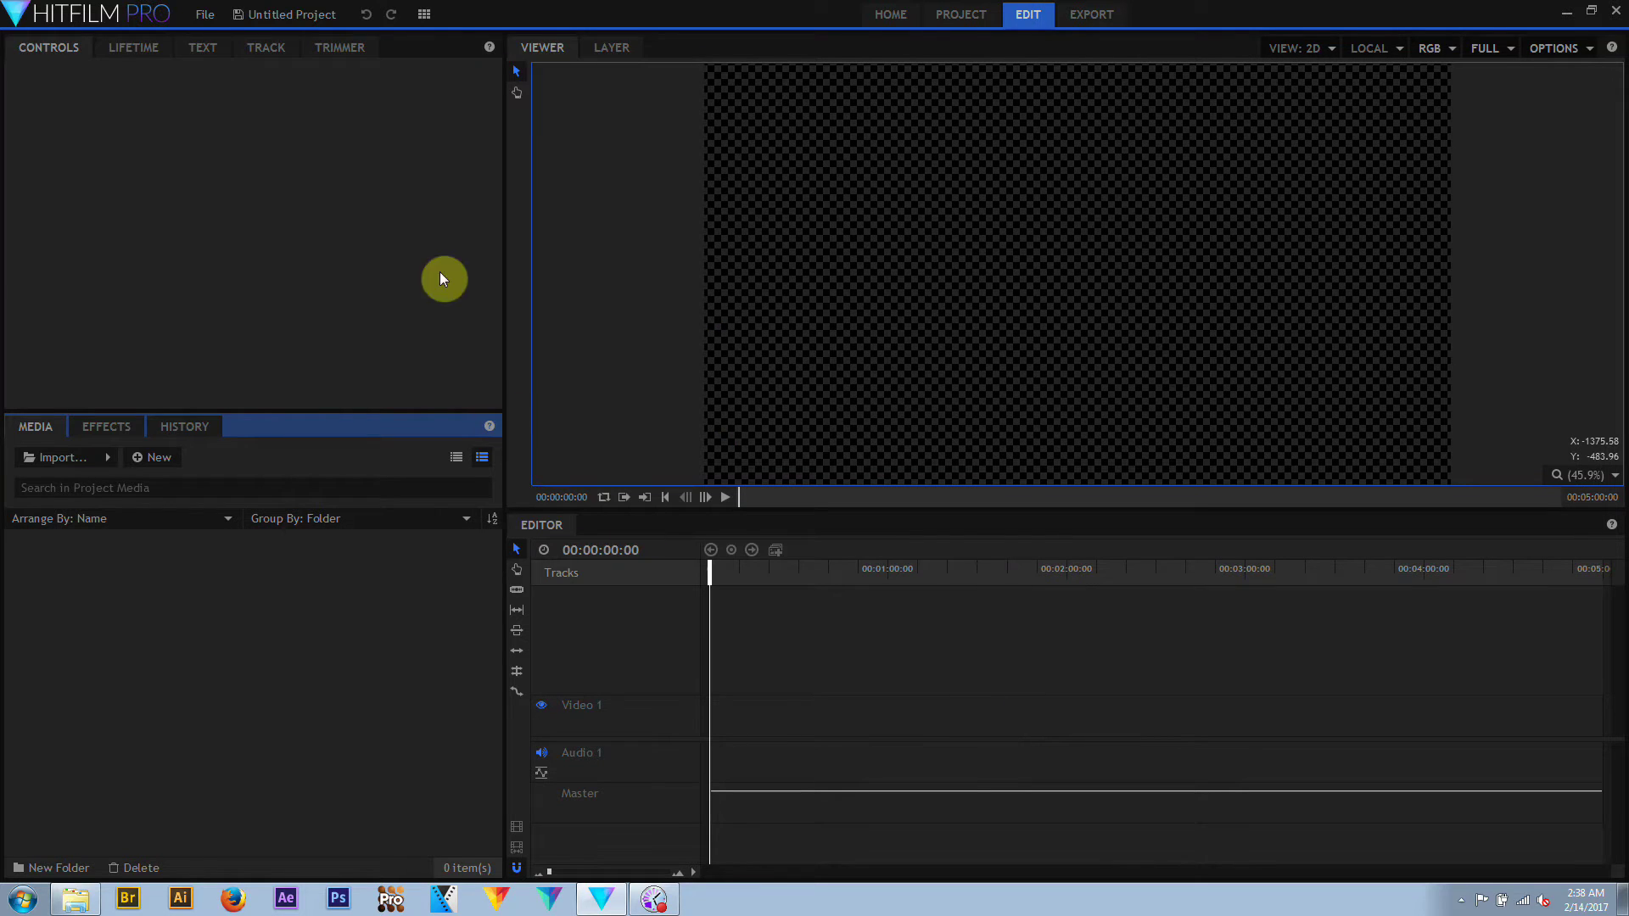
pyautogui.click(354, 55)
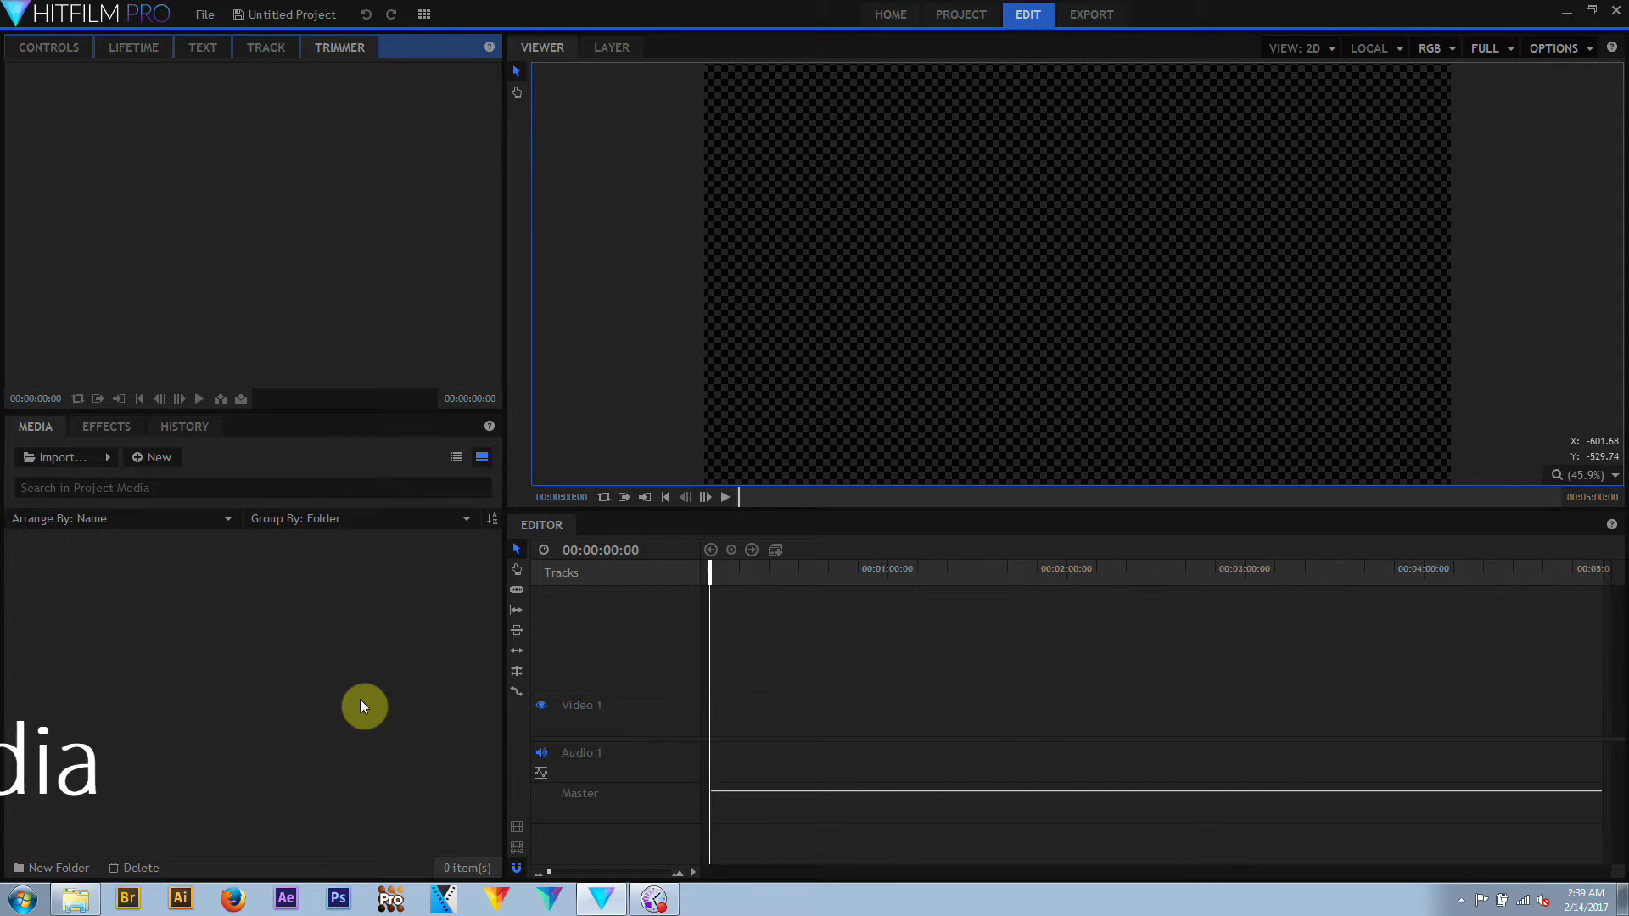
pyautogui.click(77, 459)
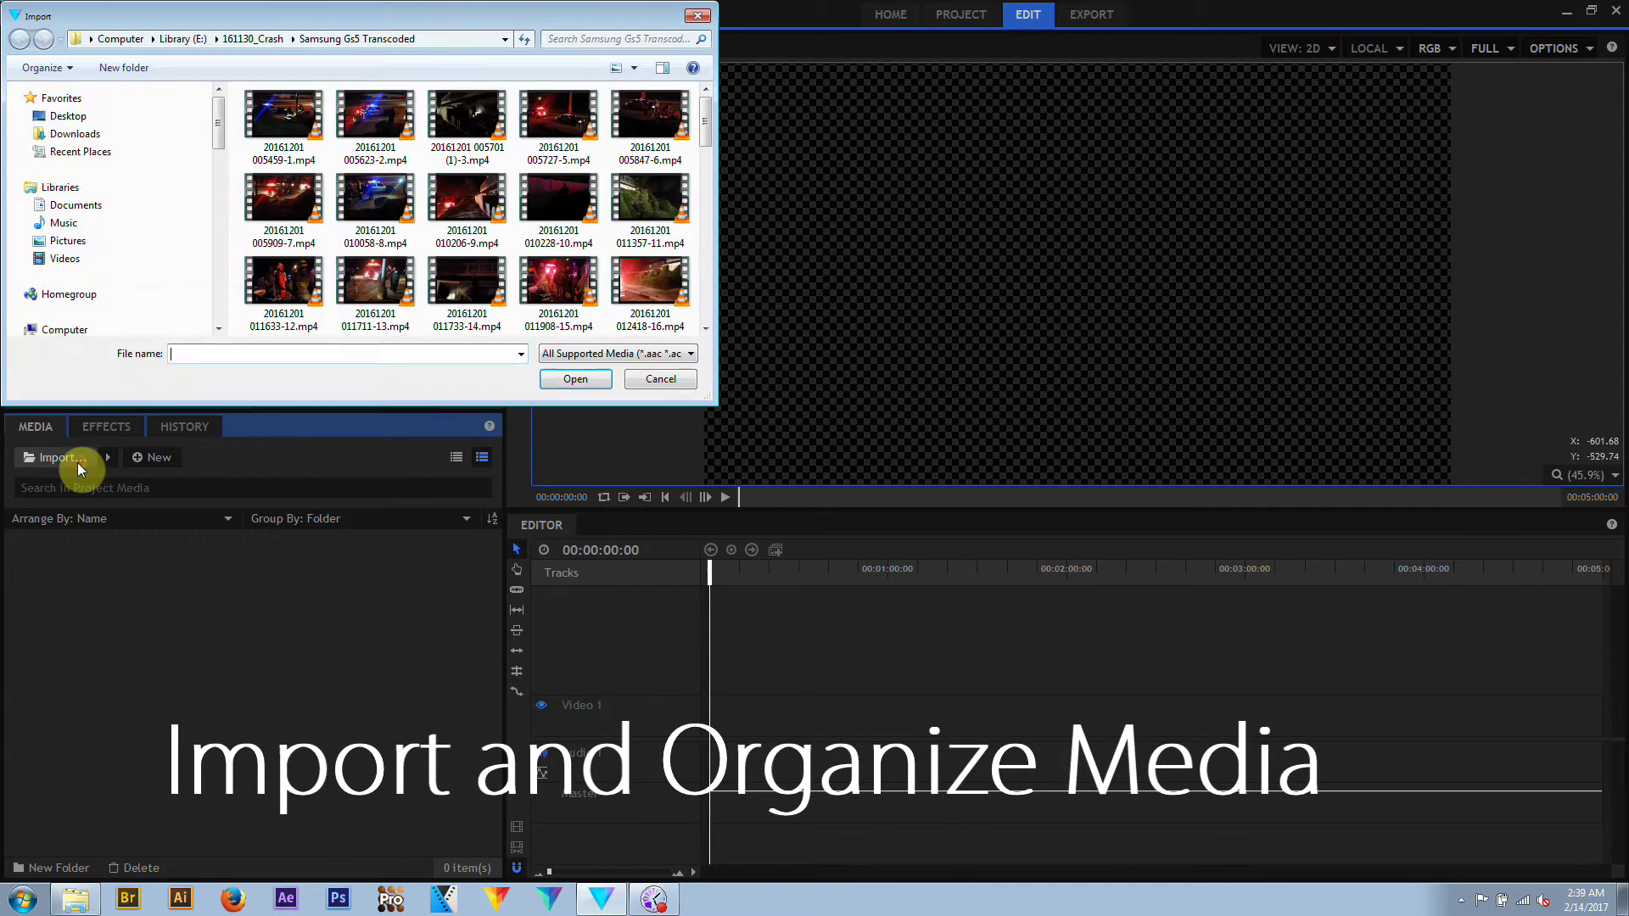
pyautogui.click(284, 115)
pyautogui.keyDown('shift'); pyautogui.click(466, 117); pyautogui.keyUp('shift')
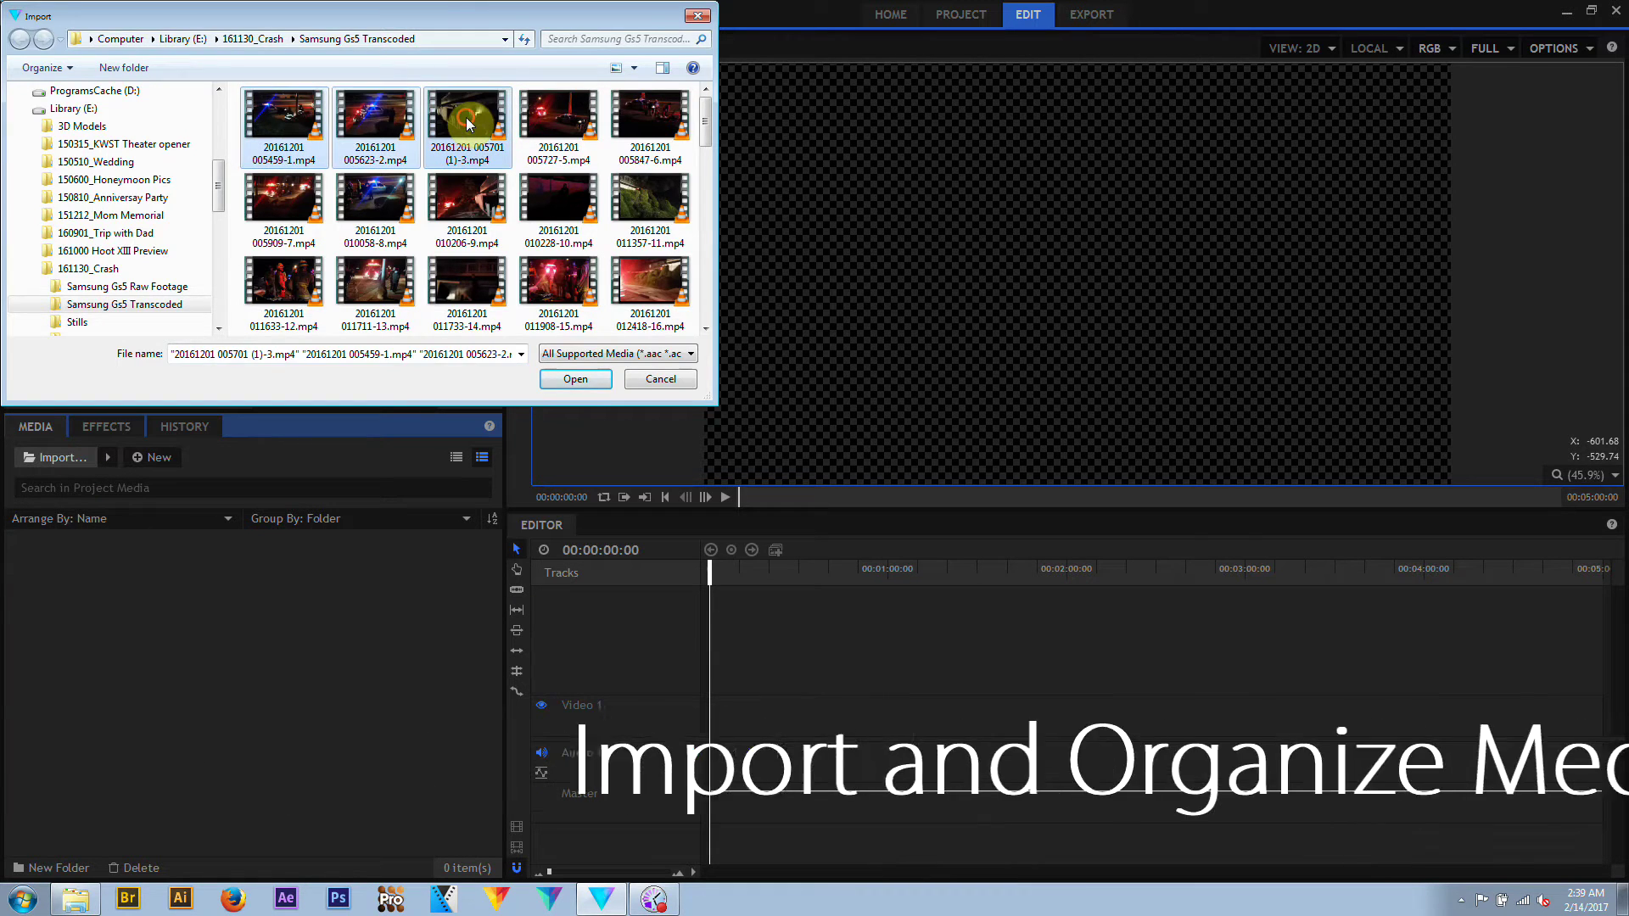
pyautogui.click(594, 378)
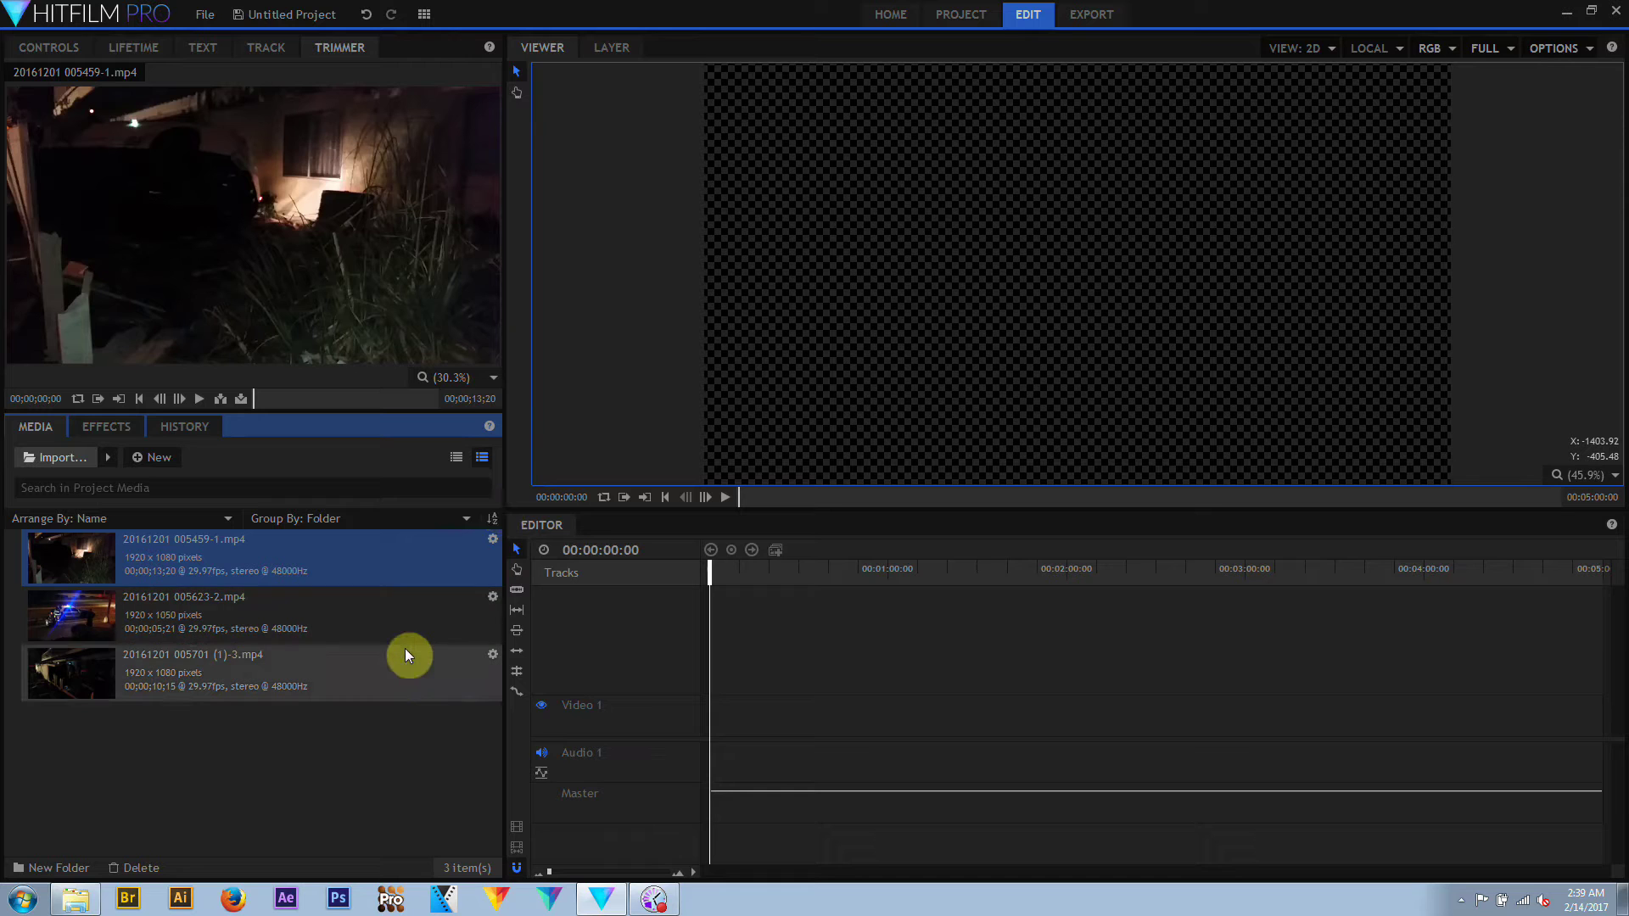
# Group the project media by Media and expand the Audio & Video group
pyautogui.click(364, 519)
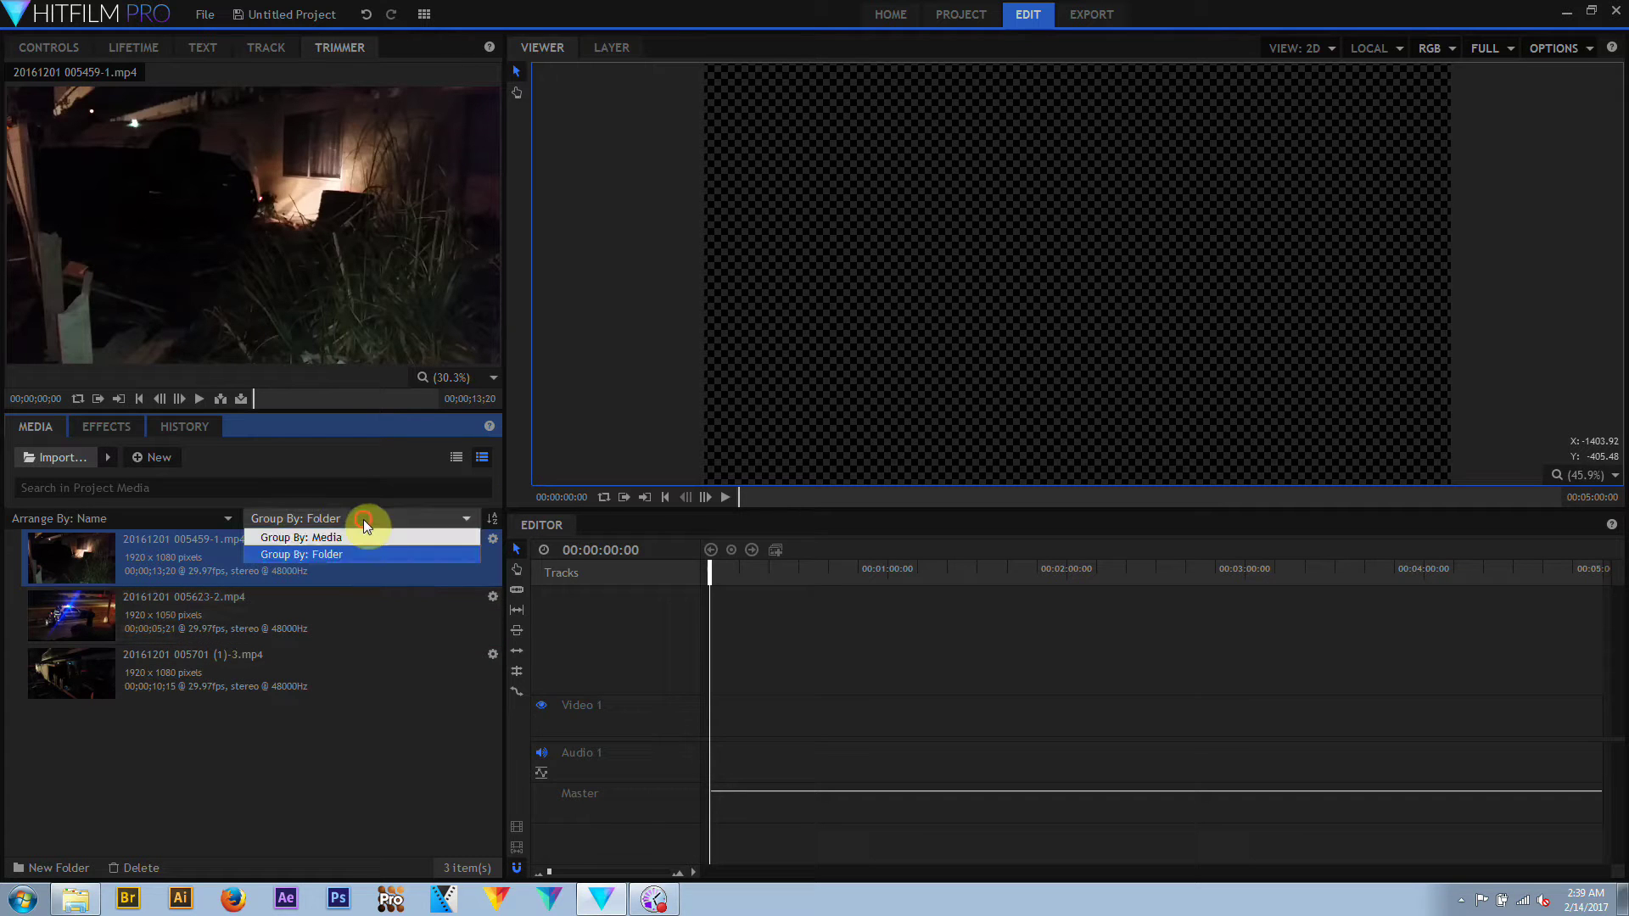
pyautogui.click(363, 537)
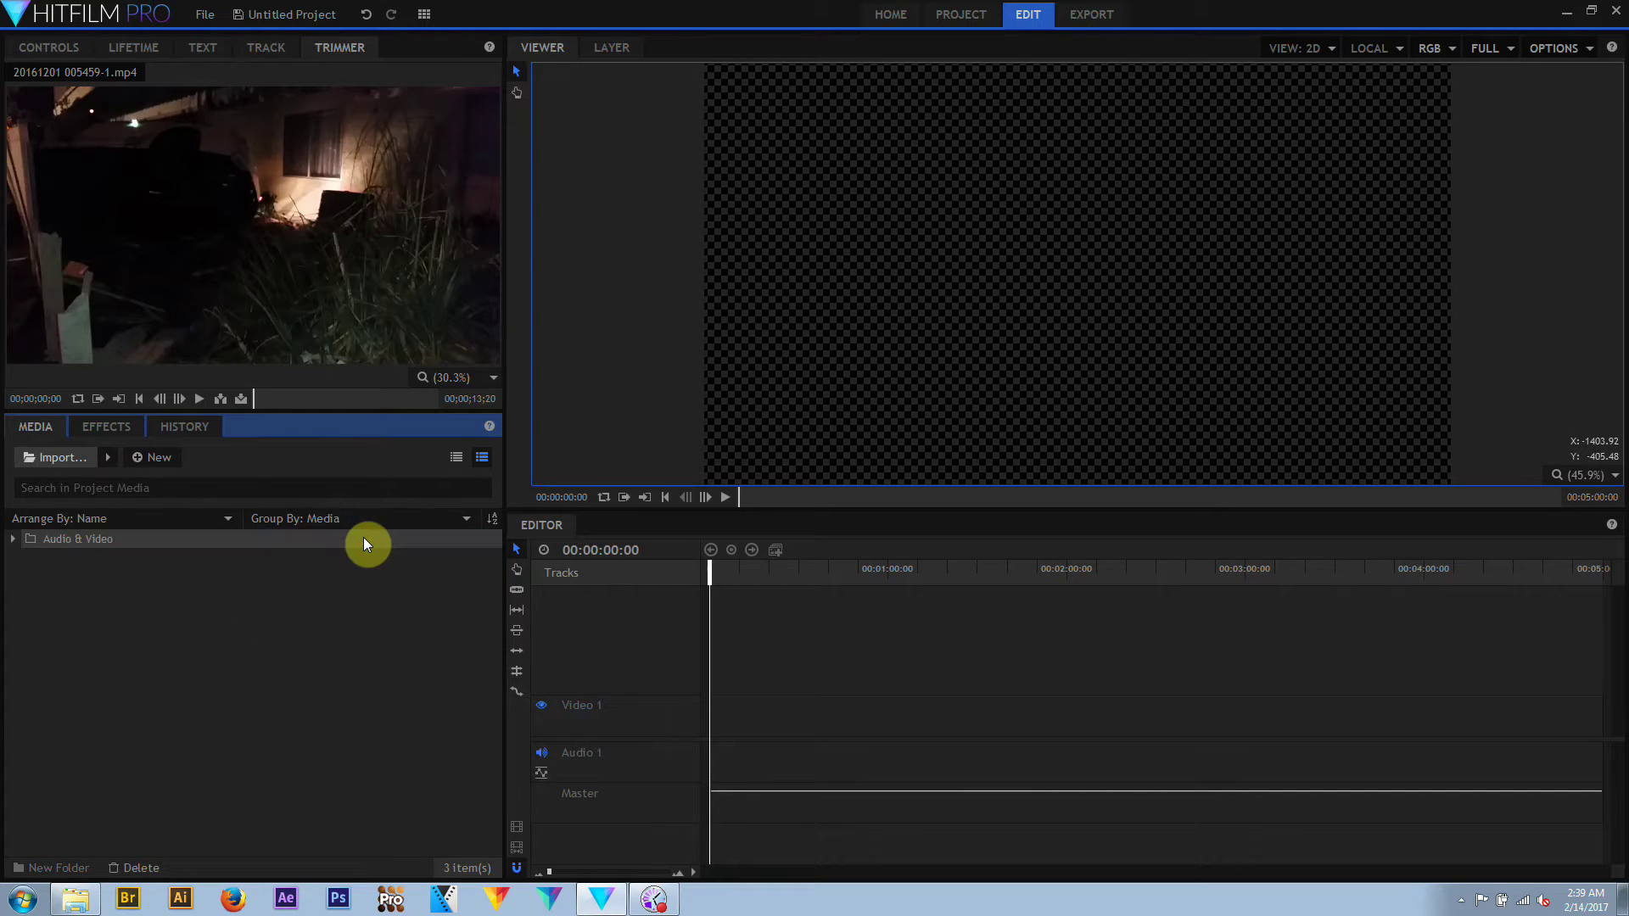
pyautogui.click(14, 539)
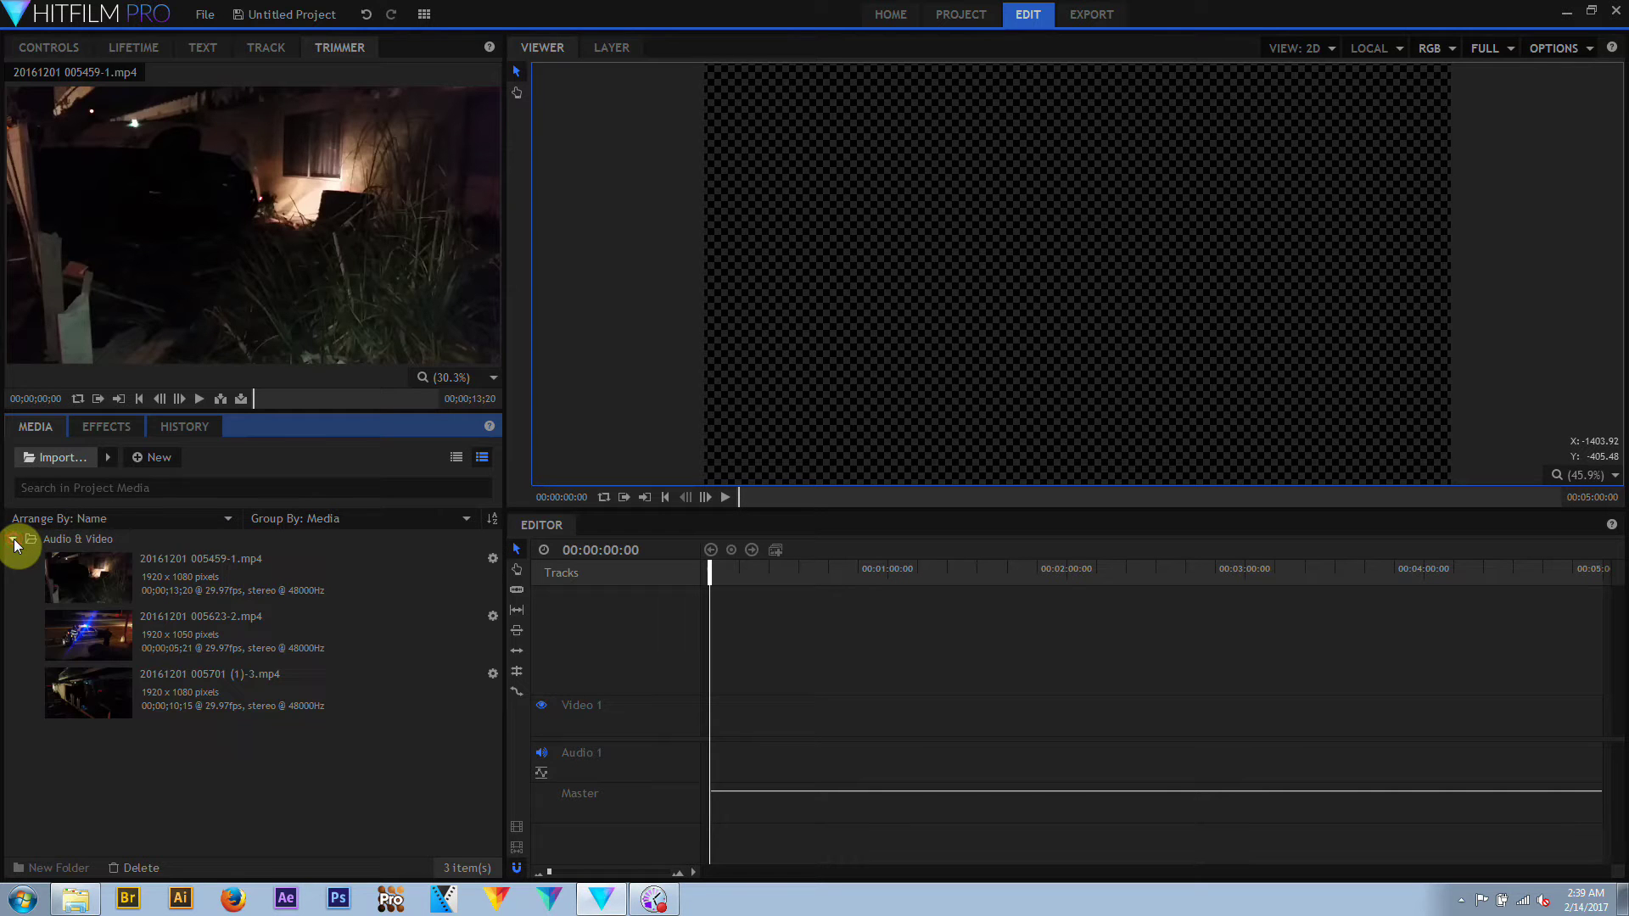
# Arrange the project media by Type and group it by Folder
pyautogui.click(114, 521)
pyautogui.click(115, 549)
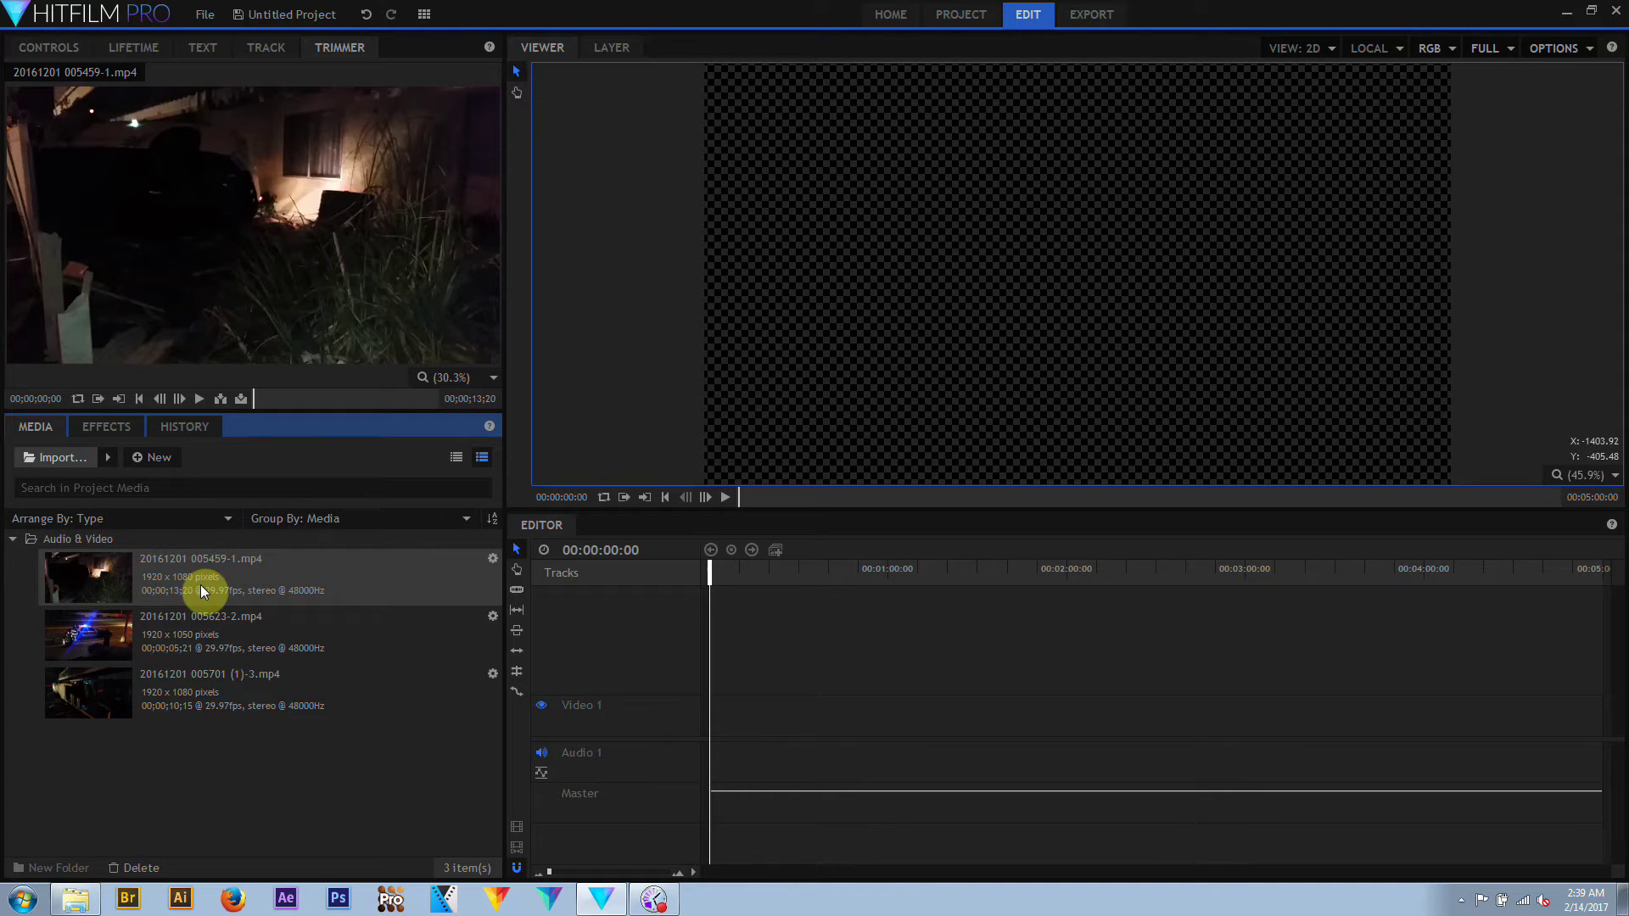
pyautogui.click(144, 521)
pyautogui.click(144, 553)
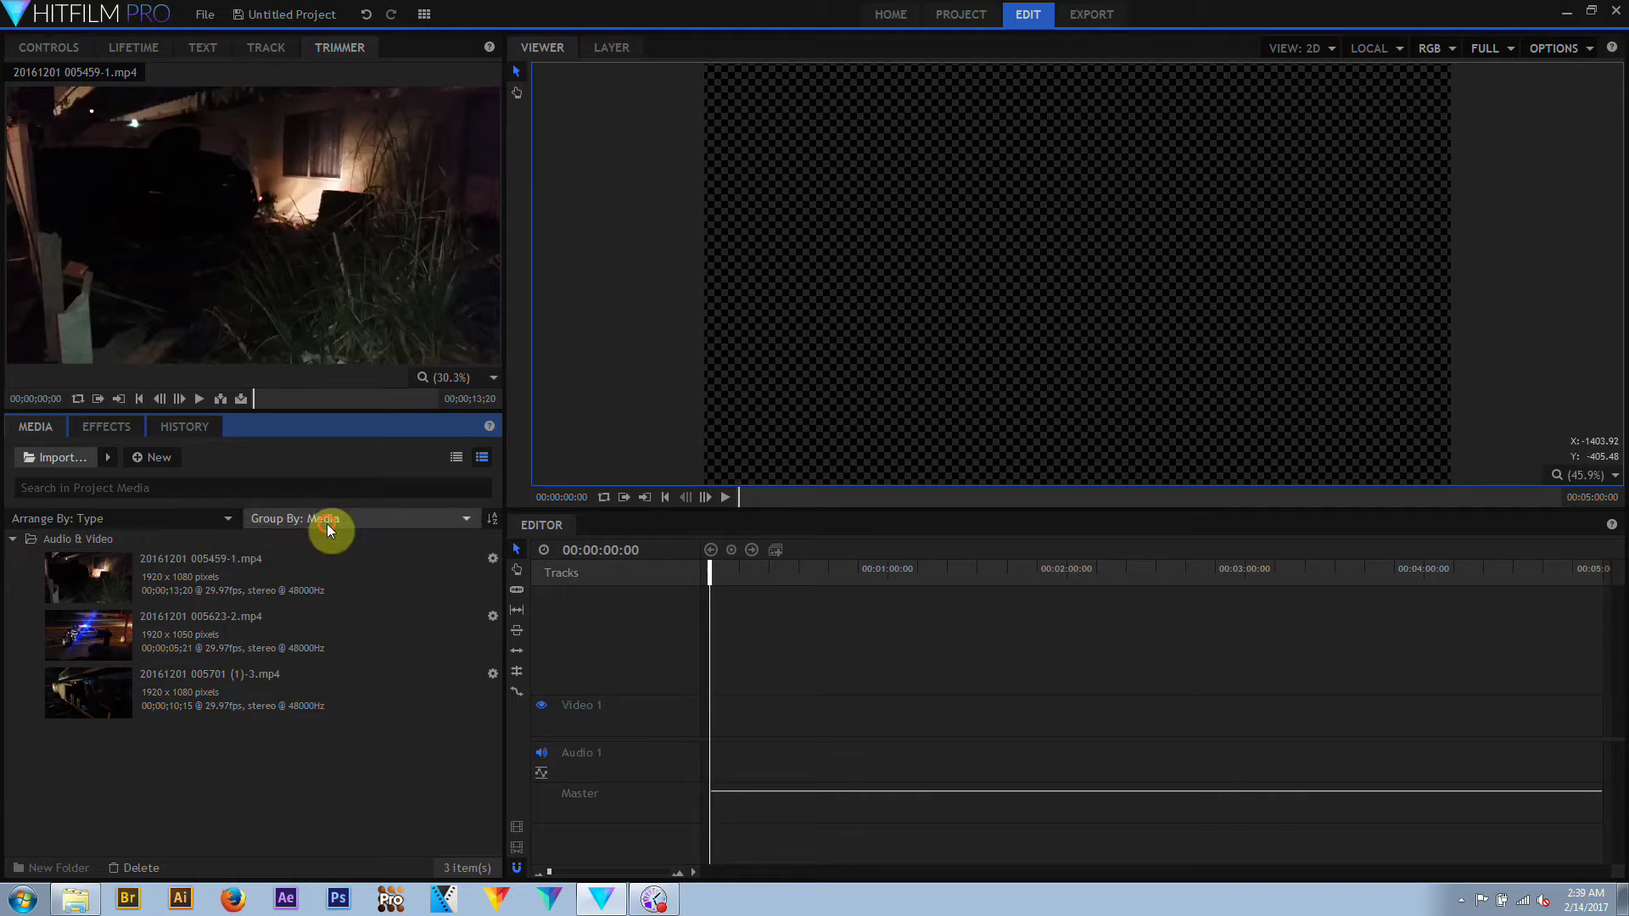
pyautogui.click(328, 523)
pyautogui.click(329, 556)
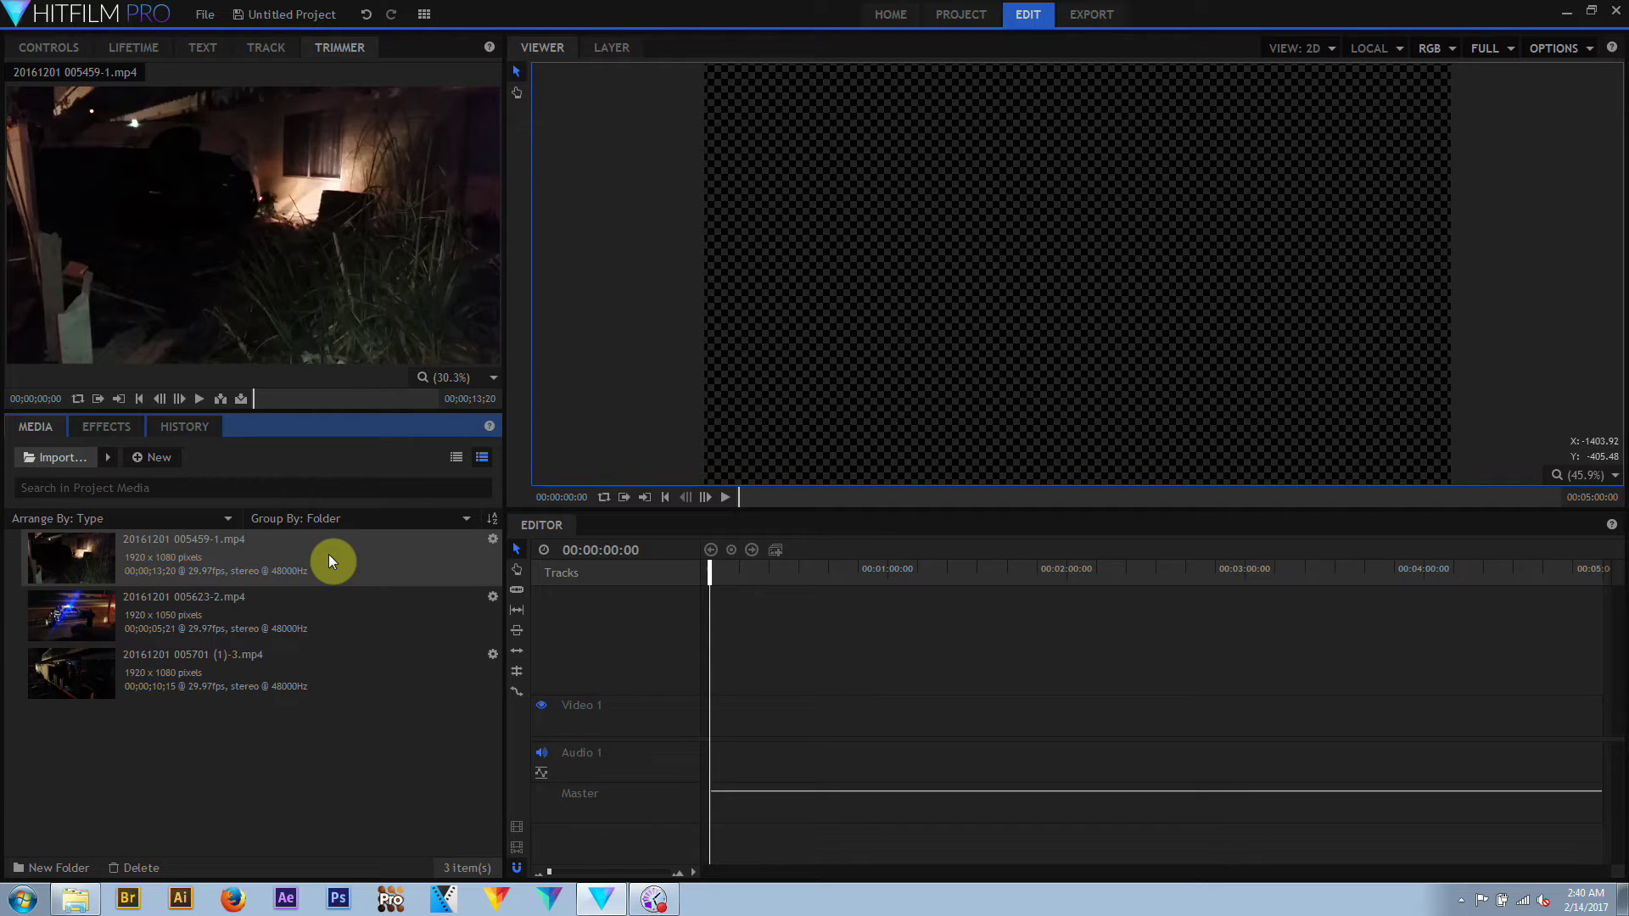
pyautogui.rightClick(210, 763)
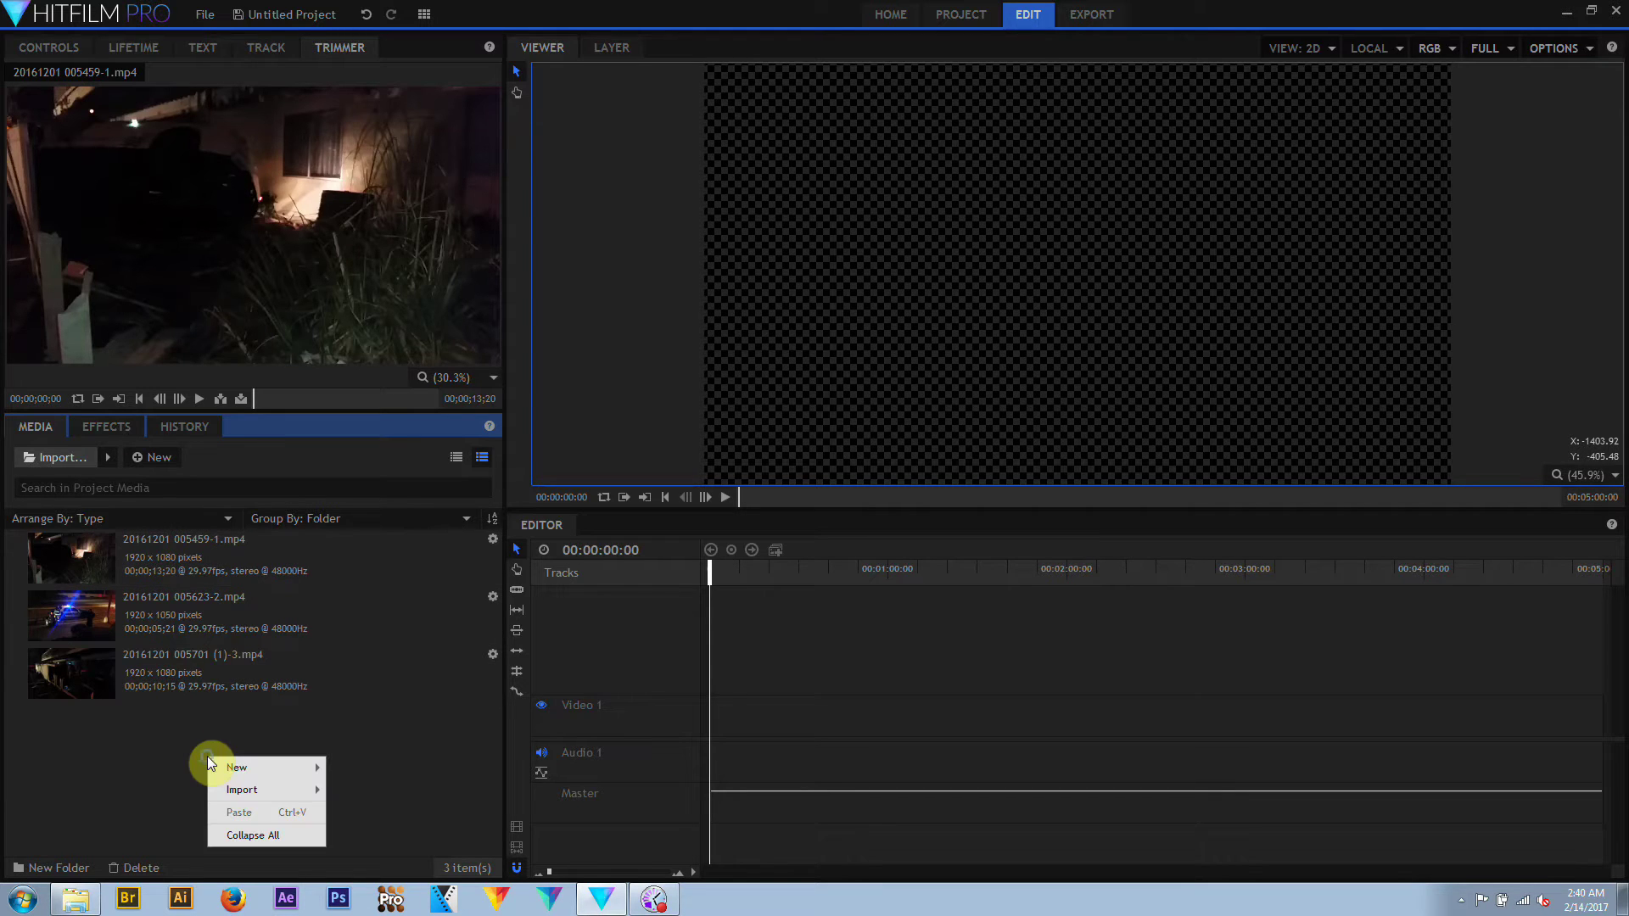
pyautogui.moveTo(251, 757)
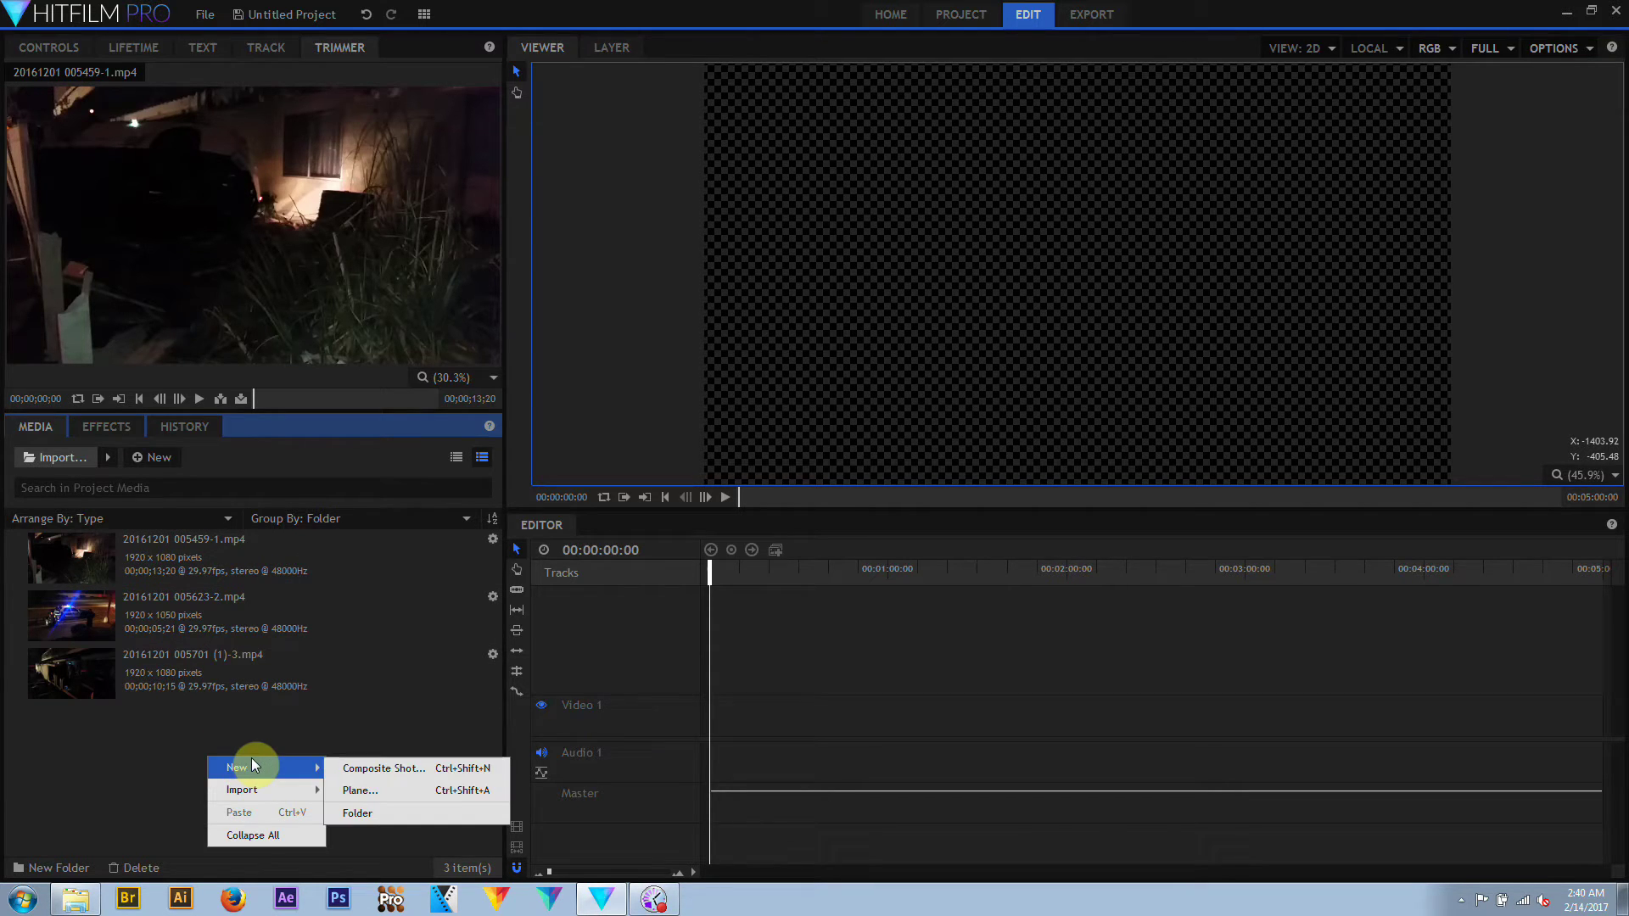
pyautogui.click(130, 771)
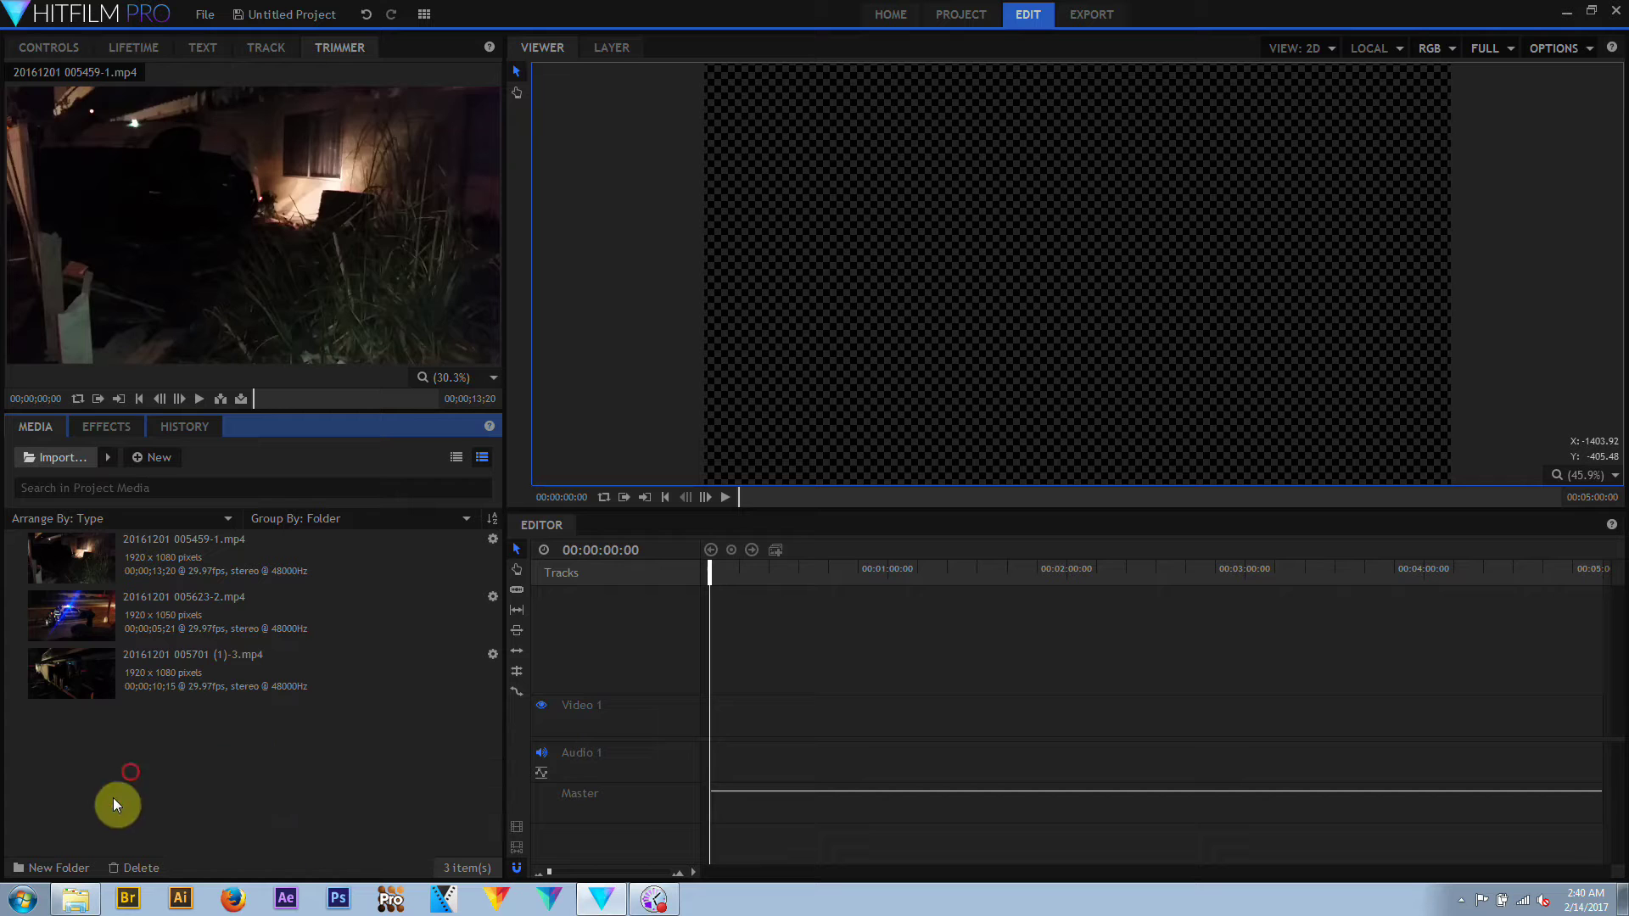
# Create a media folder named CraSH and move the three imported clips into it
pyautogui.click(56, 867)
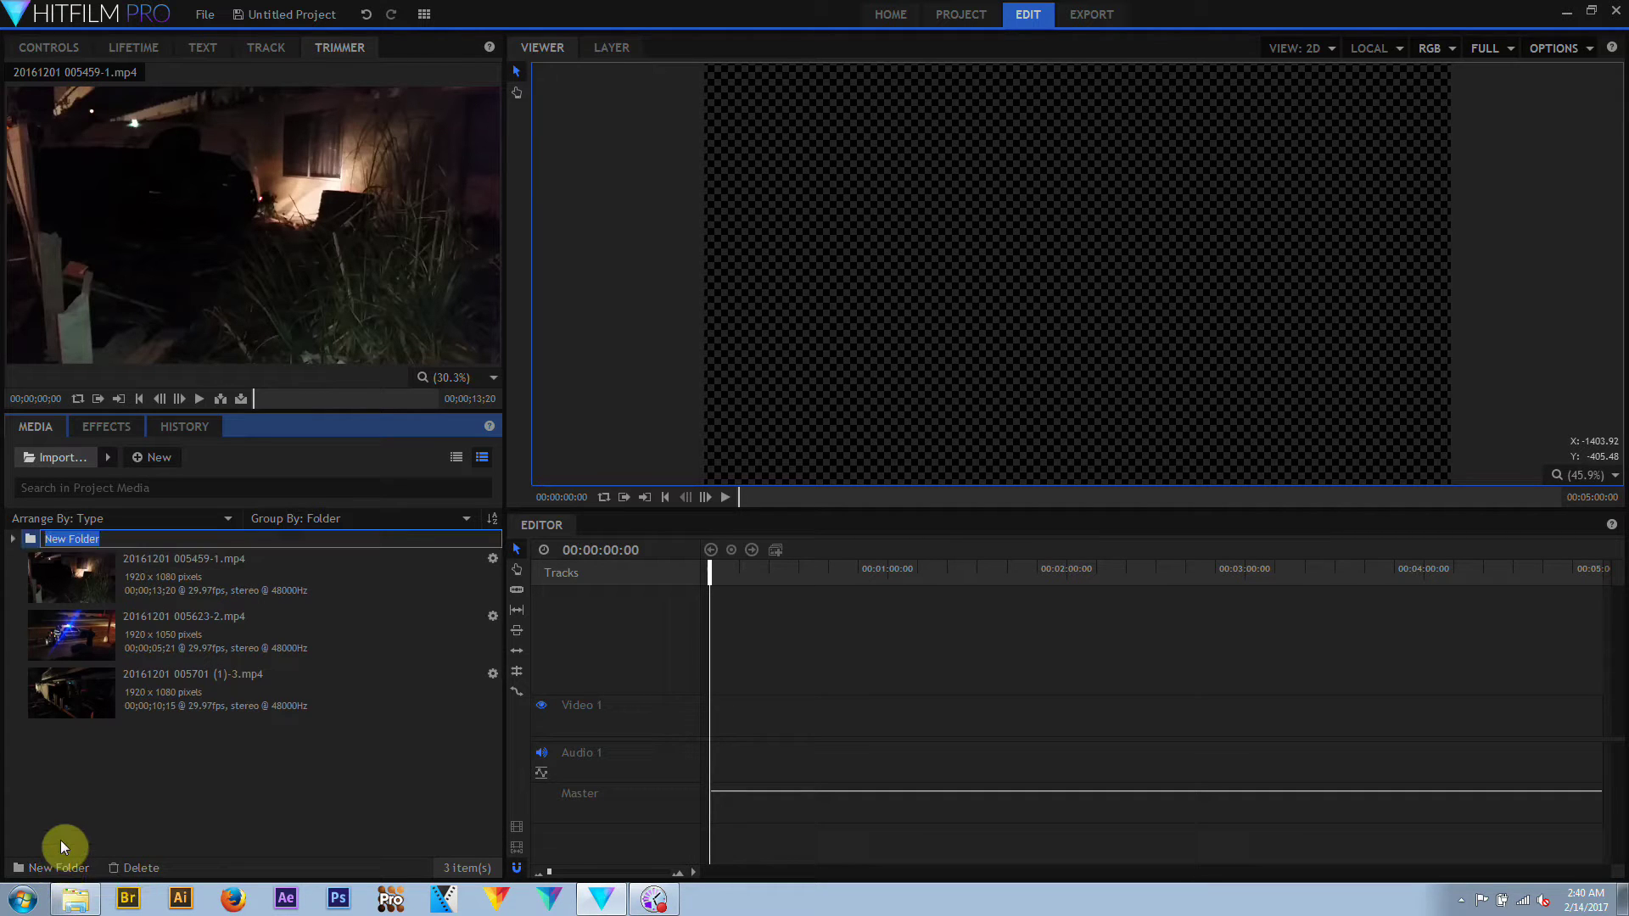
pyautogui.write('CraSH')
pyautogui.press('Return')
pyautogui.click(14, 541)
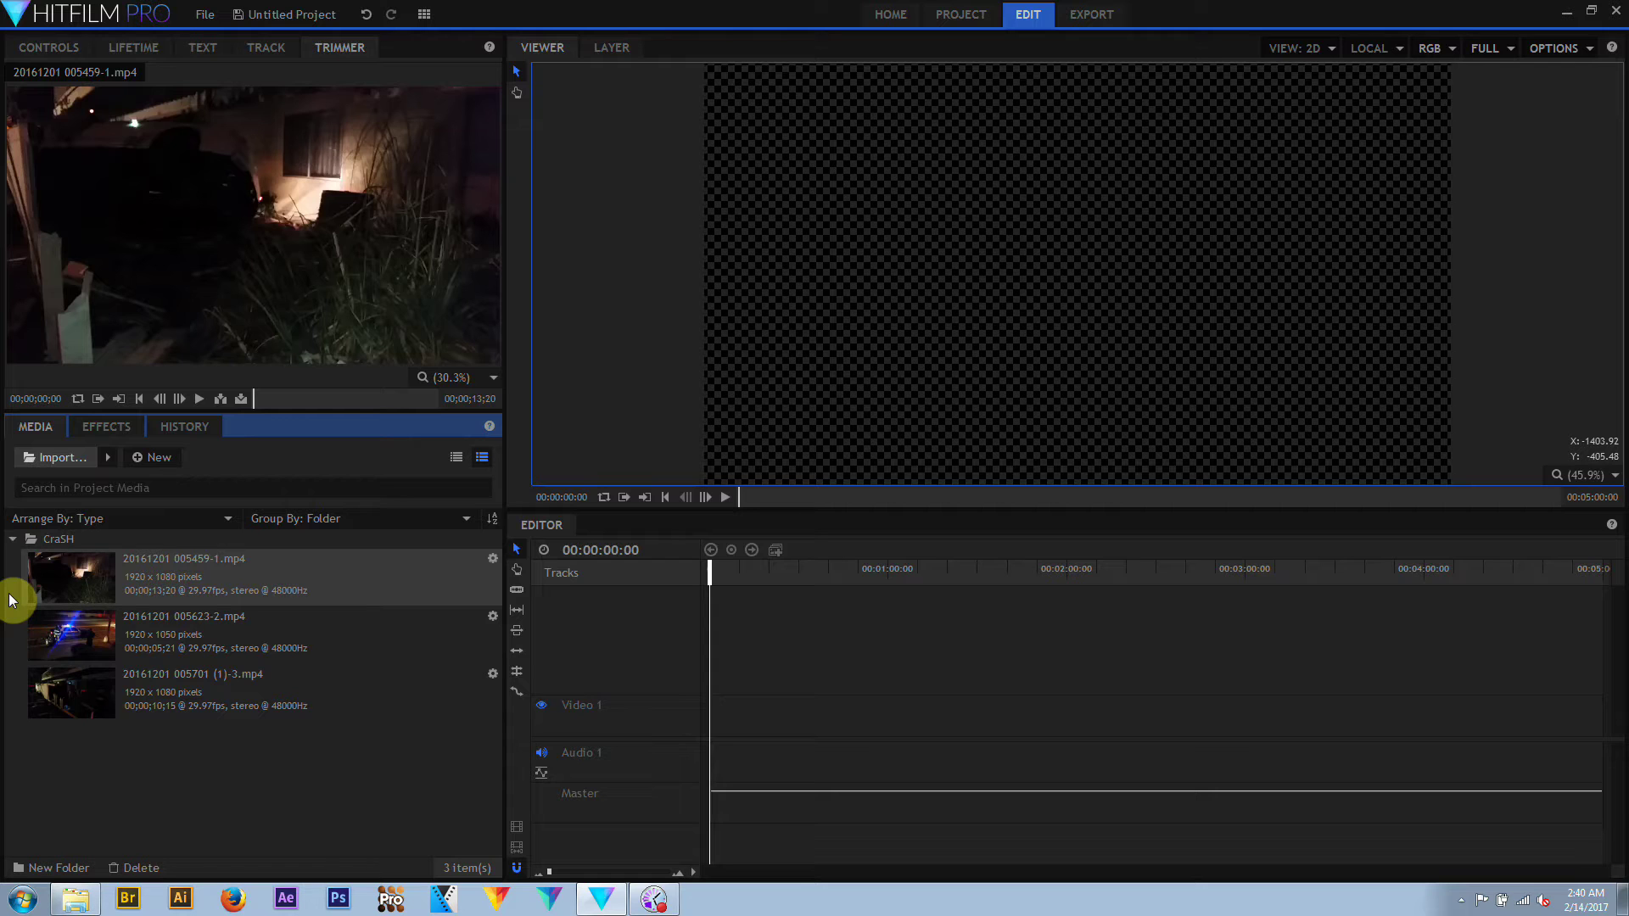
pyautogui.moveTo(11, 599); pyautogui.dragTo(189, 679)
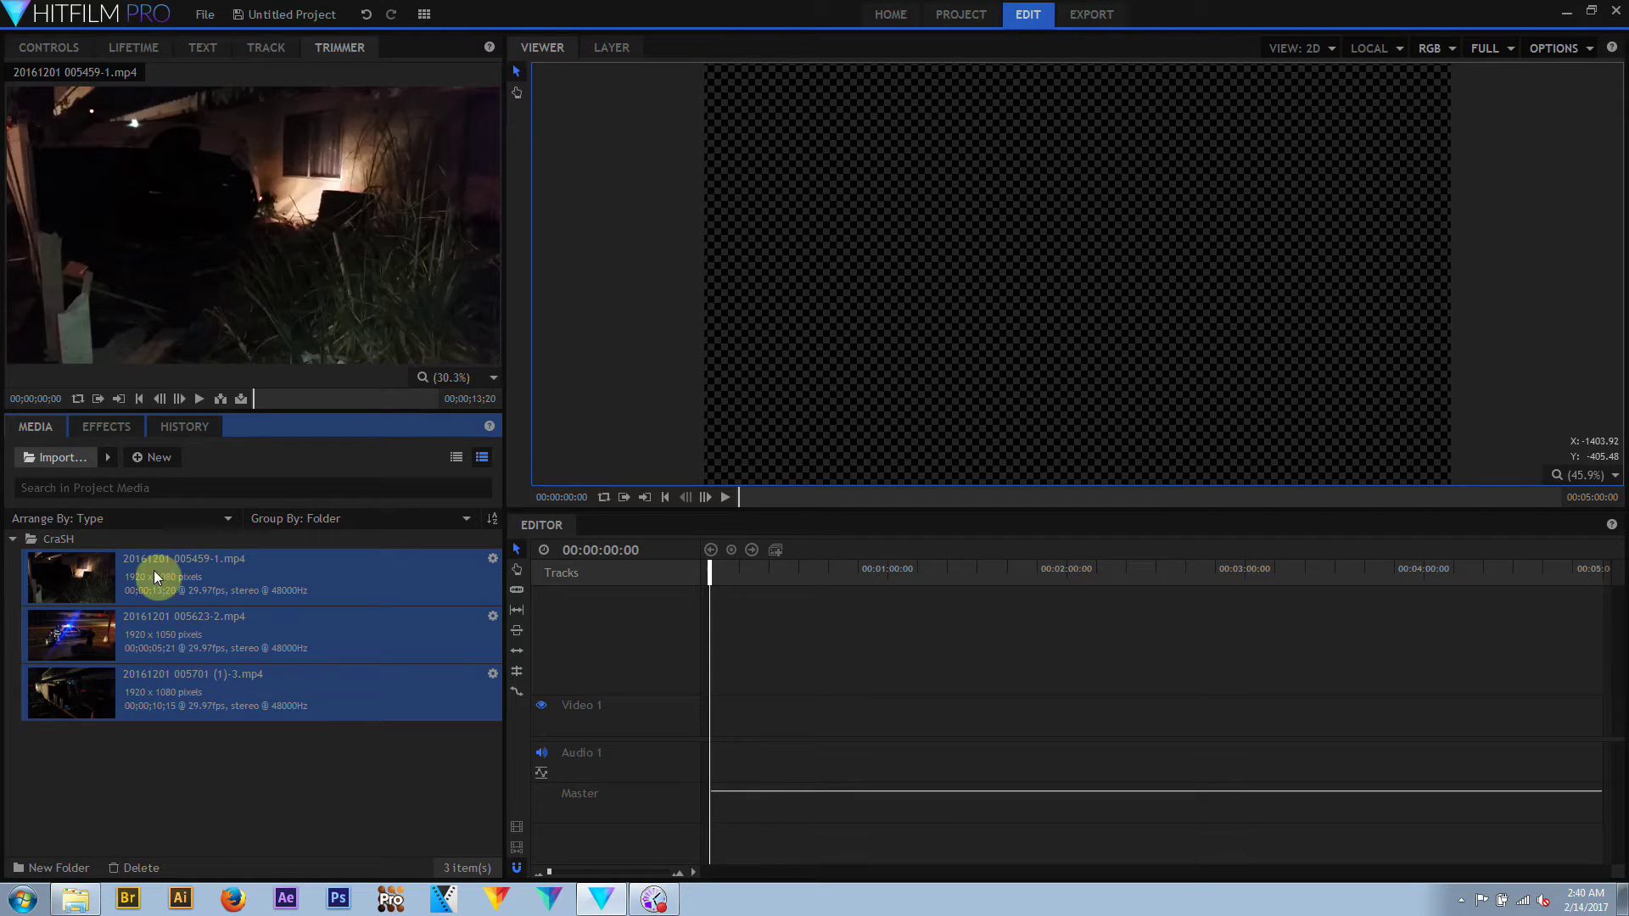
pyautogui.moveTo(154, 570); pyautogui.dragTo(60, 541)
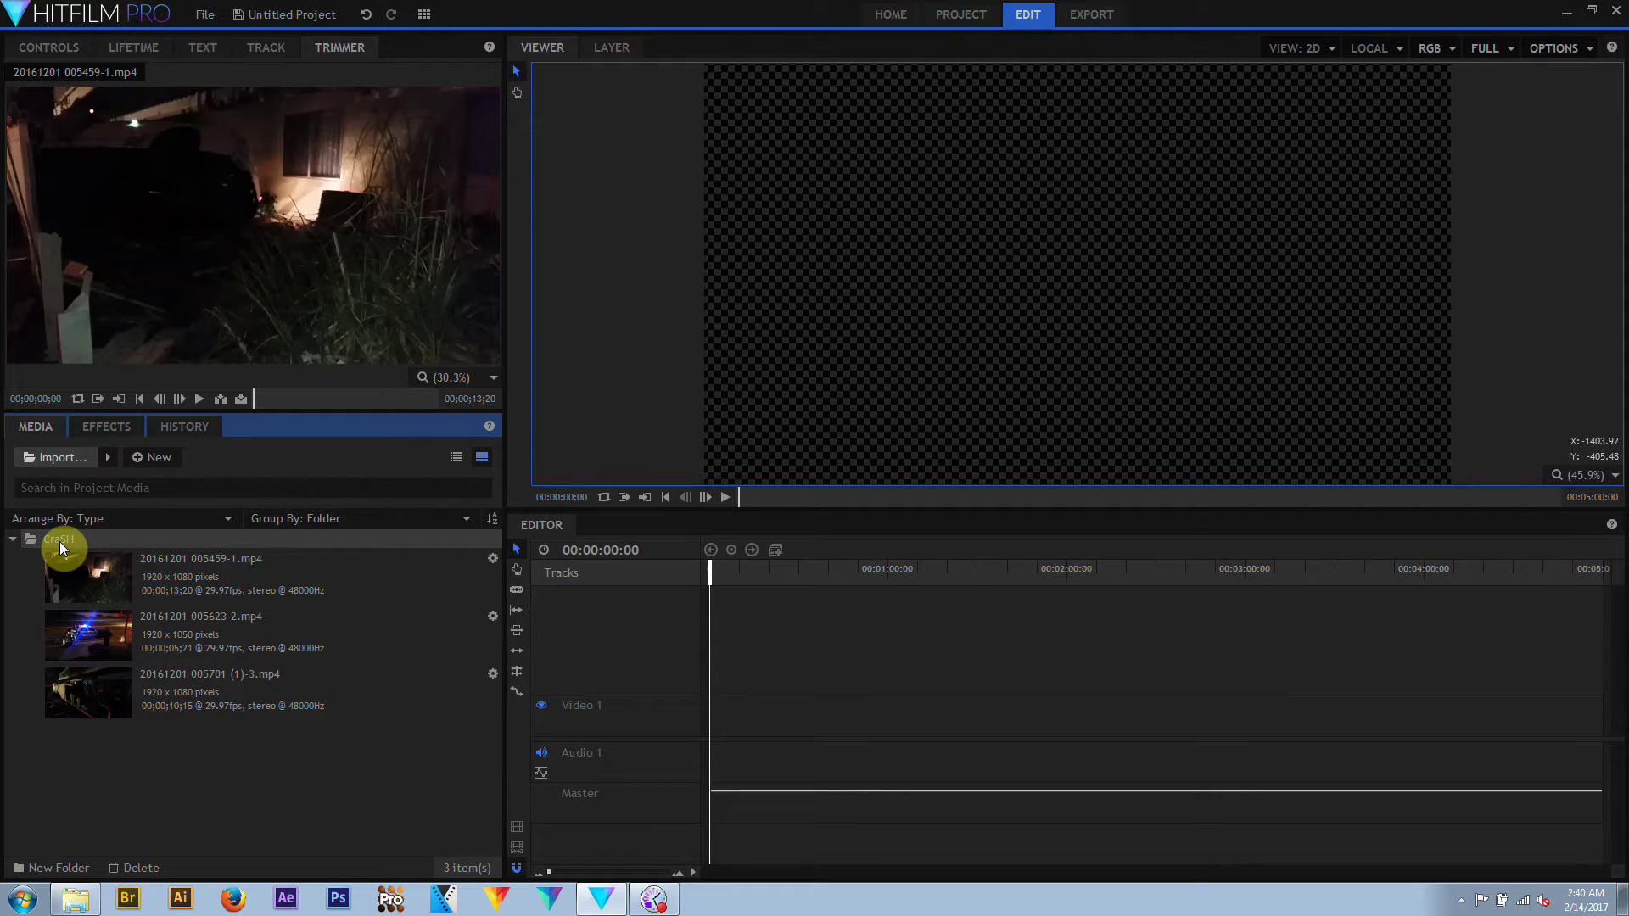
# Create another media folder named fIREMEN AND pOLICE
pyautogui.click(41, 867)
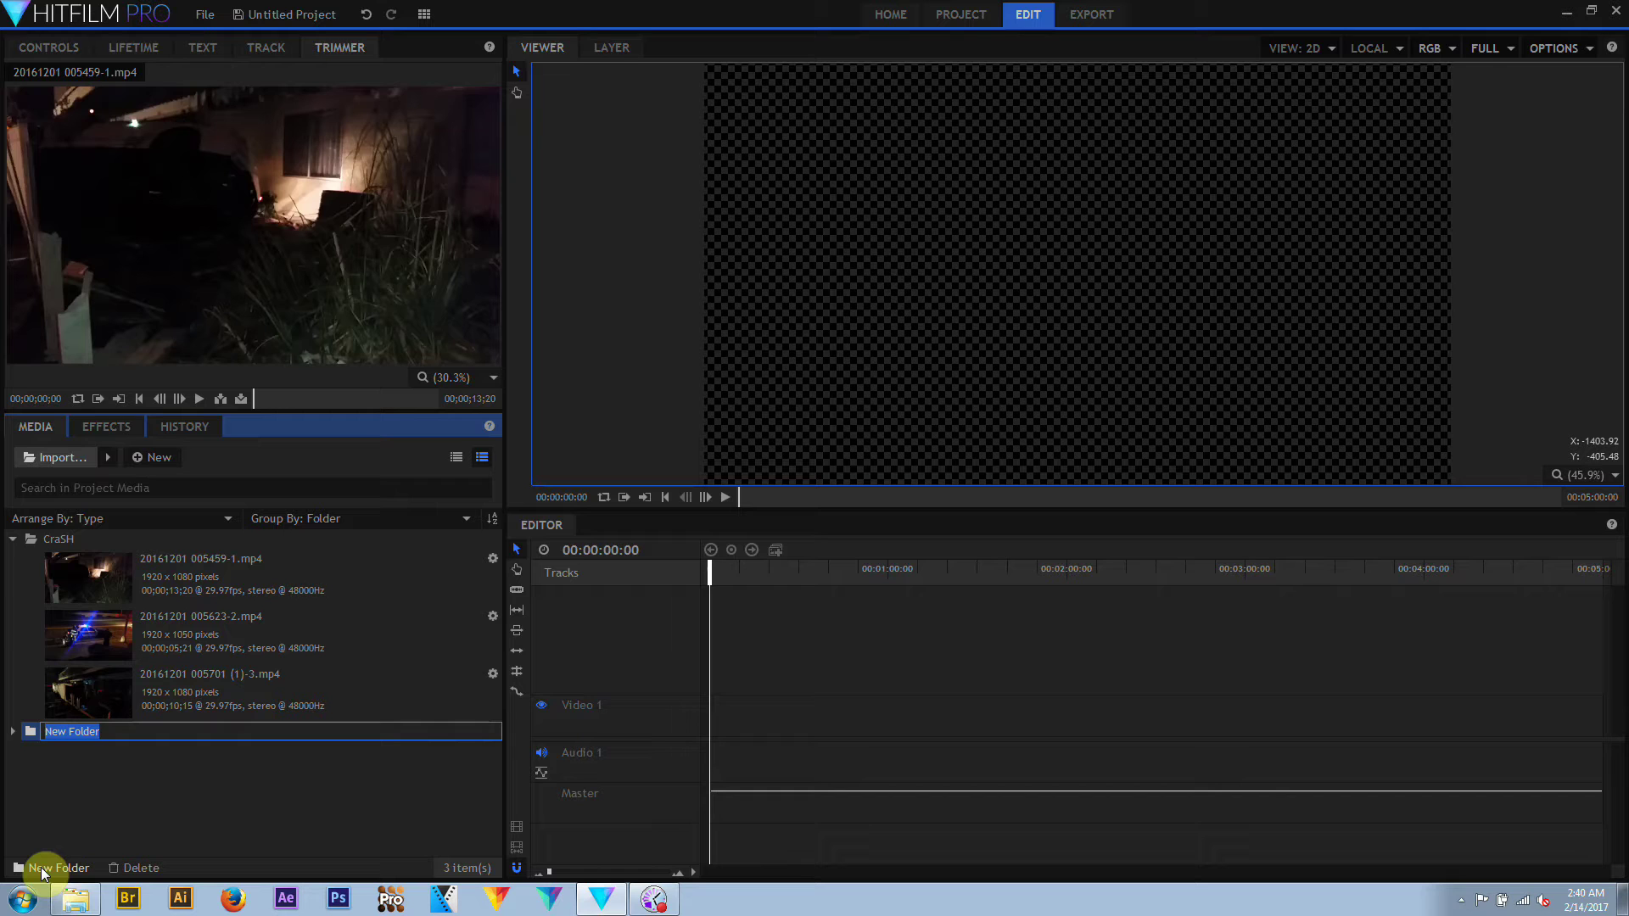
pyautogui.write('fIREMEN AND pOLICE')
pyautogui.press('Return')
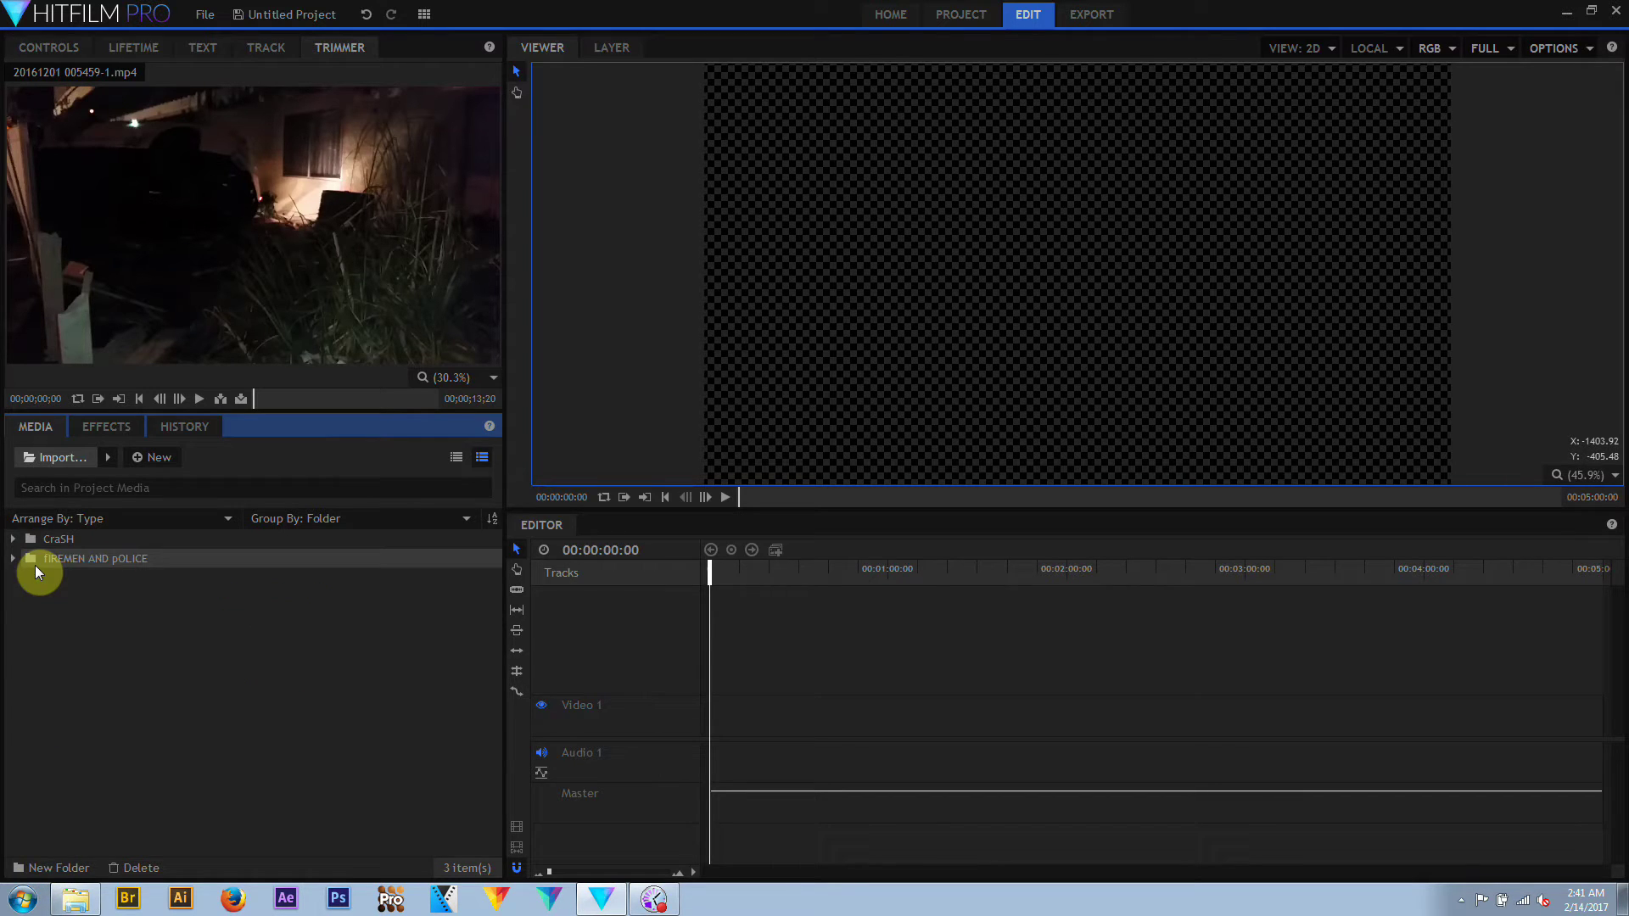
# Nest the fIREMEN AND pOLICE folder inside CraSH and move the three clips into it
pyautogui.moveTo(34, 565); pyautogui.dragTo(40, 539)
pyautogui.click(27, 559)
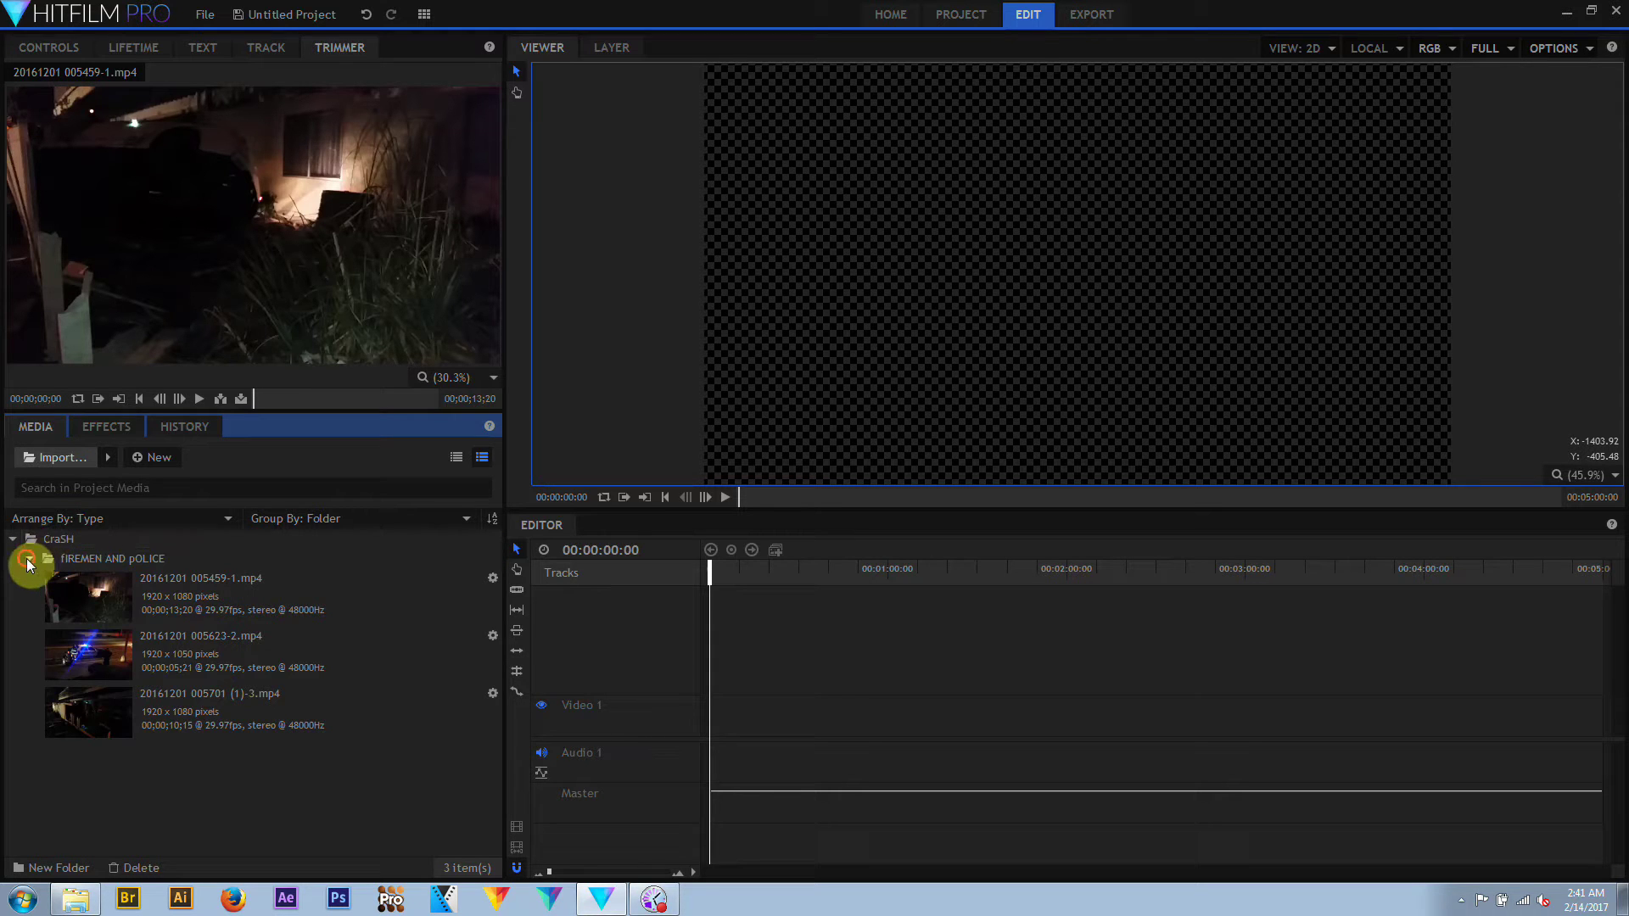
pyautogui.moveTo(27, 562); pyautogui.dragTo(169, 709)
pyautogui.moveTo(171, 613); pyautogui.dragTo(135, 557)
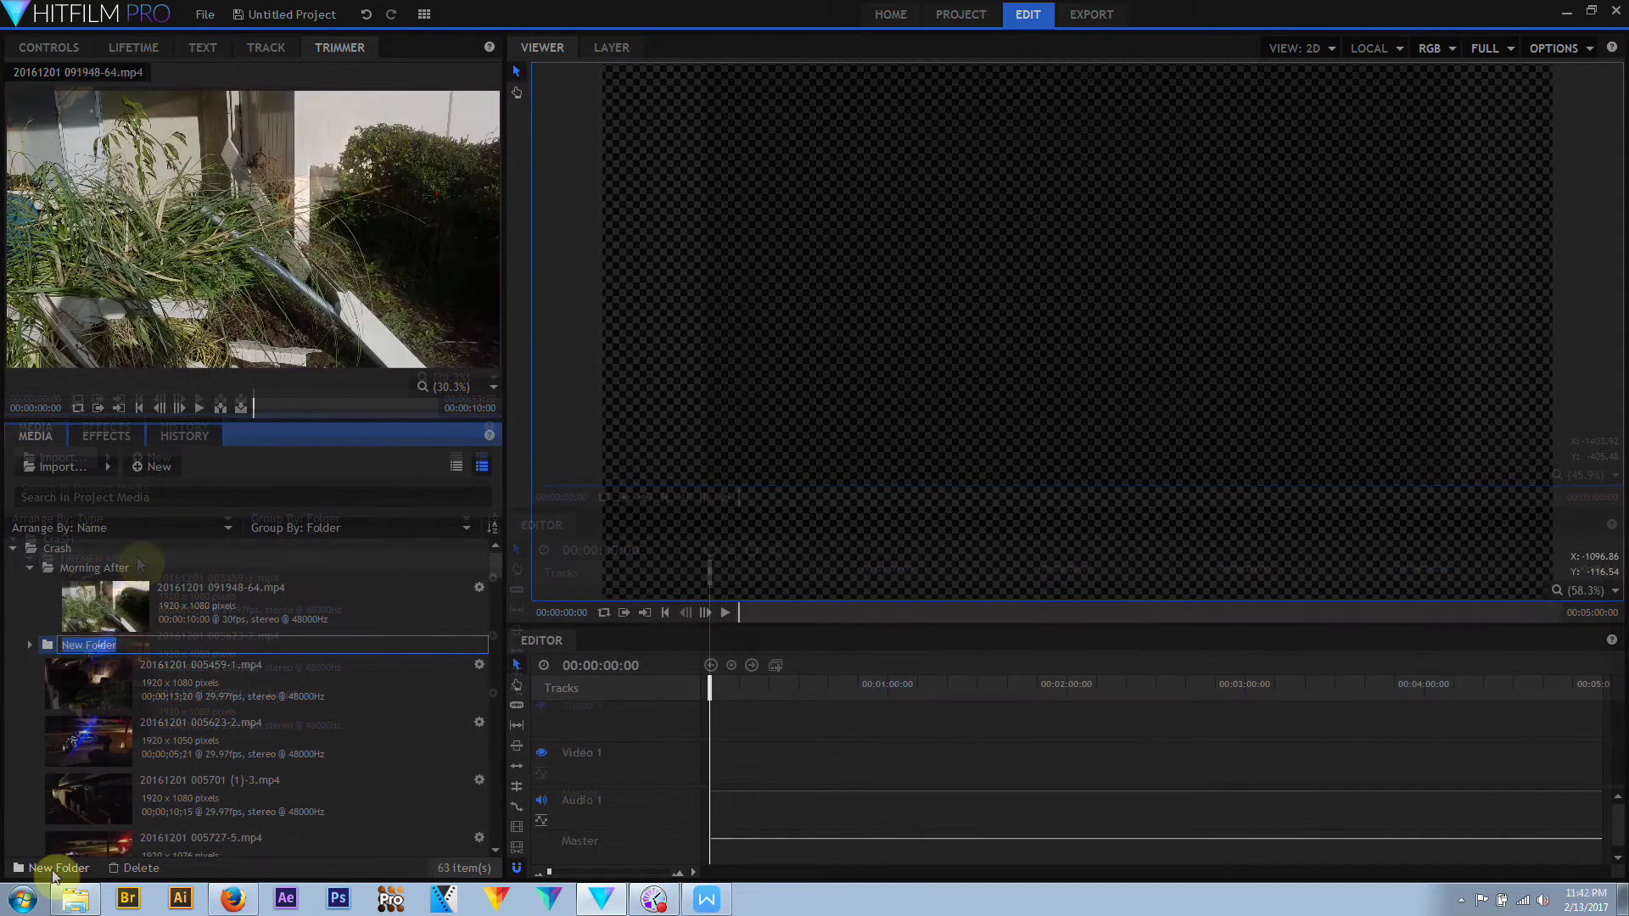
# Import all clips from the t3i Footage folder of 161130_Crash into the Jib Shots folder
pyautogui.click(53, 466)
pyautogui.click(253, 39)
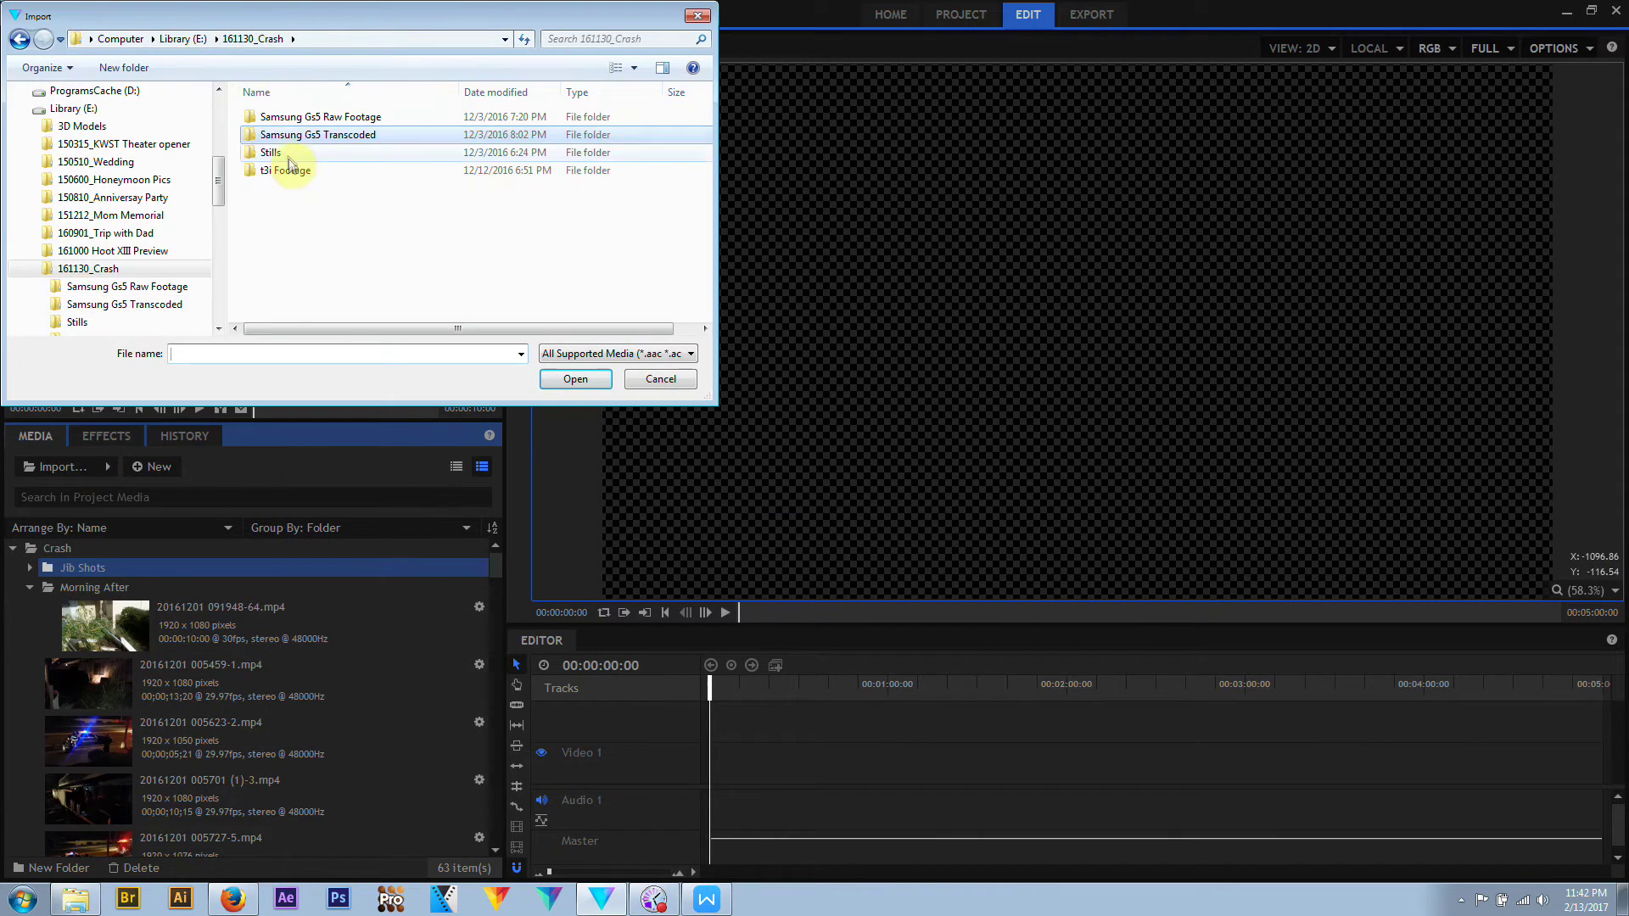
pyautogui.doubleClick(287, 169)
pyautogui.click(287, 161)
pyautogui.hotkey('ctrl', 'a')
pyautogui.click(575, 381)
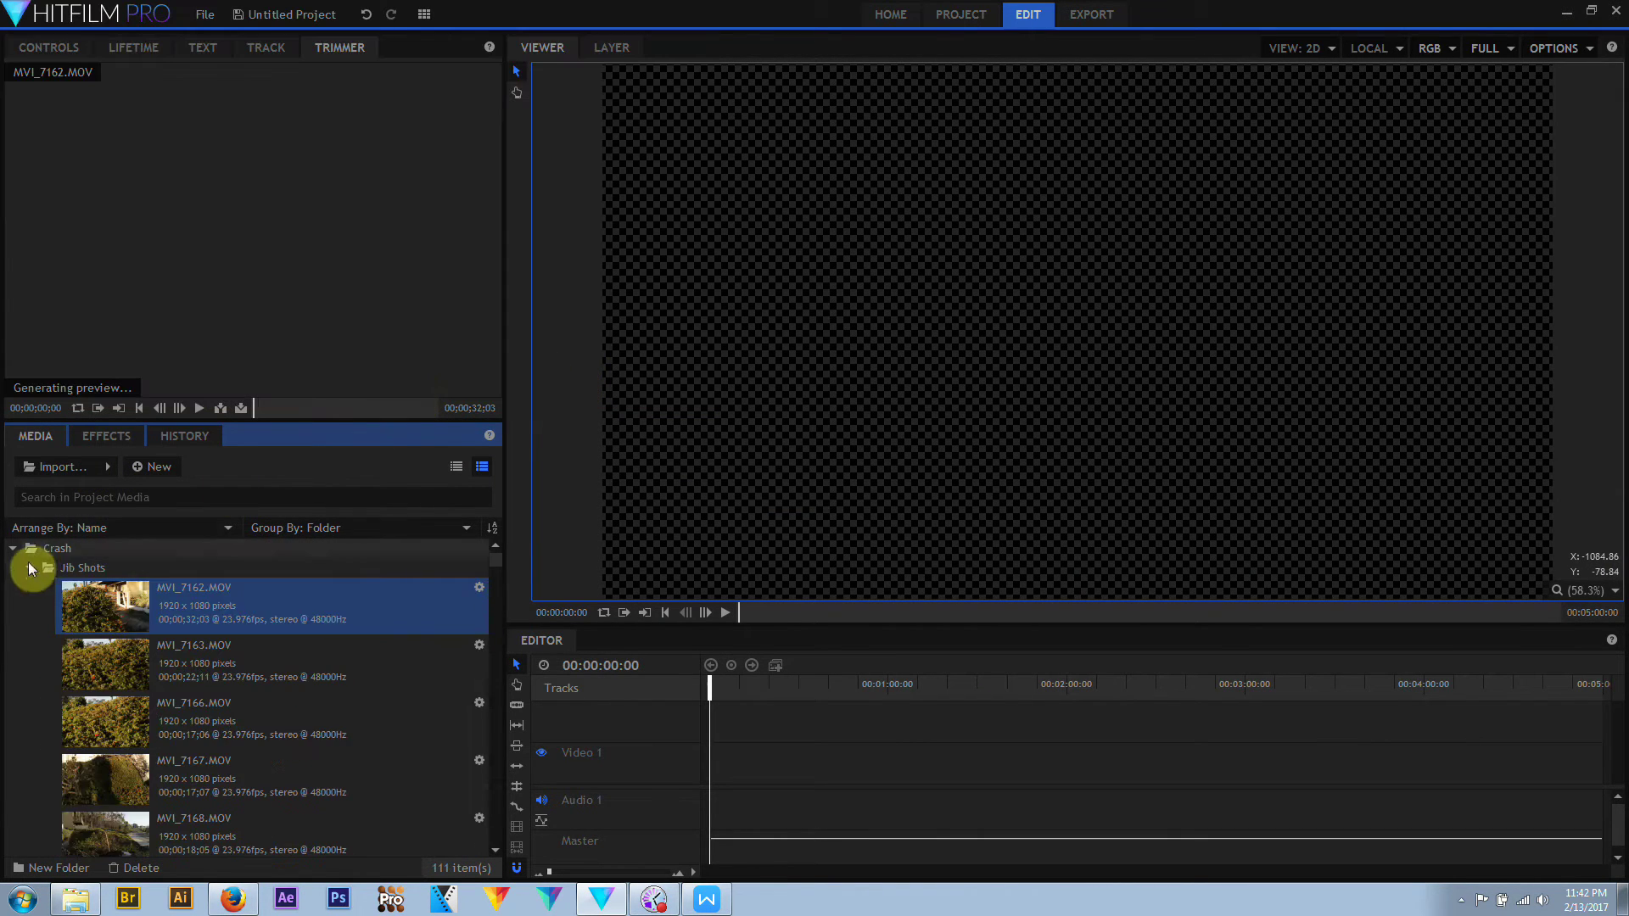
# Collapse the Jib Shots and Morning After folders and create a Firemen folder inside Crash
pyautogui.click(30, 566)
pyautogui.click(31, 587)
pyautogui.click(44, 868)
pyautogui.write('Firemen')
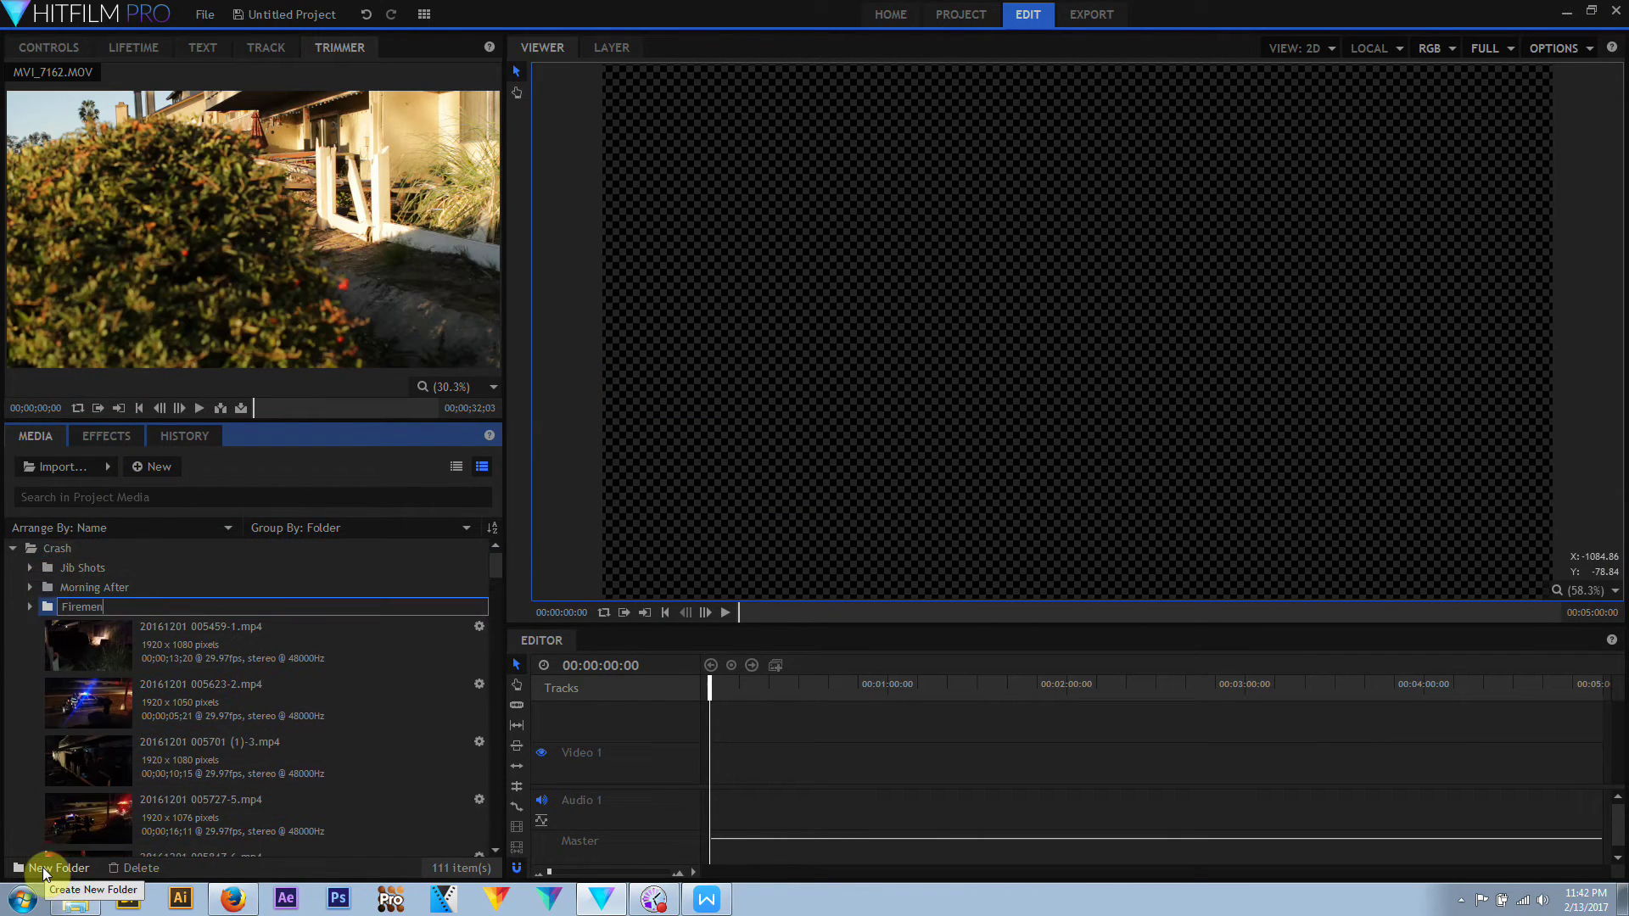
pyautogui.press('Return')
pyautogui.click(43, 867)
pyautogui.click(95, 588)
pyautogui.rightClick(95, 588)
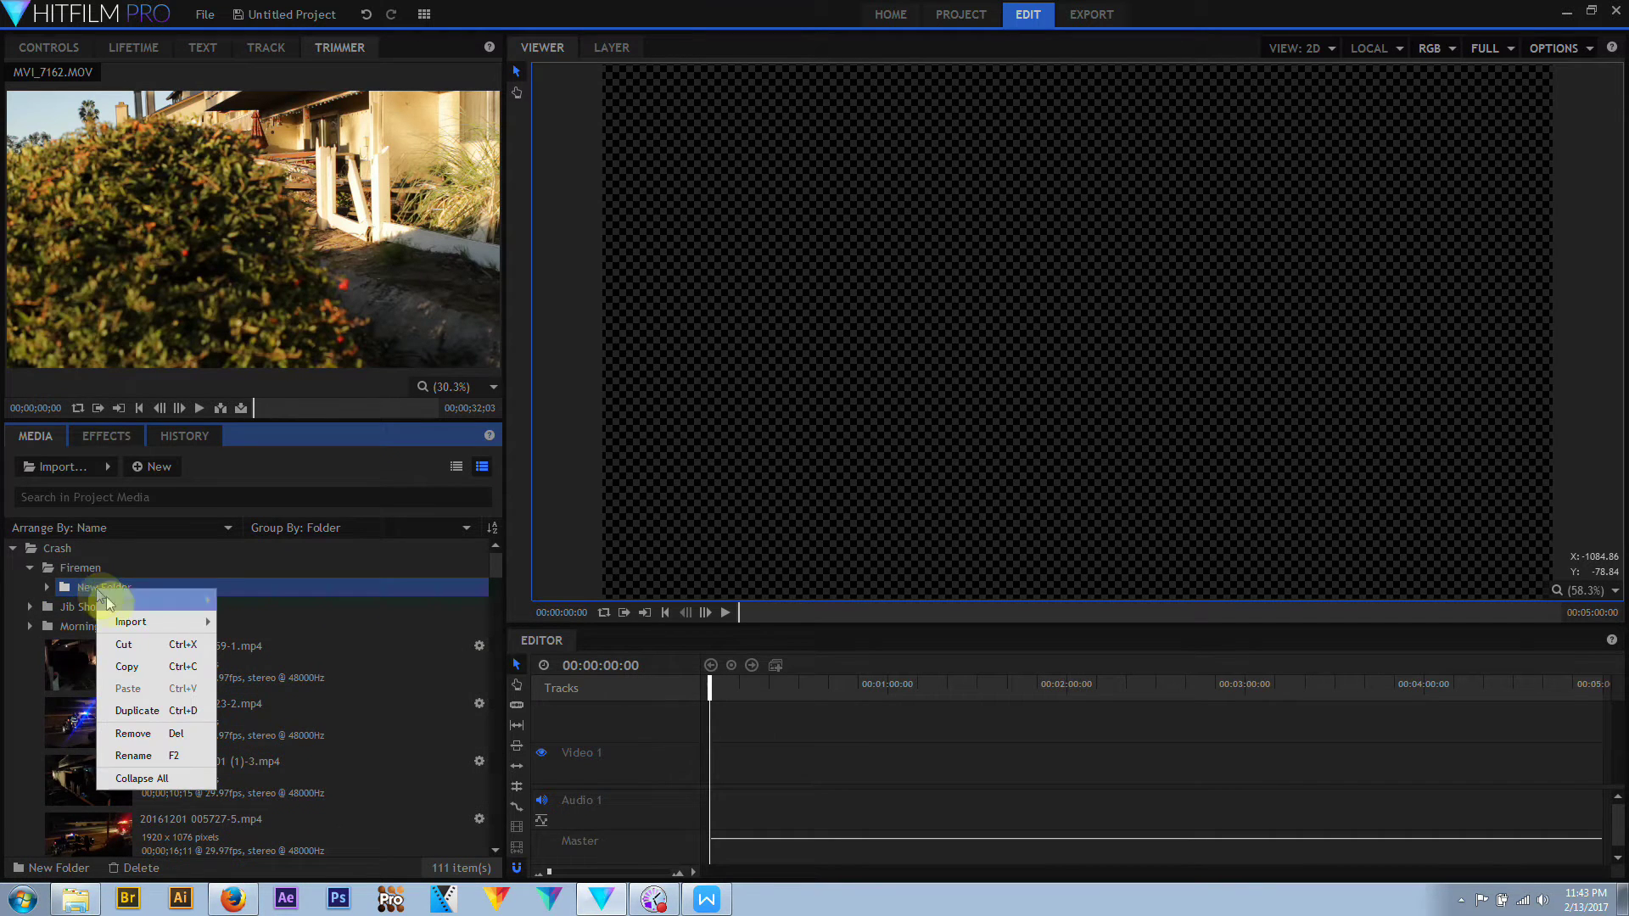
pyautogui.click(131, 732)
# Create two folders named Crane and Tow inside the Crash folder
pyautogui.click(51, 550)
pyautogui.click(50, 870)
pyautogui.write('Crane')
pyautogui.press('Return')
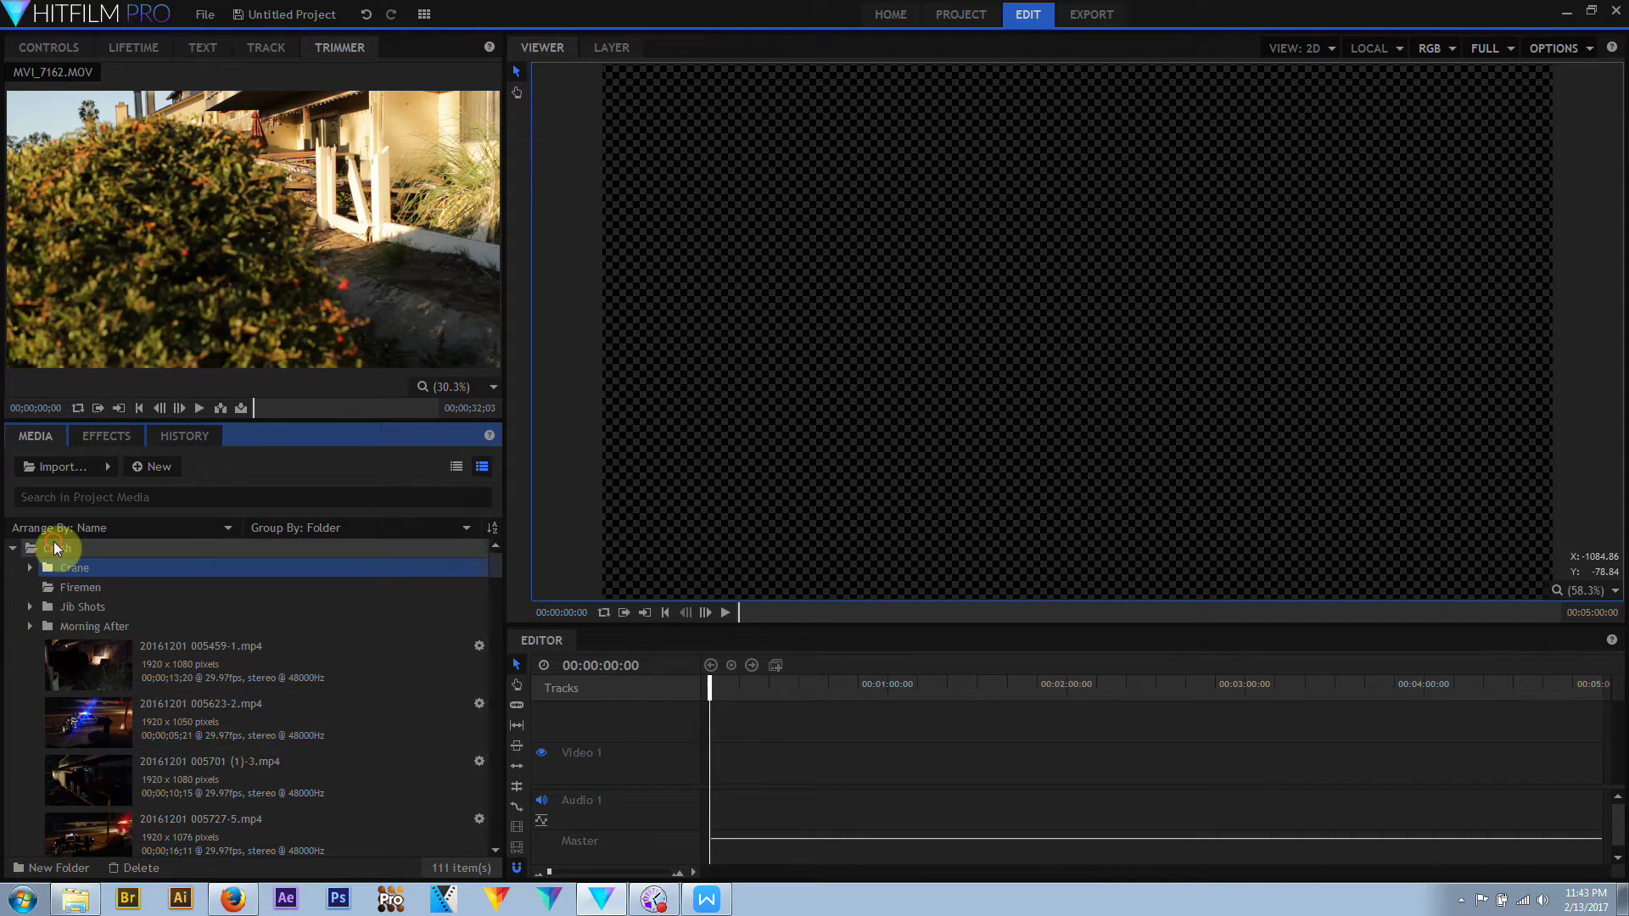
pyautogui.click(41, 867)
pyautogui.write('Tow')
pyautogui.press('Return')
# Create two folders named Newsmen and EMT/Ambulence inside the Crash folder
pyautogui.click(17, 861)
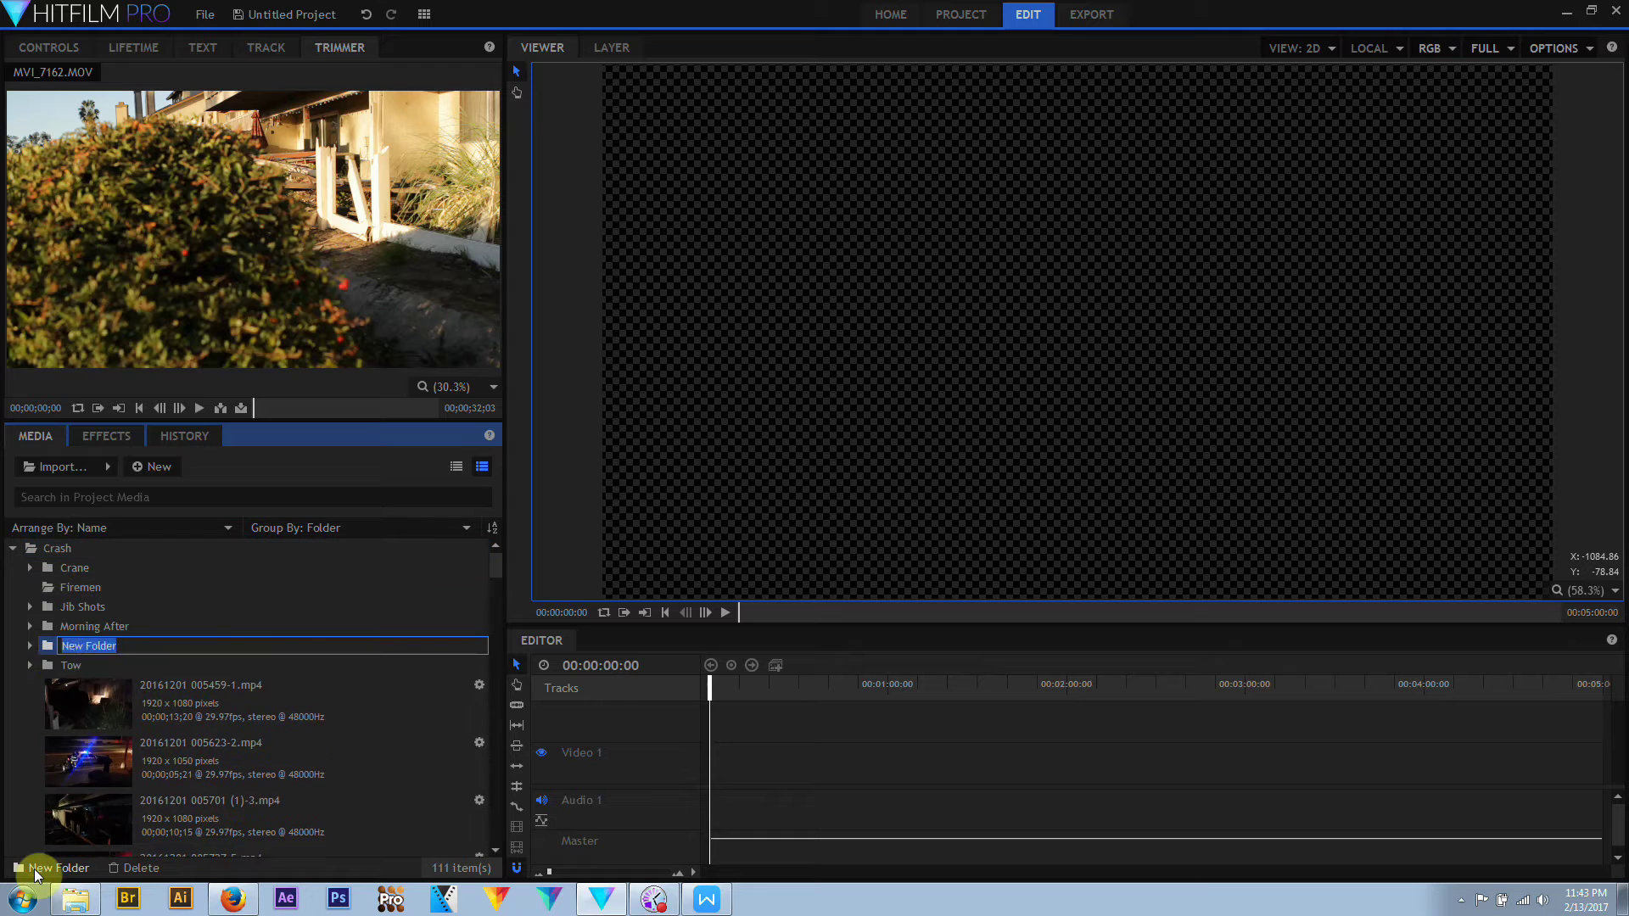
pyautogui.write('Newsmen')
pyautogui.press('Return')
pyautogui.click(58, 548)
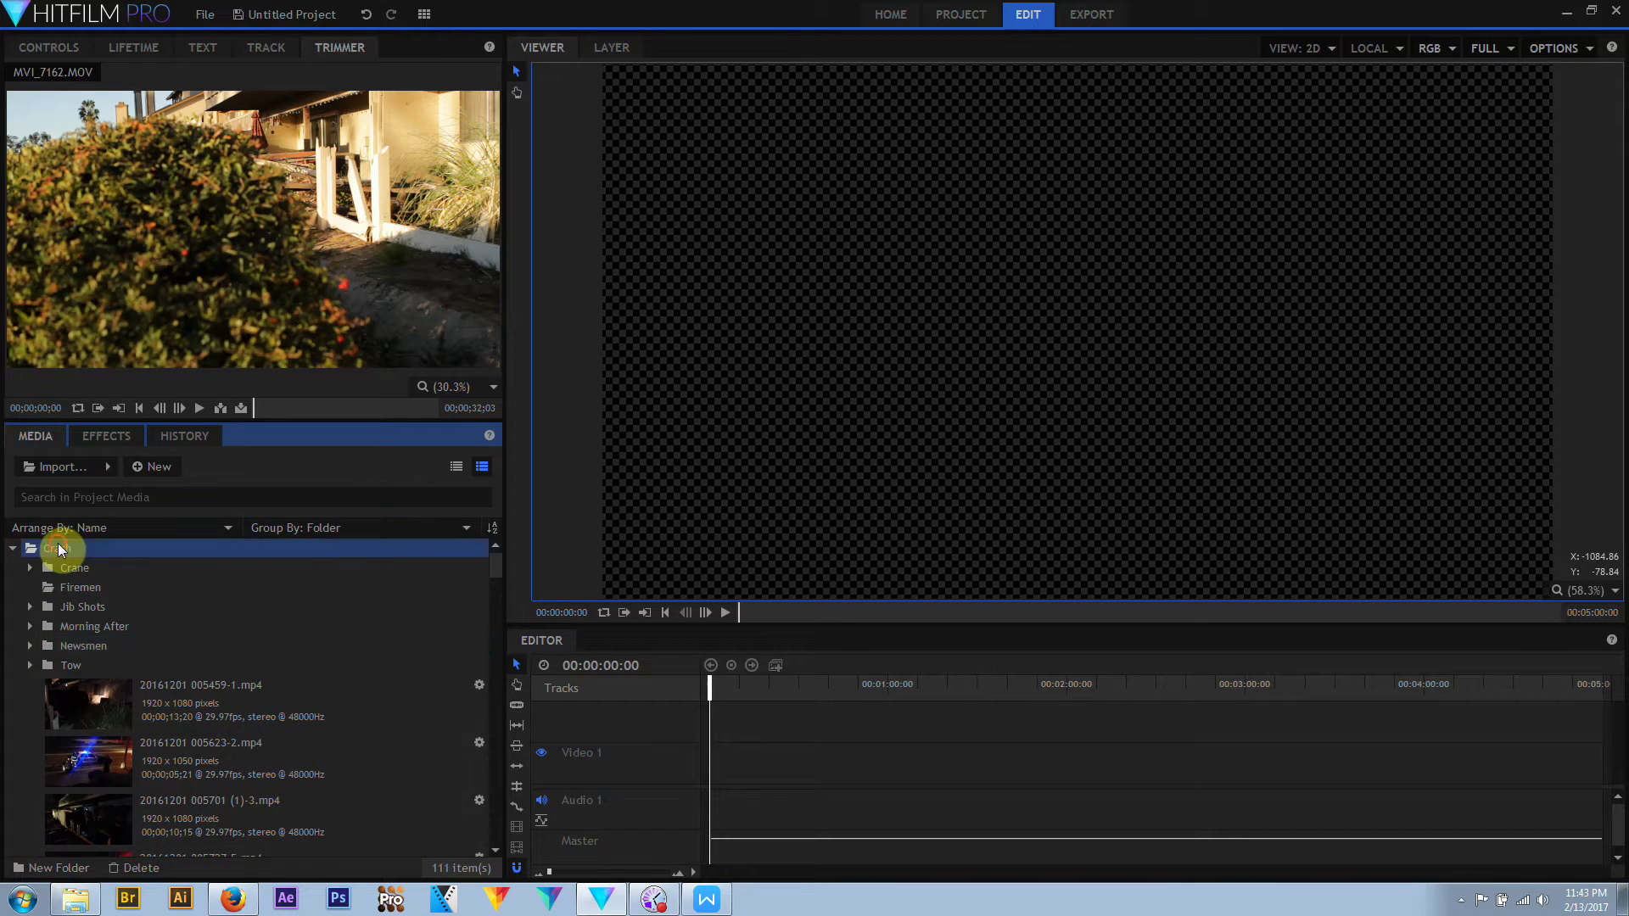
pyautogui.click(68, 867)
pyautogui.write('EMT/Ambulence')
pyautogui.press('Return')
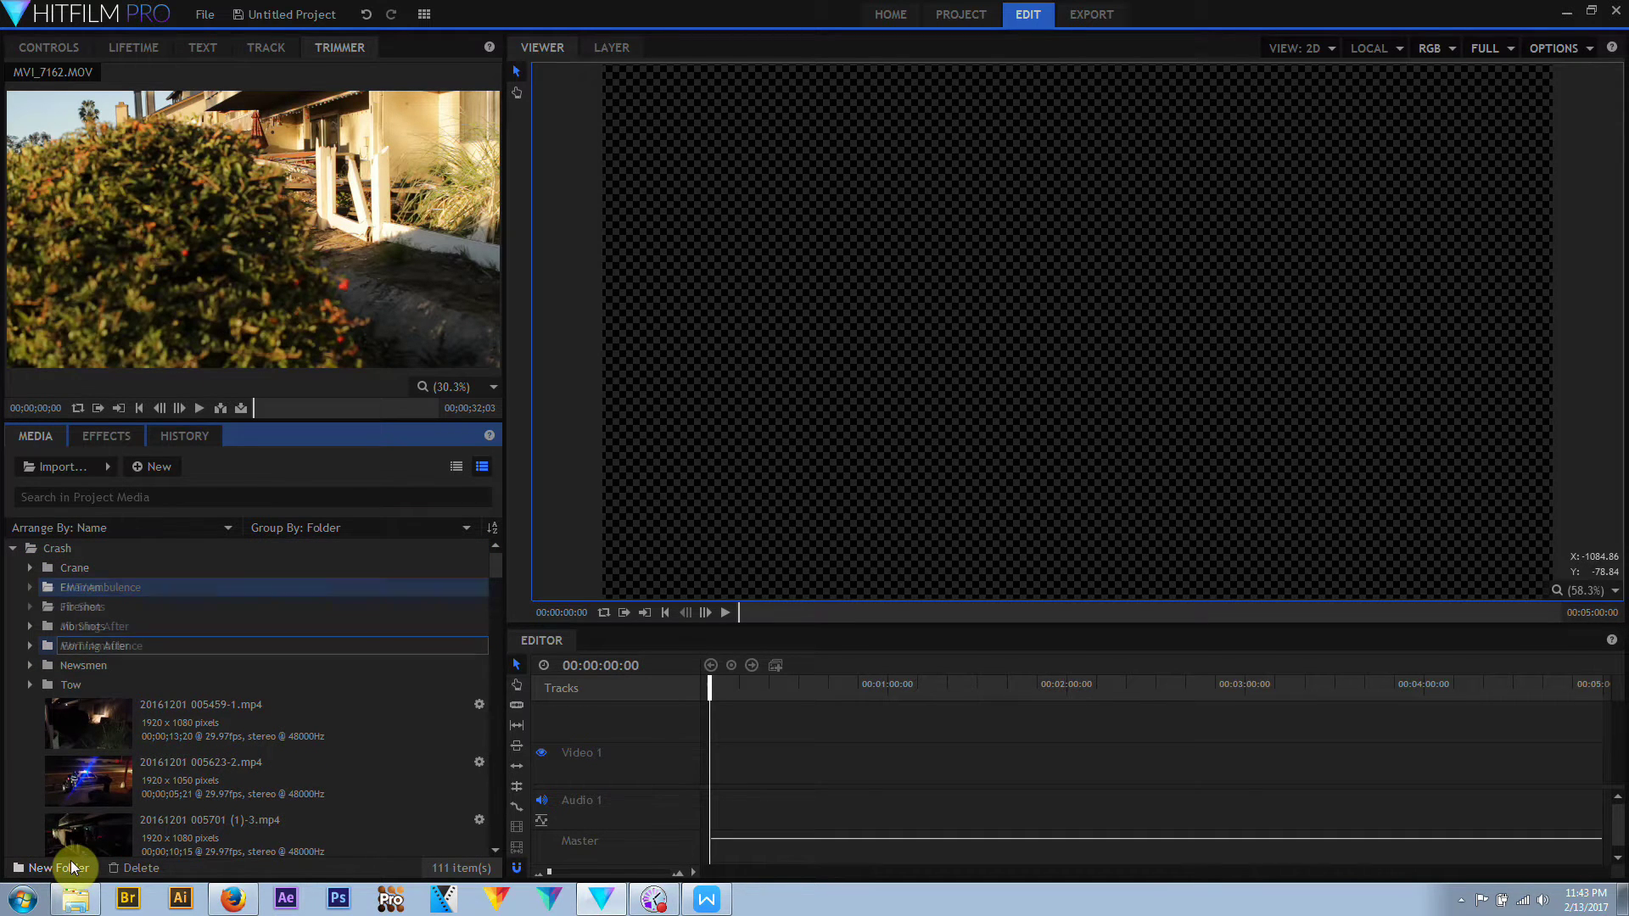
# Create a folder inside Crash named with the three people's first names, separated by slashes
pyautogui.click(59, 867)
pyautogui.write('Wally/Sandy/Laura')
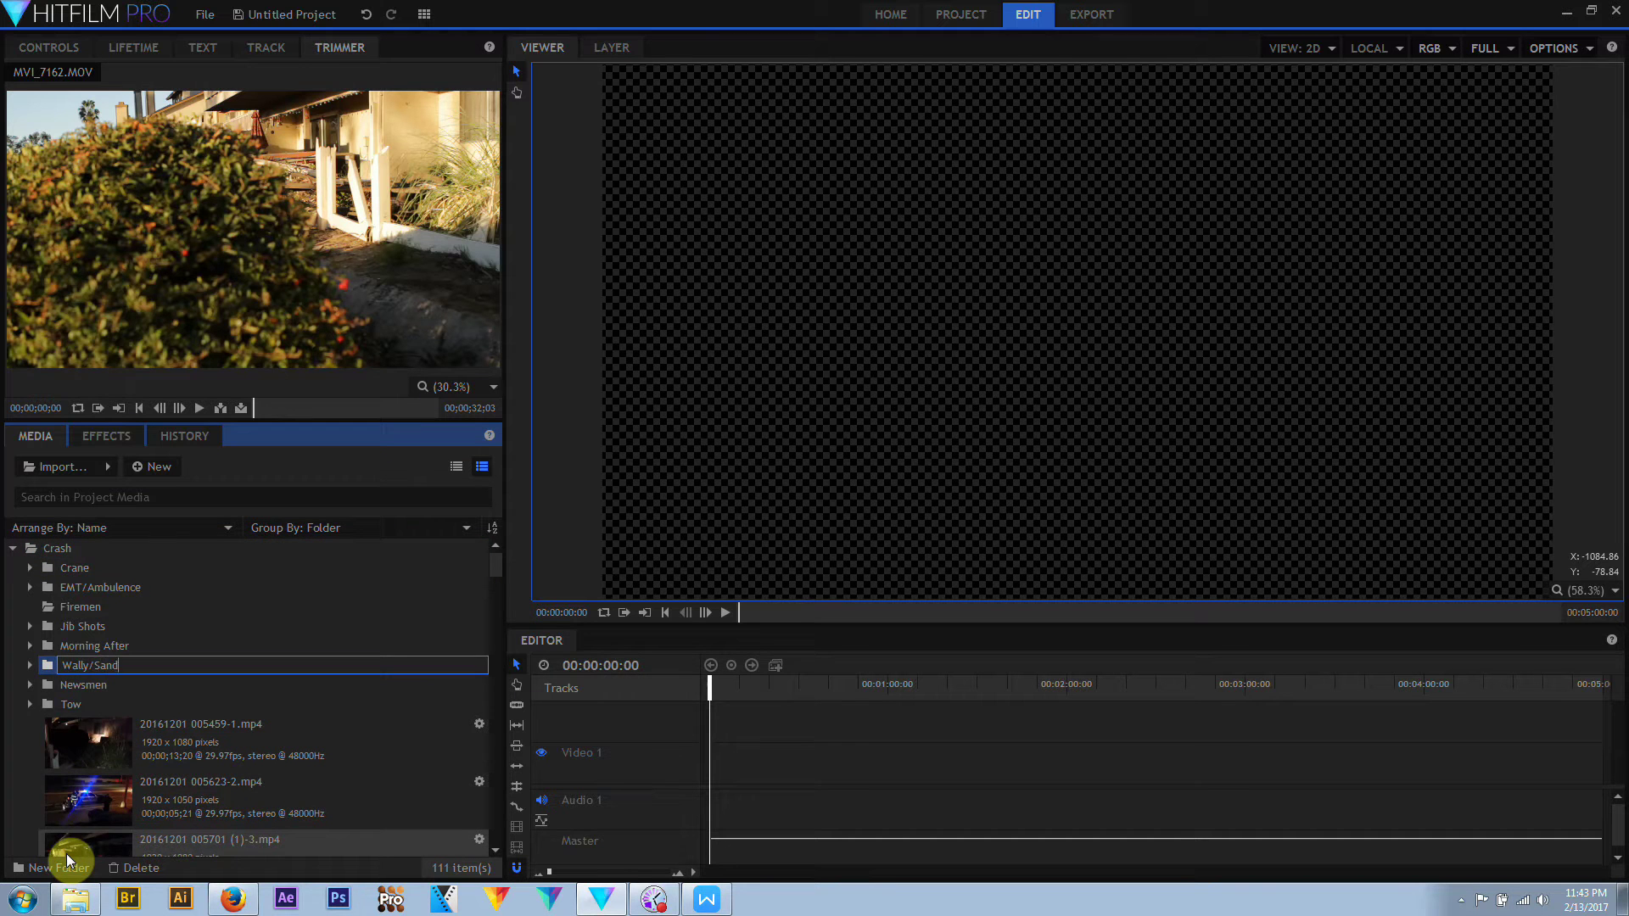
pyautogui.press('Return')
pyautogui.scroll(-2, 226, 682)
pyautogui.click(223, 649)
pyautogui.scroll(-1, 221, 624)
pyautogui.click(222, 630)
pyautogui.click(220, 691)
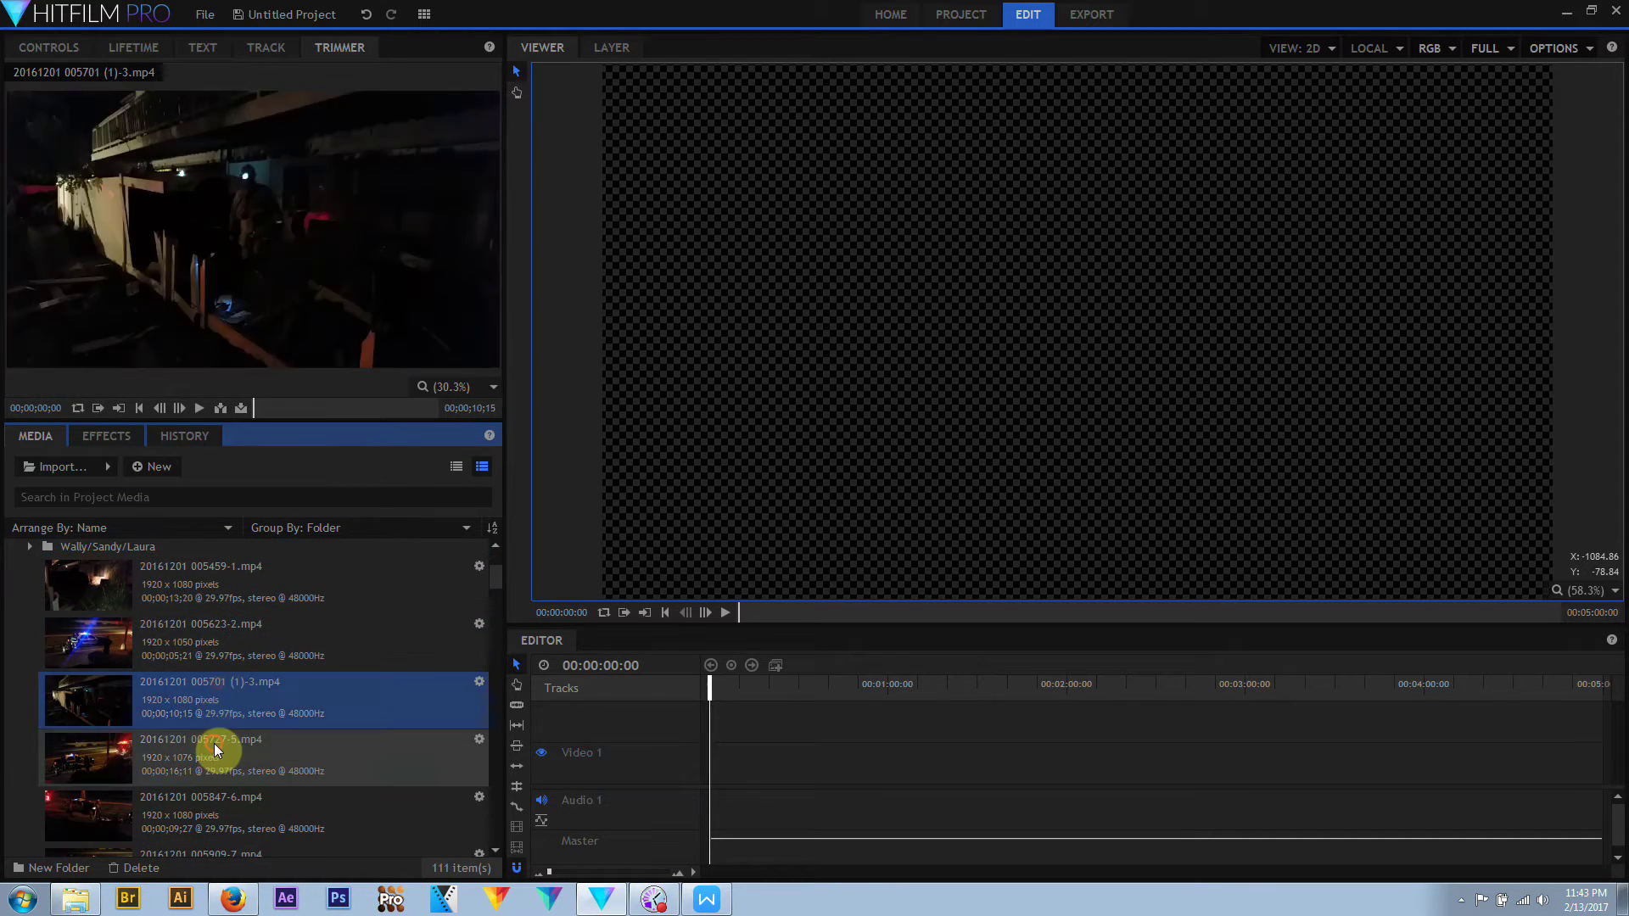
pyautogui.click(218, 748)
pyautogui.moveTo(256, 409); pyautogui.dragTo(361, 346)
pyautogui.scroll(3, 258, 743)
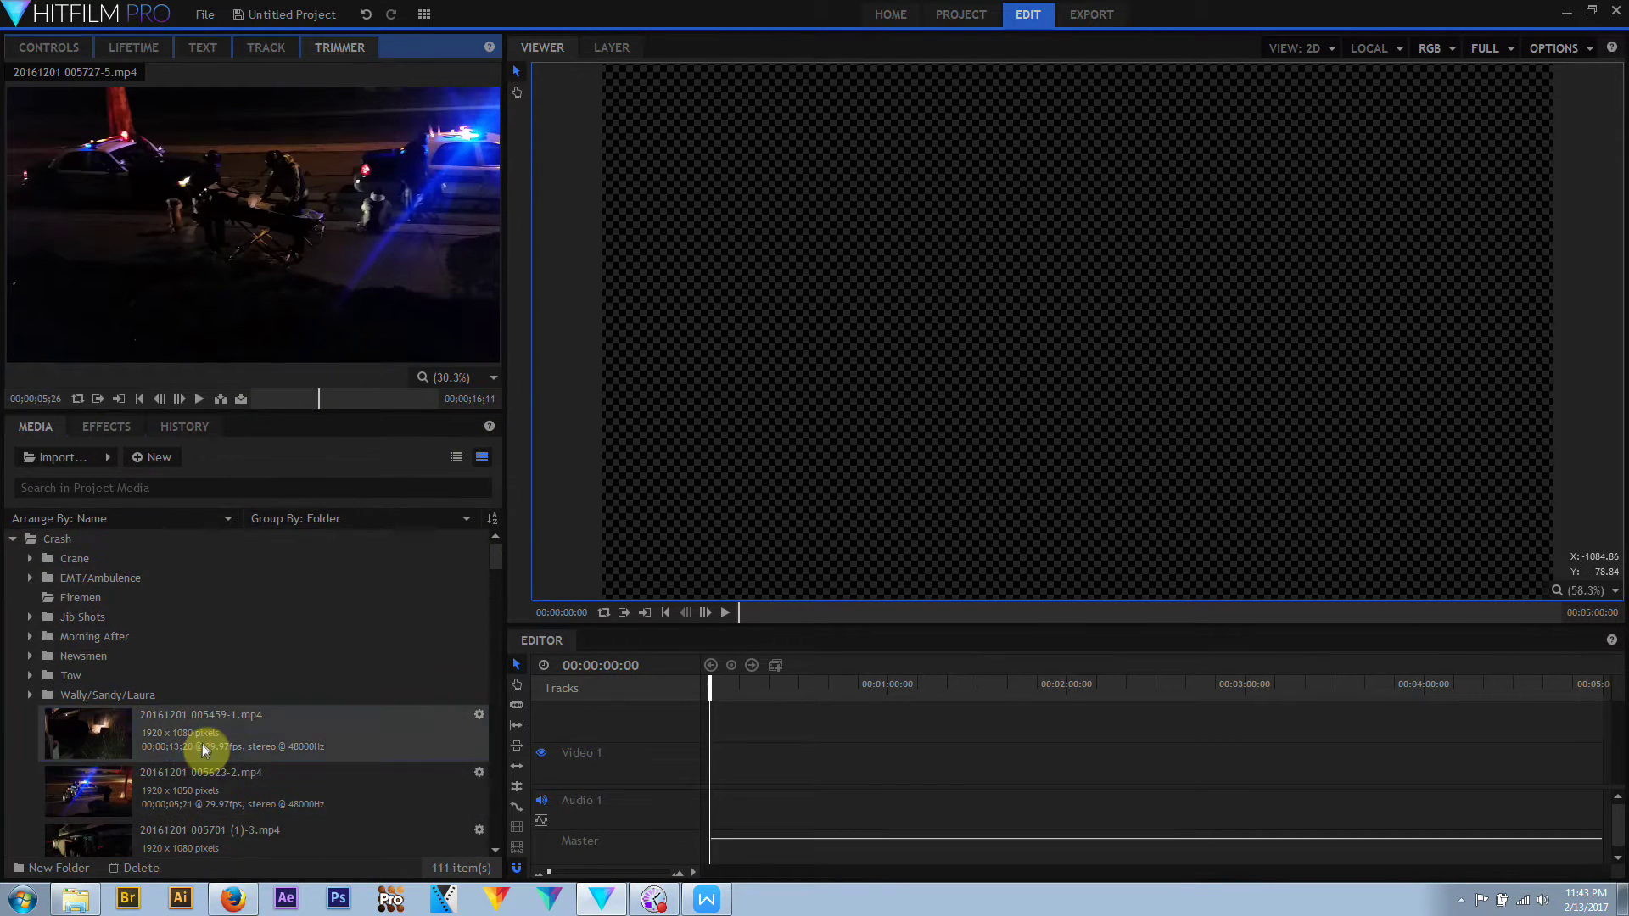
pyautogui.click(203, 747)
pyautogui.keyDown('shift'); pyautogui.click(204, 836); pyautogui.keyUp('shift')
pyautogui.moveTo(204, 718); pyautogui.dragTo(94, 576)
pyautogui.click(31, 577)
pyautogui.click(229, 729)
pyautogui.moveTo(229, 735); pyautogui.dragTo(103, 562)
pyautogui.moveTo(204, 768); pyautogui.dragTo(115, 562)
pyautogui.moveTo(206, 816); pyautogui.dragTo(126, 561)
pyautogui.click(30, 558)
pyautogui.click(196, 710)
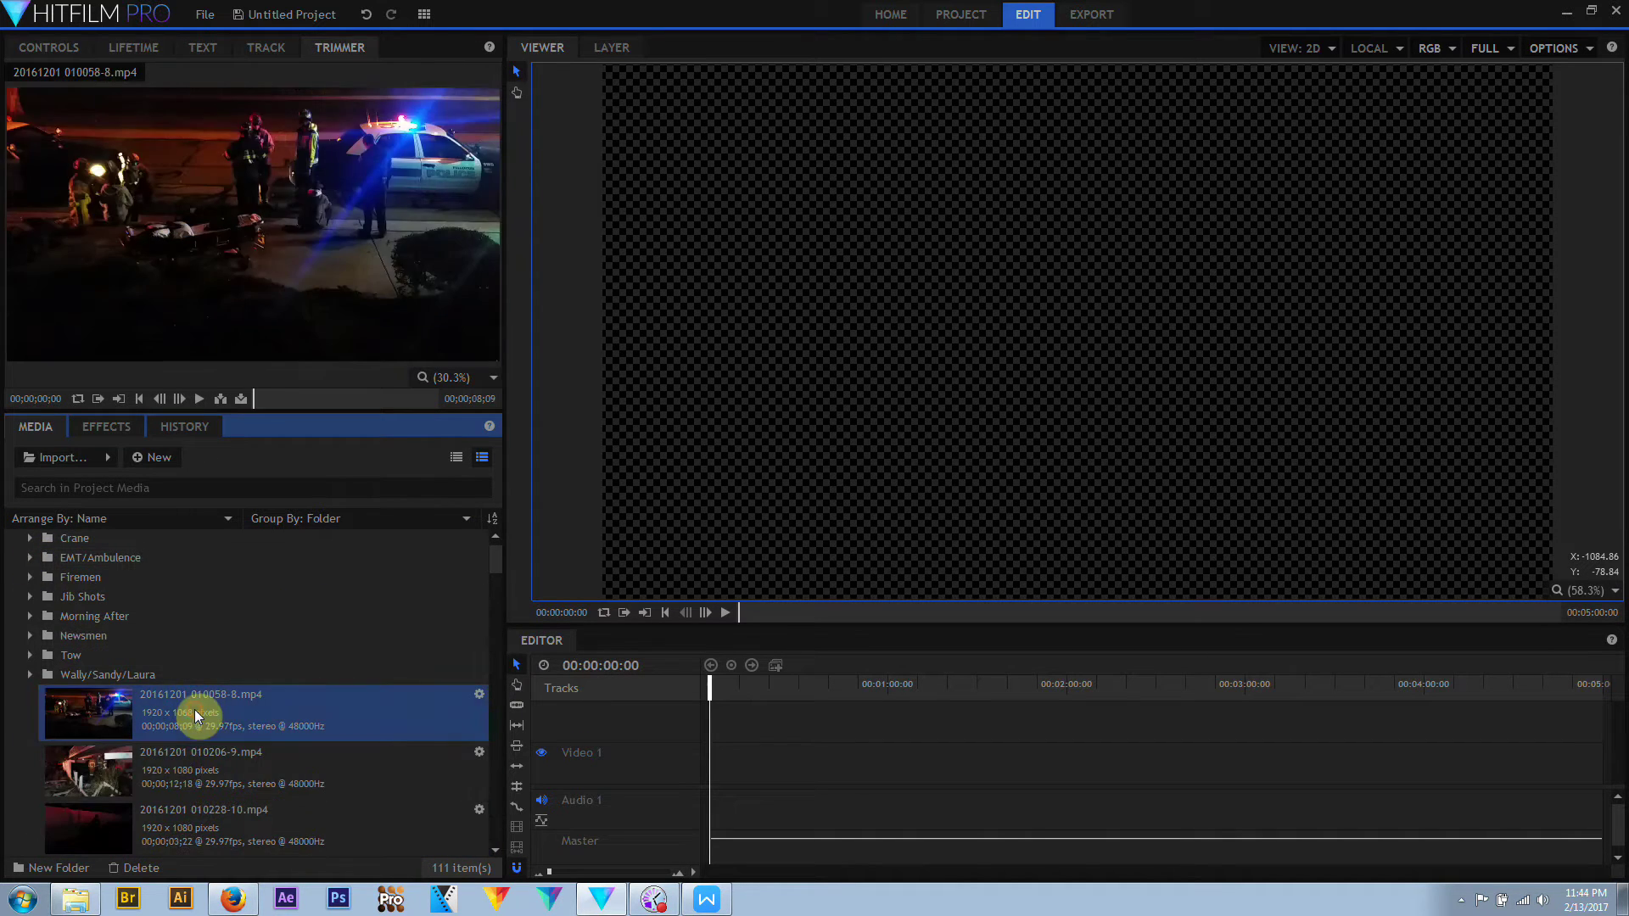
pyautogui.click(196, 768)
pyautogui.moveTo(196, 718); pyautogui.dragTo(119, 562)
pyautogui.click(30, 558)
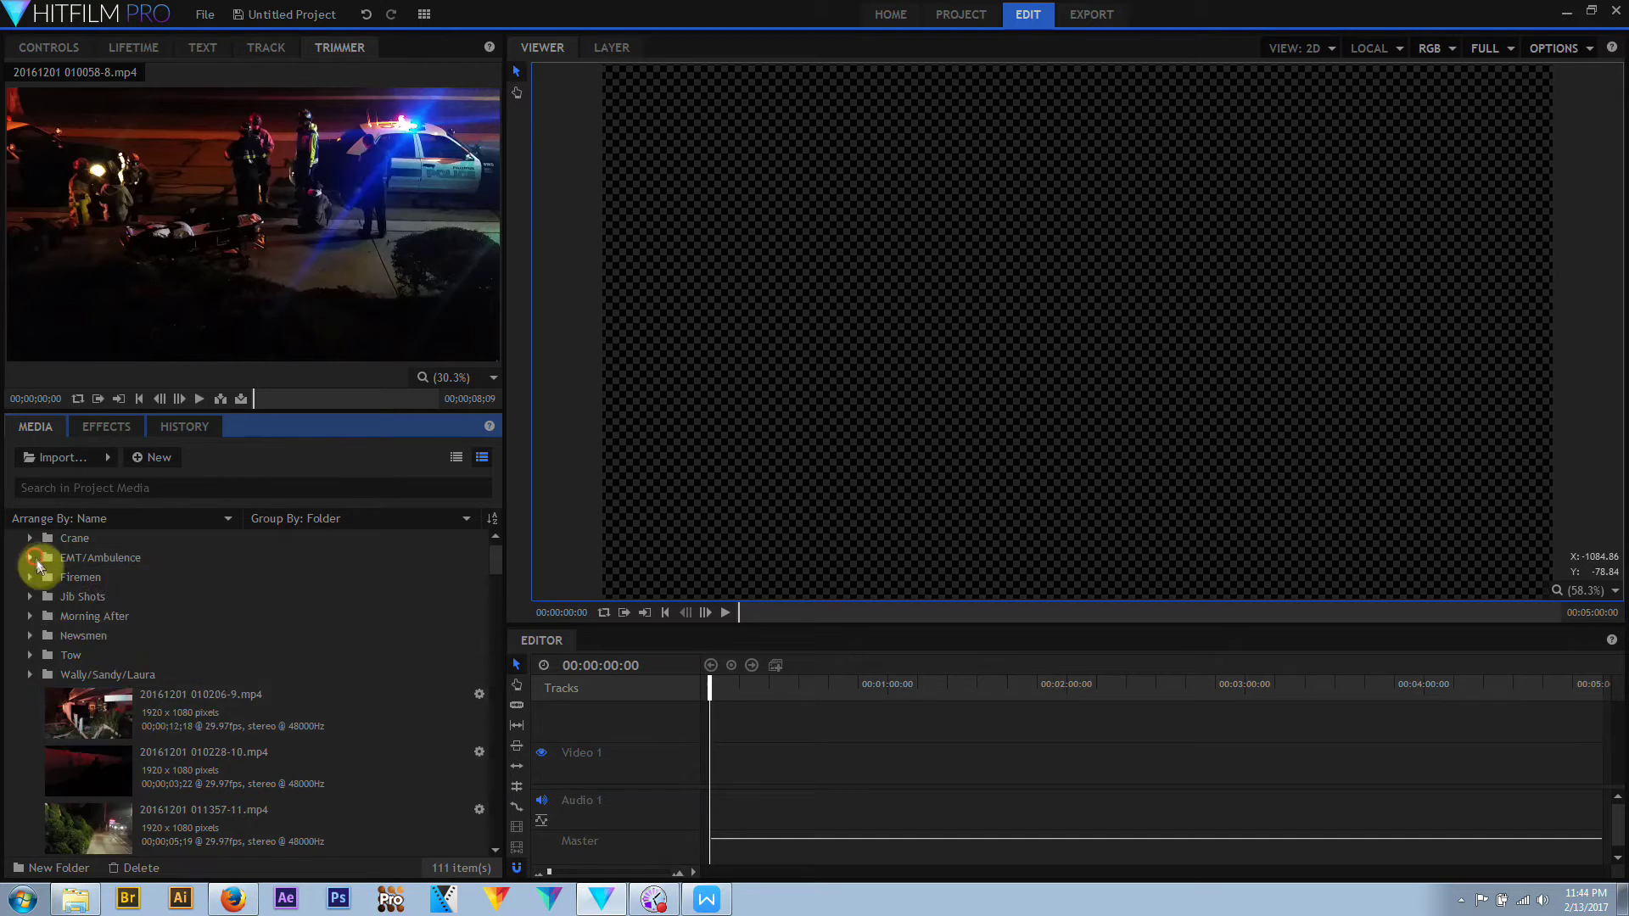
pyautogui.click(204, 716)
pyautogui.moveTo(204, 717); pyautogui.dragTo(89, 577)
pyautogui.click(31, 577)
pyautogui.click(202, 715)
pyautogui.click(216, 760)
pyautogui.click(212, 818)
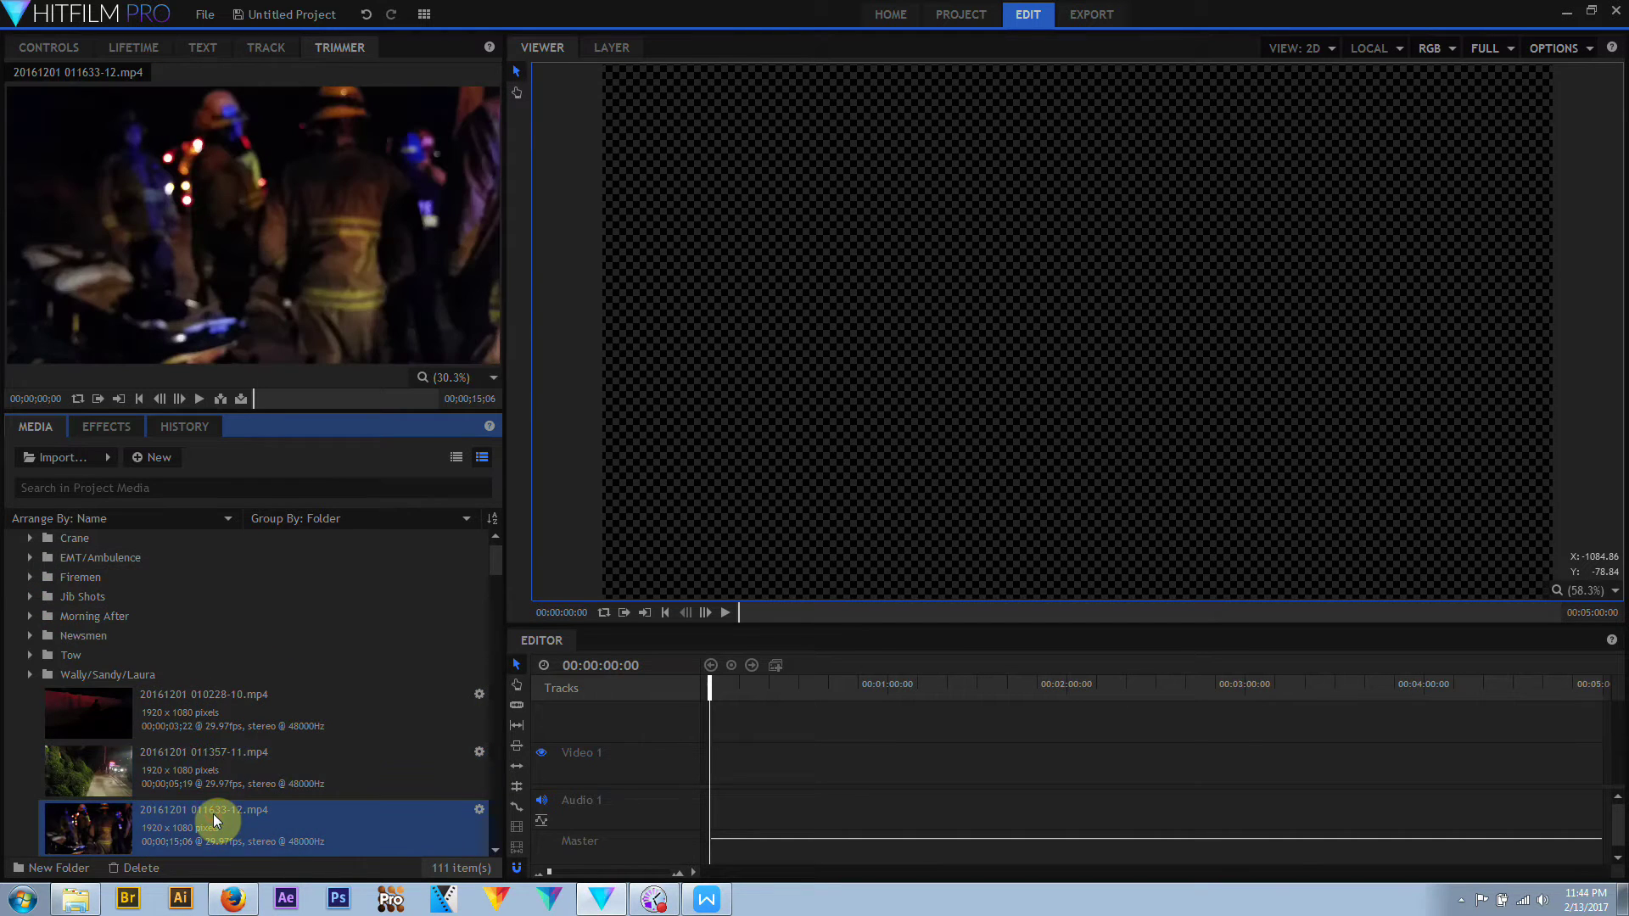
pyautogui.scroll(-5, 220, 784)
pyautogui.scroll(5, 225, 764)
pyautogui.keyDown('shift'); pyautogui.click(208, 706); pyautogui.keyUp('shift')
pyautogui.moveTo(208, 706); pyautogui.dragTo(95, 594)
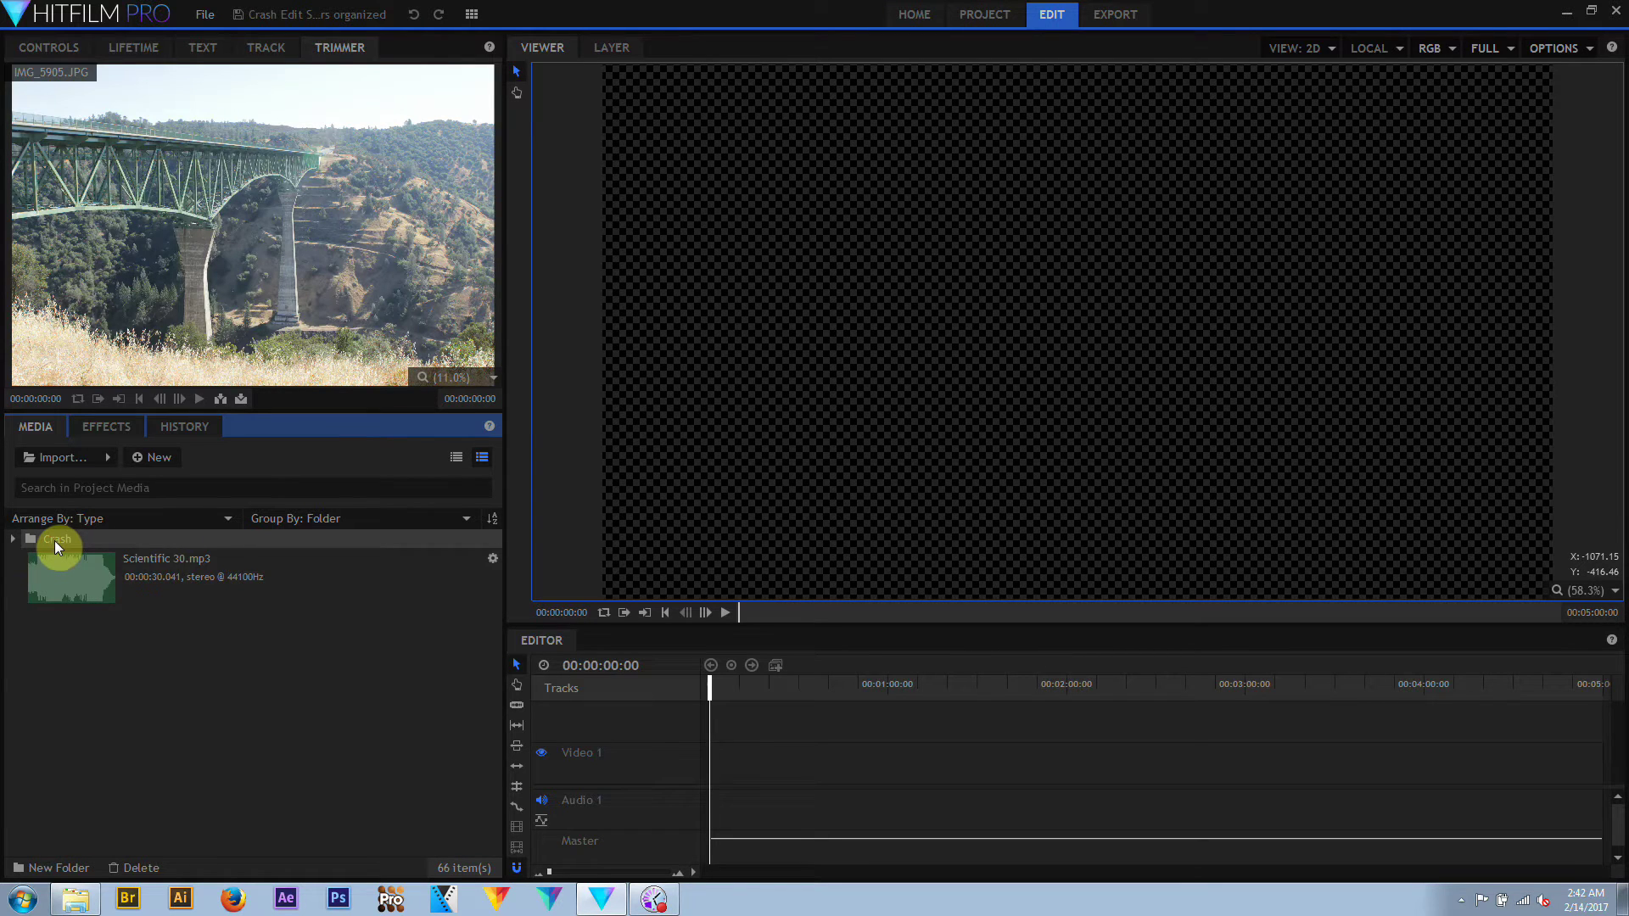
# Expand the Crash and Wally/Sandy/Laura folders and move IMG_5905.JPG into Wally/Sandy/Laura
pyautogui.click(73, 578)
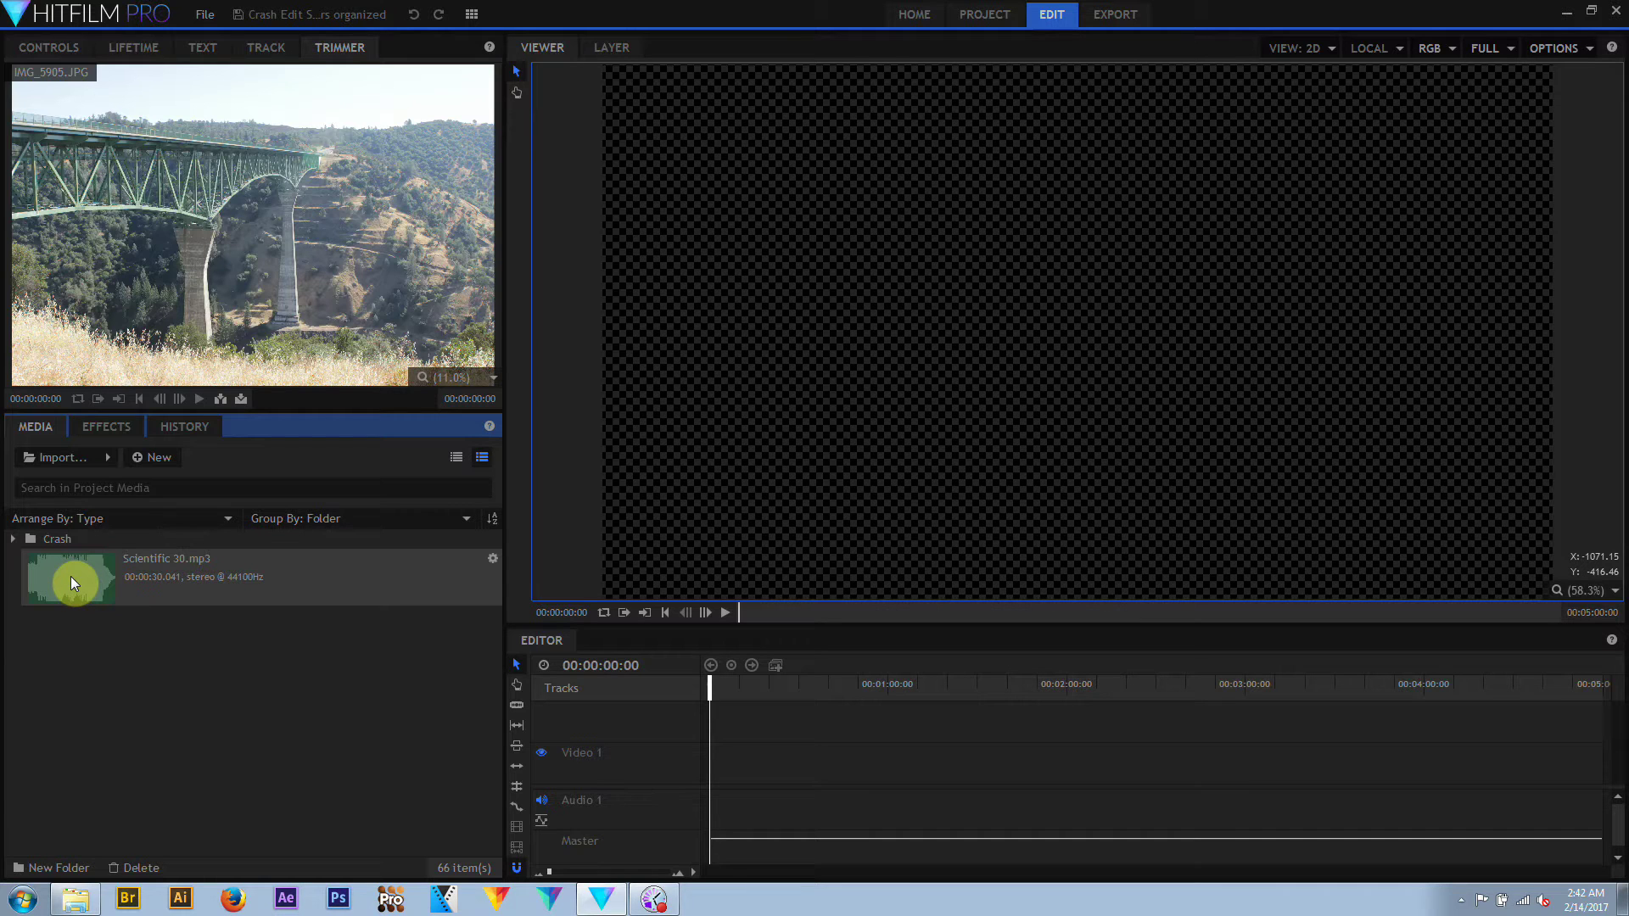
pyautogui.click(12, 540)
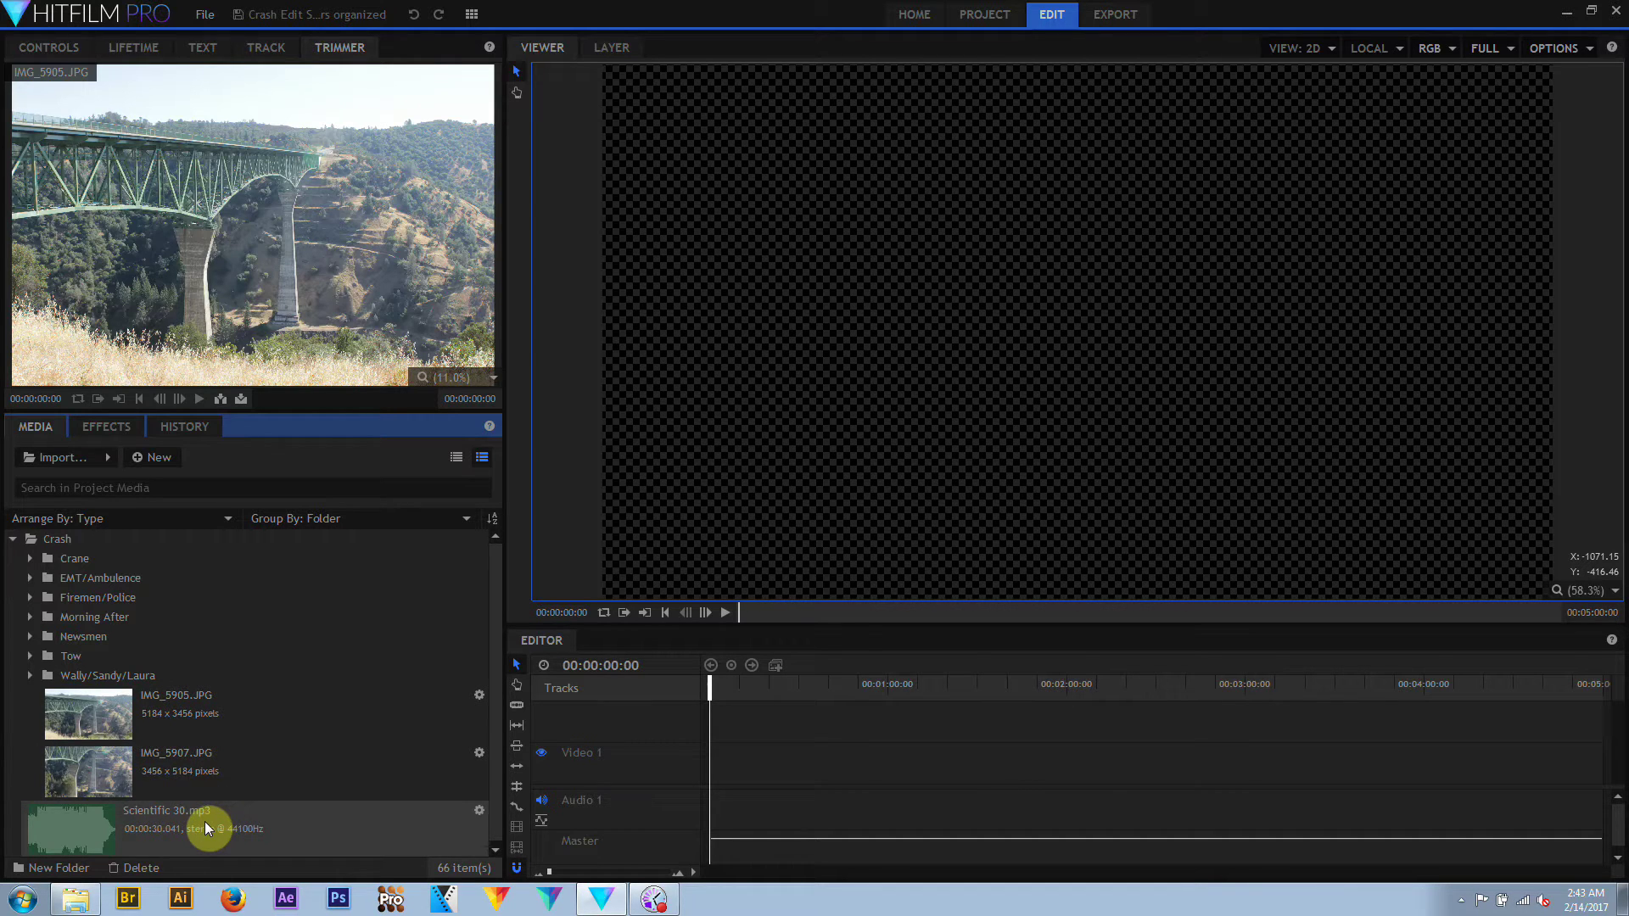
pyautogui.click(206, 713)
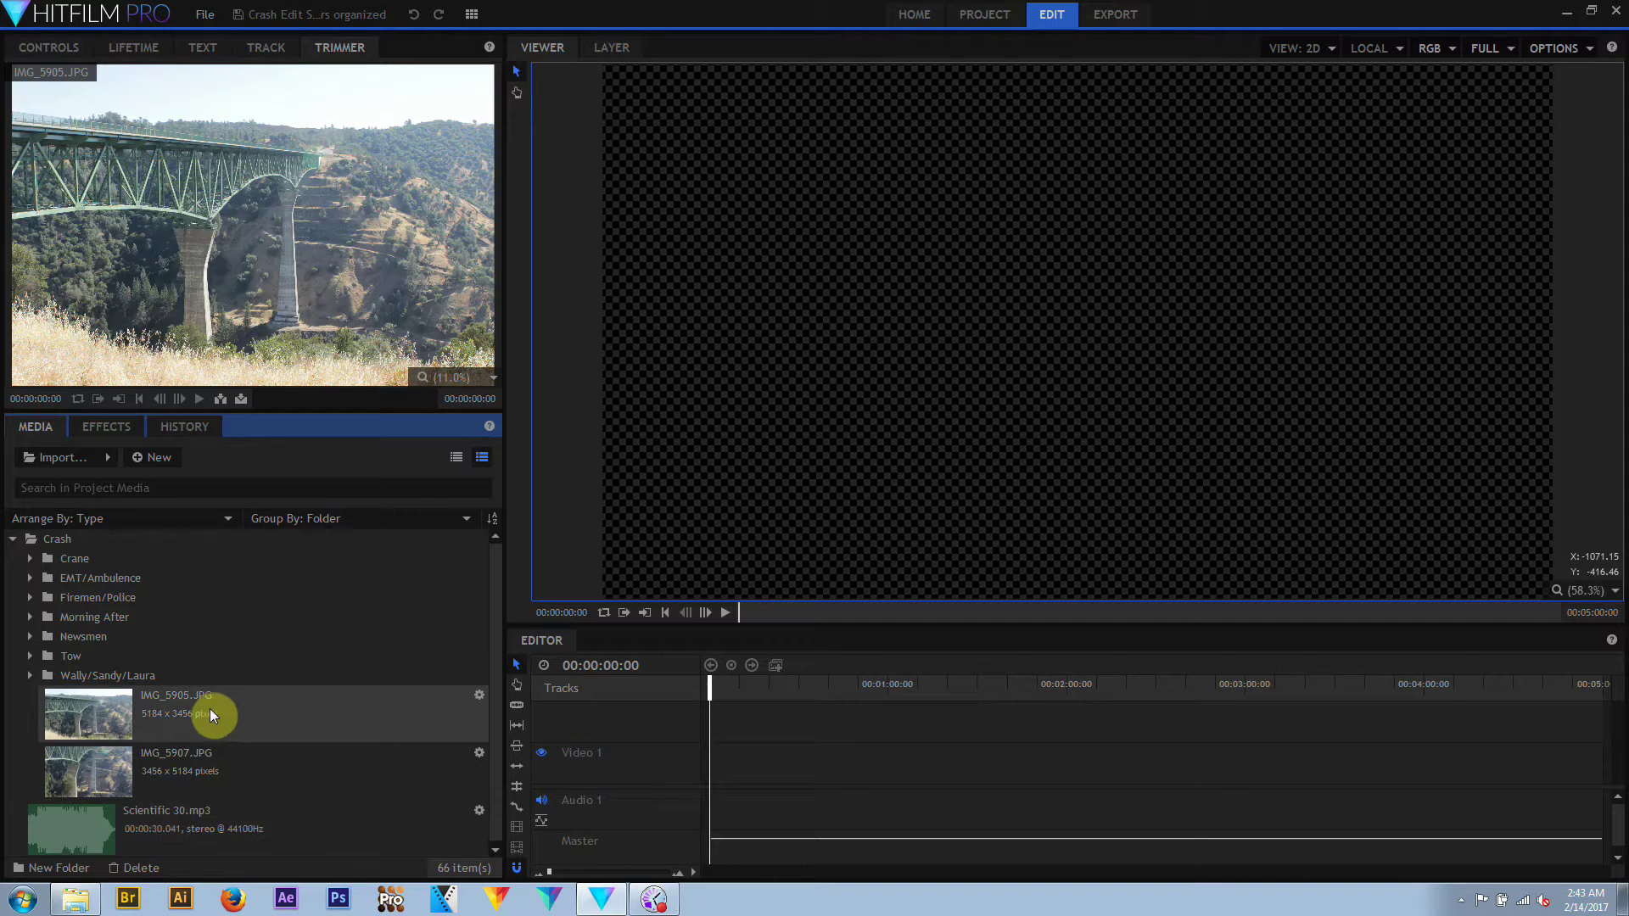
pyautogui.doubleClick(143, 678)
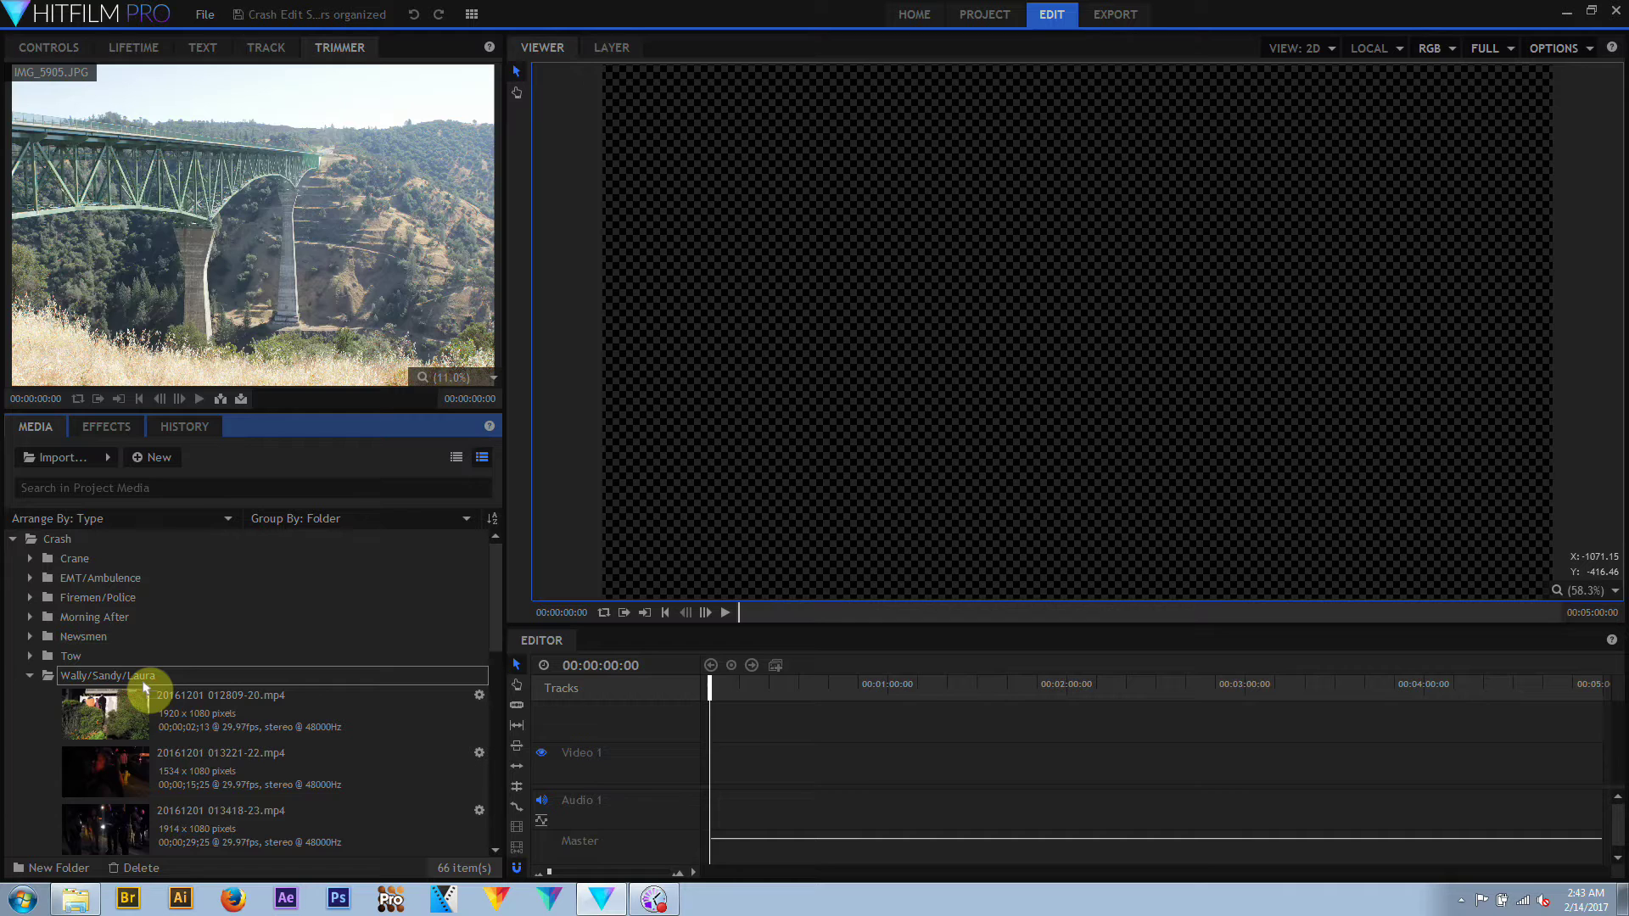
pyautogui.moveTo(144, 684); pyautogui.dragTo(142, 686)
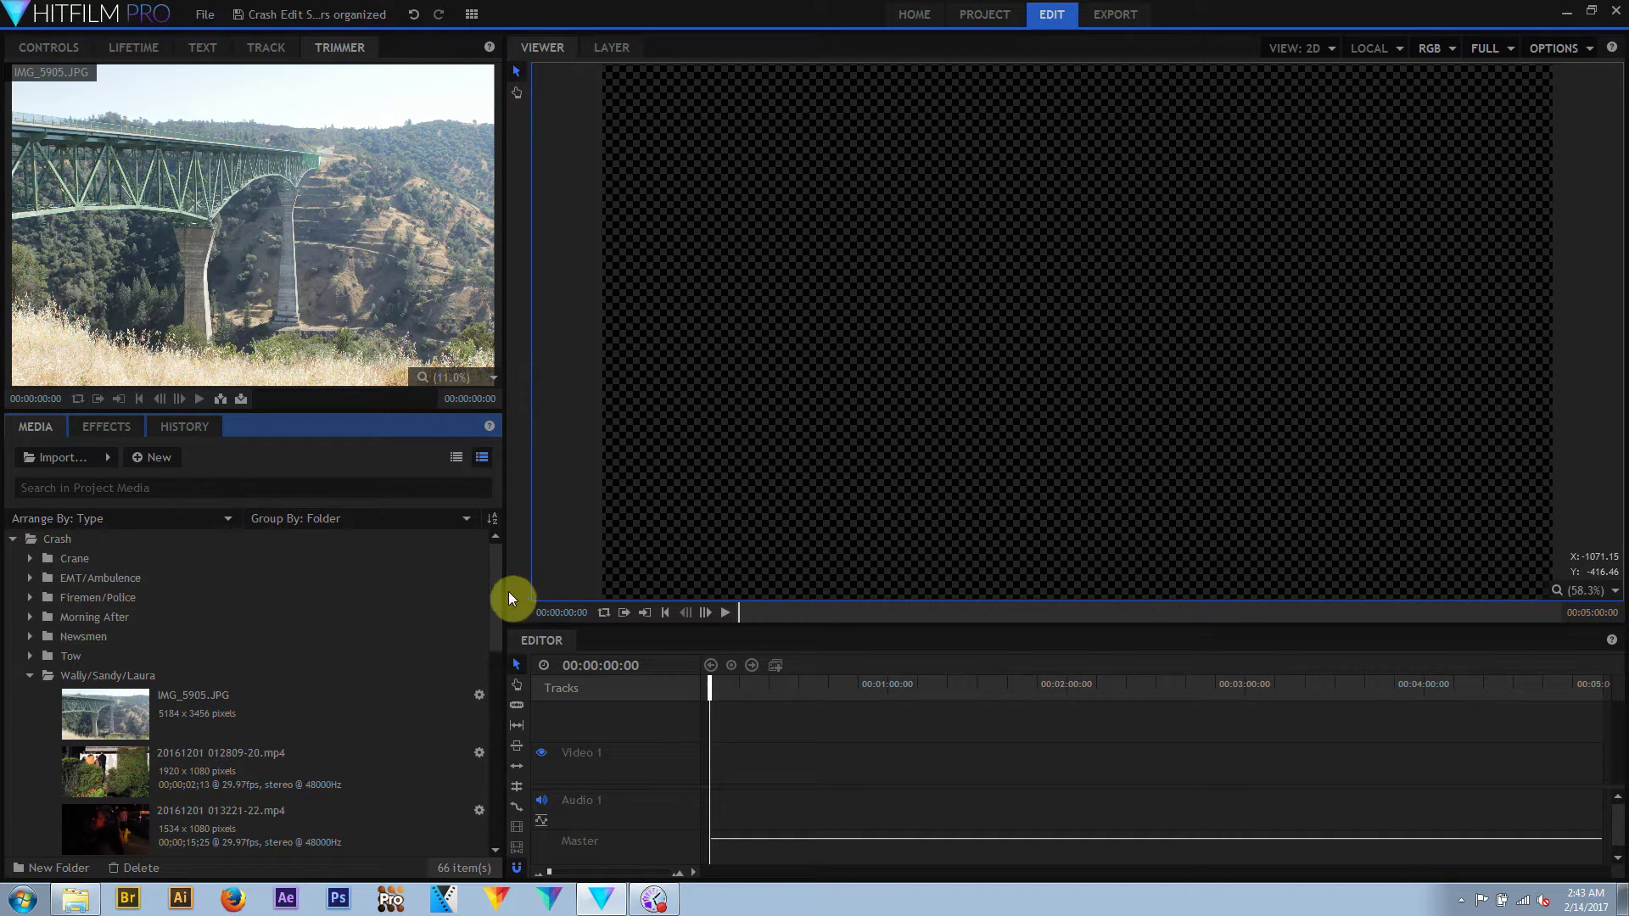
# Arrange the project media by Name and check where IMG_5905.JPG falls within the Wally/Sandy/Laura folder
pyautogui.moveTo(492, 603); pyautogui.dragTo(497, 643)
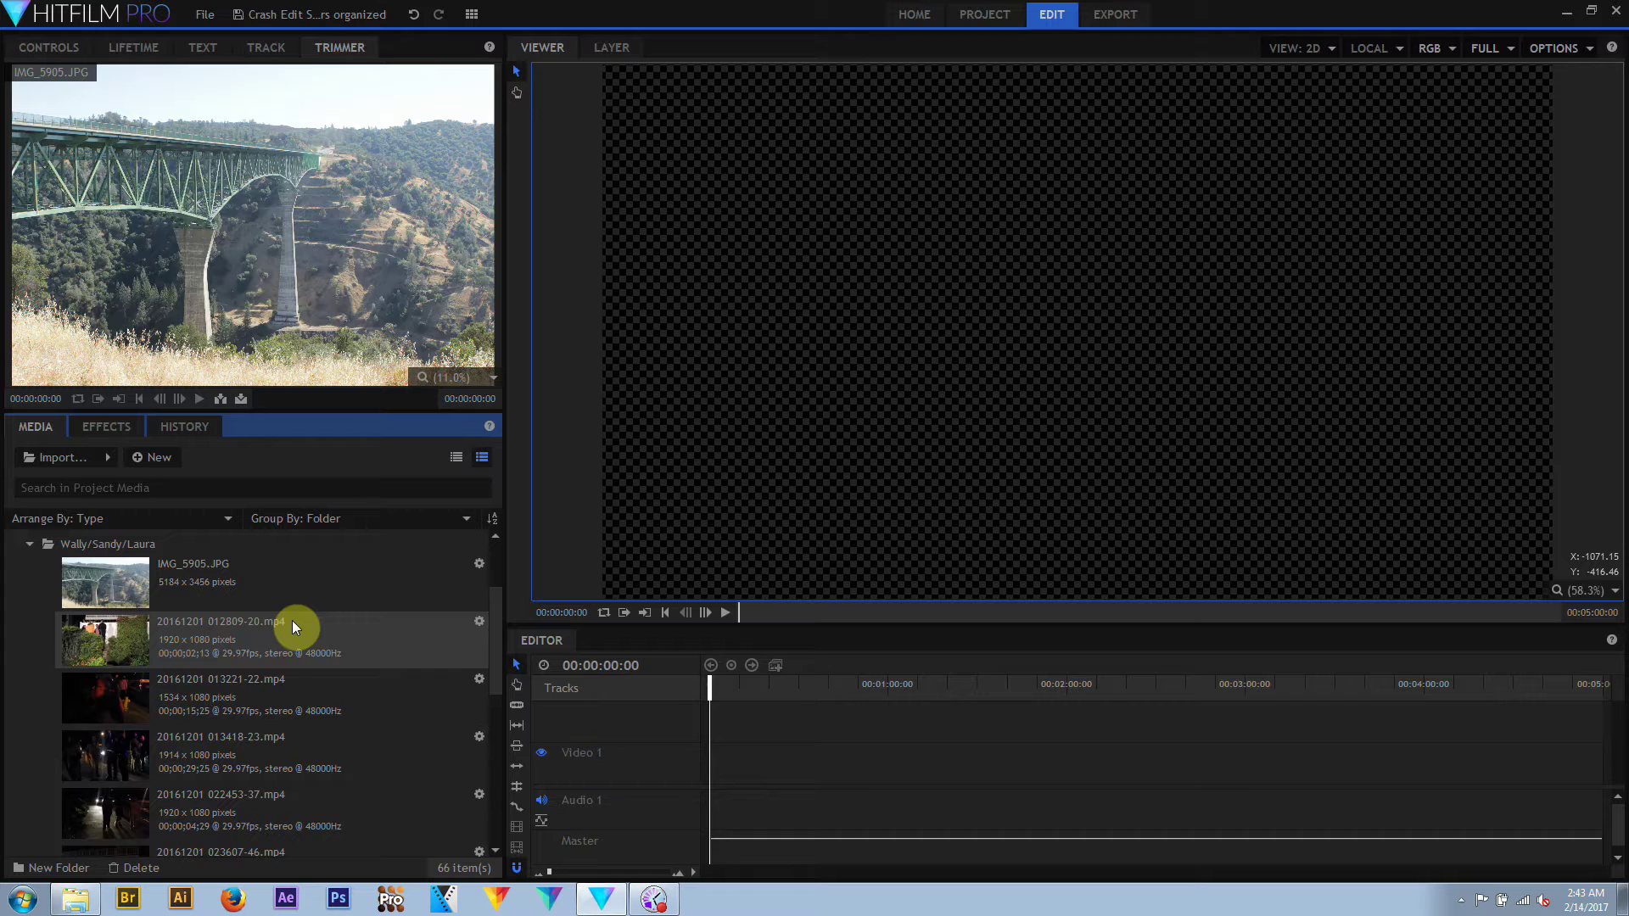
pyautogui.click(164, 520)
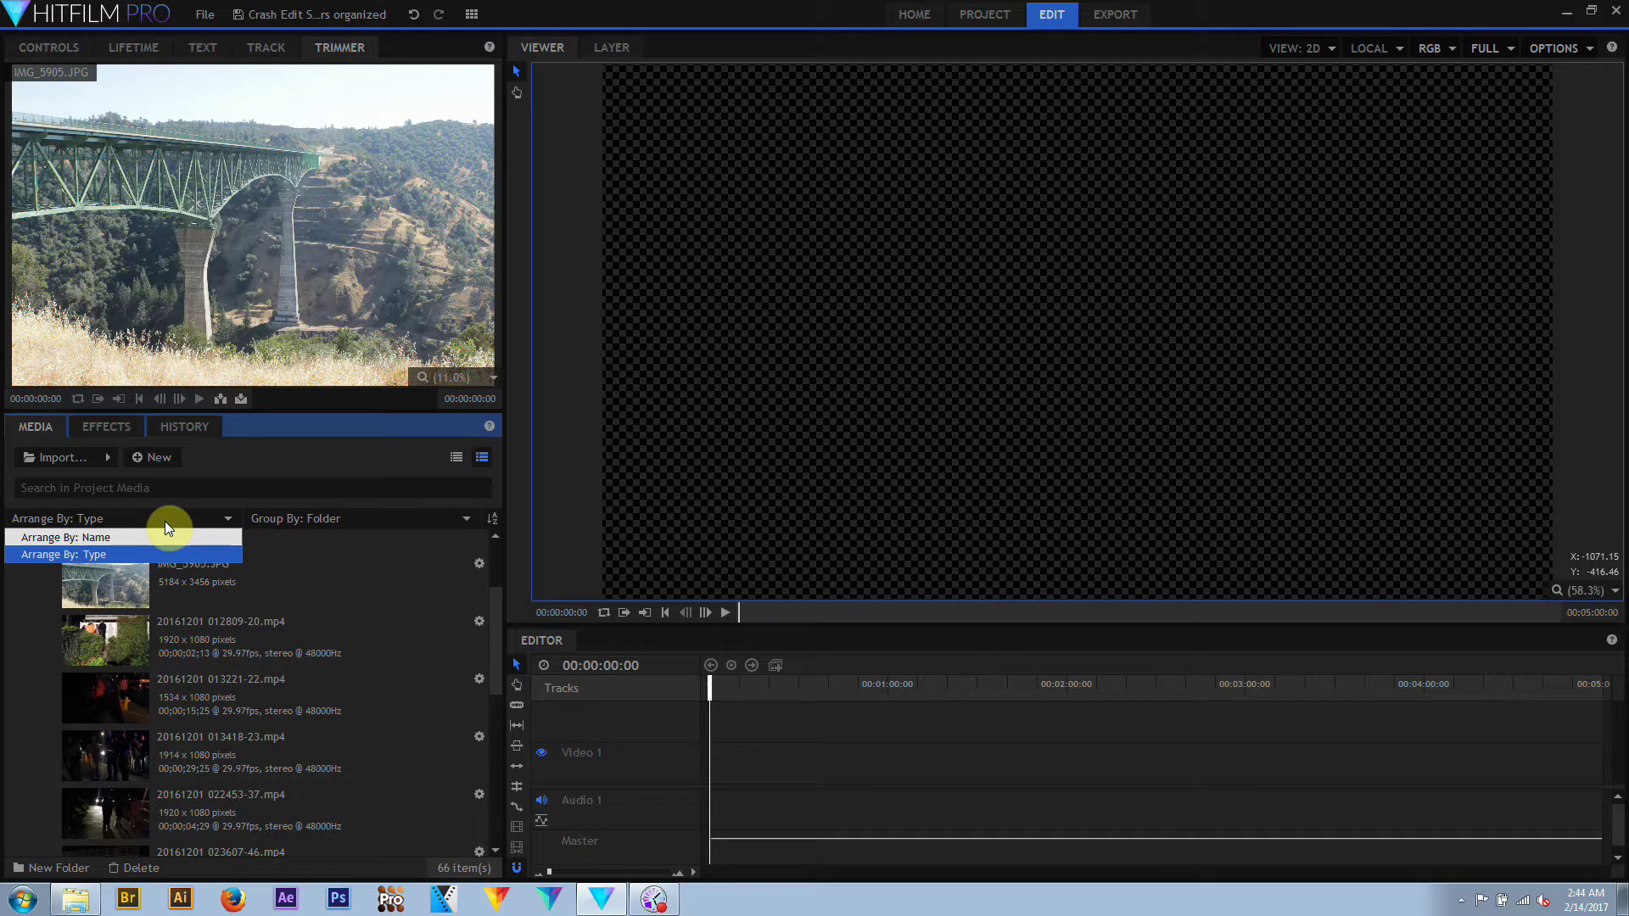
pyautogui.click(165, 538)
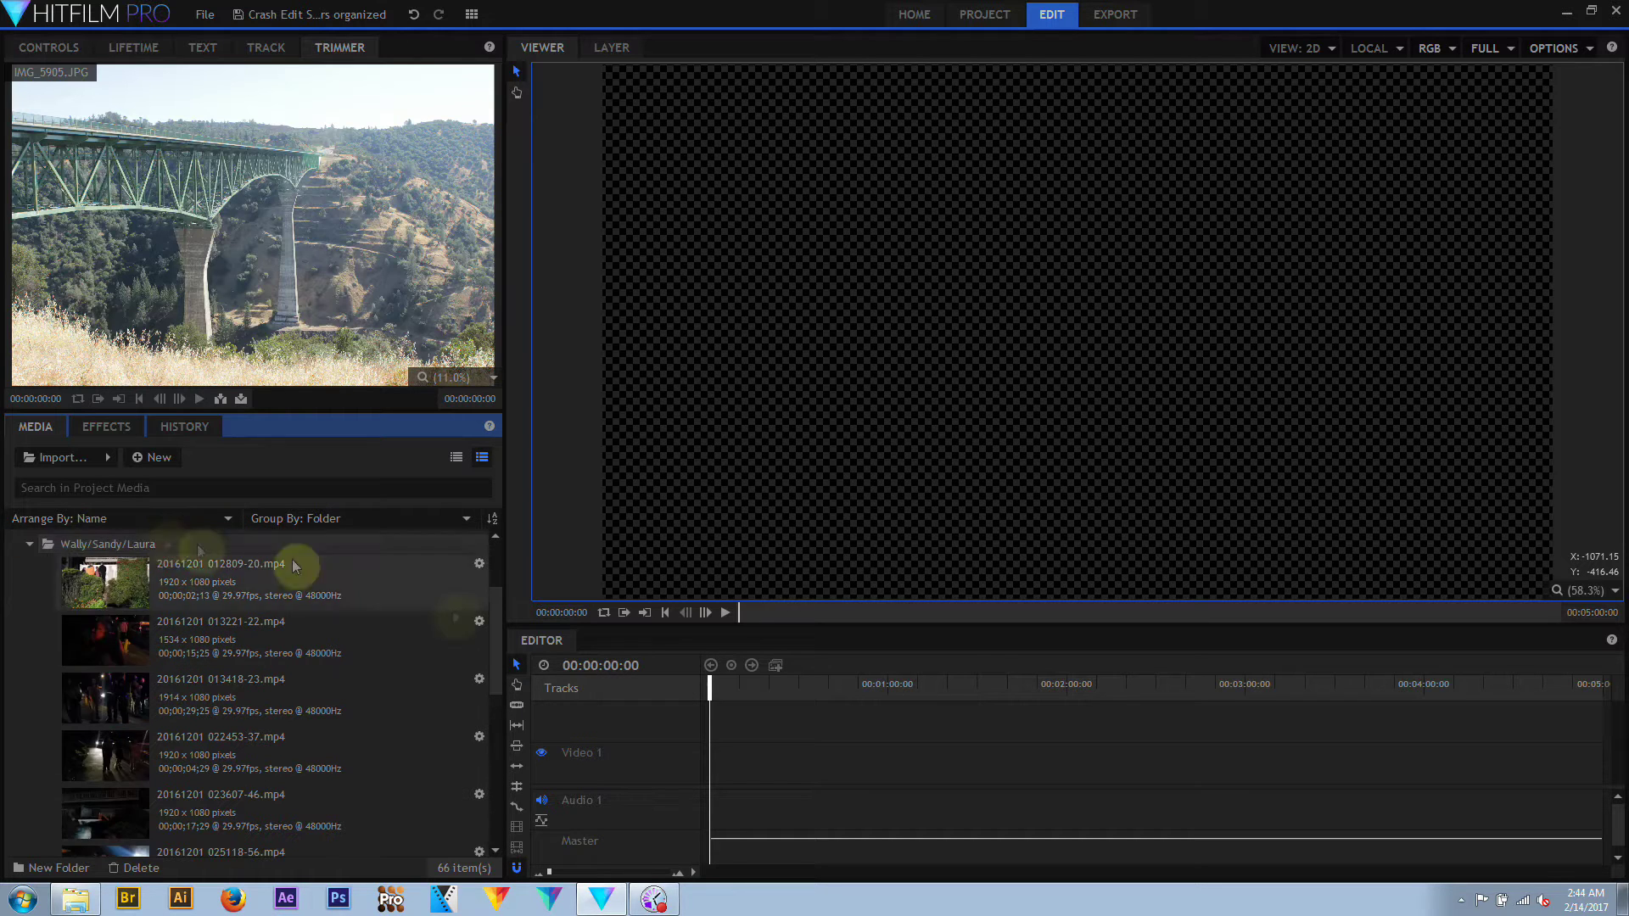
pyautogui.moveTo(495, 636); pyautogui.dragTo(507, 763)
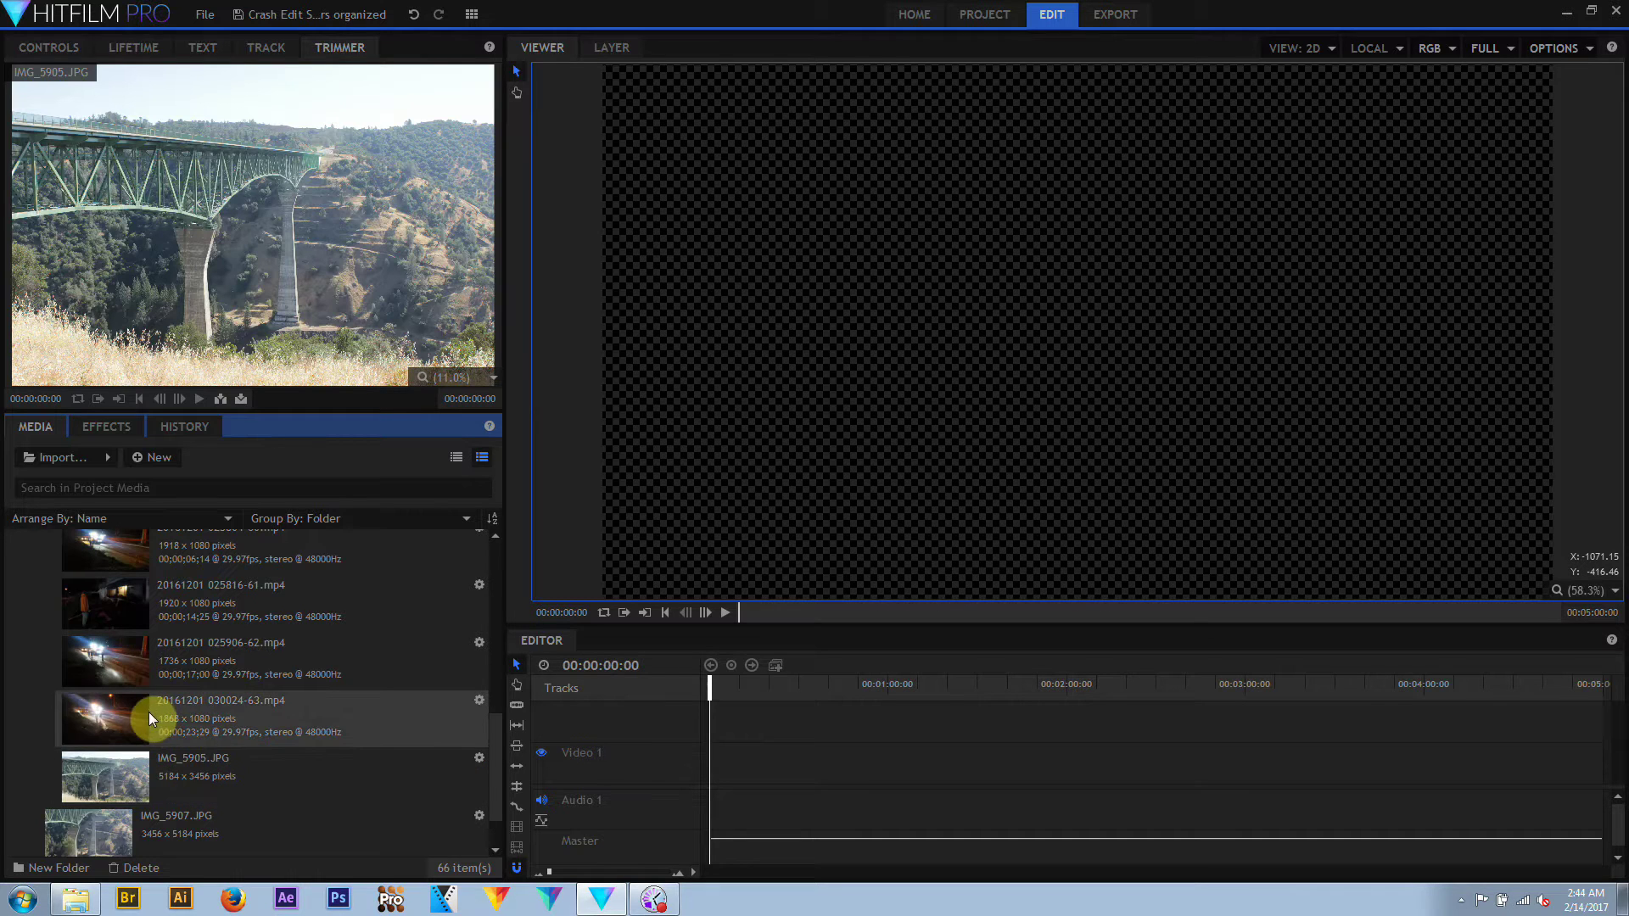
pyautogui.moveTo(495, 764); pyautogui.dragTo(512, 551)
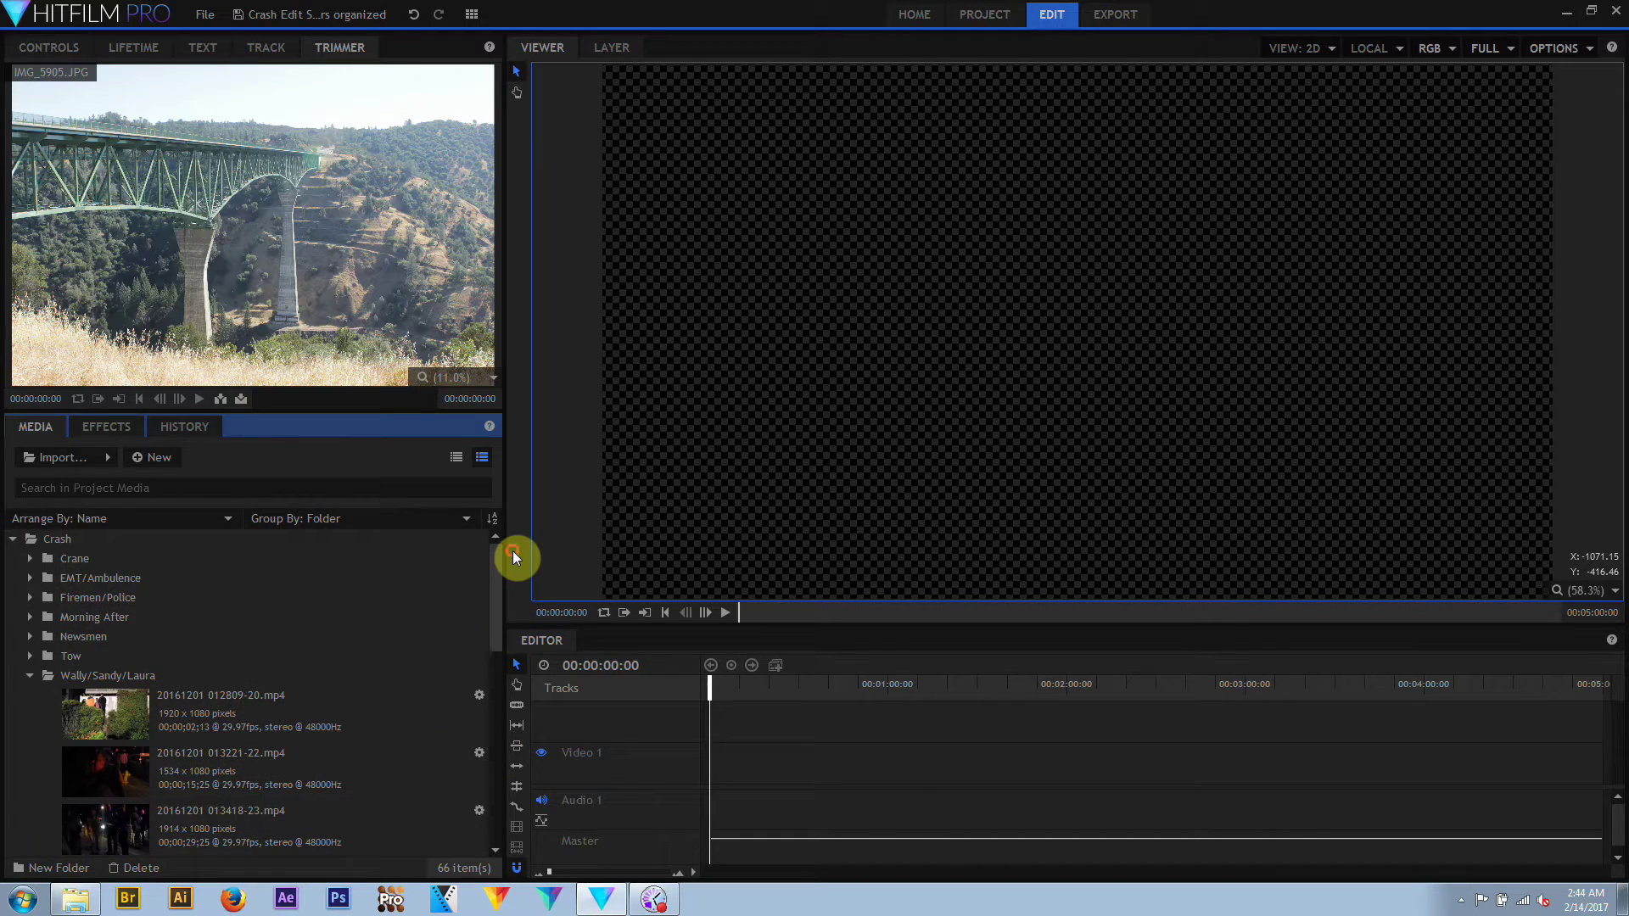
# Group the project media by Media and expand the Images and Audio & Video groups to review their contents
pyautogui.click(359, 521)
pyautogui.click(358, 539)
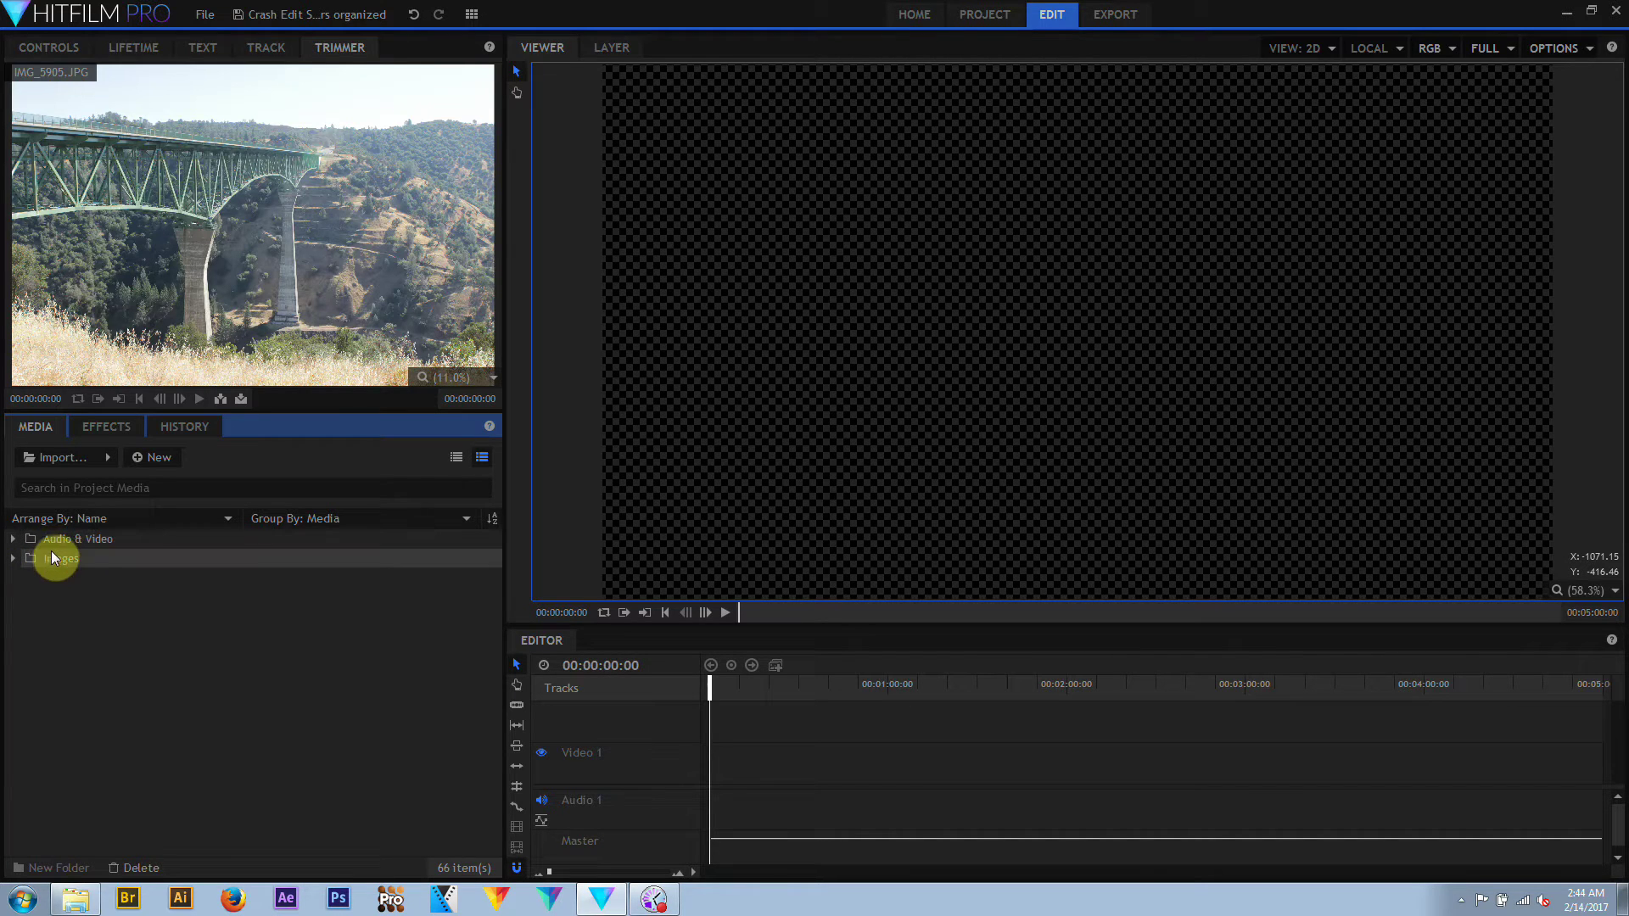
pyautogui.click(12, 559)
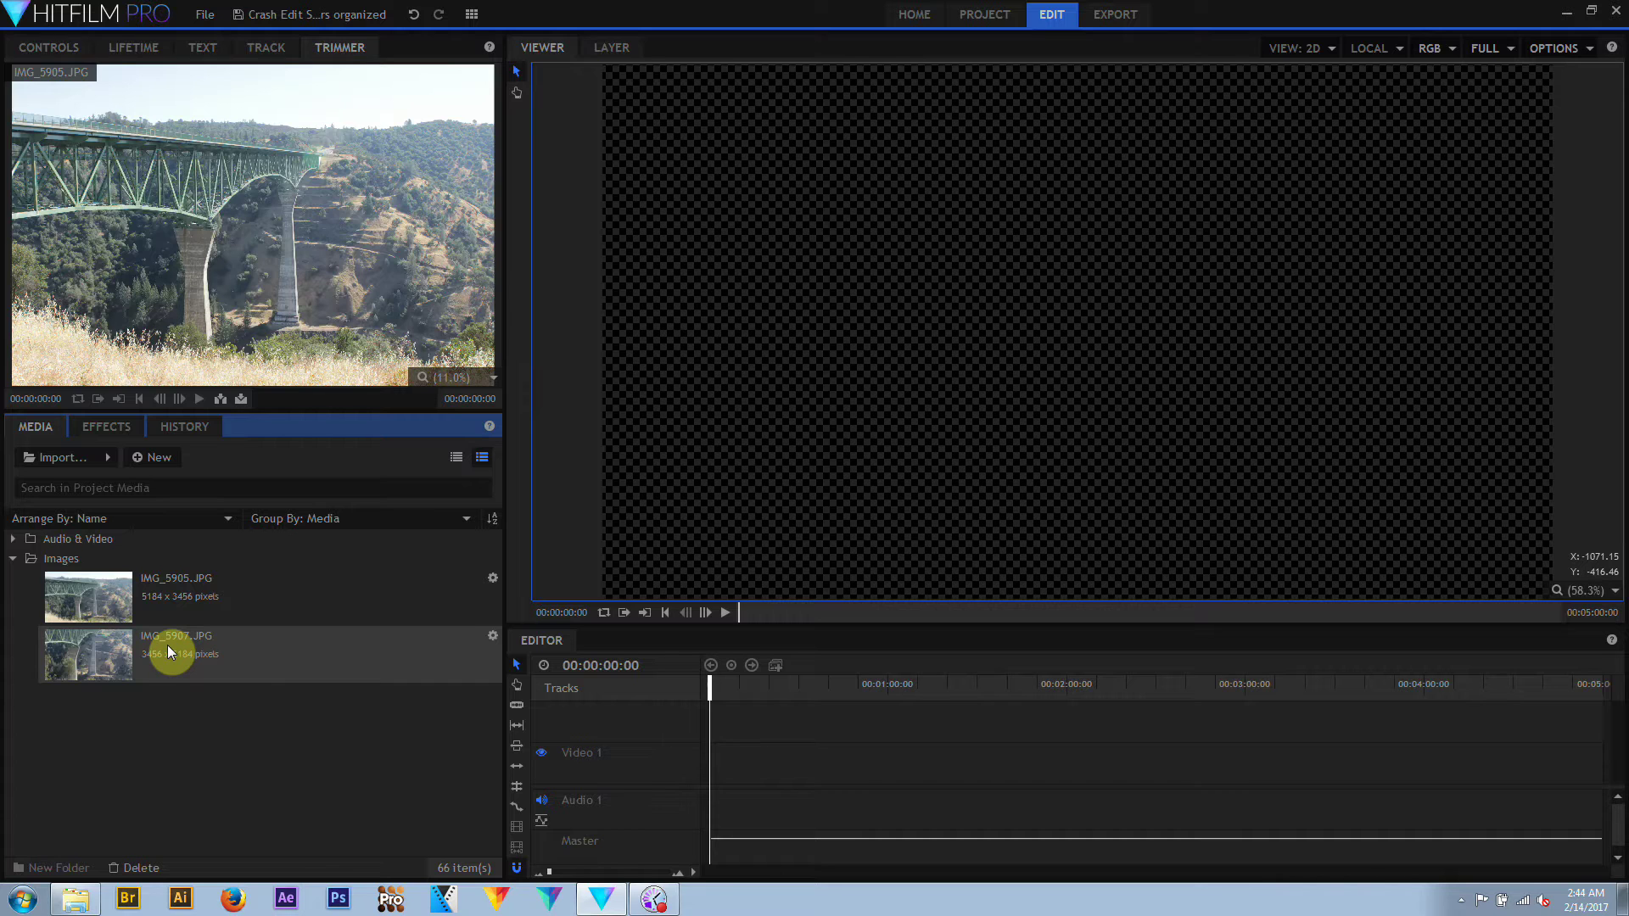
pyautogui.click(12, 540)
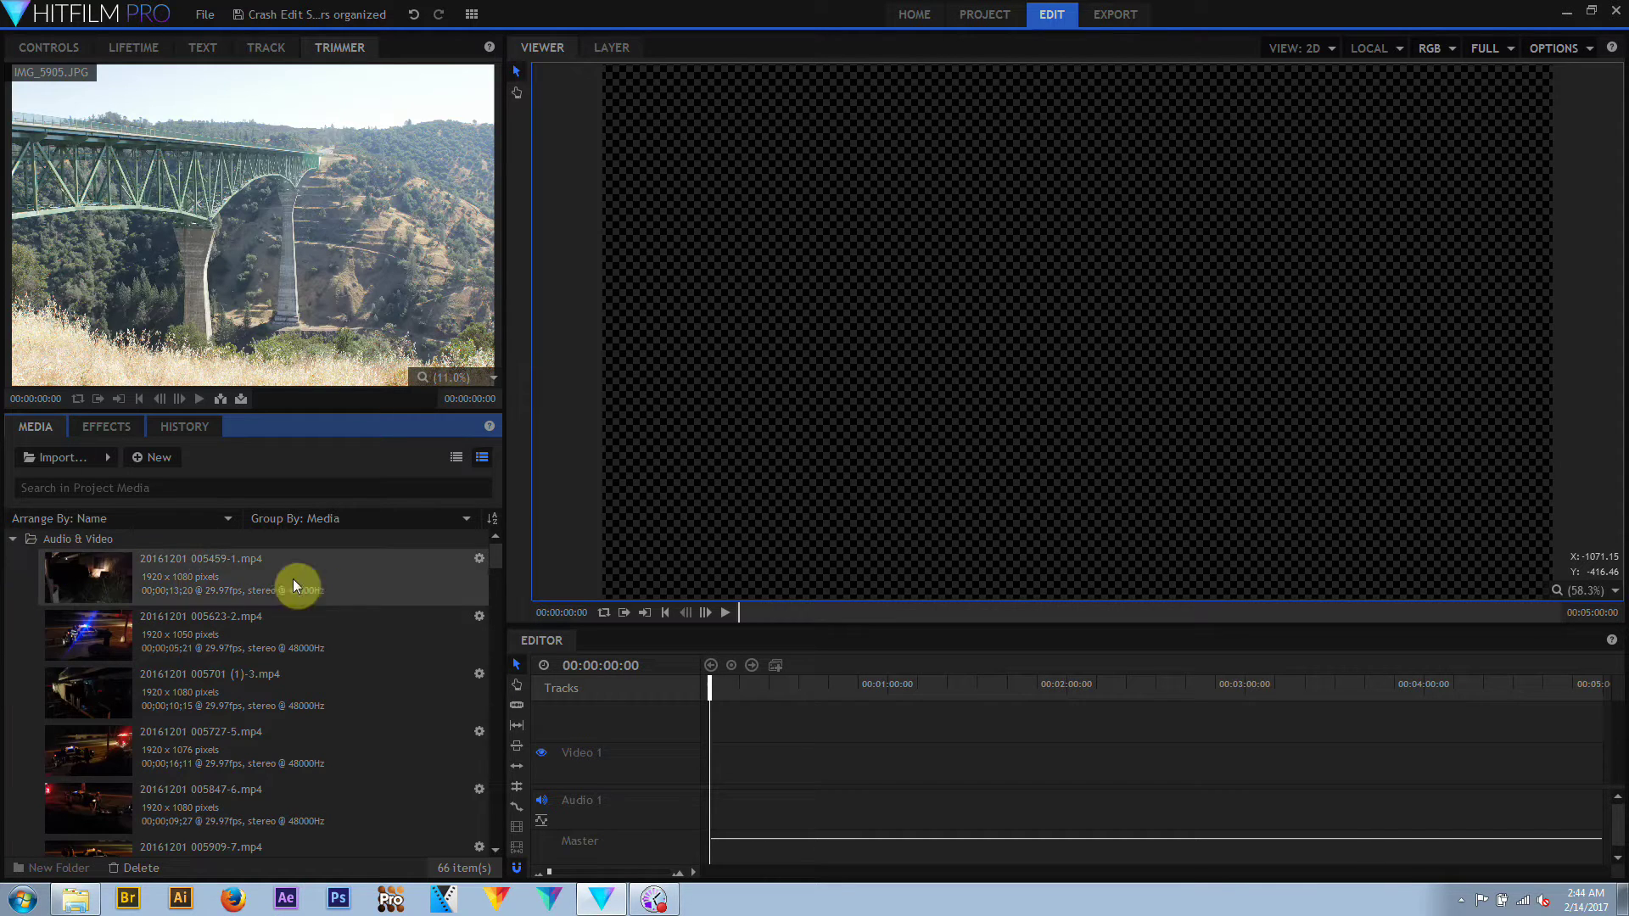
pyautogui.moveTo(494, 562); pyautogui.dragTo(470, 828)
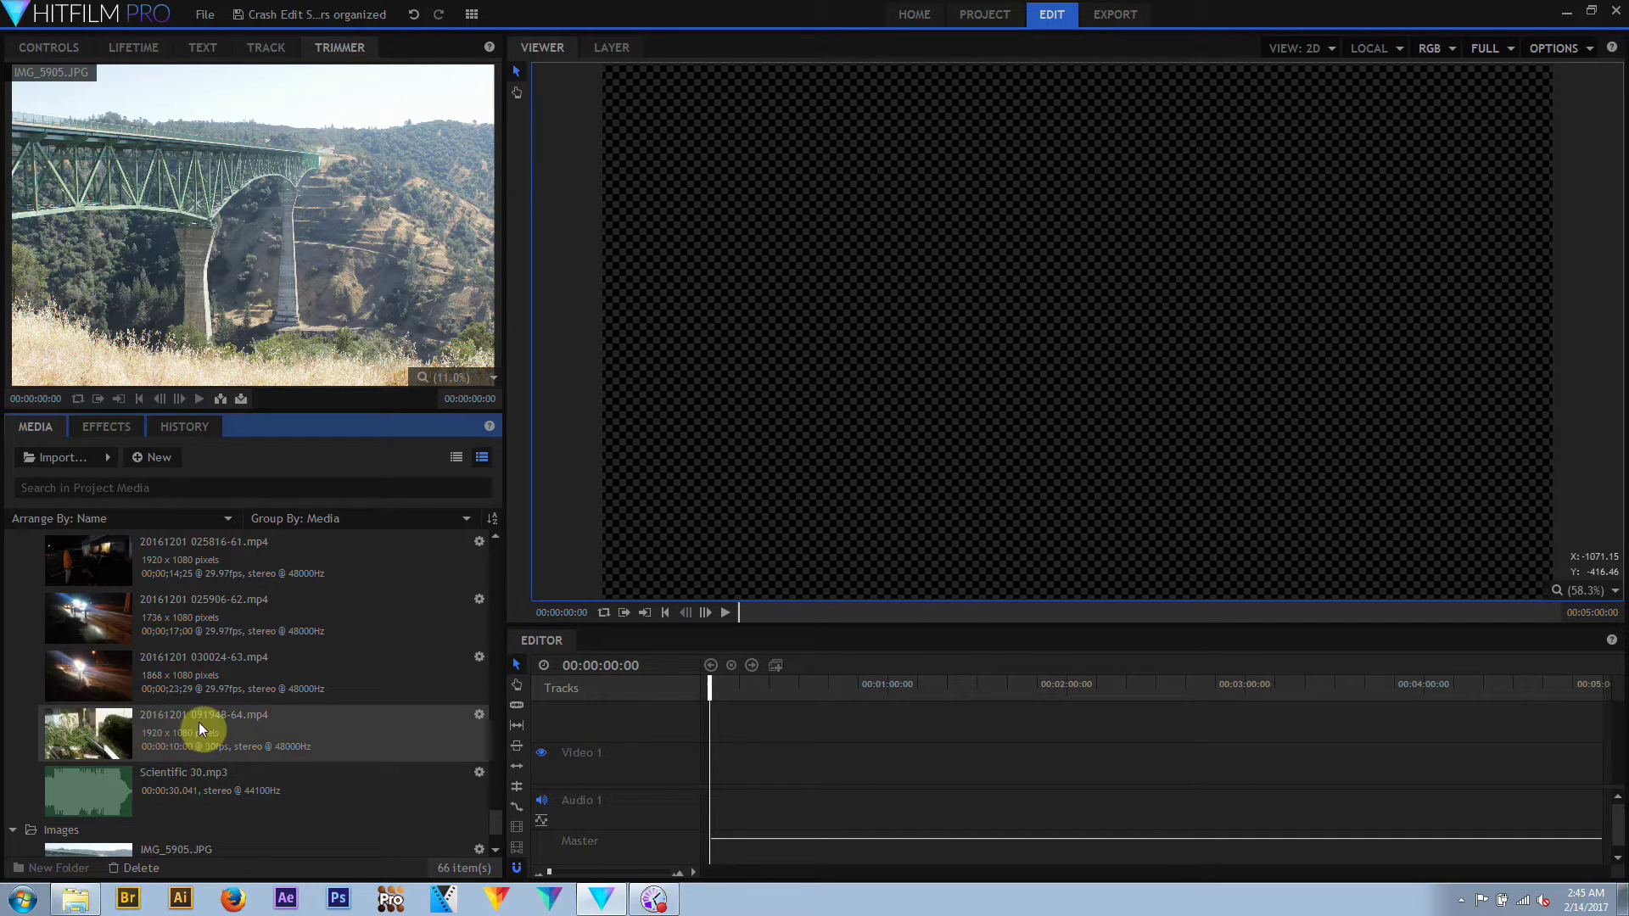
# Arrange the grouped media by Type and review the order of the Audio & Video items
pyautogui.click(153, 520)
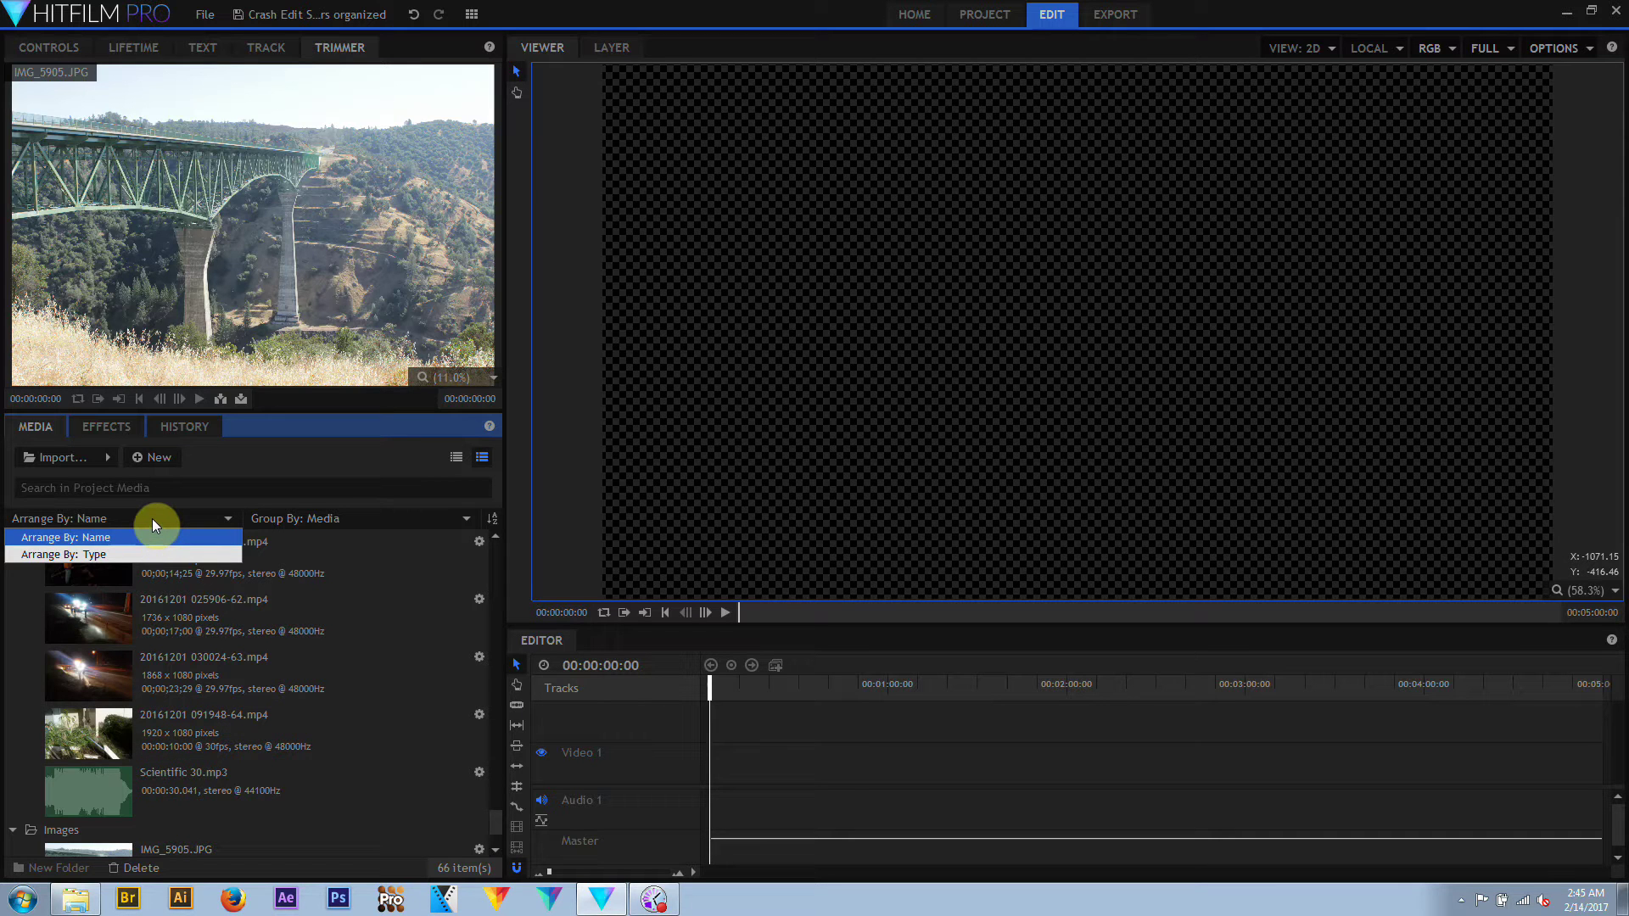
pyautogui.click(151, 553)
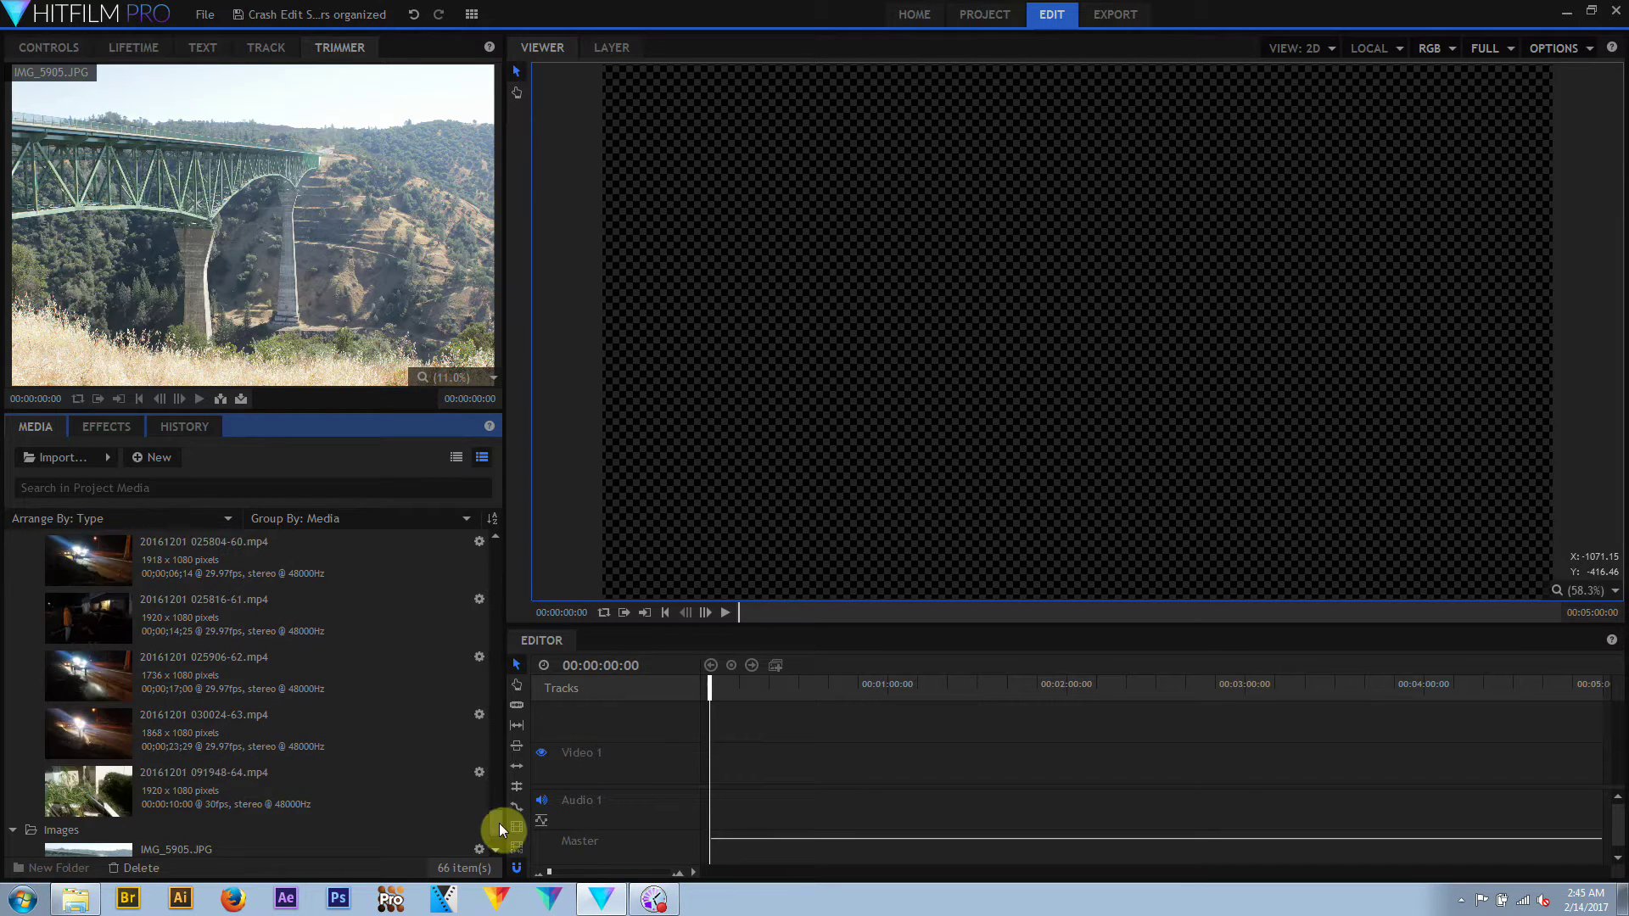
pyautogui.moveTo(497, 784); pyautogui.dragTo(504, 697)
pyautogui.moveTo(507, 614); pyautogui.dragTo(516, 523)
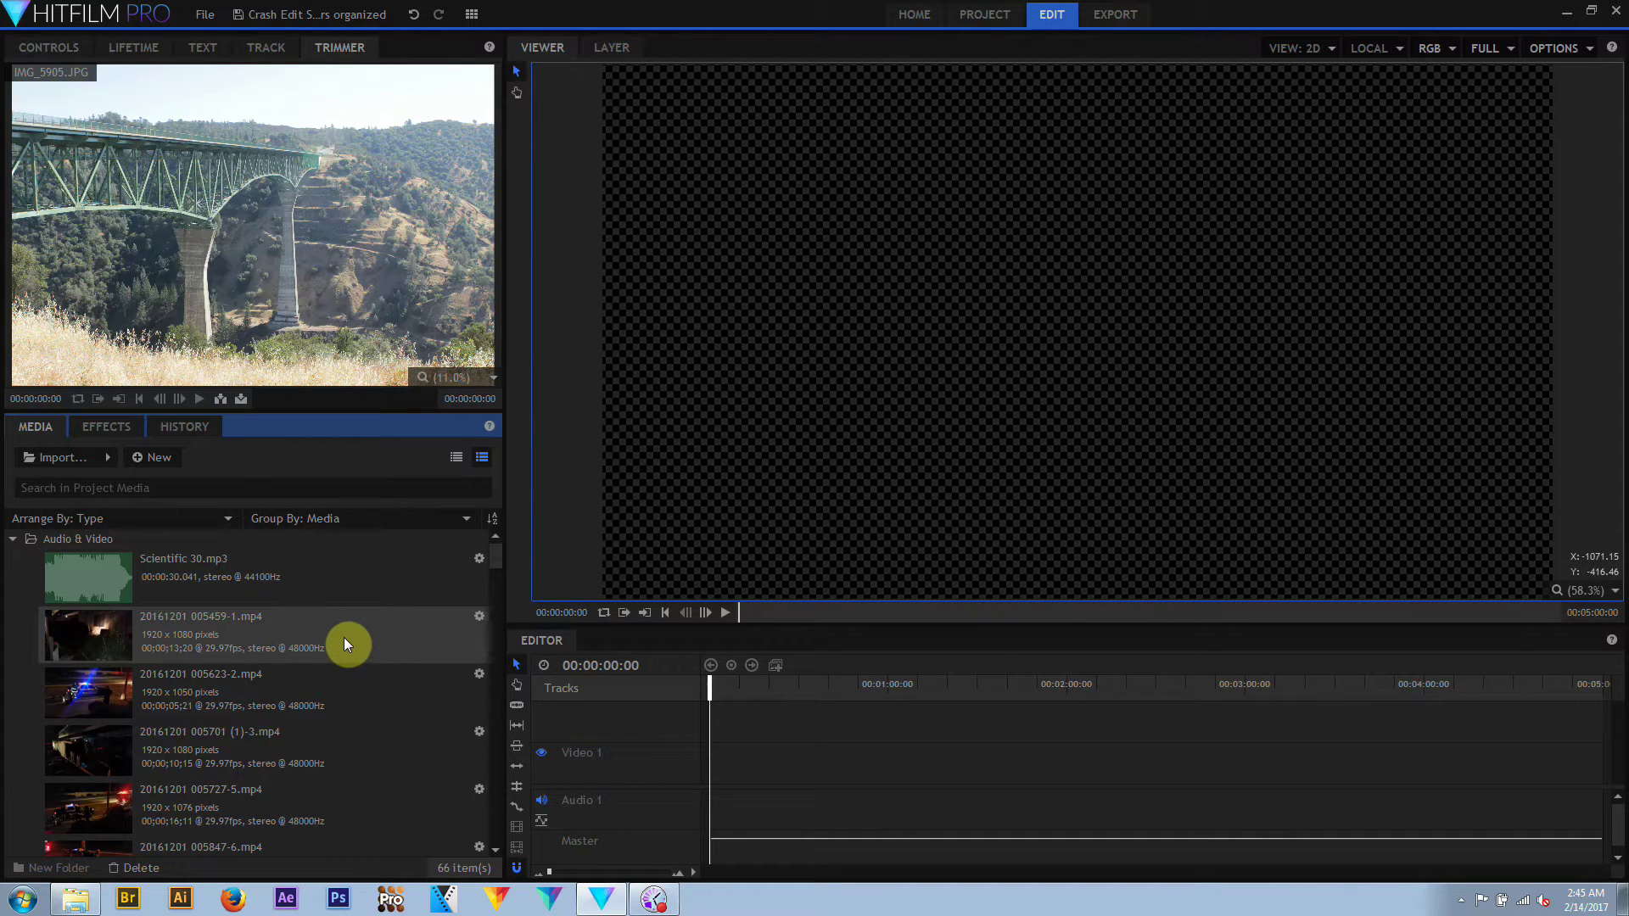
# Set the project media to group by Folder and arrange by Name
pyautogui.click(390, 520)
pyautogui.click(380, 556)
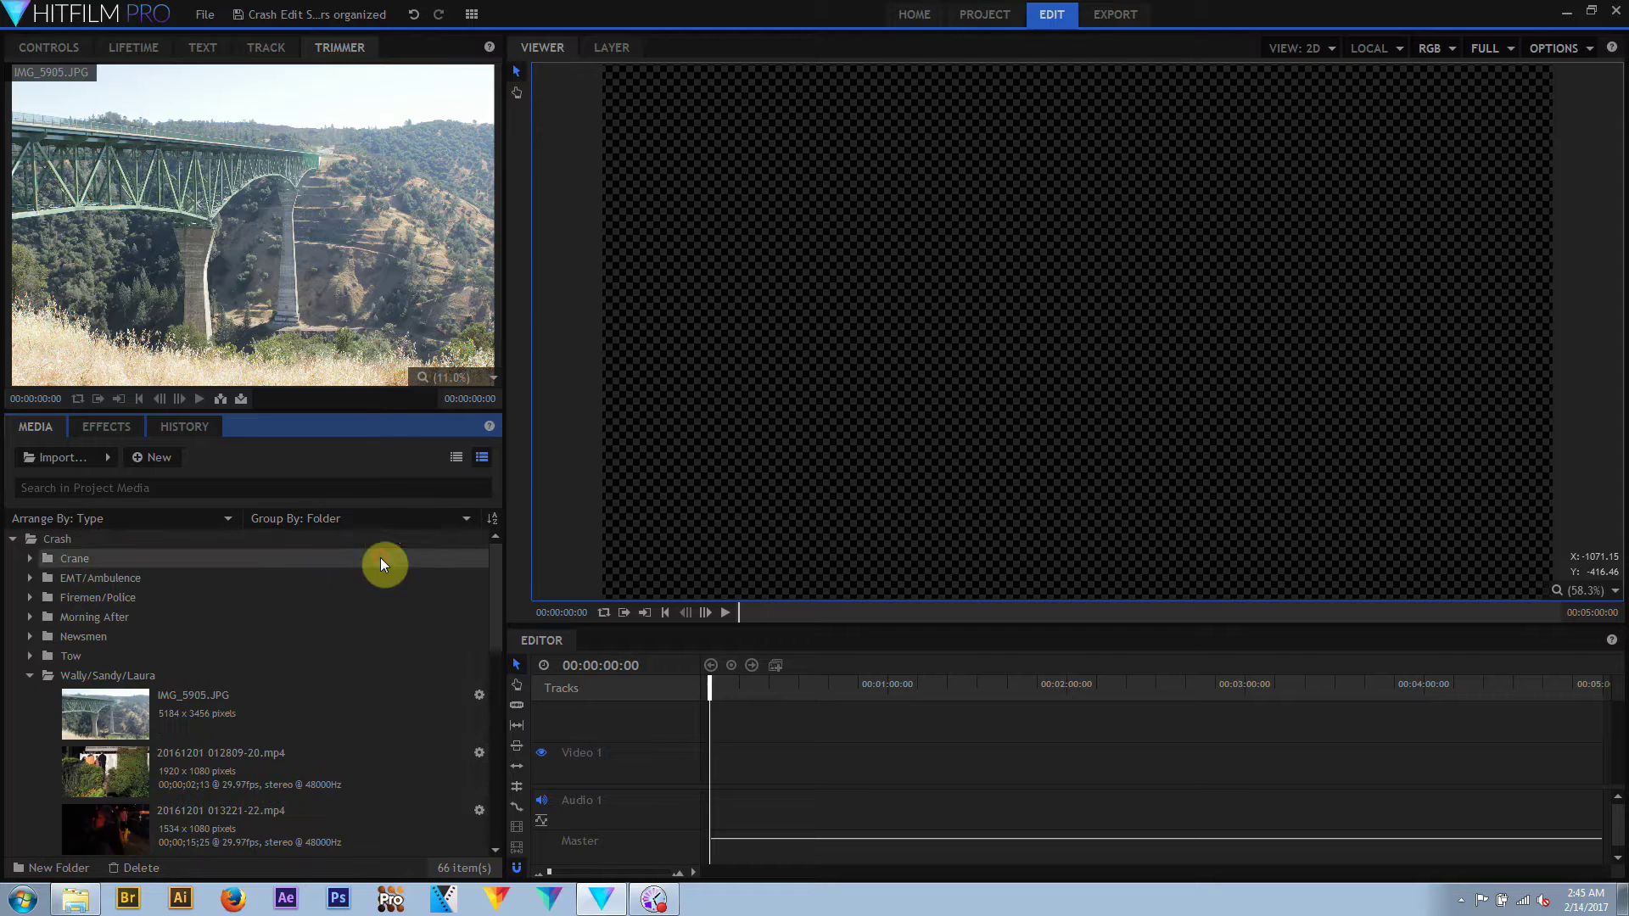
pyautogui.click(147, 519)
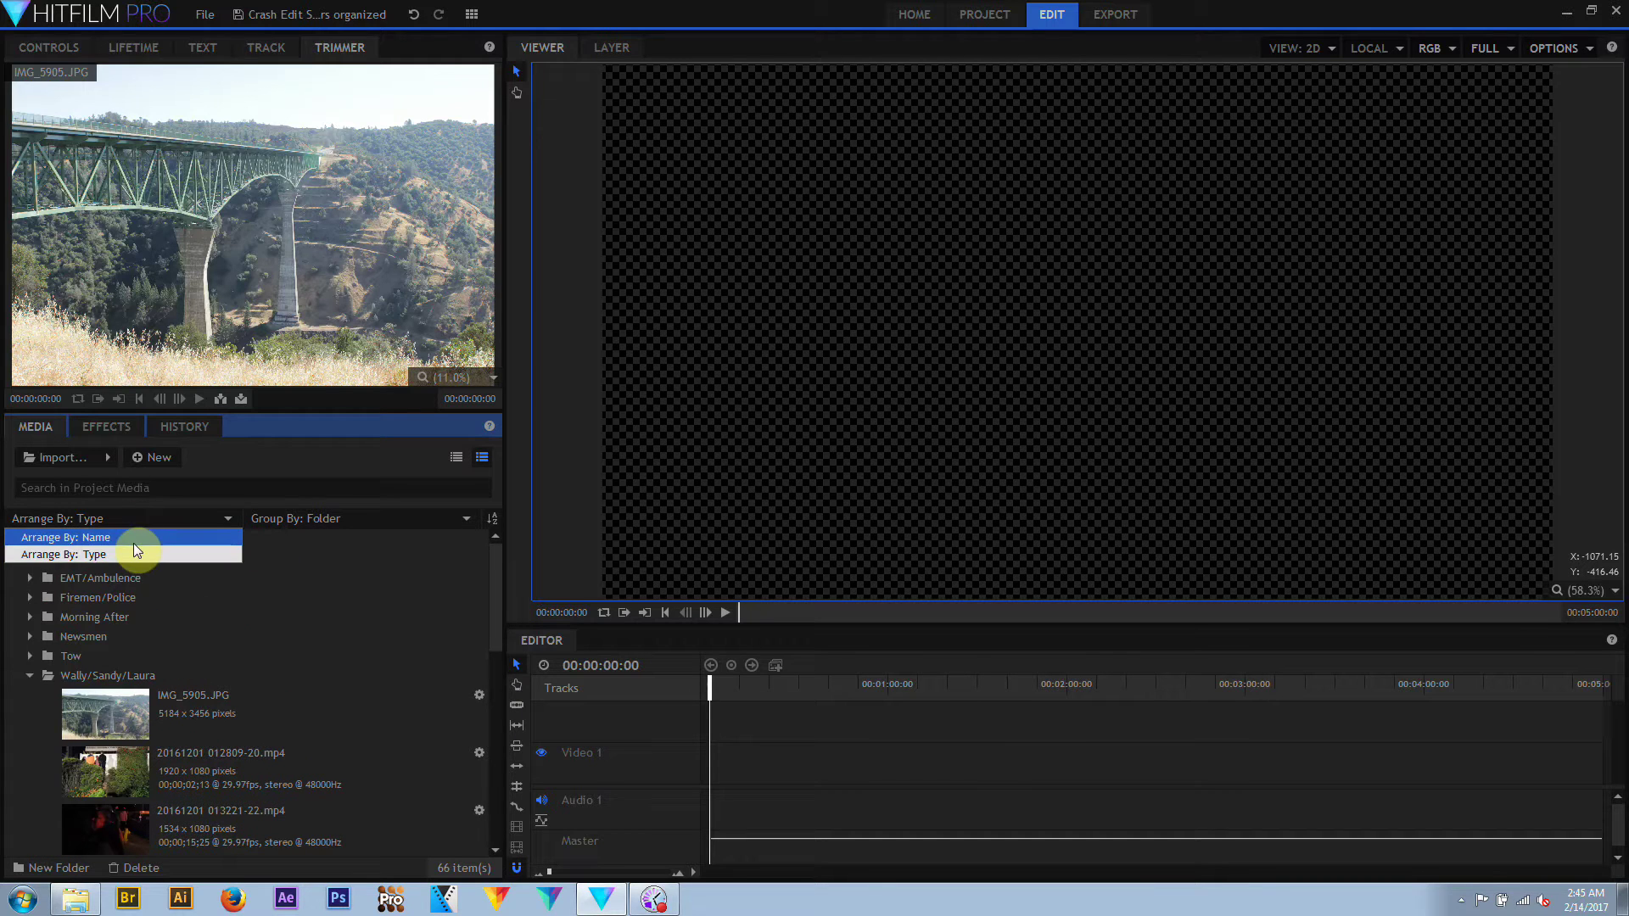
pyautogui.click(134, 540)
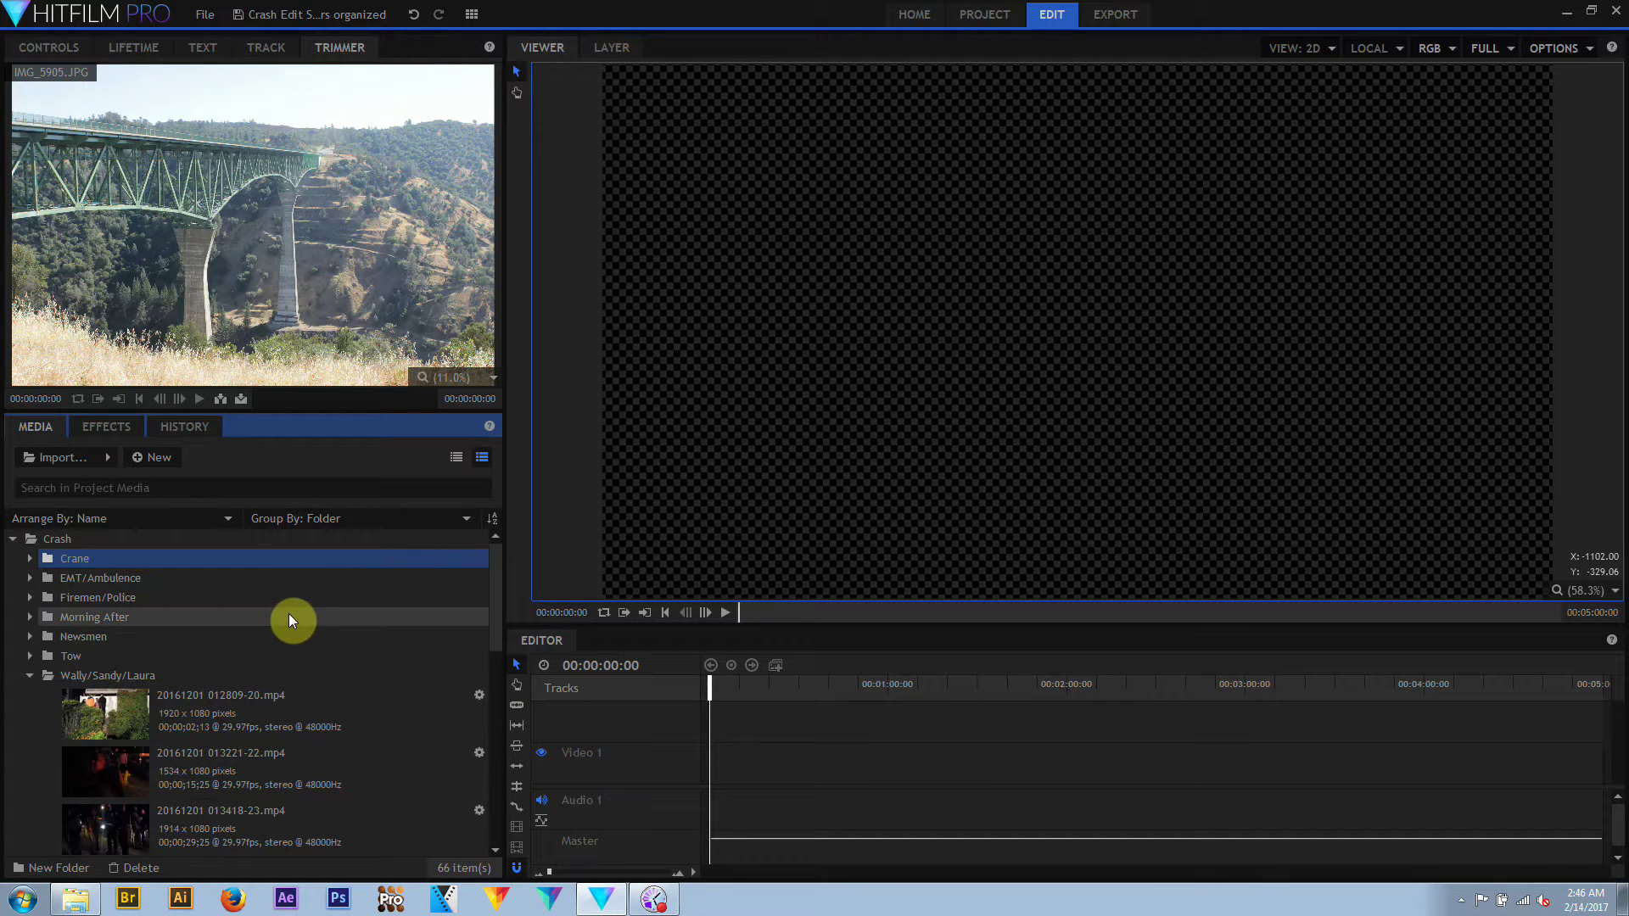
pyautogui.click(87, 617)
pyautogui.click(29, 617)
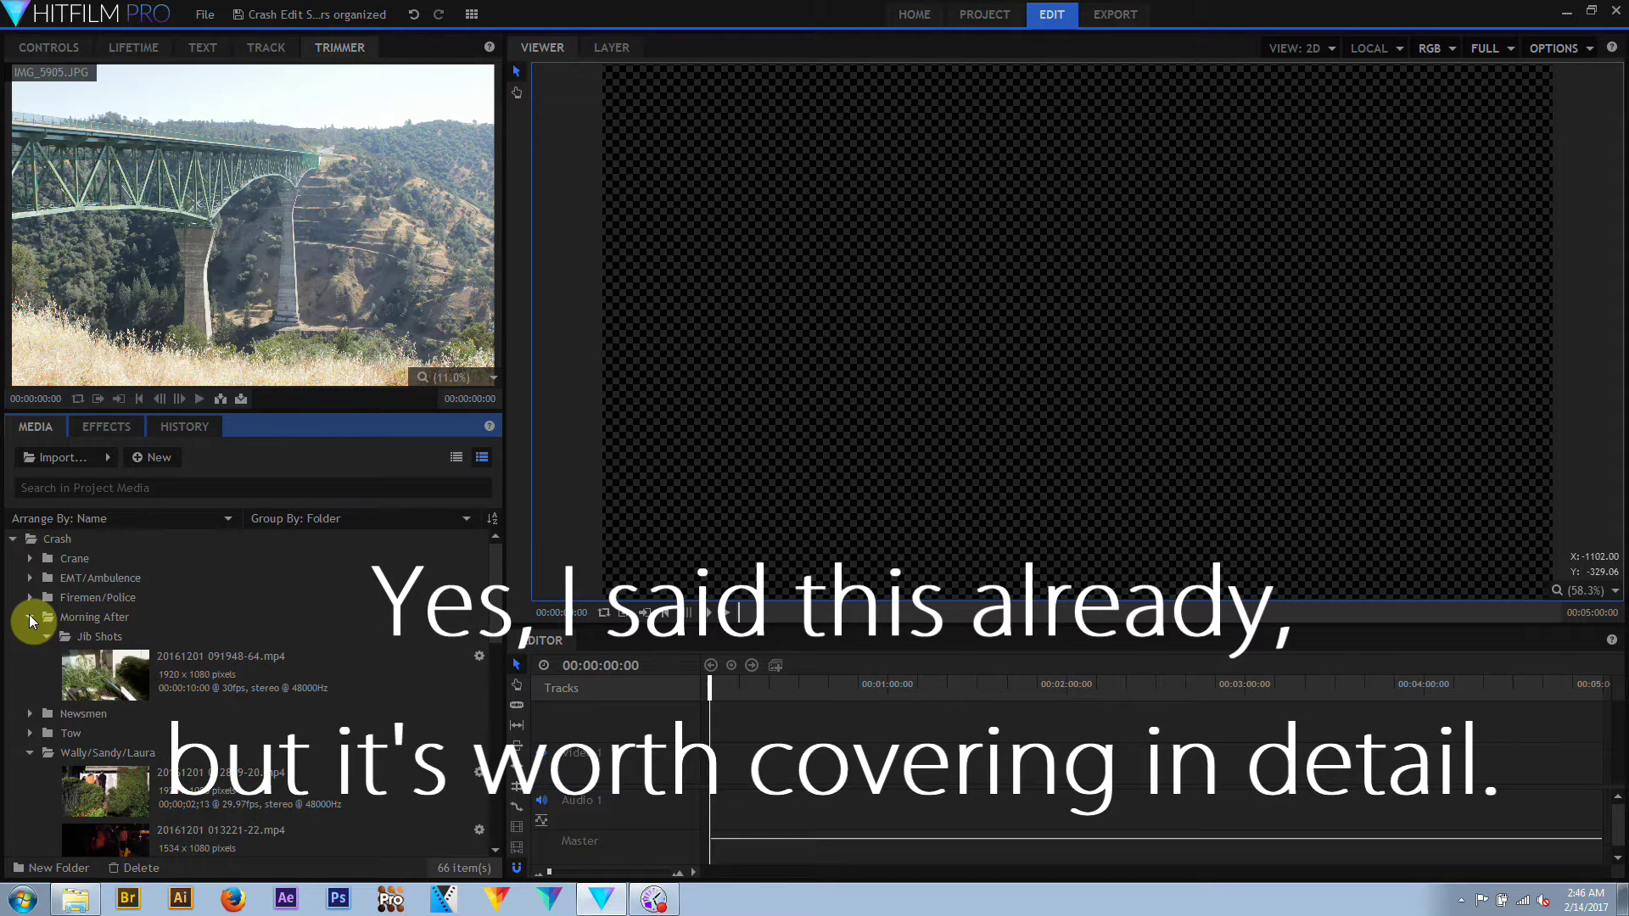
pyautogui.click(176, 671)
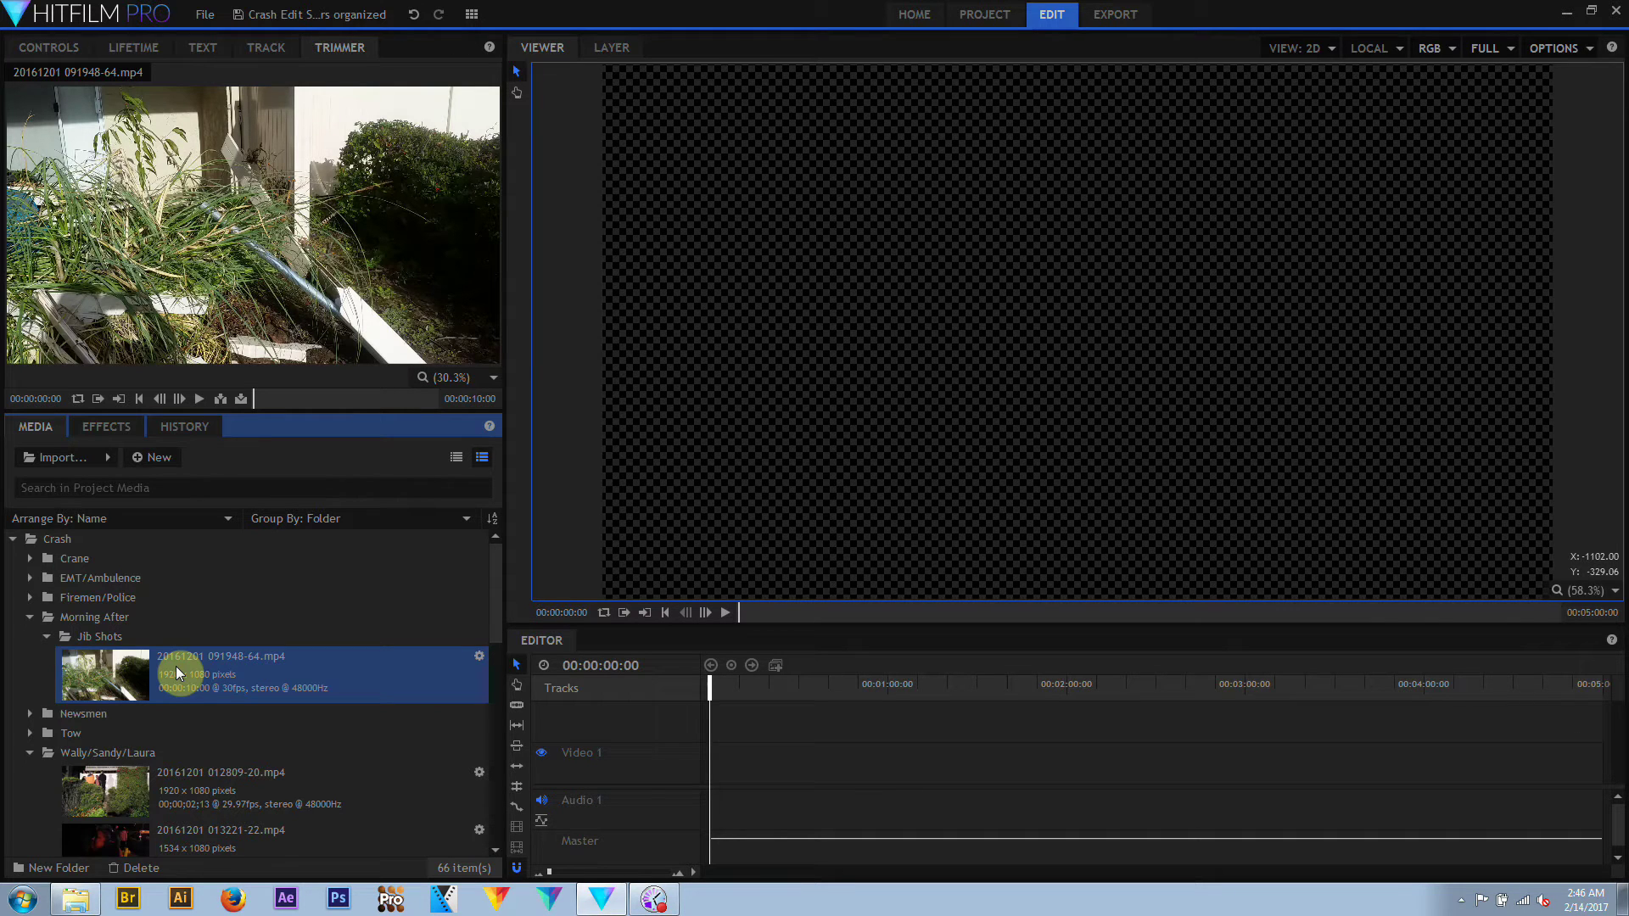
pyautogui.click(109, 616)
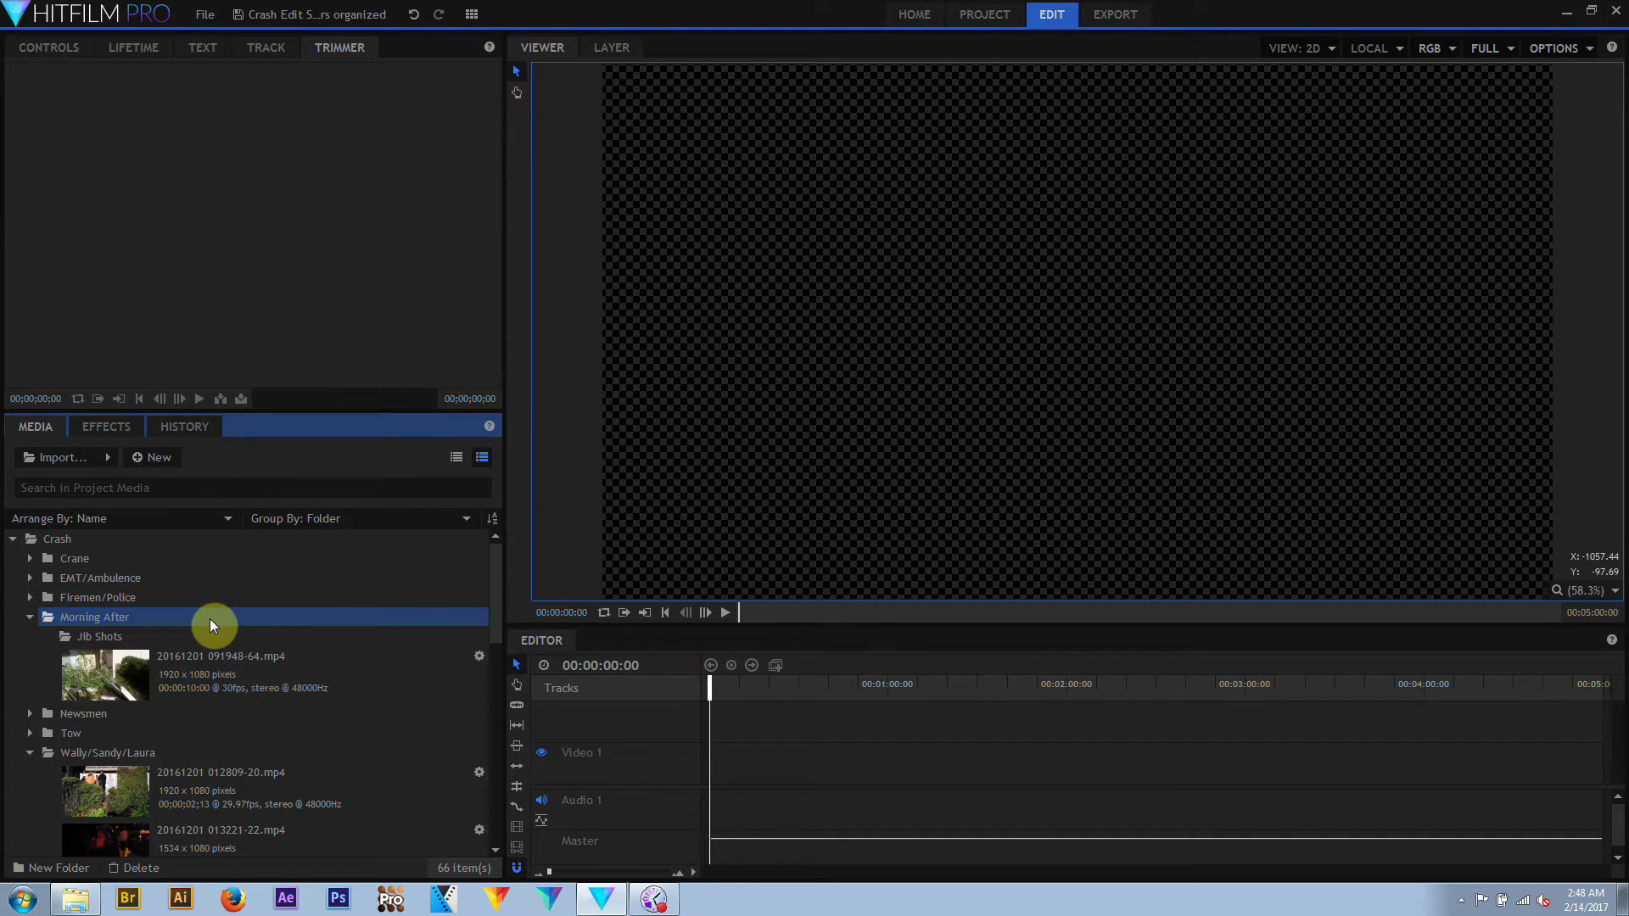
# Import all the jib footage files into the Jib Shots subfolder of Morning After and collapse that subfolder
pyautogui.click(109, 637)
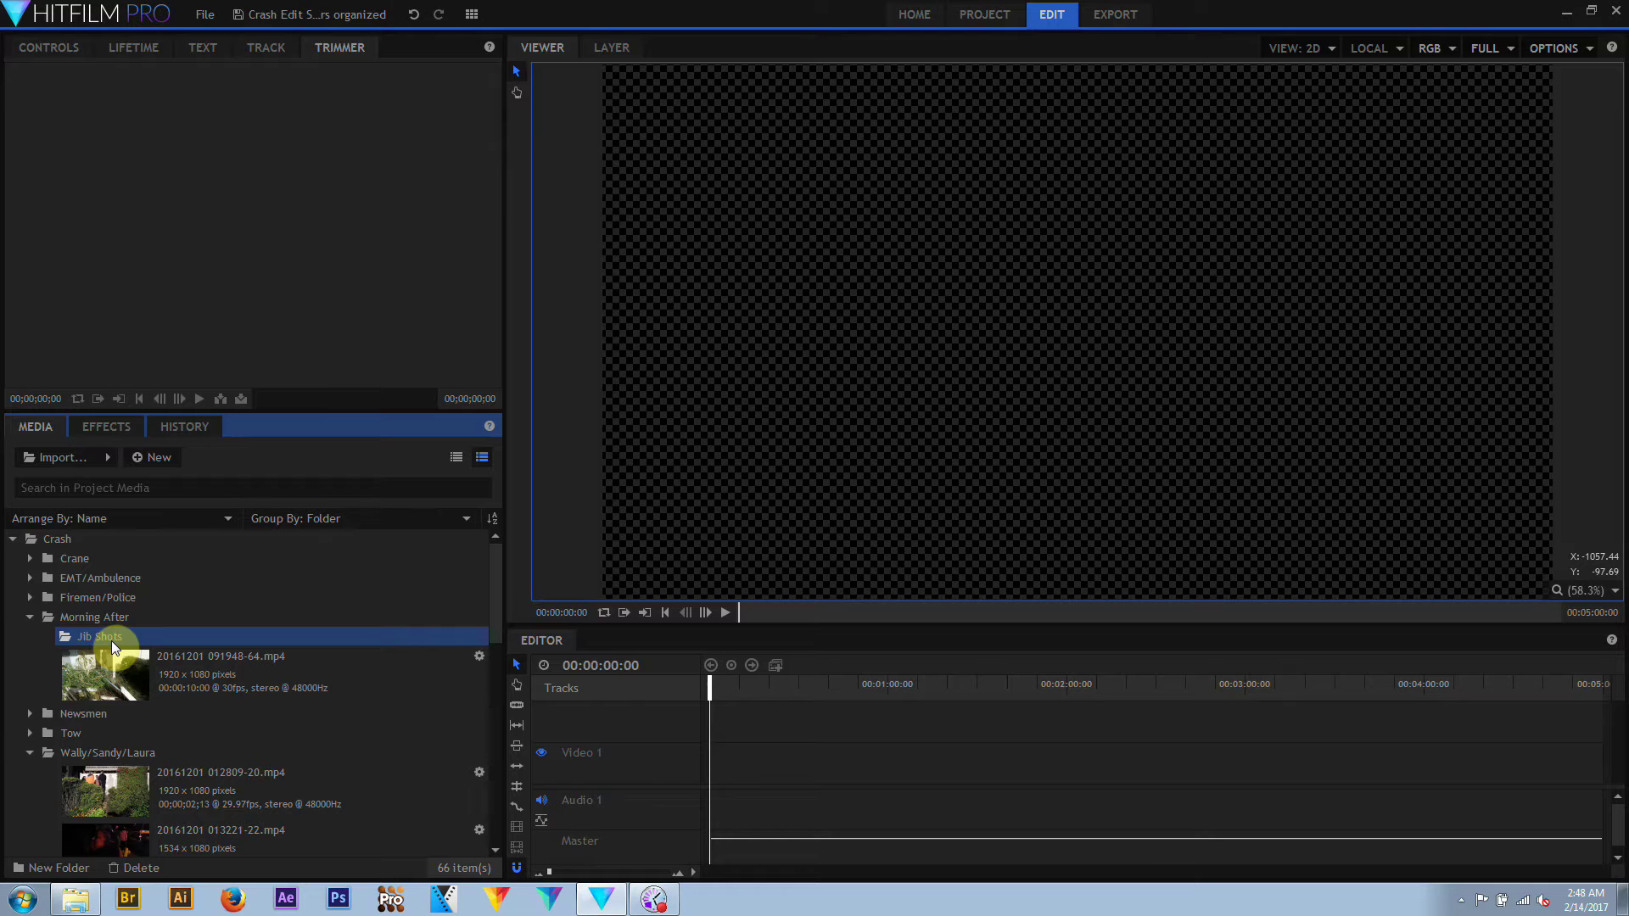
pyautogui.click(56, 459)
pyautogui.click(285, 261)
pyautogui.hotkey('ctrl', 'a')
pyautogui.click(565, 377)
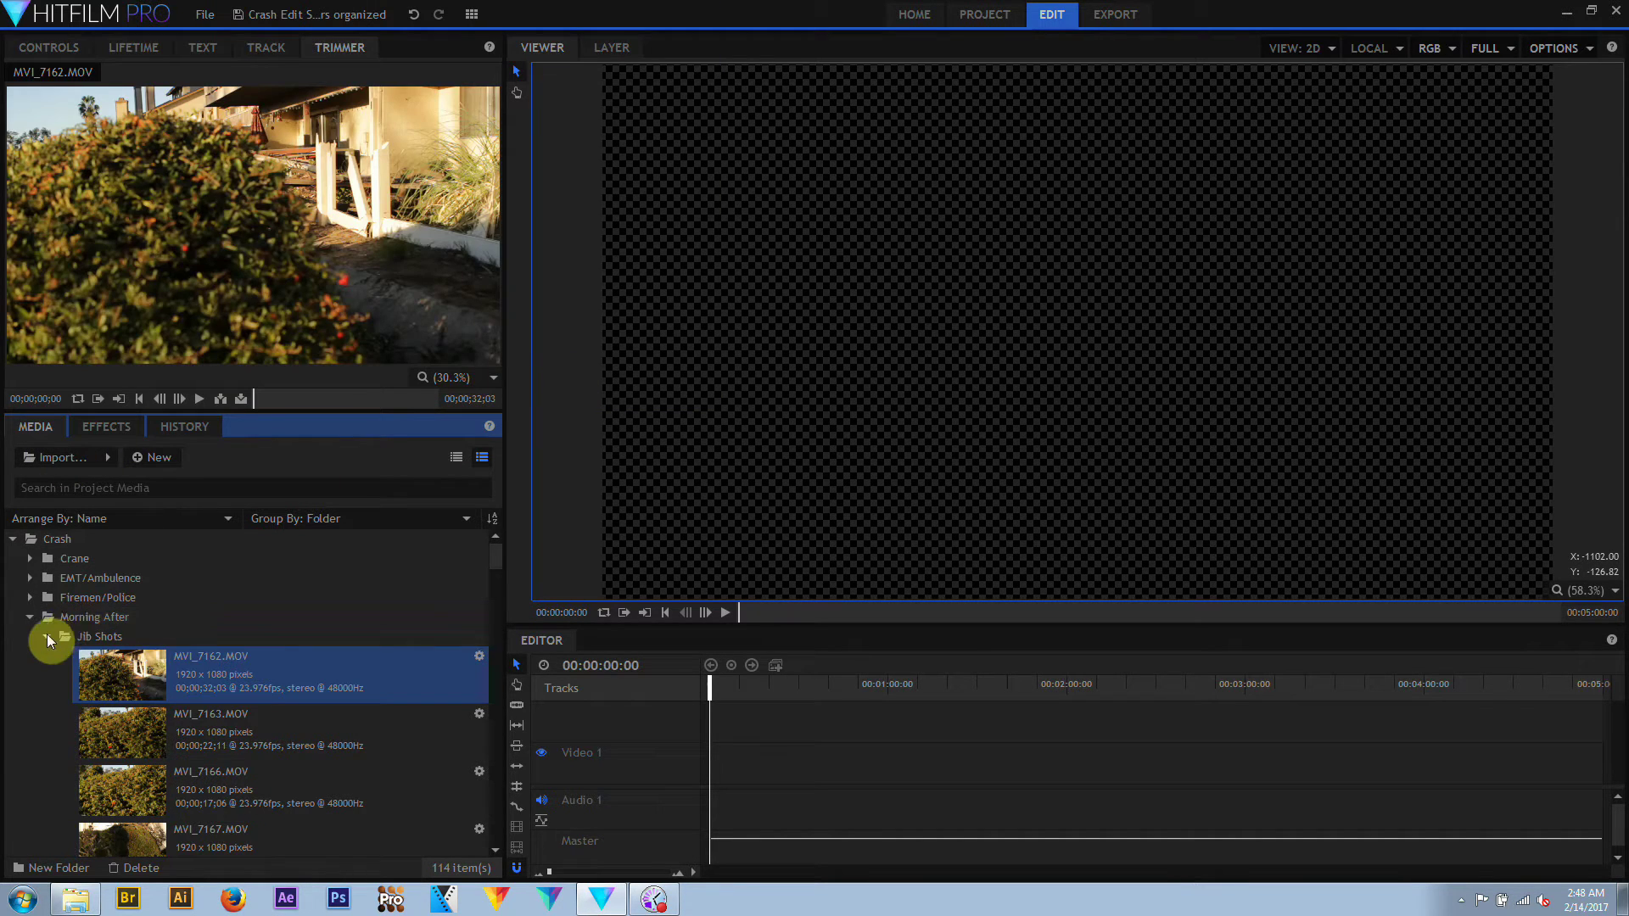
pyautogui.click(47, 636)
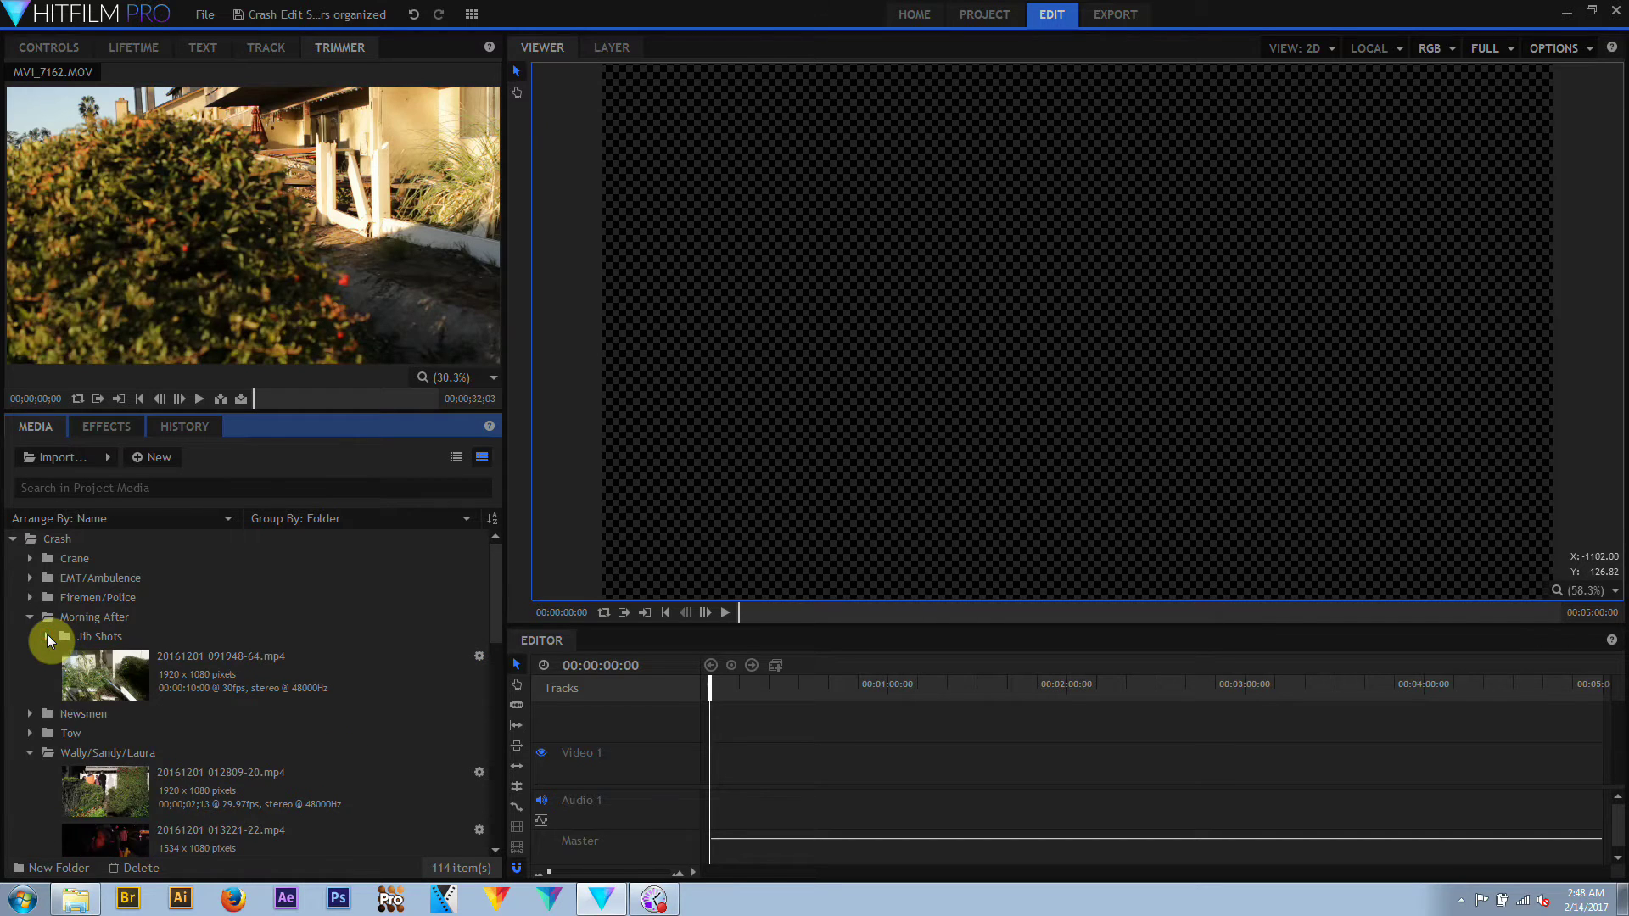
pyautogui.click(48, 636)
pyautogui.click(48, 637)
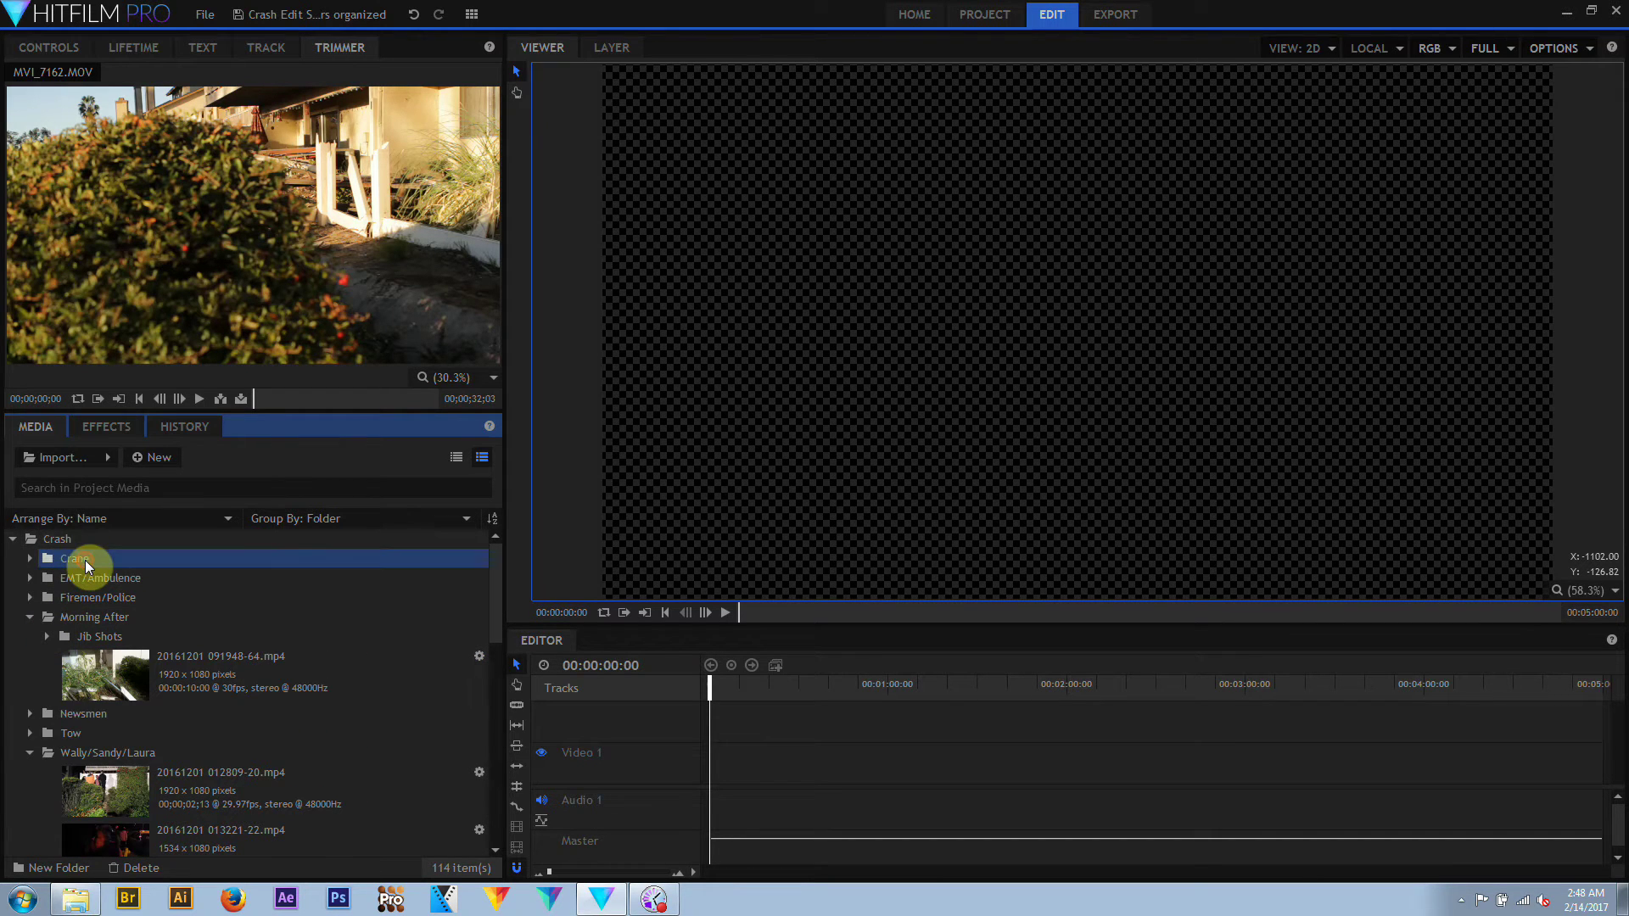
# Try to import media directly into the Crane folder
pyautogui.click(55, 457)
pyautogui.doubleClick(284, 117)
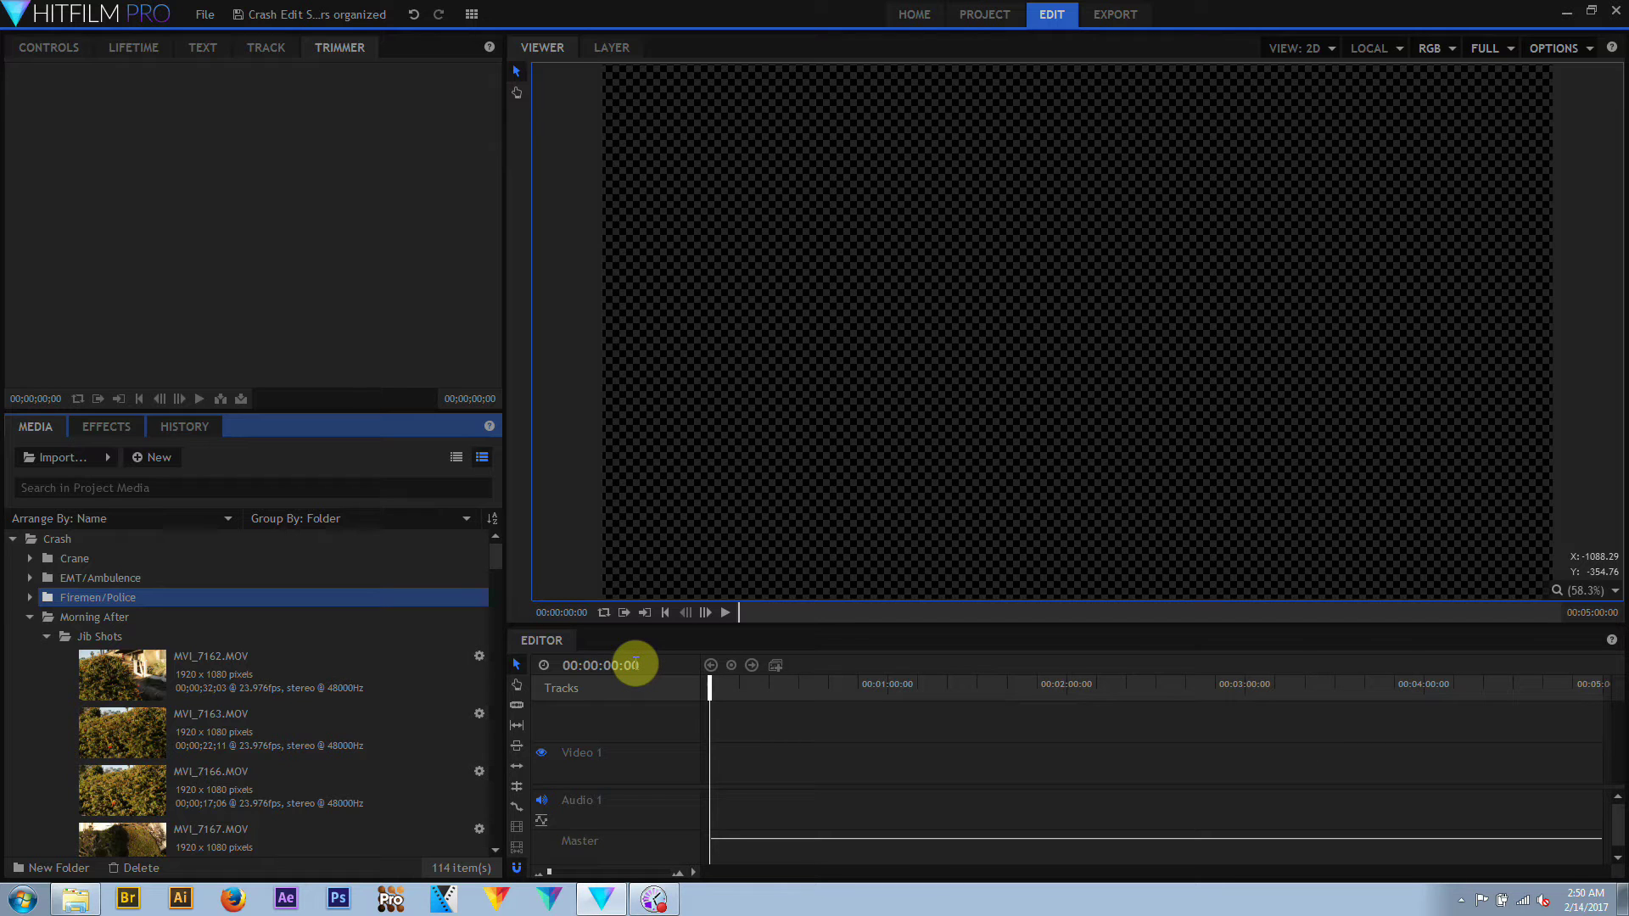
# Display the Editor time as frames, place the playhead at frame 1470, and return the display to time
pyautogui.rightClick(635, 664)
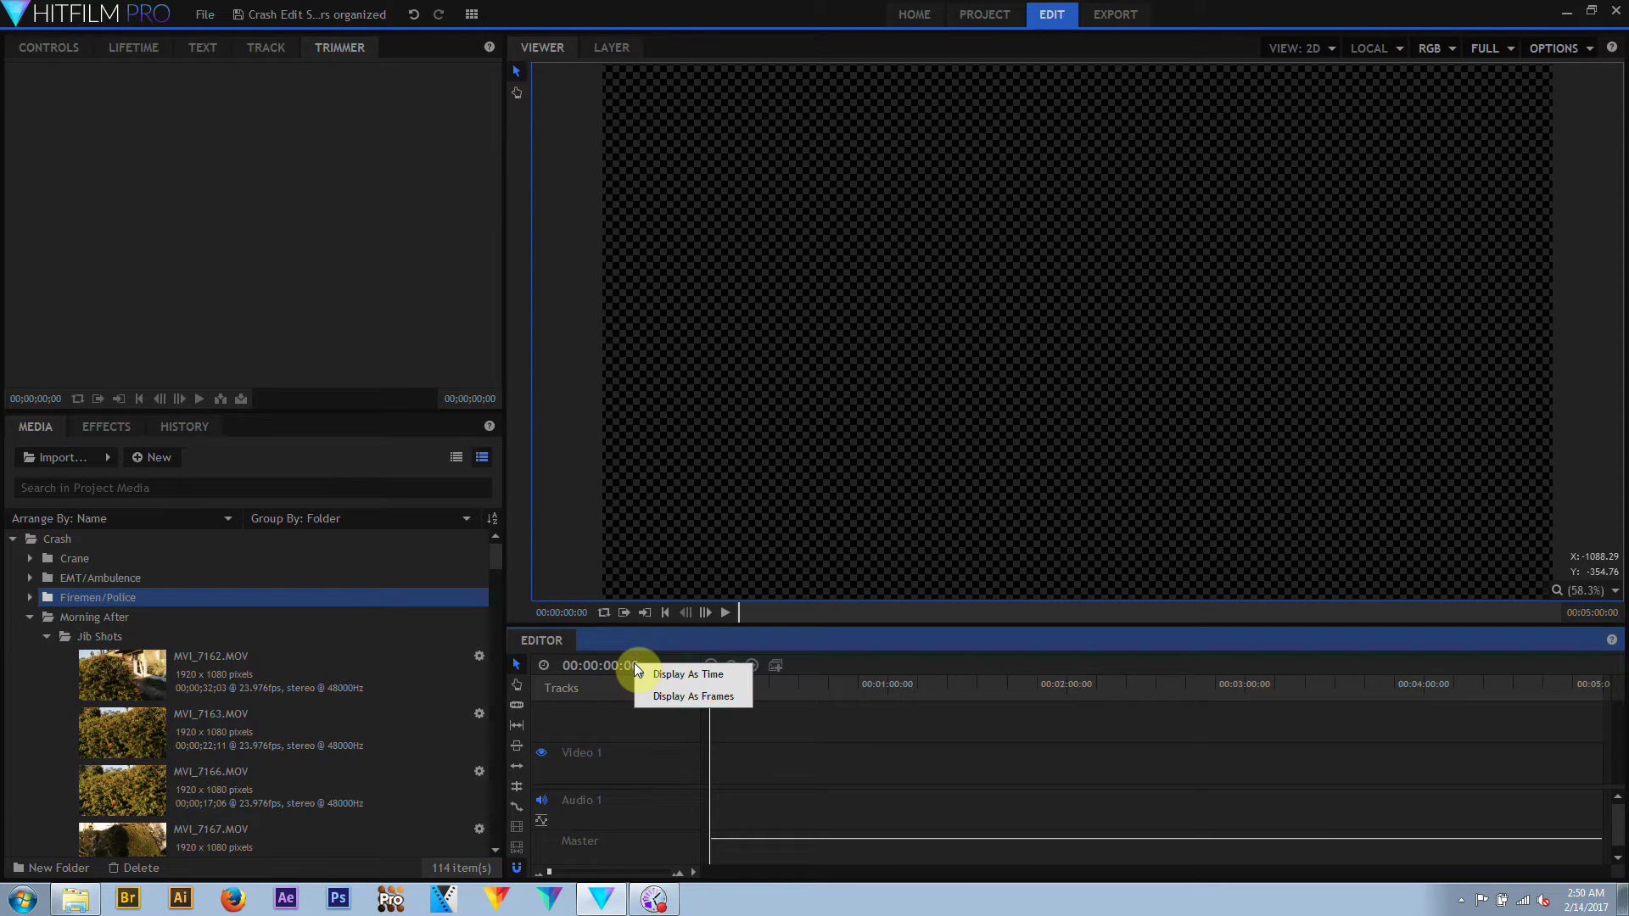
pyautogui.click(660, 694)
pyautogui.click(891, 684)
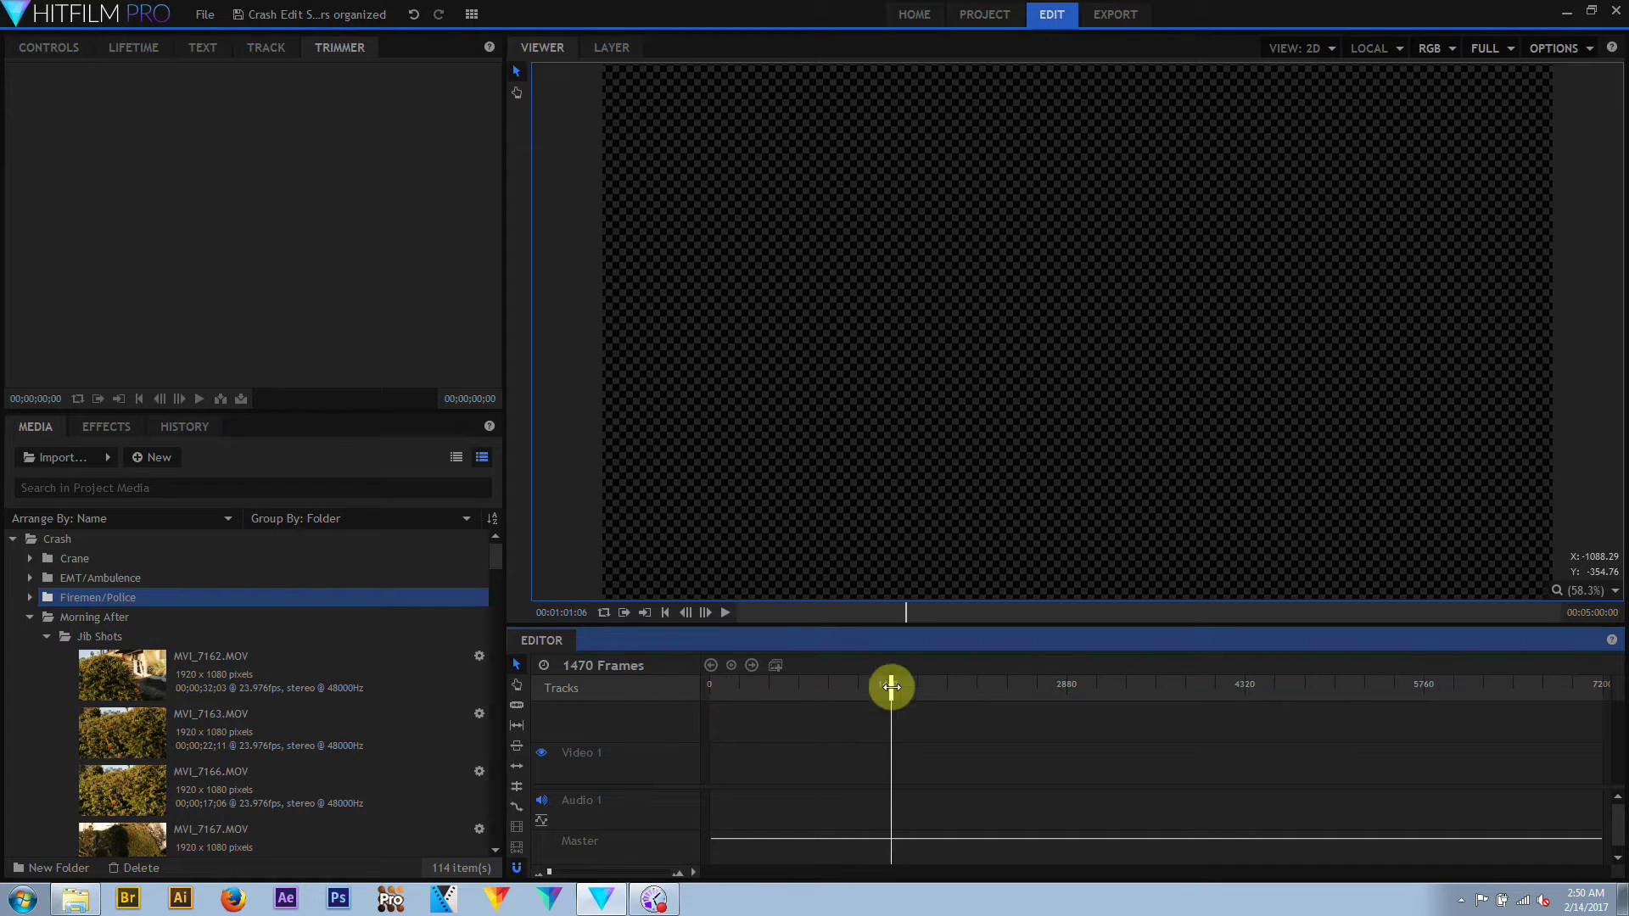
pyautogui.rightClick(629, 663)
pyautogui.click(666, 673)
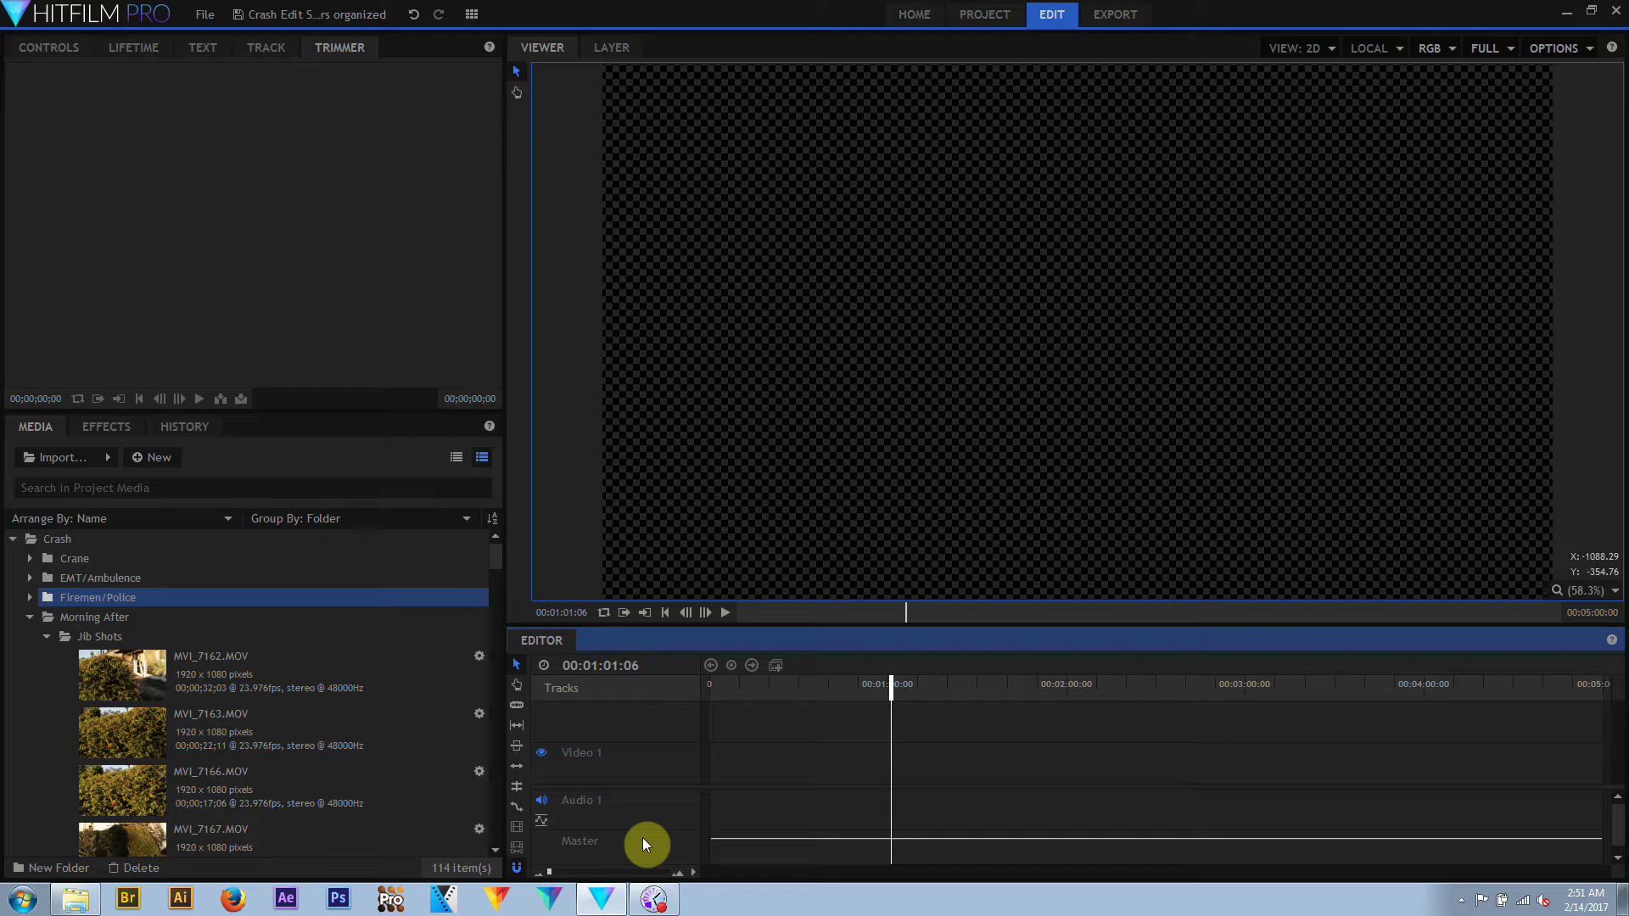
# Insert a new video track above Video 1 in the Editor timeline
pyautogui.rightClick(643, 767)
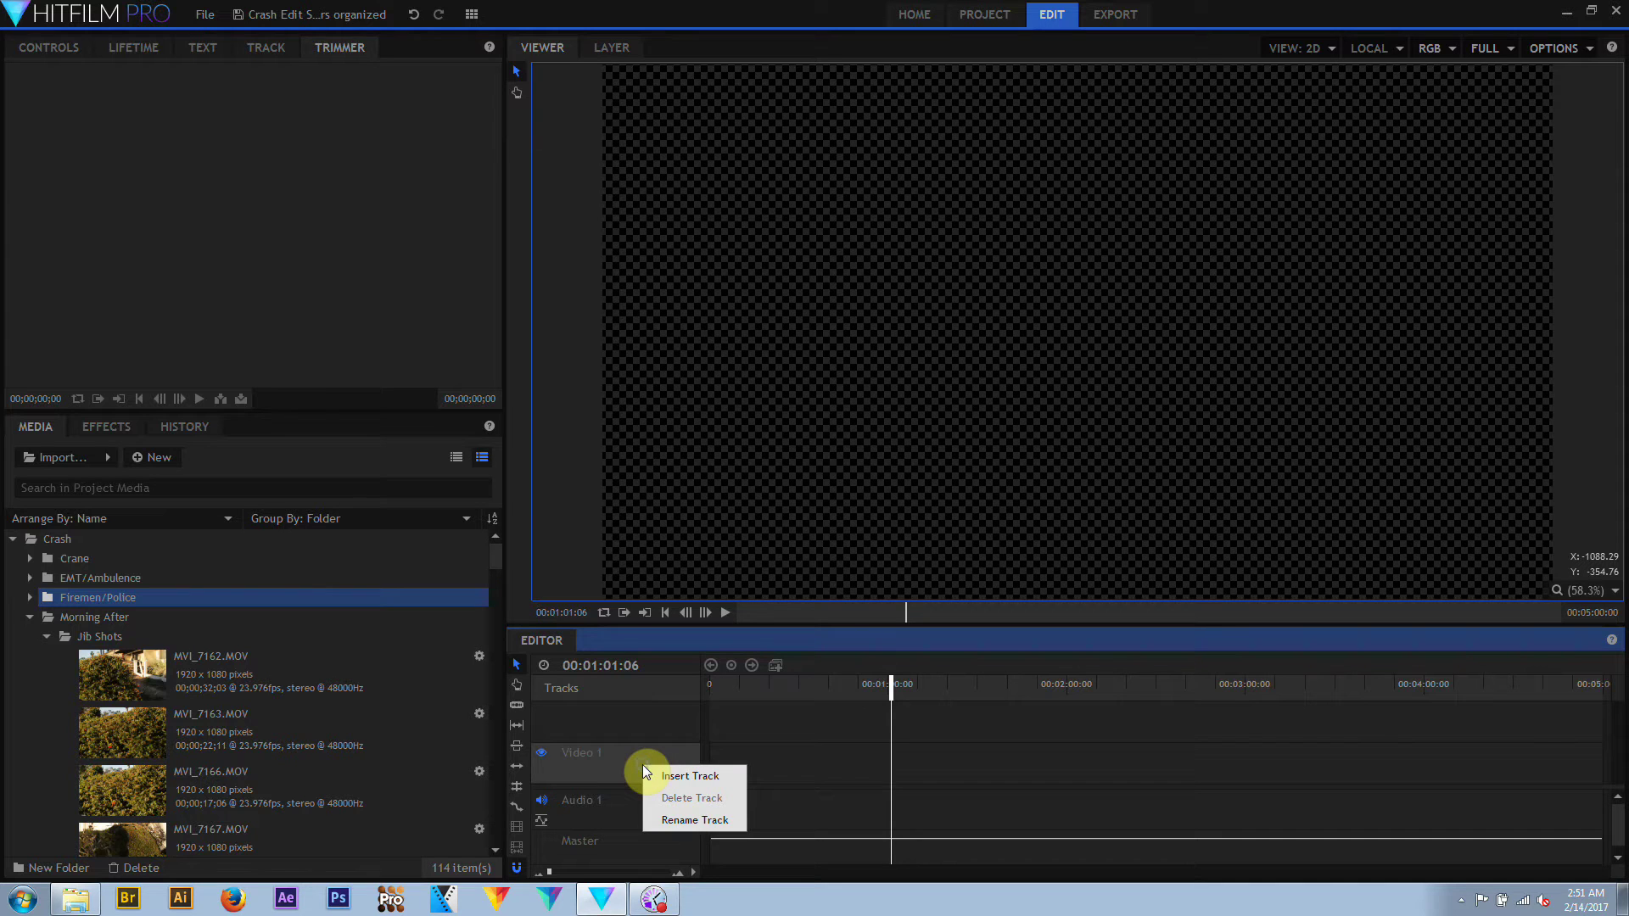
pyautogui.click(673, 777)
pyautogui.press('Return')
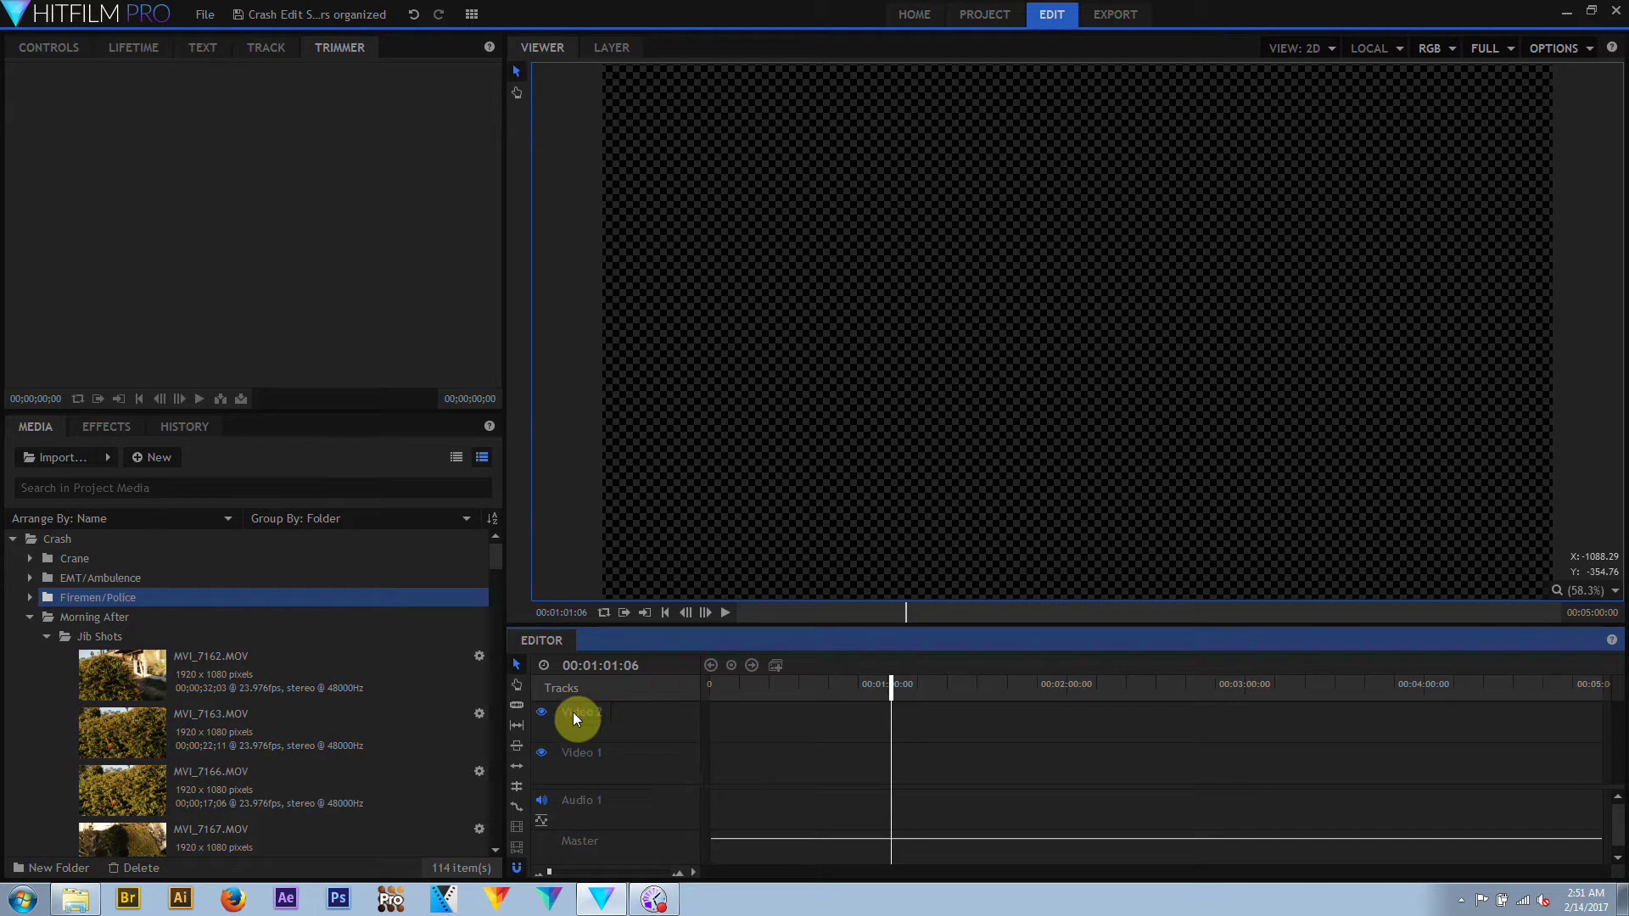
# Rename the Video 1 track in the Editor timeline as TEMP and make the Editor panel taller
pyautogui.rightClick(598, 756)
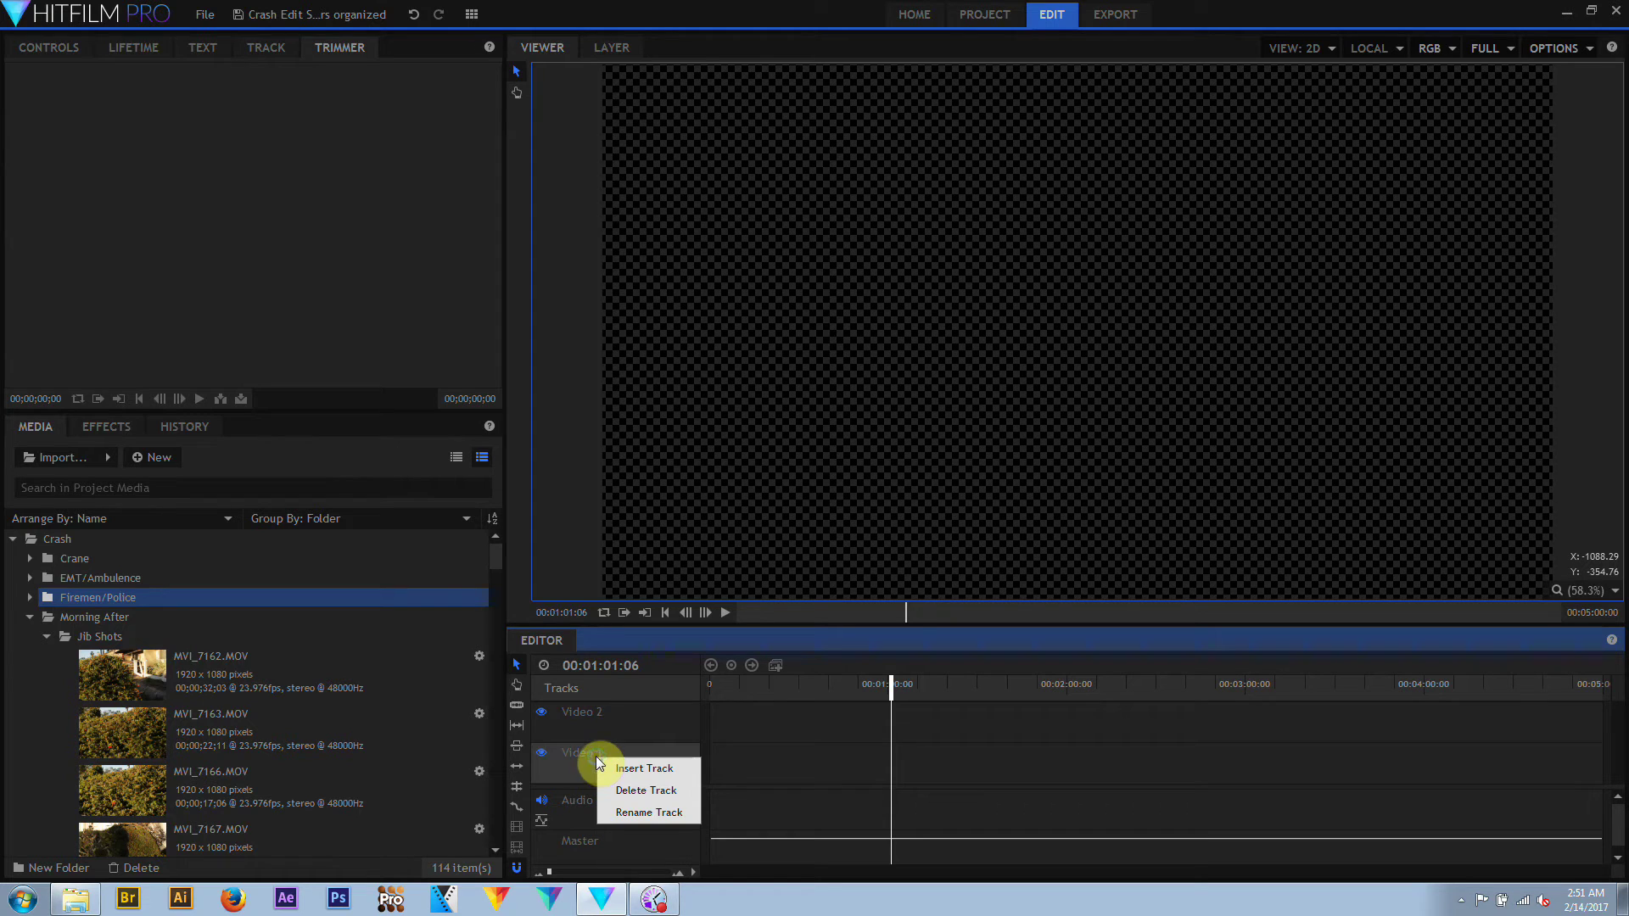
pyautogui.click(631, 811)
pyautogui.write('TEMP')
pyautogui.press('Return')
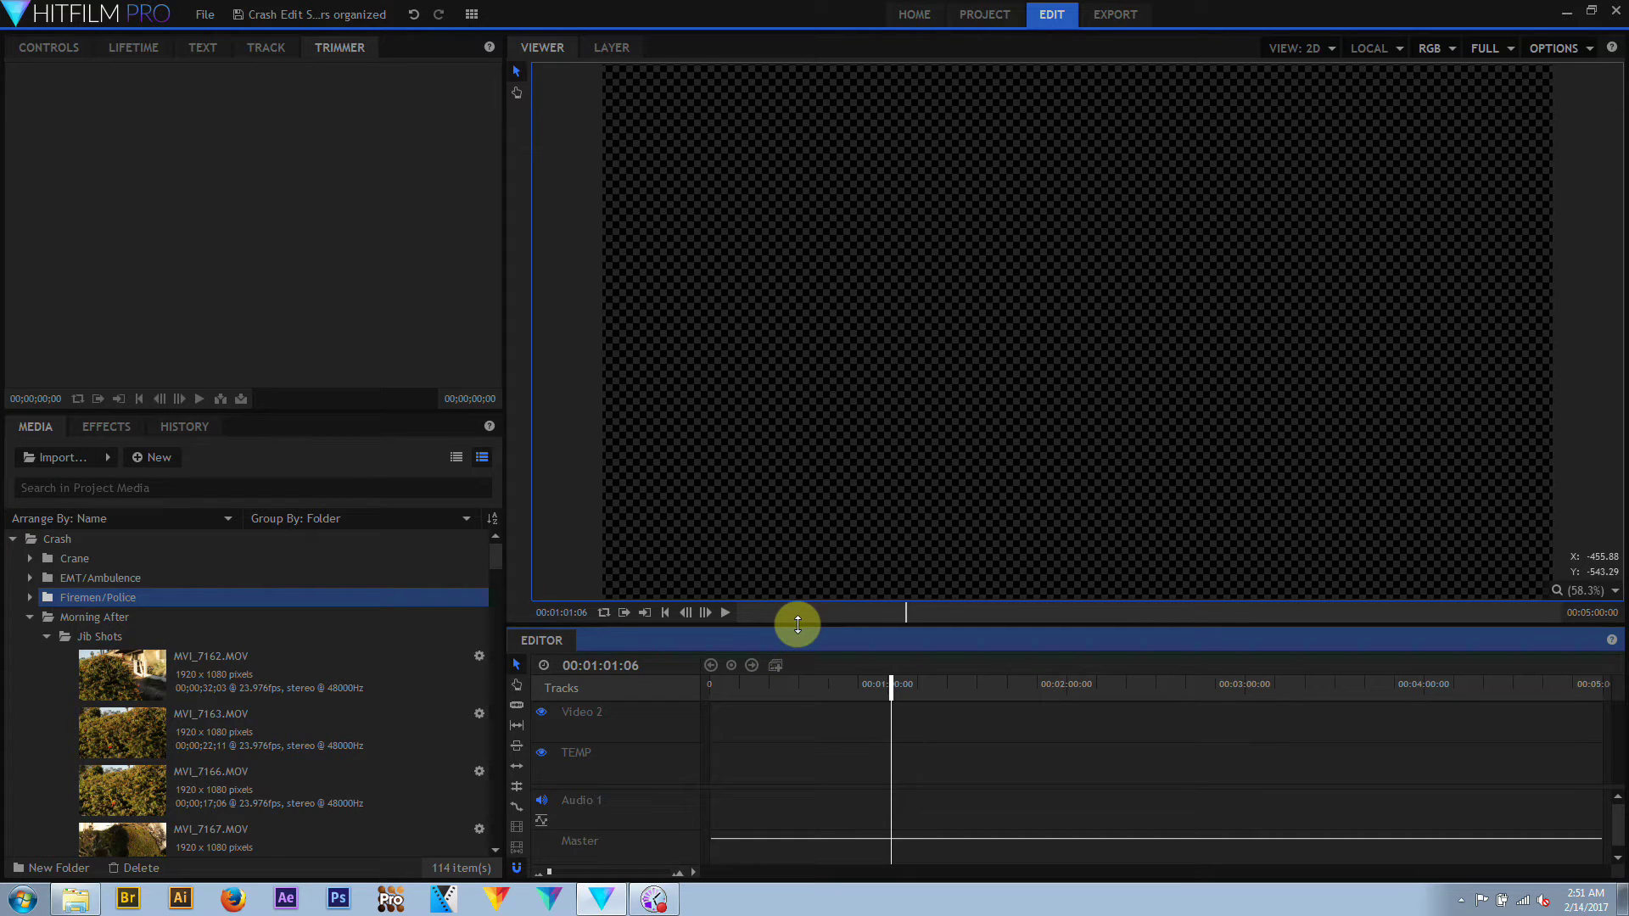
pyautogui.moveTo(799, 623); pyautogui.dragTo(851, 294)
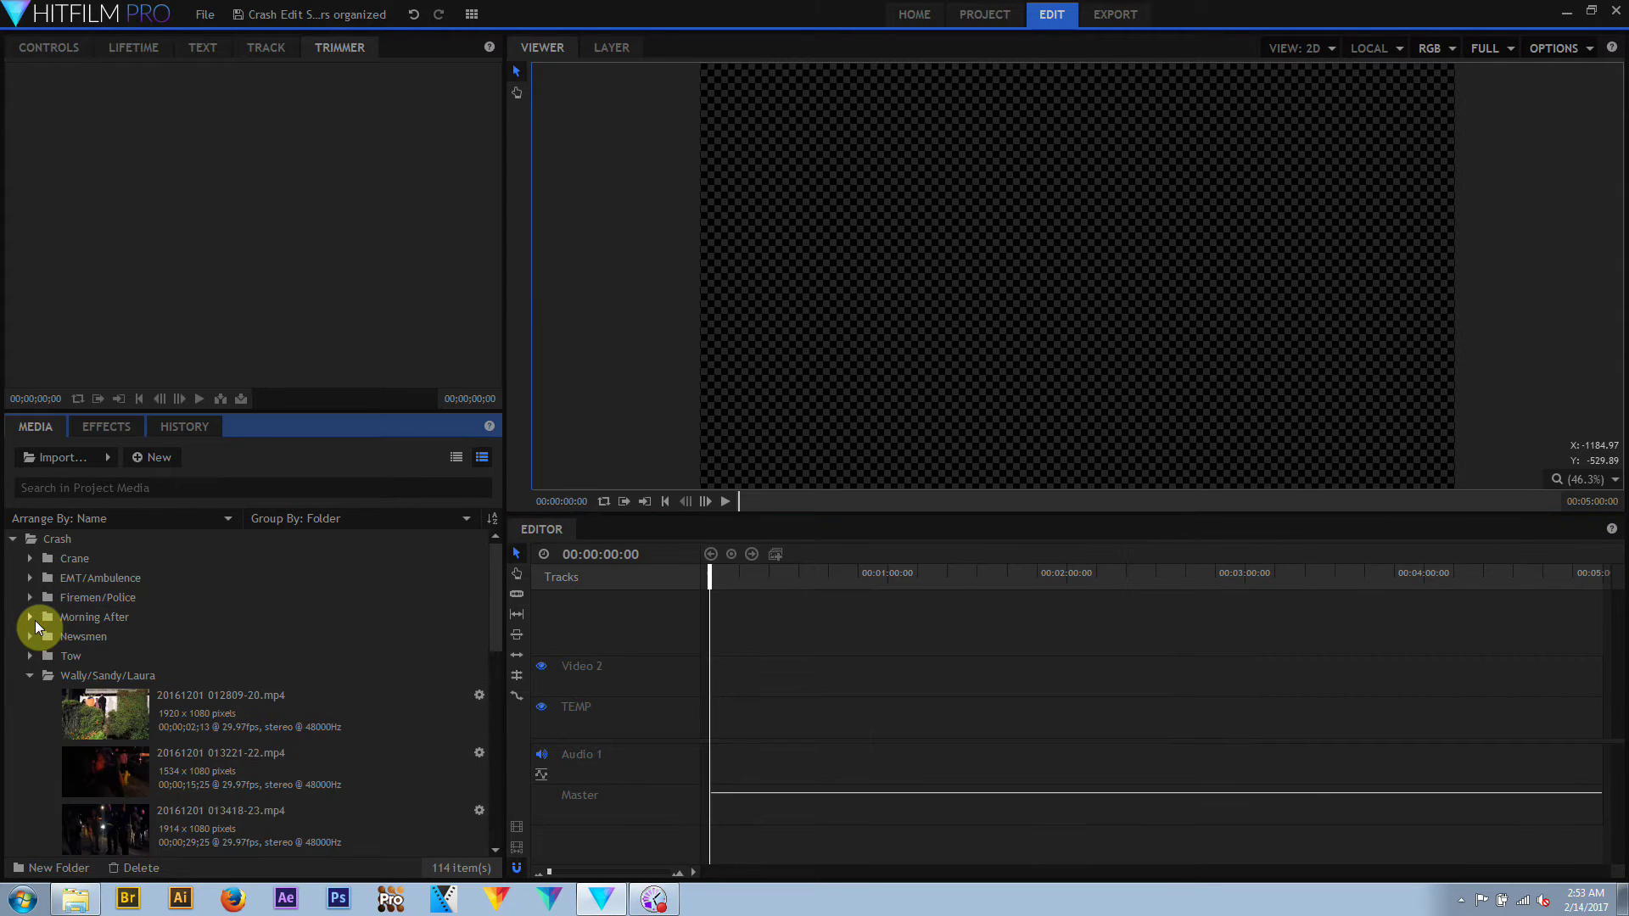
pyautogui.click(31, 675)
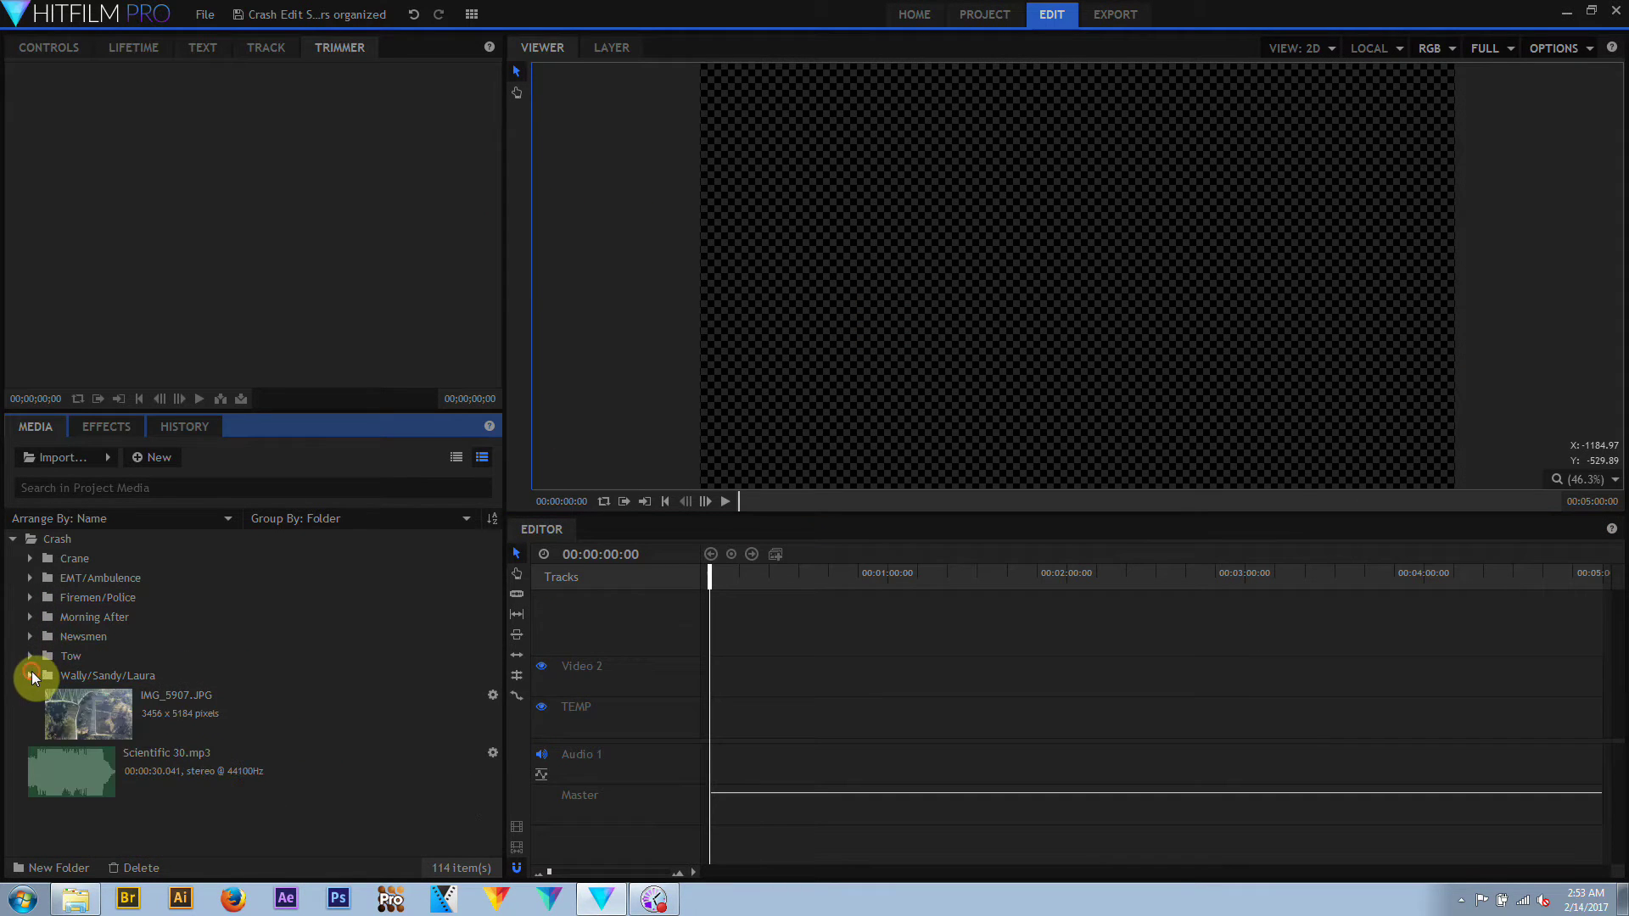
pyautogui.click(33, 598)
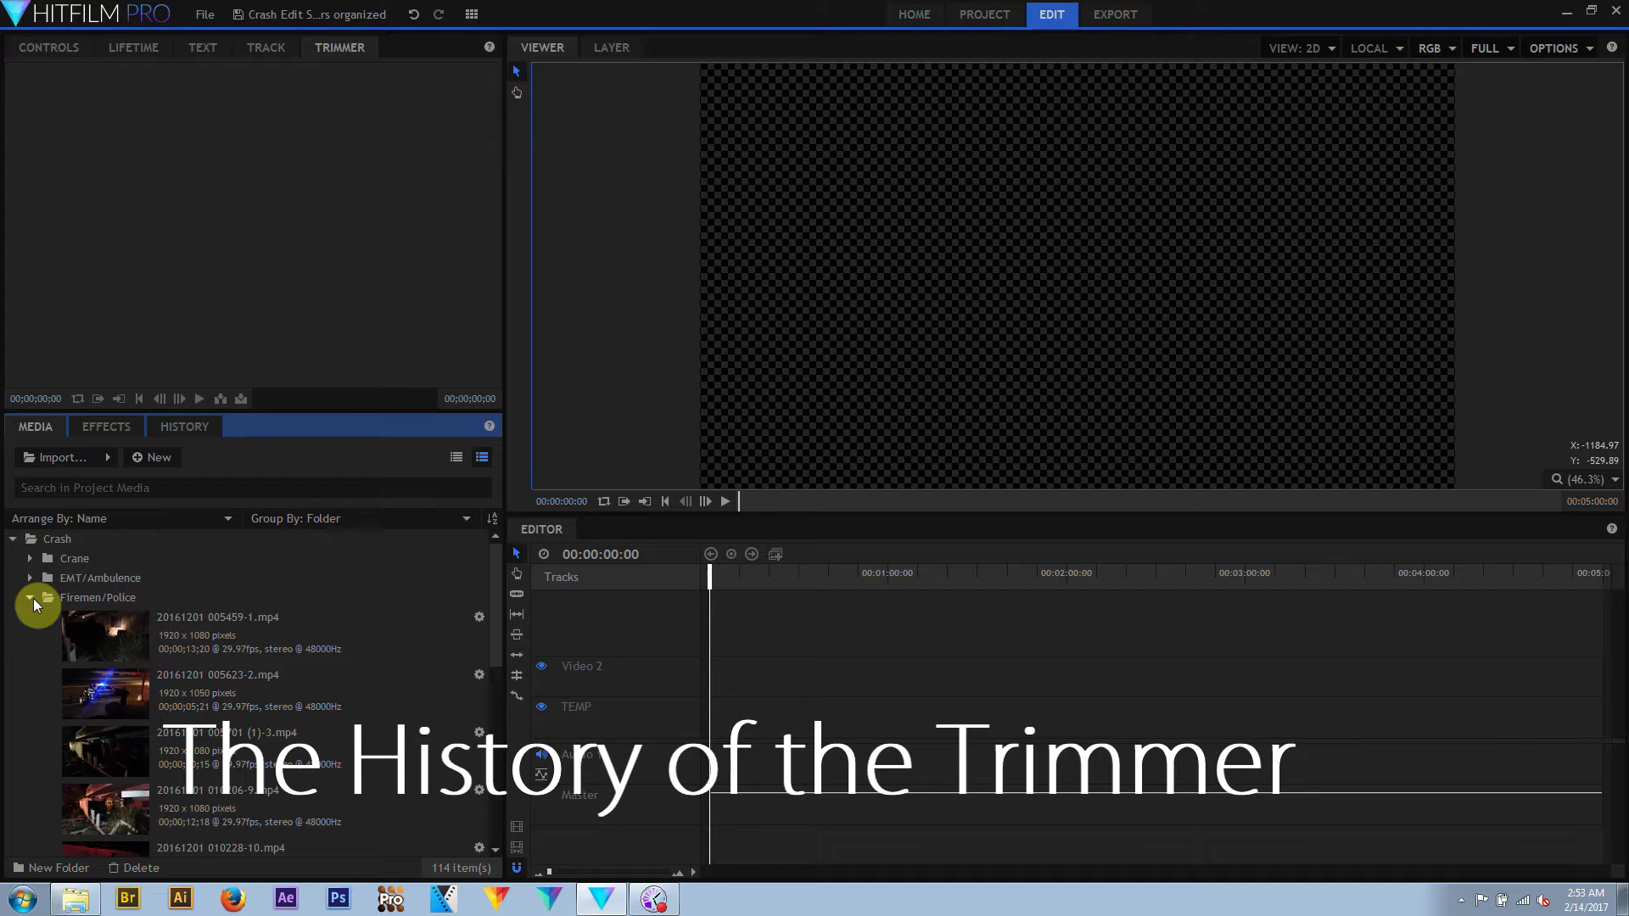
pyautogui.click(252, 630)
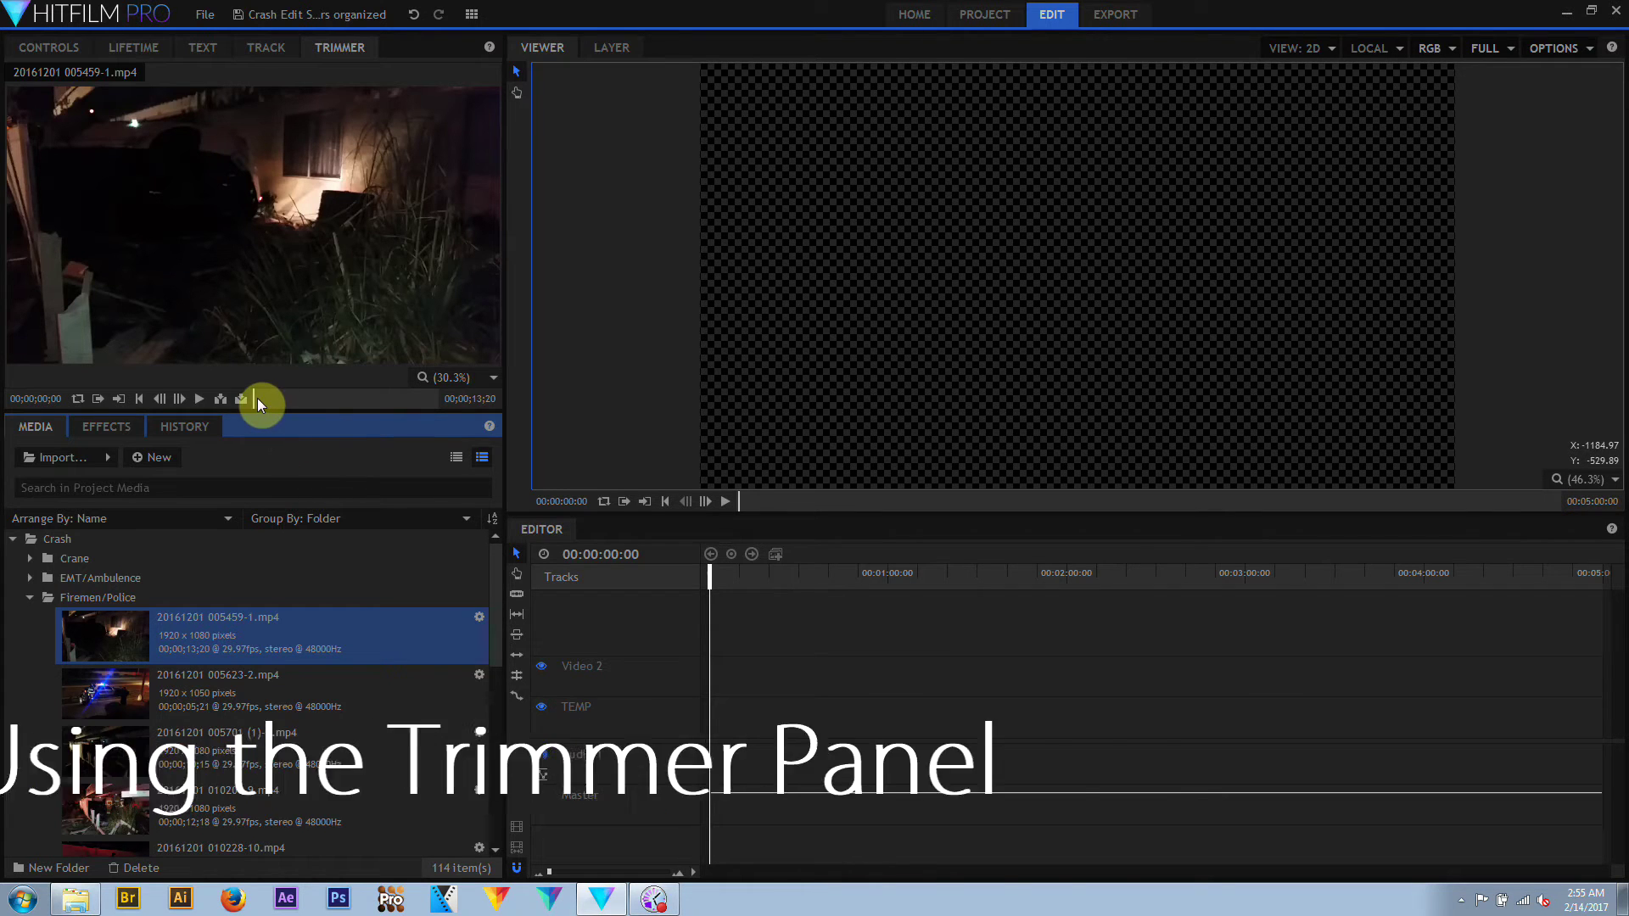
pyautogui.moveTo(253, 404)
pyautogui.mouseDown()
pyautogui.moveTo(363, 411)
pyautogui.moveTo(272, 405)
pyautogui.mouseUp()
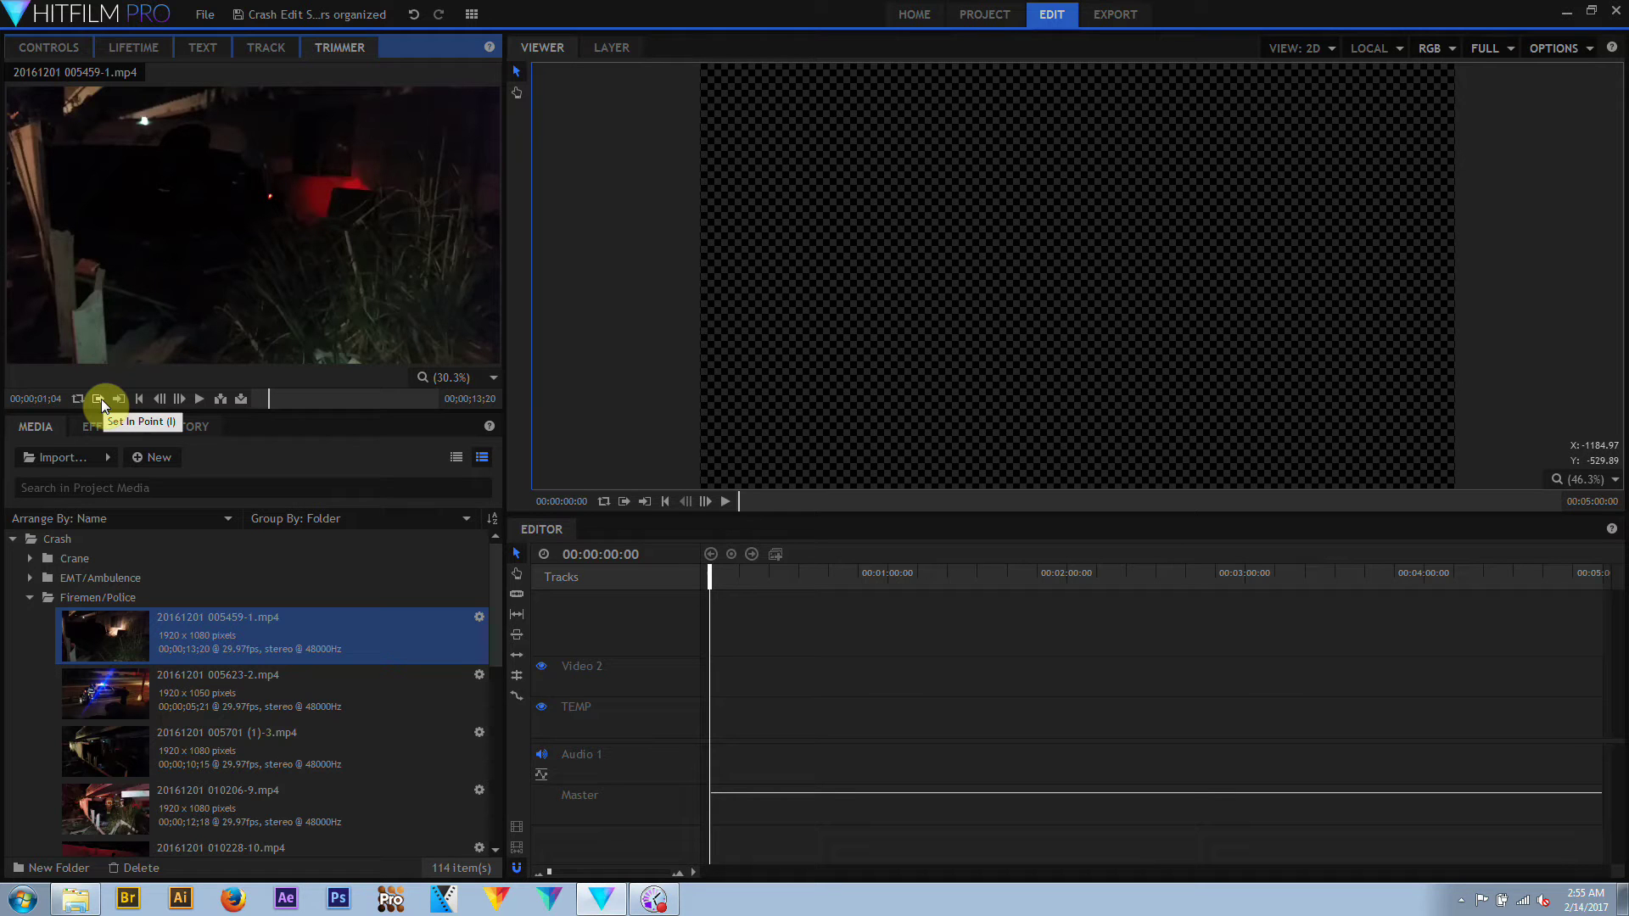
pyautogui.moveTo(266, 402); pyautogui.dragTo(358, 400)
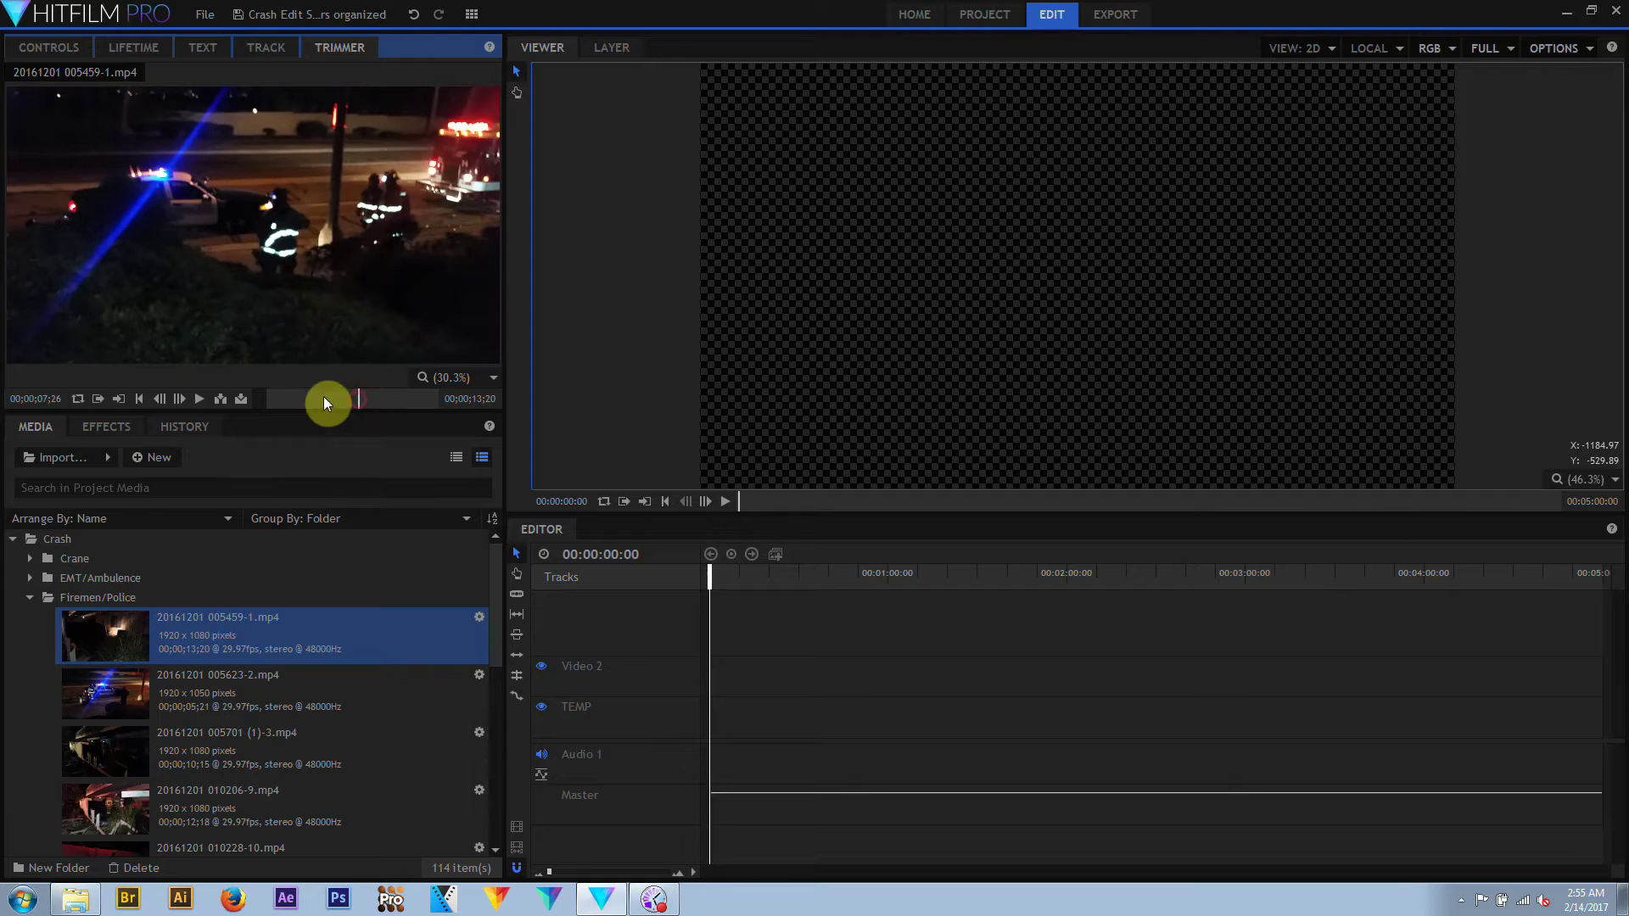
pyautogui.click(121, 397)
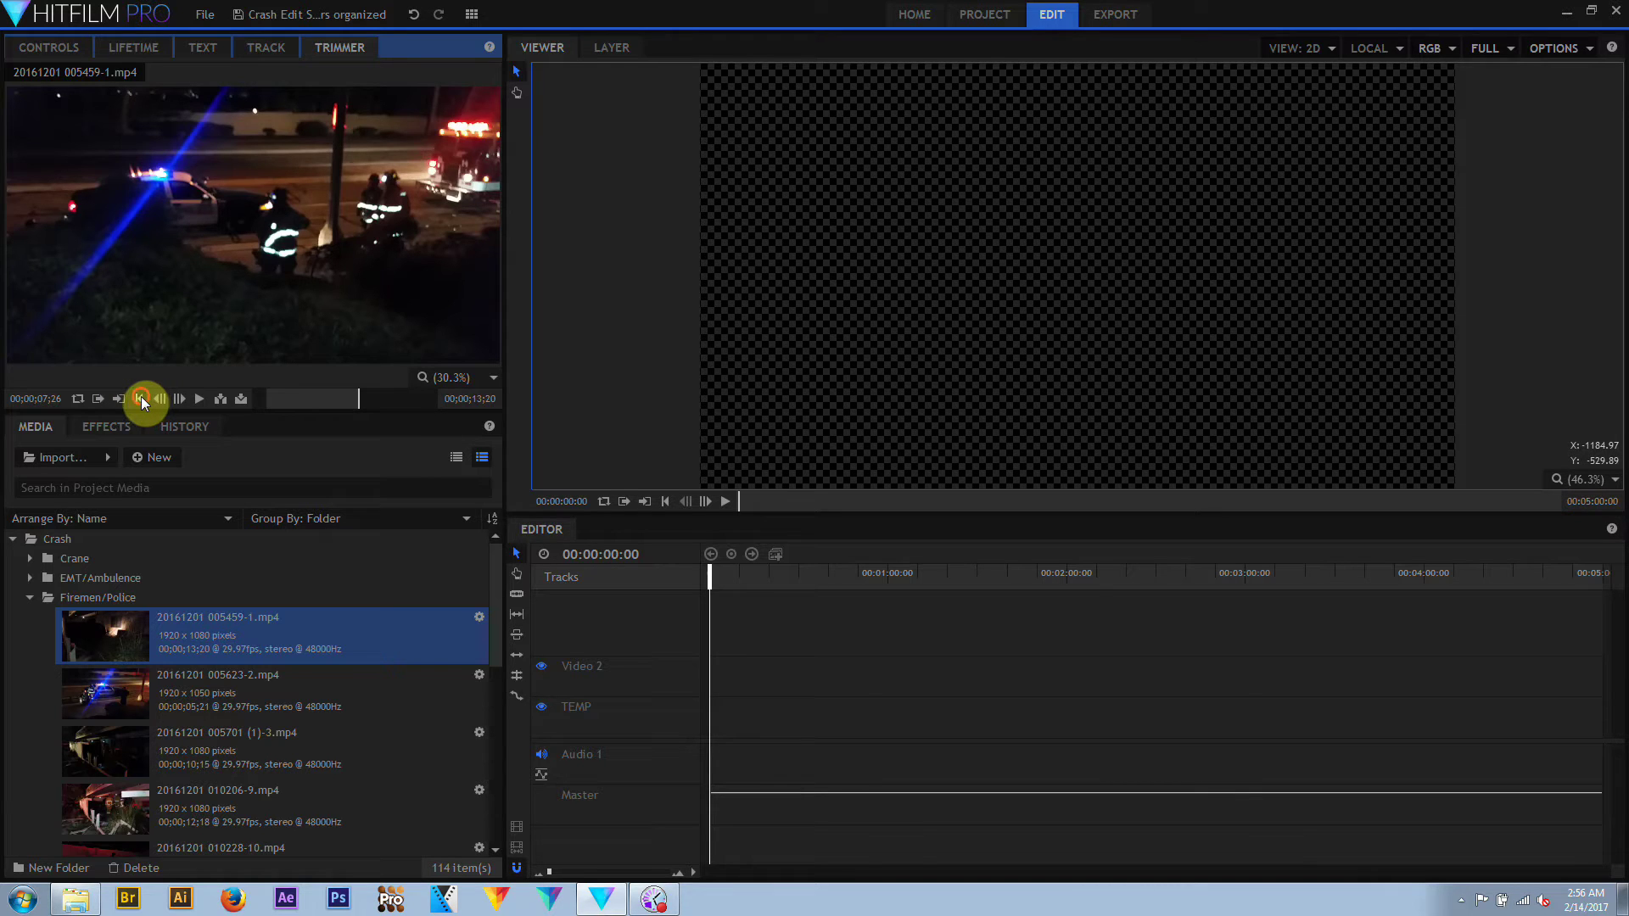
# Return the Trimmer playhead to the clip's start, step forward and backward frame by frame, and play the clip
pyautogui.click(141, 397)
pyautogui.click(176, 399)
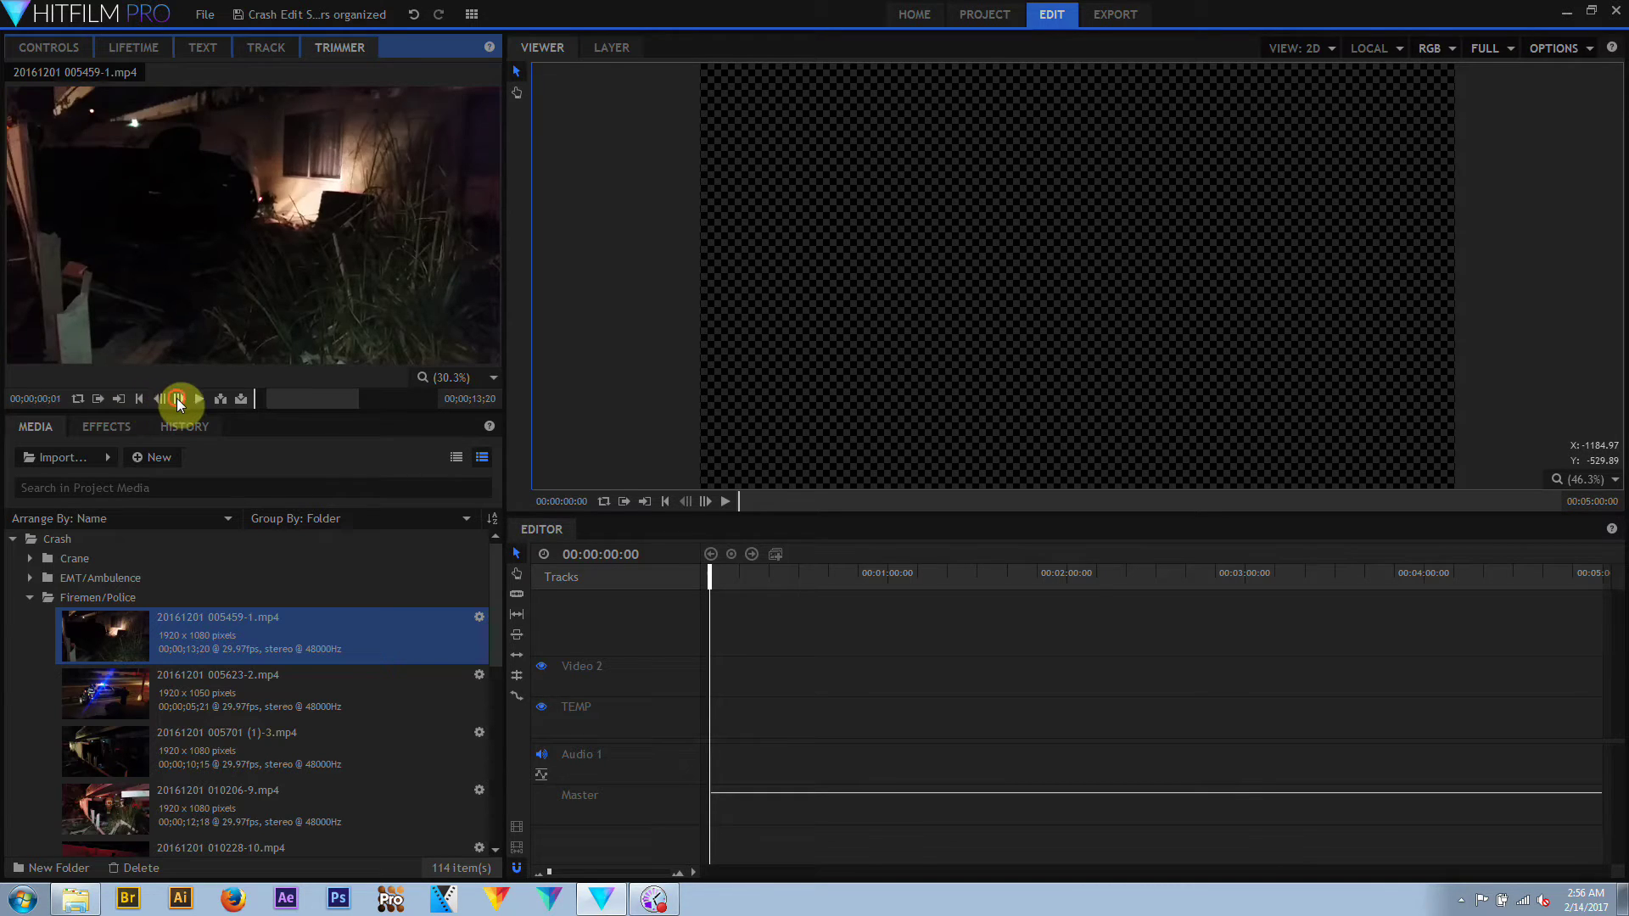
pyautogui.click(176, 399)
pyautogui.click(176, 398)
pyautogui.click(177, 399)
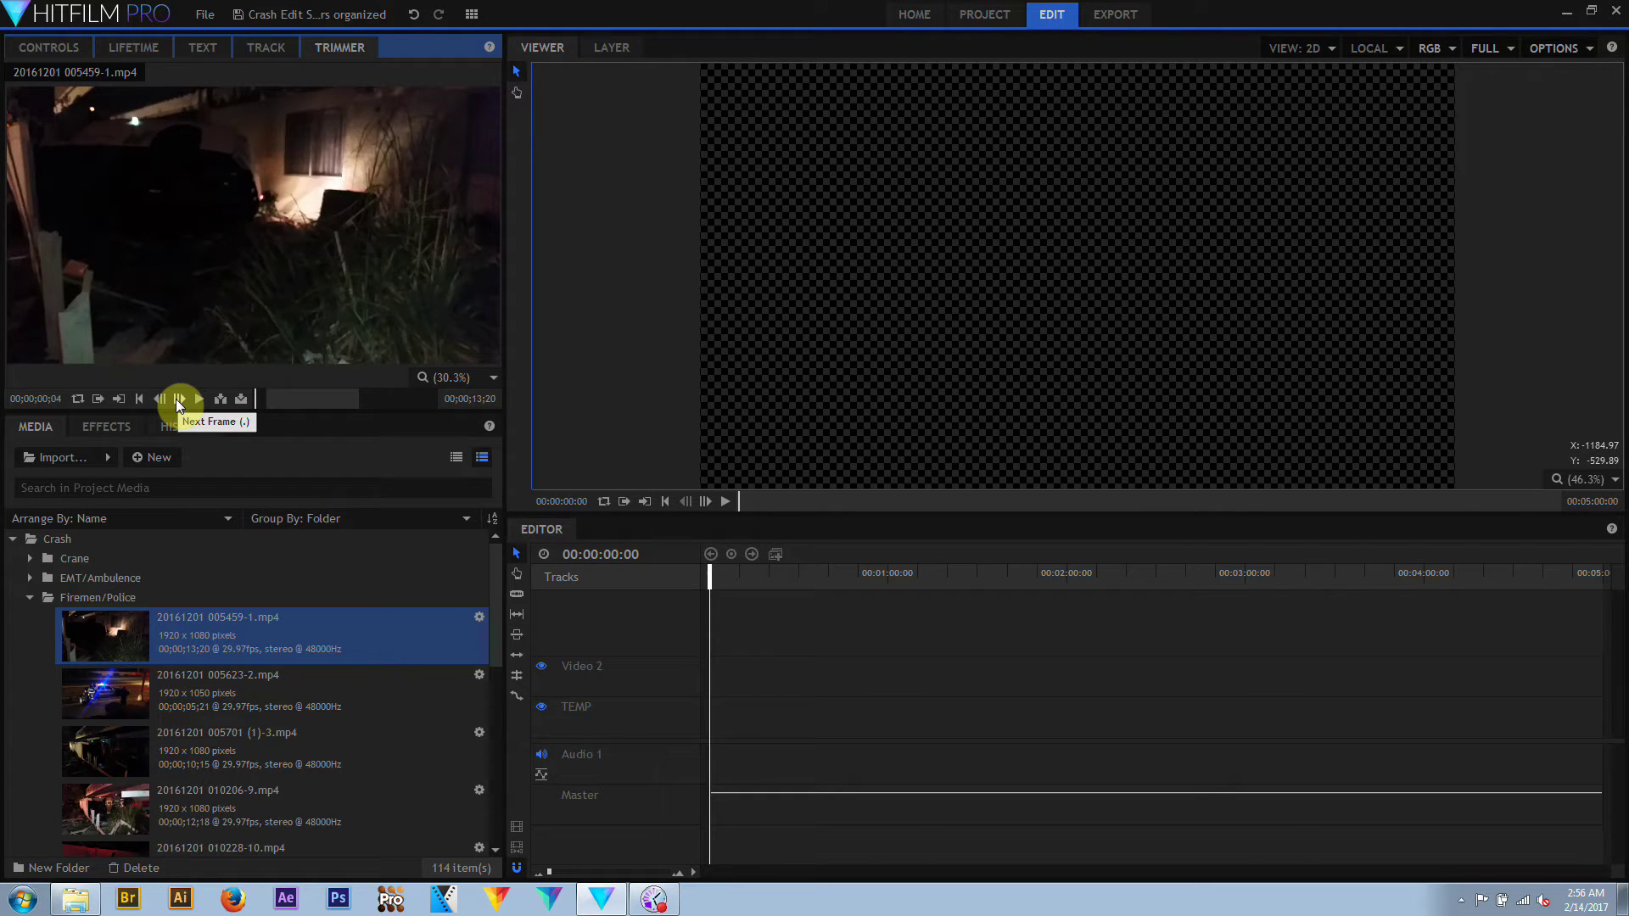
pyautogui.click(177, 399)
pyautogui.click(177, 399)
pyautogui.click(176, 399)
pyautogui.click(177, 399)
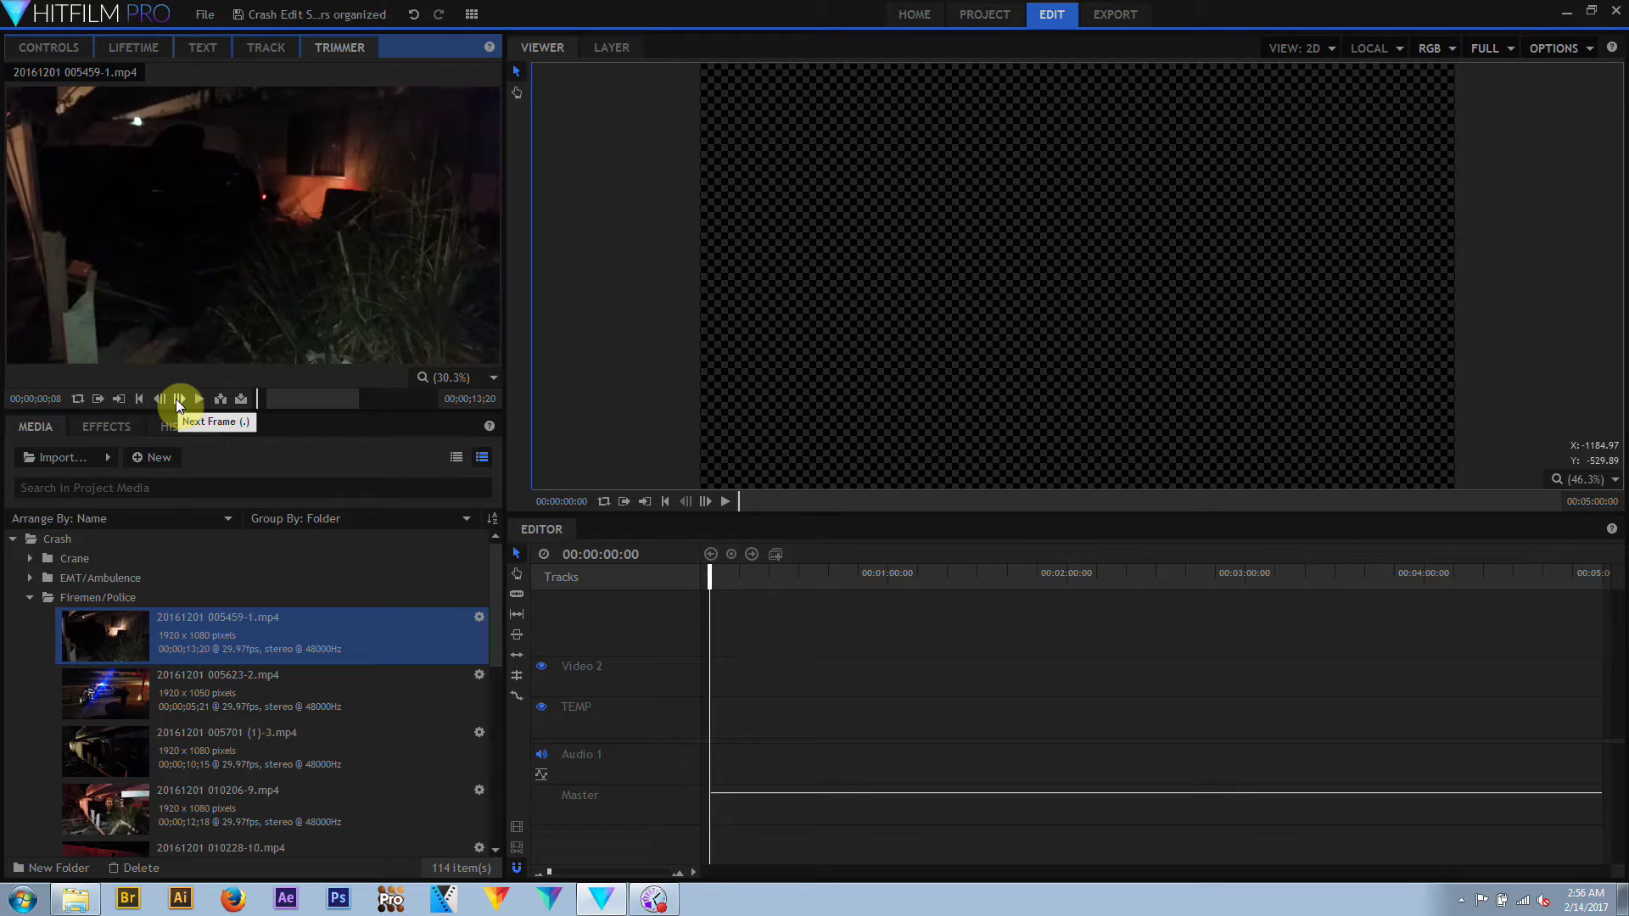
pyautogui.click(157, 398)
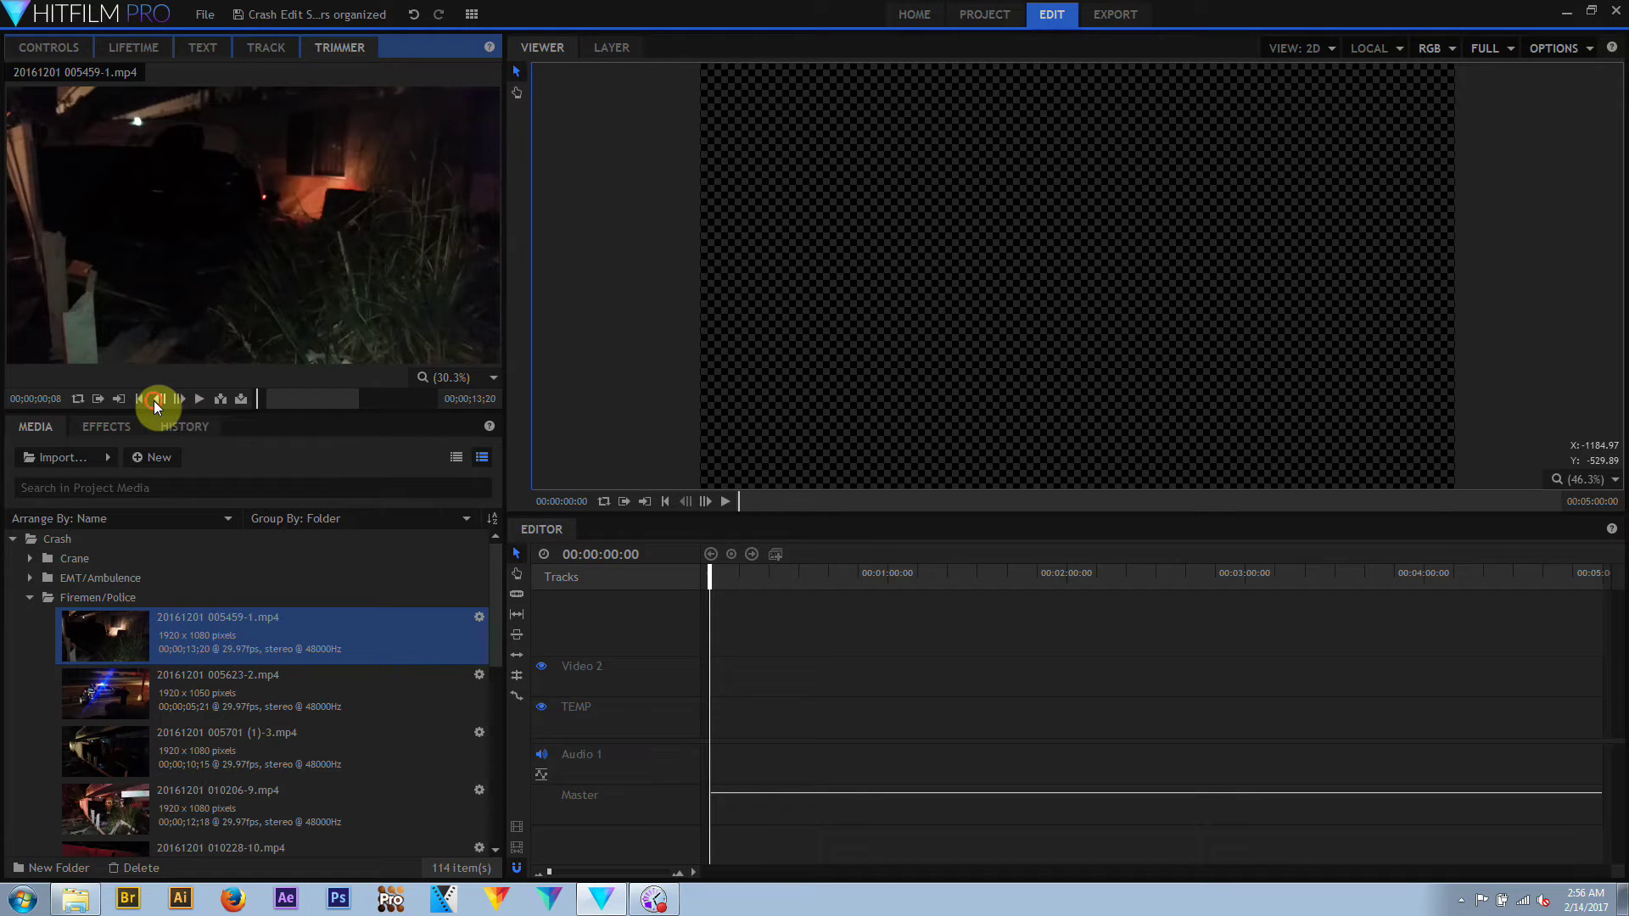
pyautogui.click(155, 400)
pyautogui.click(155, 400)
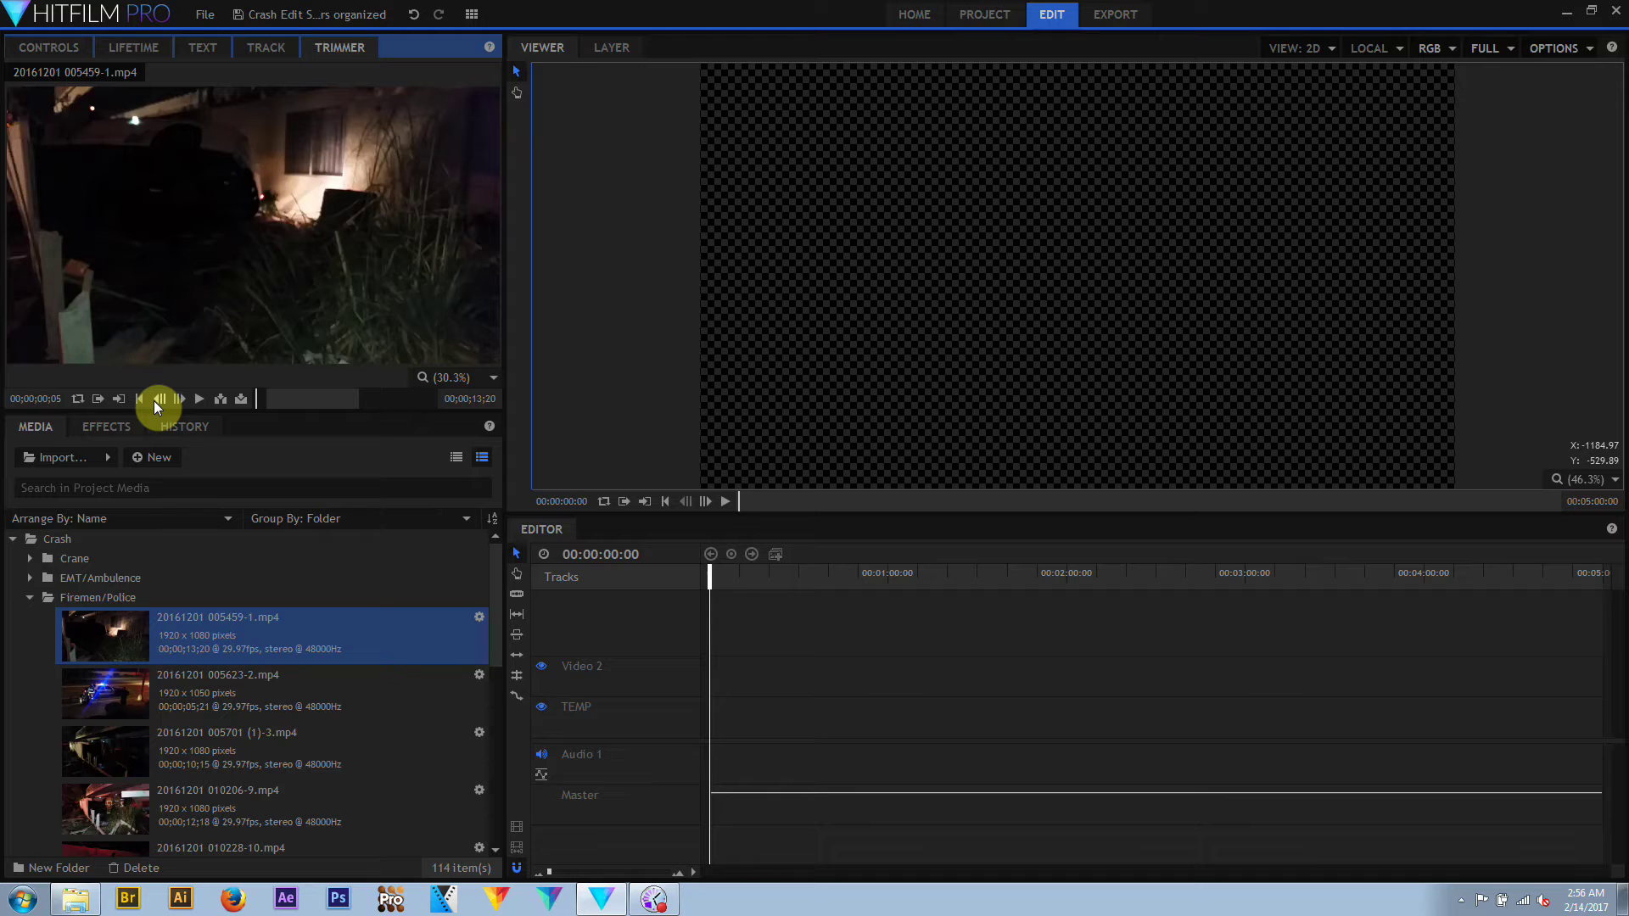
pyautogui.click(156, 400)
pyautogui.click(155, 400)
pyautogui.click(155, 400)
pyautogui.click(155, 401)
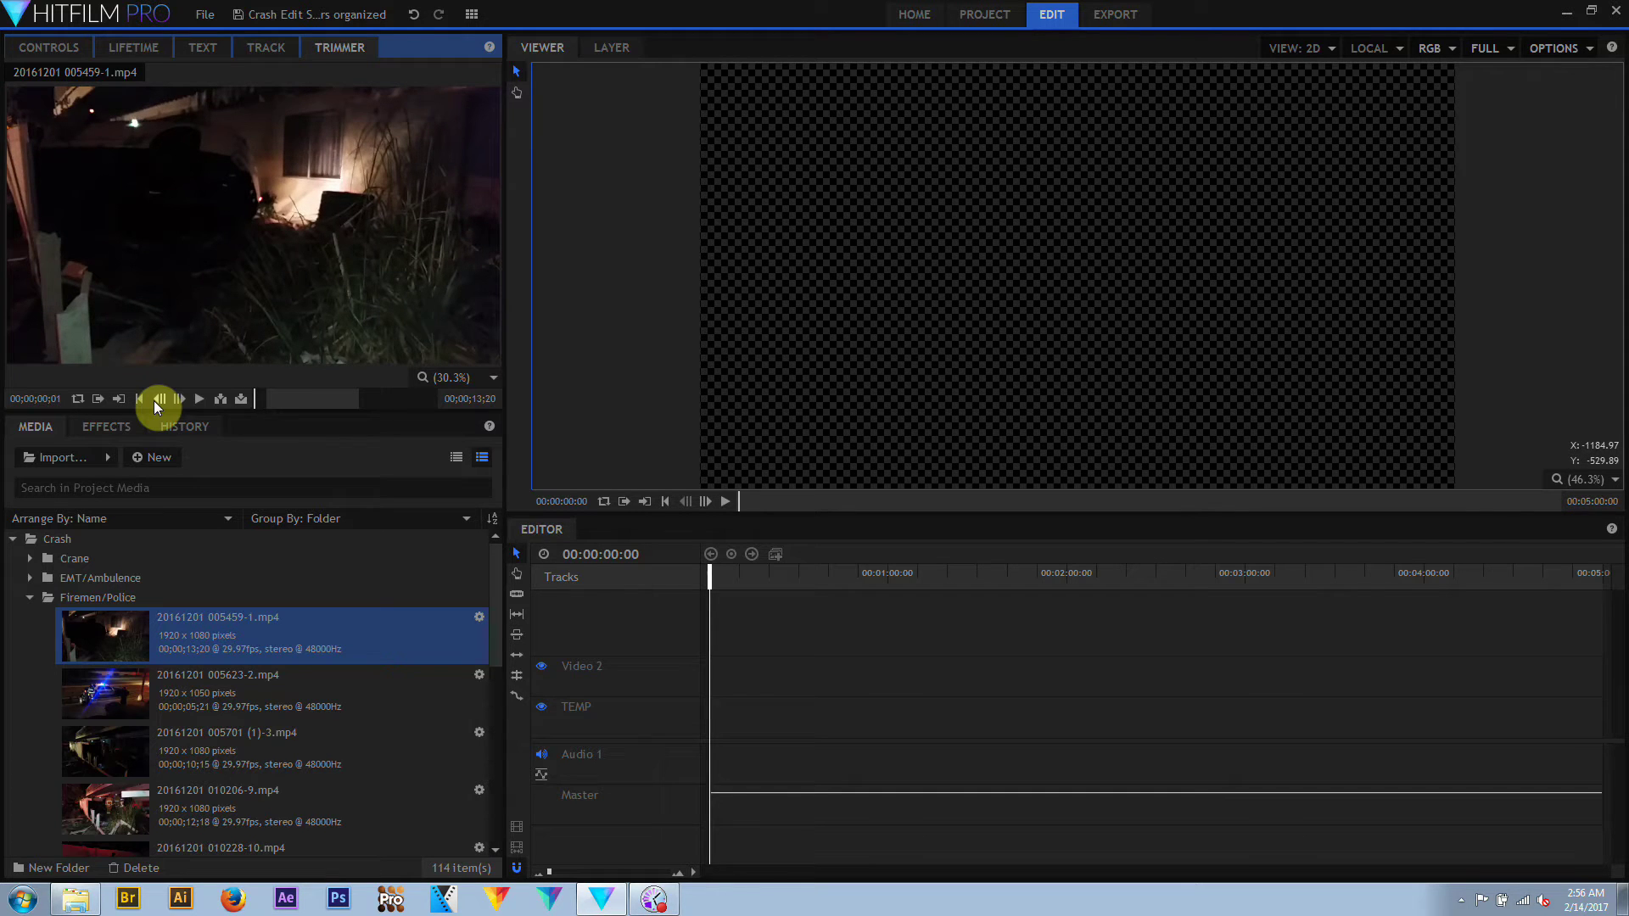
pyautogui.click(198, 400)
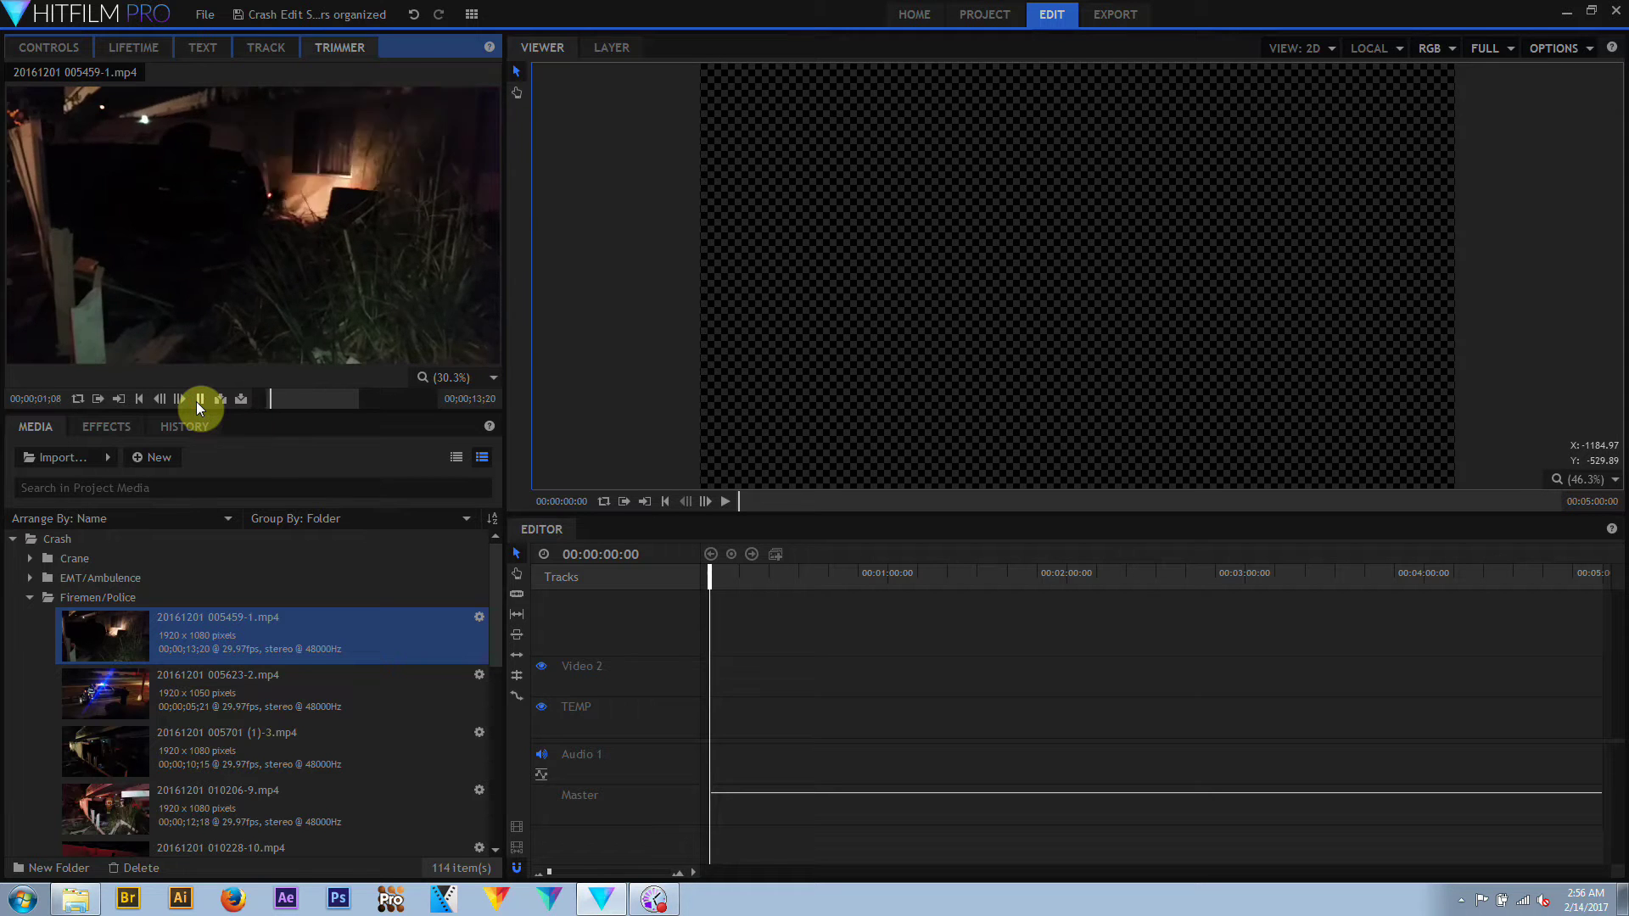
# Turn on looped playback in the Trimmer and add the trimmed clip to the TEMP track, keeping the Editor sequence settings
pyautogui.click(79, 400)
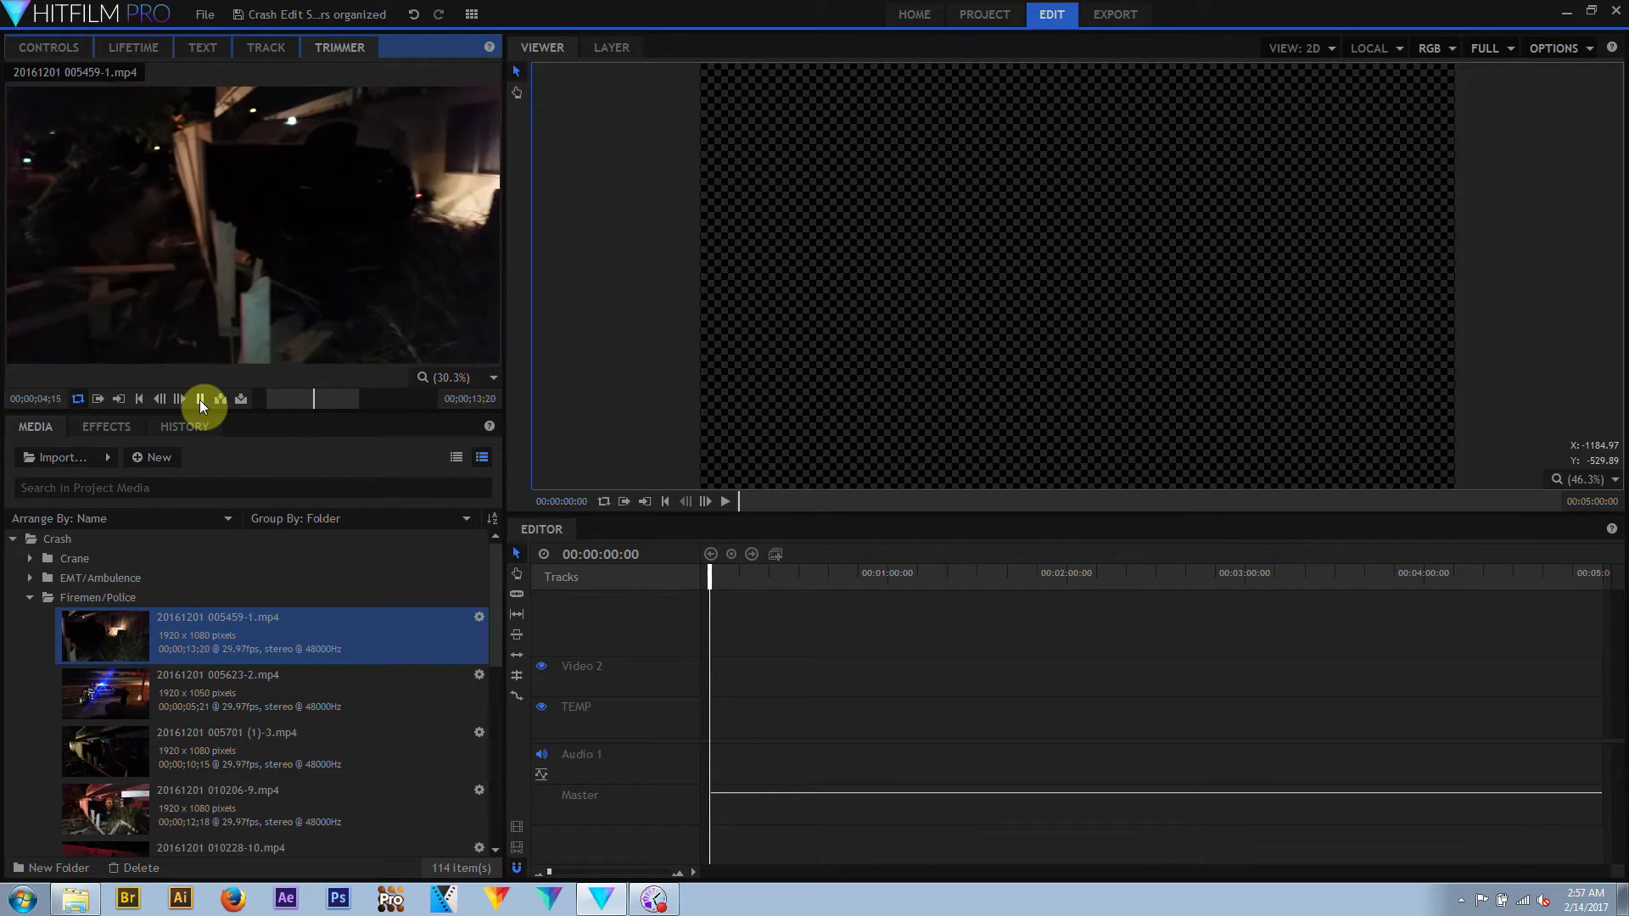
pyautogui.click(246, 401)
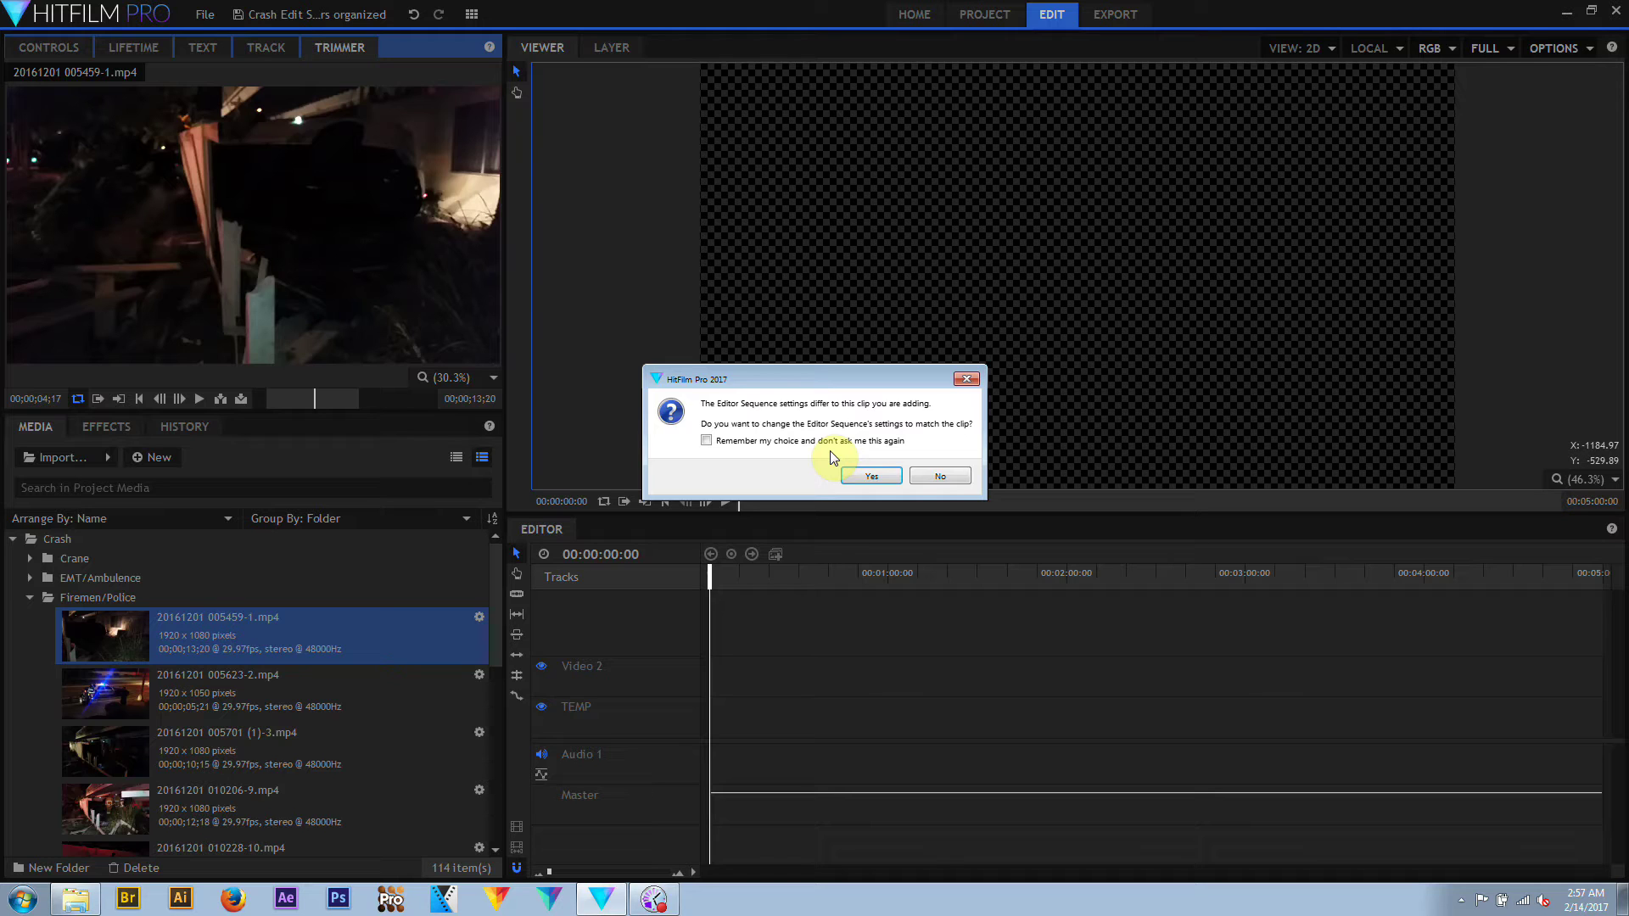
pyautogui.click(939, 477)
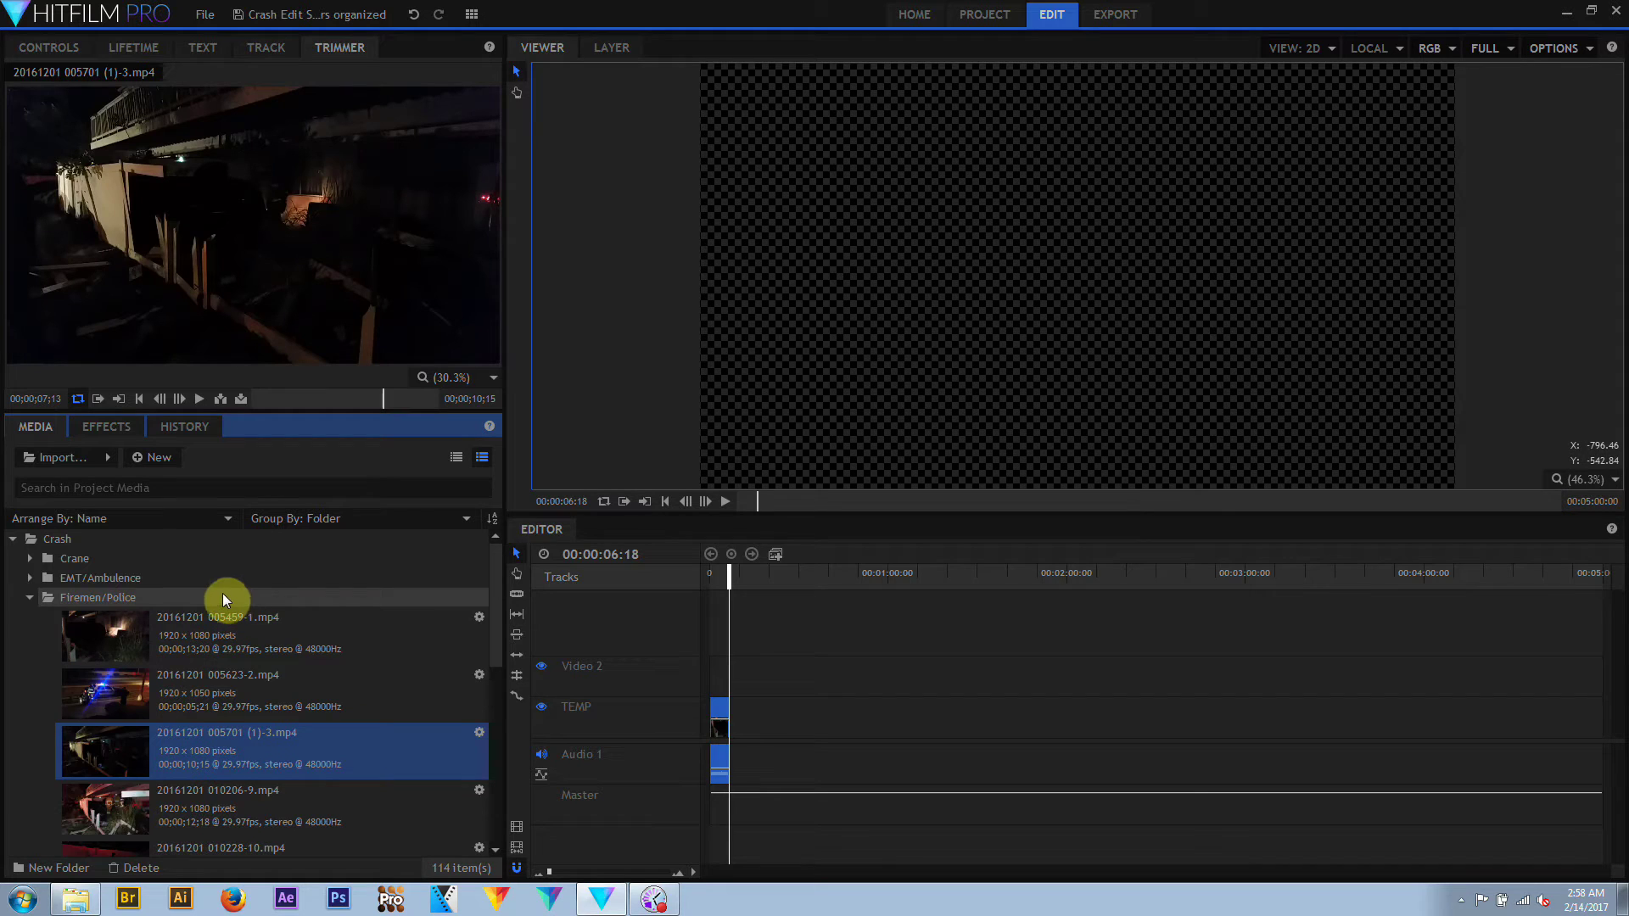
pyautogui.click(101, 583)
pyautogui.click(31, 578)
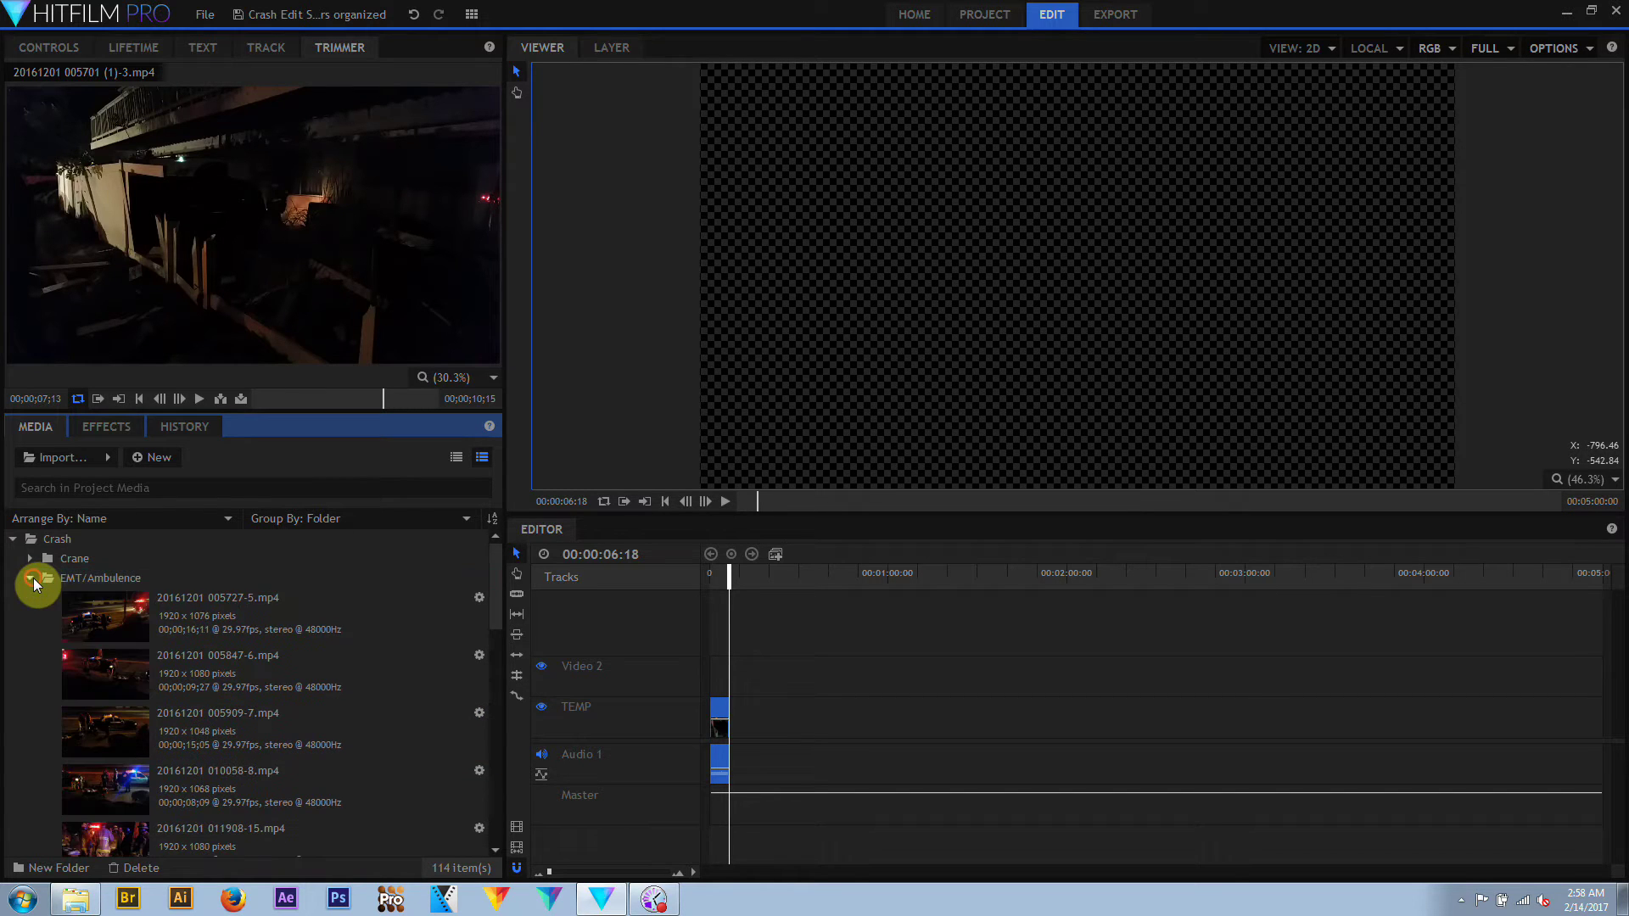
pyautogui.click(201, 620)
pyautogui.click(255, 402)
pyautogui.moveTo(255, 402); pyautogui.dragTo(257, 403)
pyautogui.click(102, 399)
pyautogui.click(299, 400)
pyautogui.click(119, 399)
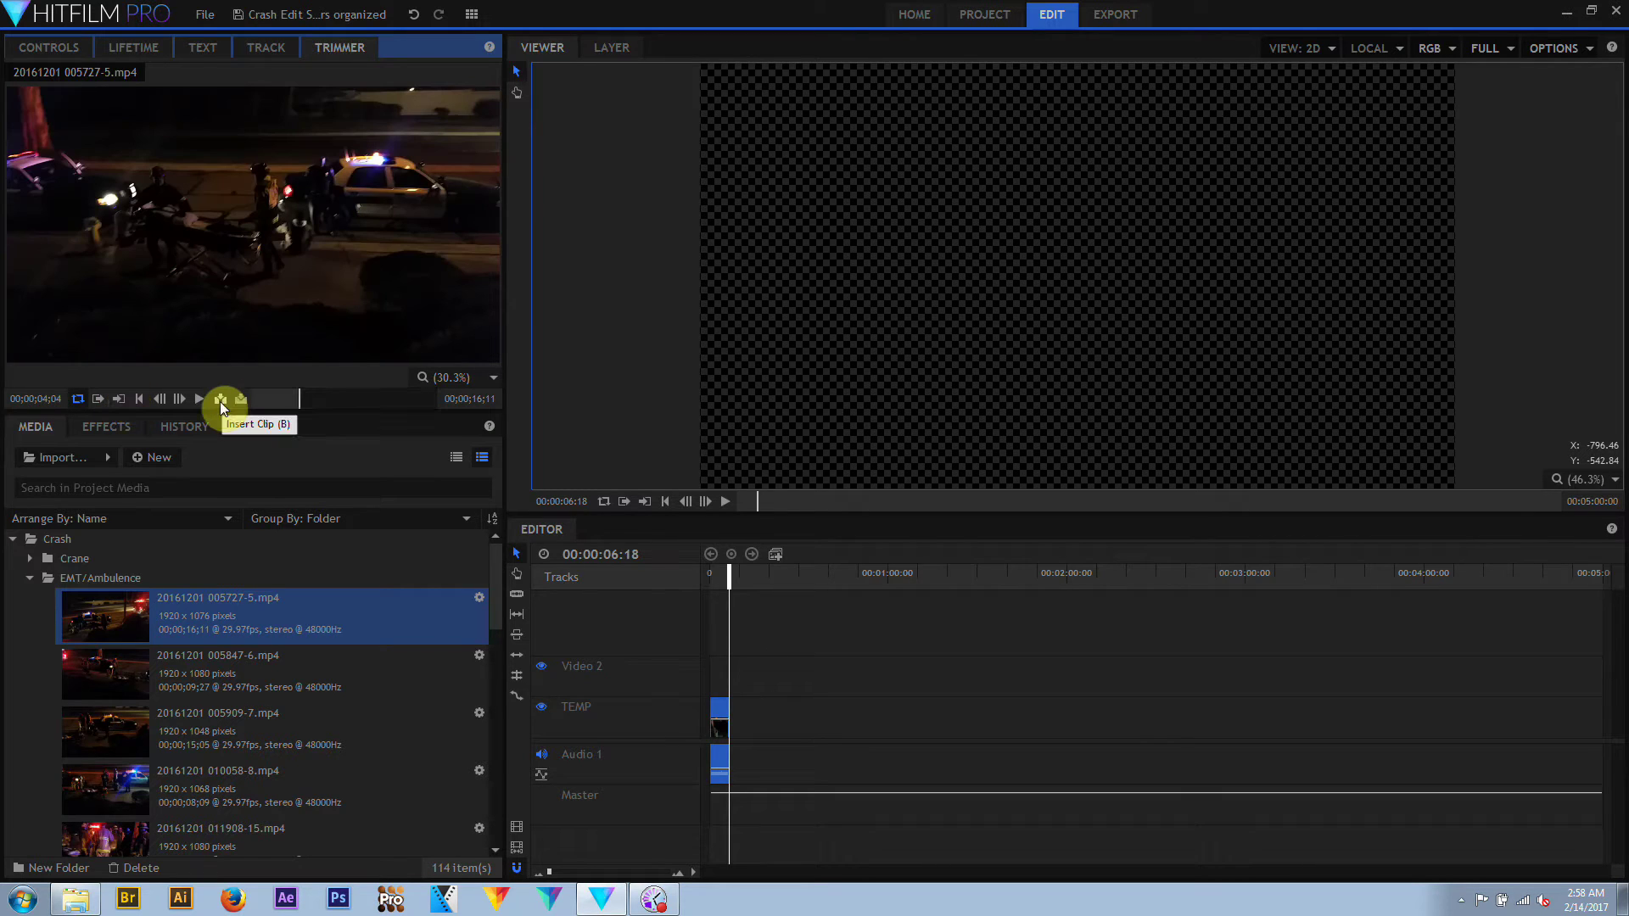
pyautogui.click(220, 398)
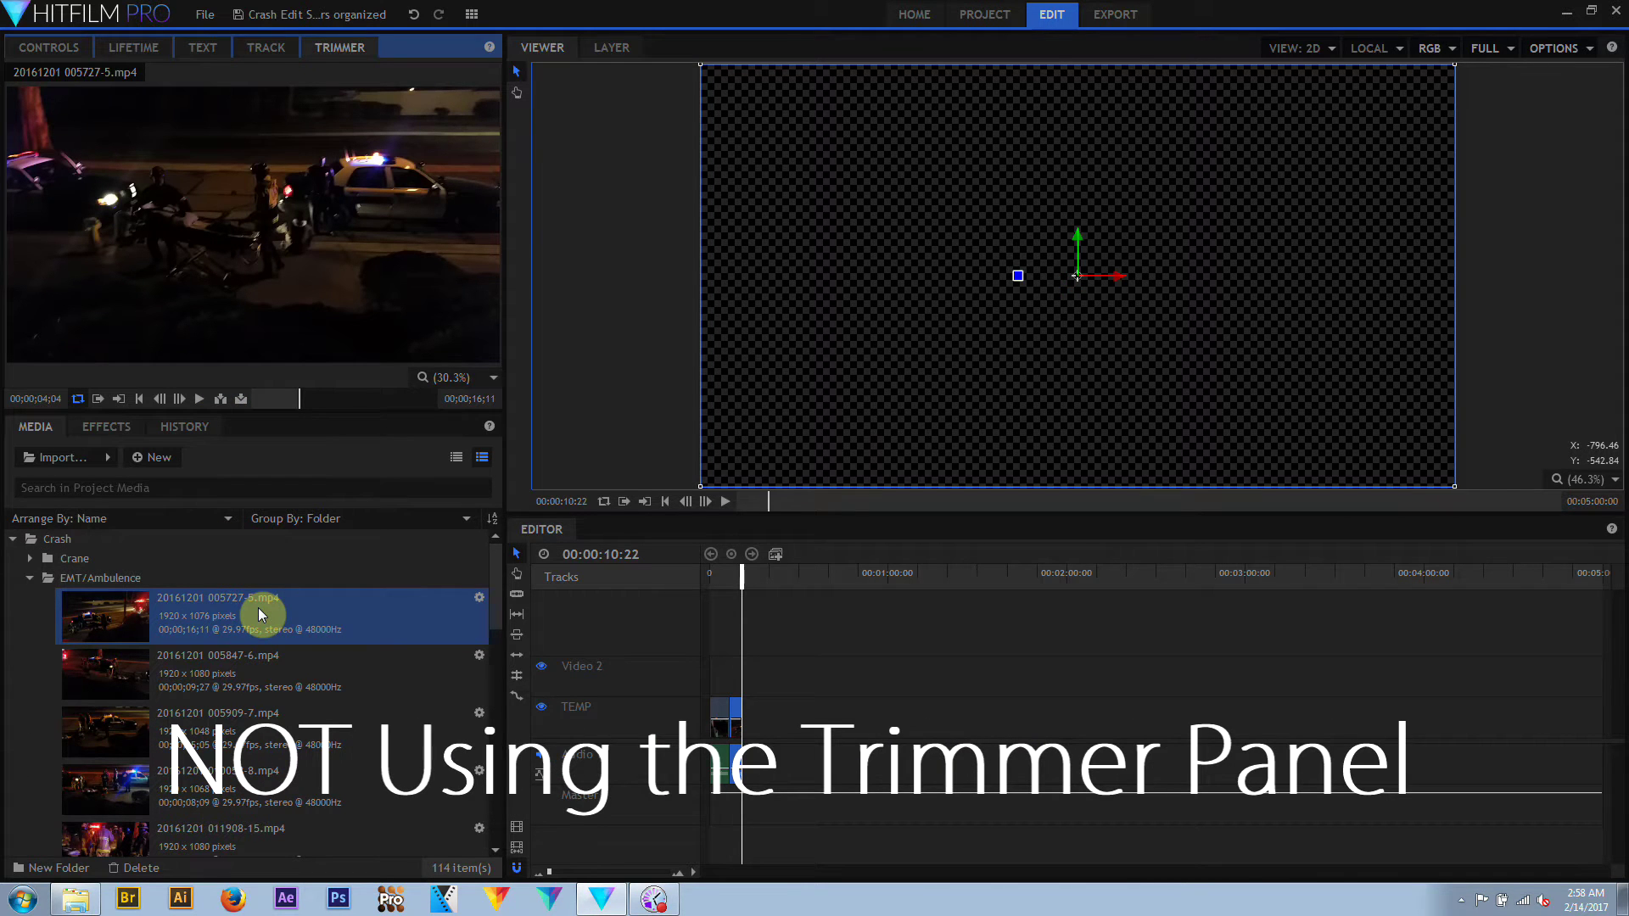
pyautogui.moveTo(258, 607); pyautogui.dragTo(755, 713)
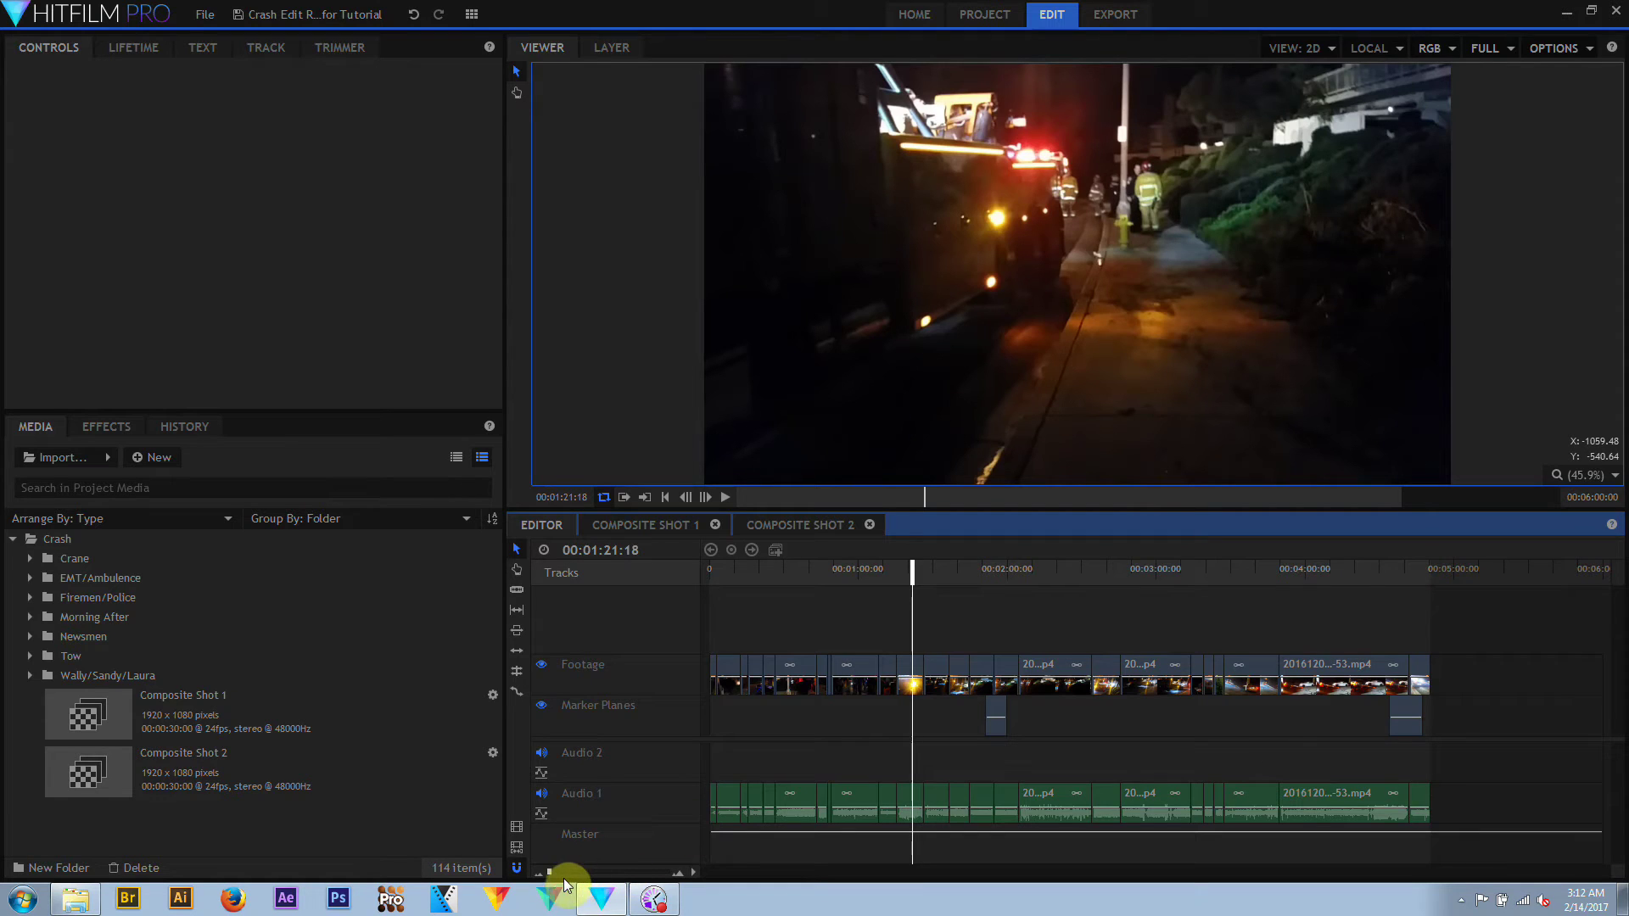
# Zoom in on the Editor timeline and set the audio track size to Small
pyautogui.moveTo(551, 874); pyautogui.dragTo(564, 872)
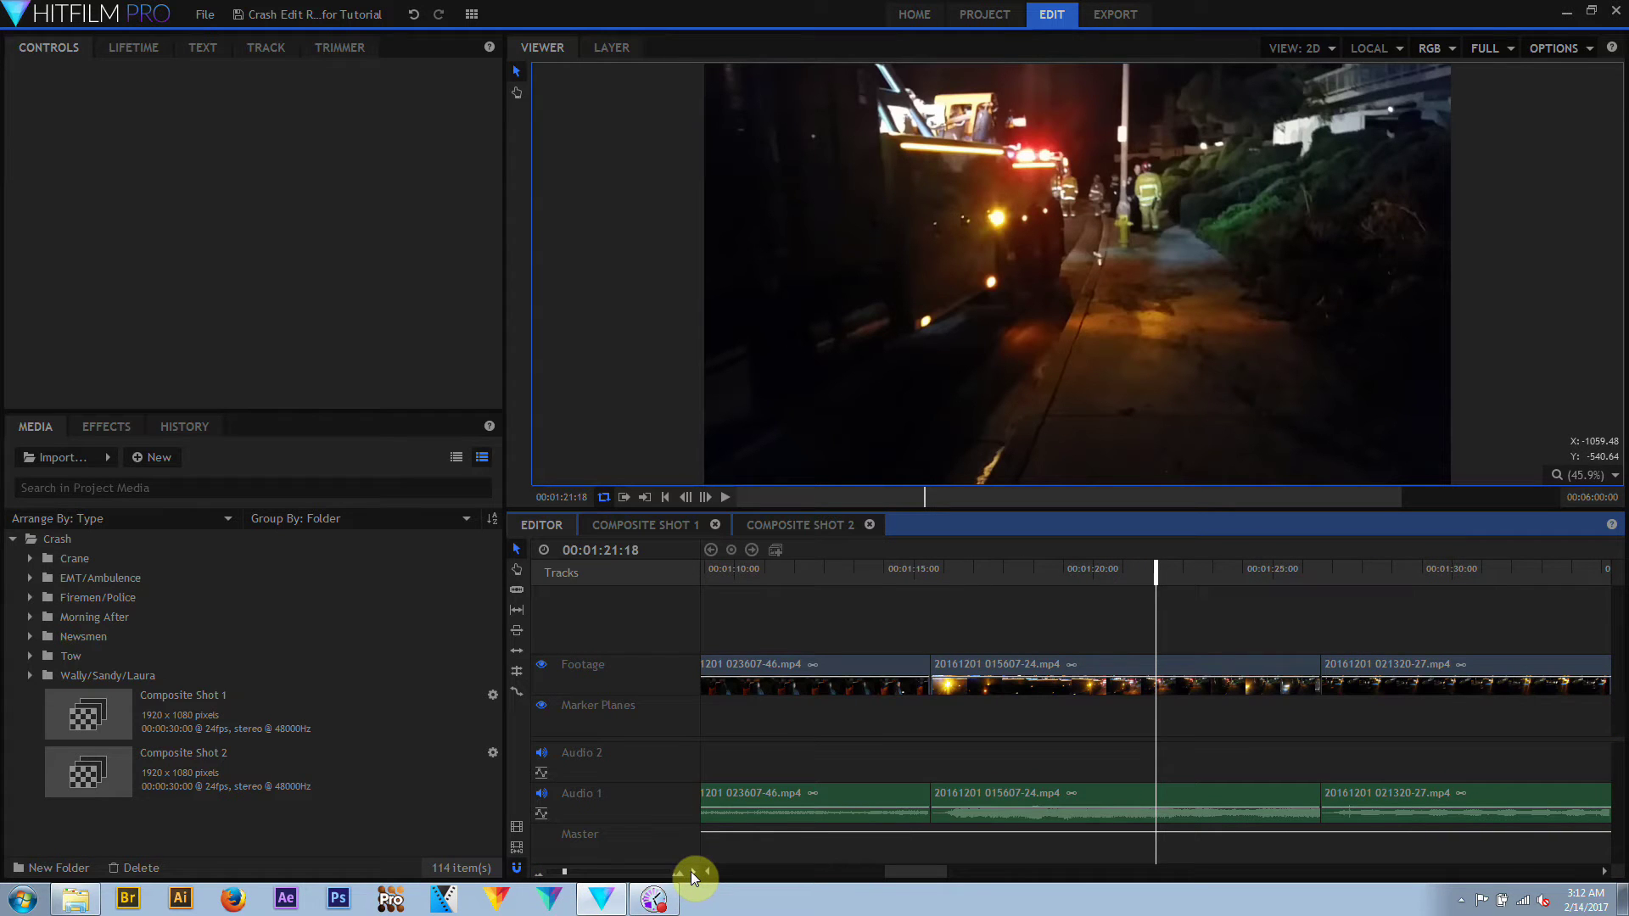
pyautogui.click(690, 872)
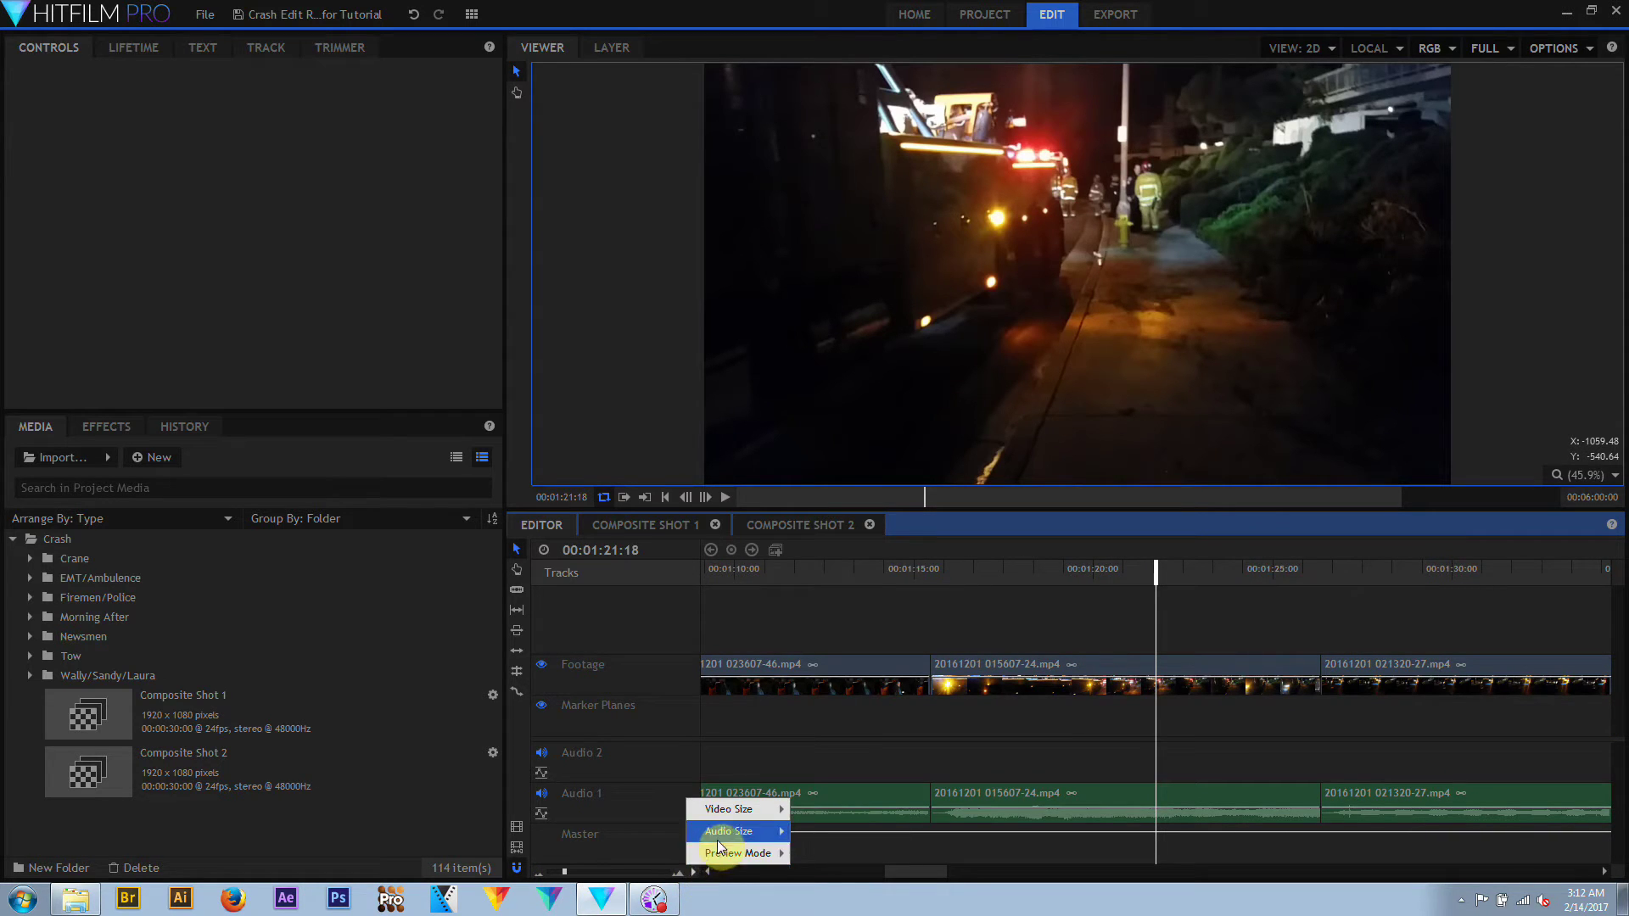
pyautogui.moveTo(716, 840)
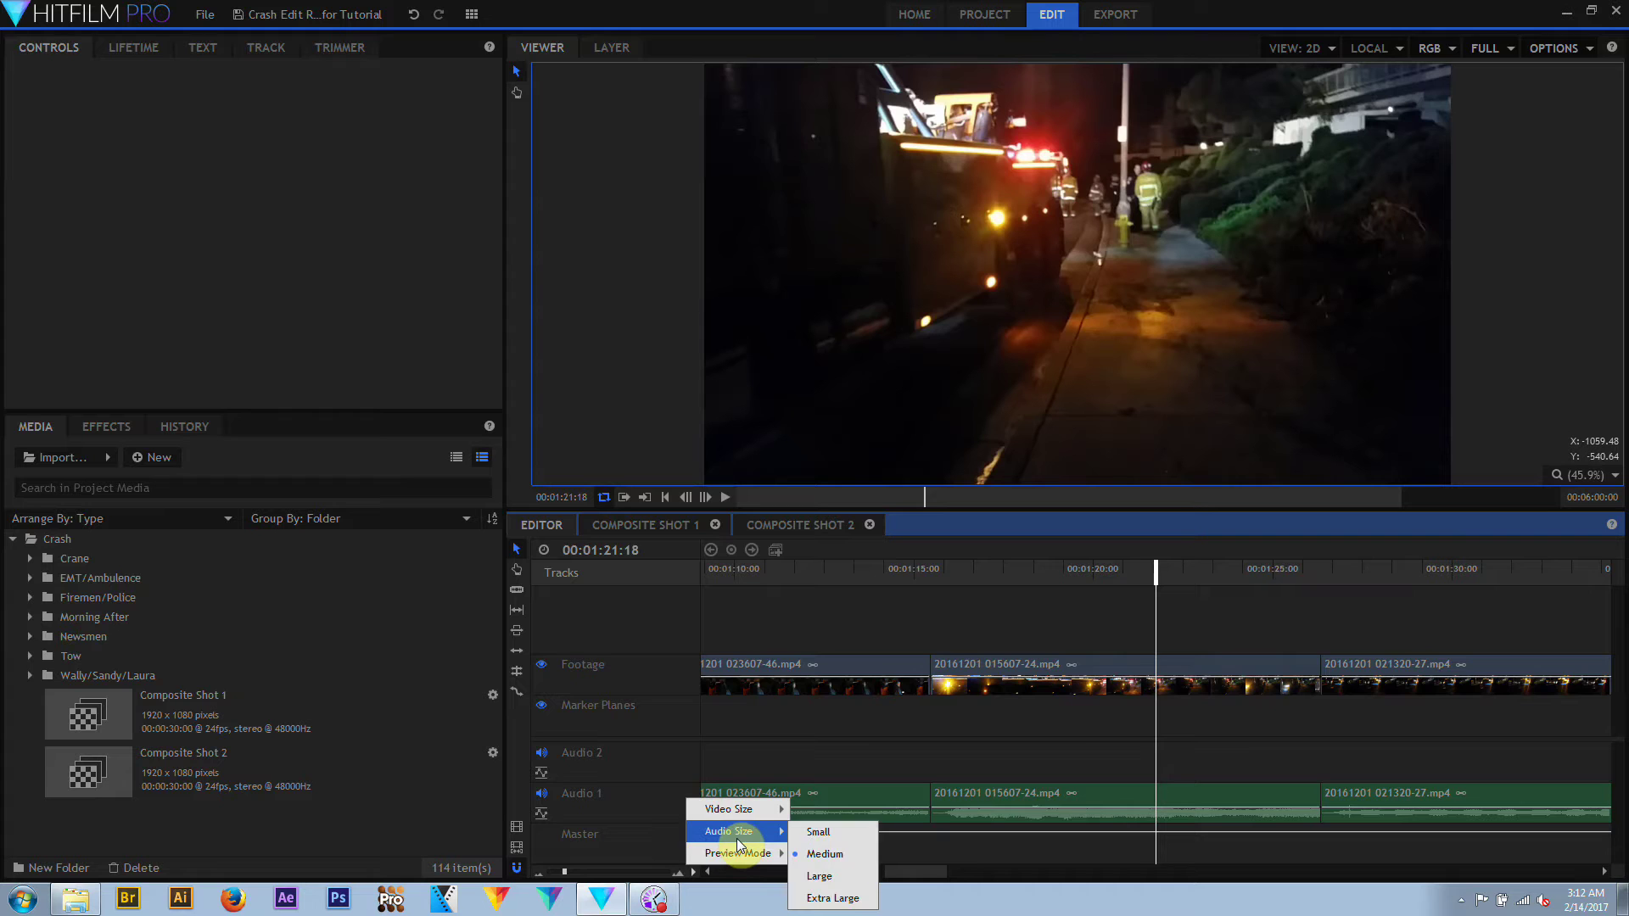
pyautogui.click(803, 828)
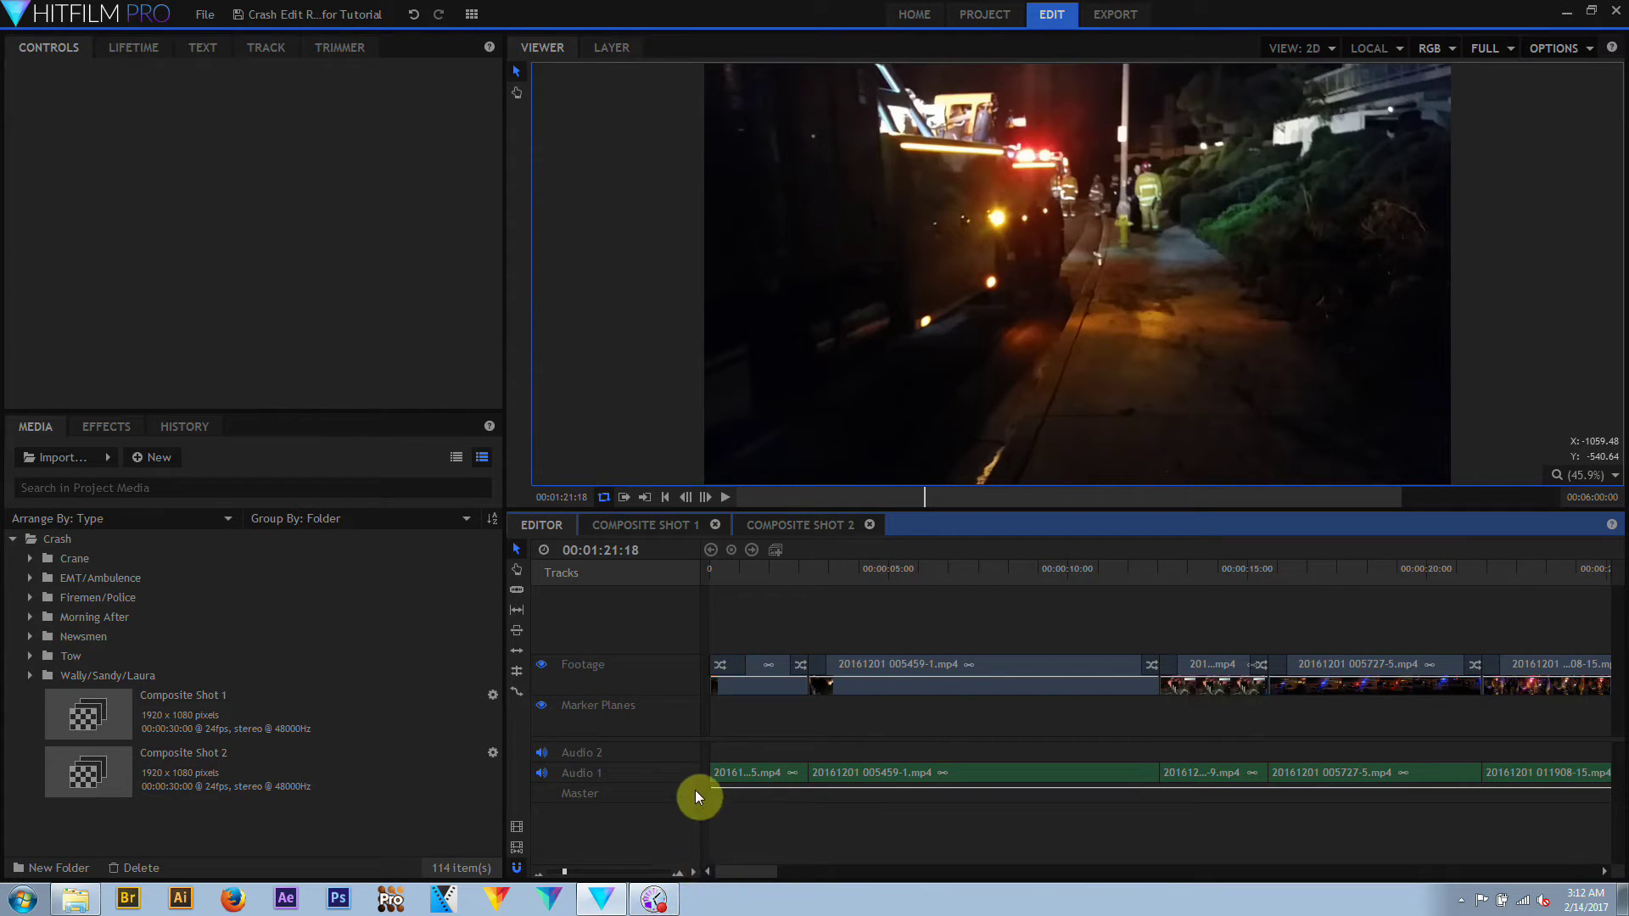
# Set the video track size in the Editor timeline to Extra Large
pyautogui.click(694, 867)
pyautogui.moveTo(737, 812)
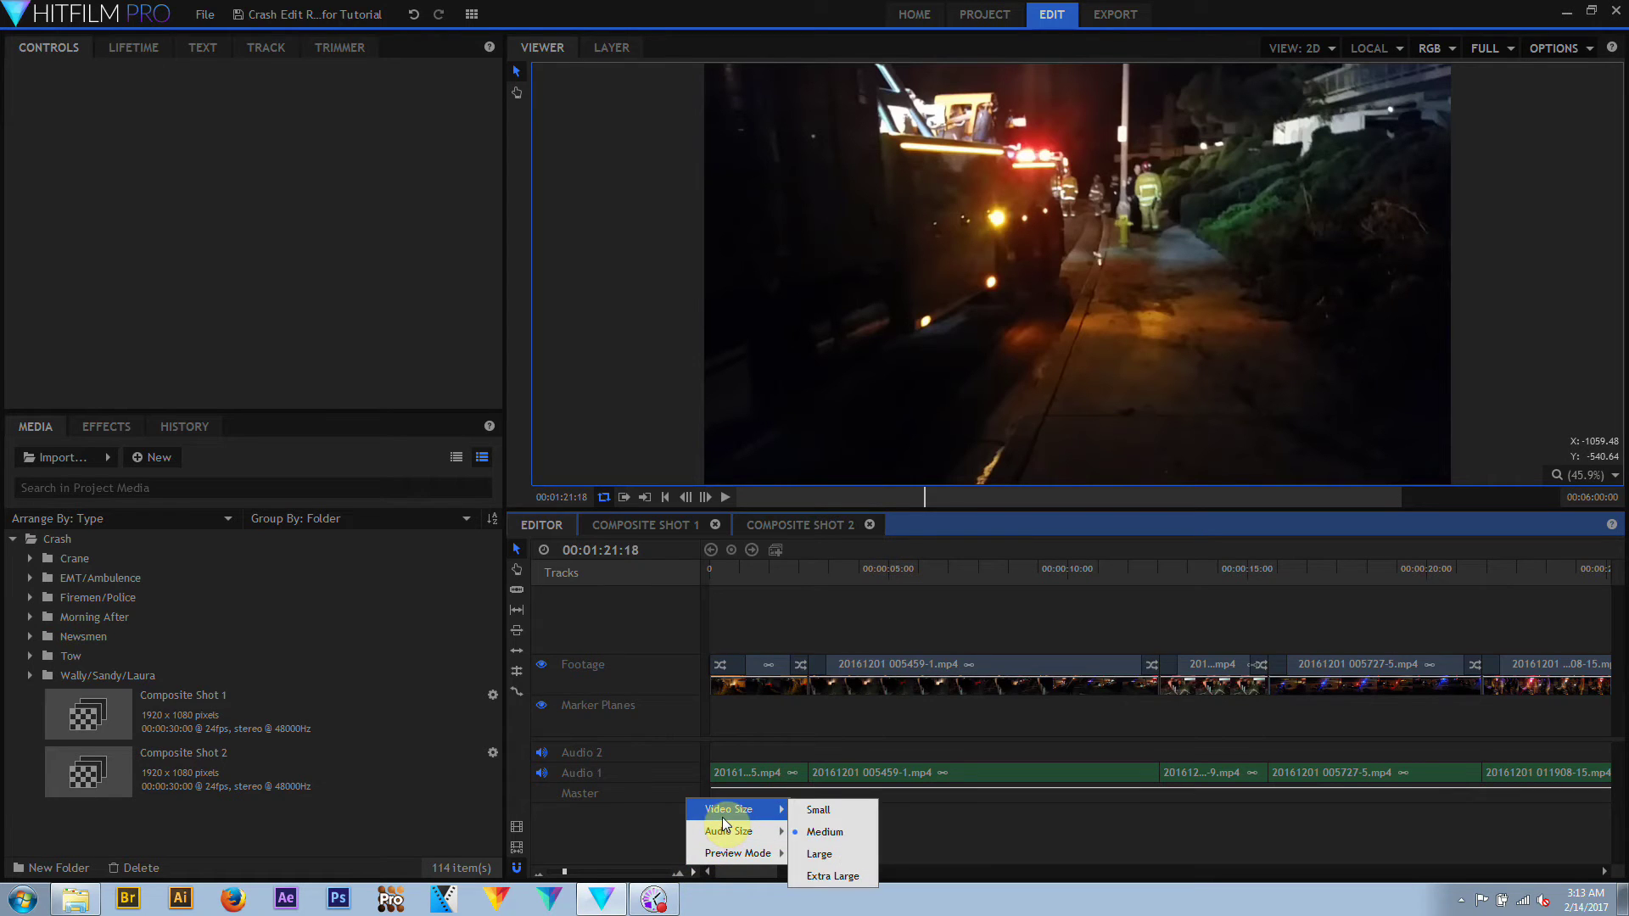
pyautogui.click(827, 876)
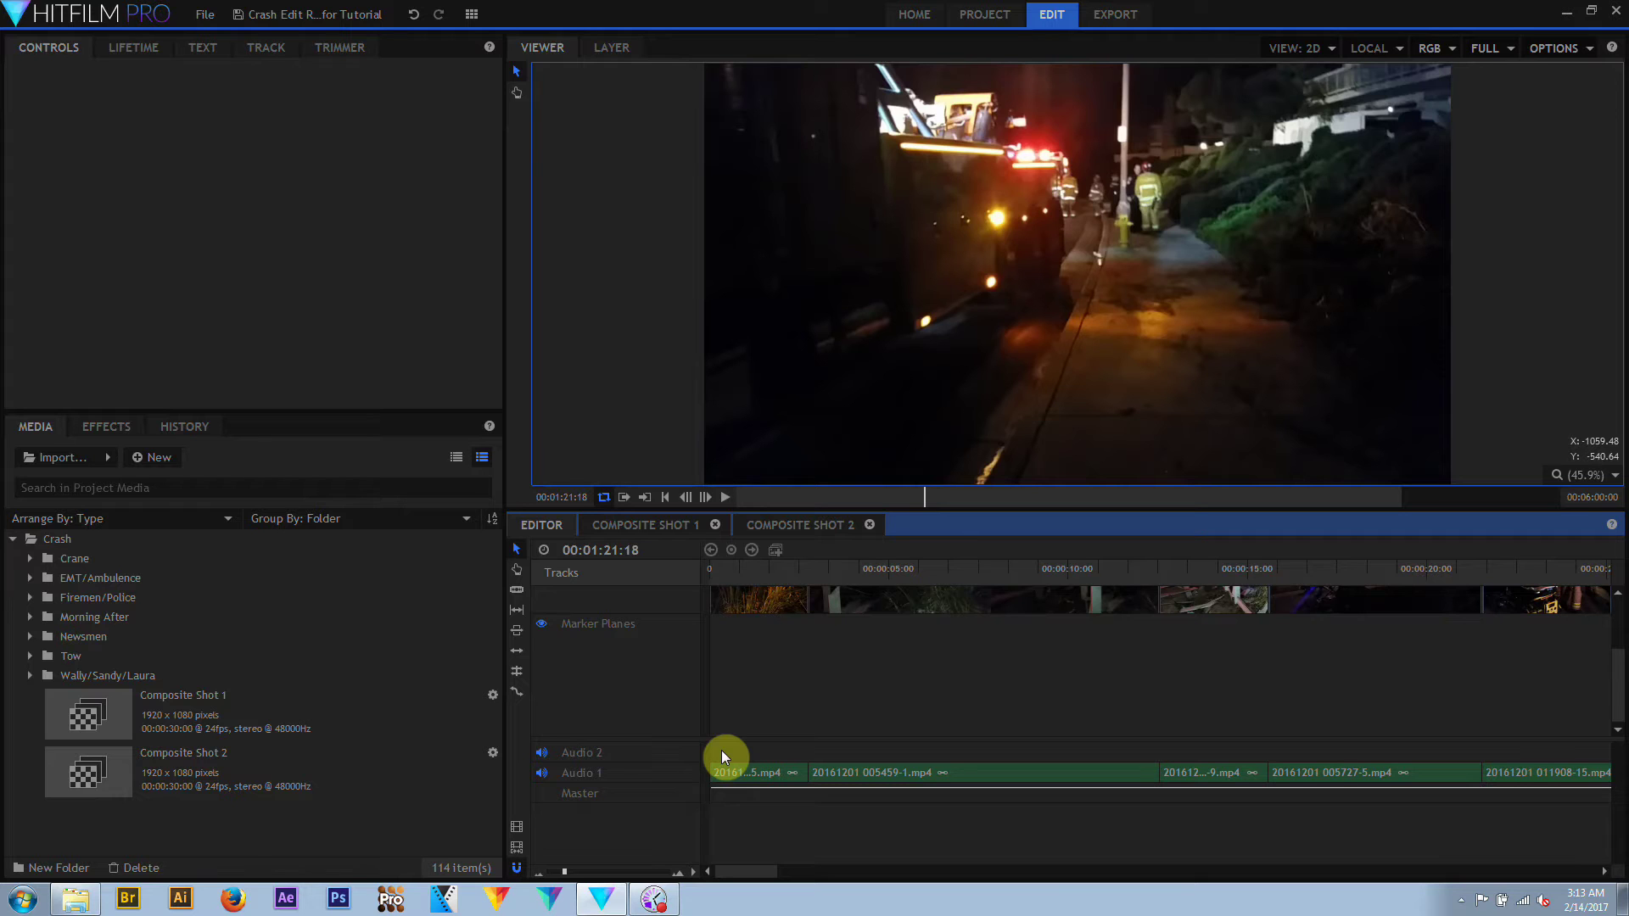
# Adjust the height split between the Viewer and the Editor so the Footage and audio tracks fit in the timeline
pyautogui.moveTo(1055, 509); pyautogui.dragTo(1054, 521)
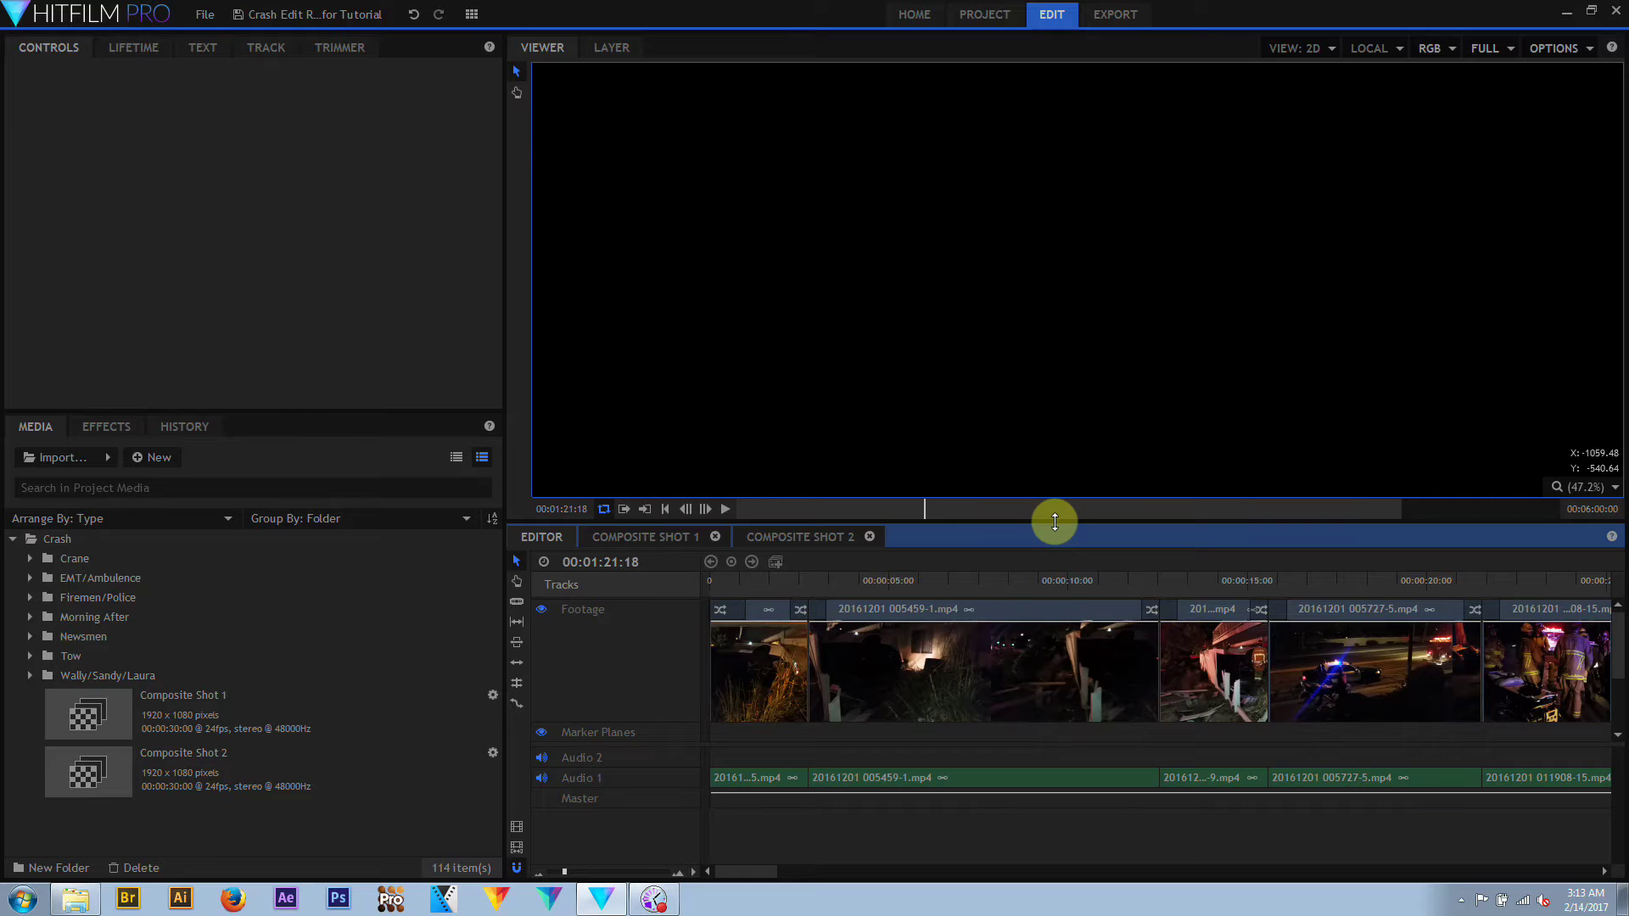
pyautogui.moveTo(1054, 521); pyautogui.dragTo(1075, 335)
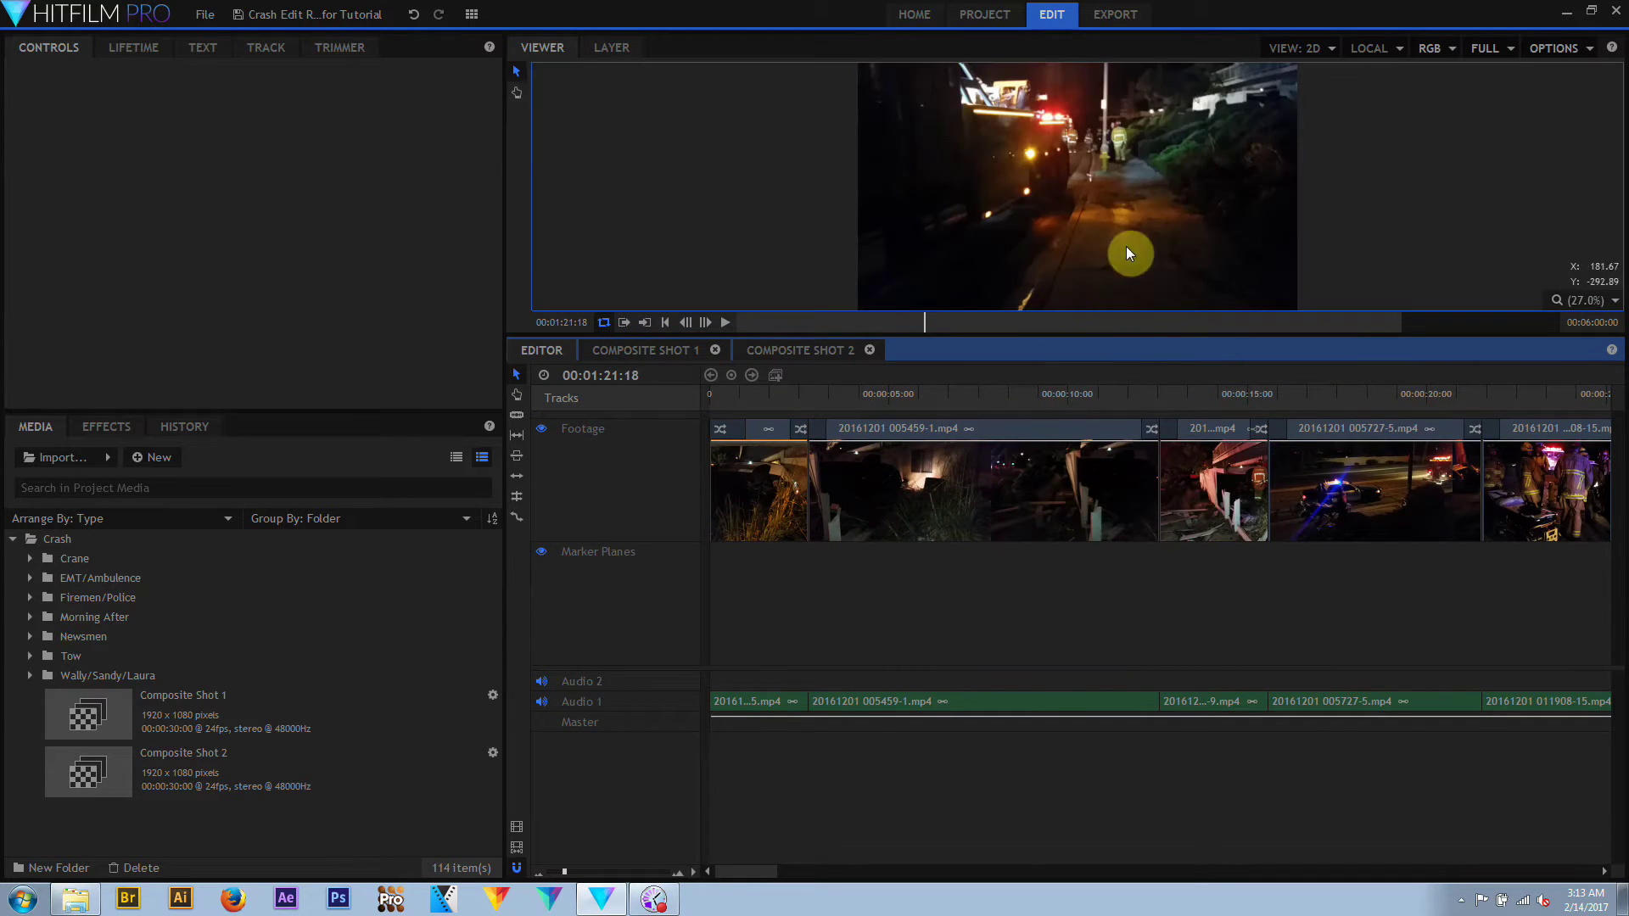
pyautogui.moveTo(1049, 336); pyautogui.dragTo(1033, 485)
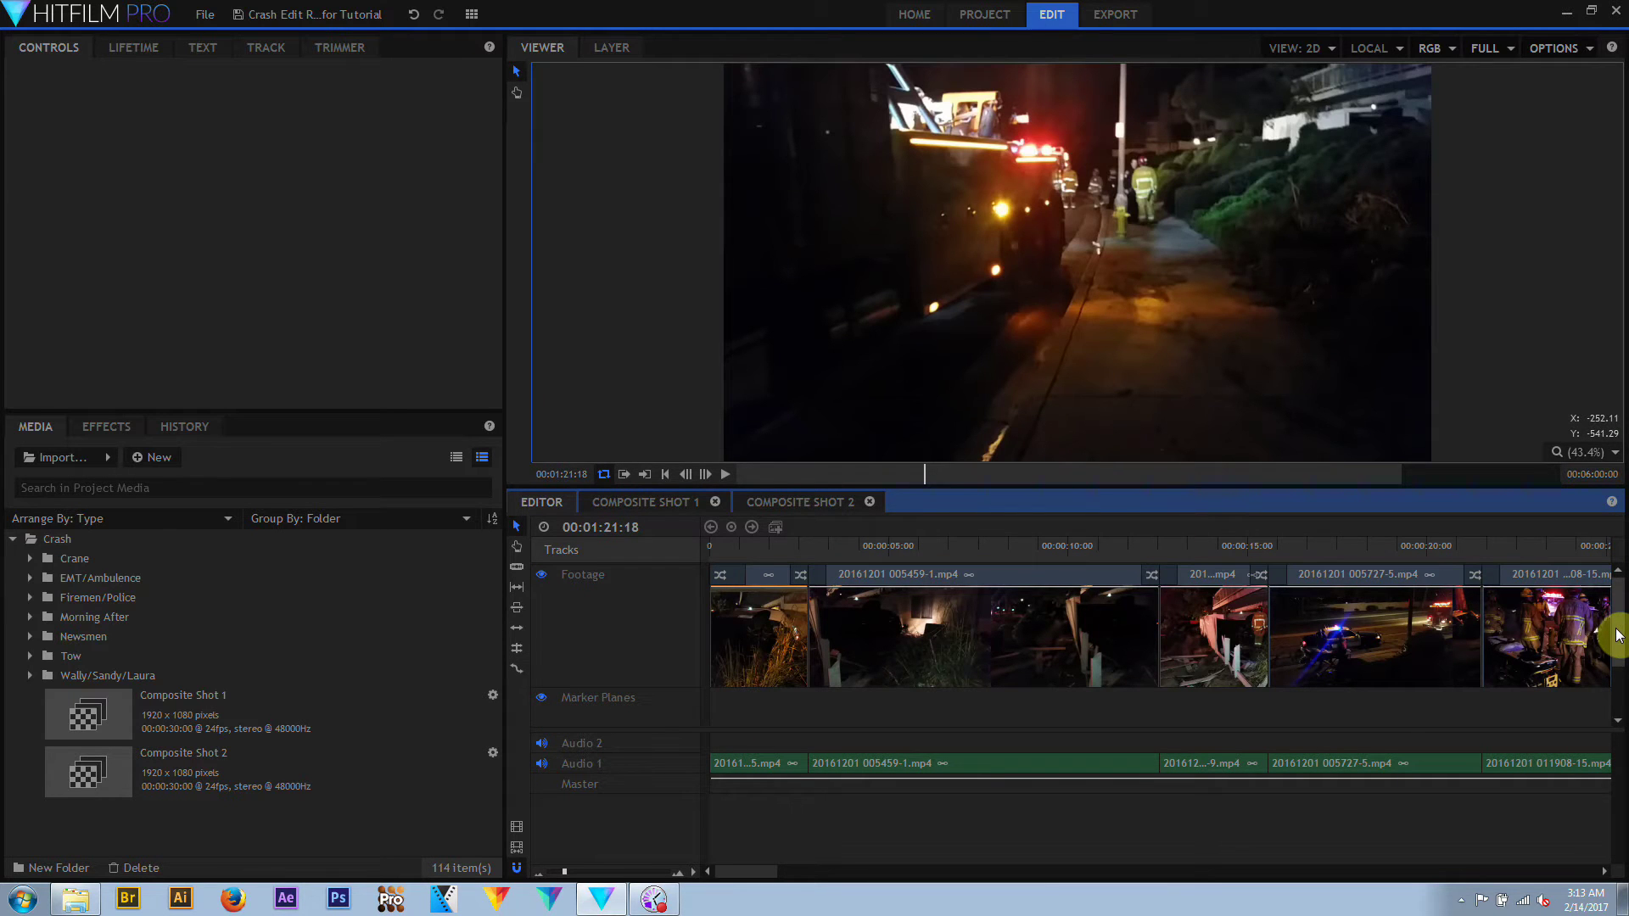
# Set the Editor timeline's clip preview mode to Start/End
pyautogui.scroll(-1, 1621, 649)
pyautogui.moveTo(1620, 643); pyautogui.dragTo(1621, 585)
pyautogui.moveTo(767, 872); pyautogui.dragTo(916, 872)
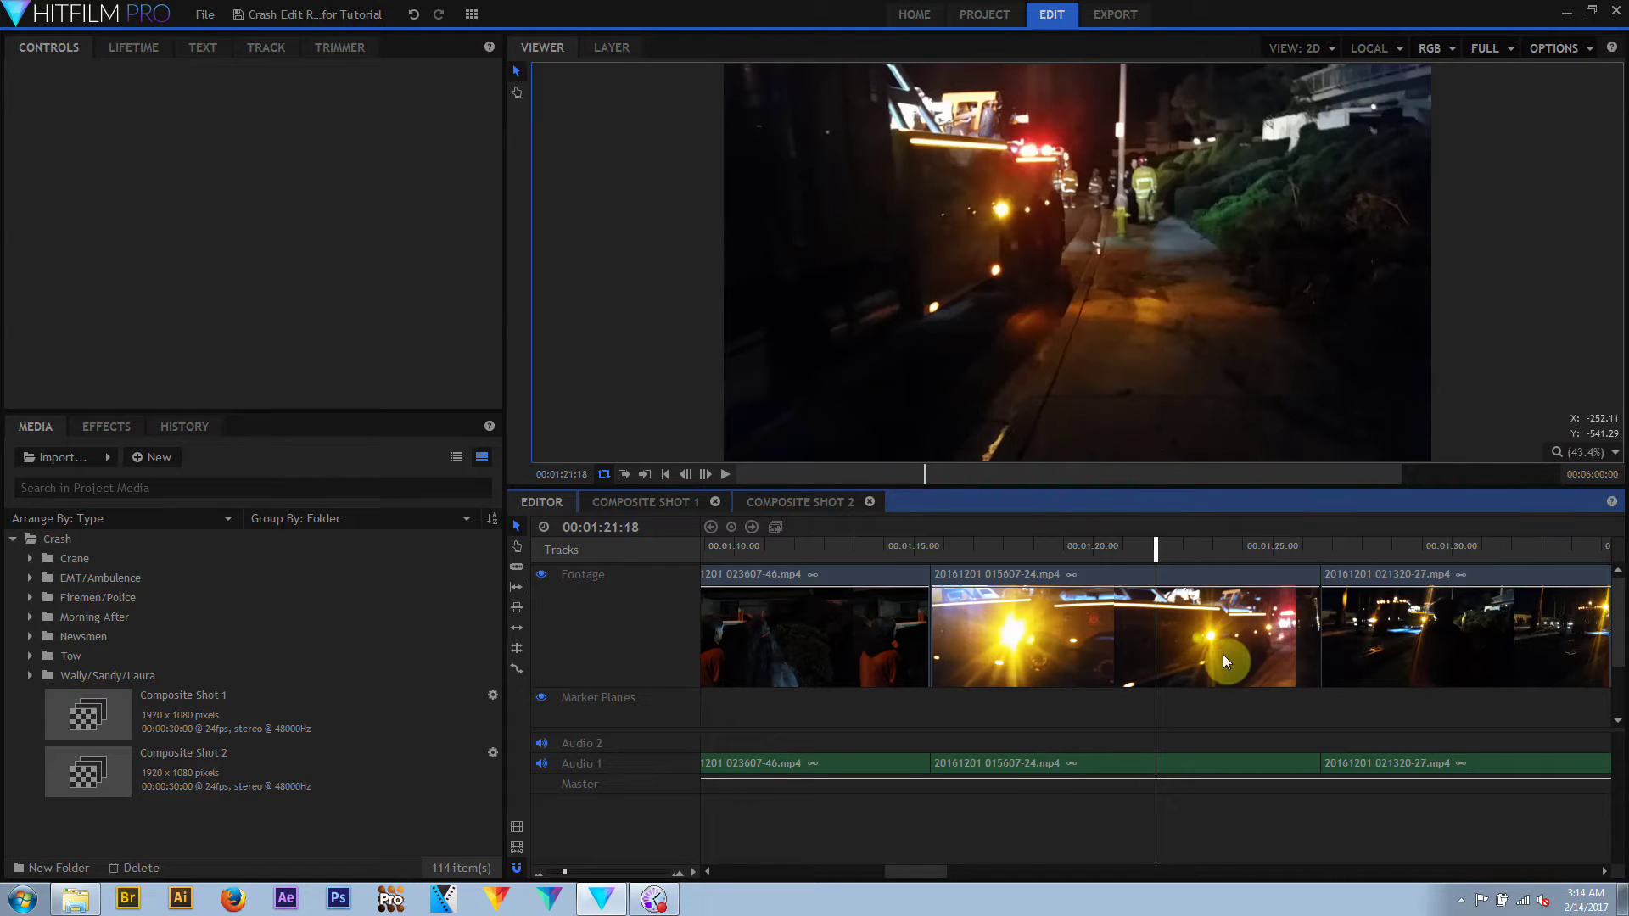
pyautogui.click(694, 868)
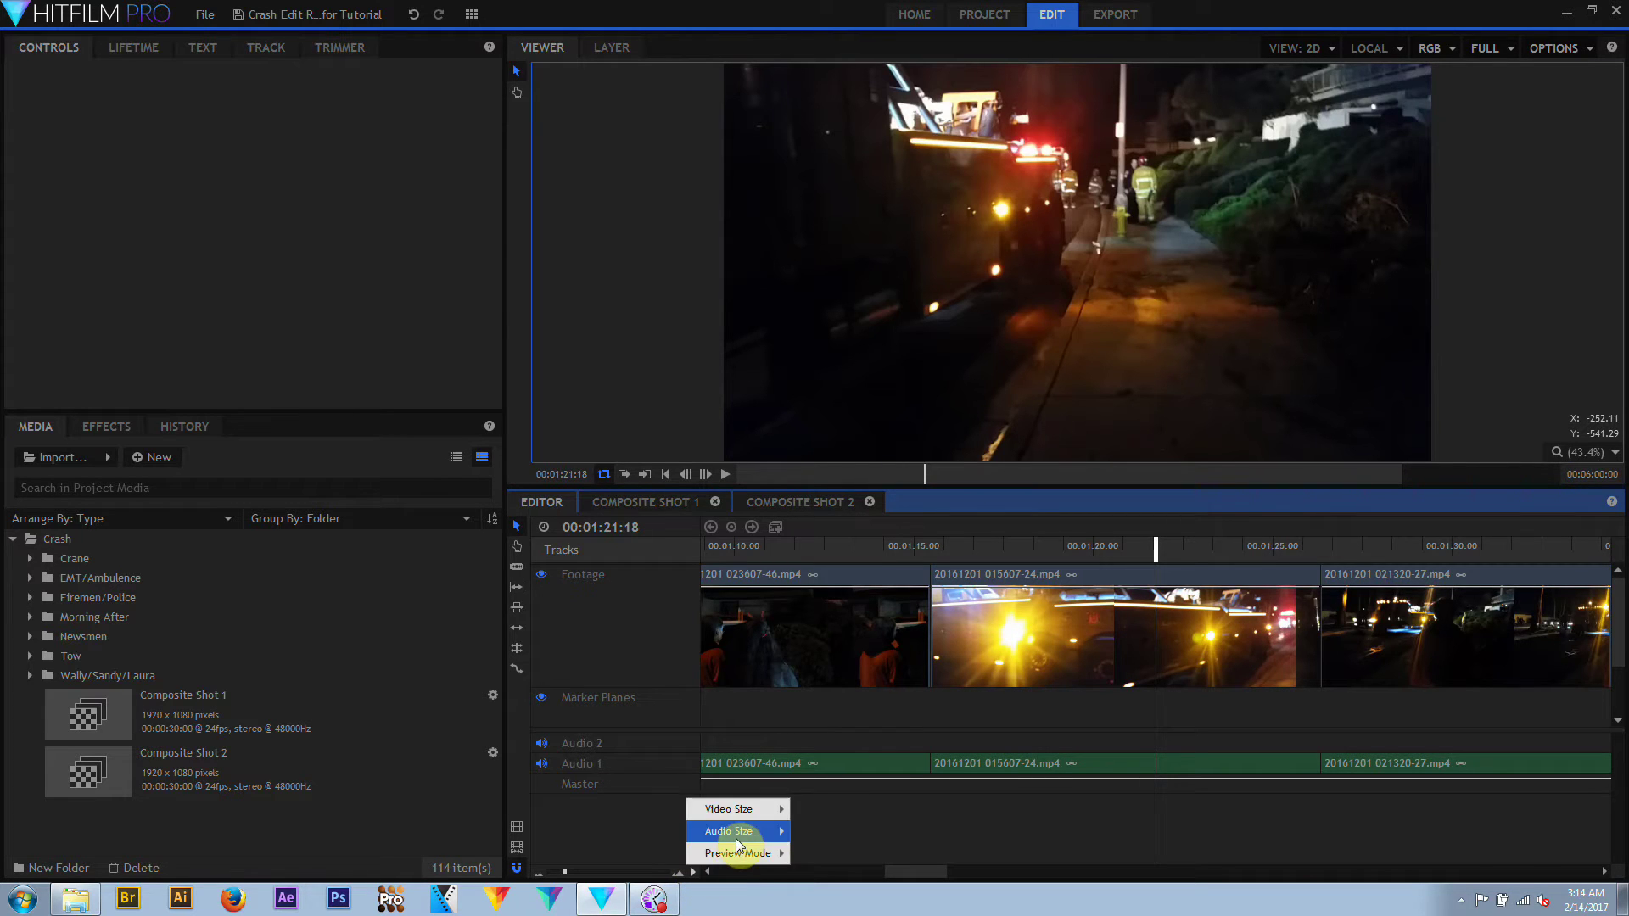
pyautogui.moveTo(750, 808)
pyautogui.moveTo(750, 854)
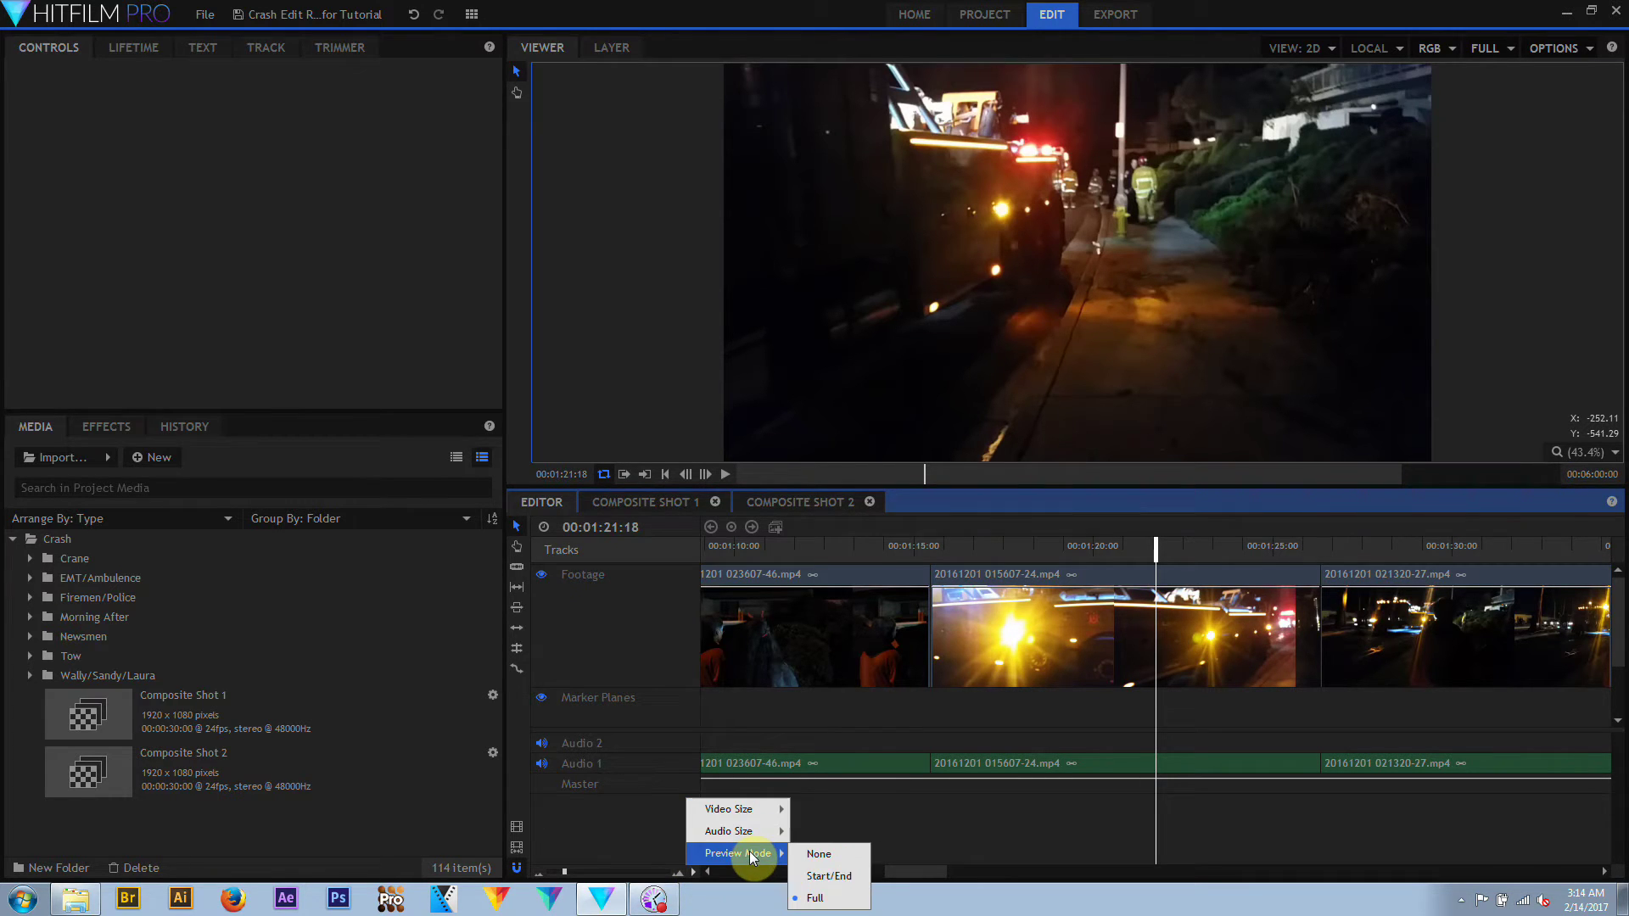
pyautogui.click(829, 876)
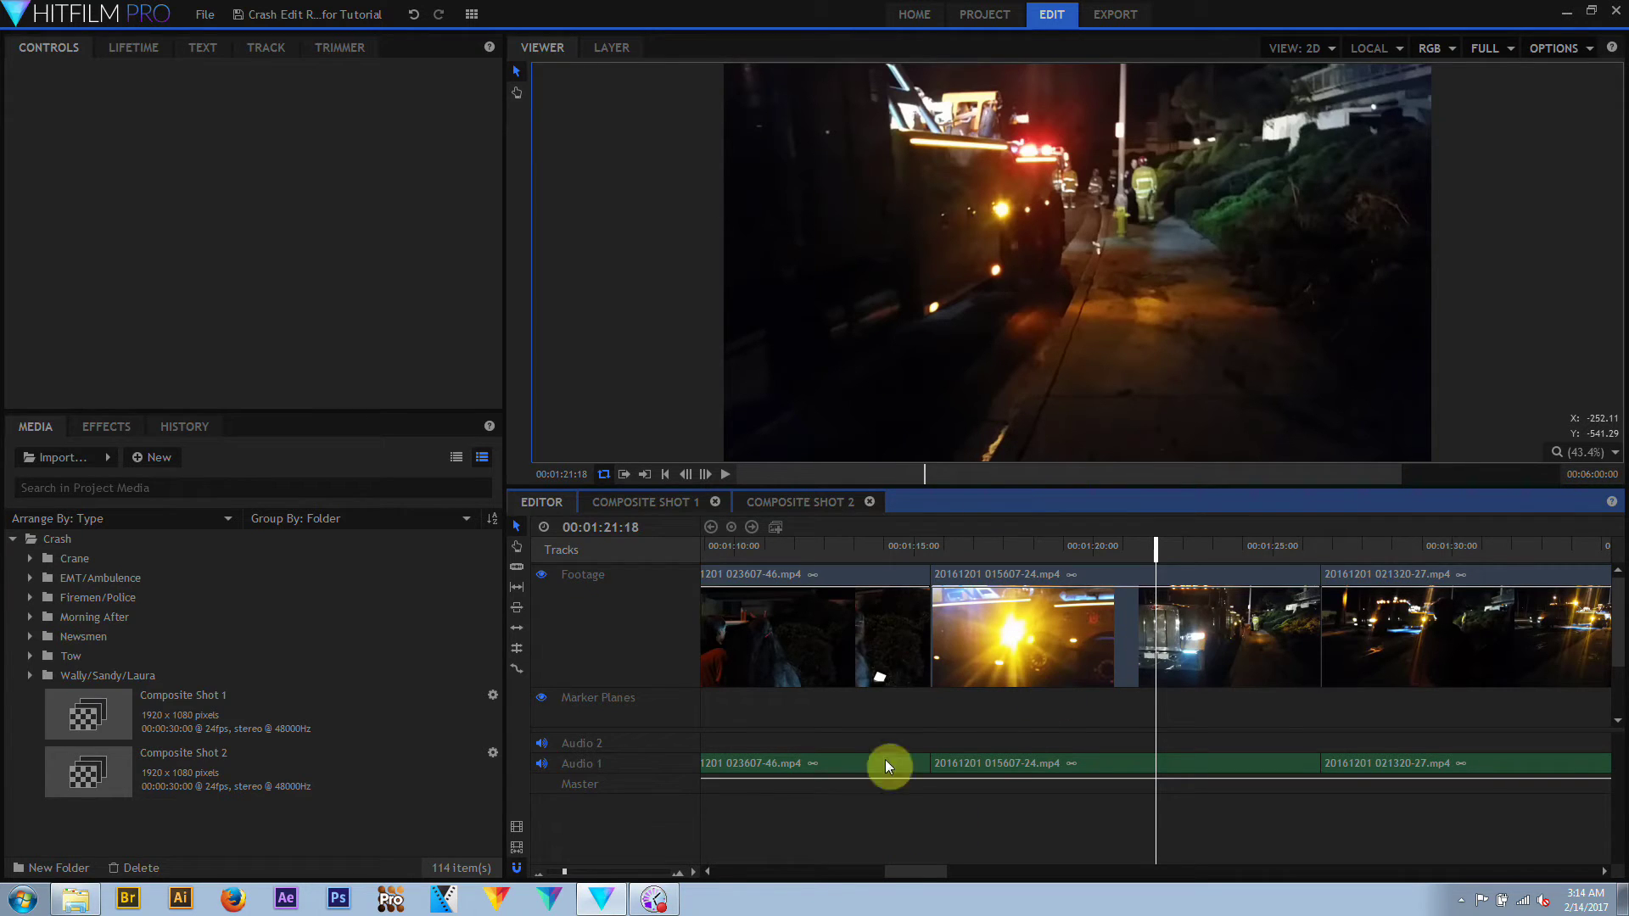
# Switch the timeline's clip preview mode to None and back to Start/End
pyautogui.click(692, 871)
pyautogui.moveTo(730, 860)
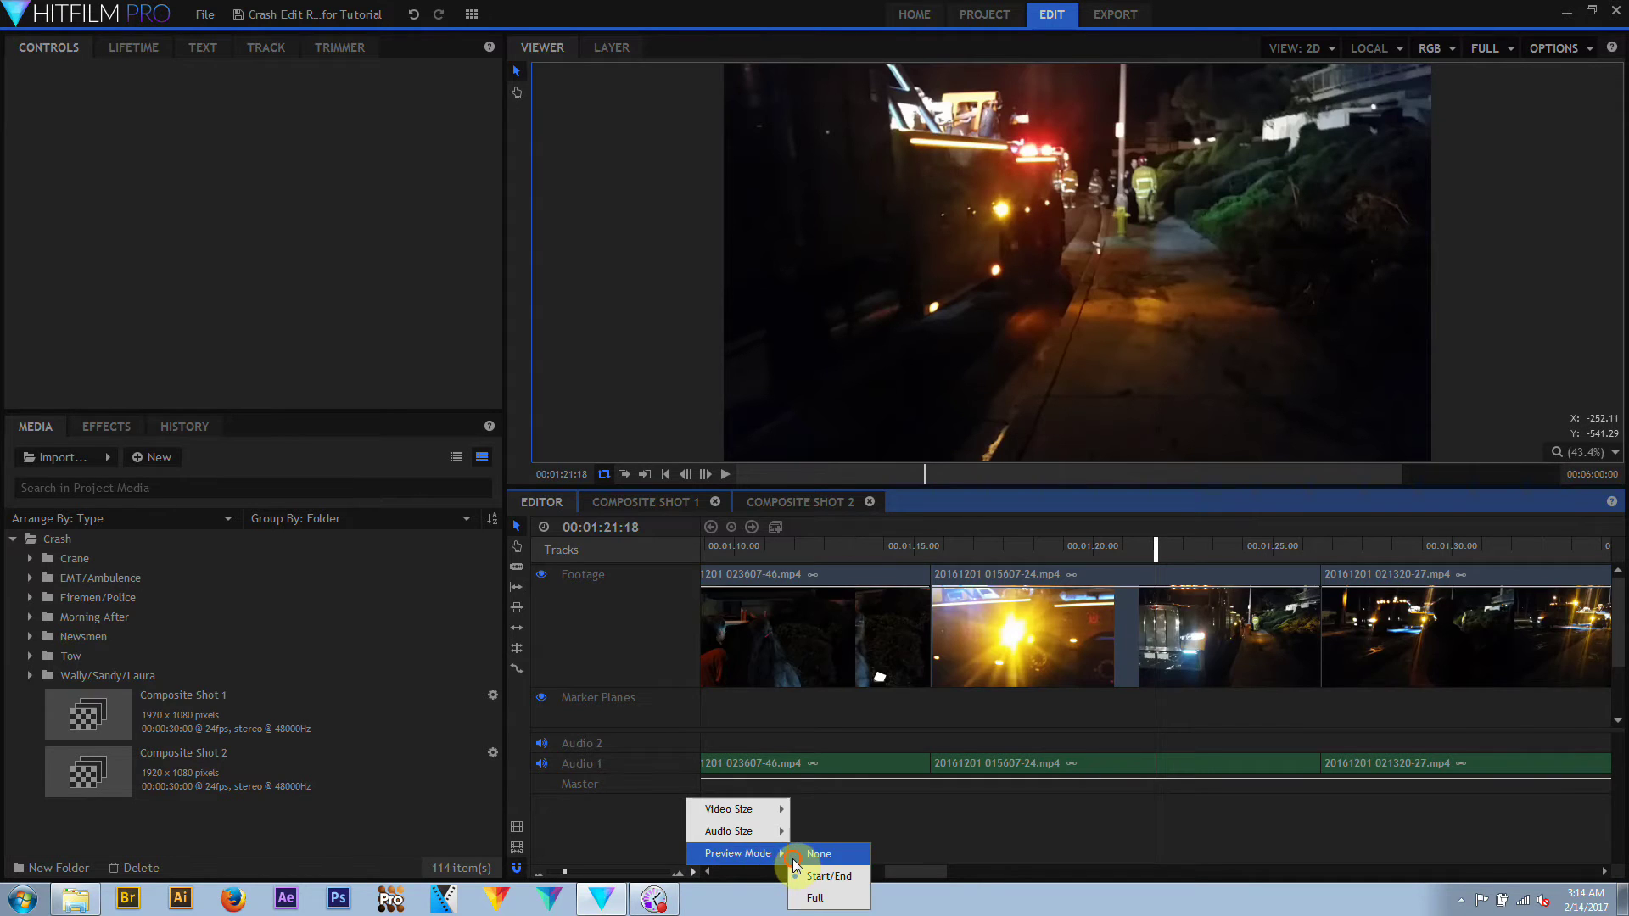
pyautogui.click(815, 854)
pyautogui.click(694, 871)
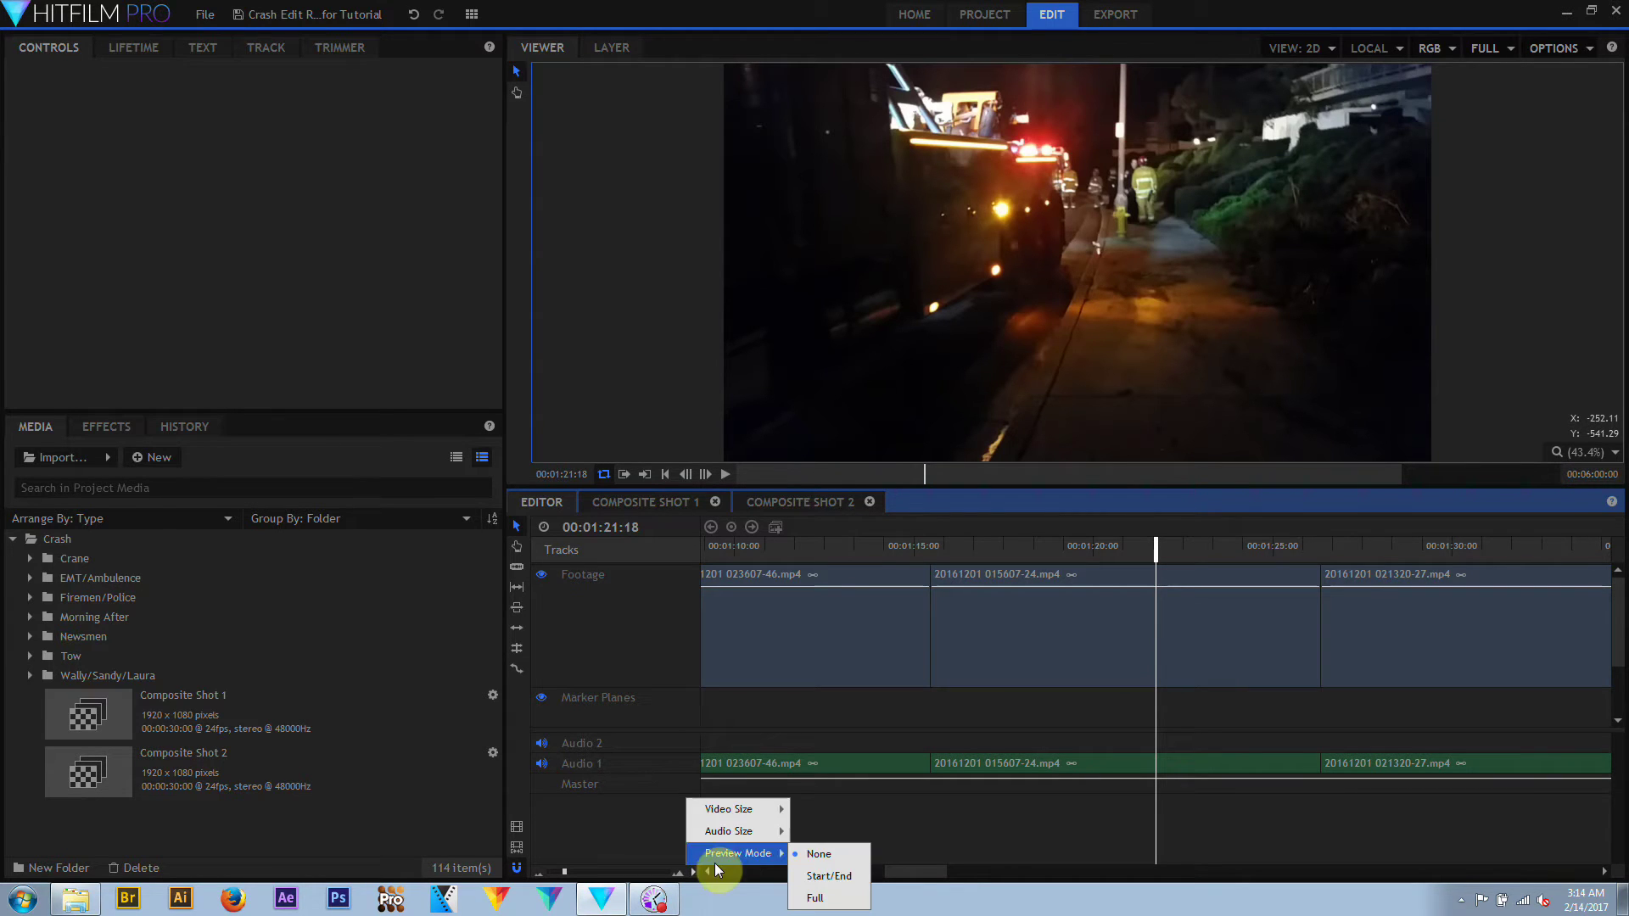
pyautogui.click(842, 875)
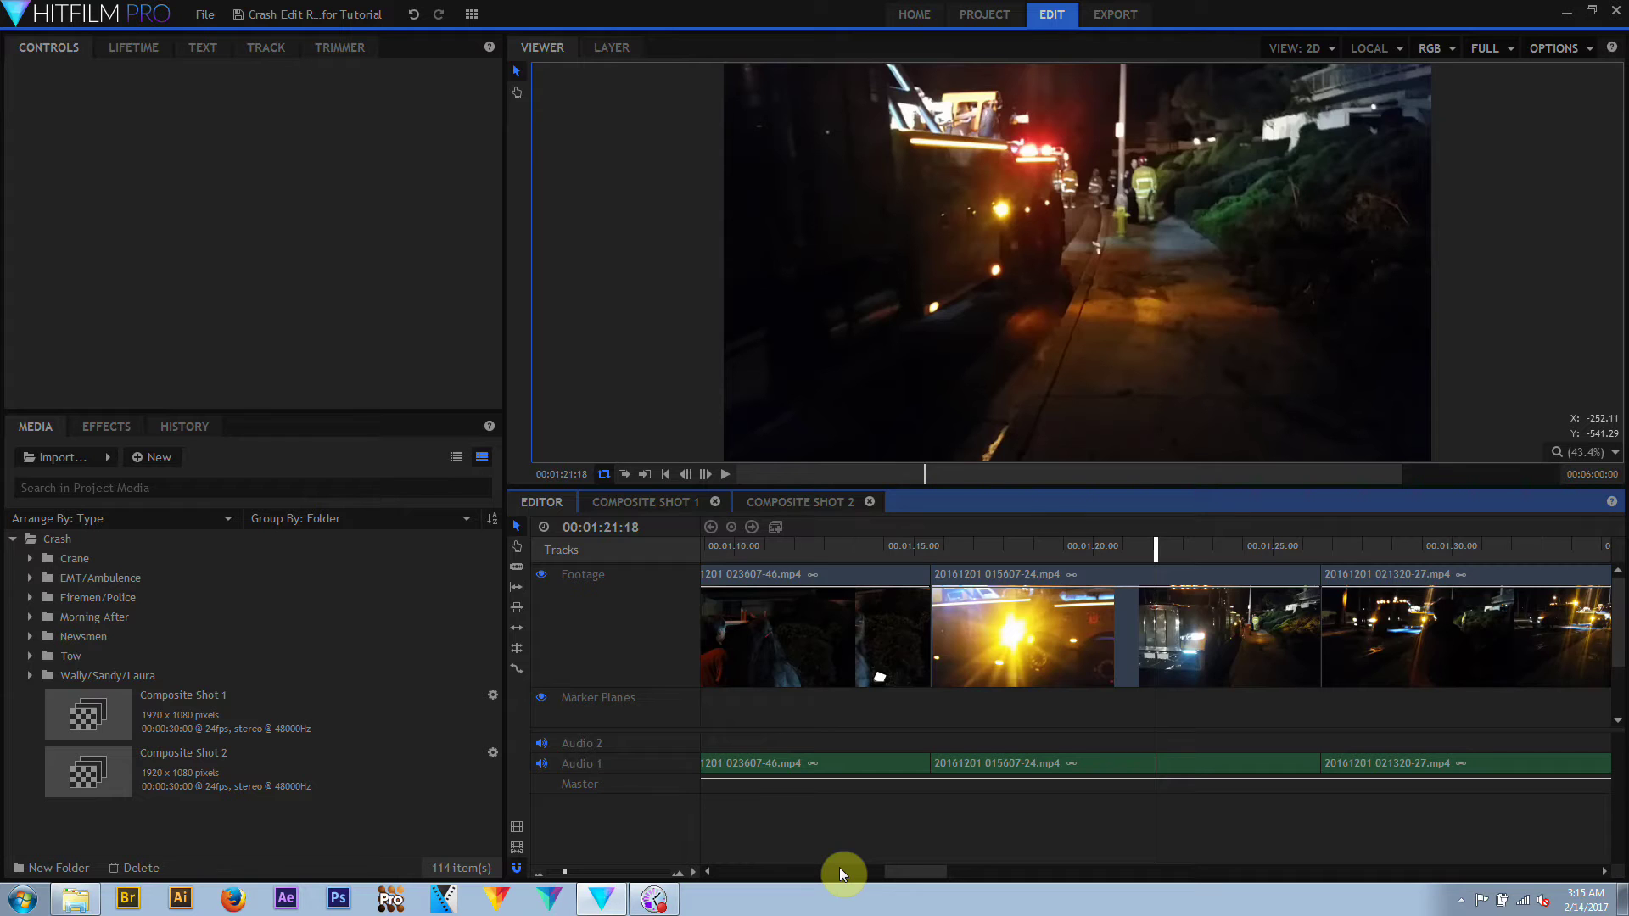
# Reduce the video track size in the Editor timeline to Medium
pyautogui.rightClick(694, 873)
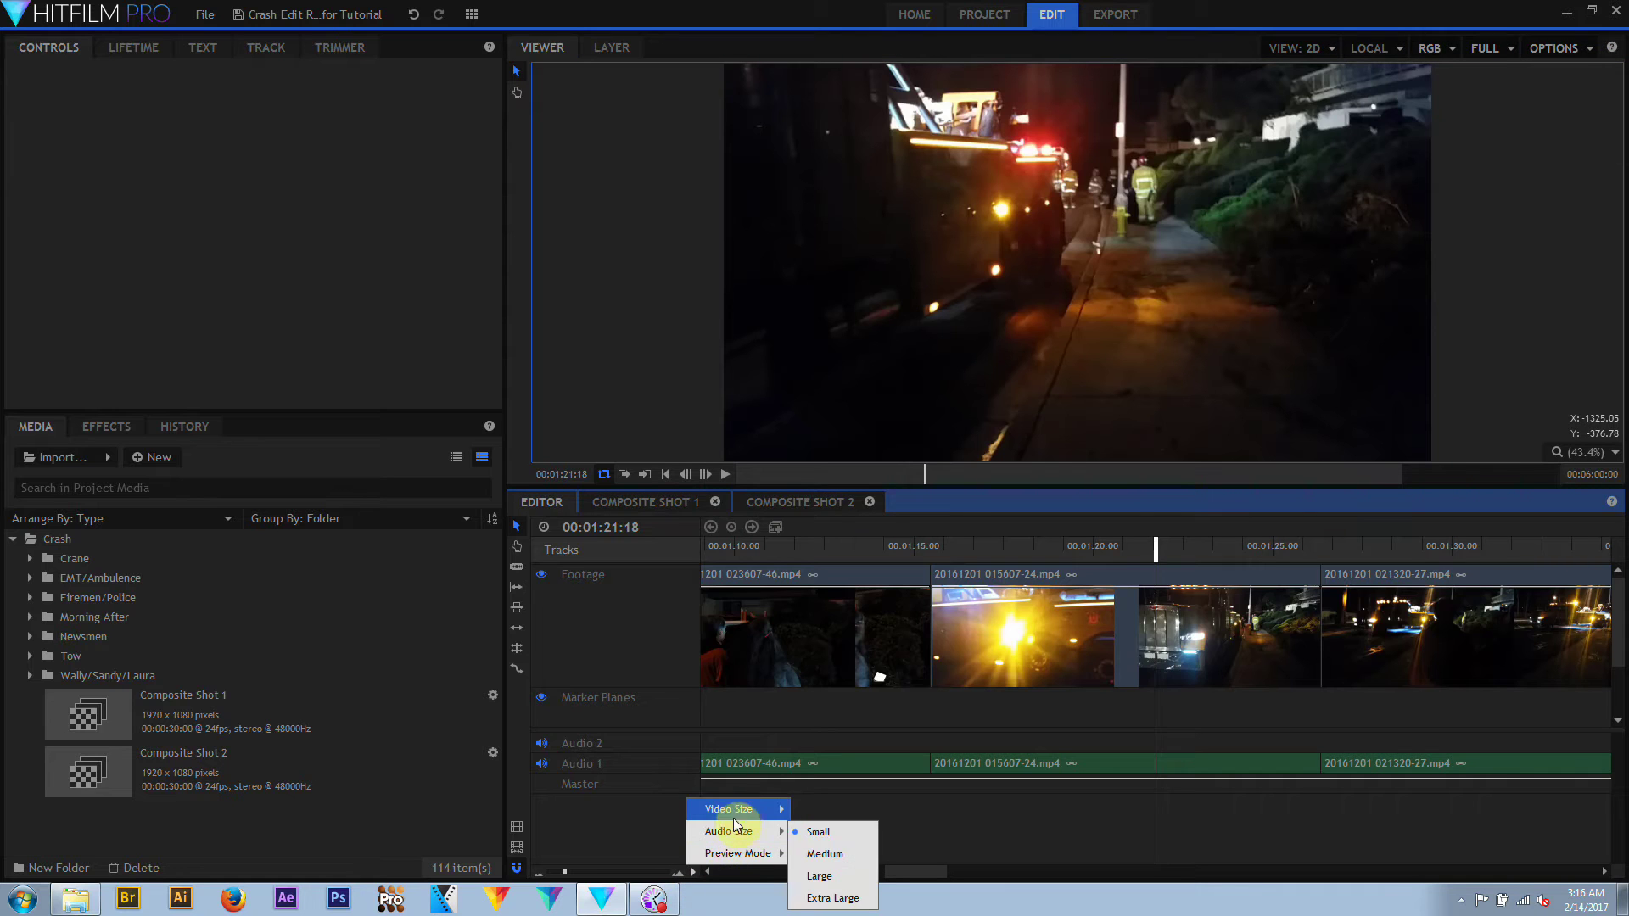
pyautogui.click(830, 827)
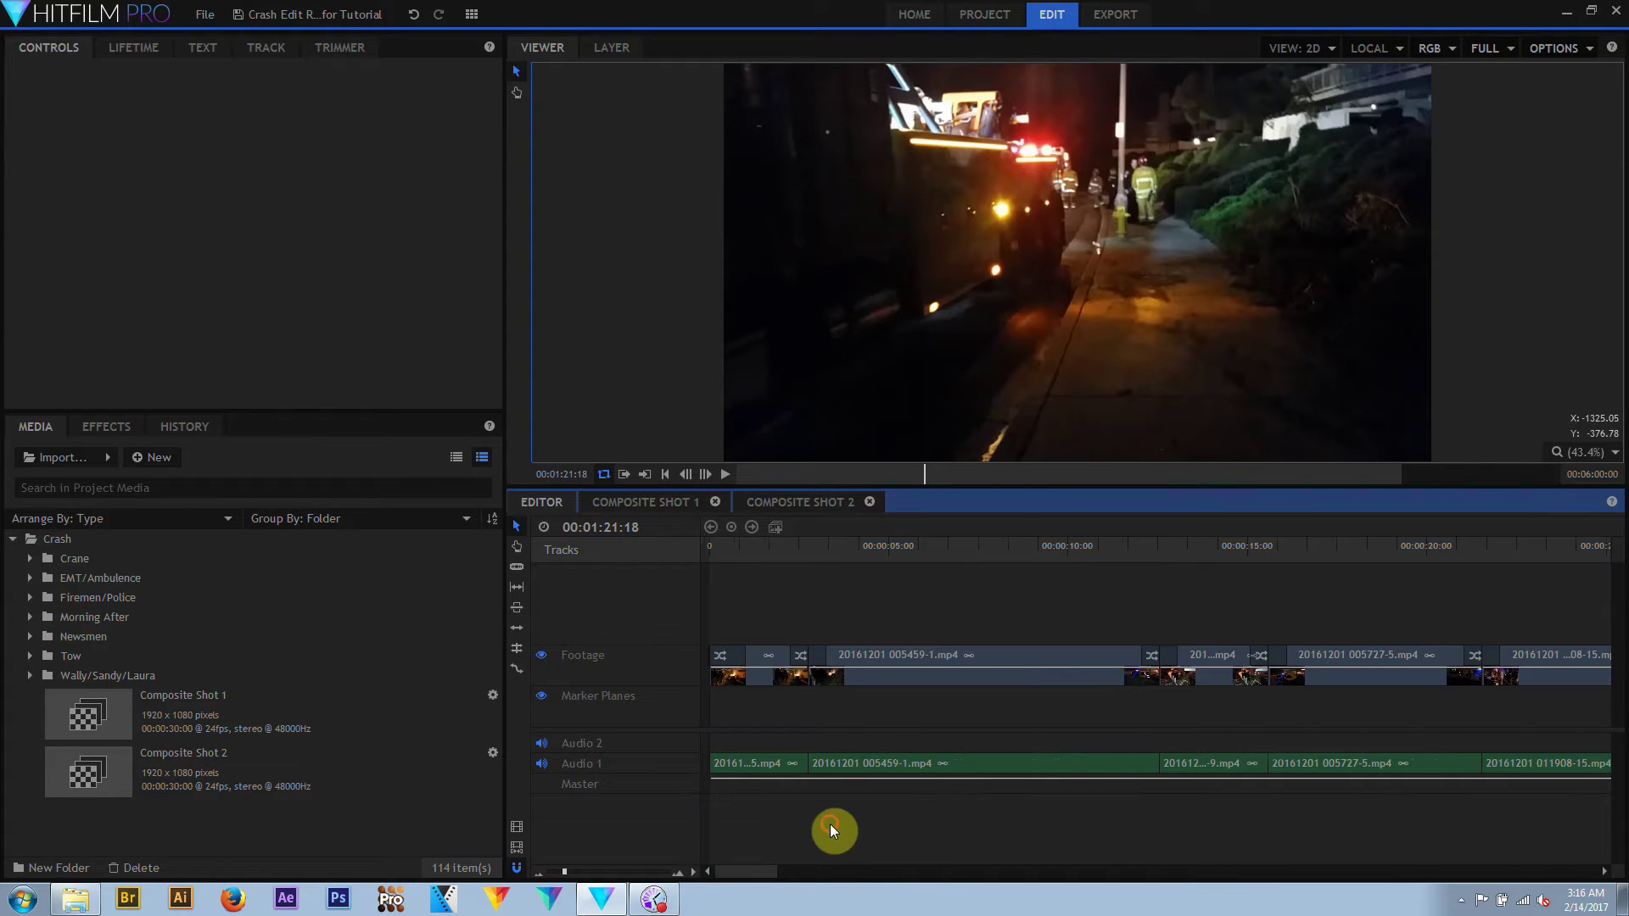
pyautogui.rightClick(696, 873)
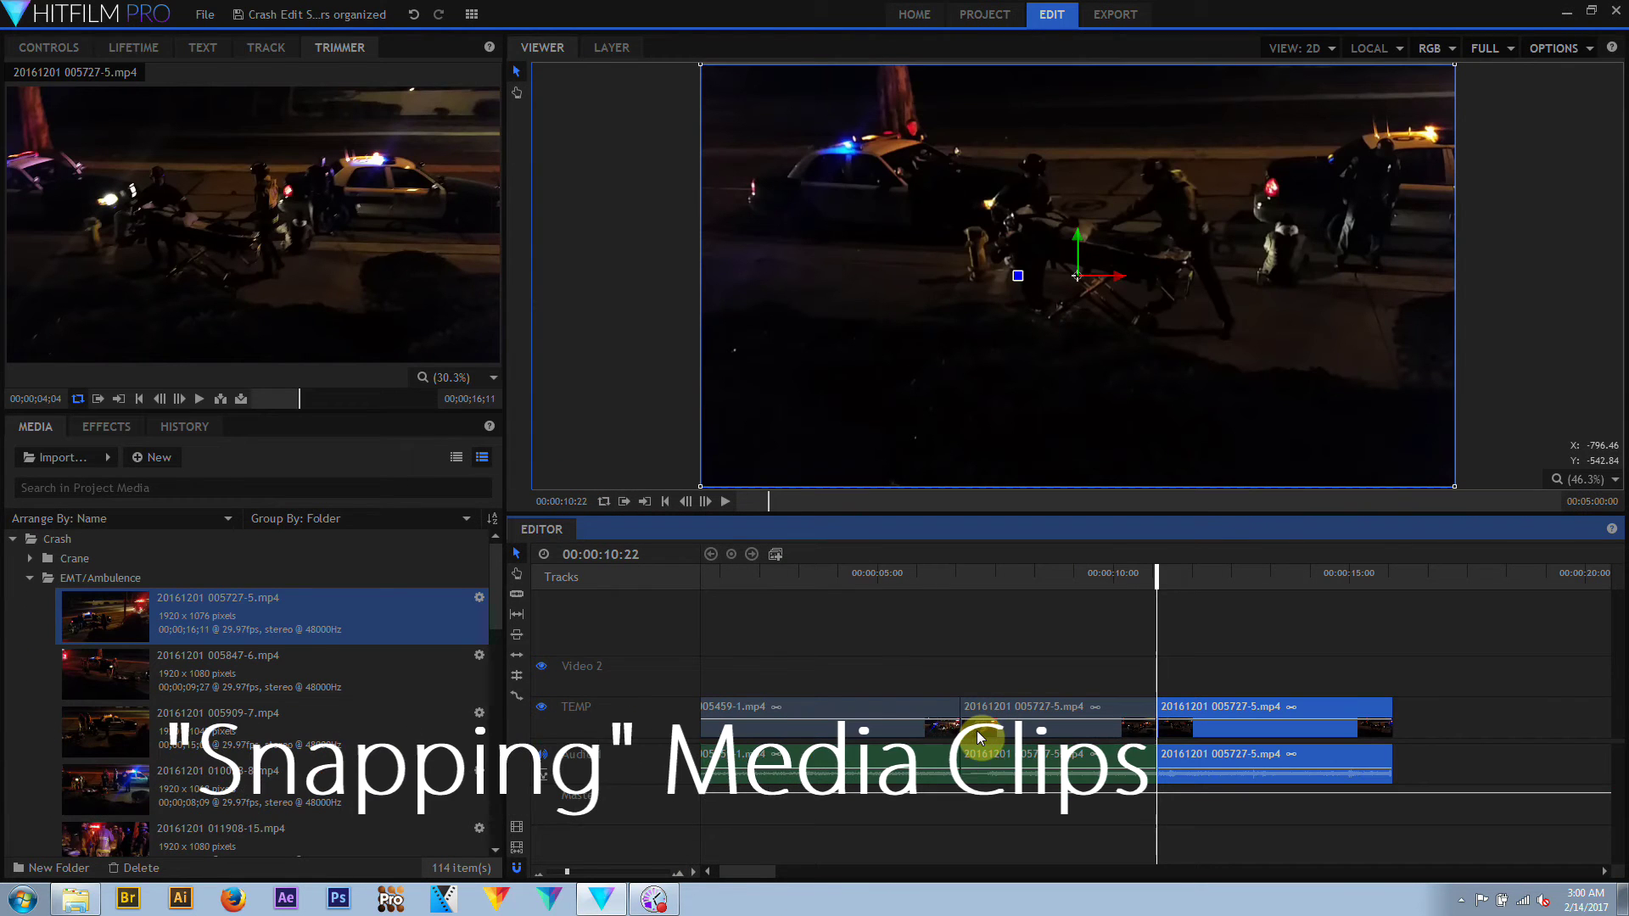
pyautogui.click(516, 870)
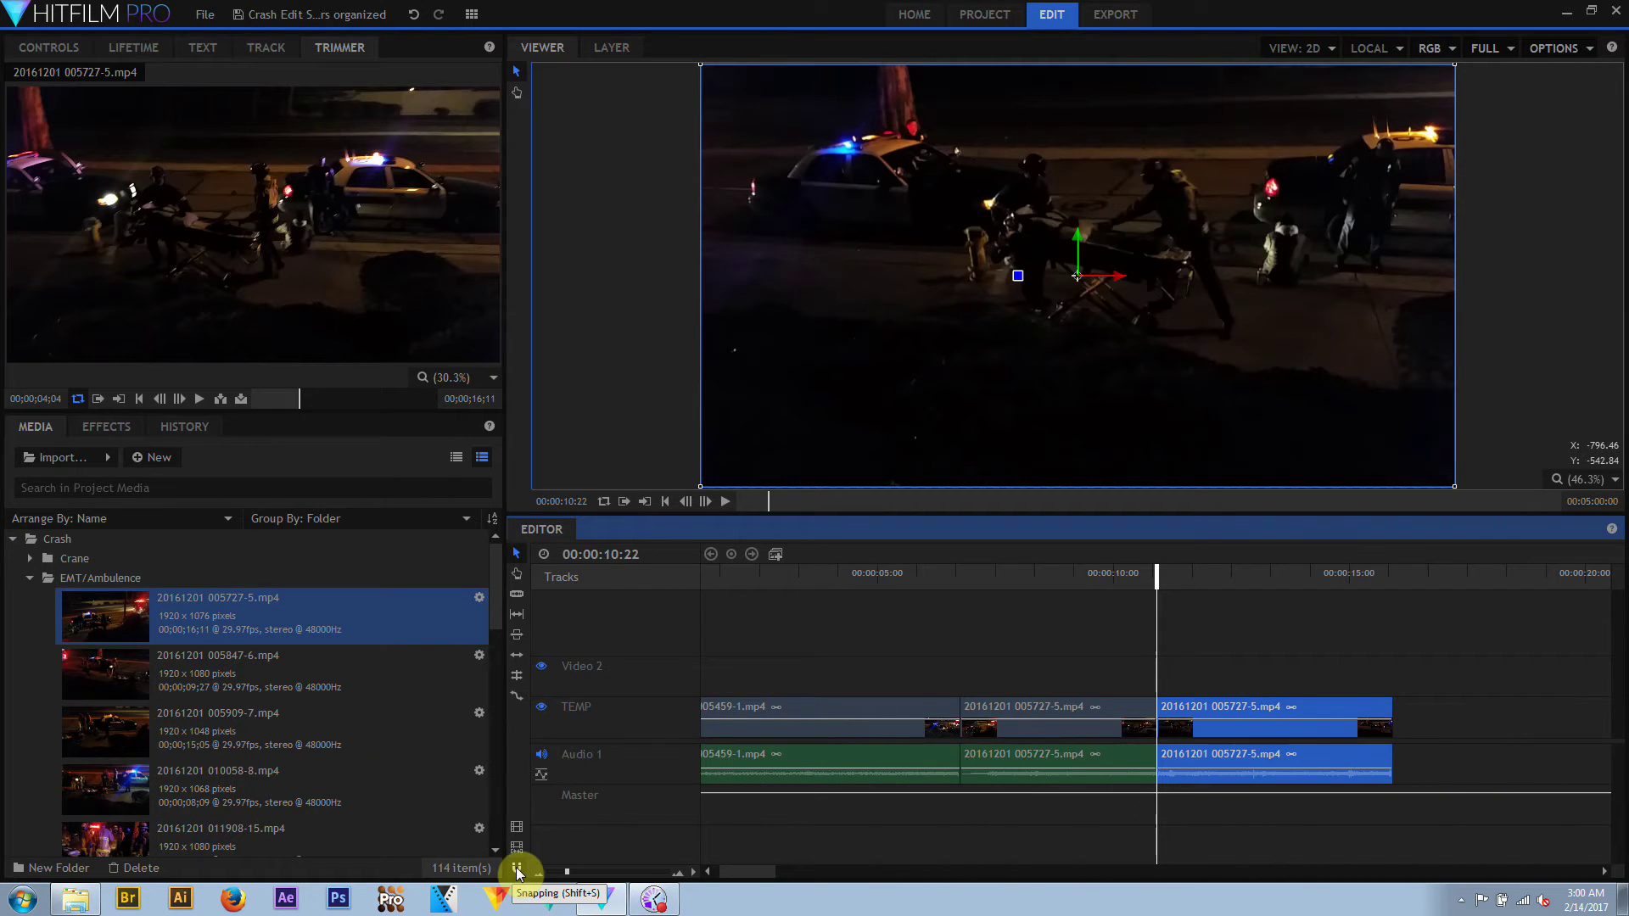
pyautogui.moveTo(476, 625); pyautogui.dragTo(1161, 693)
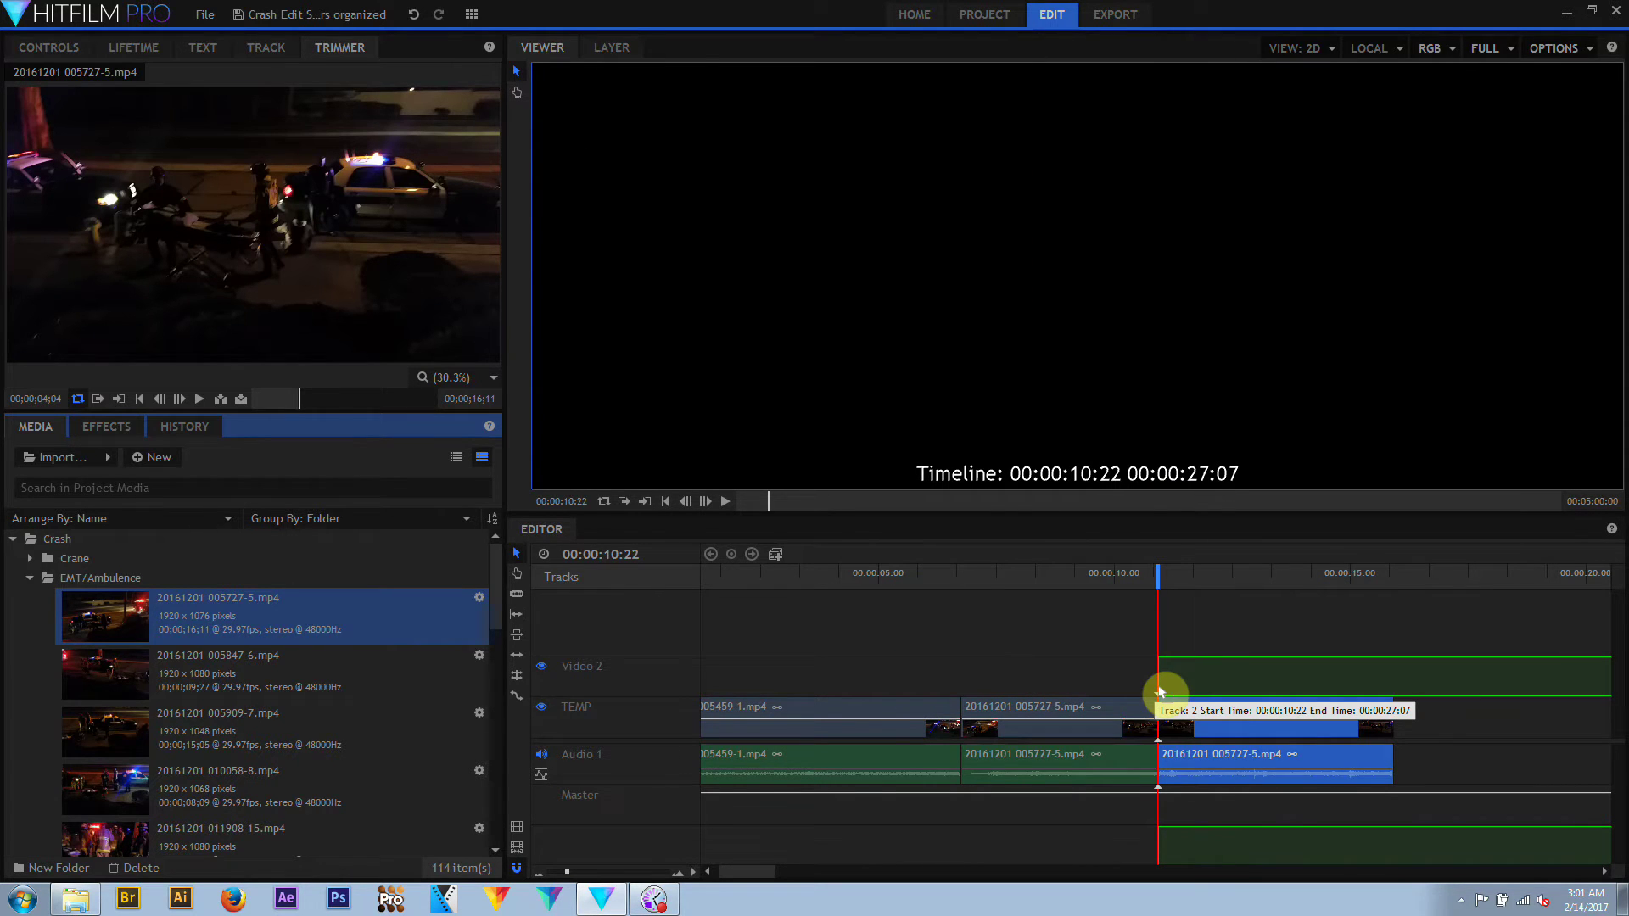
pyautogui.moveTo(1160, 693); pyautogui.dragTo(1403, 704)
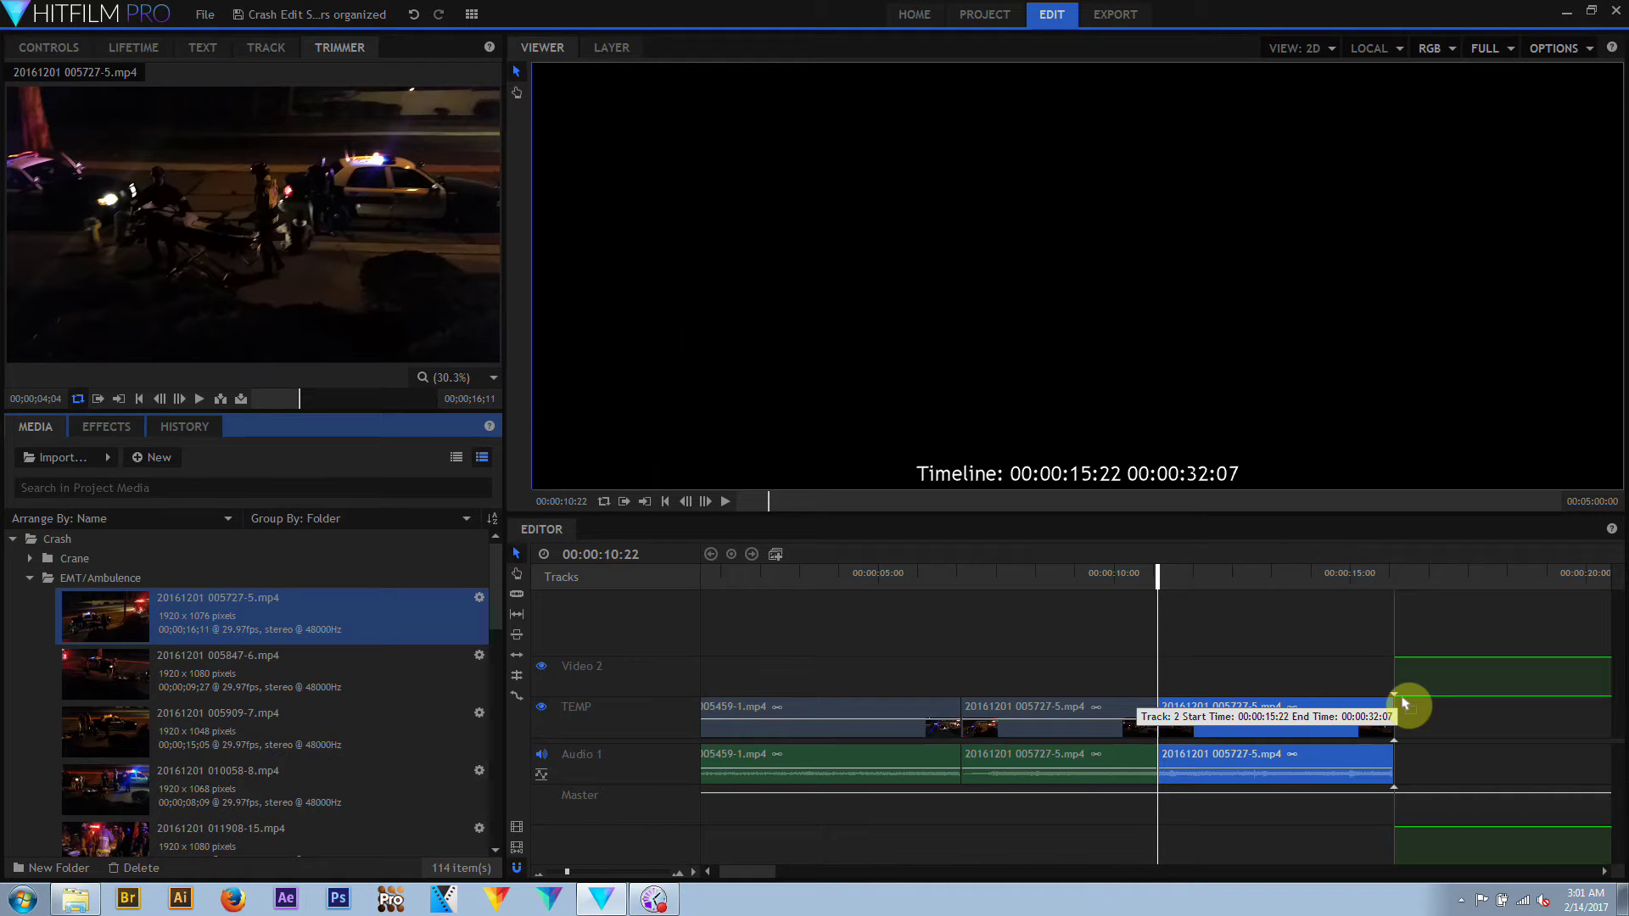
pyautogui.moveTo(1404, 702); pyautogui.dragTo(1404, 703)
pyautogui.moveTo(1153, 578); pyautogui.dragTo(1372, 646)
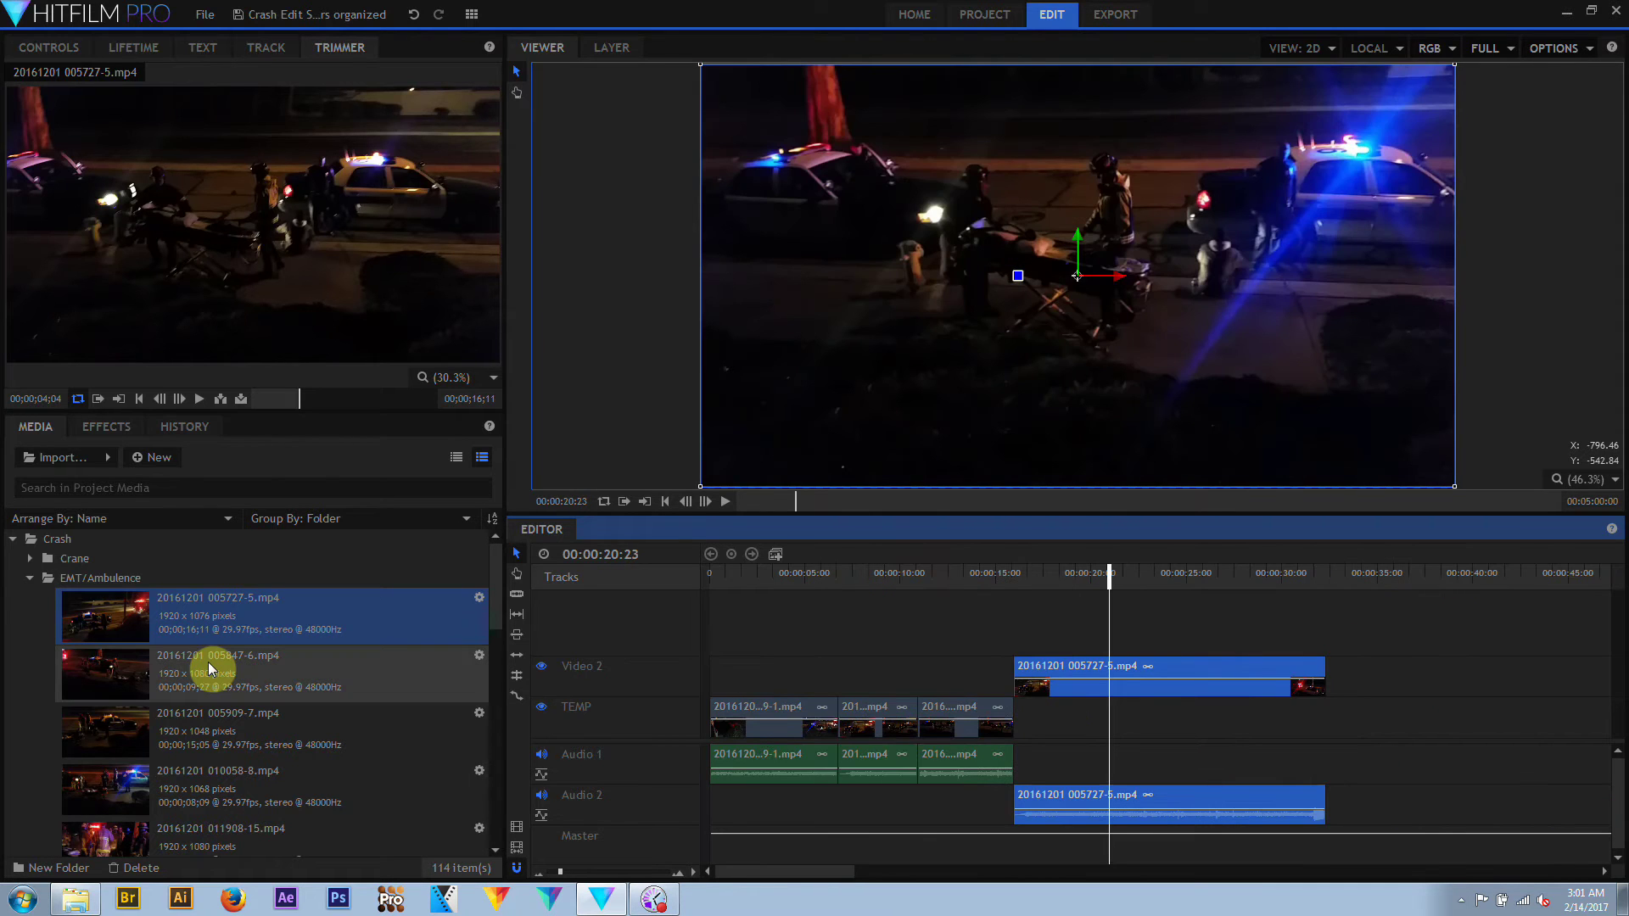
pyautogui.moveTo(209, 666); pyautogui.dragTo(1115, 754)
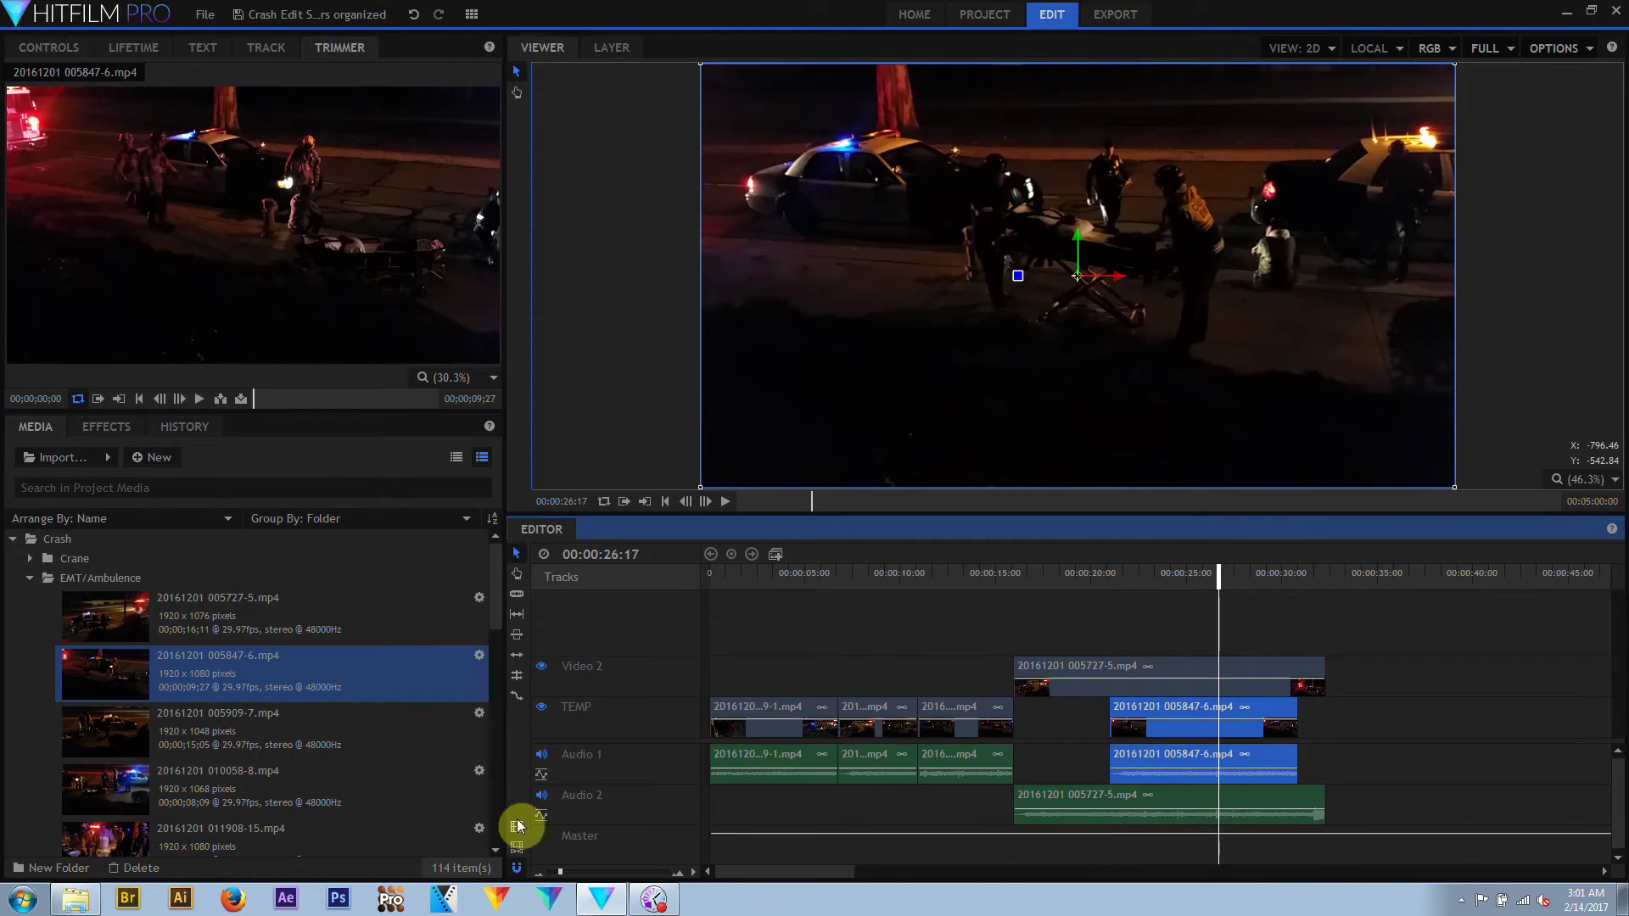
pyautogui.moveTo(288, 841); pyautogui.dragTo(1312, 676)
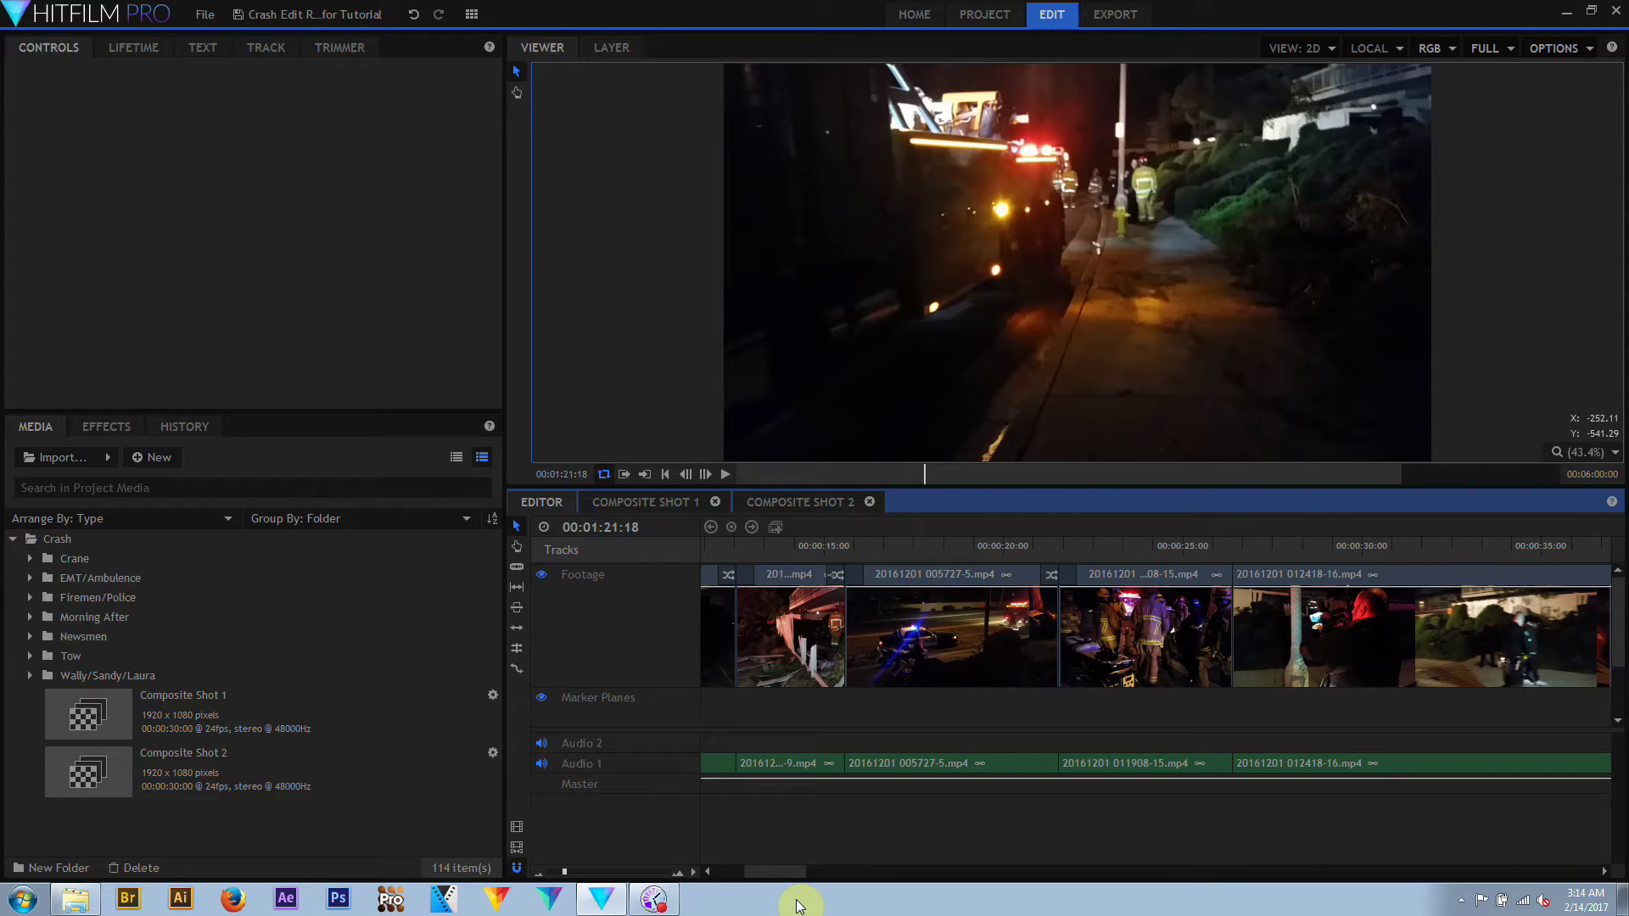
# Scrub the playhead to 00:04:17:09, shuttle the timeline backward at increasing speed, stop it, and resume playback
pyautogui.press('\\')
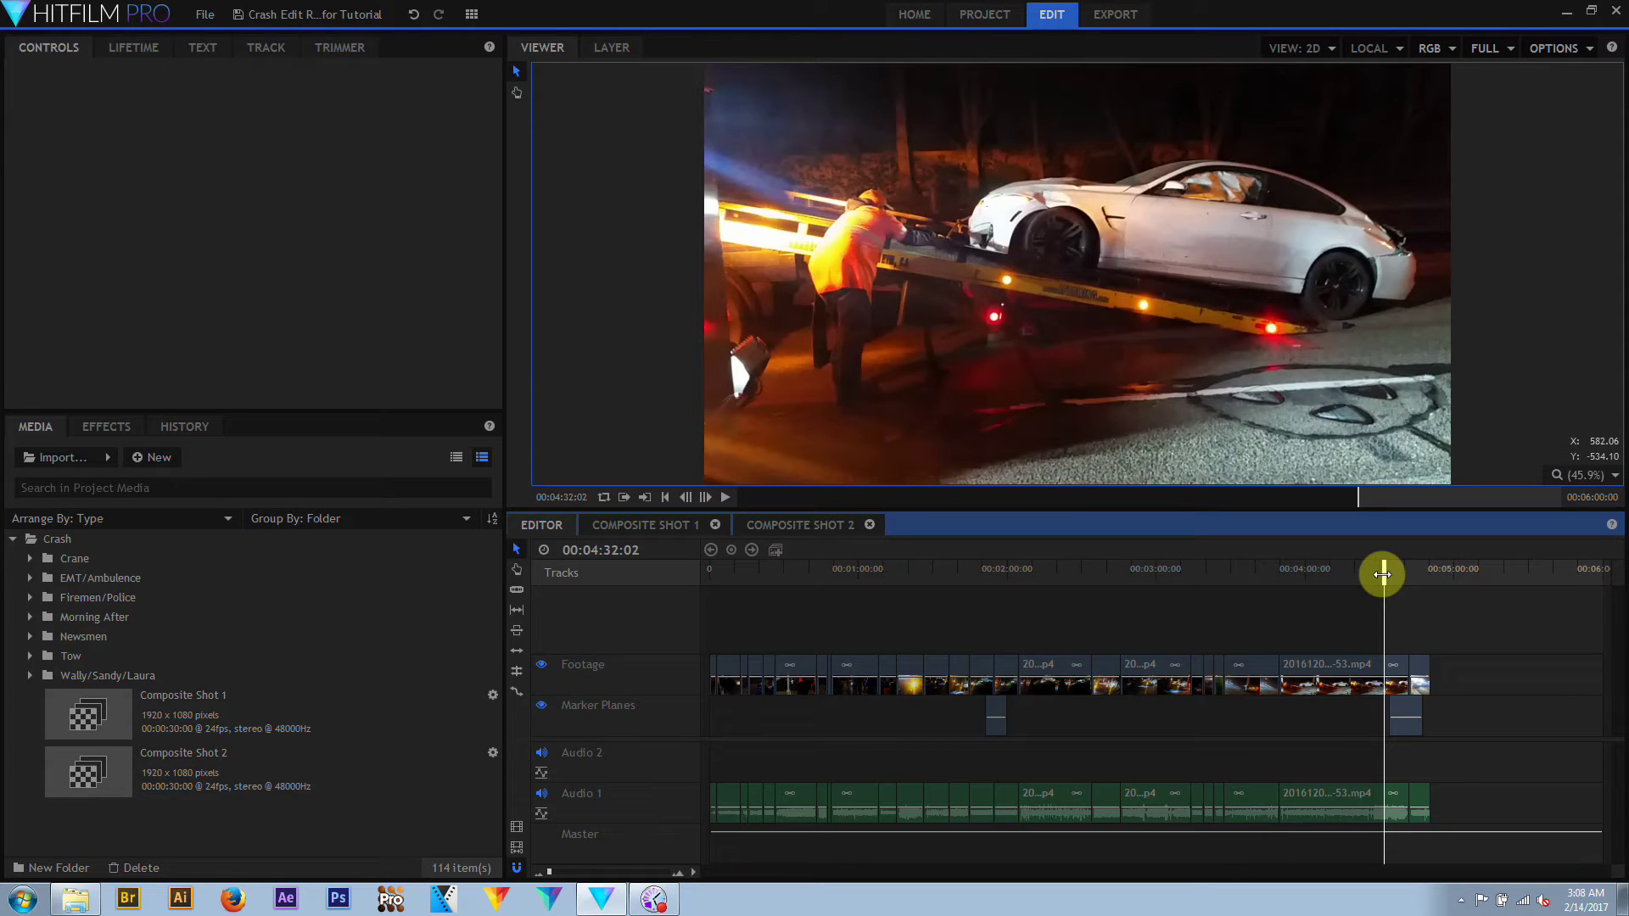
pyautogui.moveTo(1382, 574); pyautogui.dragTo(1351, 623)
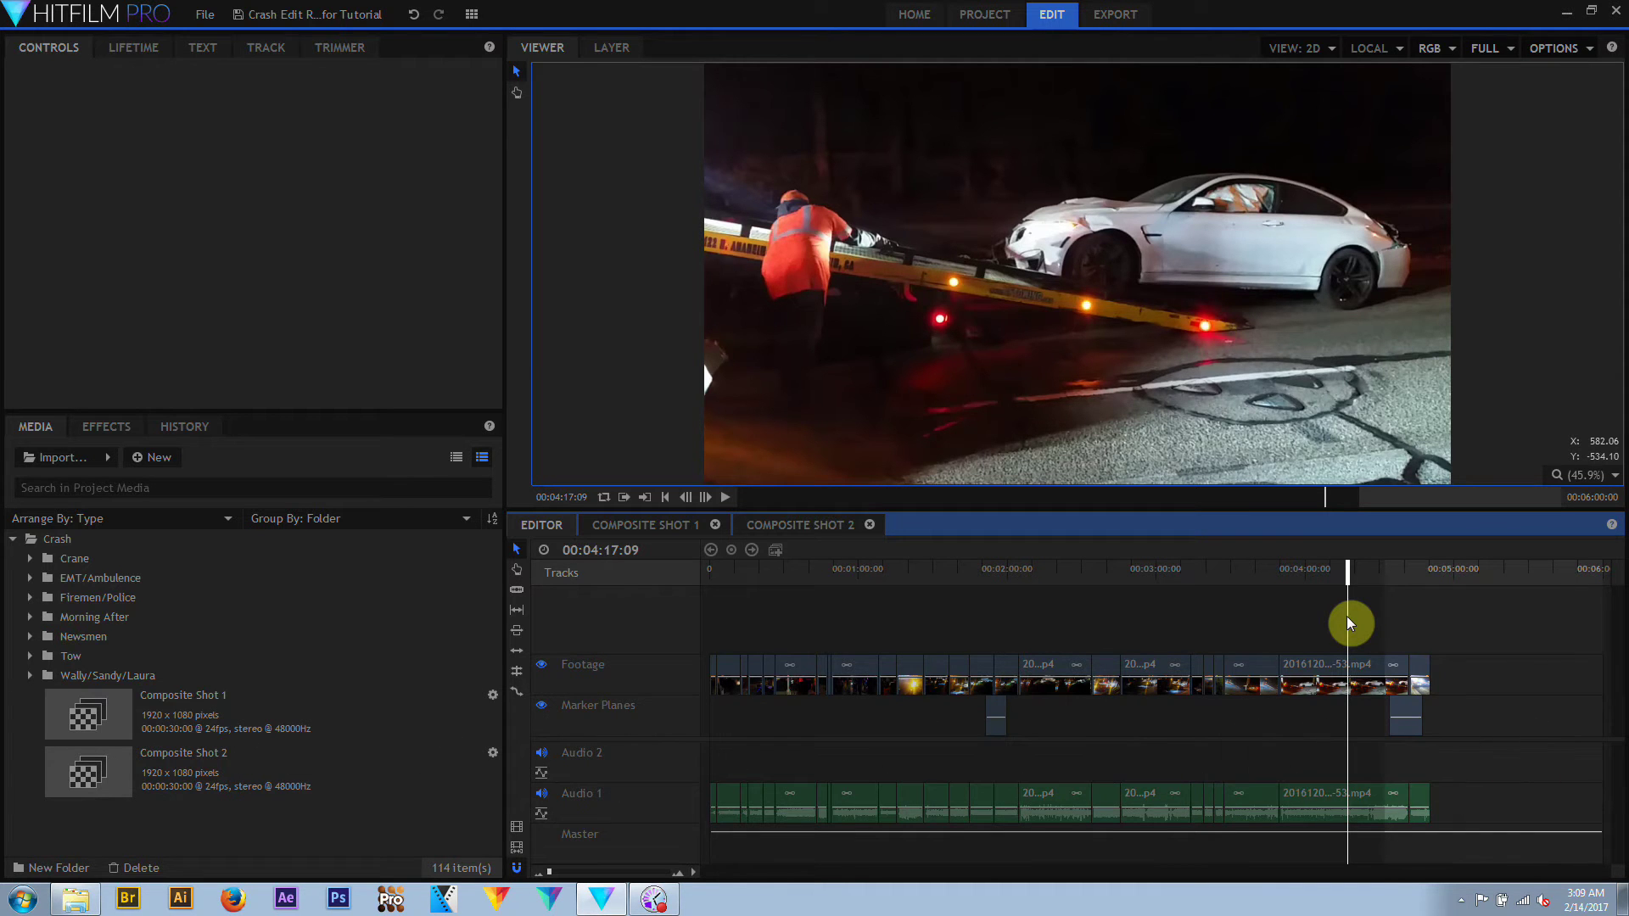
pyautogui.press('j')
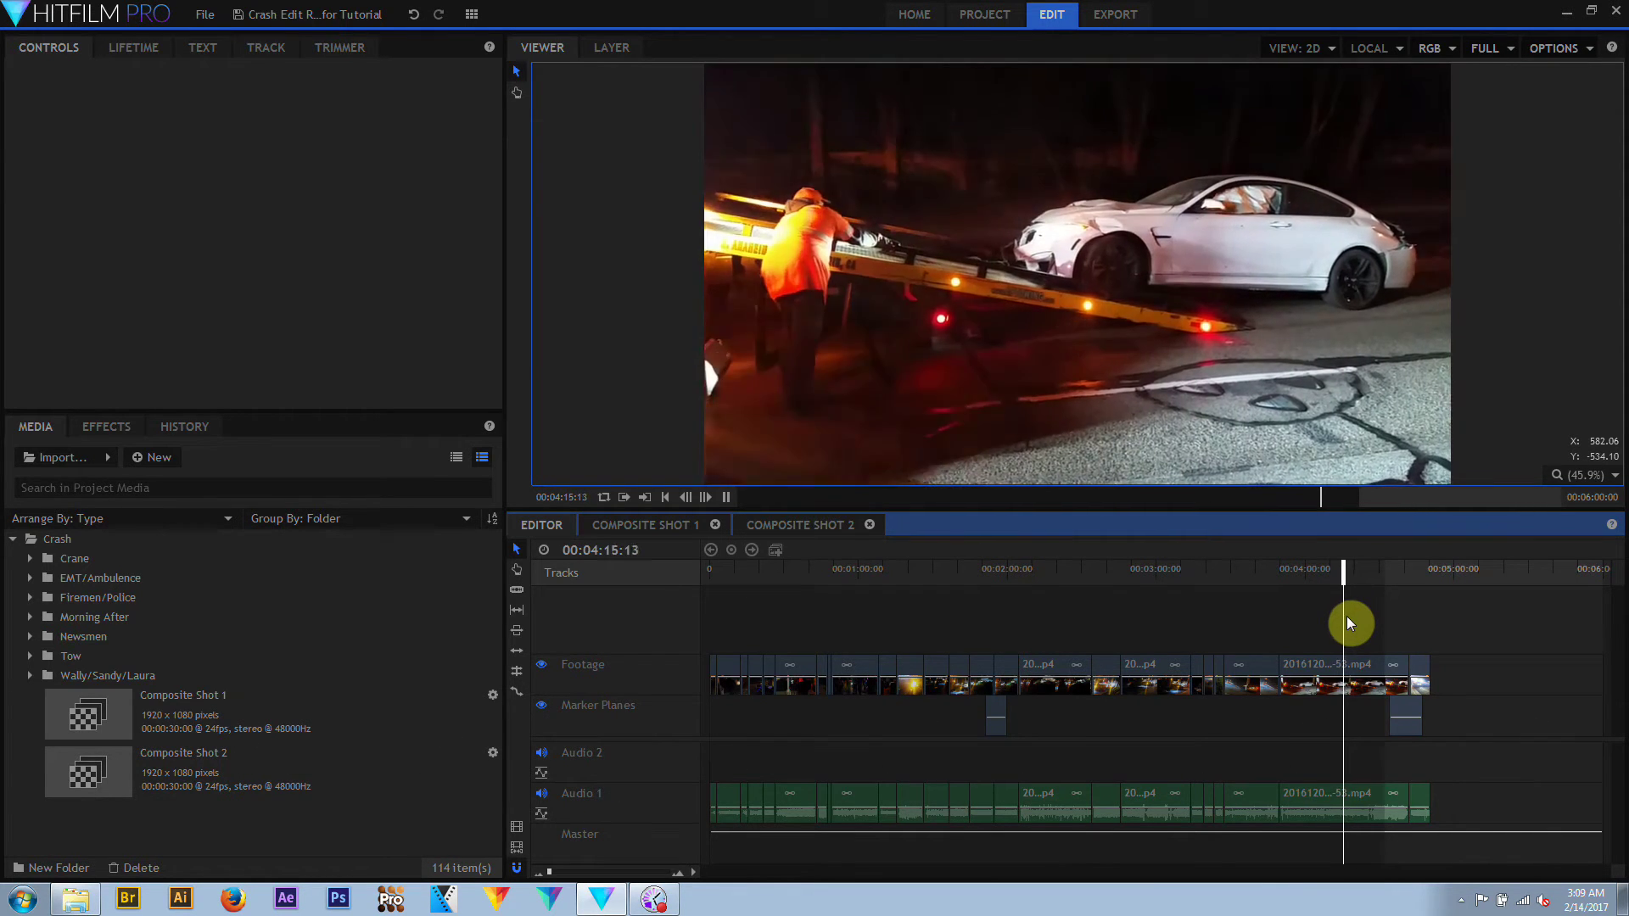
pyautogui.press('j')
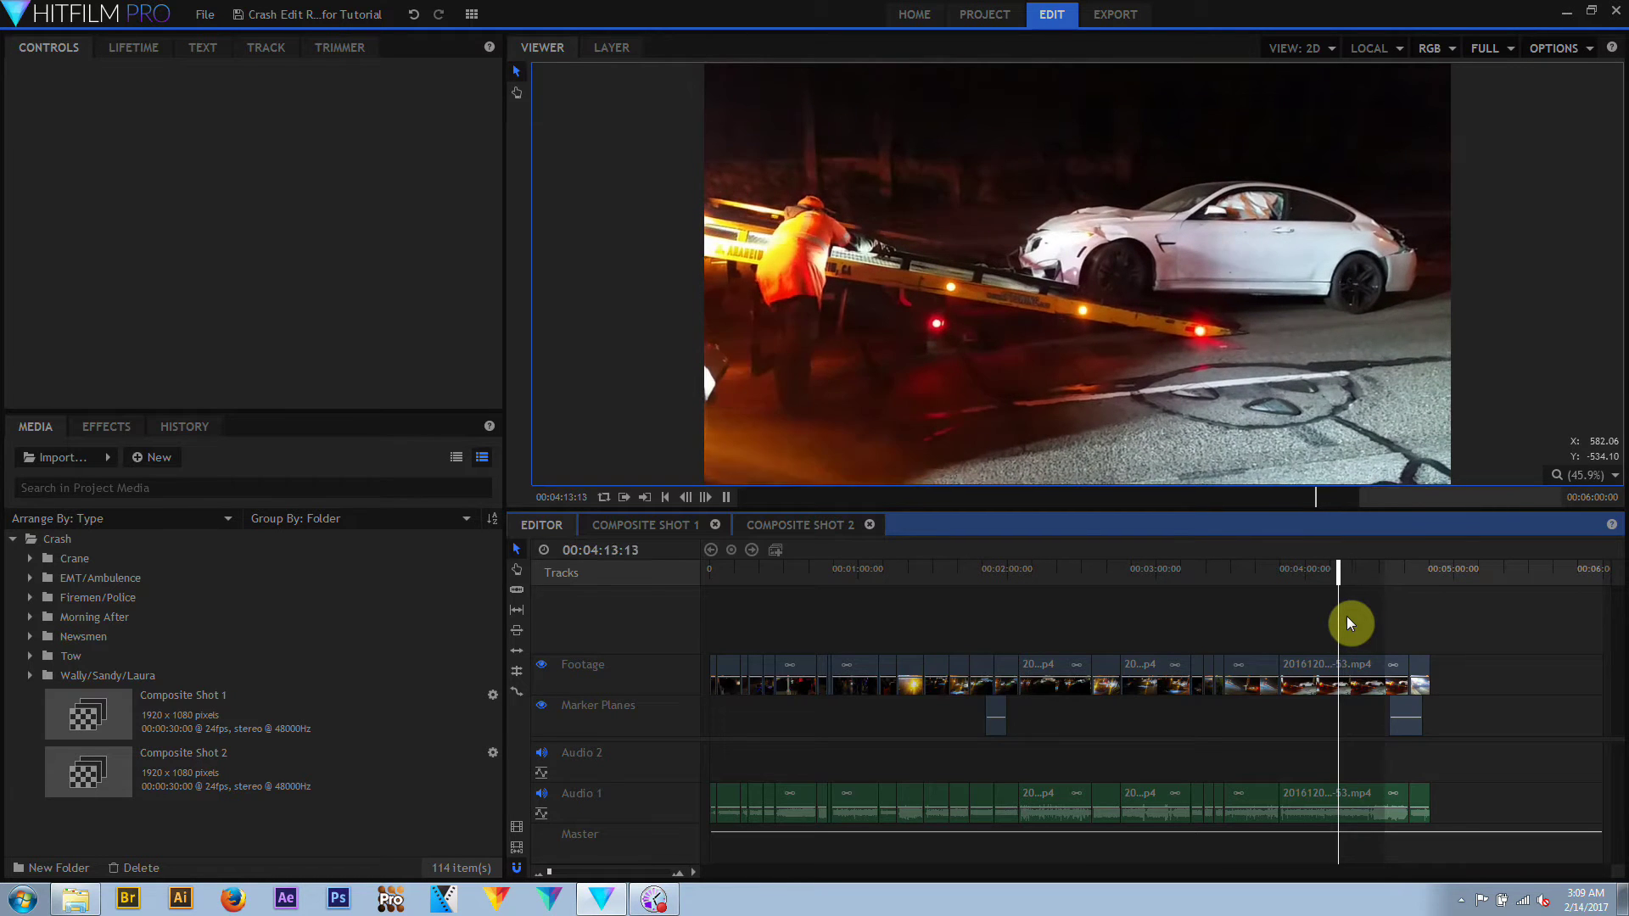
pyautogui.press('k')
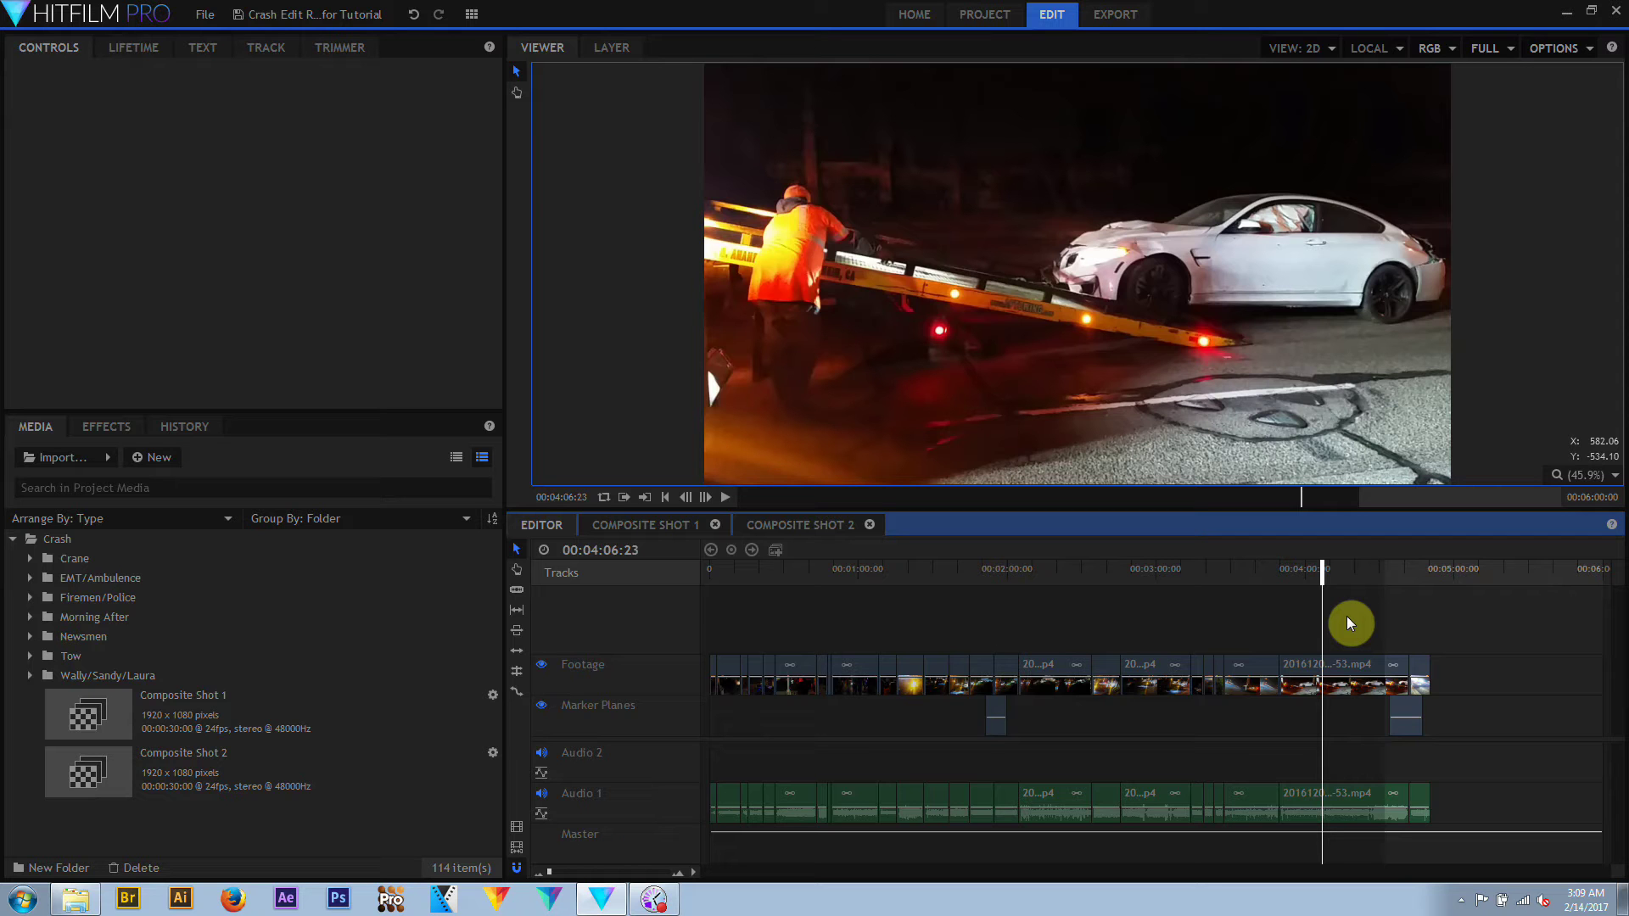
pyautogui.press('space')
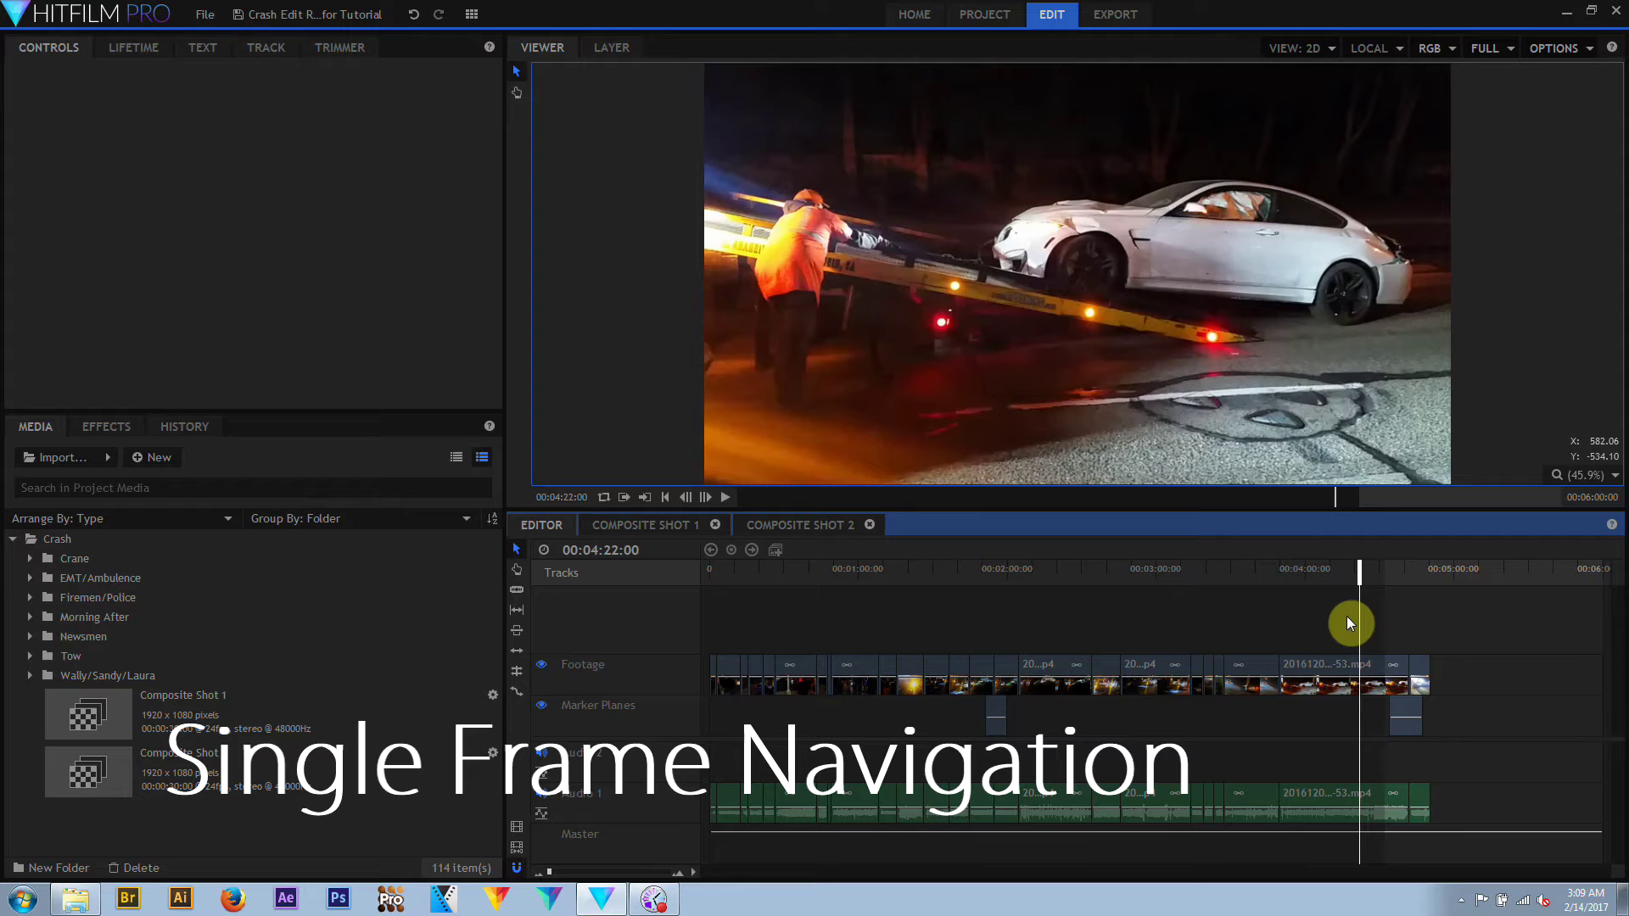
# Step the playhead forward frame by frame from 00:04:22:00, and back to 00:04:22:01
pyautogui.press('Right')
pyautogui.press('Right')
pyautogui.press('Right')
pyautogui.press('Right')
pyautogui.press('Right')
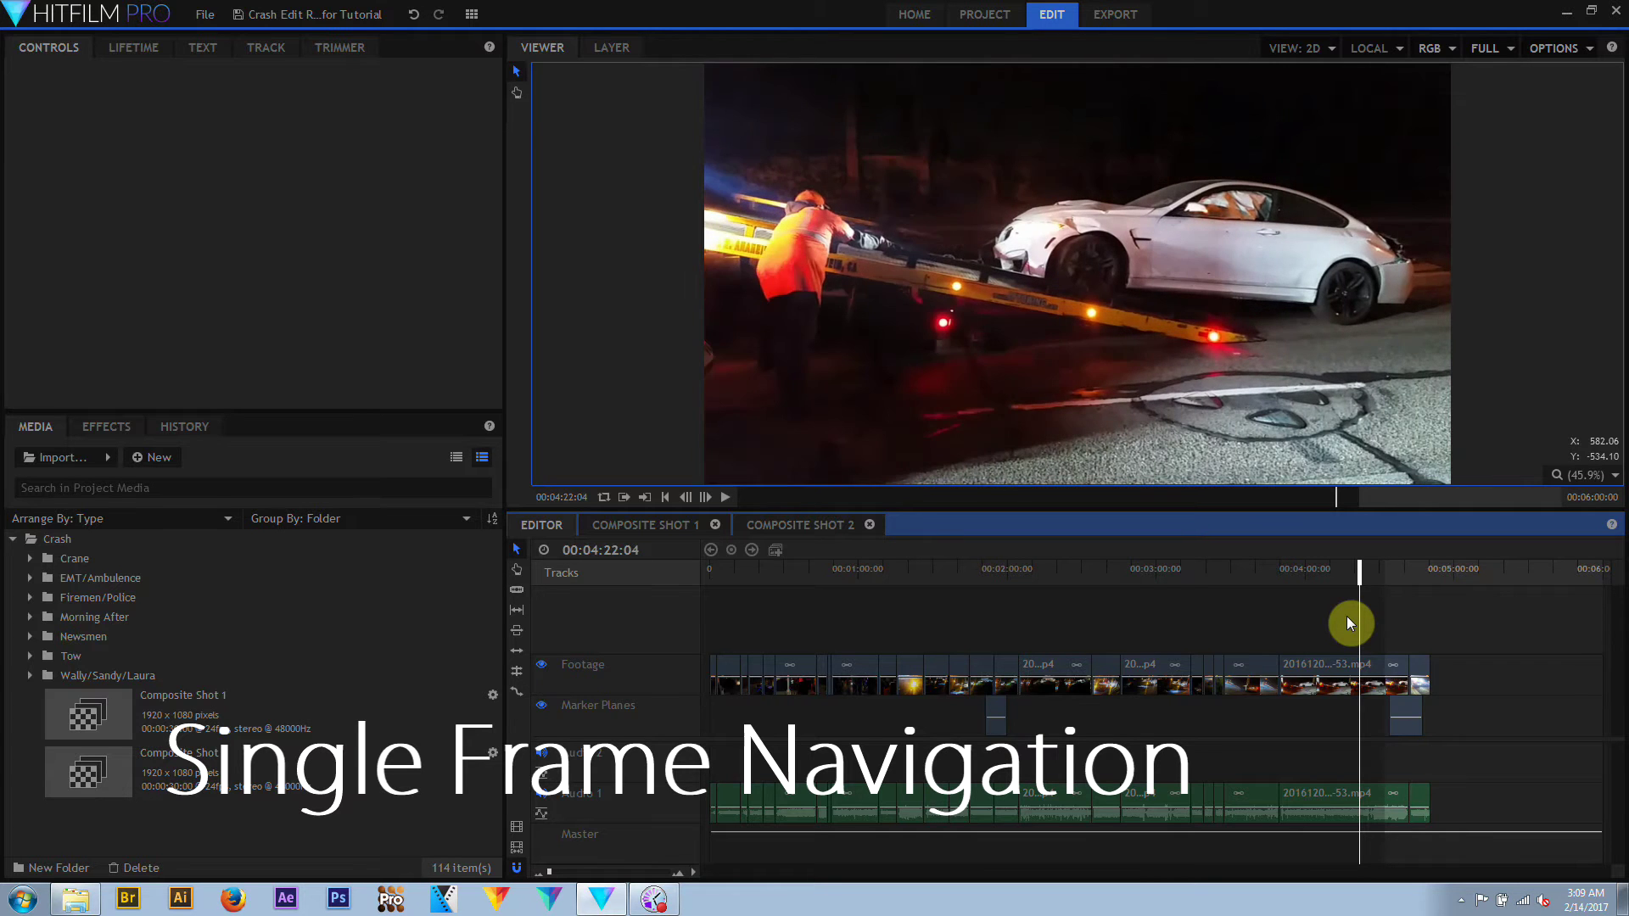
pyautogui.press('Left')
pyautogui.press('Left')
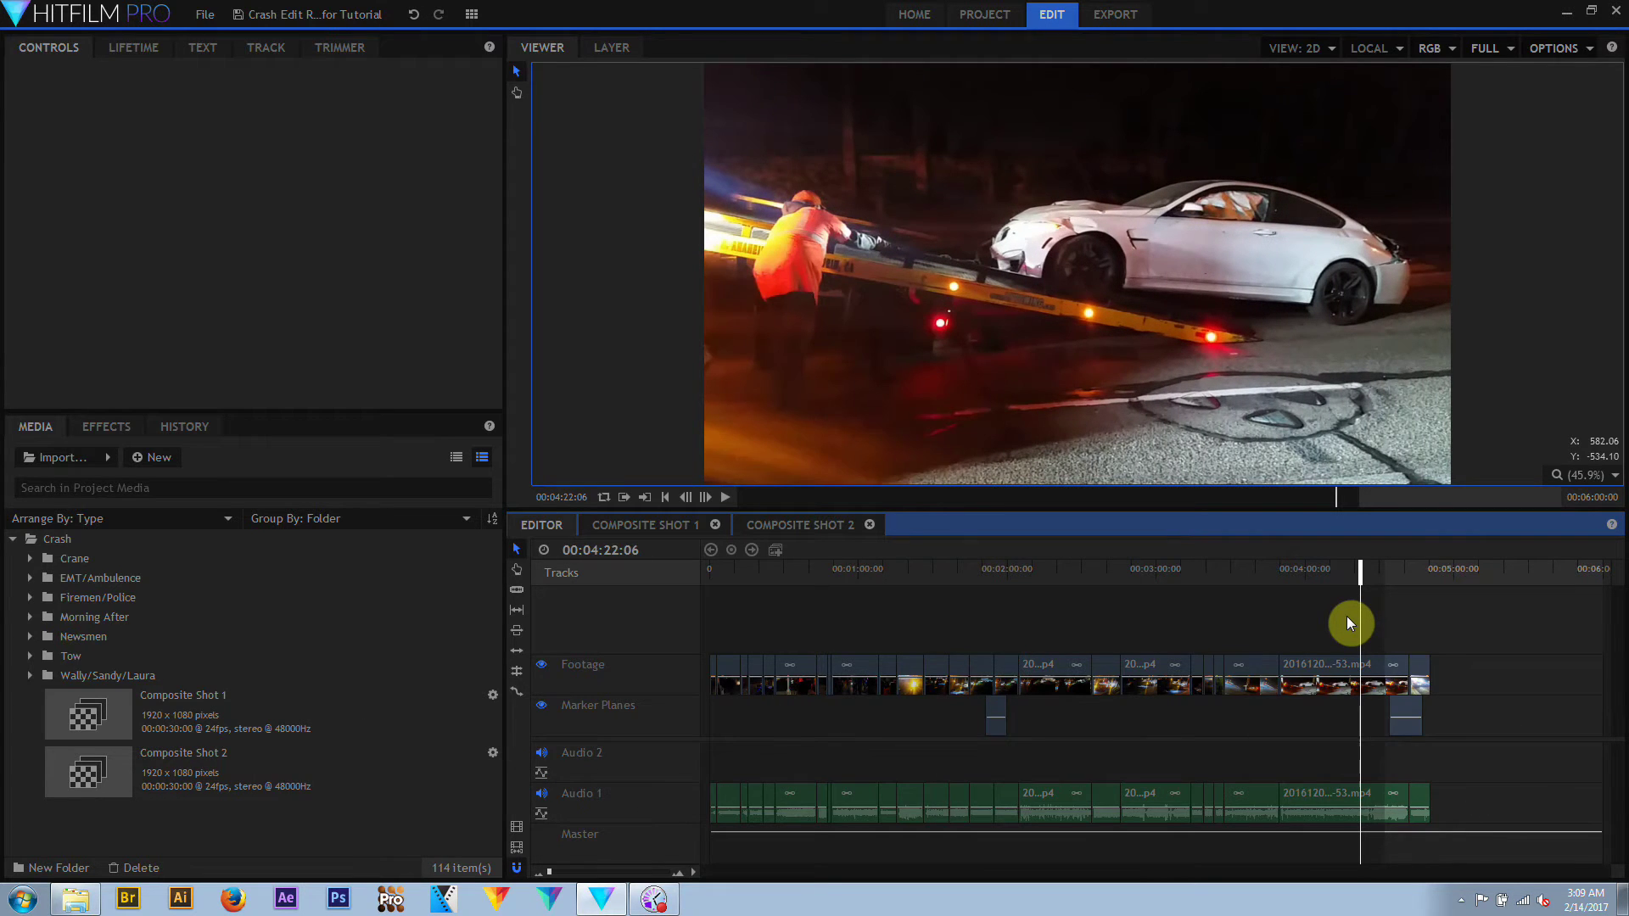
pyautogui.press('Left')
pyautogui.press('Left')
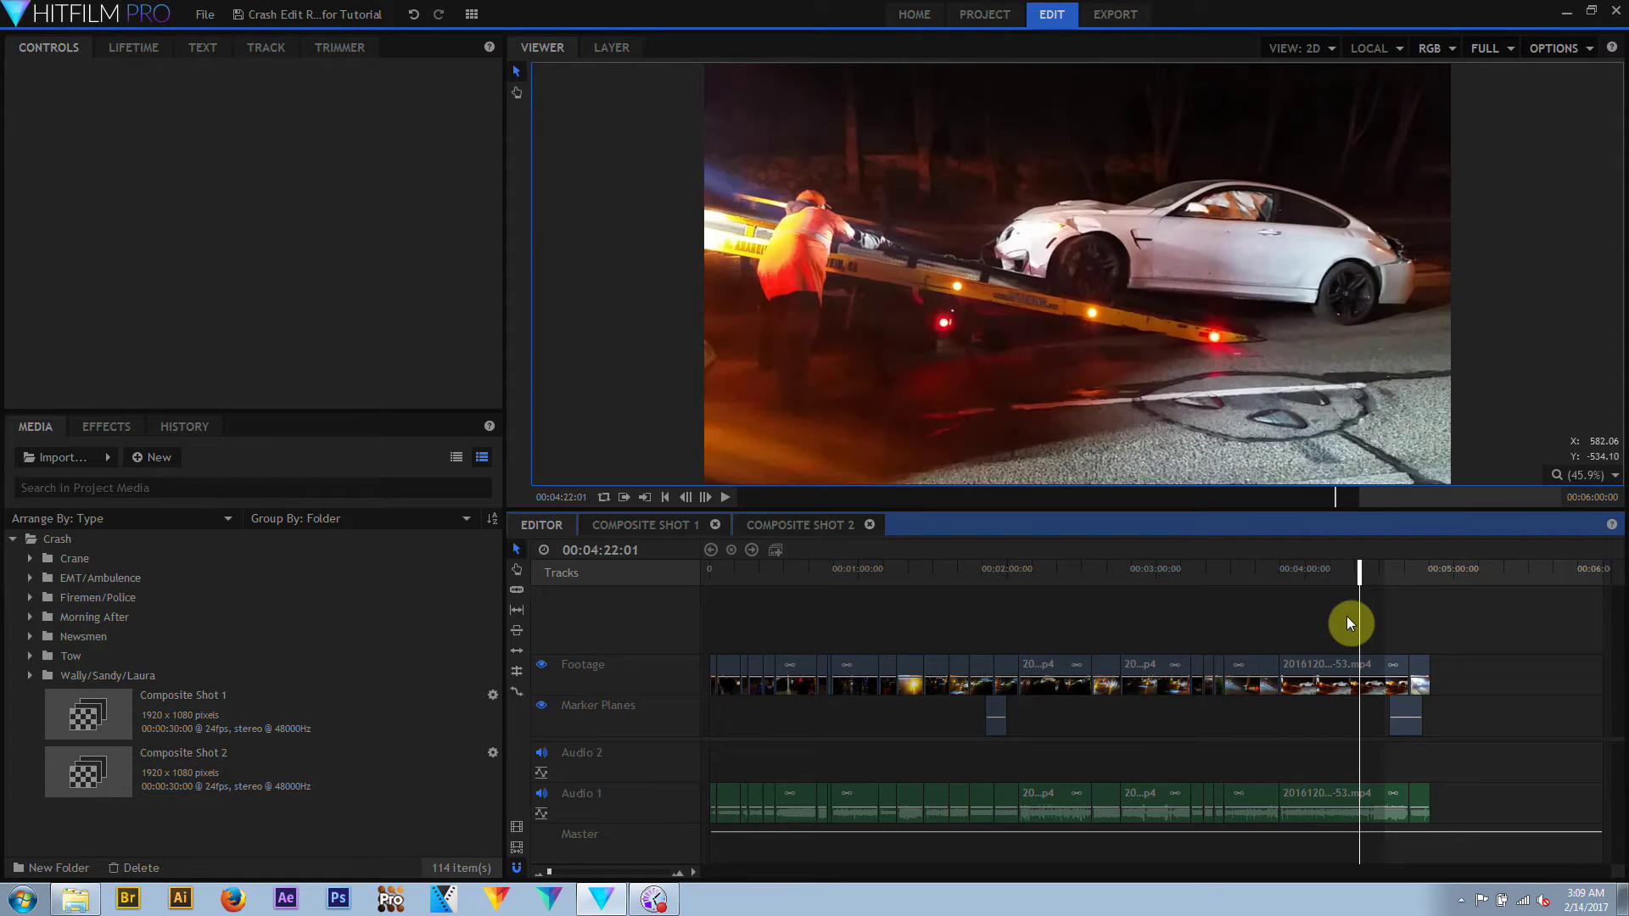
# Step the Viewer playback back to frame 00:04:21:22 and forward frame by frame to 00:04:22:03
pyautogui.click(685, 498)
pyautogui.click(685, 498)
pyautogui.click(686, 498)
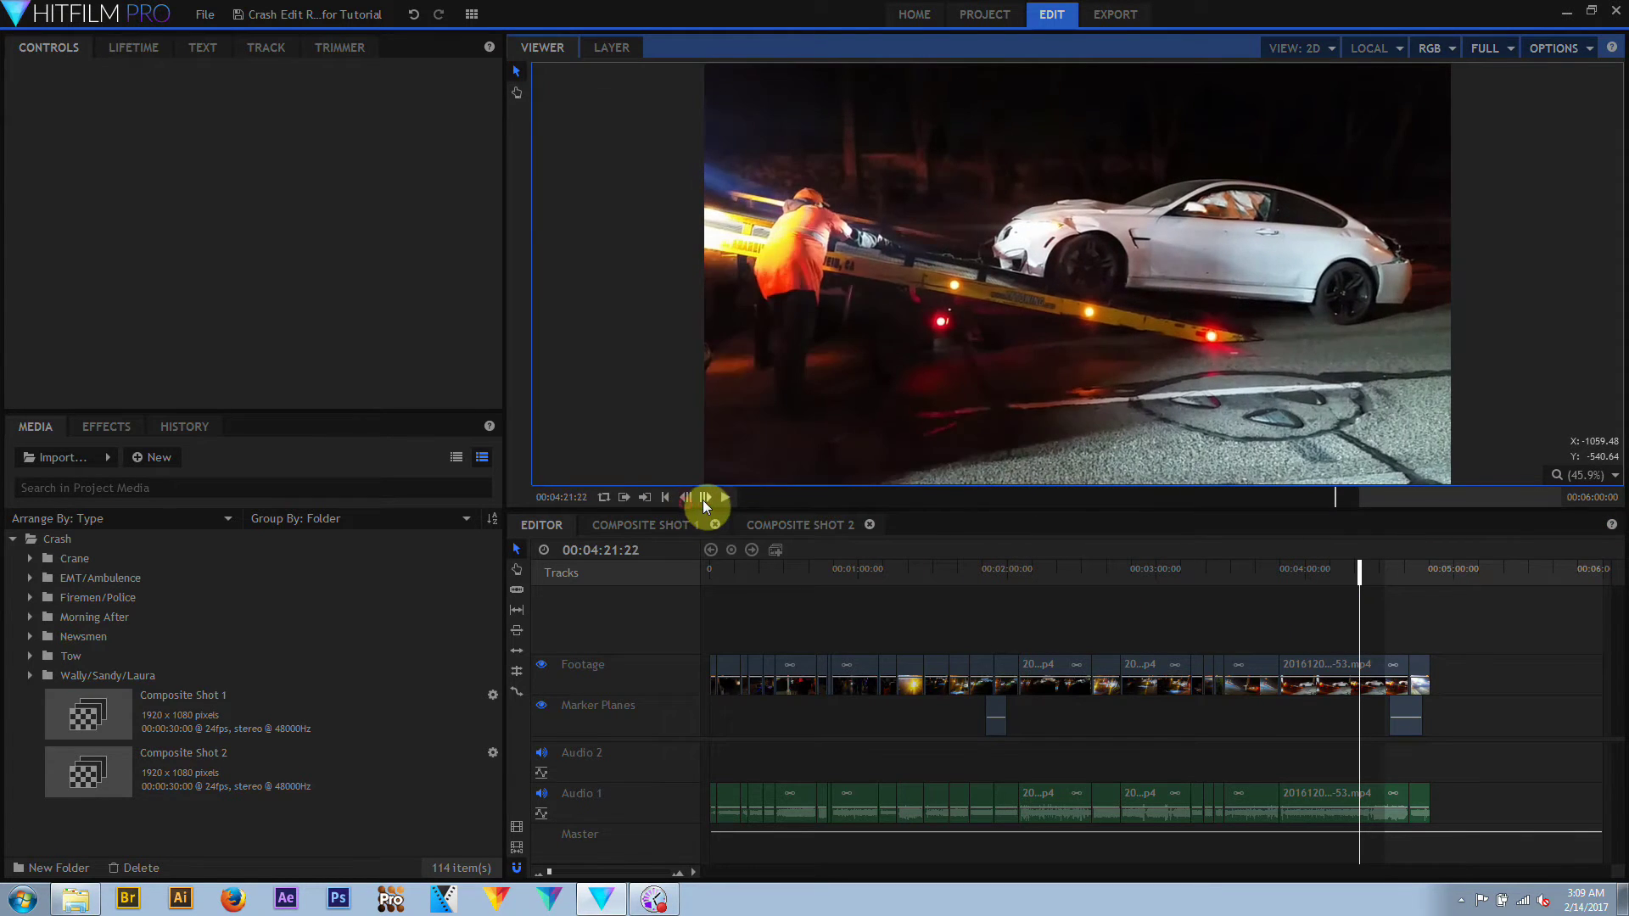
pyautogui.click(703, 498)
pyautogui.click(703, 498)
pyautogui.click(703, 499)
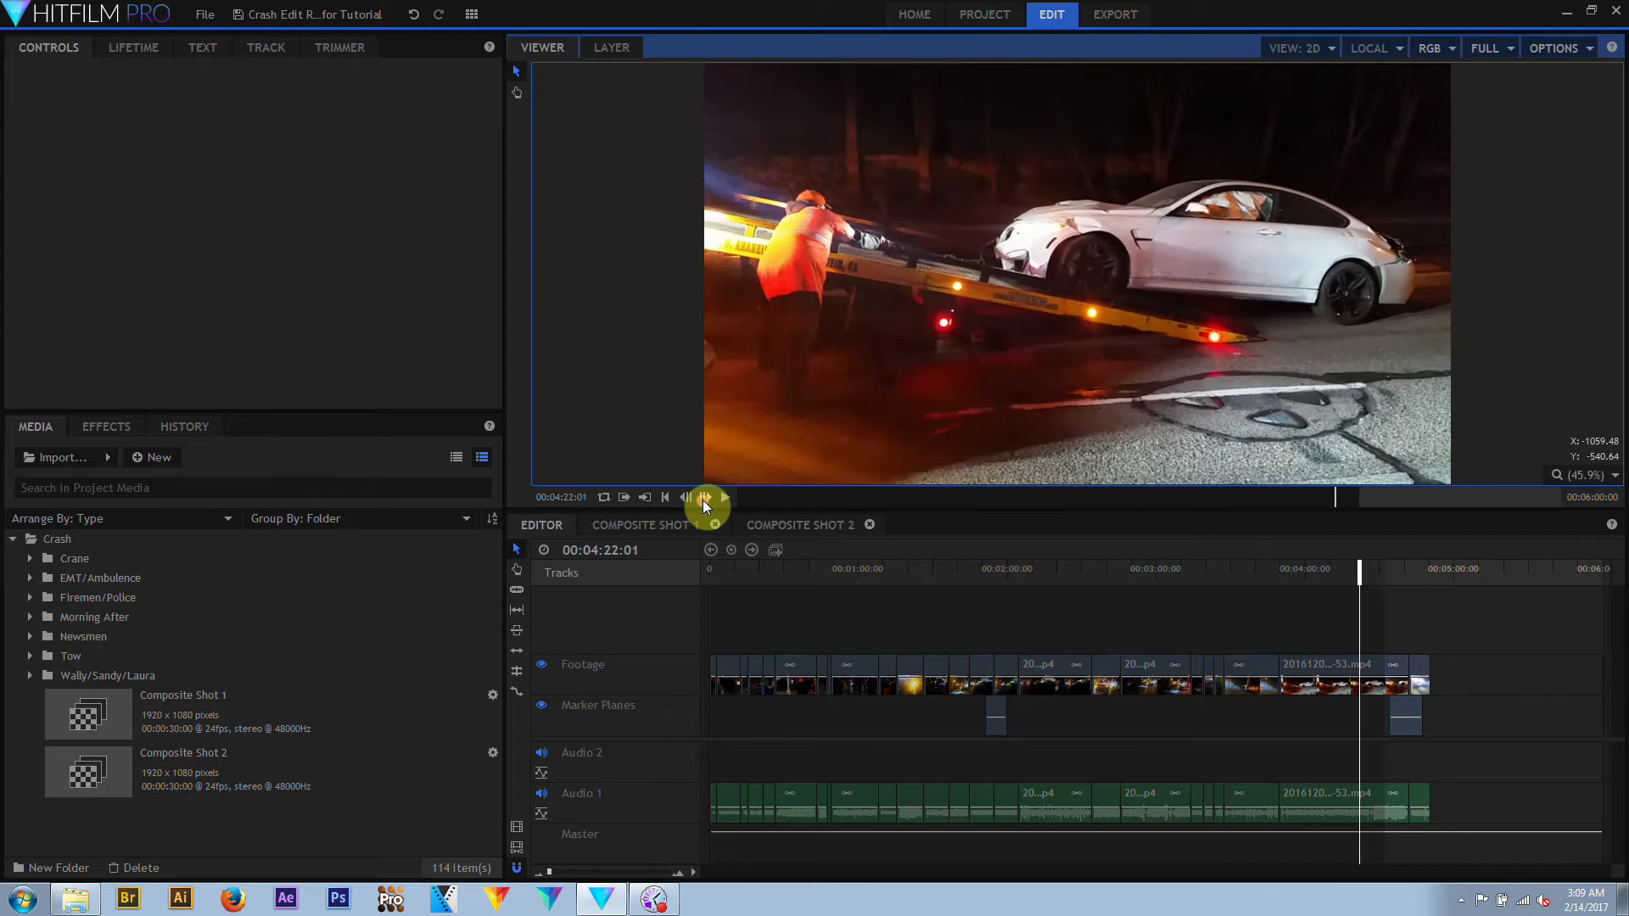
pyautogui.click(704, 499)
pyautogui.click(702, 500)
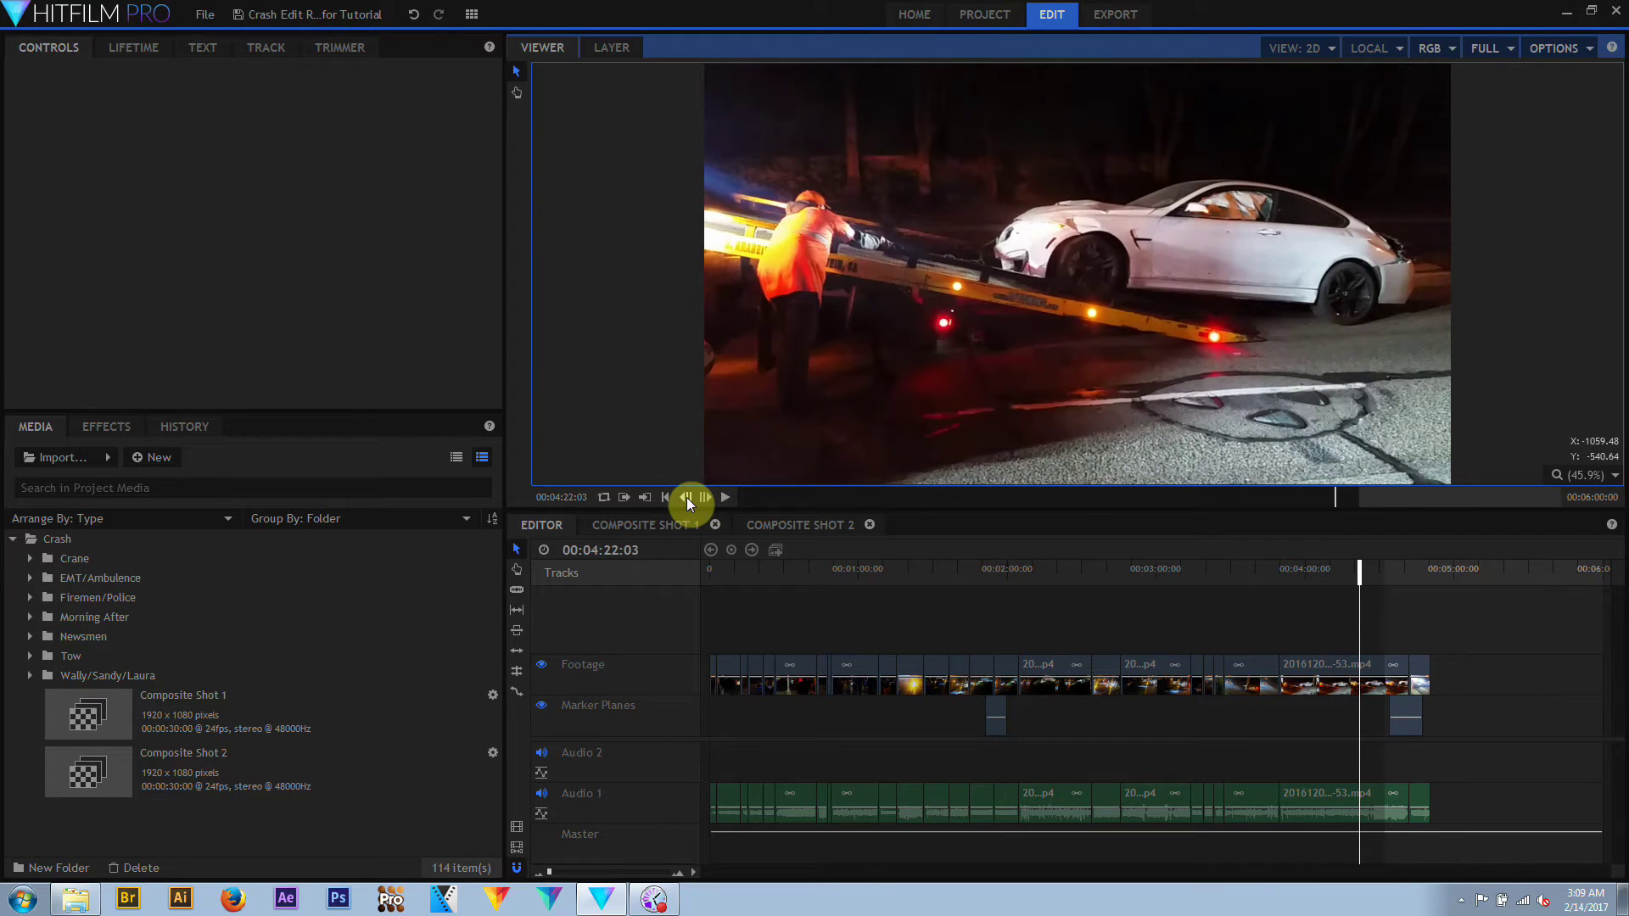
# Jump to the timeline start, place the playhead at 00:01:04:07, and return it to the start
pyautogui.click(667, 497)
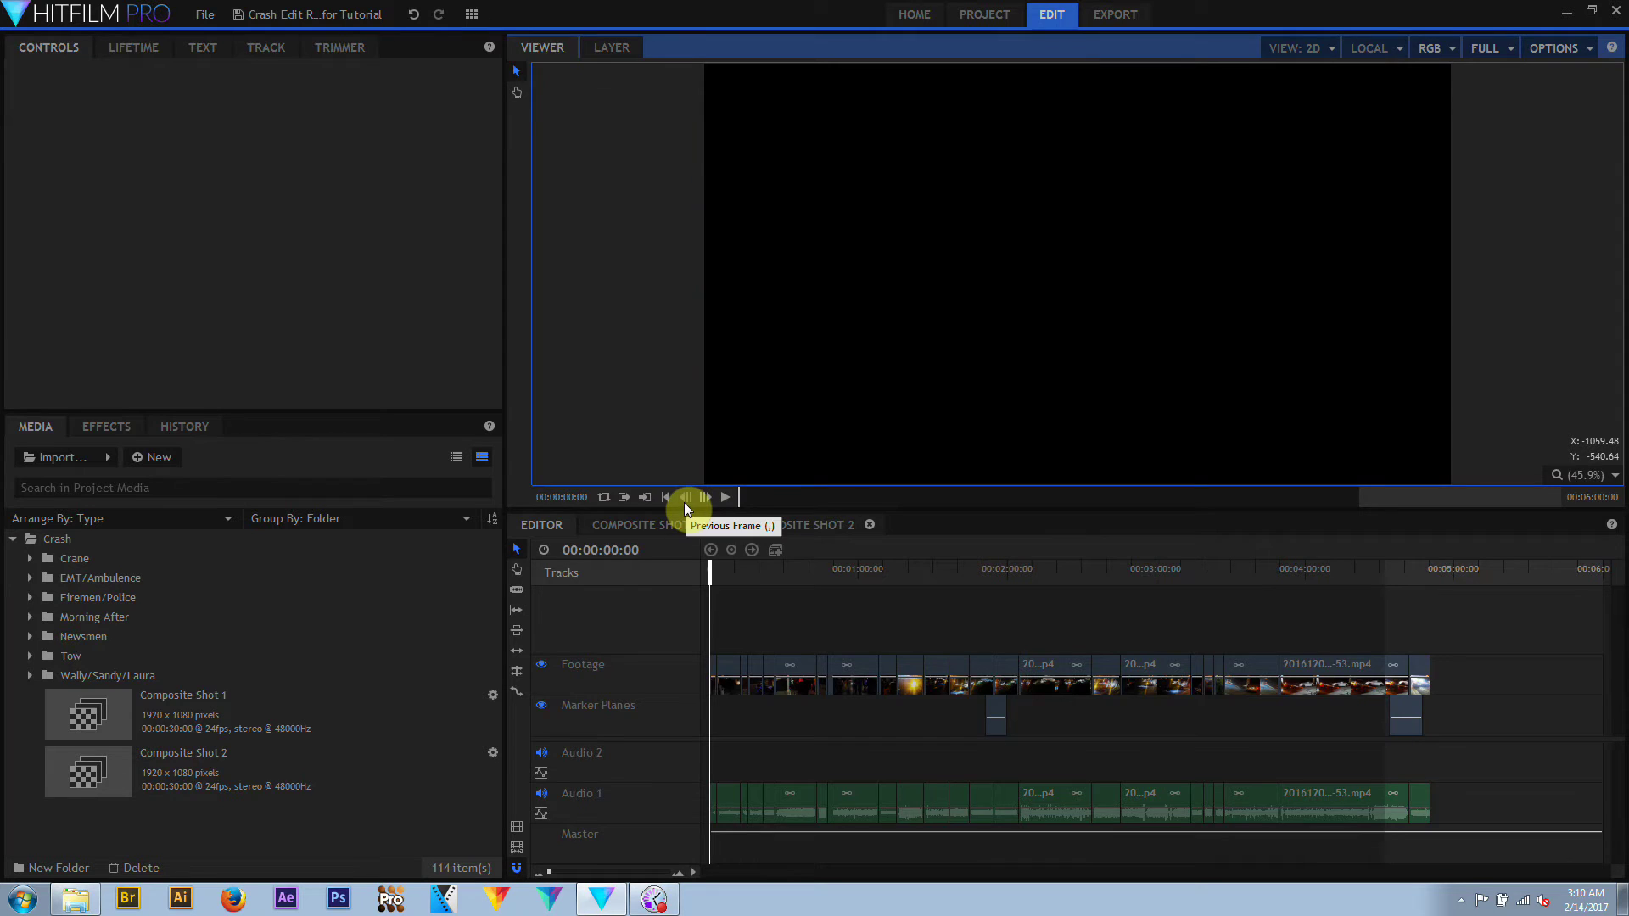
pyautogui.click(868, 568)
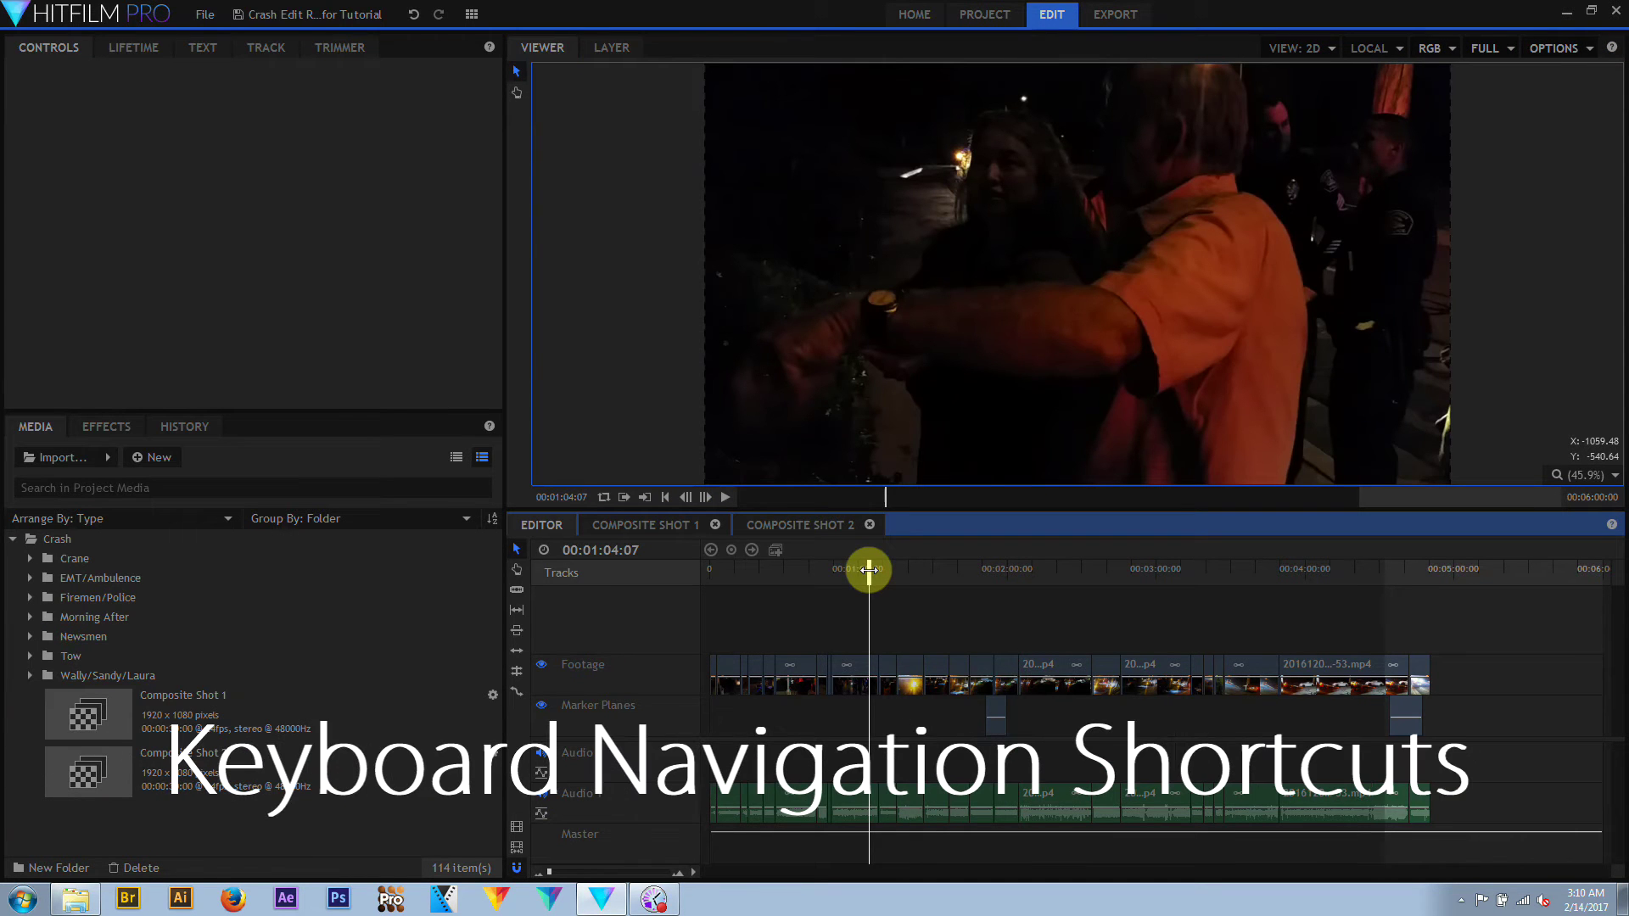
pyautogui.press('Home')
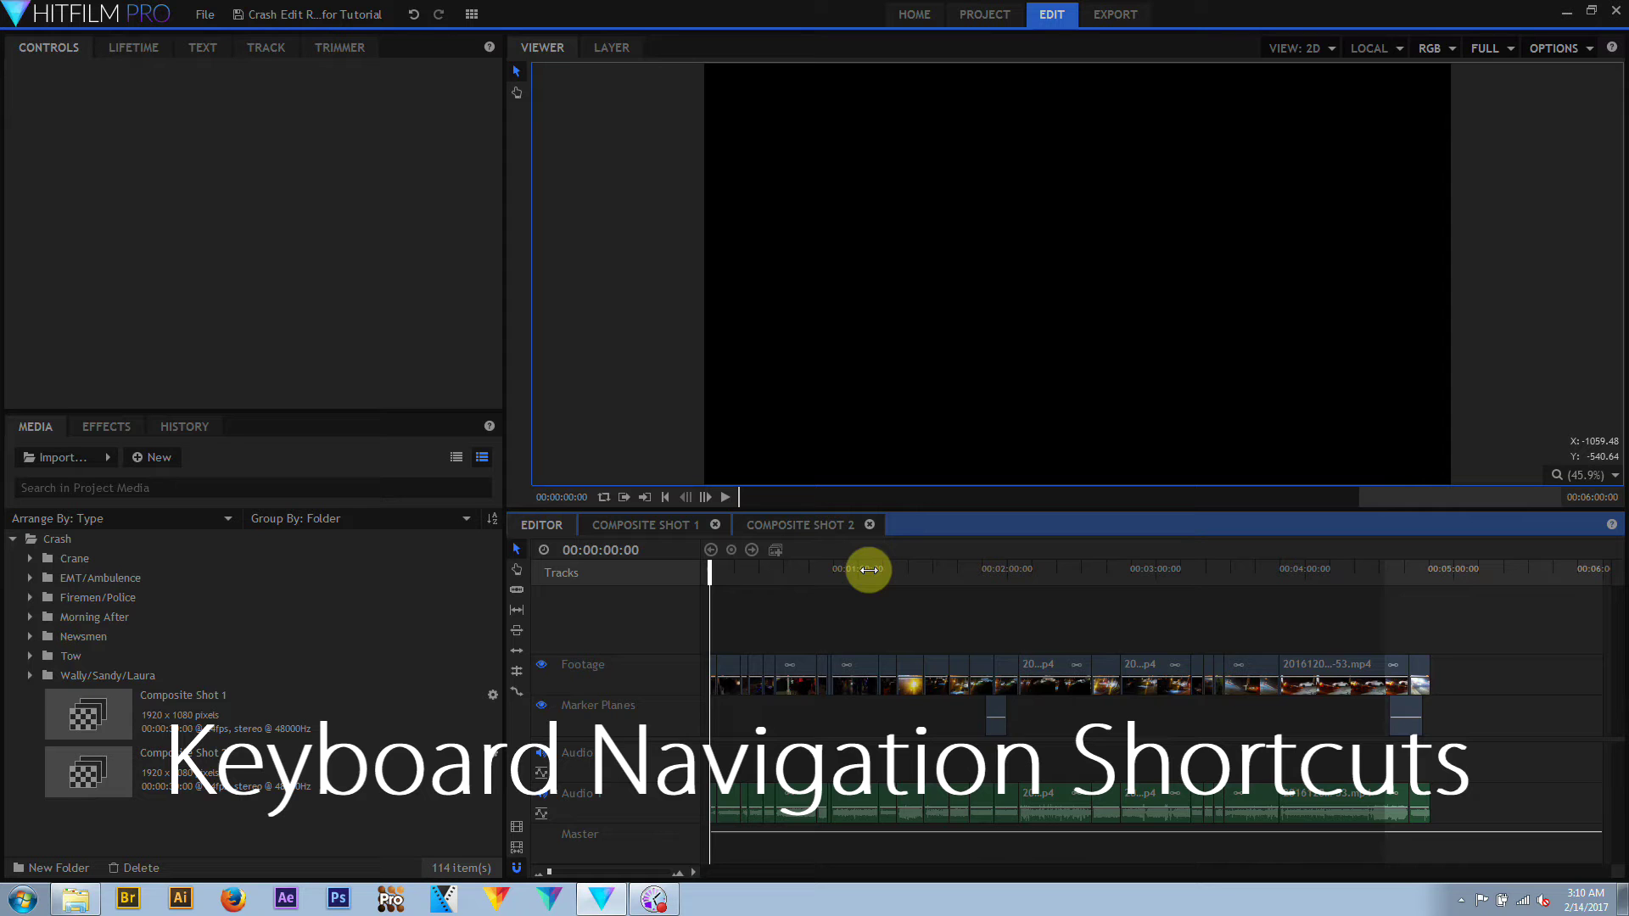
# Jump the playhead forward through successive edit points from the timeline start to 00:01:36:12
pyautogui.press('pagedown')
pyautogui.press('pagedown')
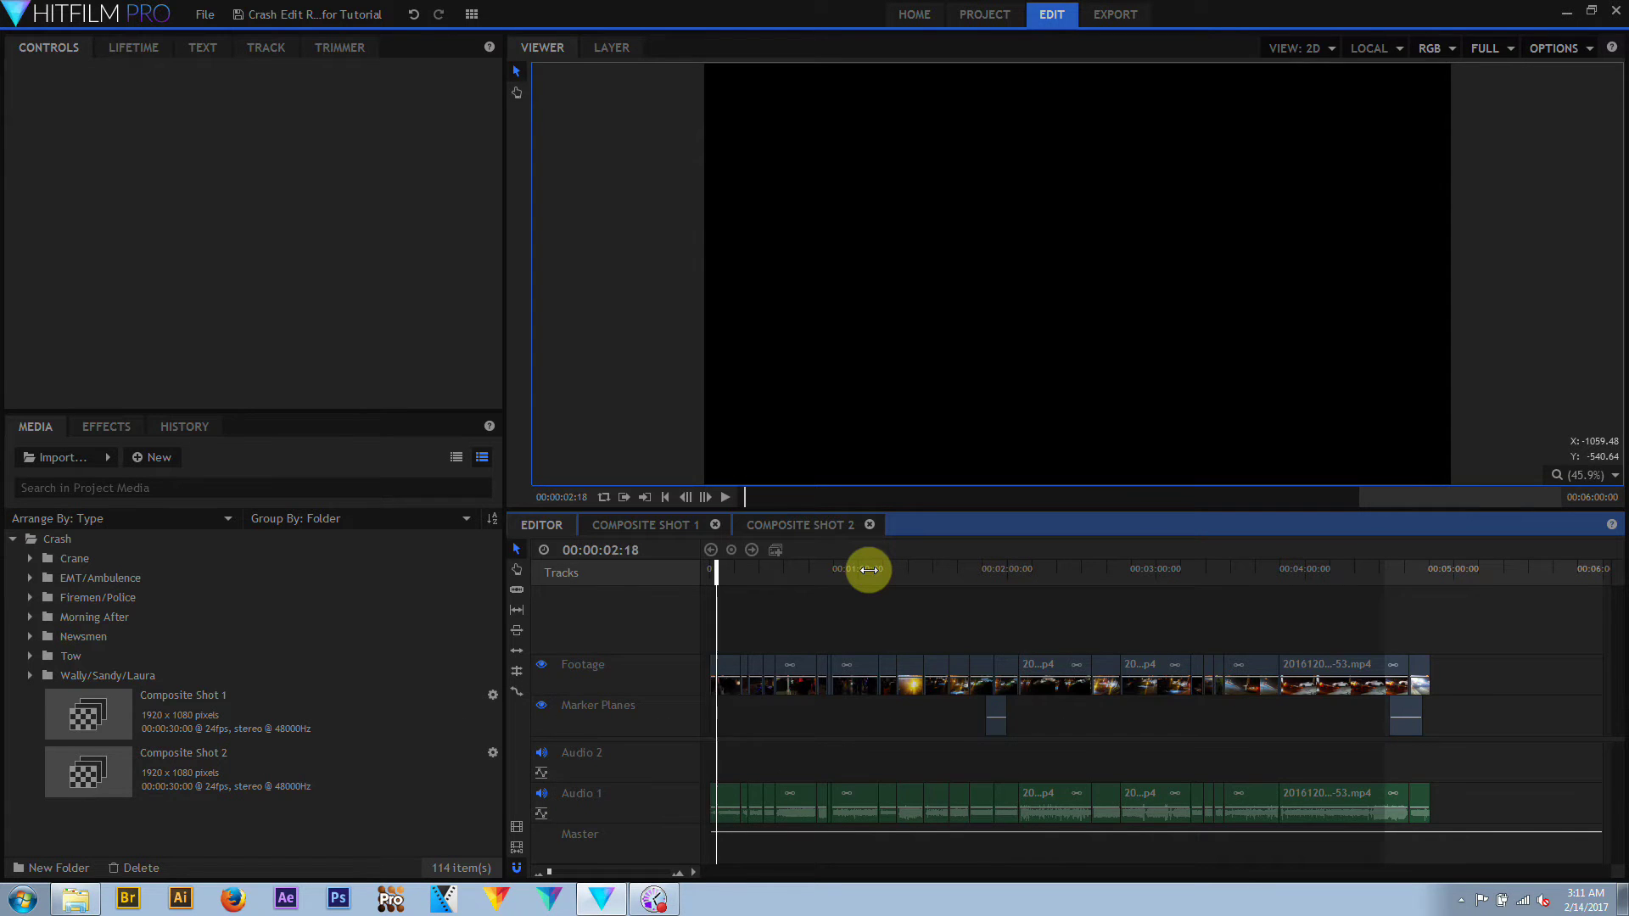
pyautogui.press('pagedown')
pyautogui.press('pagedown')
pyautogui.press('pagedown')
pyautogui.press('pagedown')
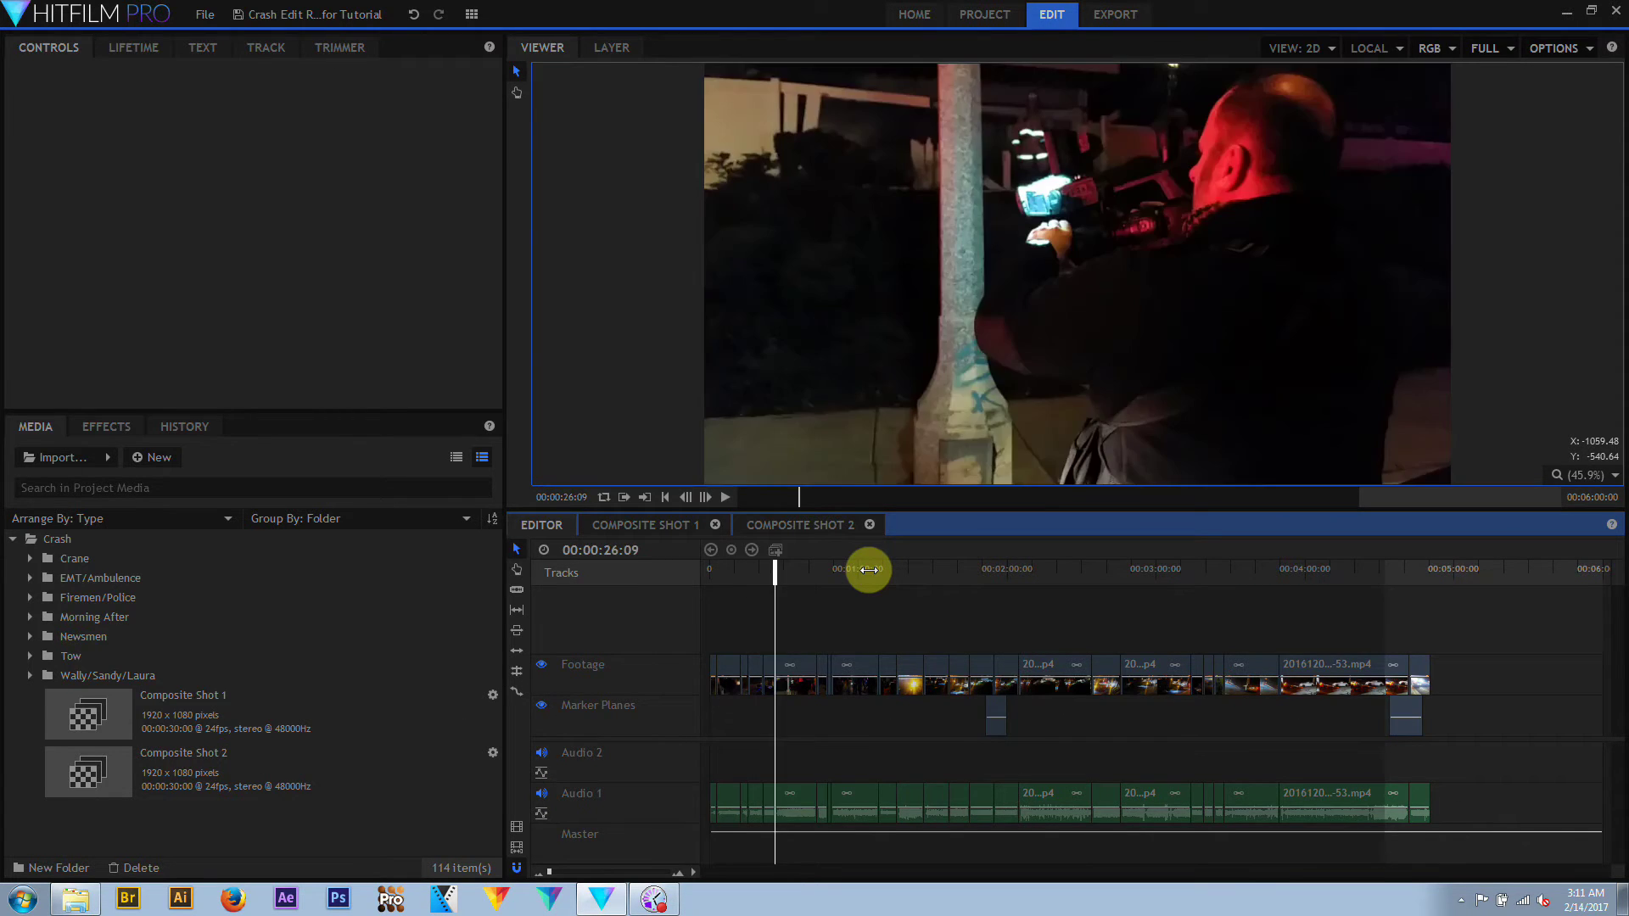
pyautogui.press('pagedown')
pyautogui.press('pagedown')
pyautogui.press('pagedown')
pyautogui.press('pagedown')
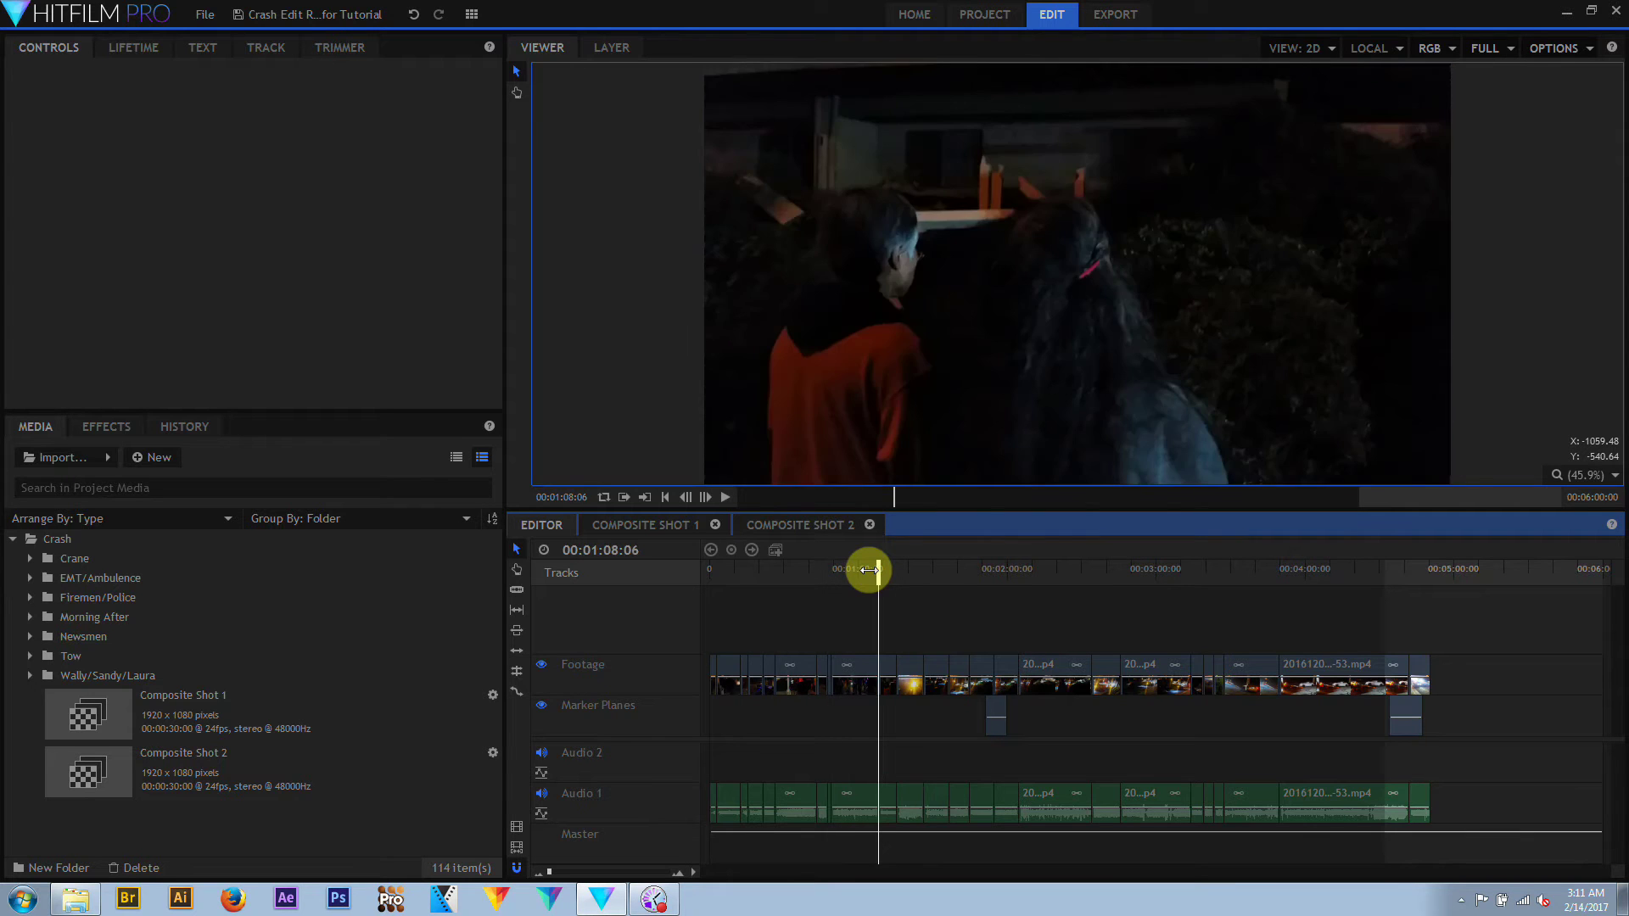
pyautogui.press('pagedown')
pyautogui.press('pagedown')
pyautogui.press('pagedown')
pyautogui.press('pagedown')
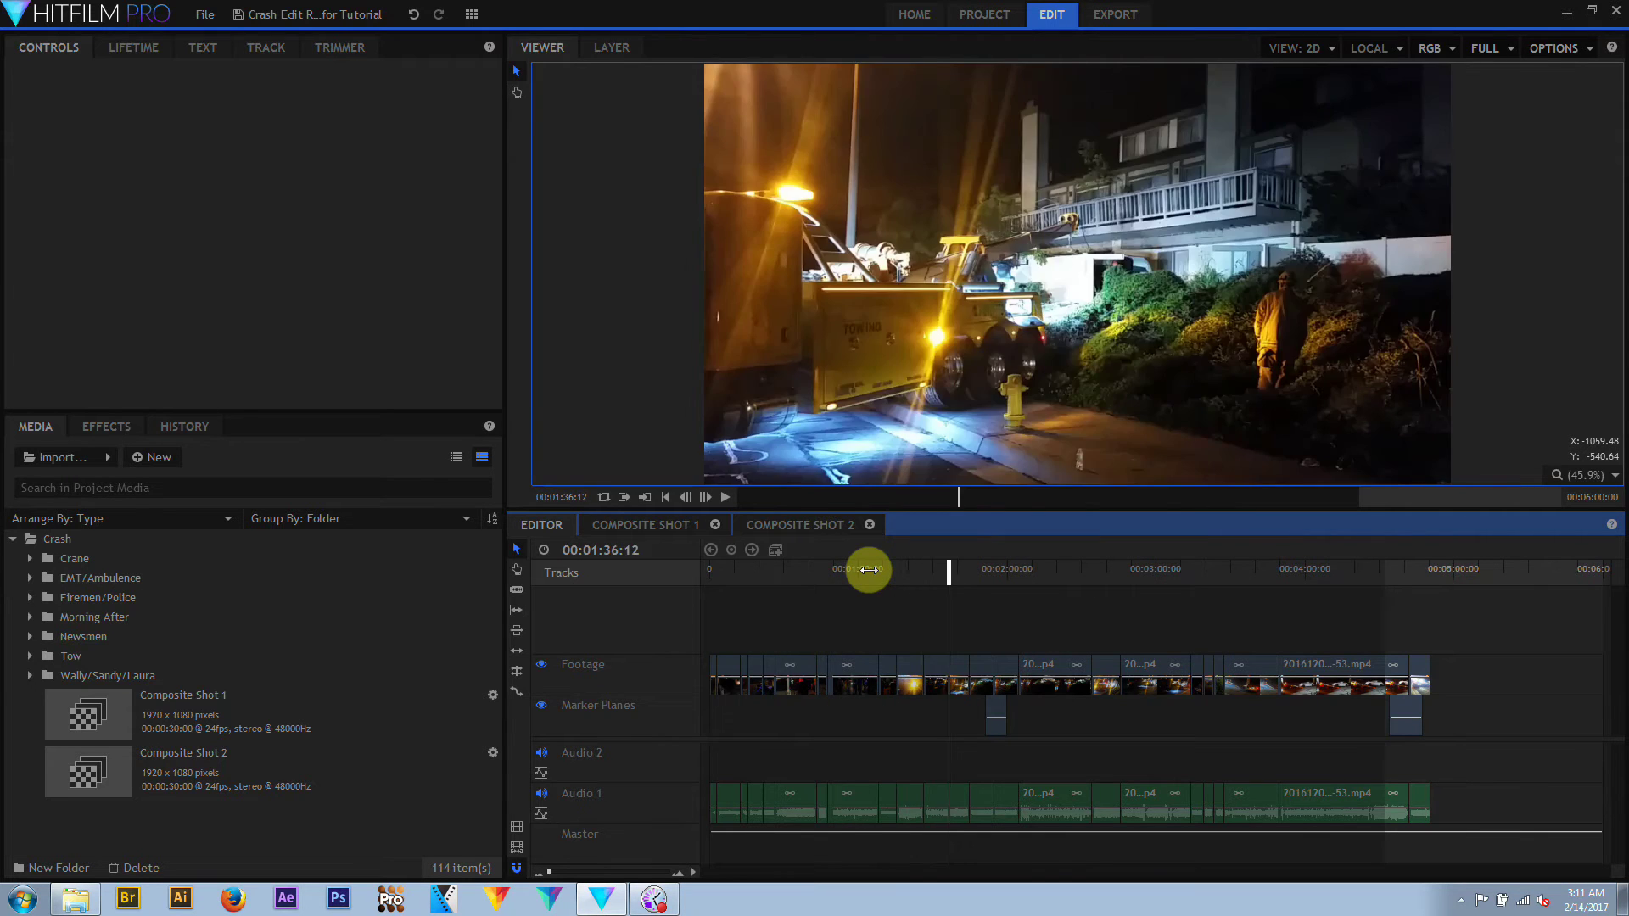
# Jump the playhead backward through successive edit points from 00:01:36:12 to 00:00:02:18
pyautogui.press('pageup')
pyautogui.press('pageup')
pyautogui.press('pageup')
pyautogui.press('pageup')
pyautogui.press('pageup')
pyautogui.press('pageup')
pyautogui.press('pageup')
pyautogui.press('pageup')
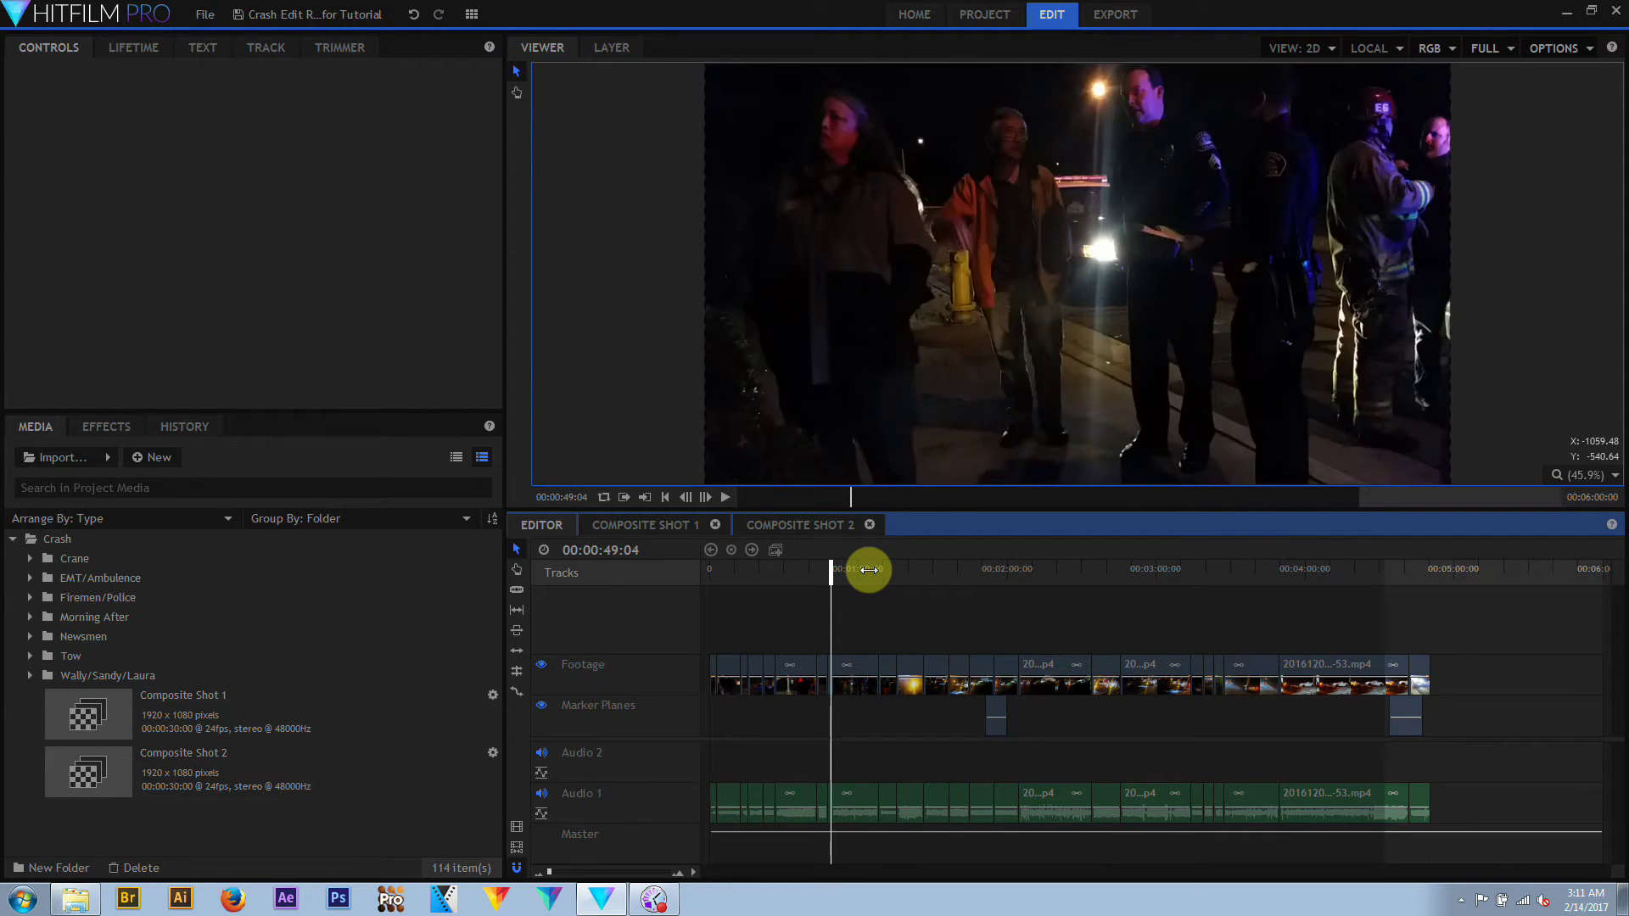
pyautogui.press('pageup')
pyautogui.press('pageup')
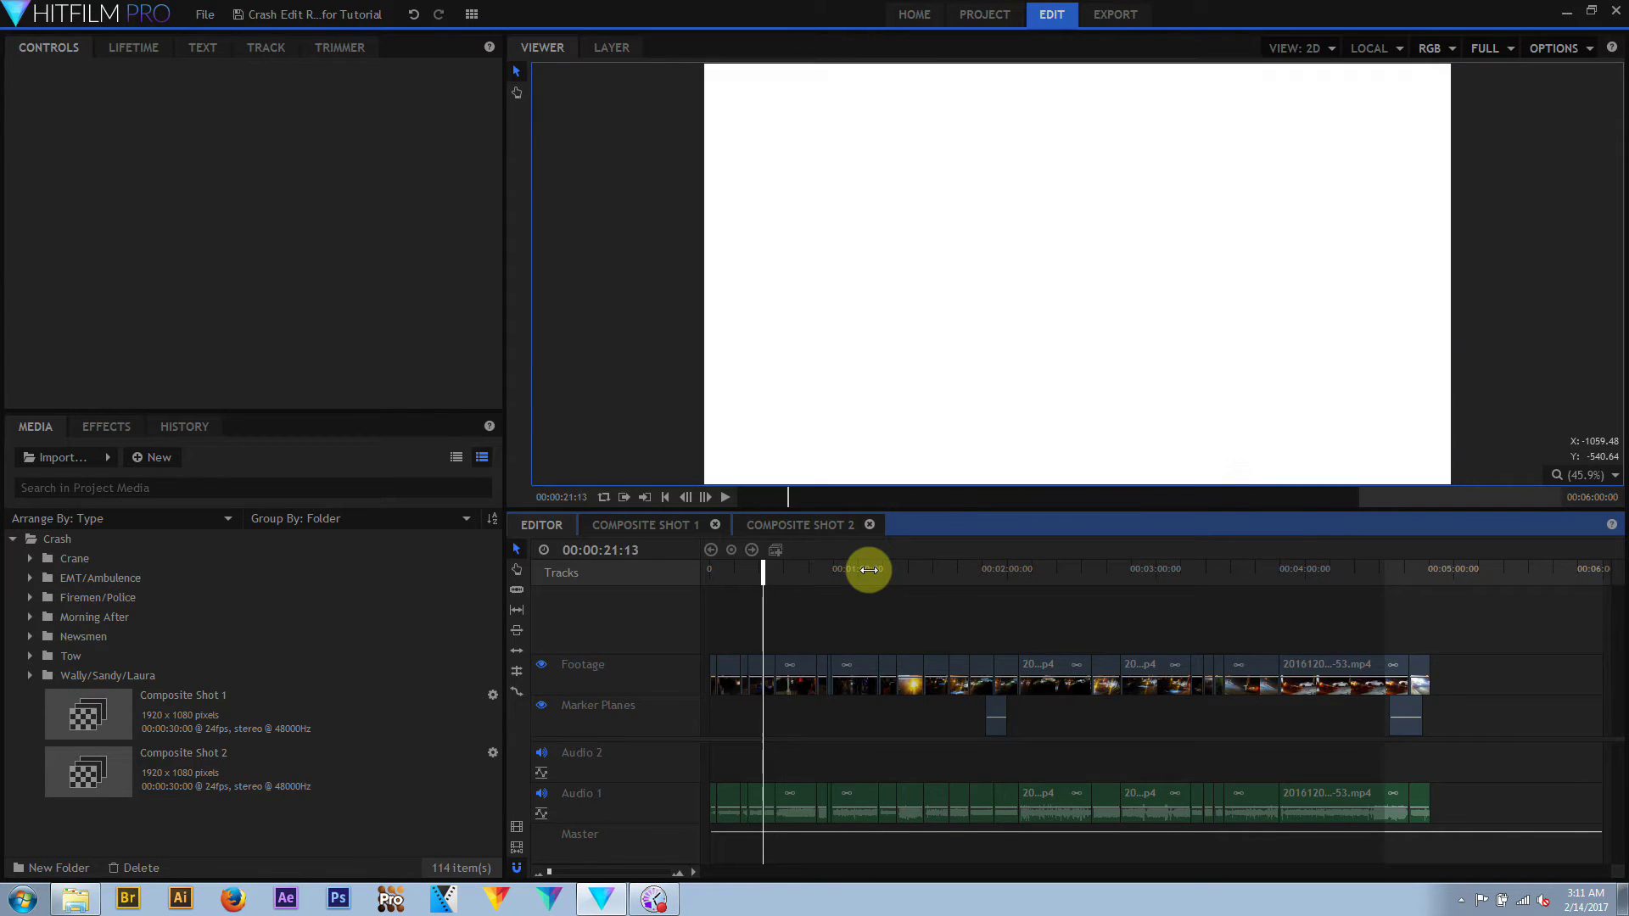
pyautogui.press('pageup')
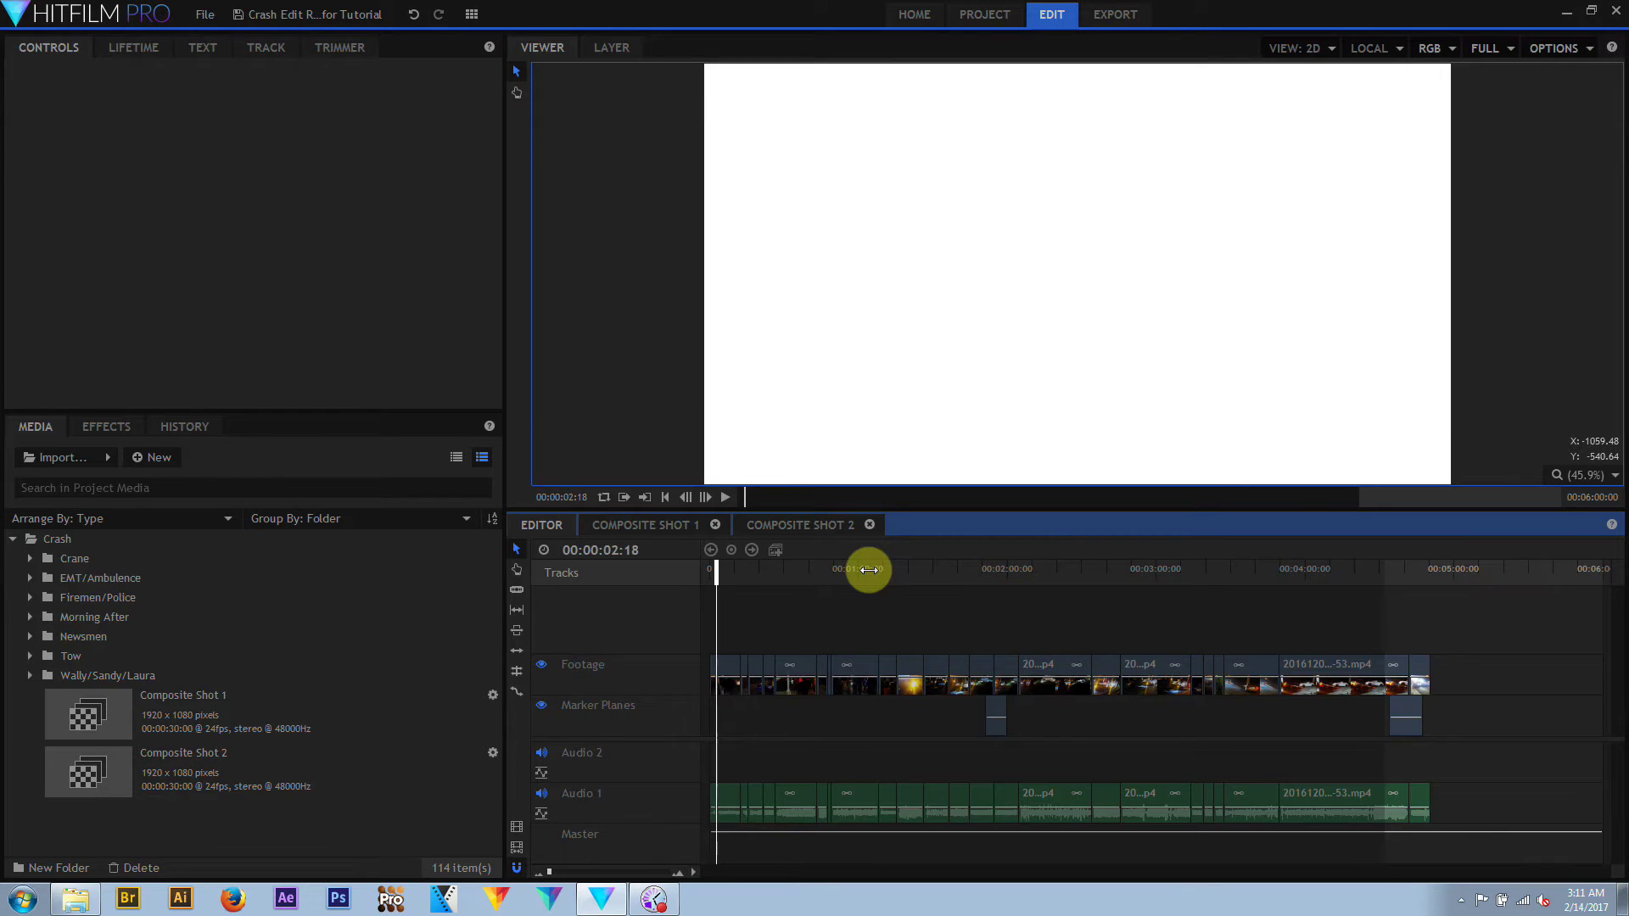
# Set the timeline's work area with an in point at 00:01:03:06 and an out point at 00:01:28:21
pyautogui.click(867, 573)
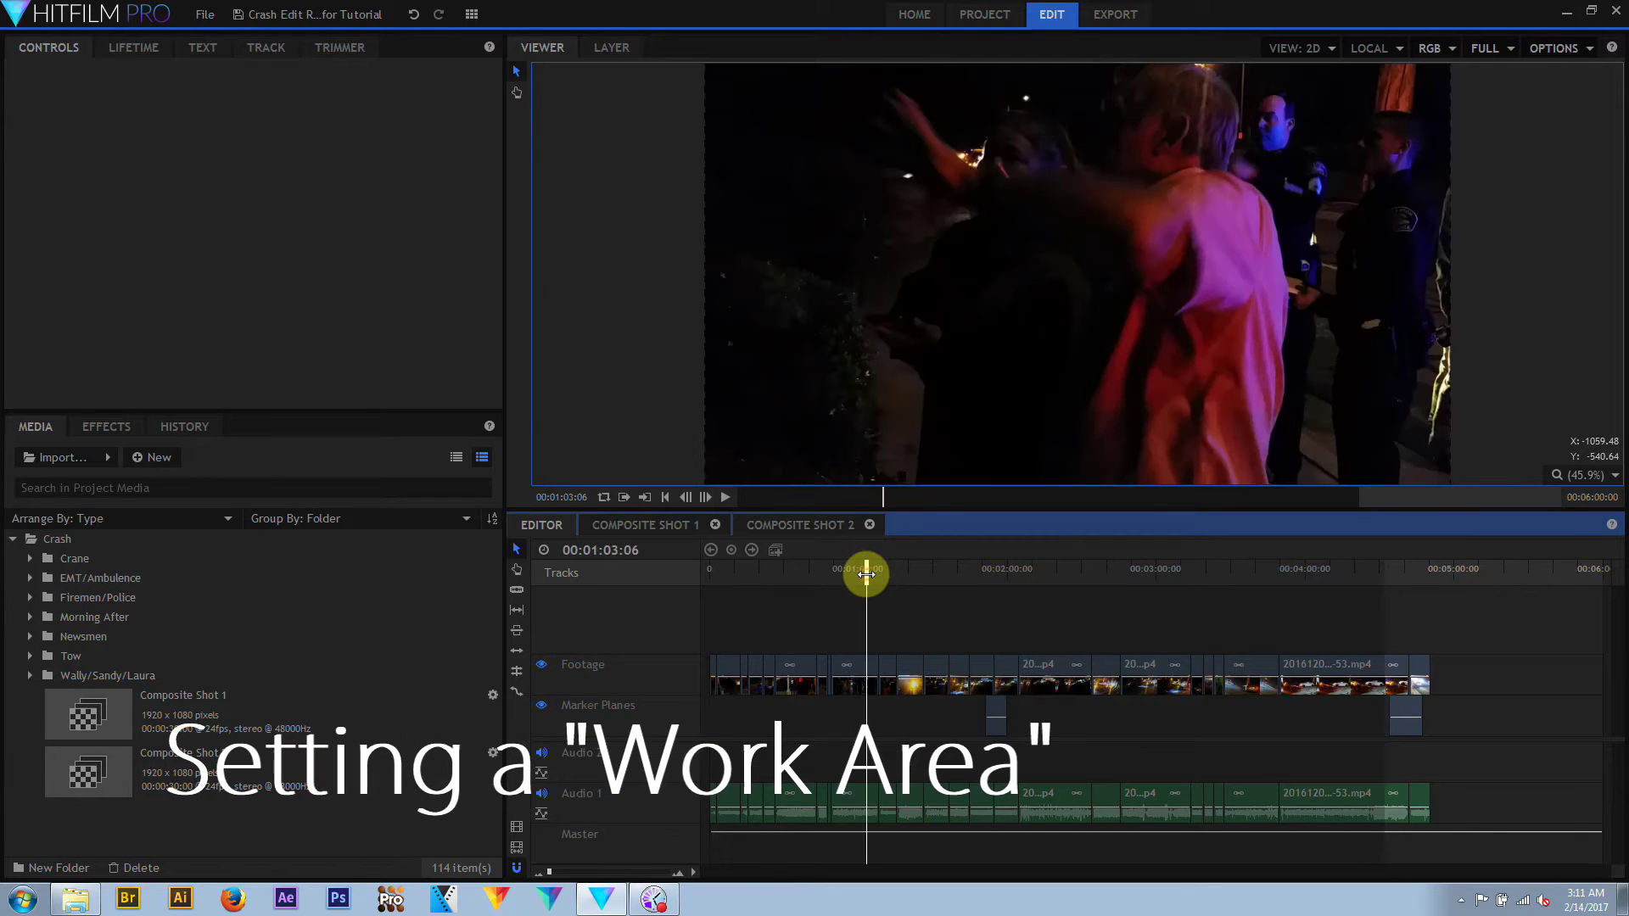
pyautogui.click(623, 499)
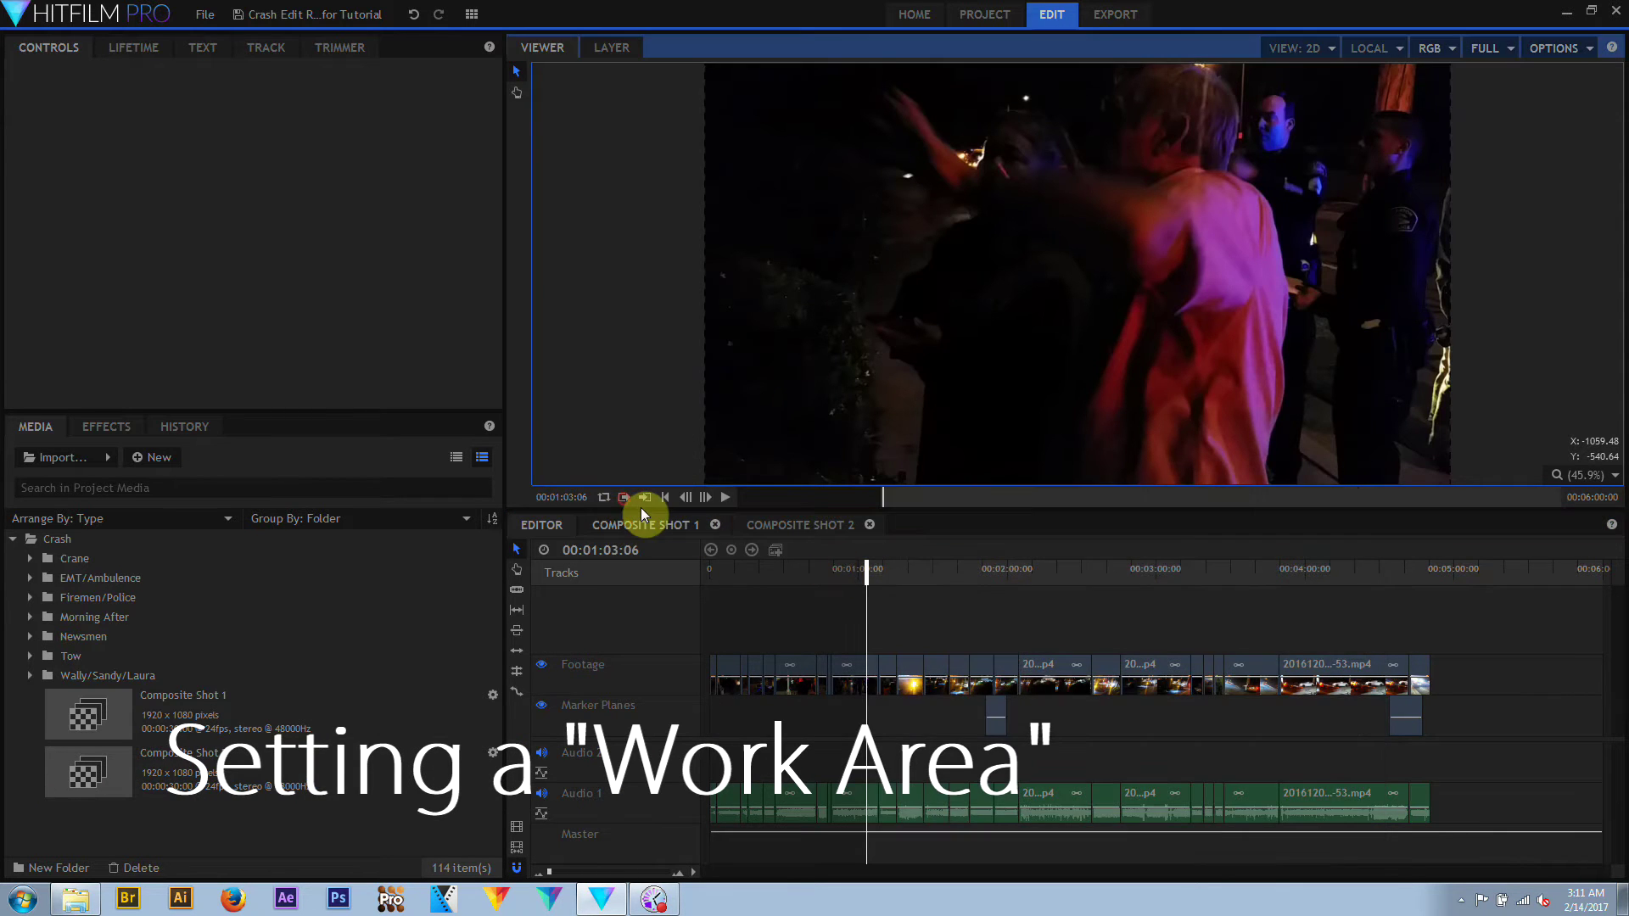
pyautogui.click(929, 574)
pyautogui.click(654, 497)
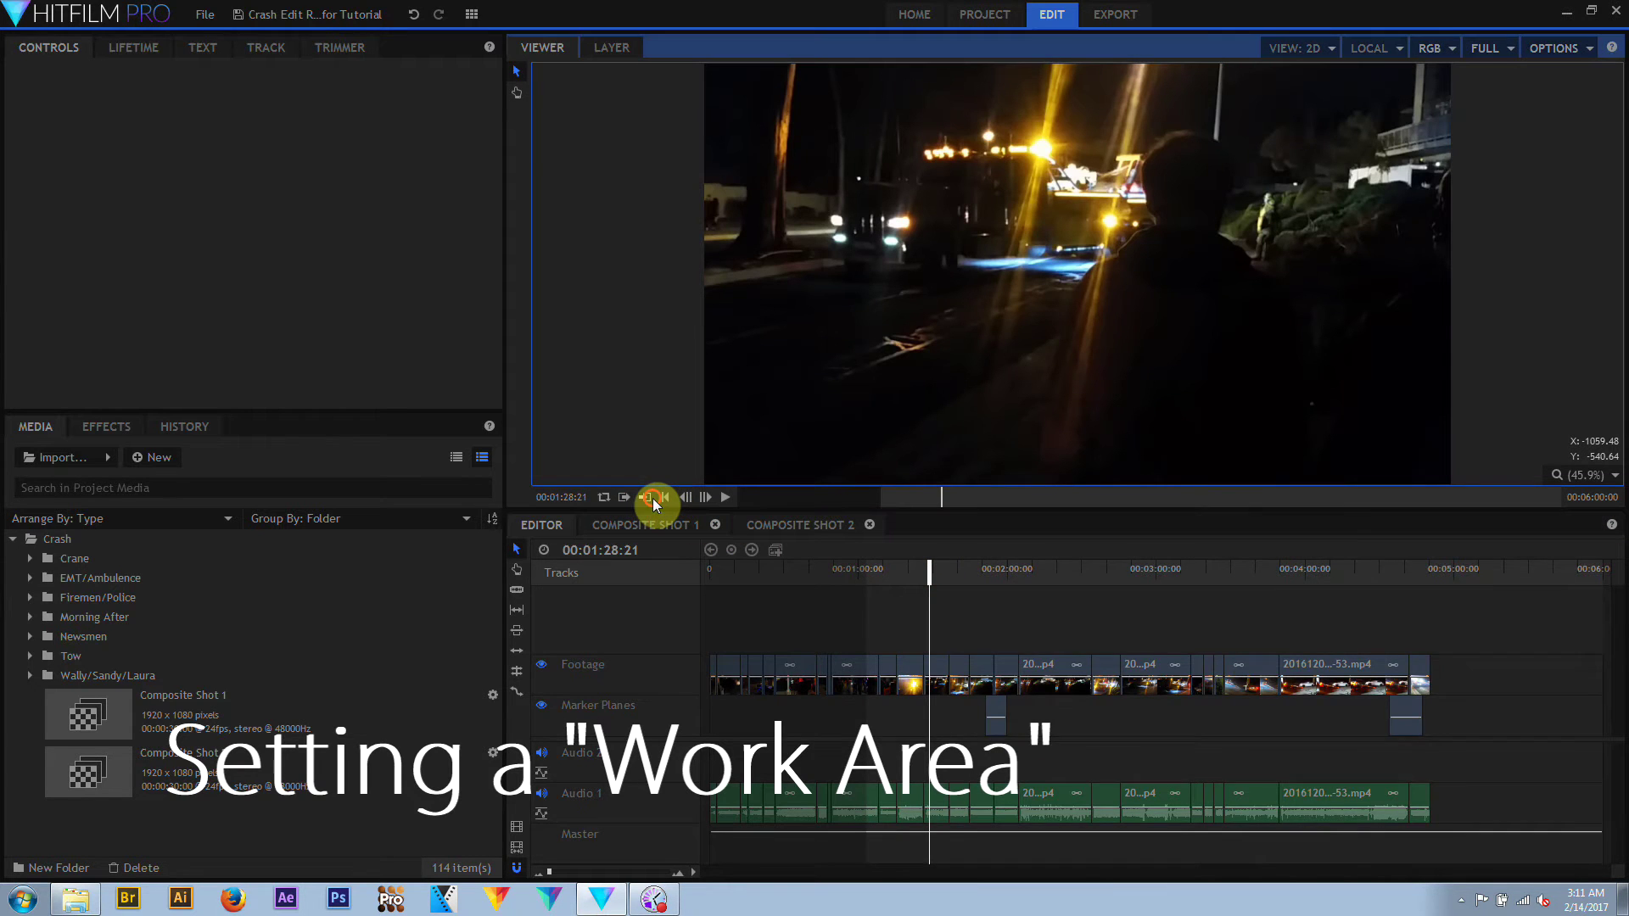
# Turn on looped playback in the Viewer and play part of the work area
pyautogui.click(603, 499)
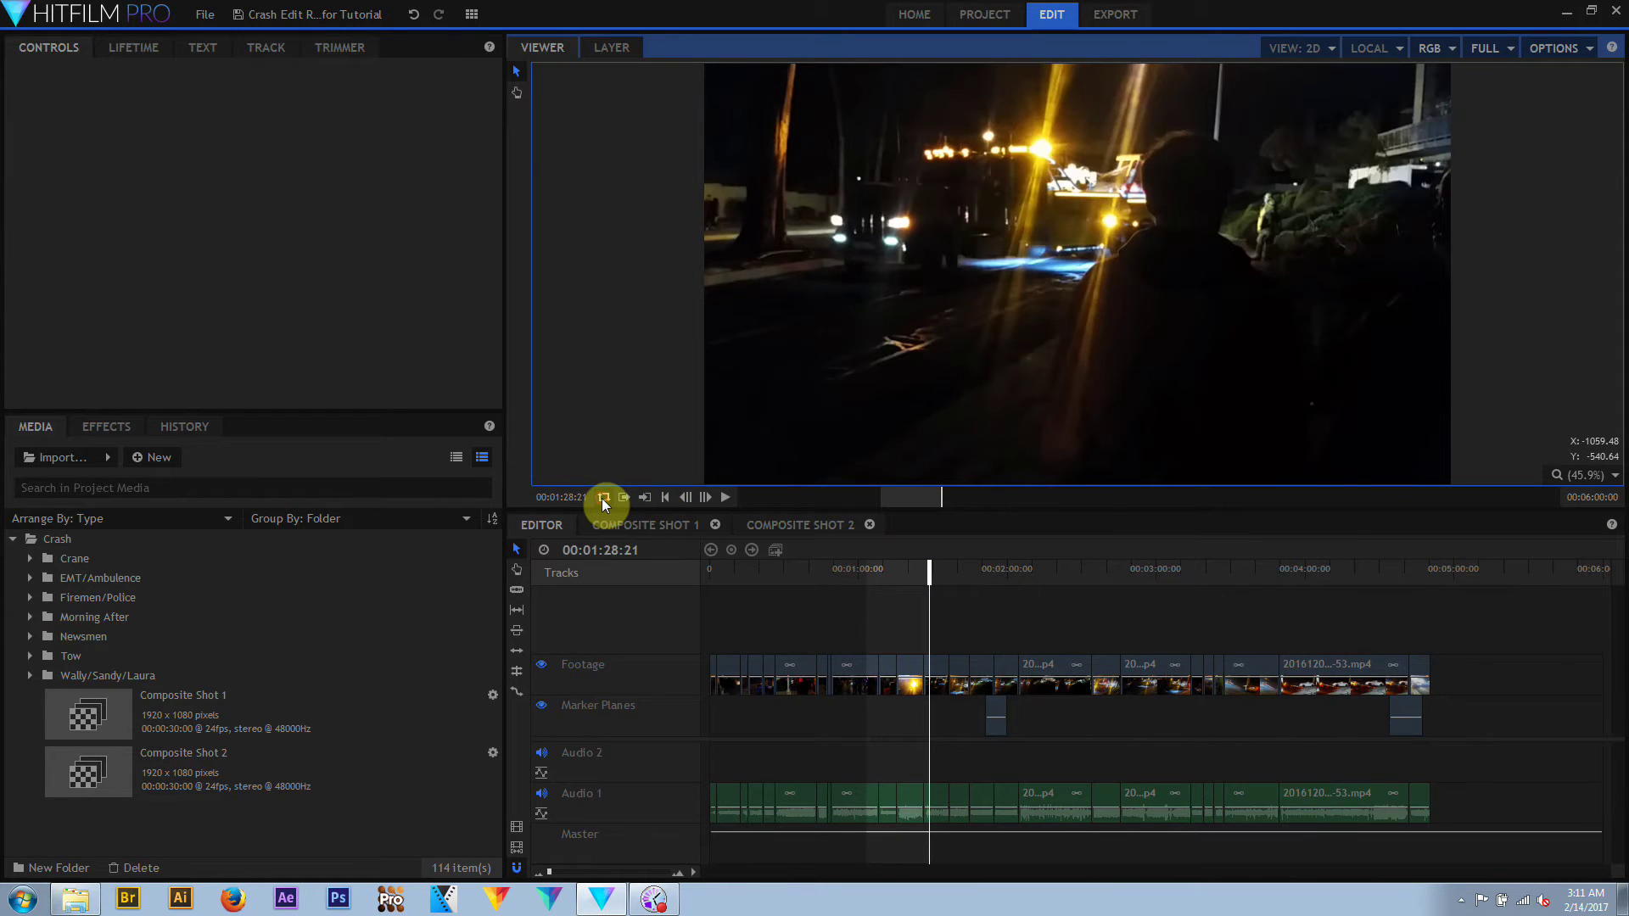
pyautogui.click(725, 498)
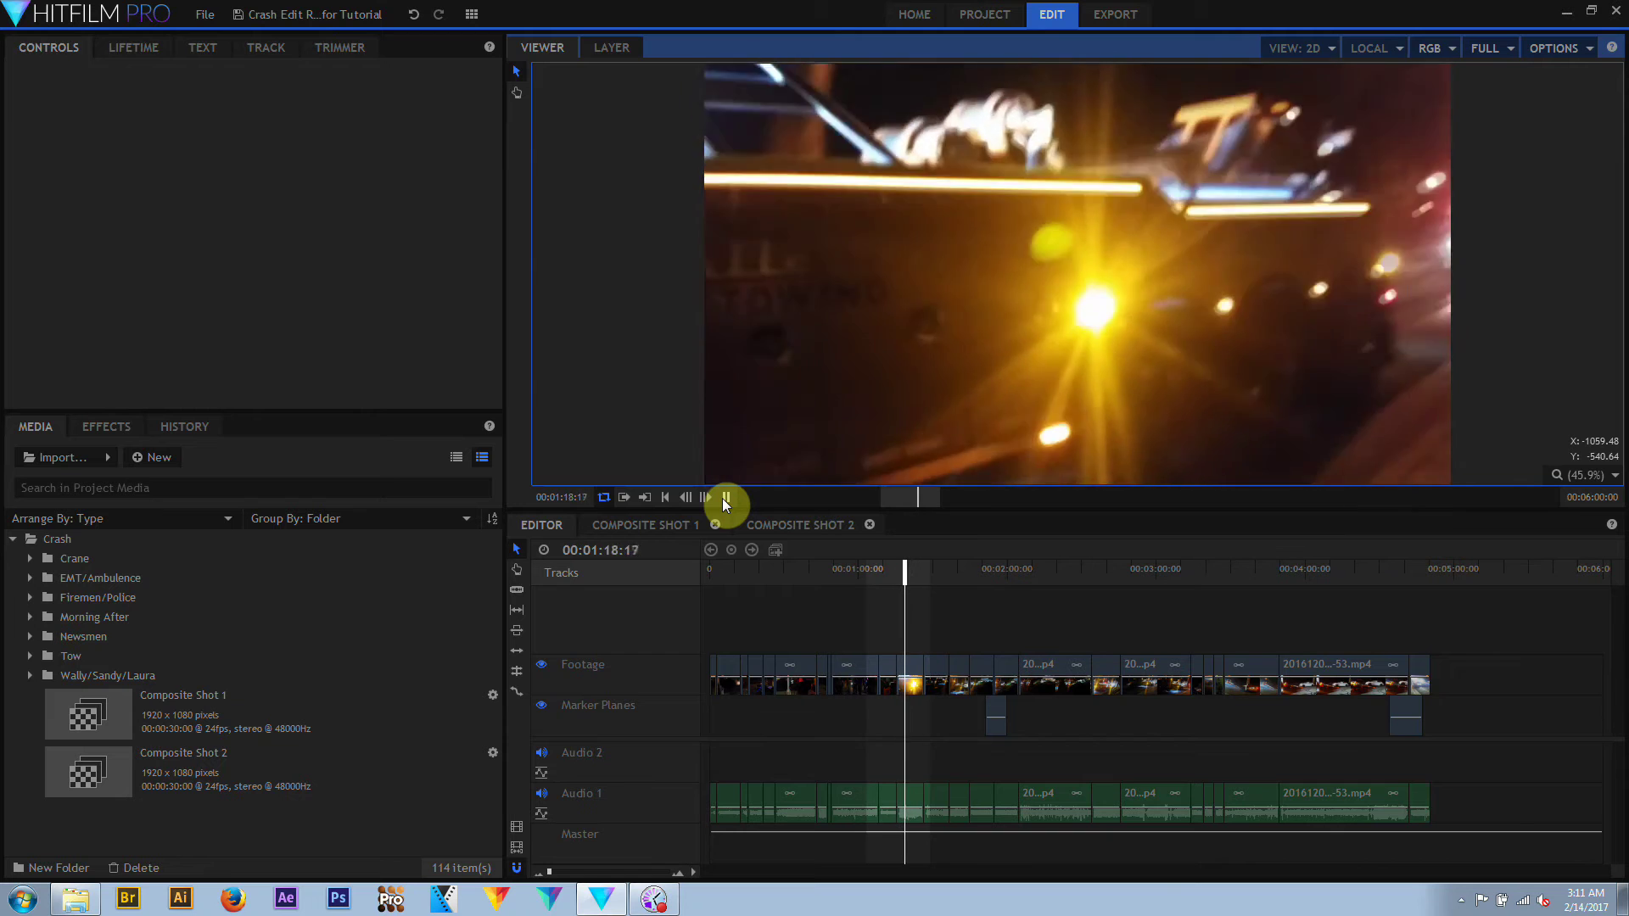
pyautogui.click(724, 500)
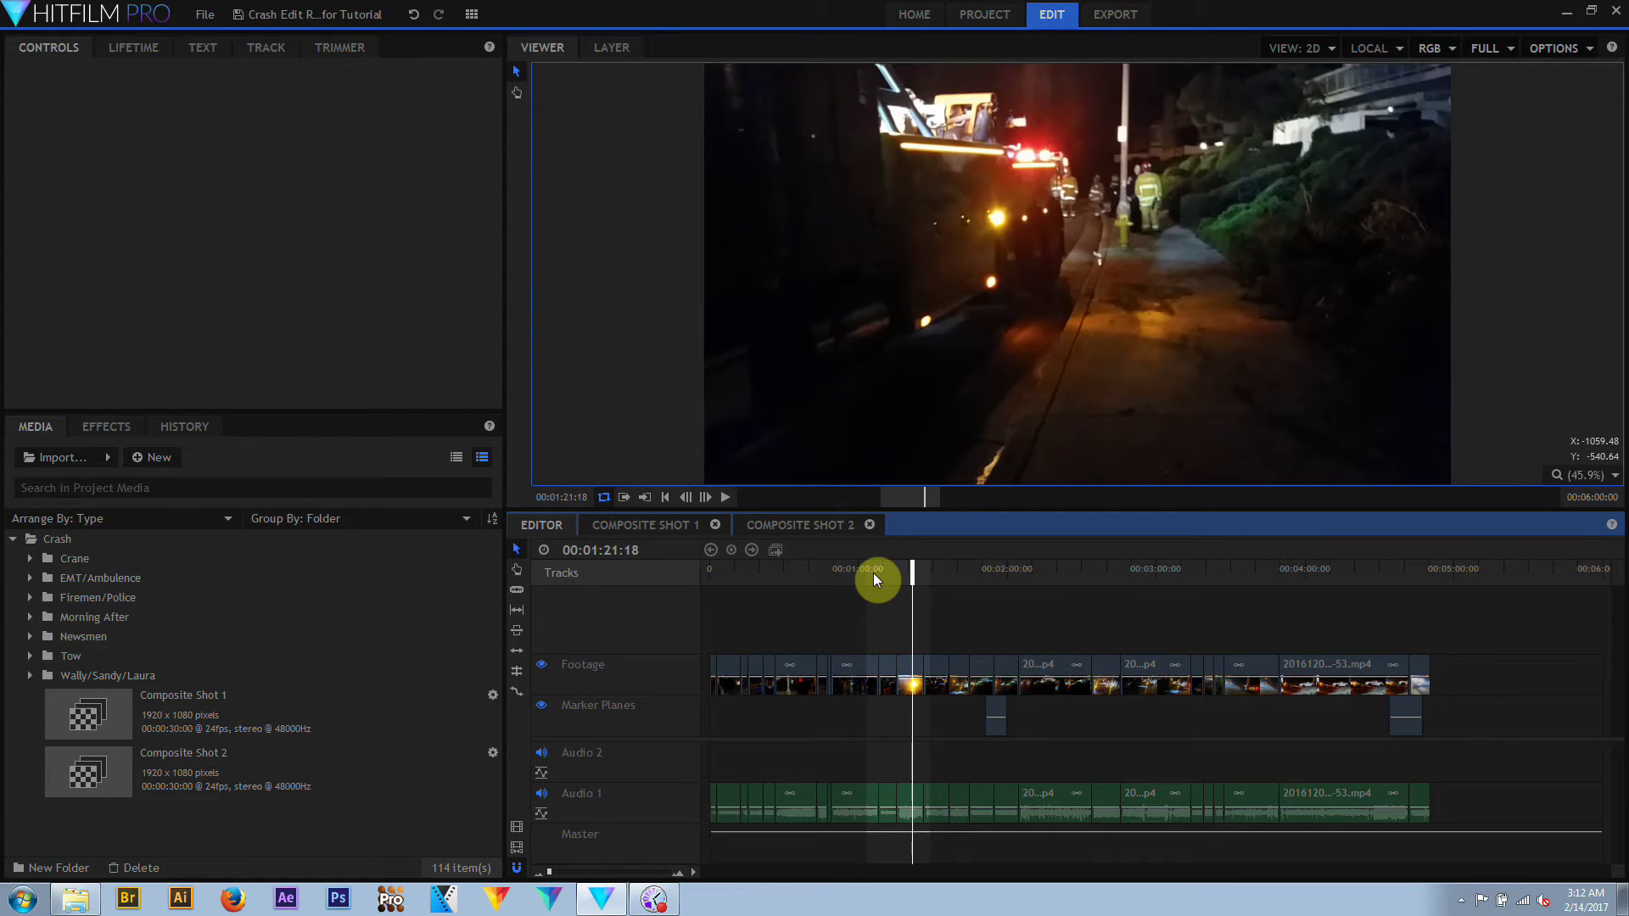
pyautogui.hotkey('alt', 'a')
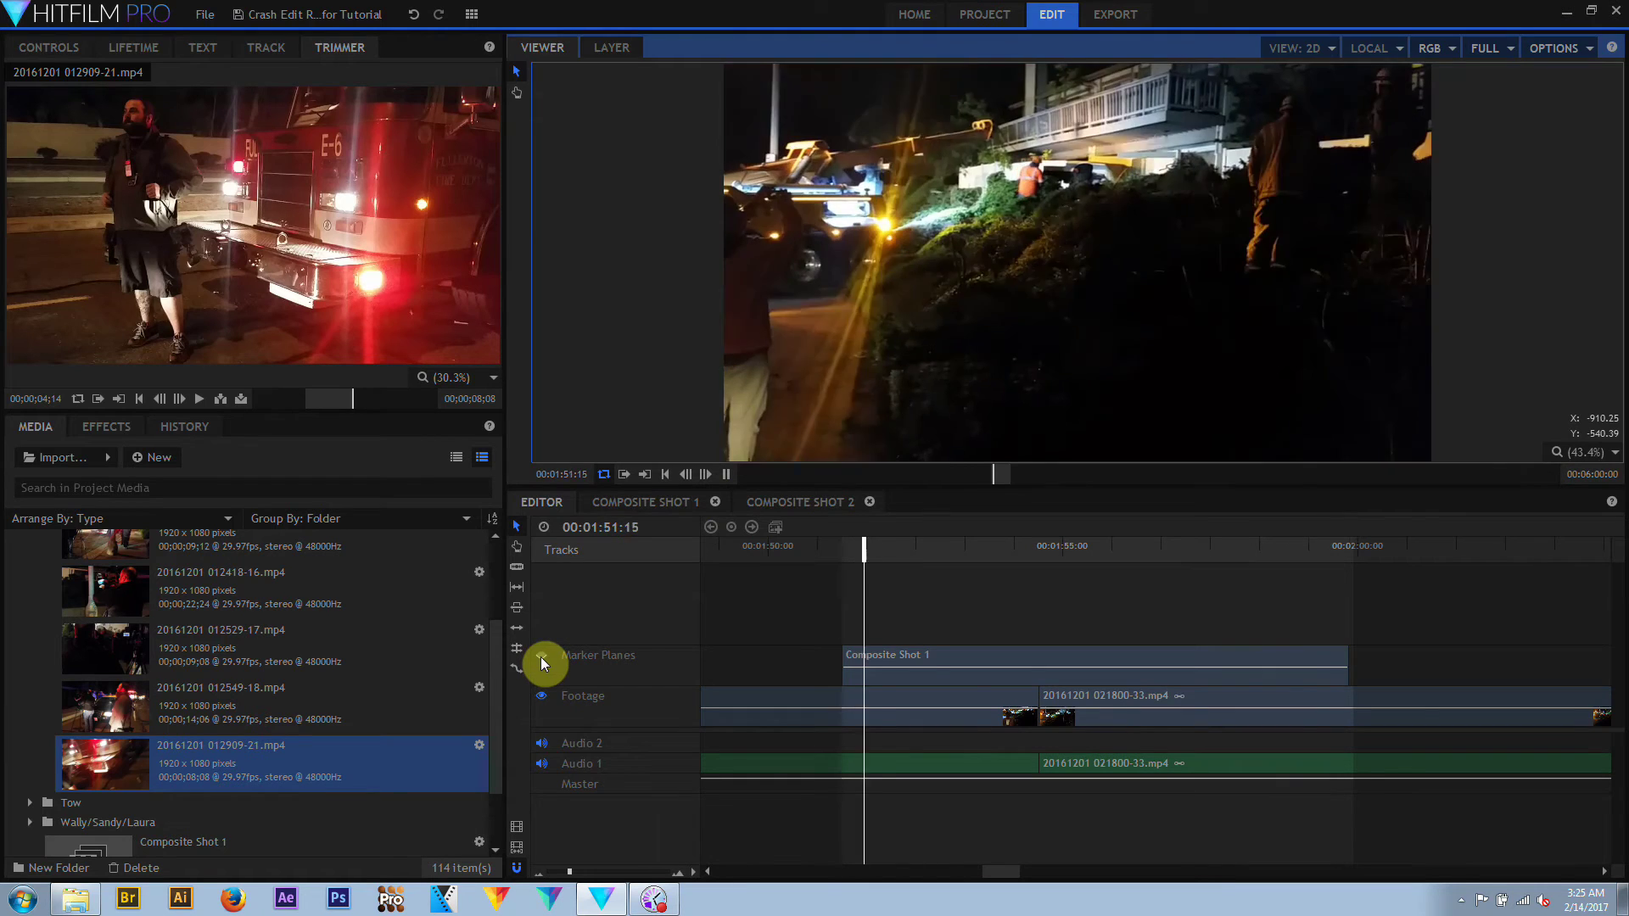
# Show the Marker Planes track briefly and hide it again
pyautogui.click(541, 657)
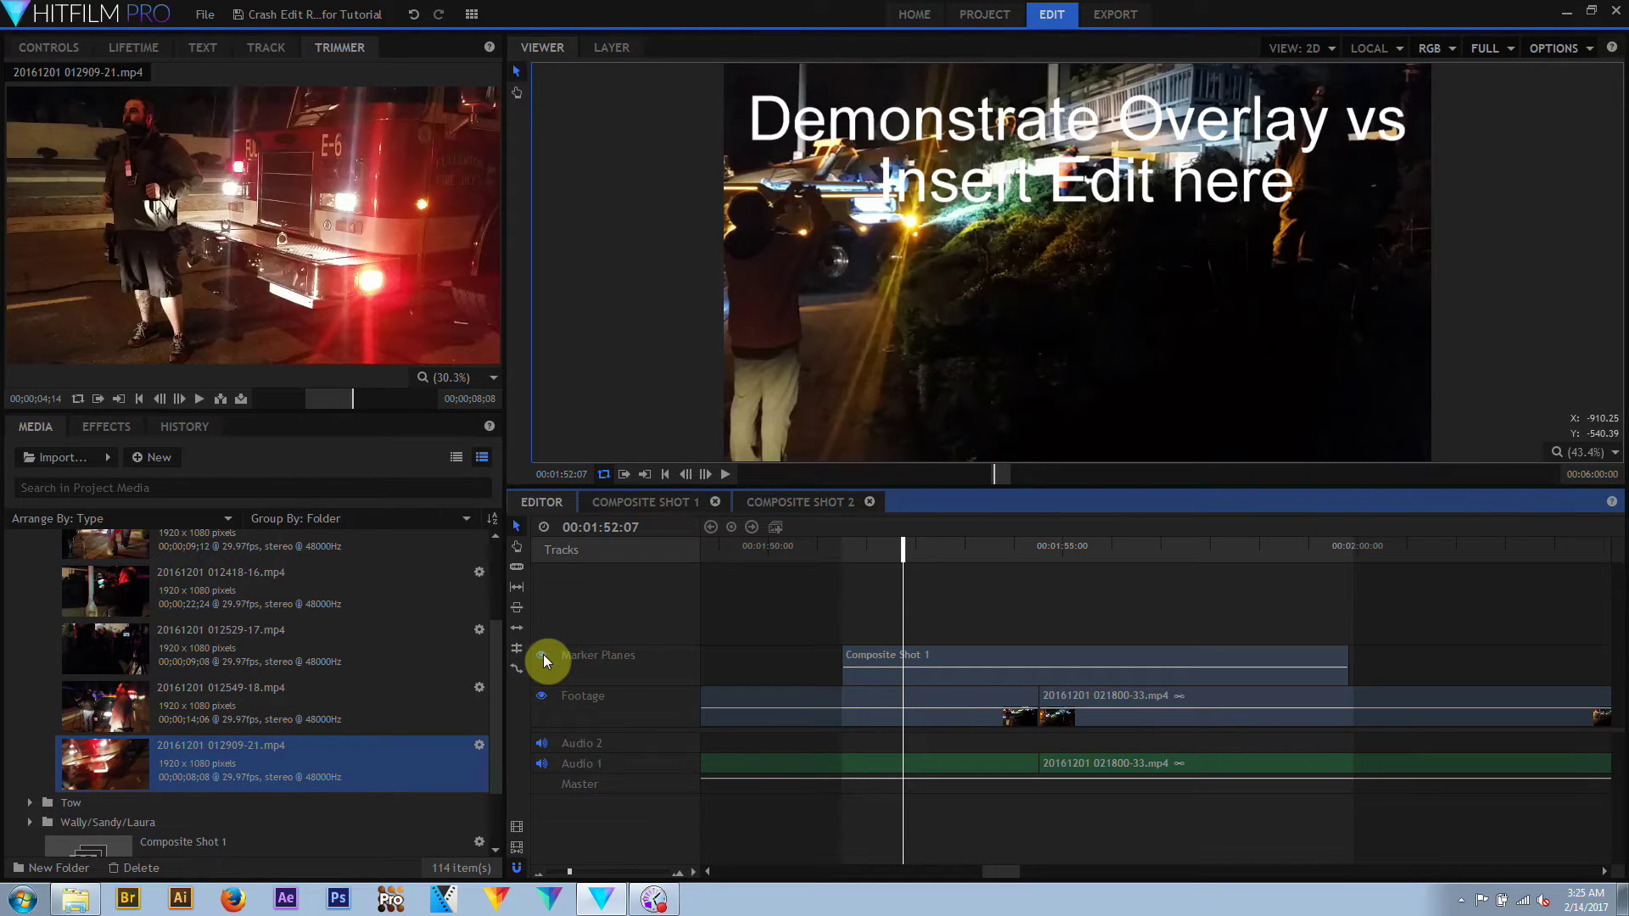
pyautogui.click(540, 658)
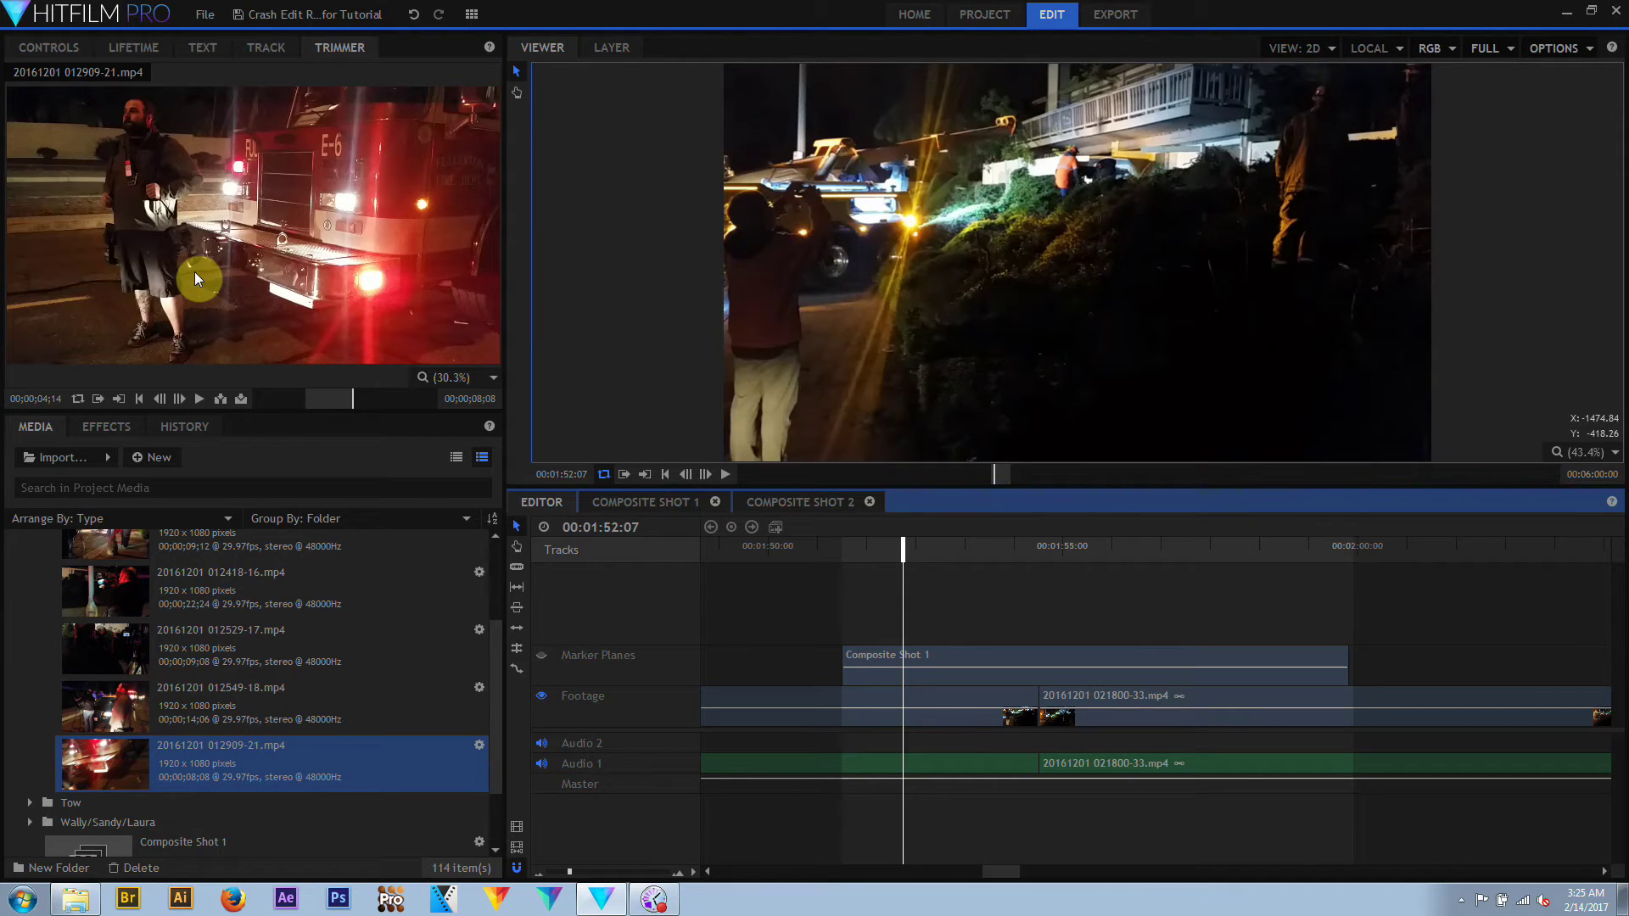
pyautogui.moveTo(906, 547); pyautogui.dragTo(1020, 569)
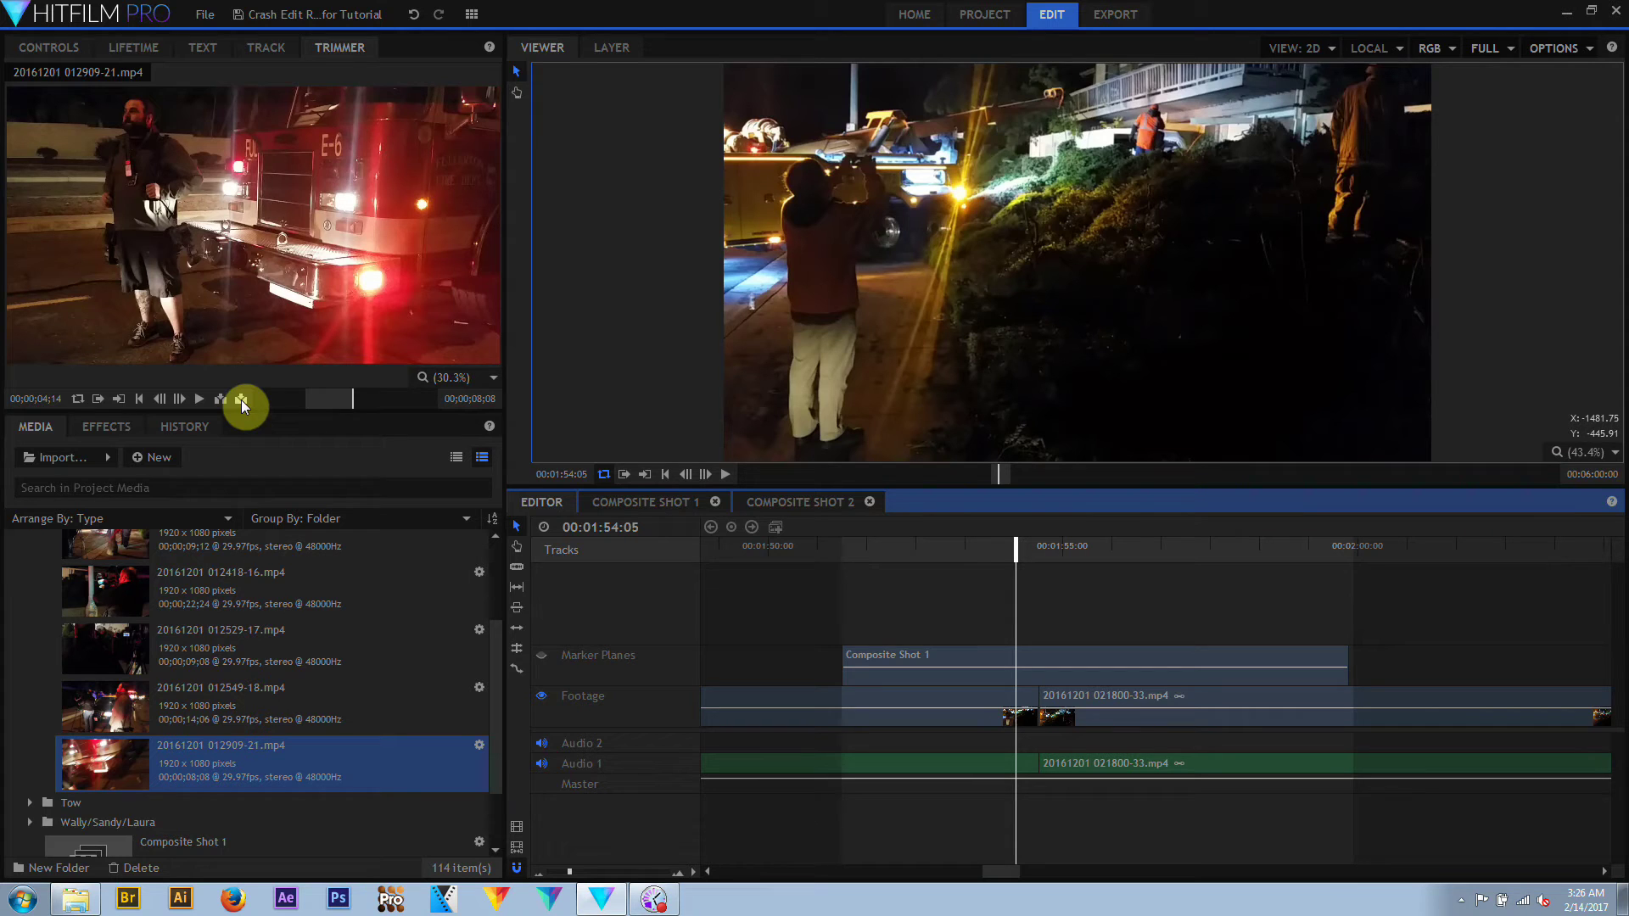
pyautogui.moveTo(254, 263); pyautogui.dragTo(1020, 697)
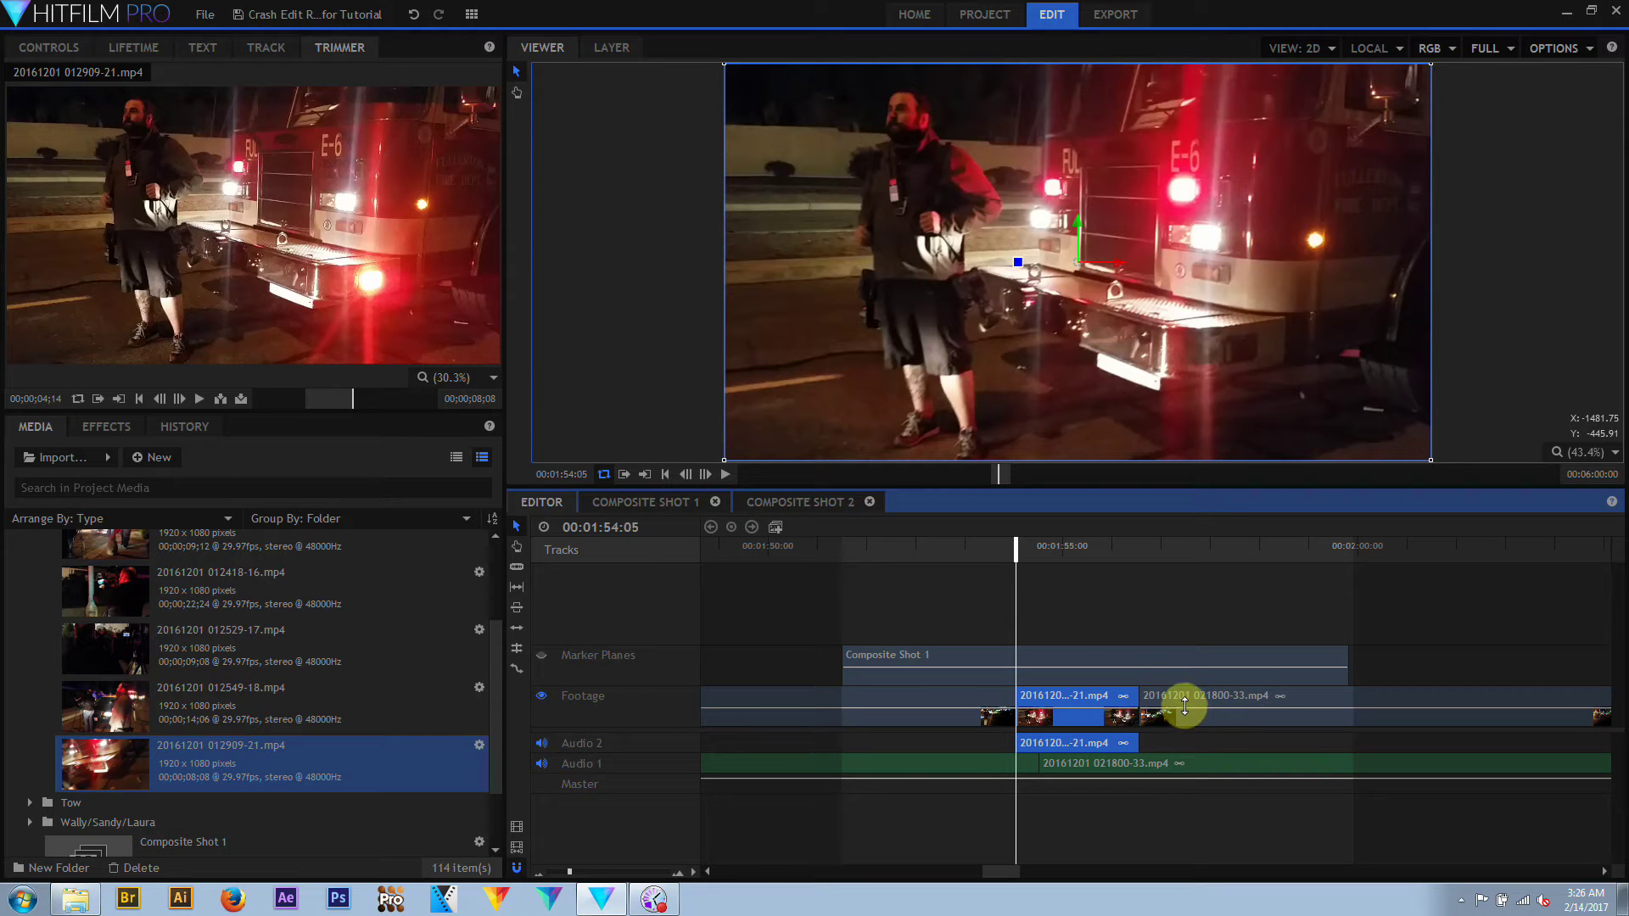
pyautogui.click(862, 547)
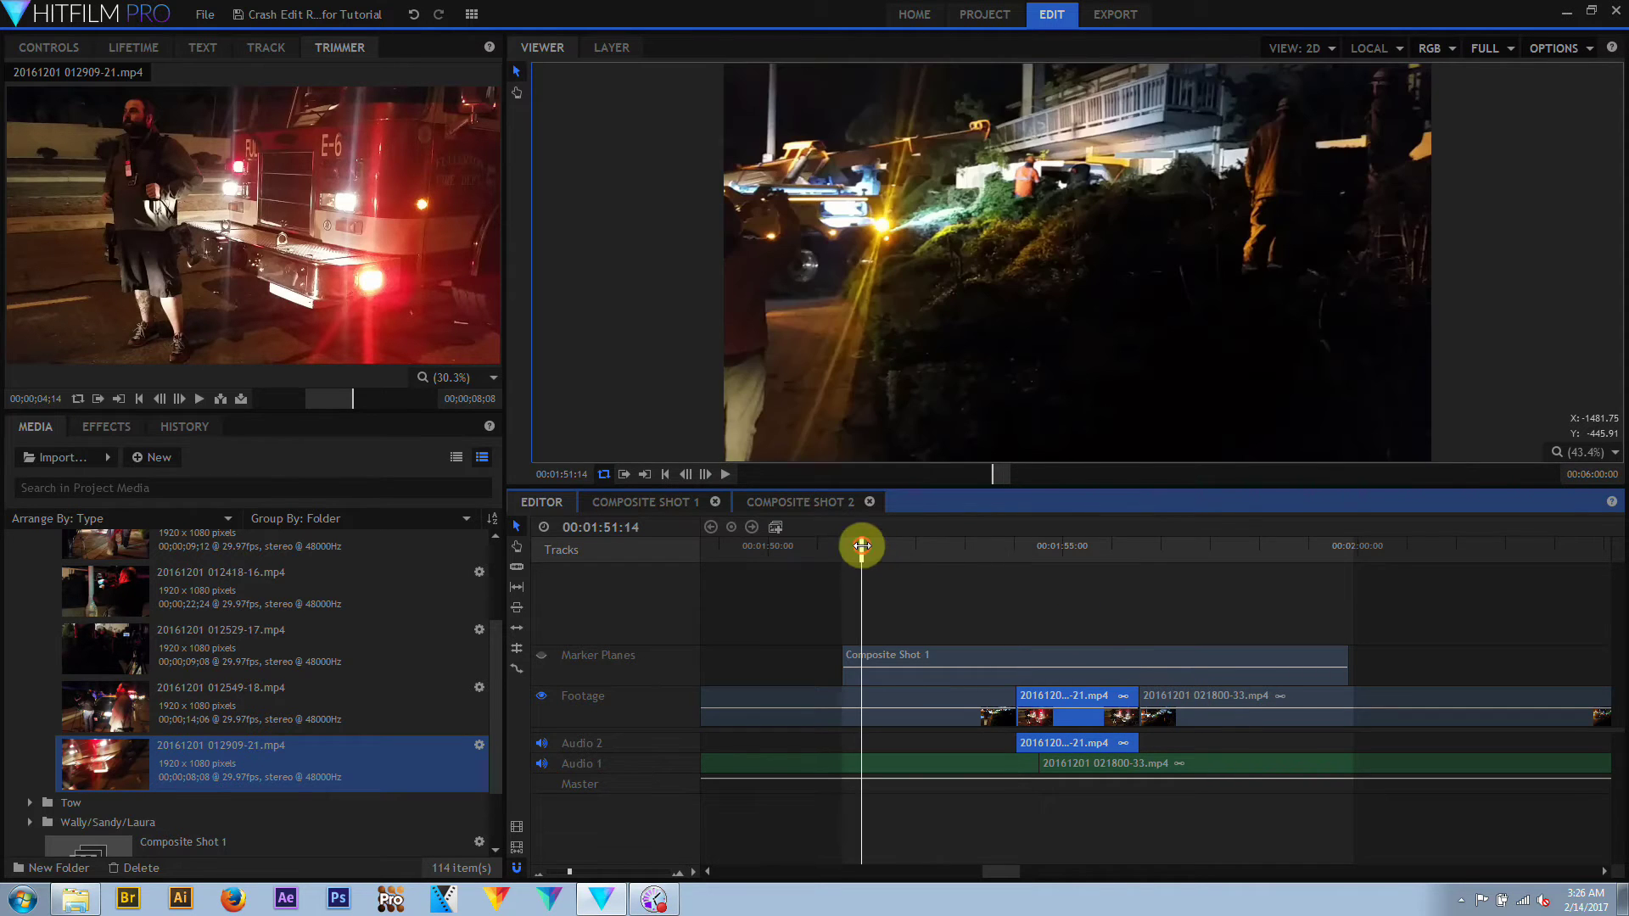
pyautogui.click(726, 475)
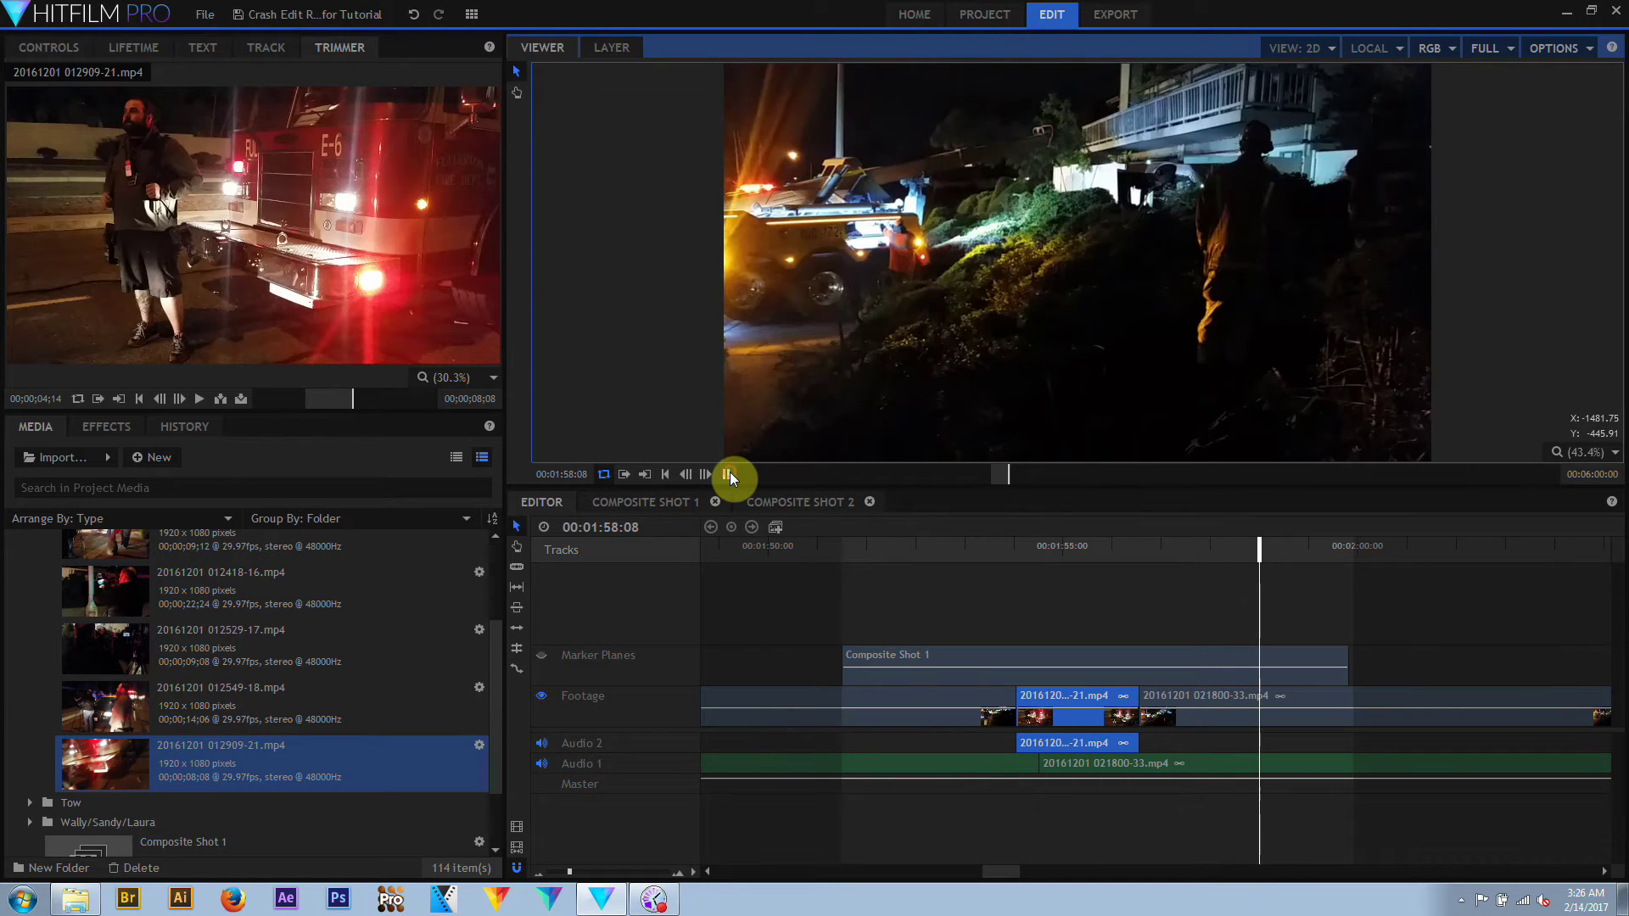
pyautogui.click(726, 475)
pyautogui.hotkey('ctrl', 'z')
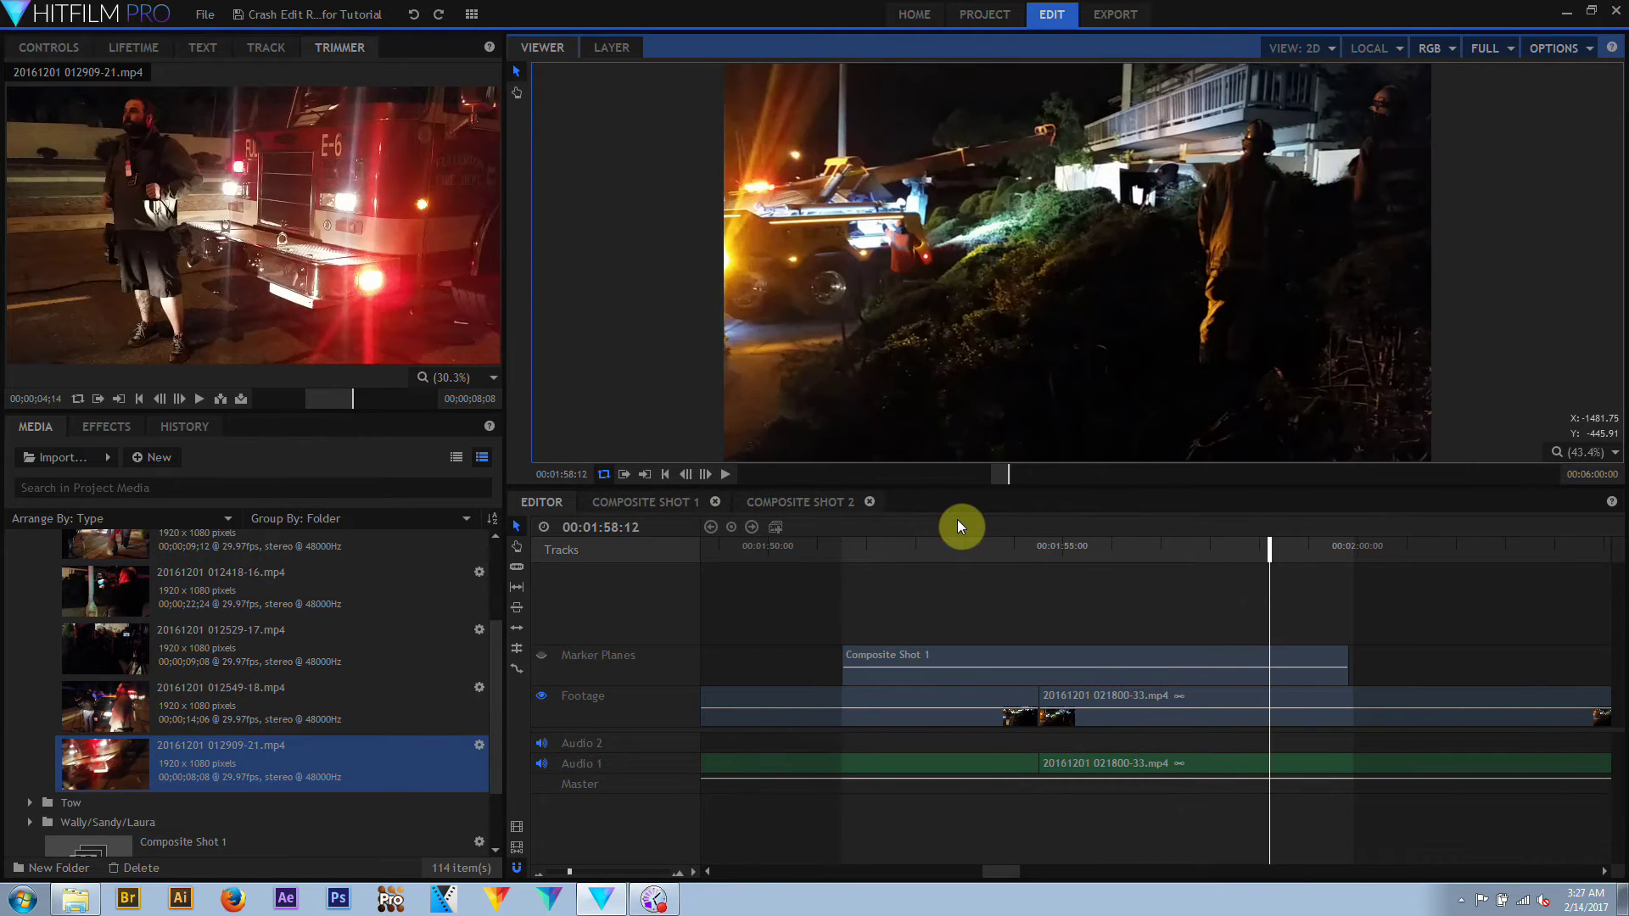
pyautogui.click(991, 547)
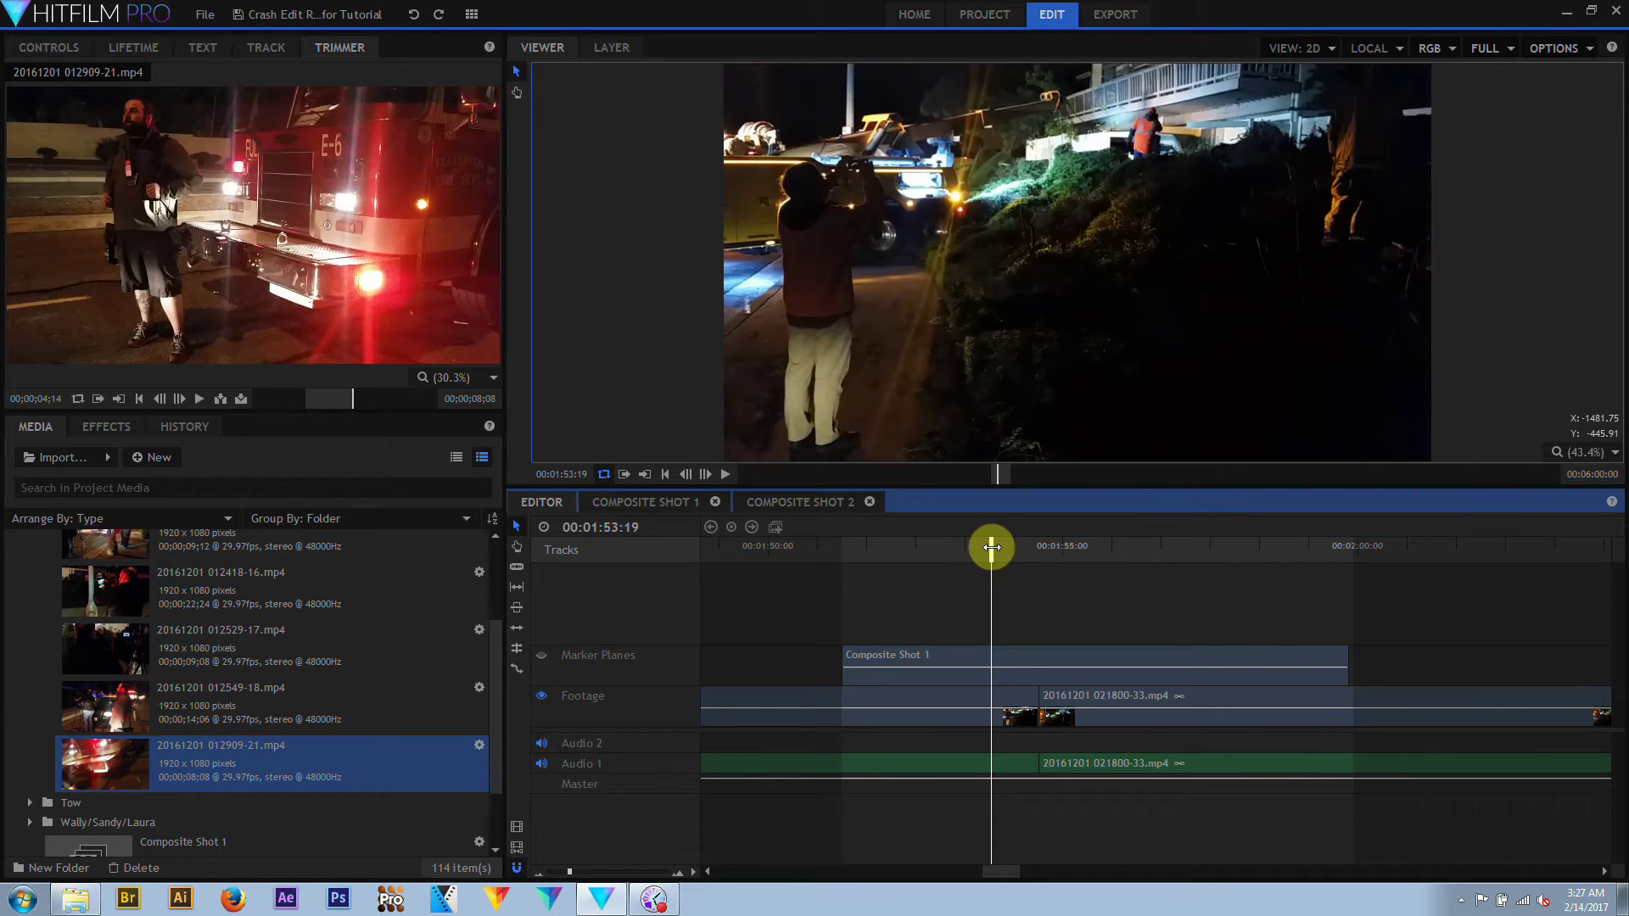
pyautogui.click(227, 396)
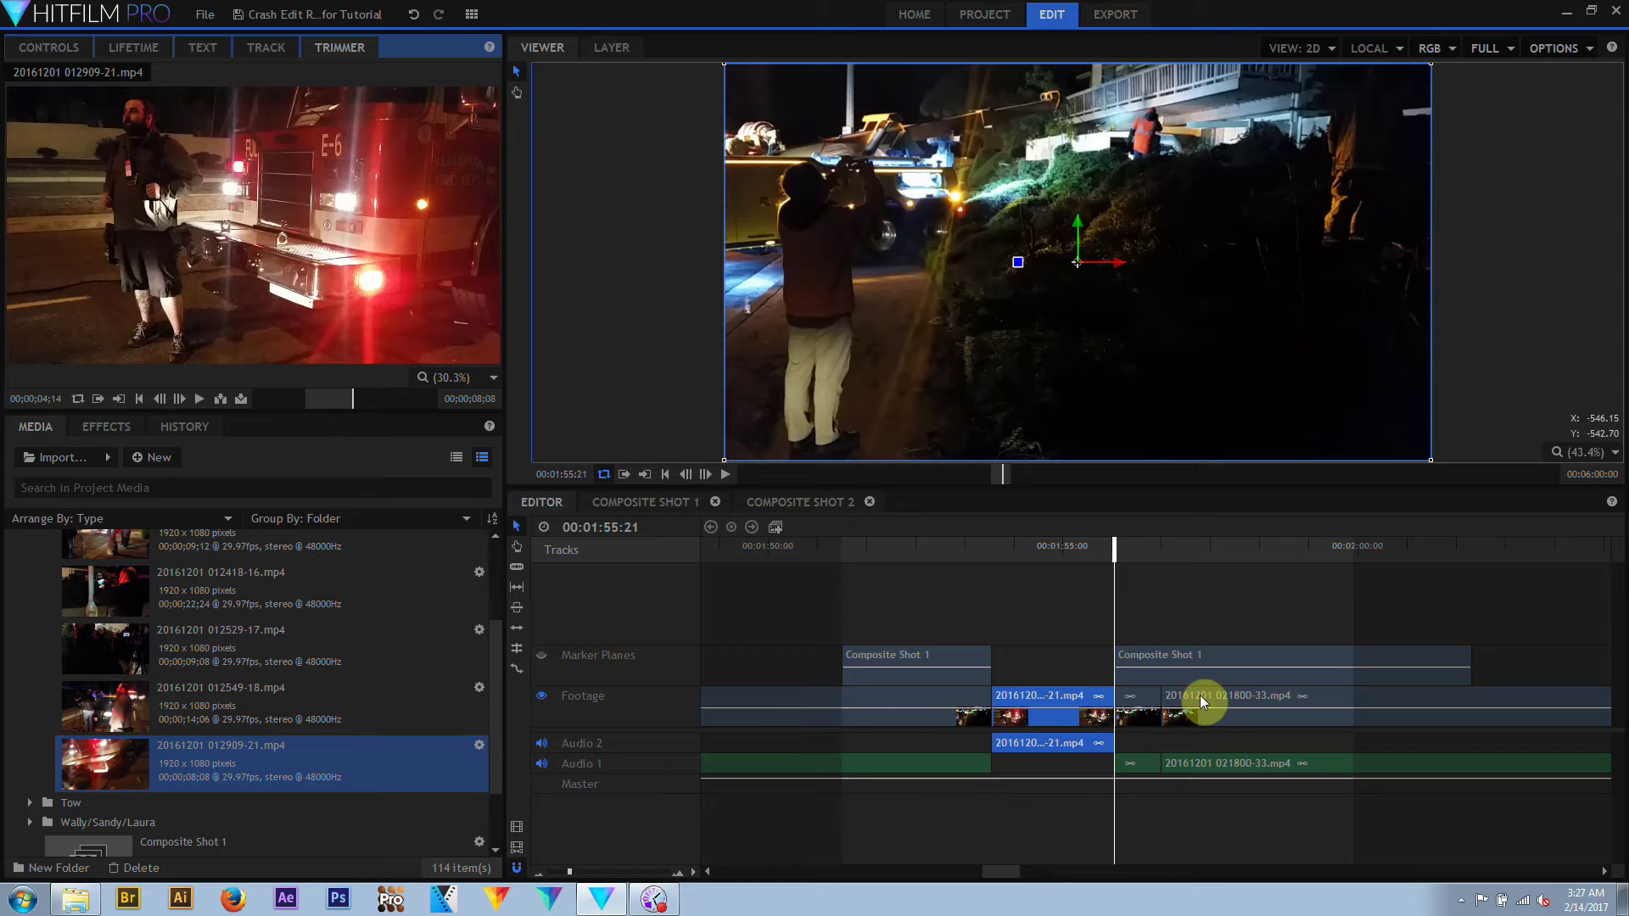
pyautogui.click(939, 545)
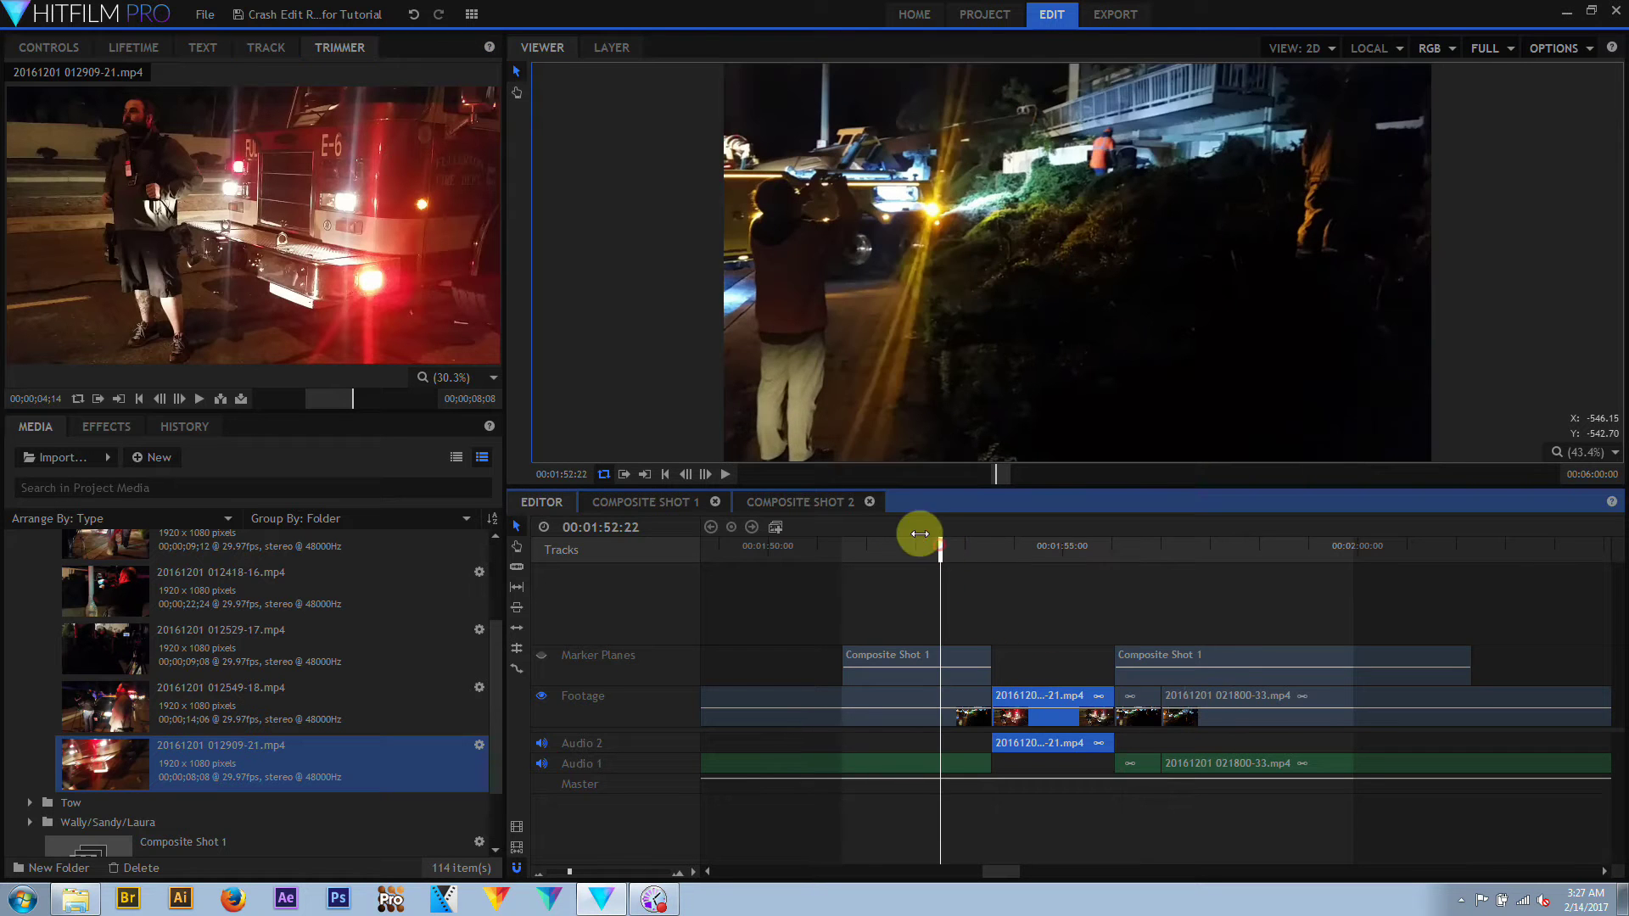
pyautogui.click(726, 473)
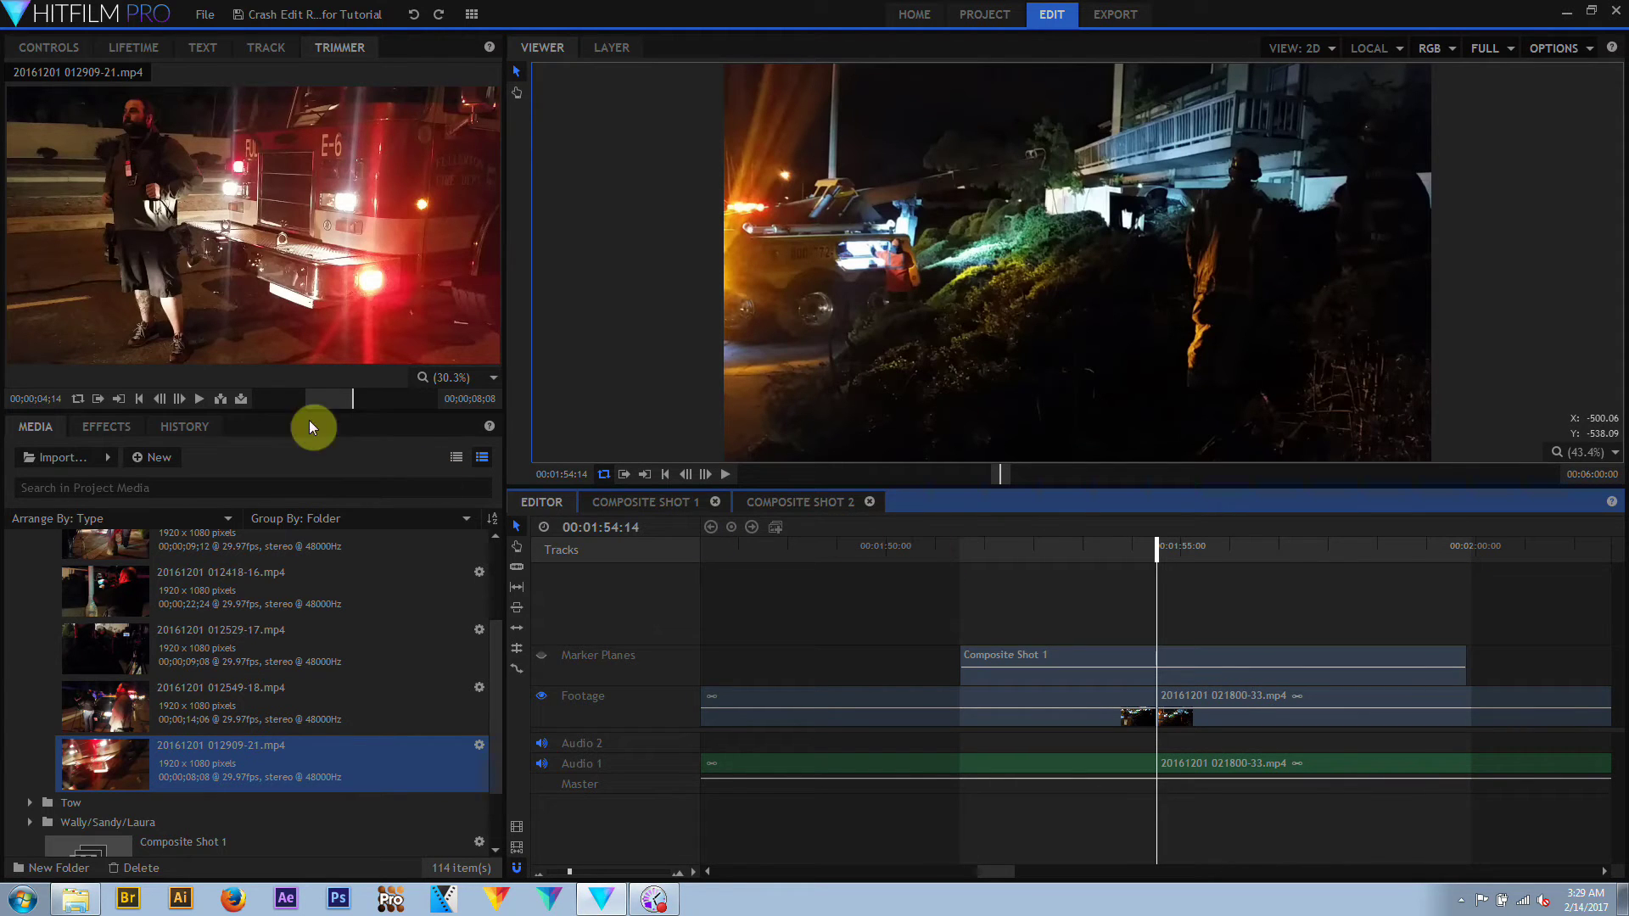
pyautogui.click(221, 400)
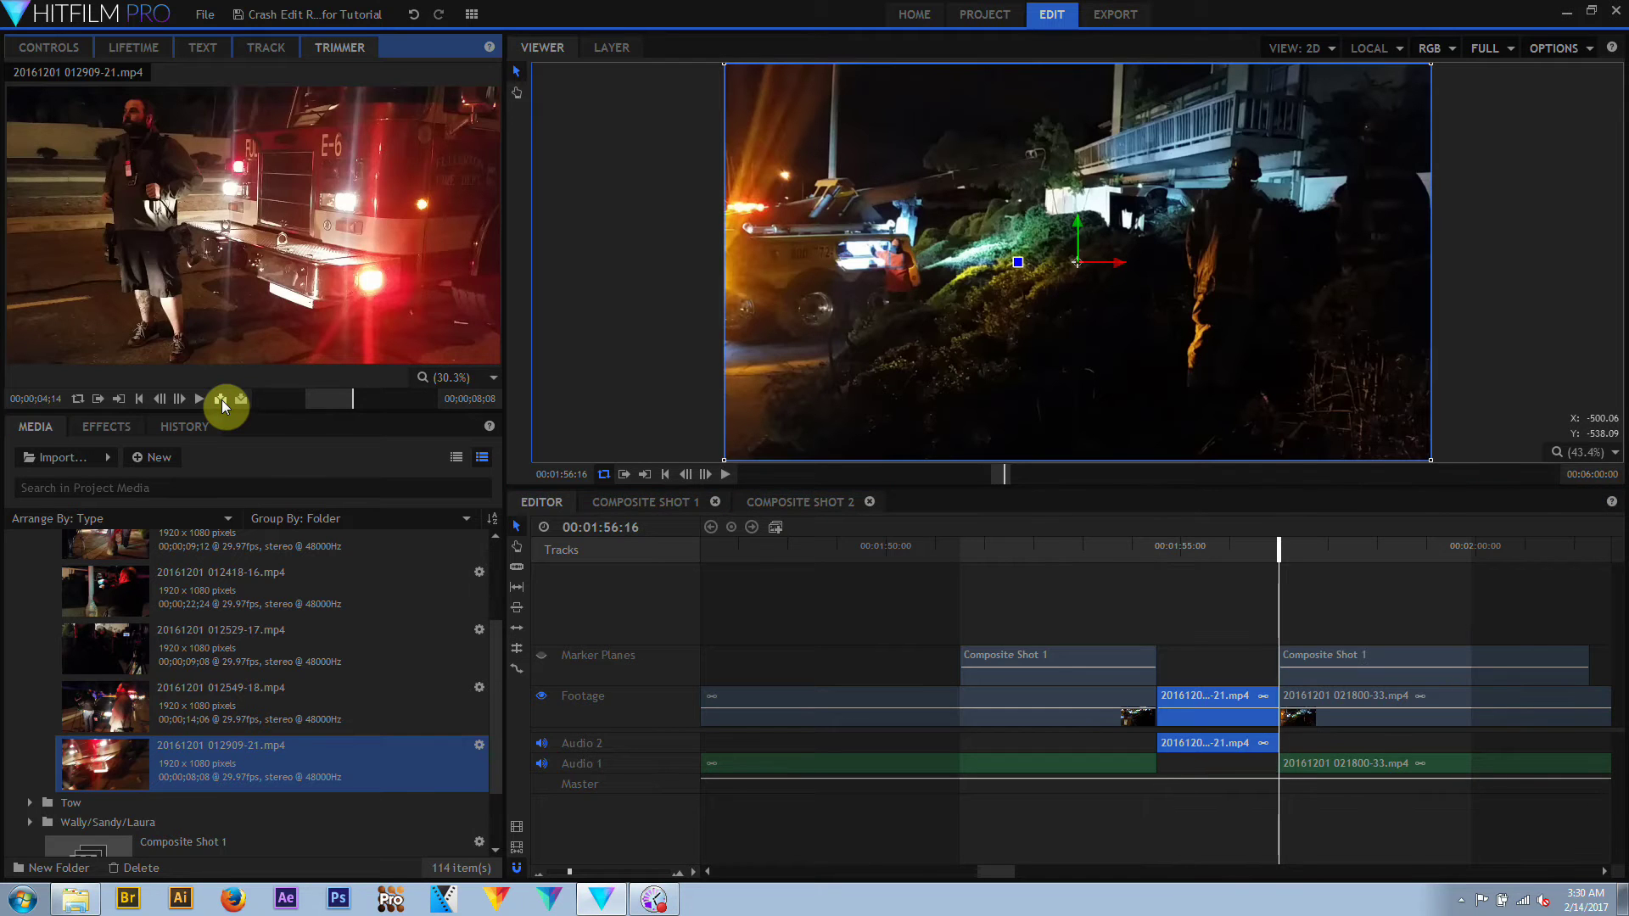
pyautogui.click(969, 551)
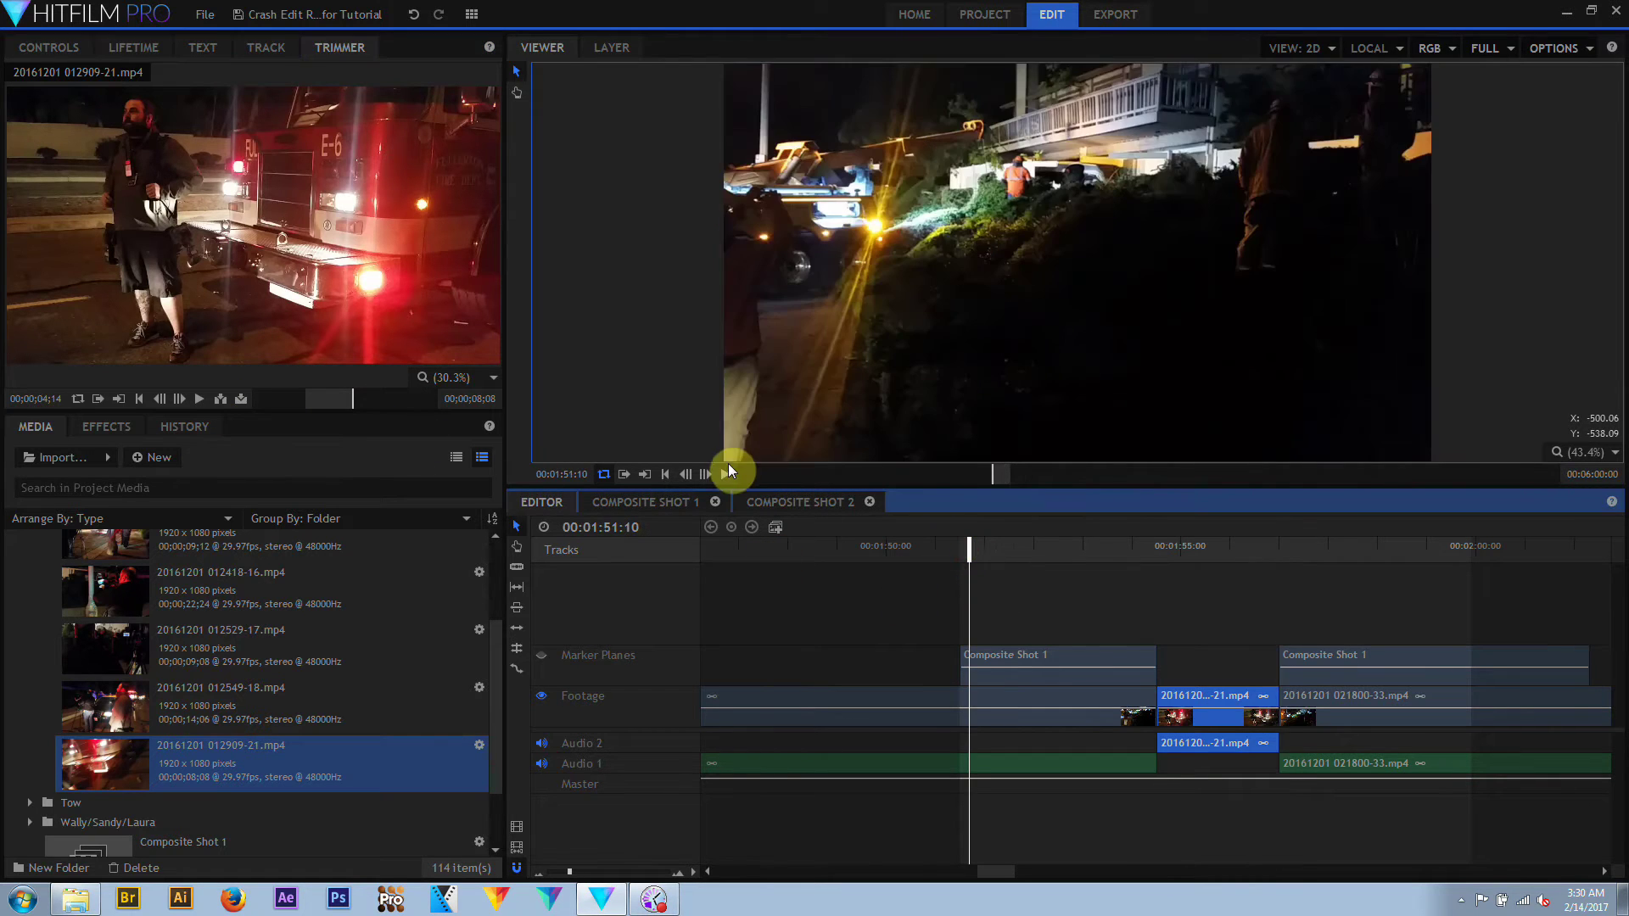
pyautogui.click(726, 471)
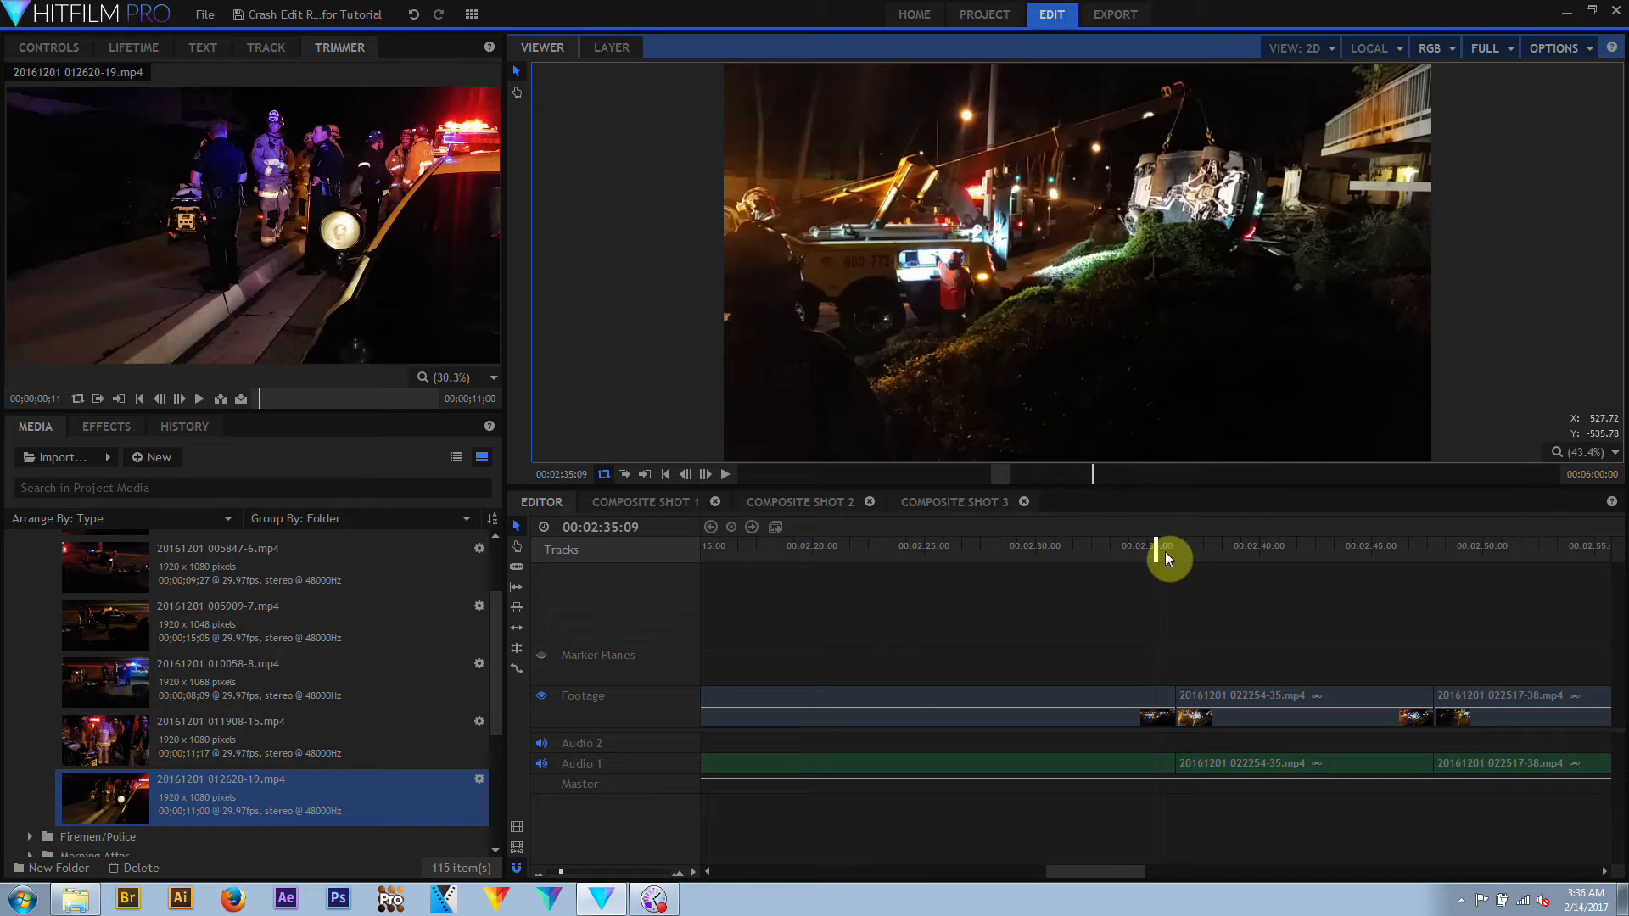
pyautogui.moveTo(1162, 554)
pyautogui.mouseDown()
pyautogui.moveTo(1202, 550)
pyautogui.moveTo(1147, 538)
pyautogui.mouseUp()
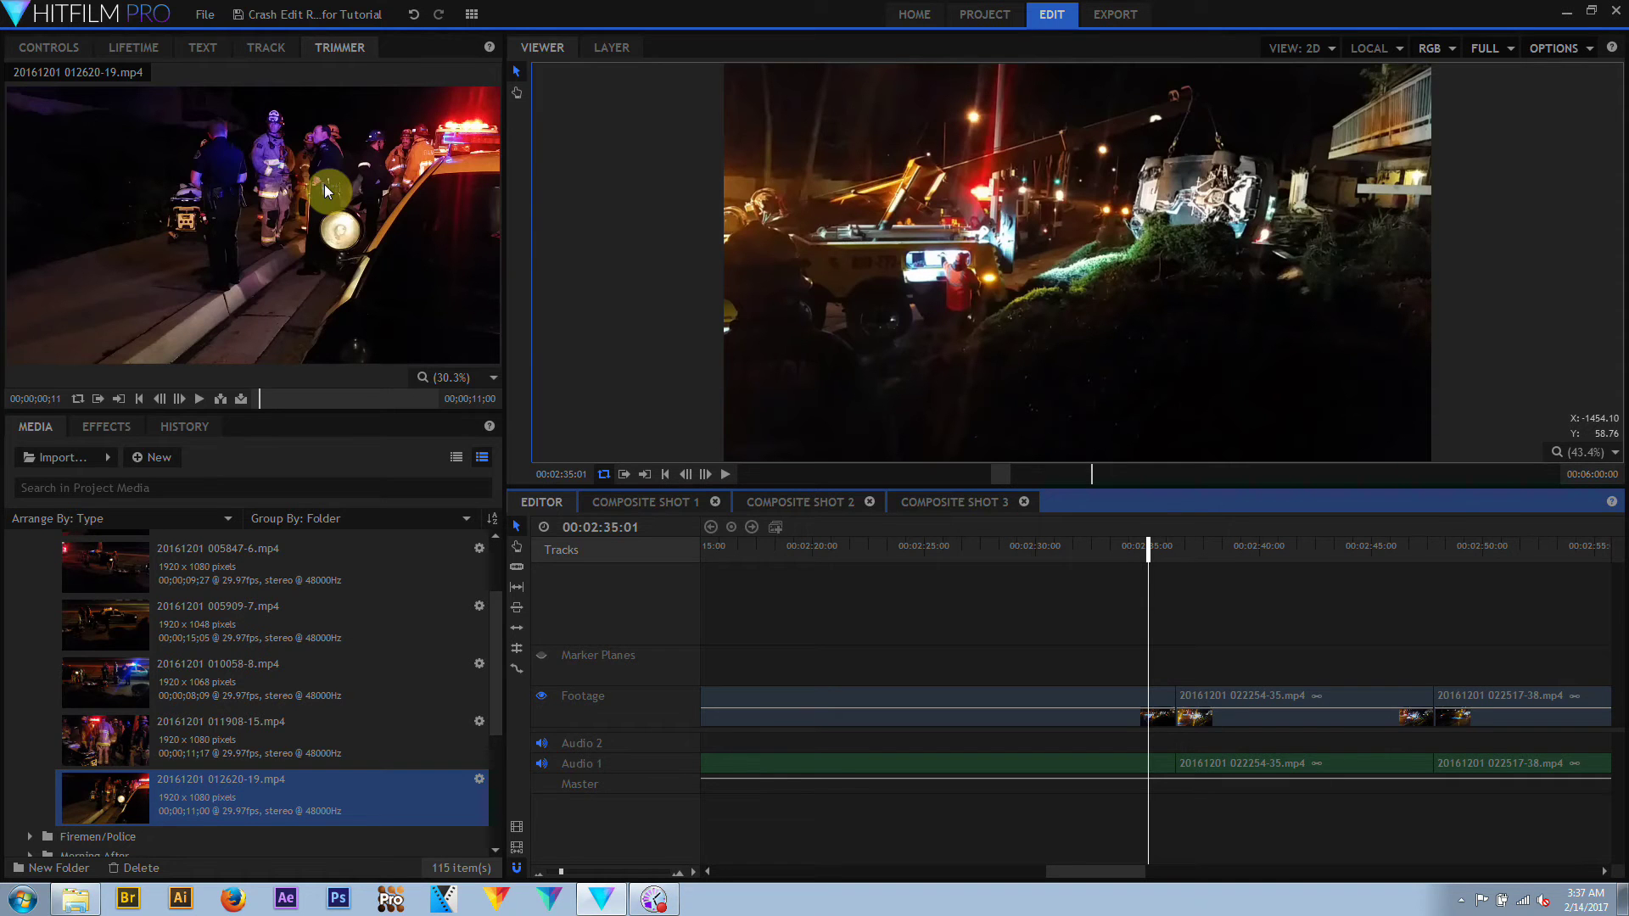
pyautogui.moveTo(280, 792); pyautogui.dragTo(1131, 719)
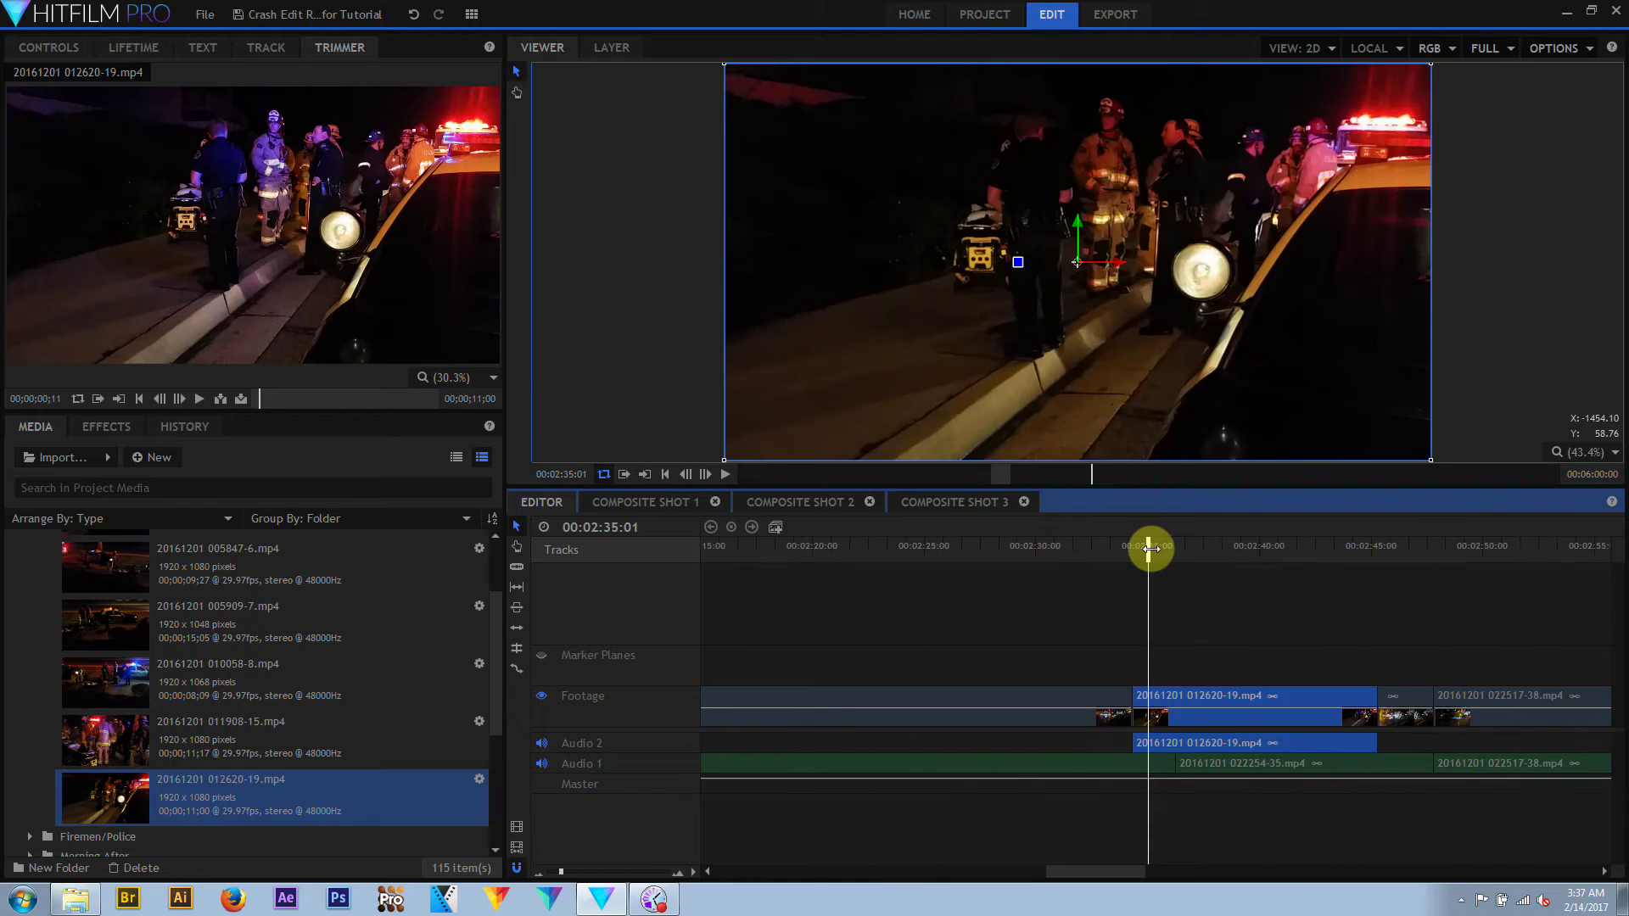
pyautogui.moveTo(1149, 549); pyautogui.dragTo(1340, 624)
pyautogui.hotkey('ctrl', 'z')
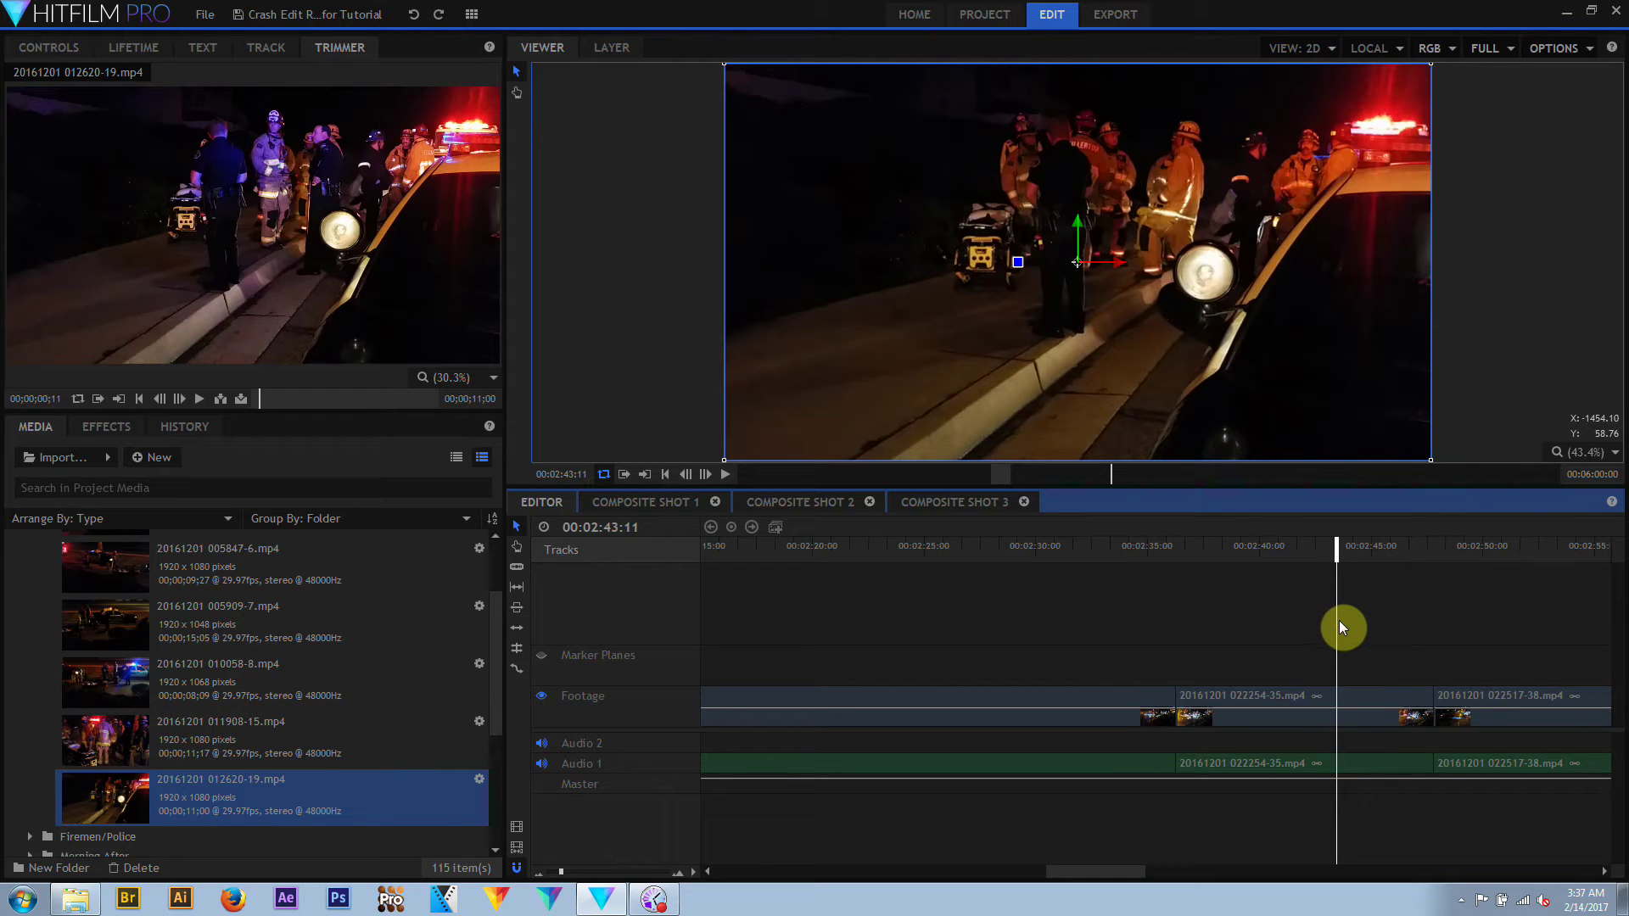
pyautogui.click(1160, 560)
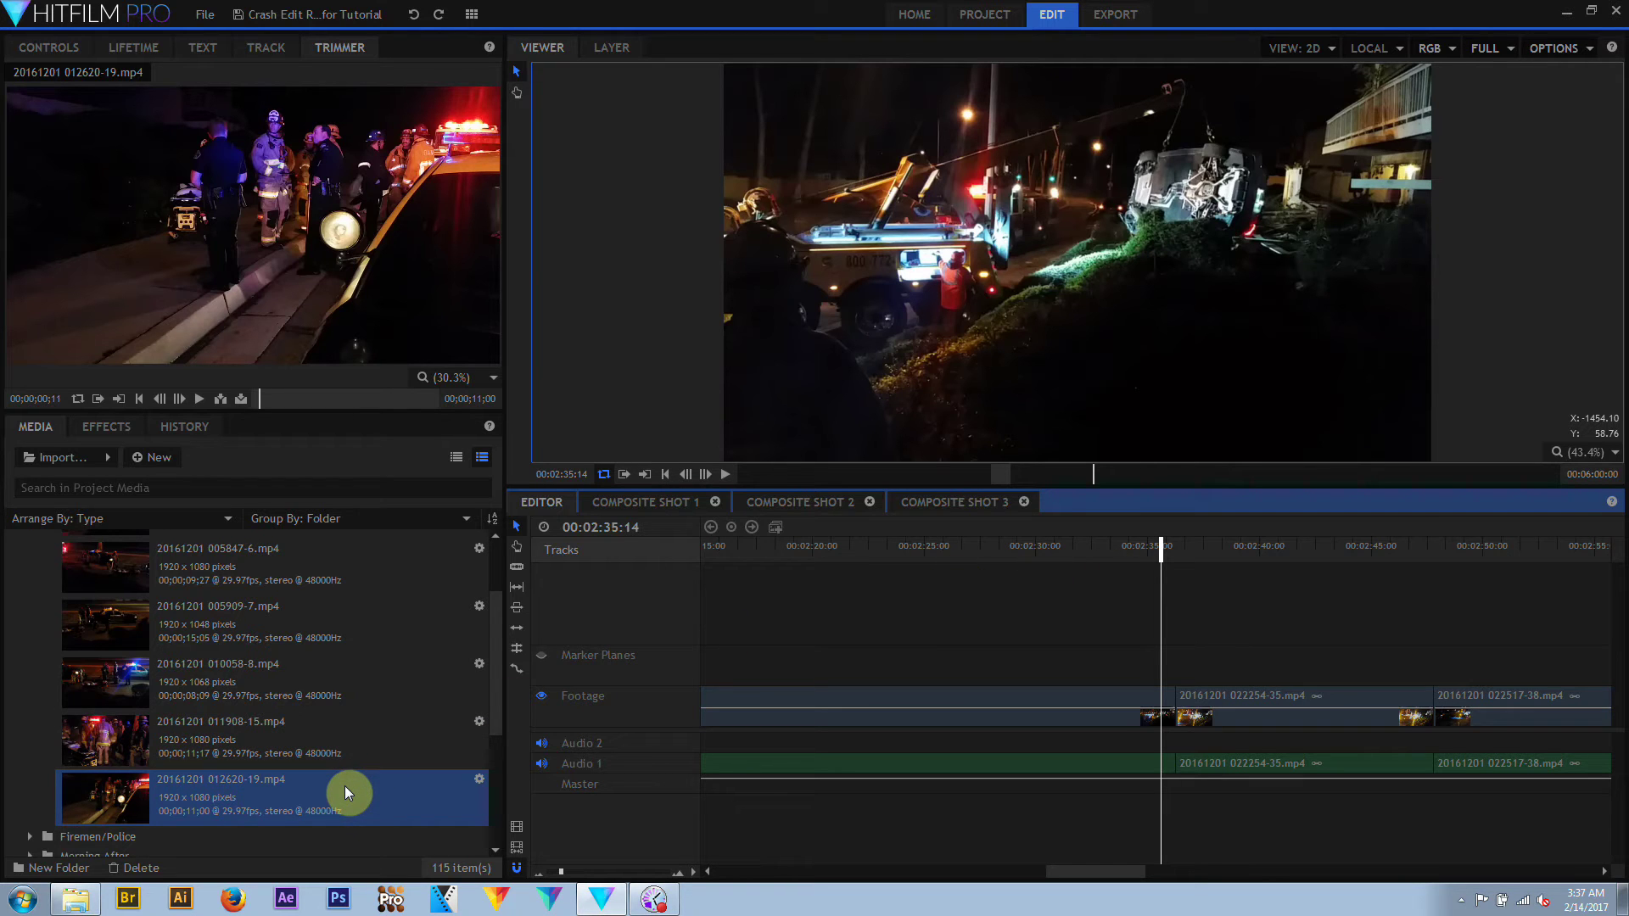
pyautogui.moveTo(344, 787); pyautogui.dragTo(1167, 711)
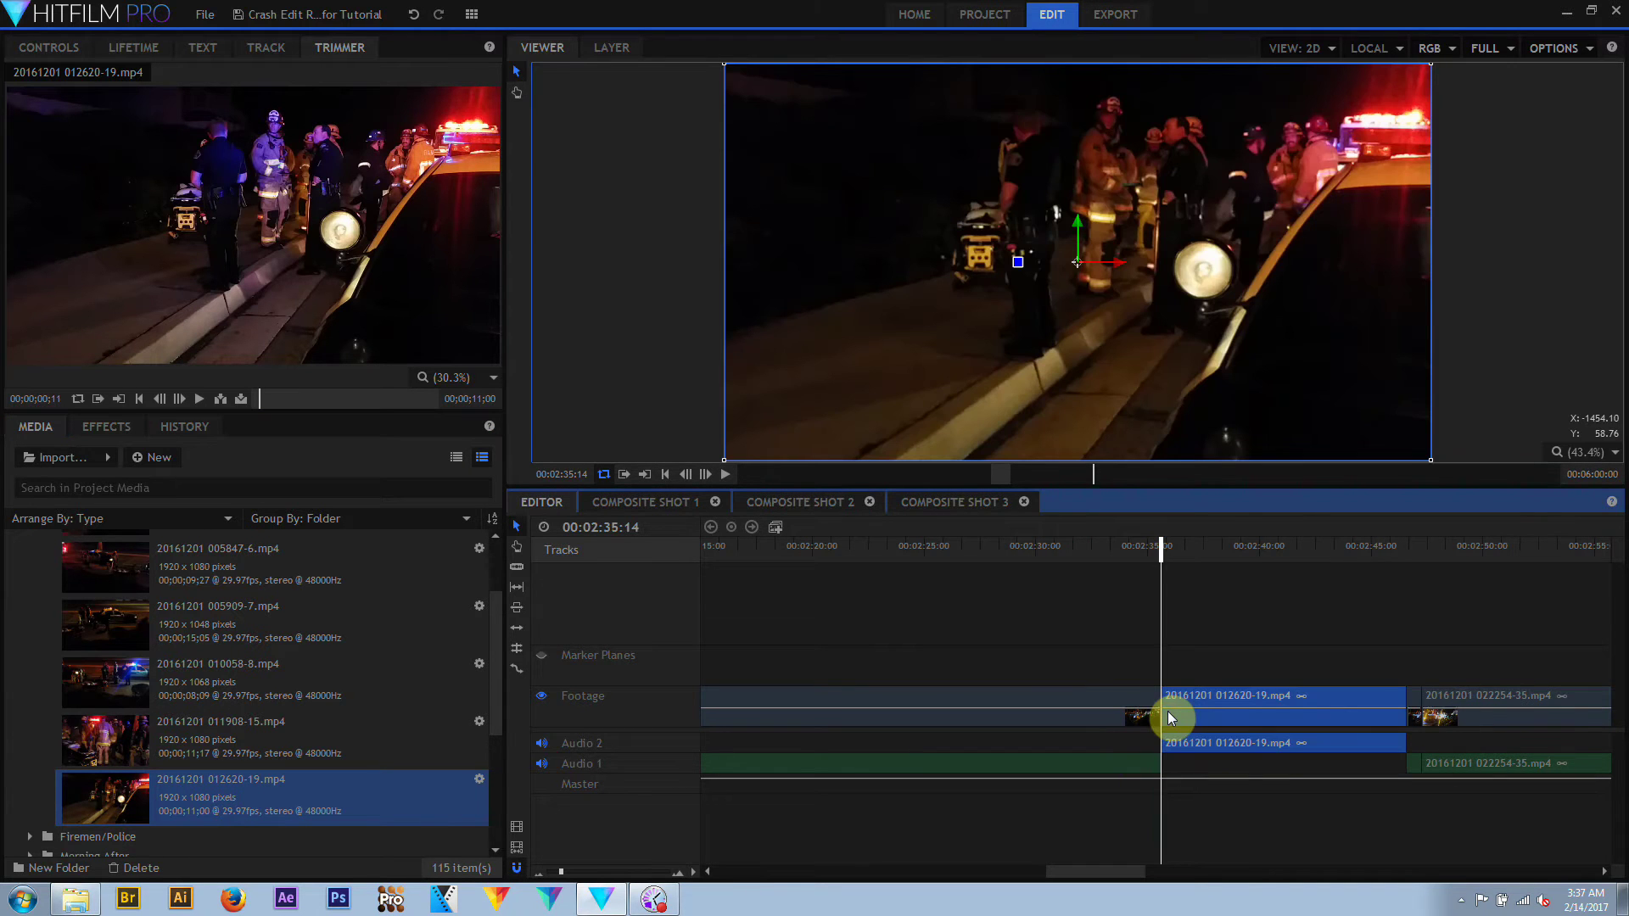
pyautogui.moveTo(1161, 552); pyautogui.dragTo(1384, 603)
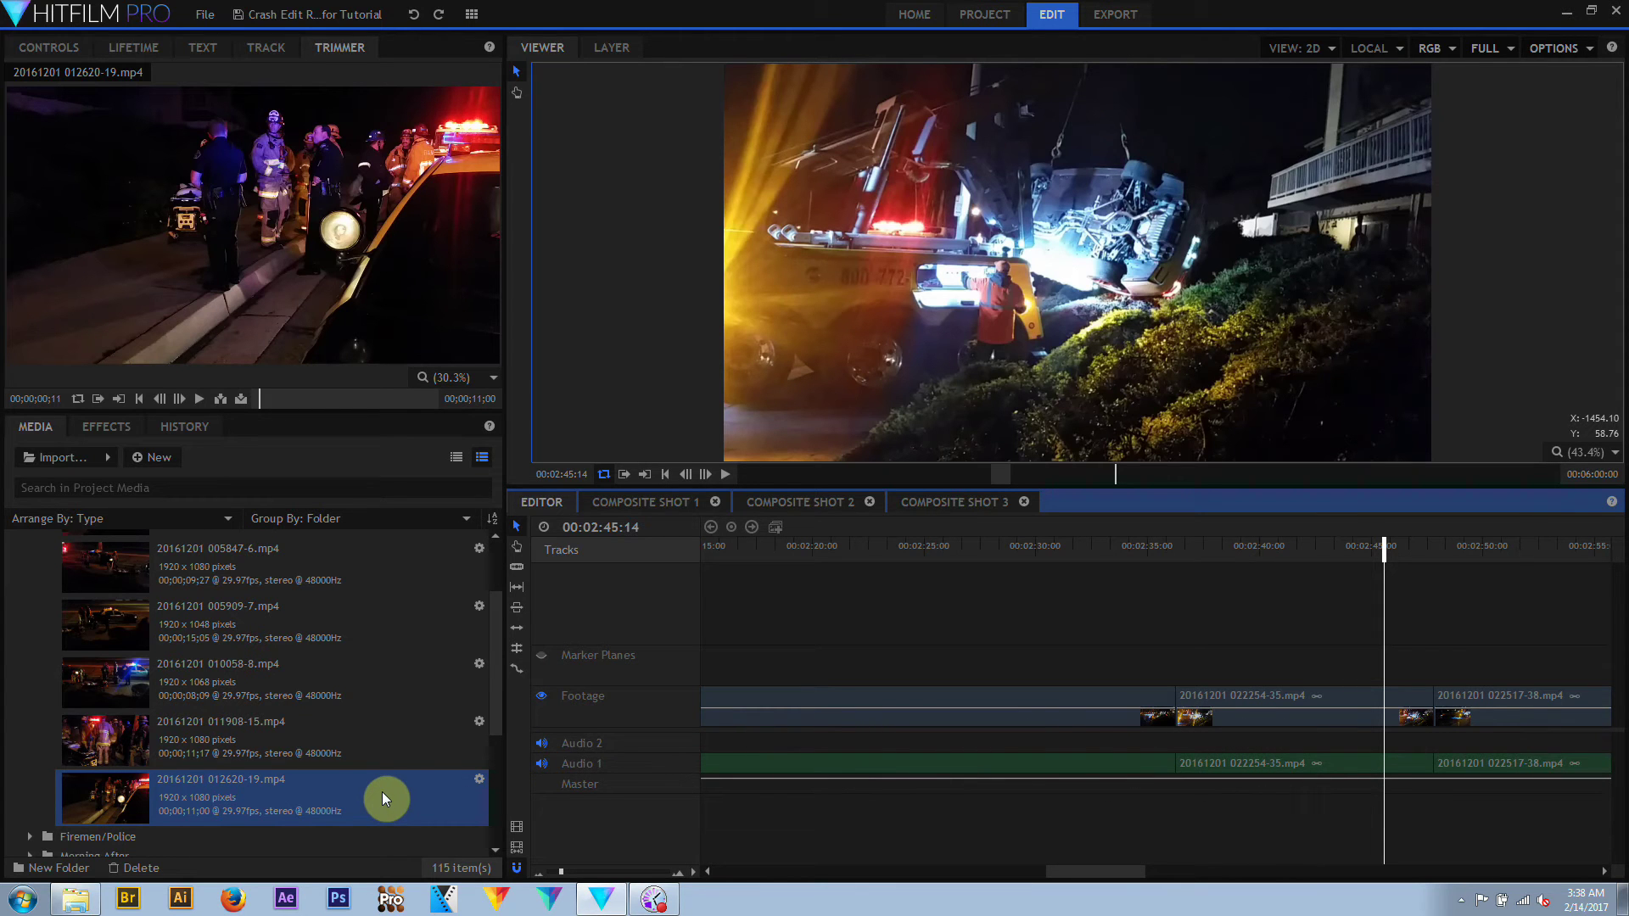
pyautogui.moveTo(382, 792); pyautogui.dragTo(1310, 694)
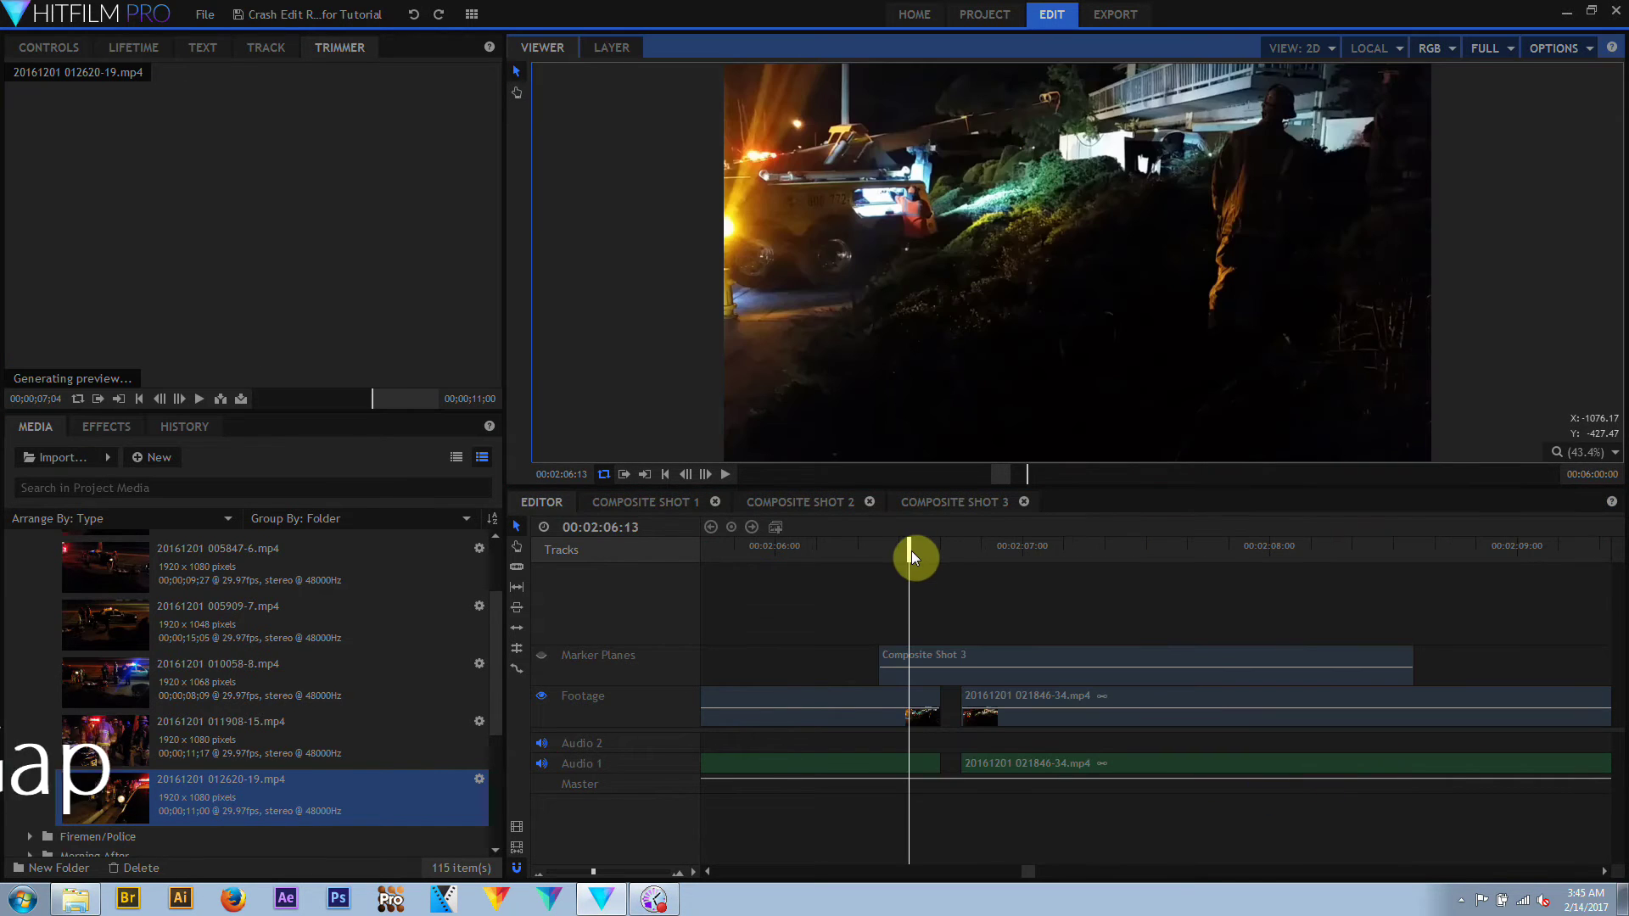
pyautogui.click(910, 551)
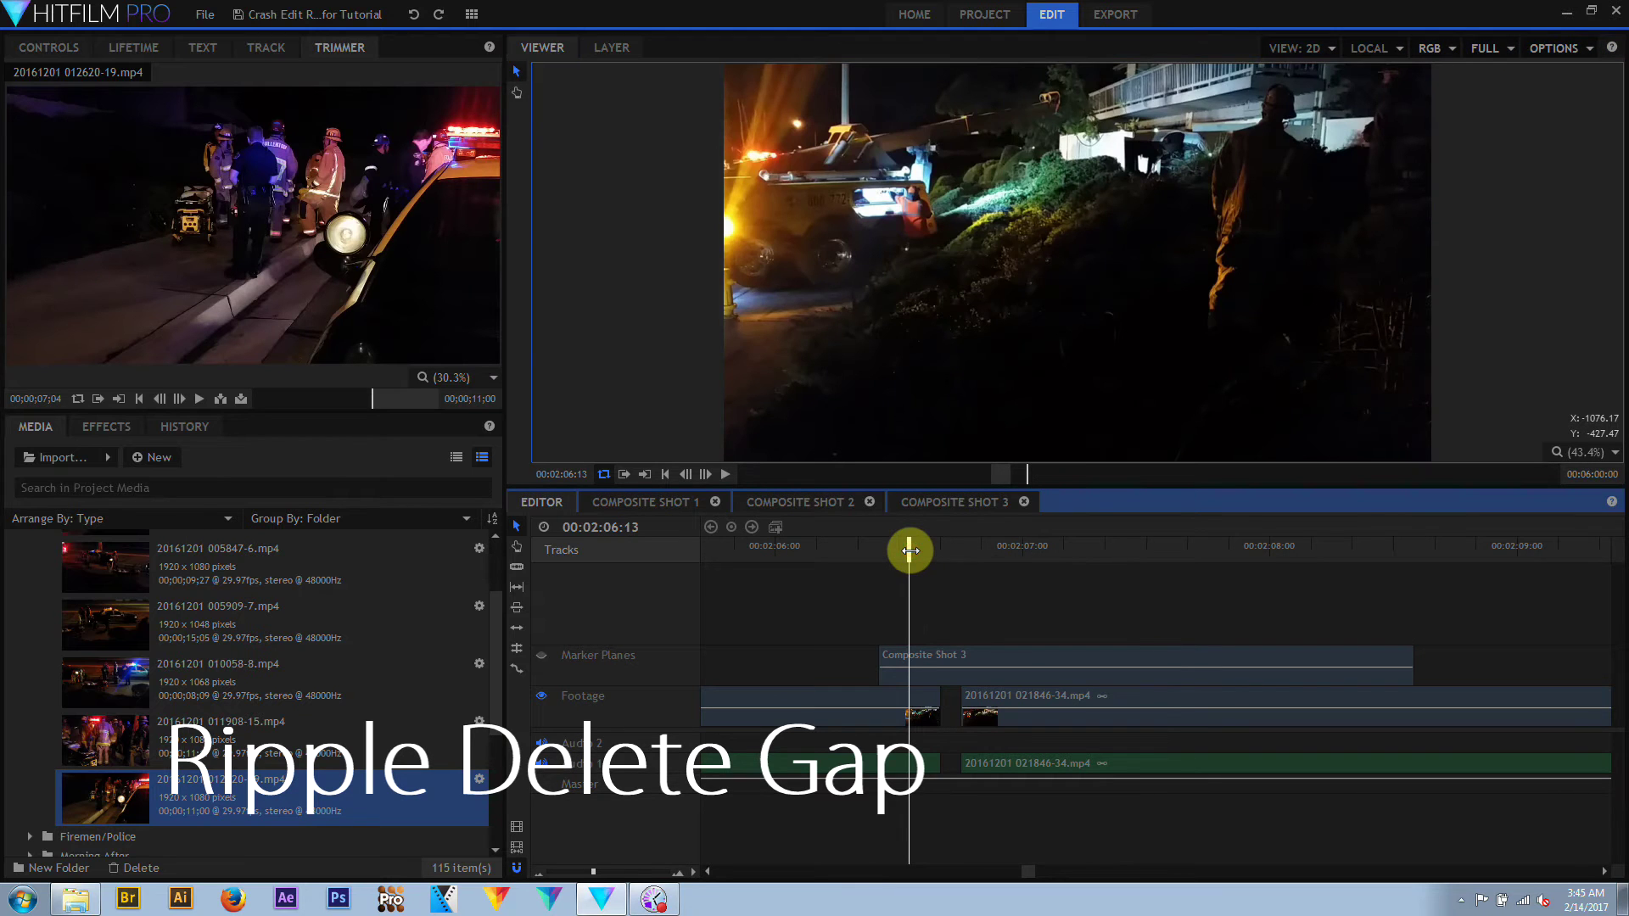
pyautogui.moveTo(909, 551)
pyautogui.mouseDown()
pyautogui.moveTo(1010, 552)
pyautogui.moveTo(882, 561)
pyautogui.mouseUp()
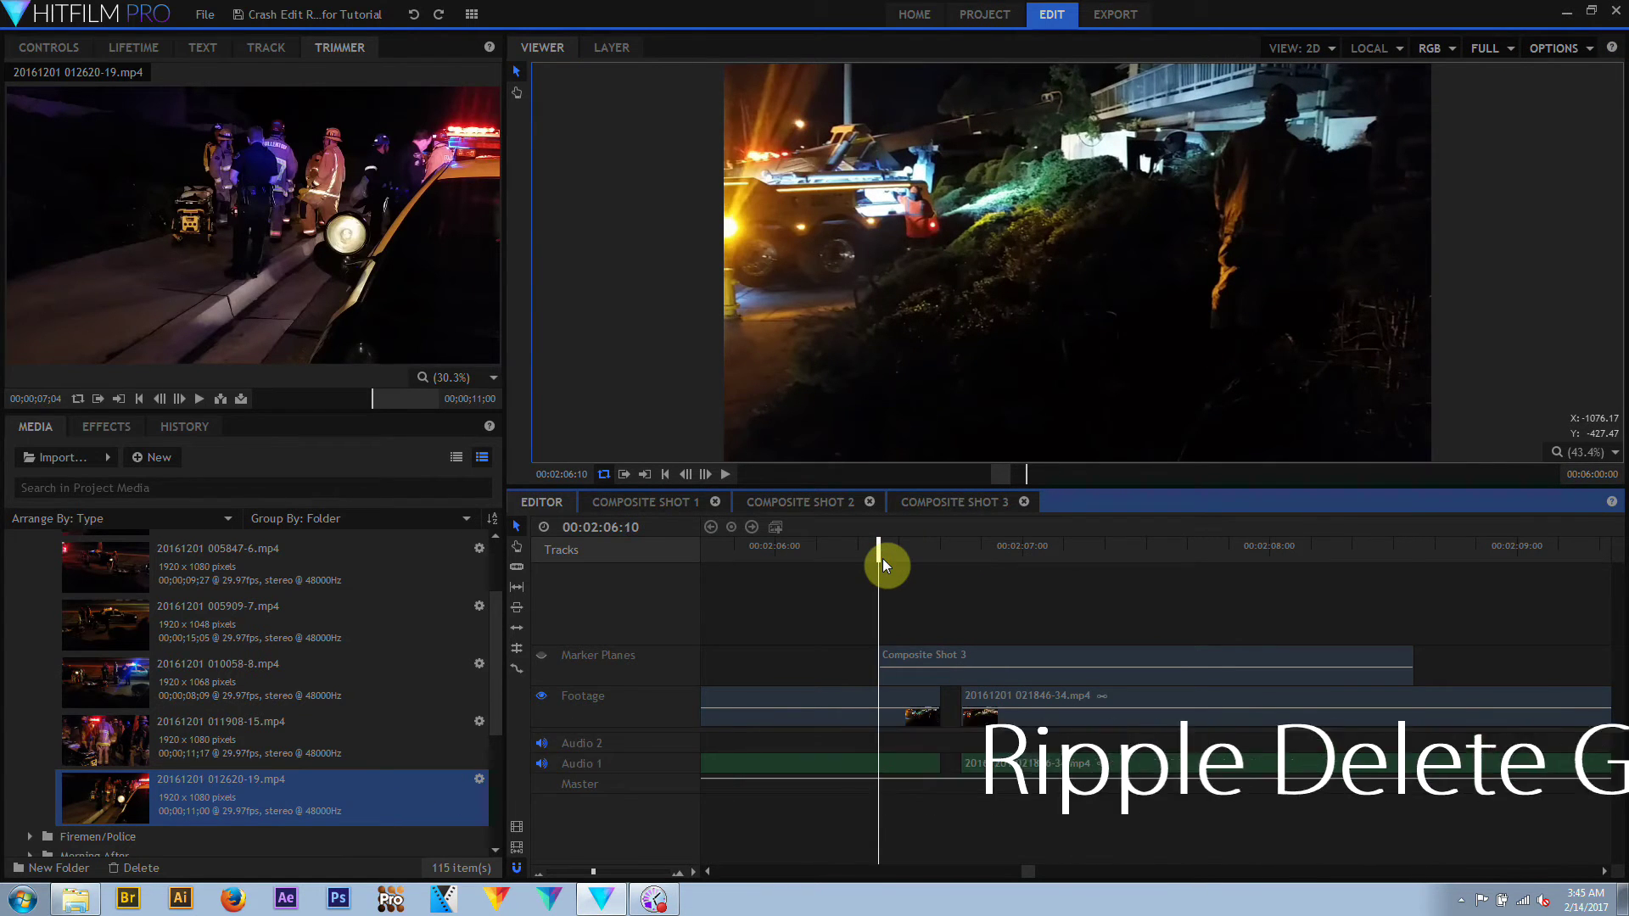
pyautogui.click(947, 703)
pyautogui.moveTo(947, 703); pyautogui.dragTo(970, 706)
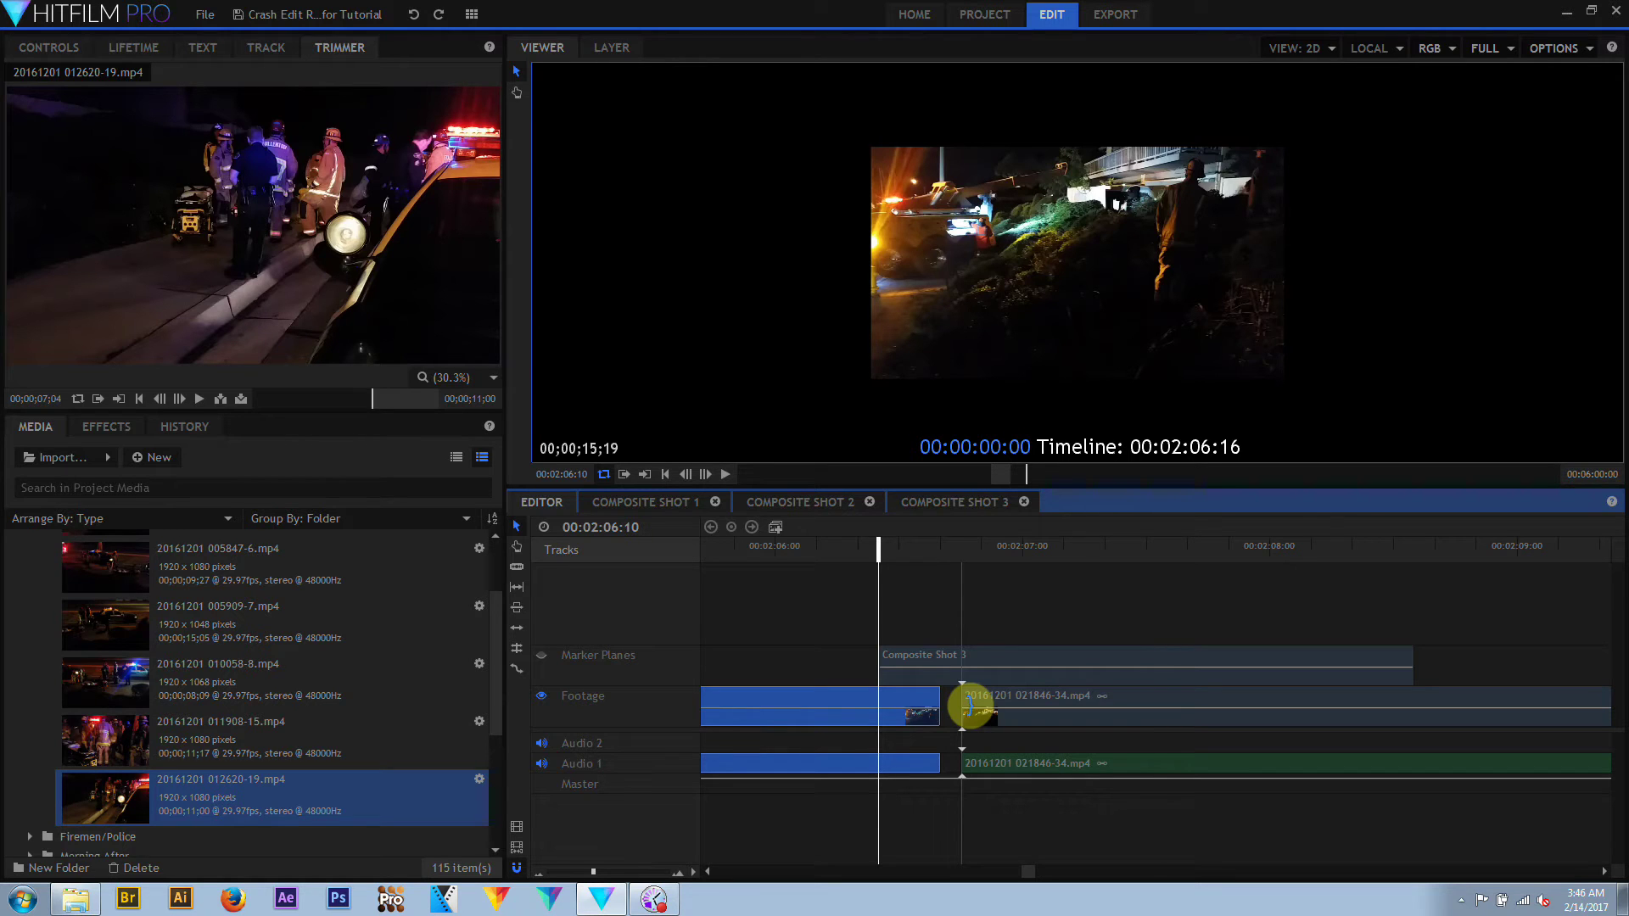
pyautogui.moveTo(971, 706); pyautogui.dragTo(936, 711)
pyautogui.click(958, 705)
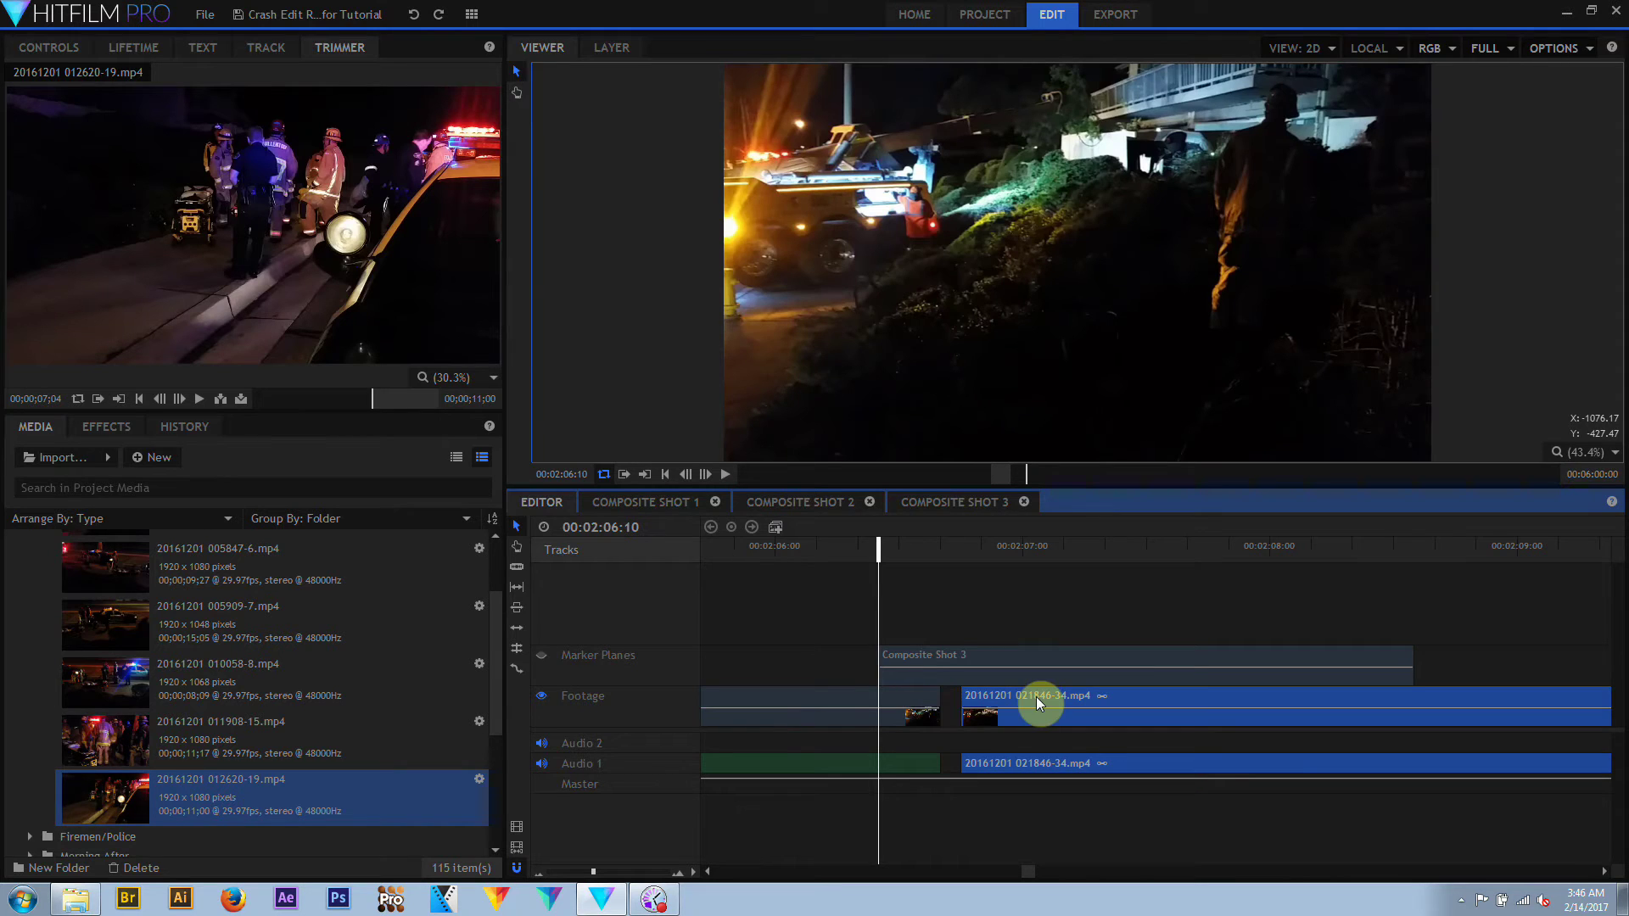
pyautogui.moveTo(1035, 695); pyautogui.dragTo(1016, 703)
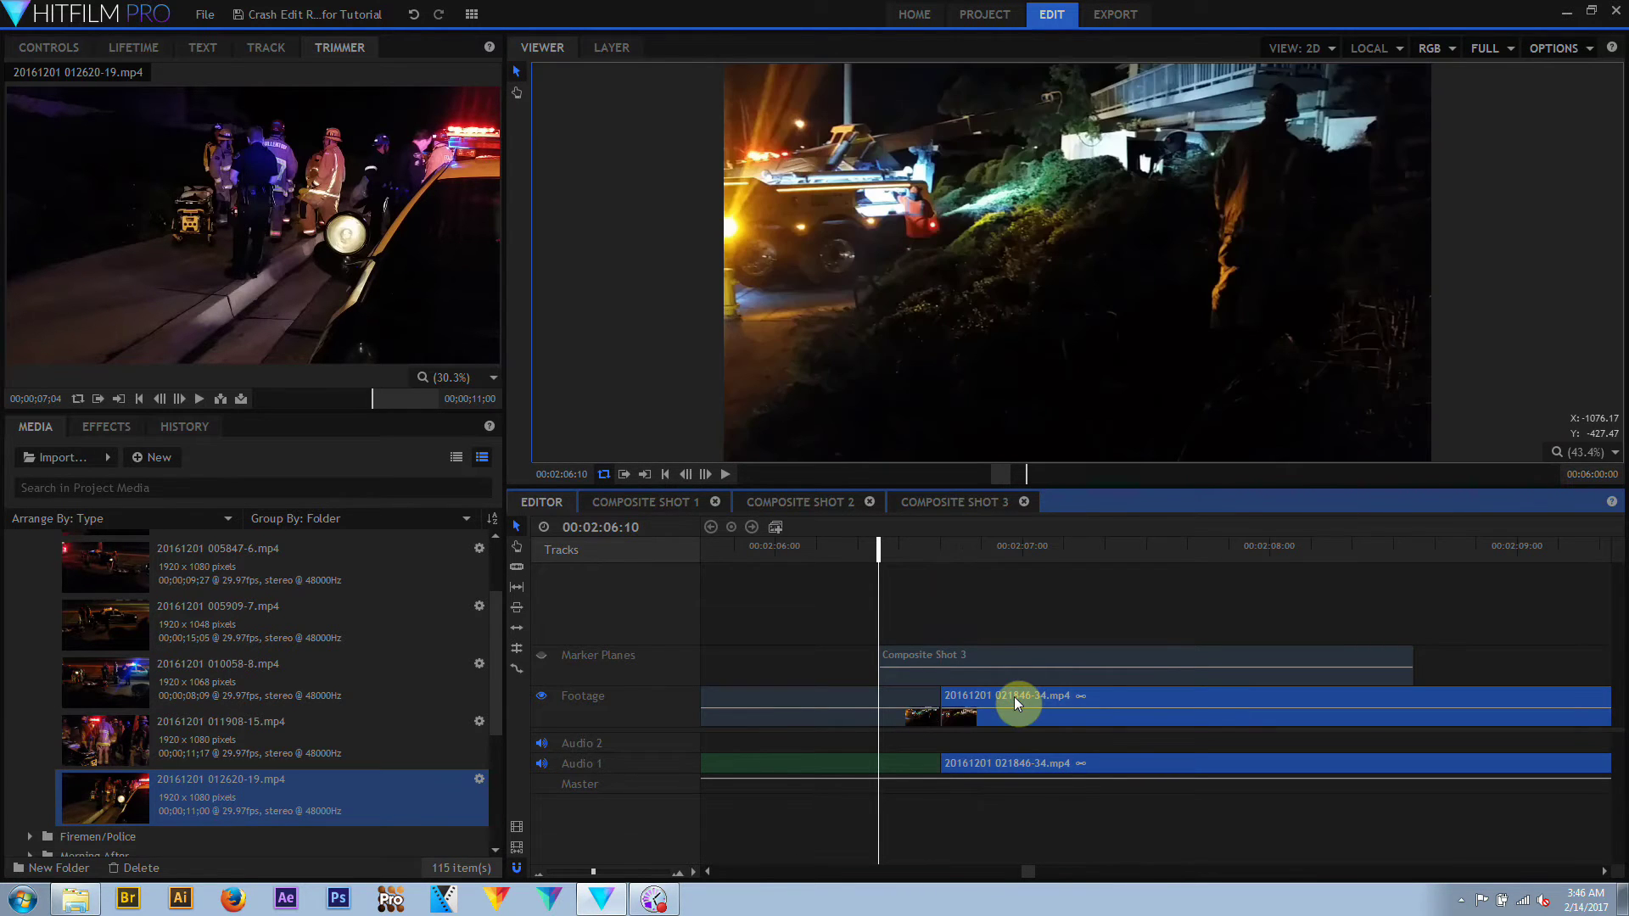
pyautogui.press('pagedown')
pyautogui.press('pagedown')
pyautogui.press('pagedown')
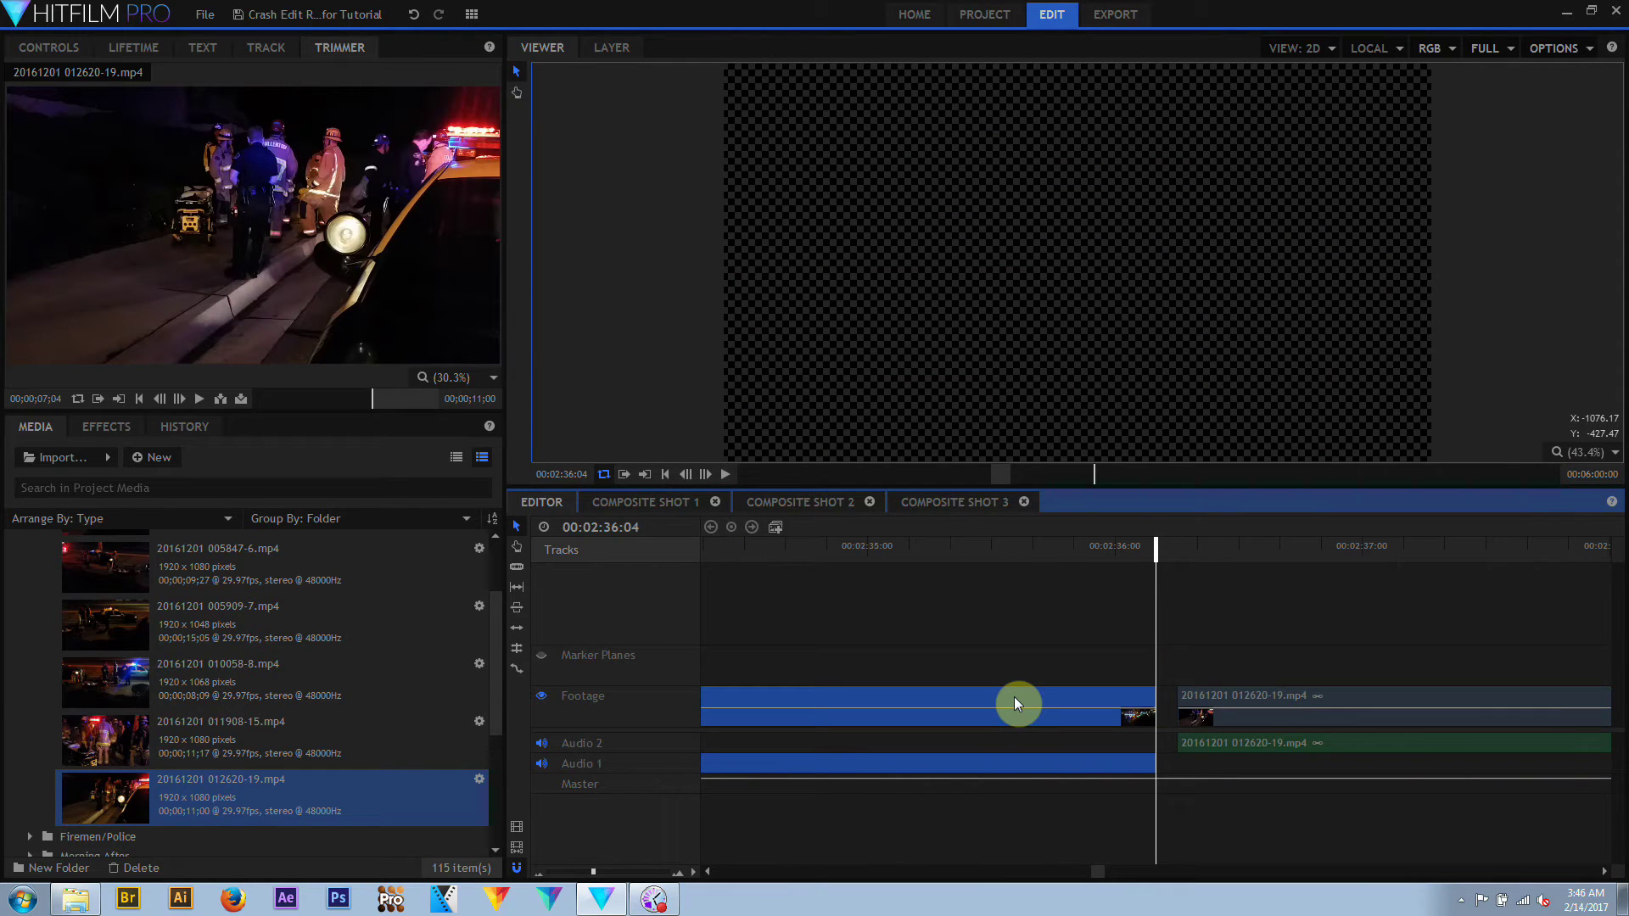
pyautogui.press('pageup')
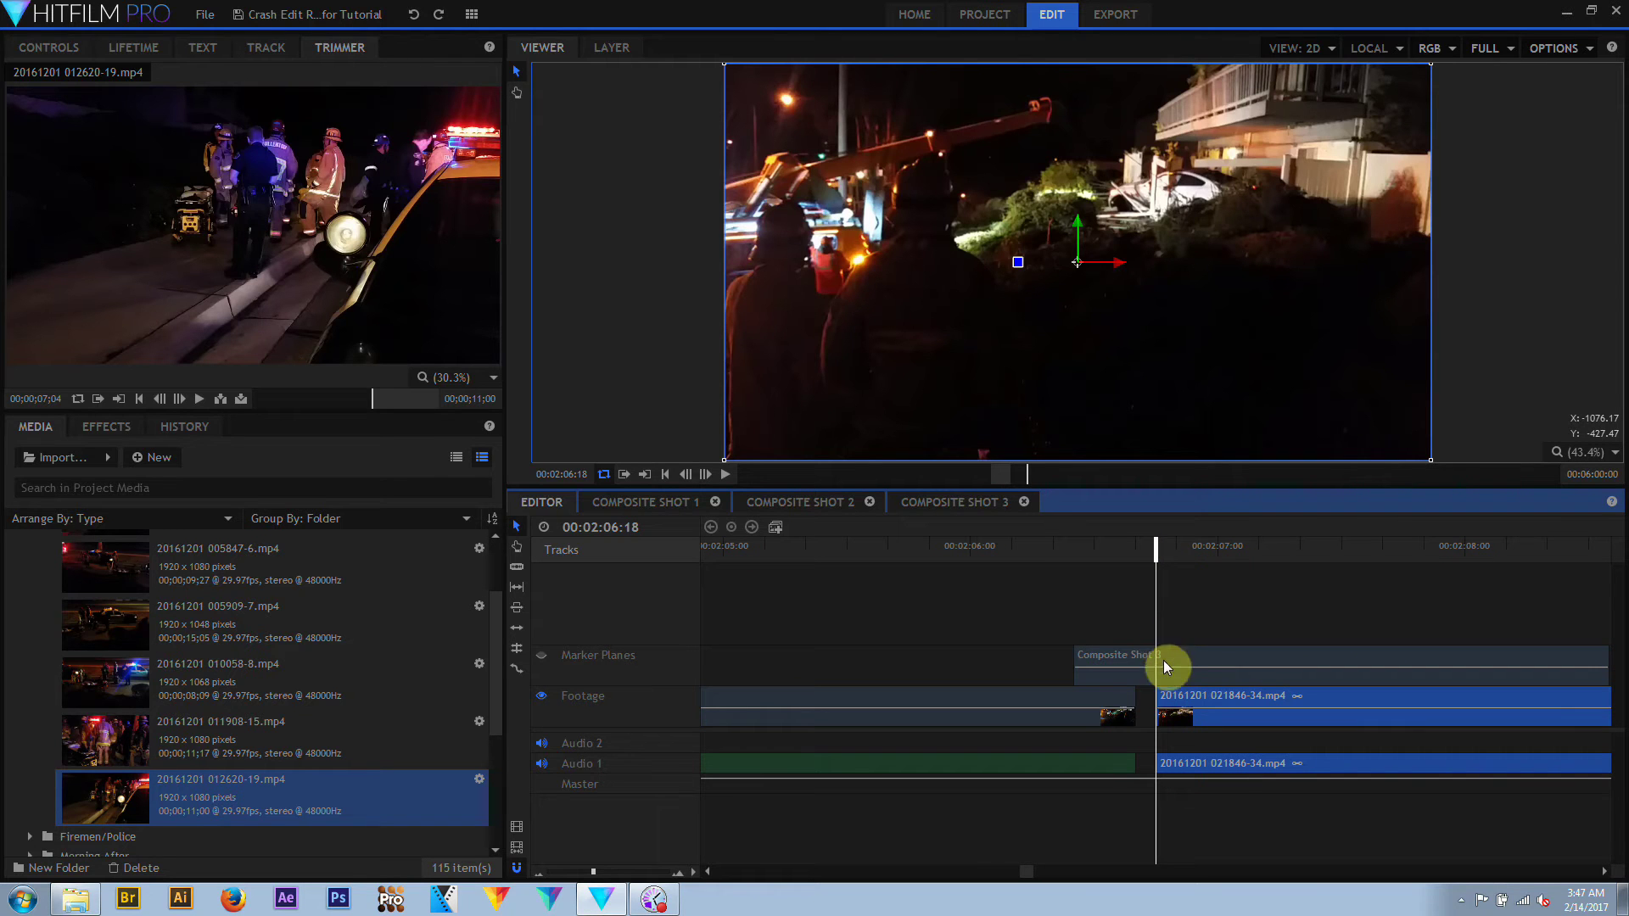
pyautogui.moveTo(1171, 715); pyautogui.dragTo(1144, 703)
pyautogui.rightClick(1143, 705)
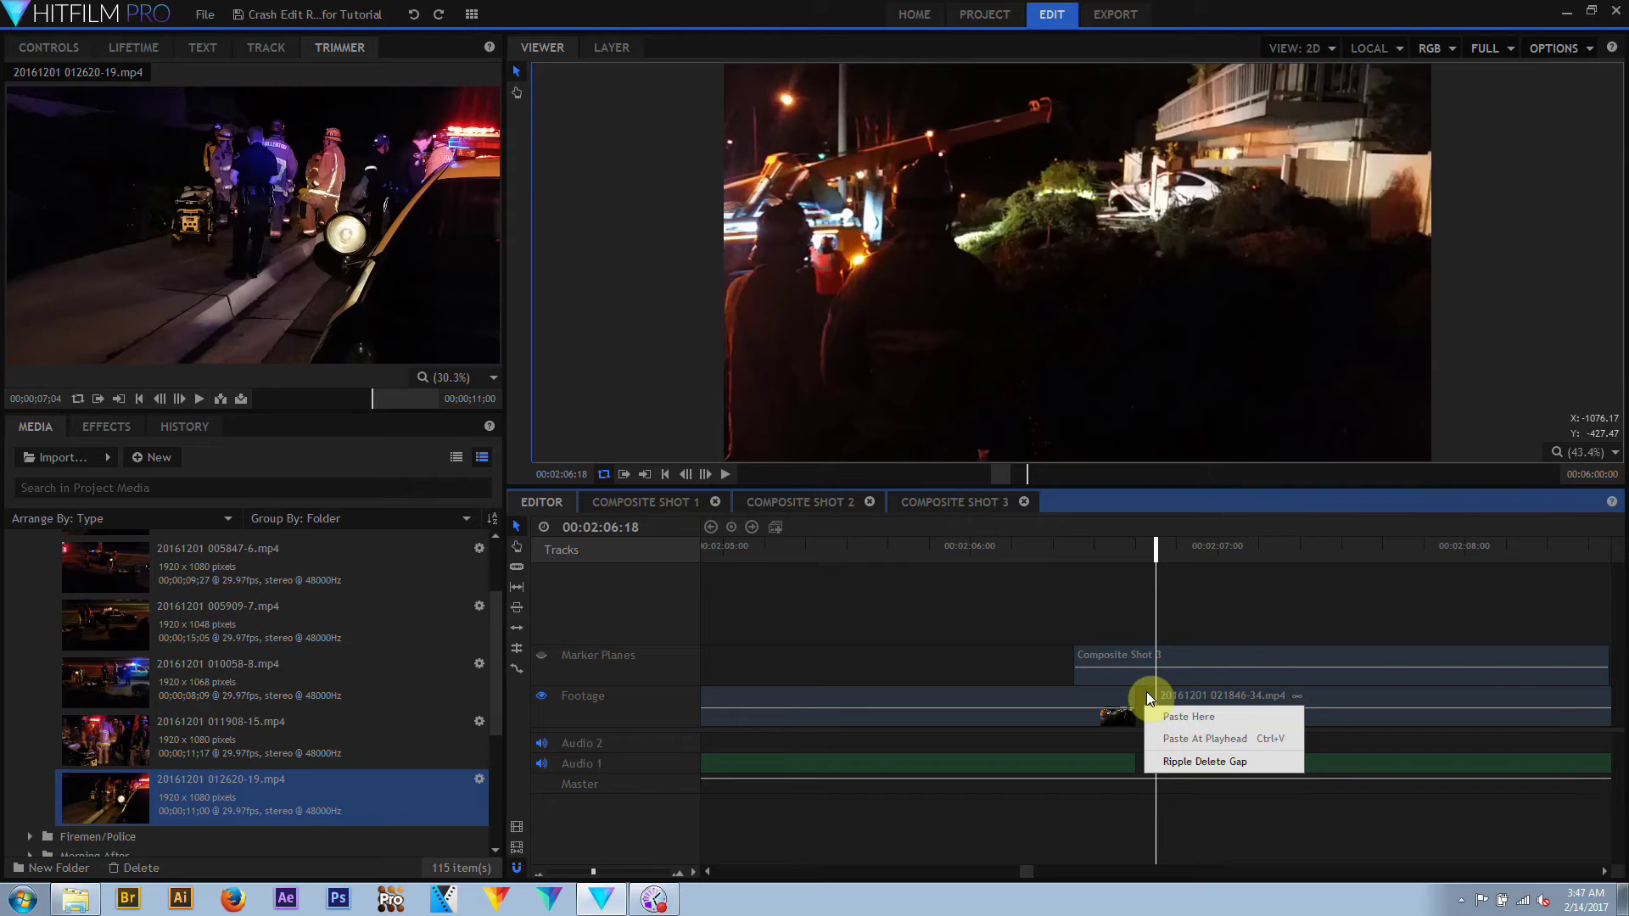
pyautogui.click(1189, 768)
pyautogui.press('Down')
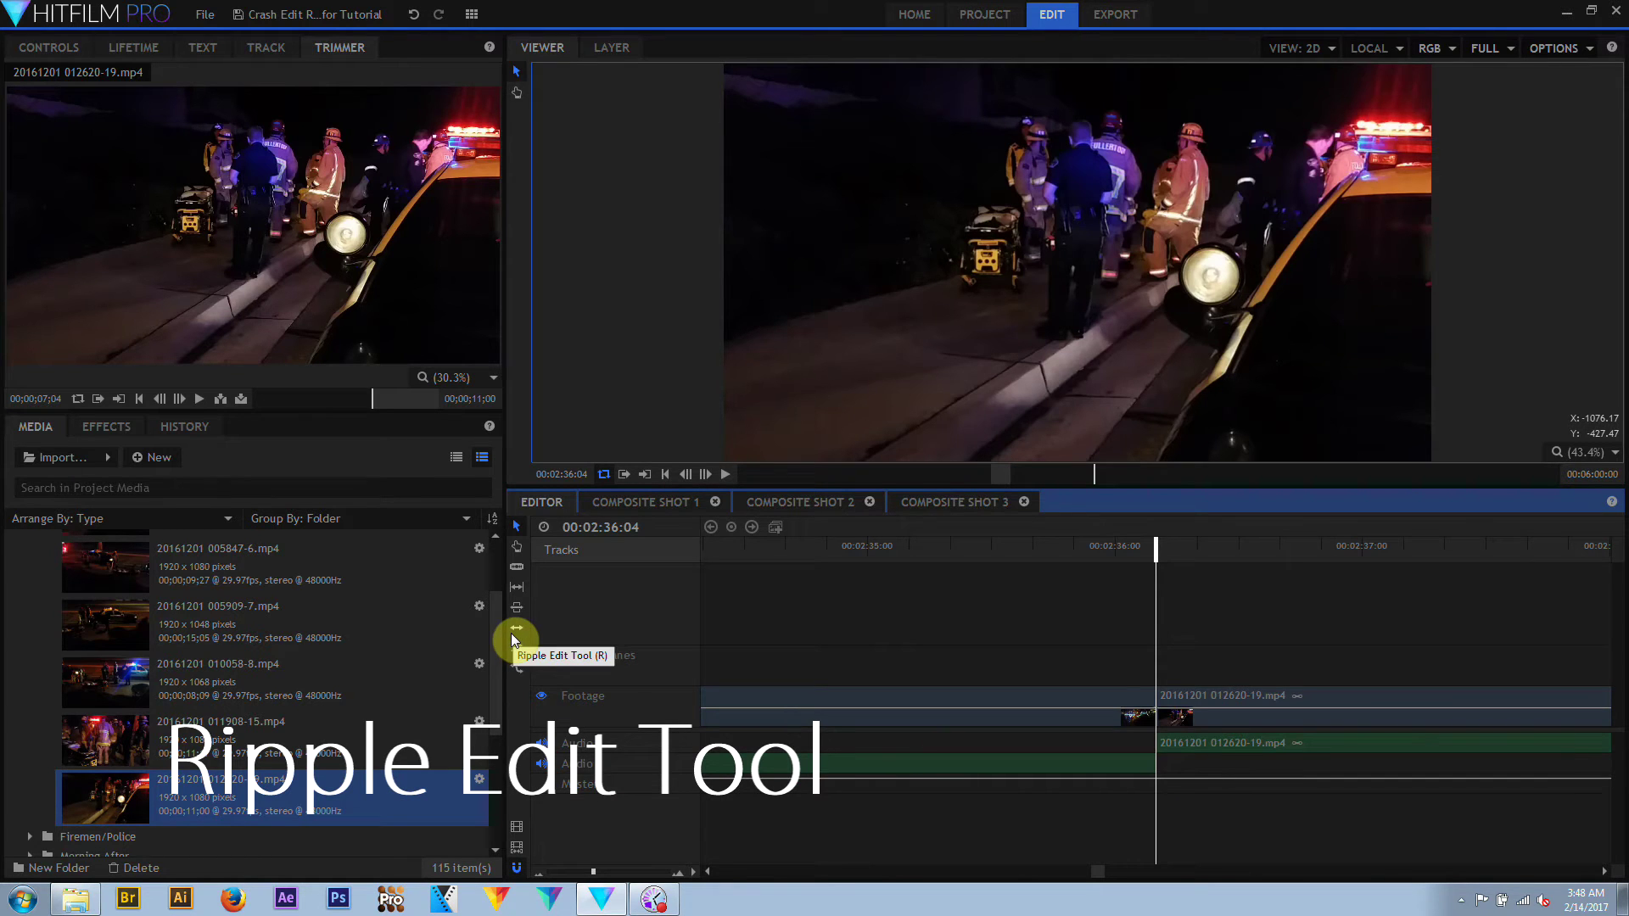
pyautogui.click(1155, 696)
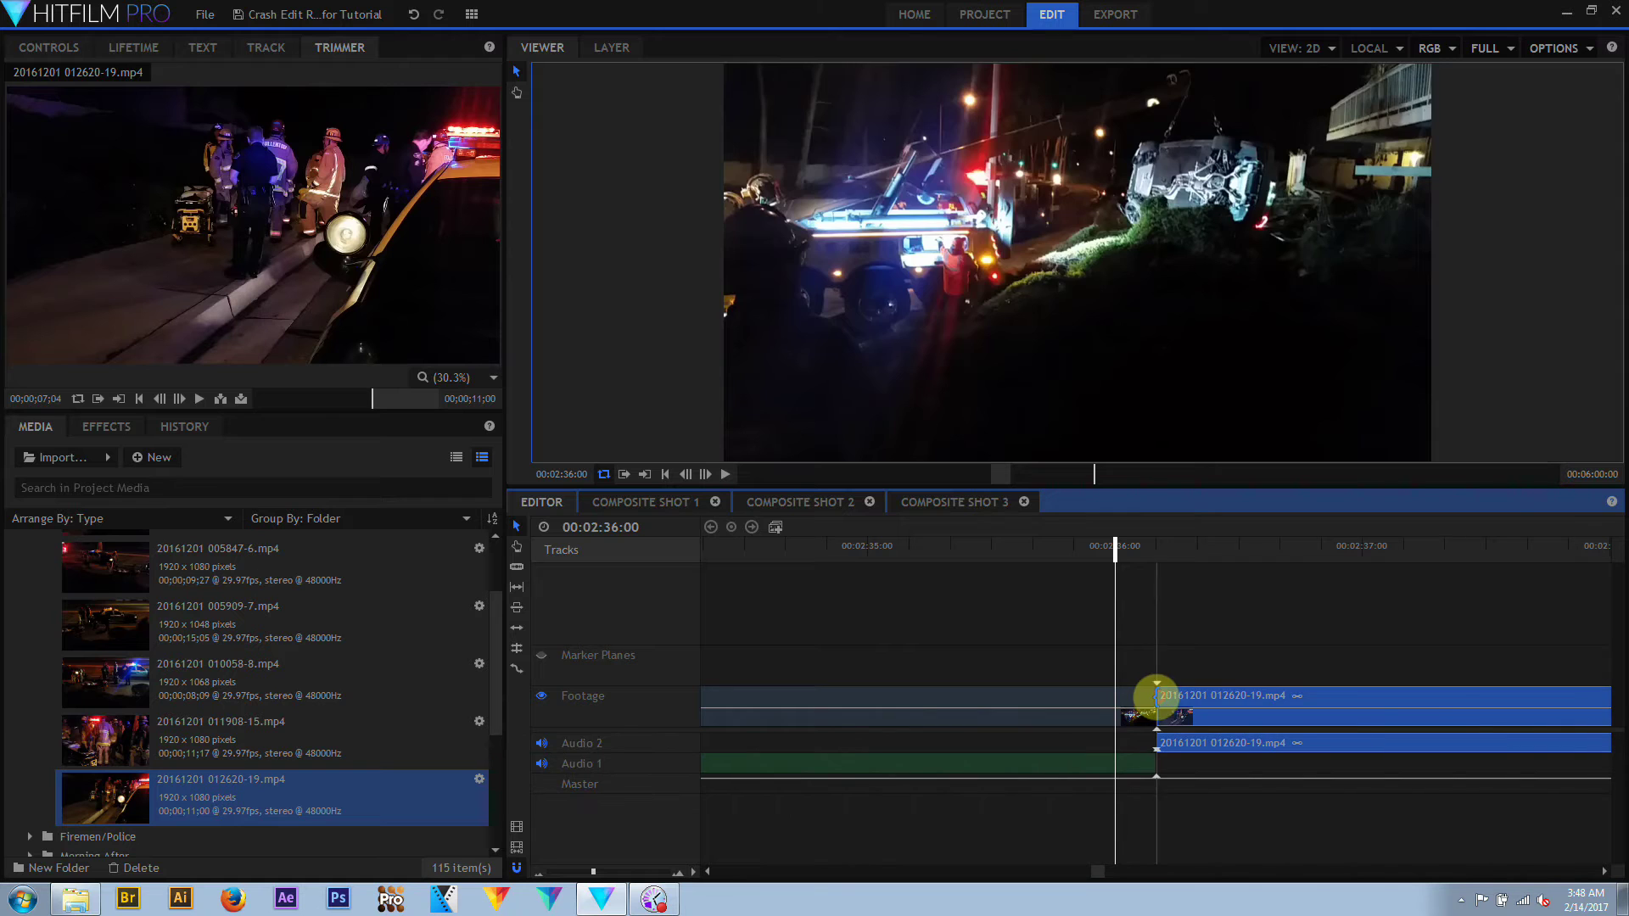
pyautogui.moveTo(1155, 696)
pyautogui.mouseDown()
pyautogui.moveTo(1280, 709)
pyautogui.moveTo(1164, 706)
pyautogui.mouseUp()
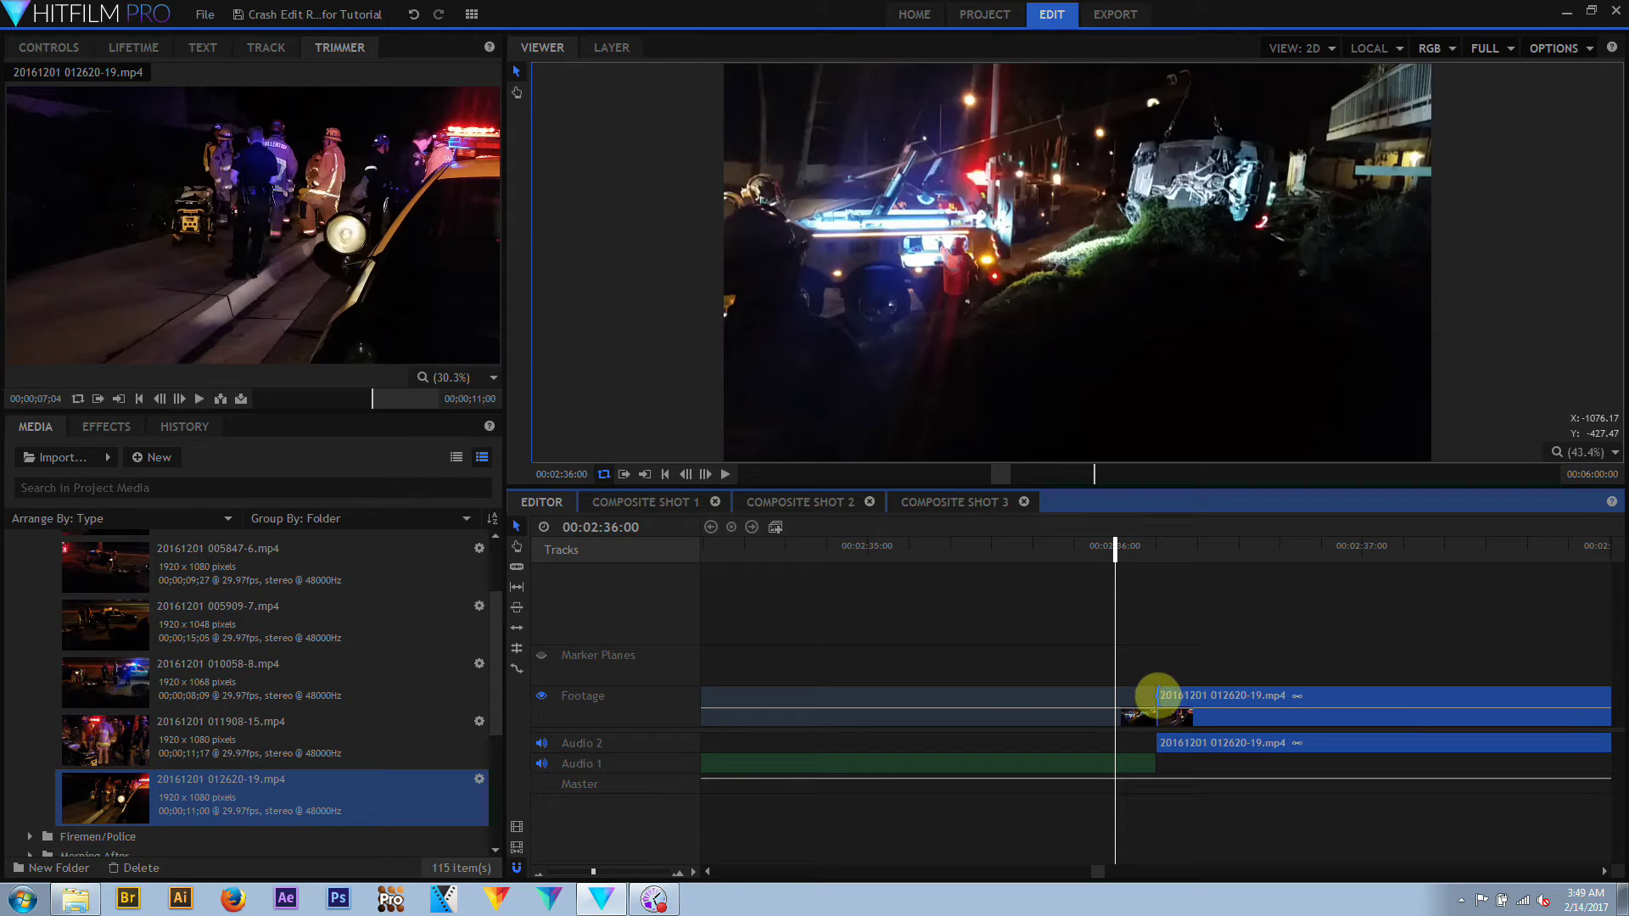
pyautogui.moveTo(1158, 702); pyautogui.dragTo(1220, 705)
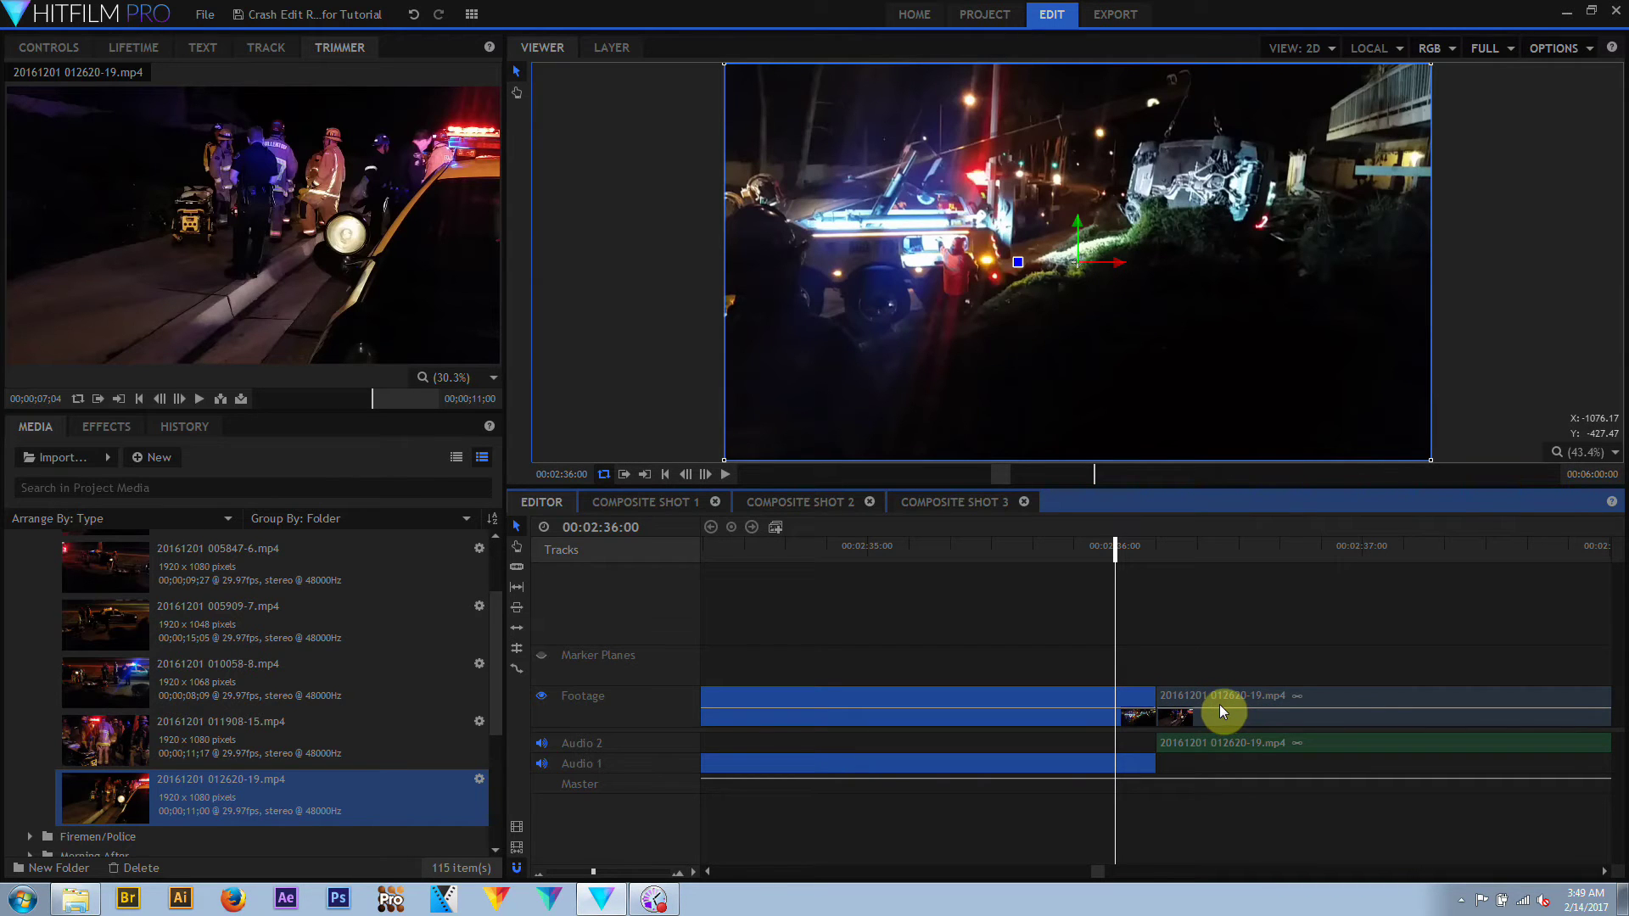
pyautogui.click(519, 627)
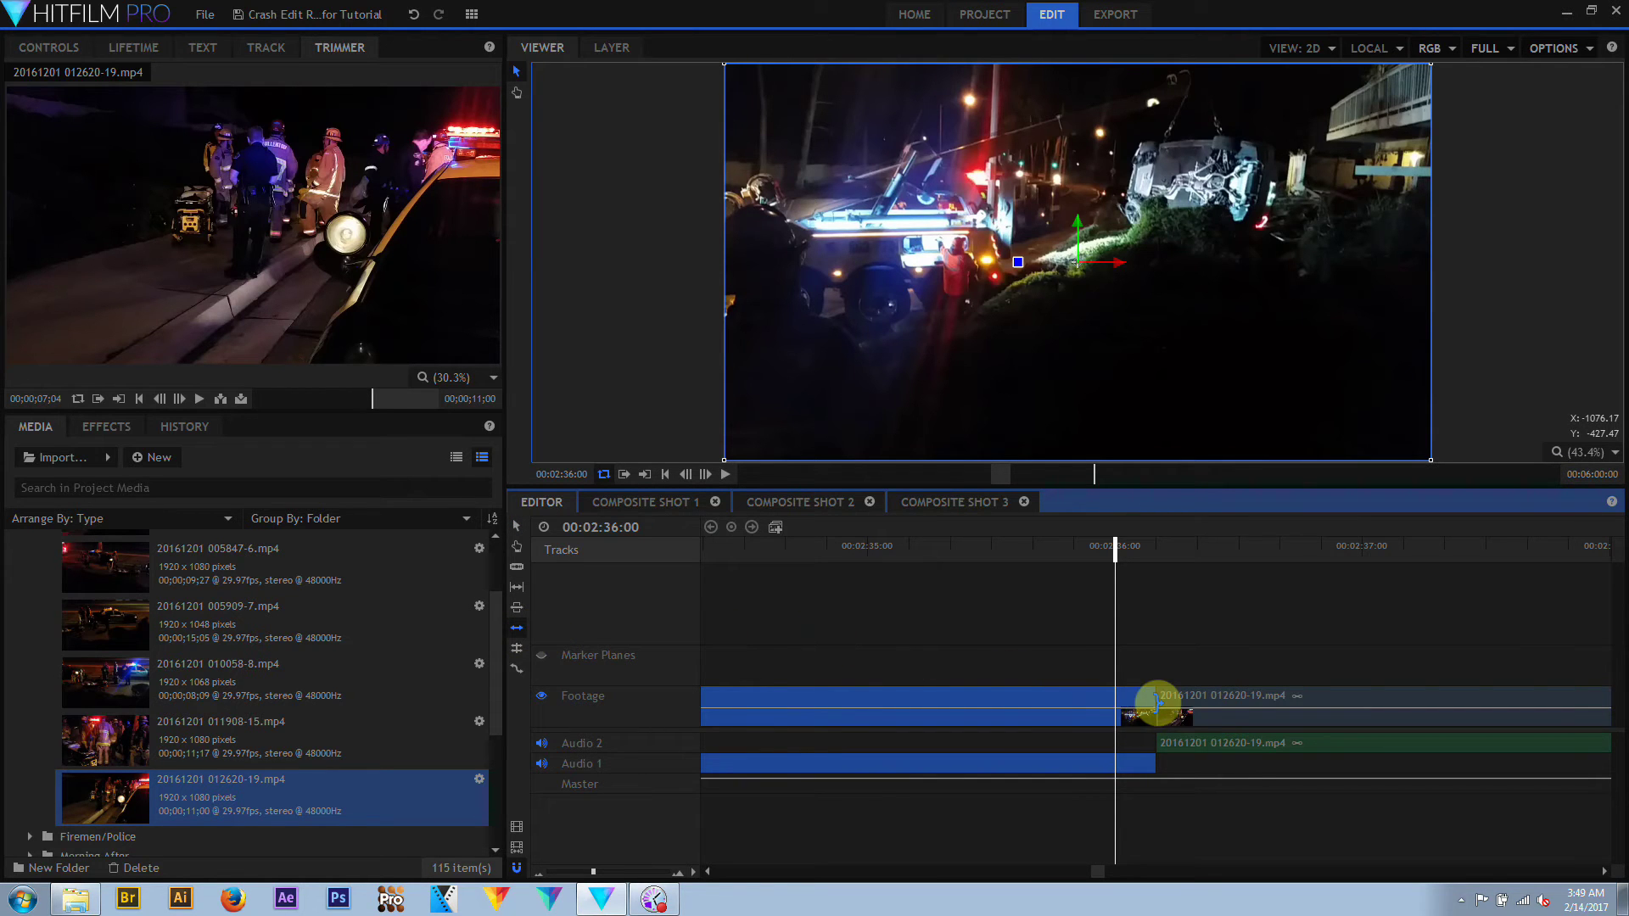
pyautogui.moveTo(1156, 701); pyautogui.dragTo(1412, 712)
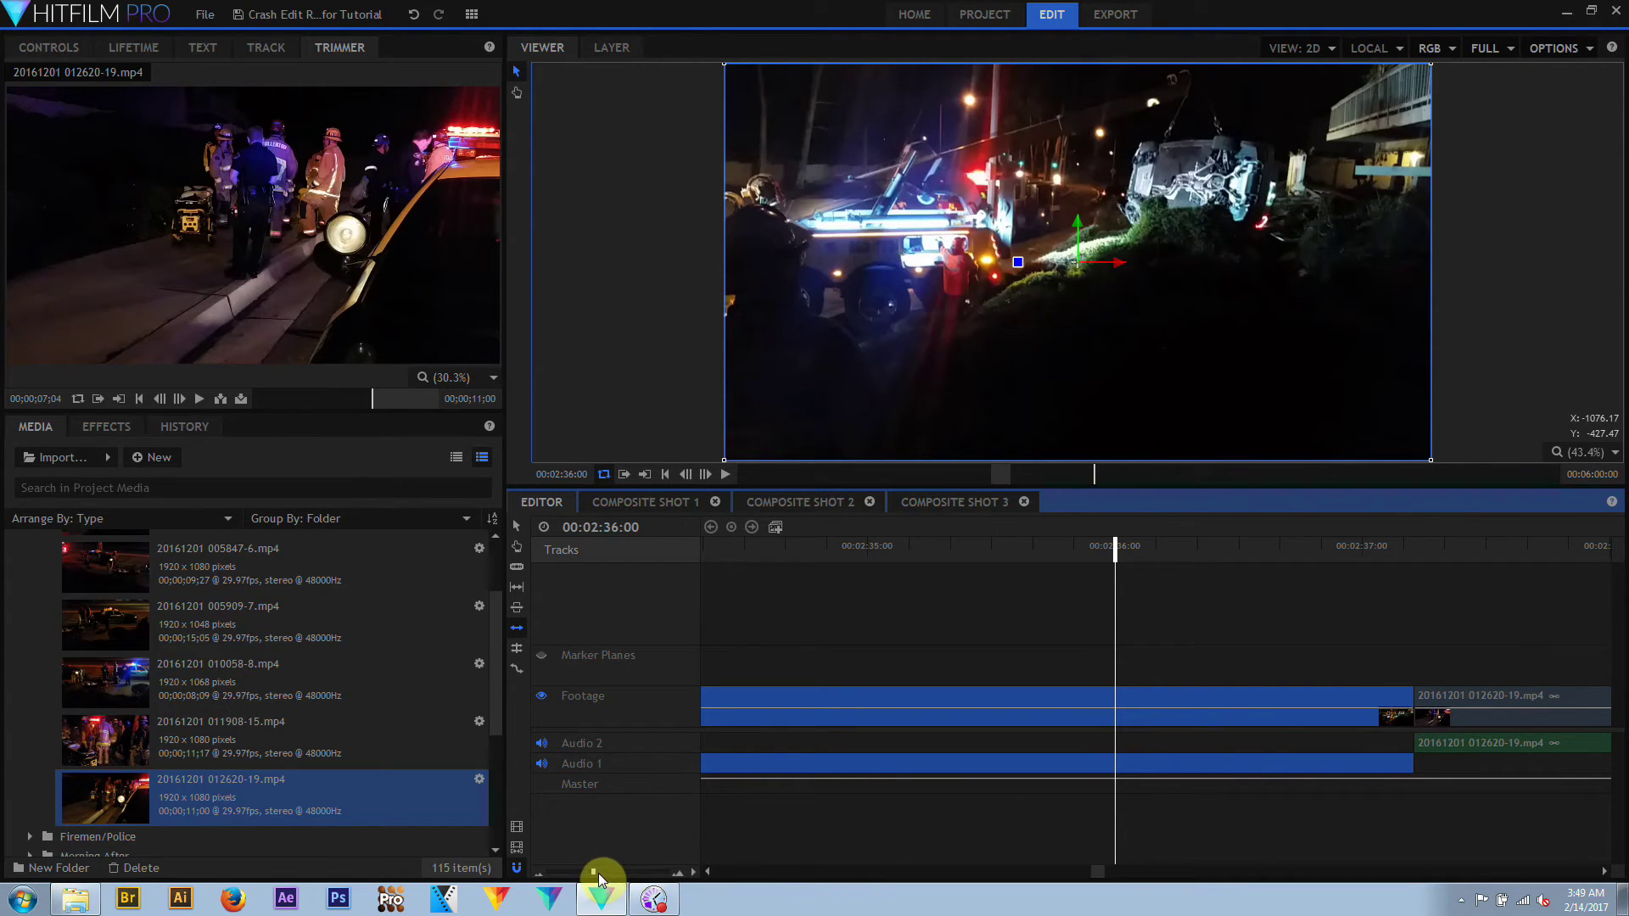
# Ripple-edit the extended clip's end back to about 00:02:36:04, and try shortening it further to about 00:02:33:19
pyautogui.moveTo(598, 873); pyautogui.dragTo(565, 876)
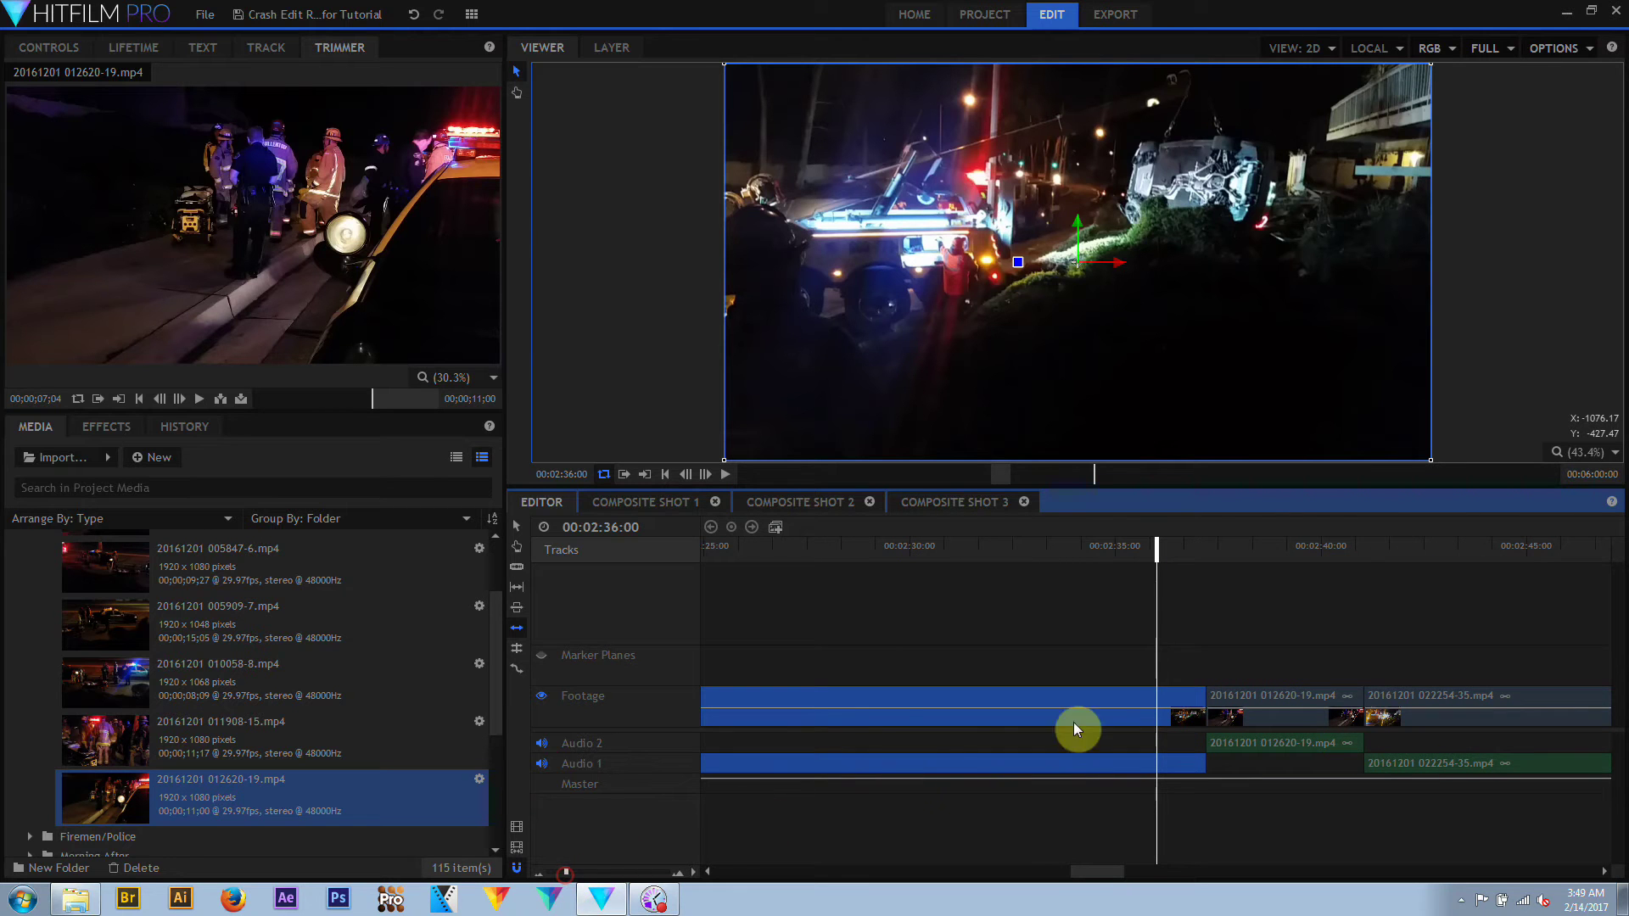
pyautogui.moveTo(1203, 698); pyautogui.dragTo(1157, 693)
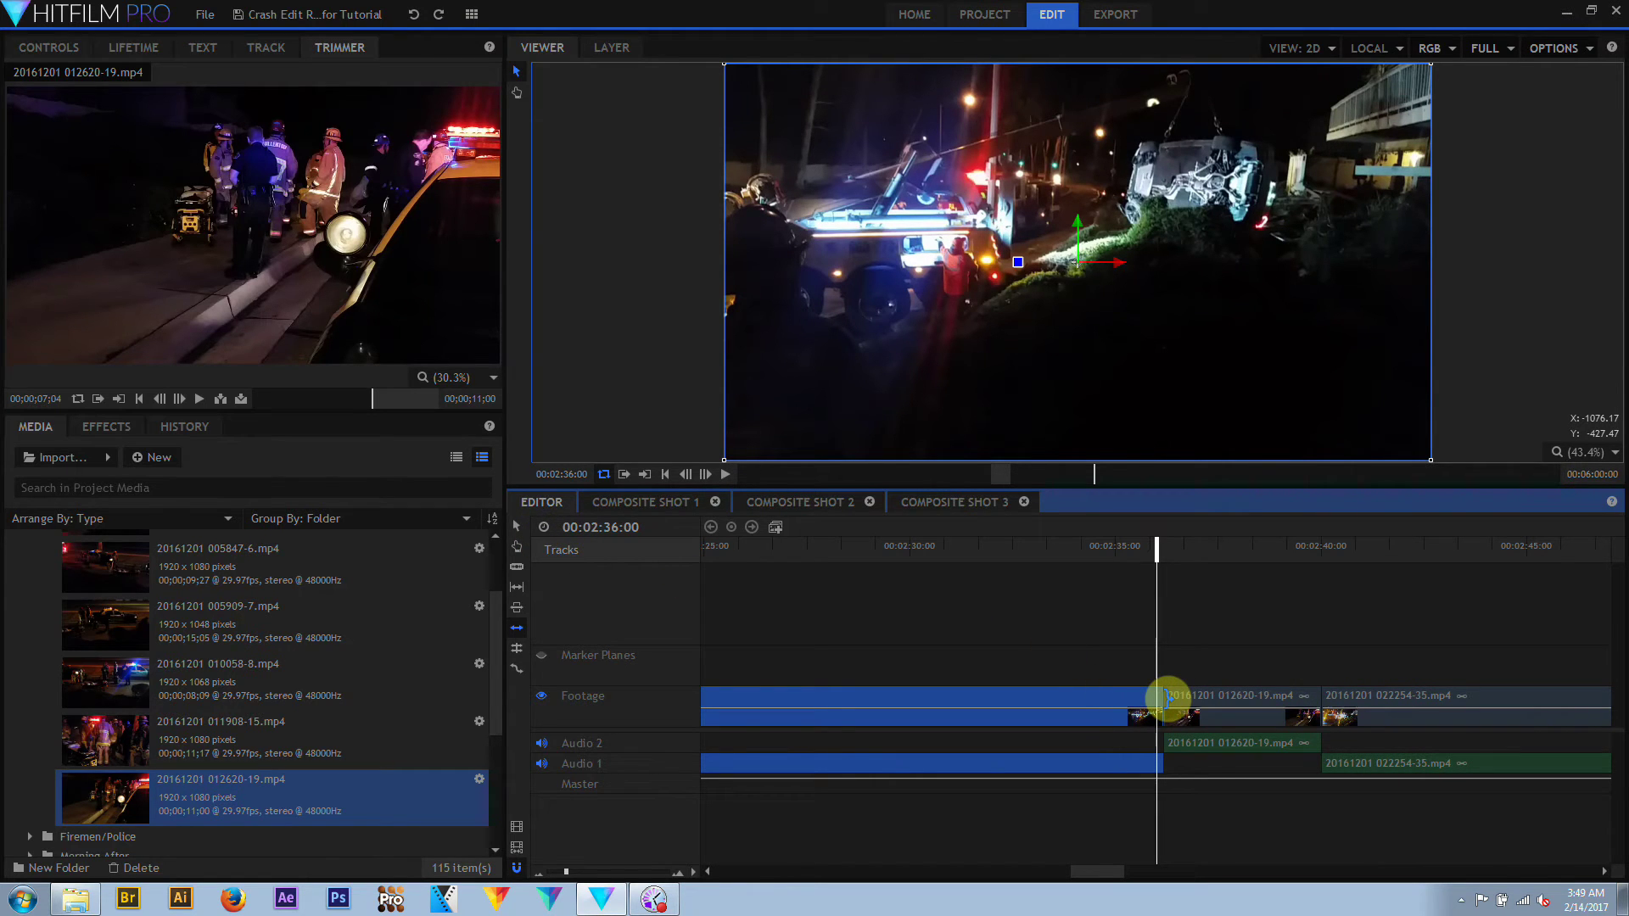
pyautogui.moveTo(1166, 697); pyautogui.dragTo(1062, 700)
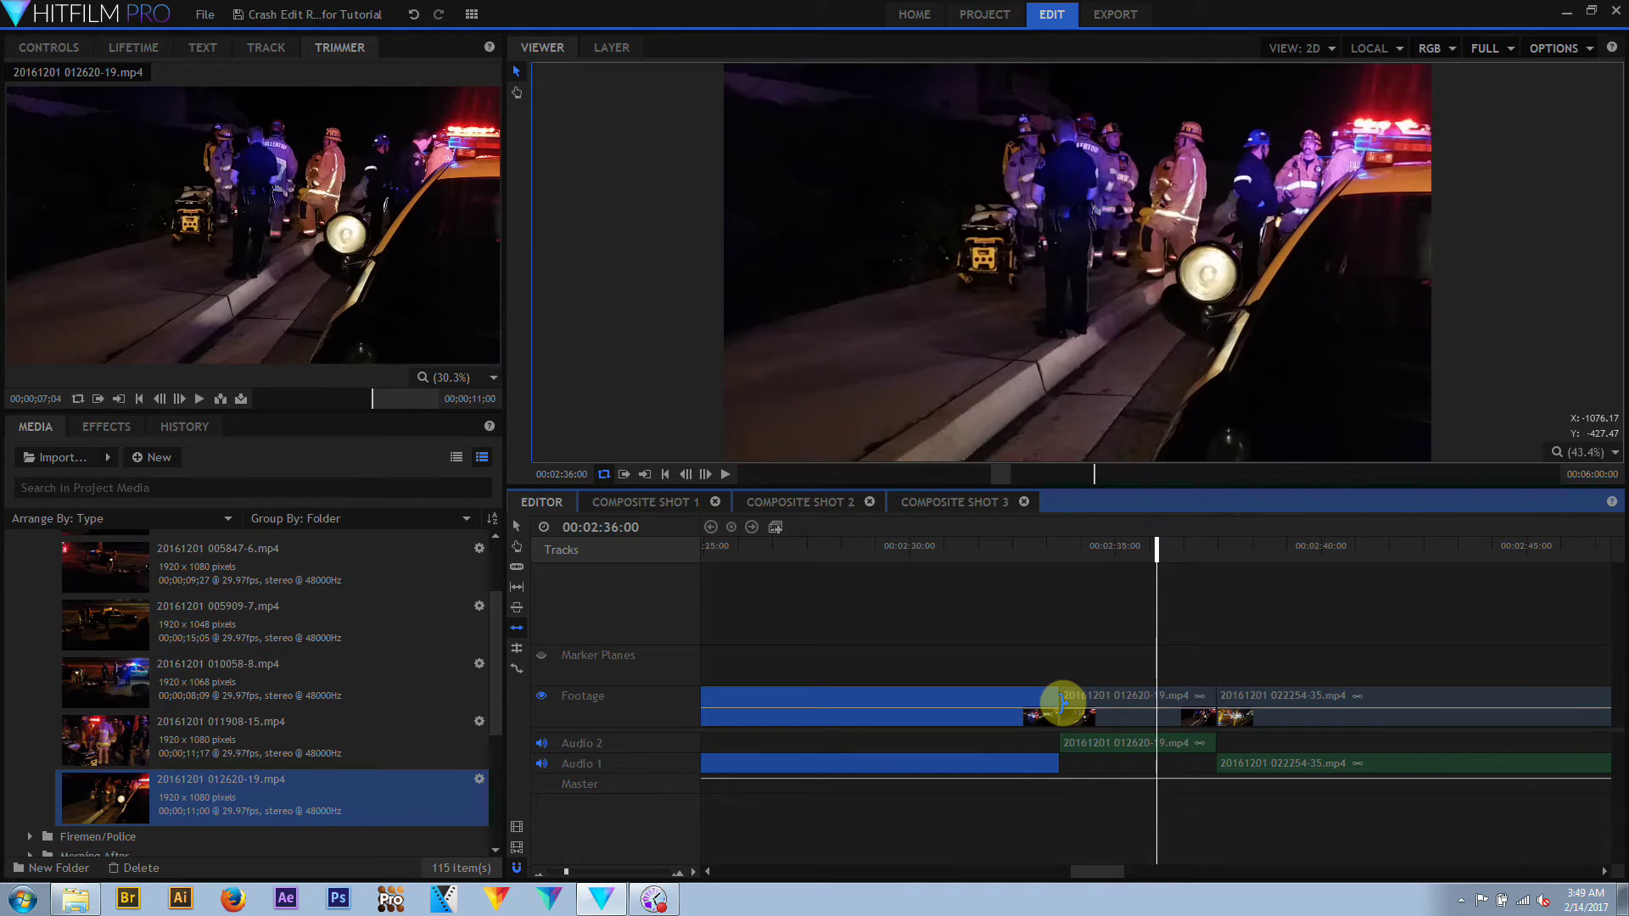
pyautogui.hotkey('ctrl', 'z')
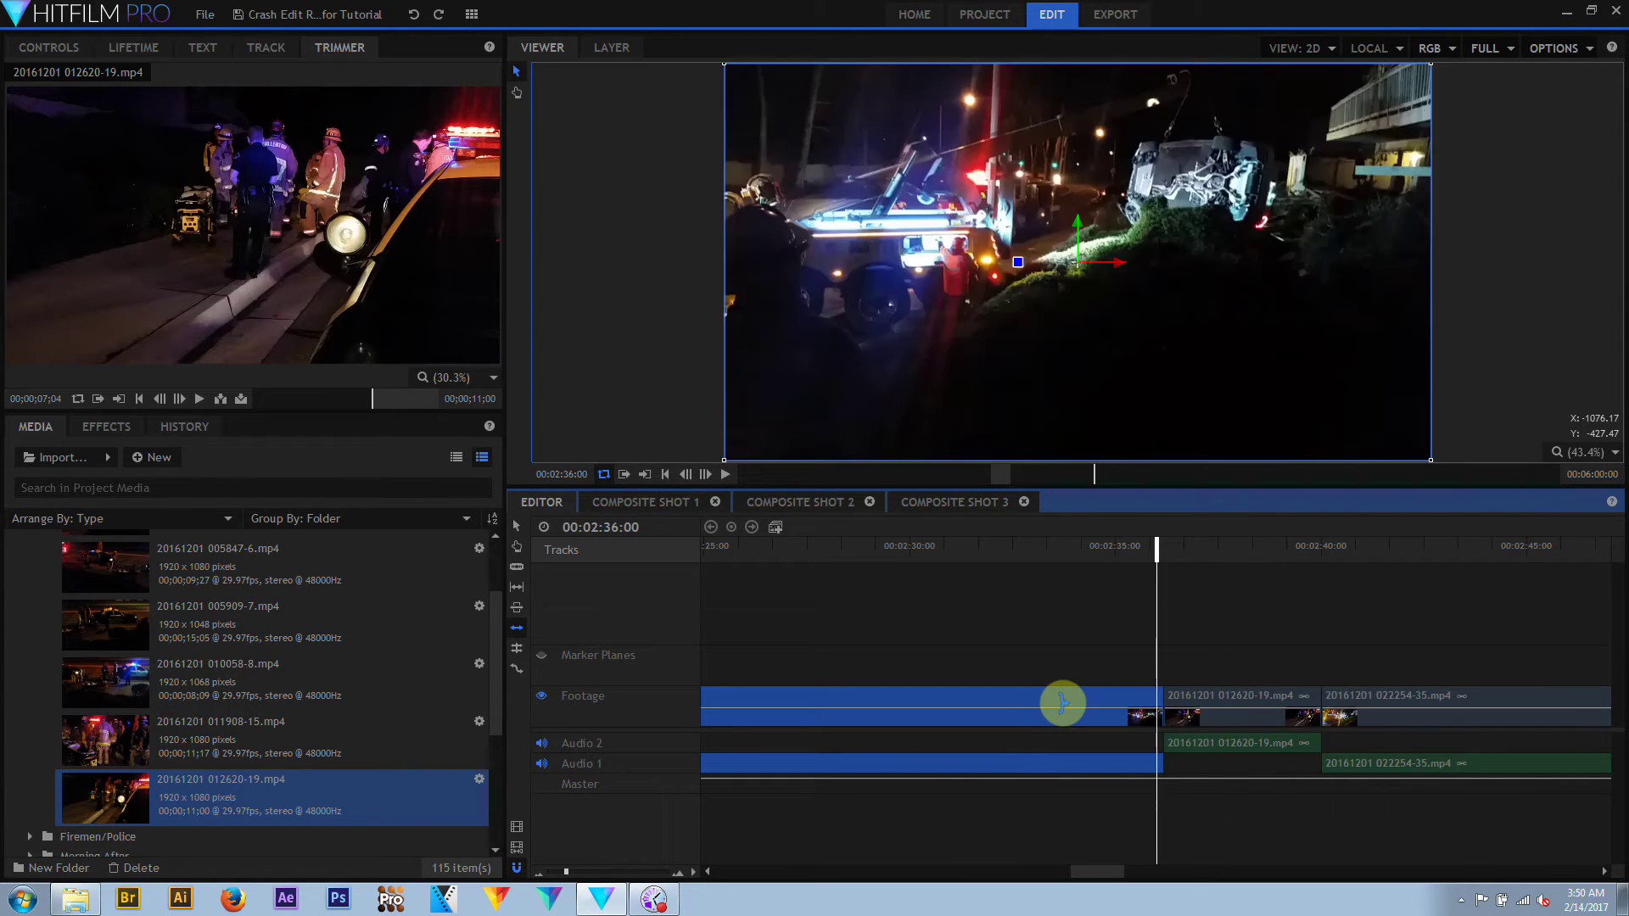
pyautogui.click(515, 527)
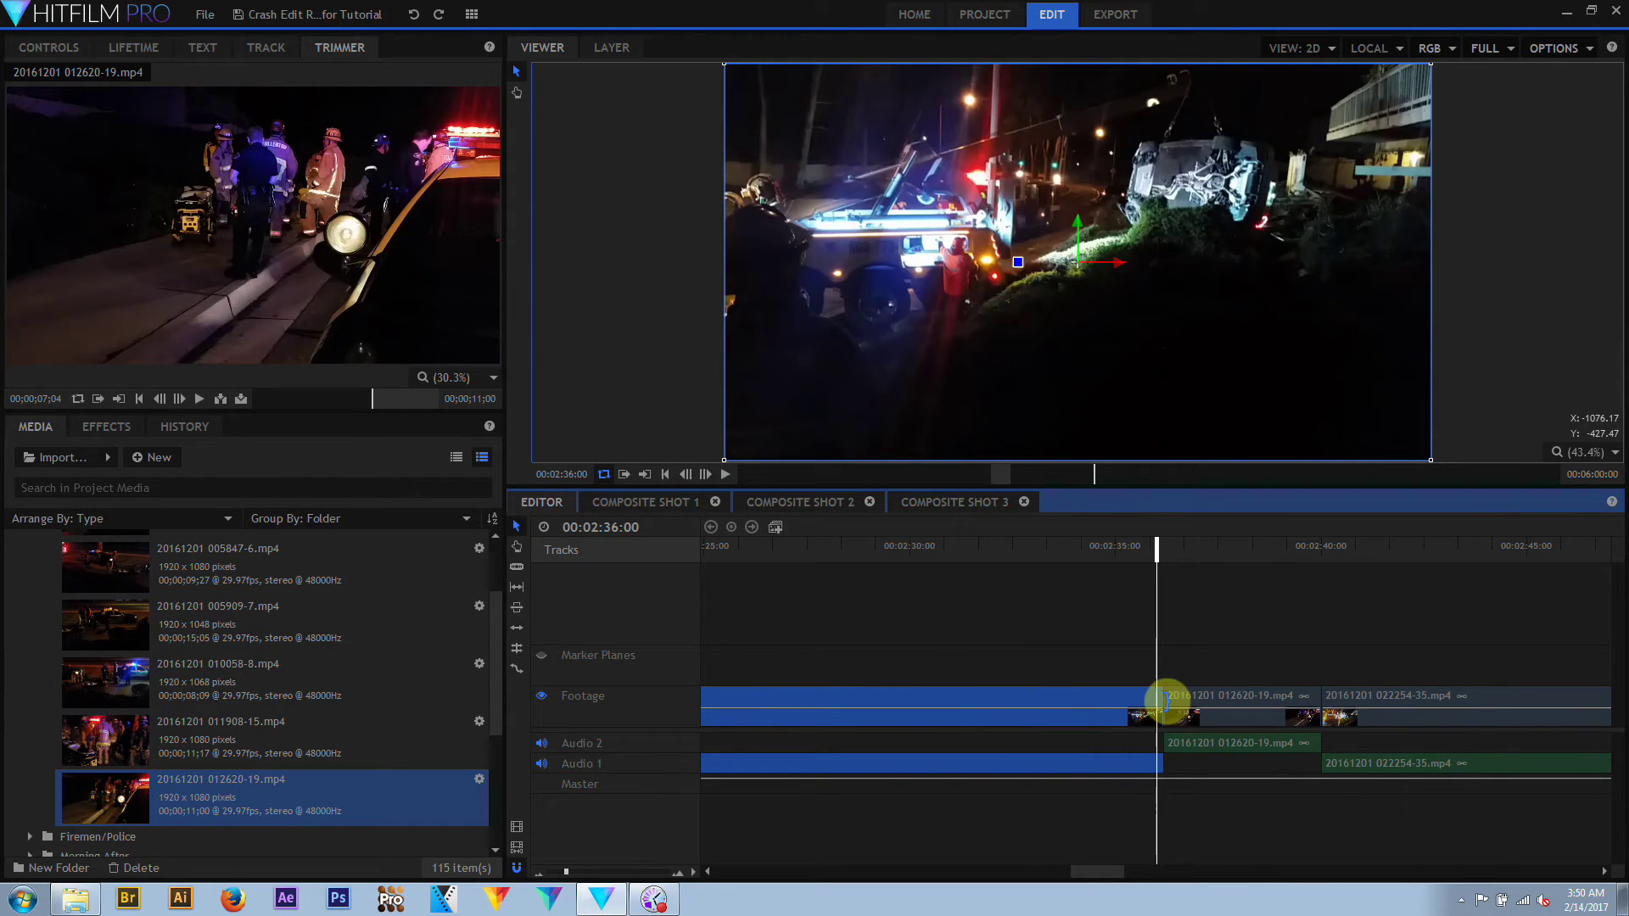
pyautogui.moveTo(1166, 701); pyautogui.dragTo(1018, 702)
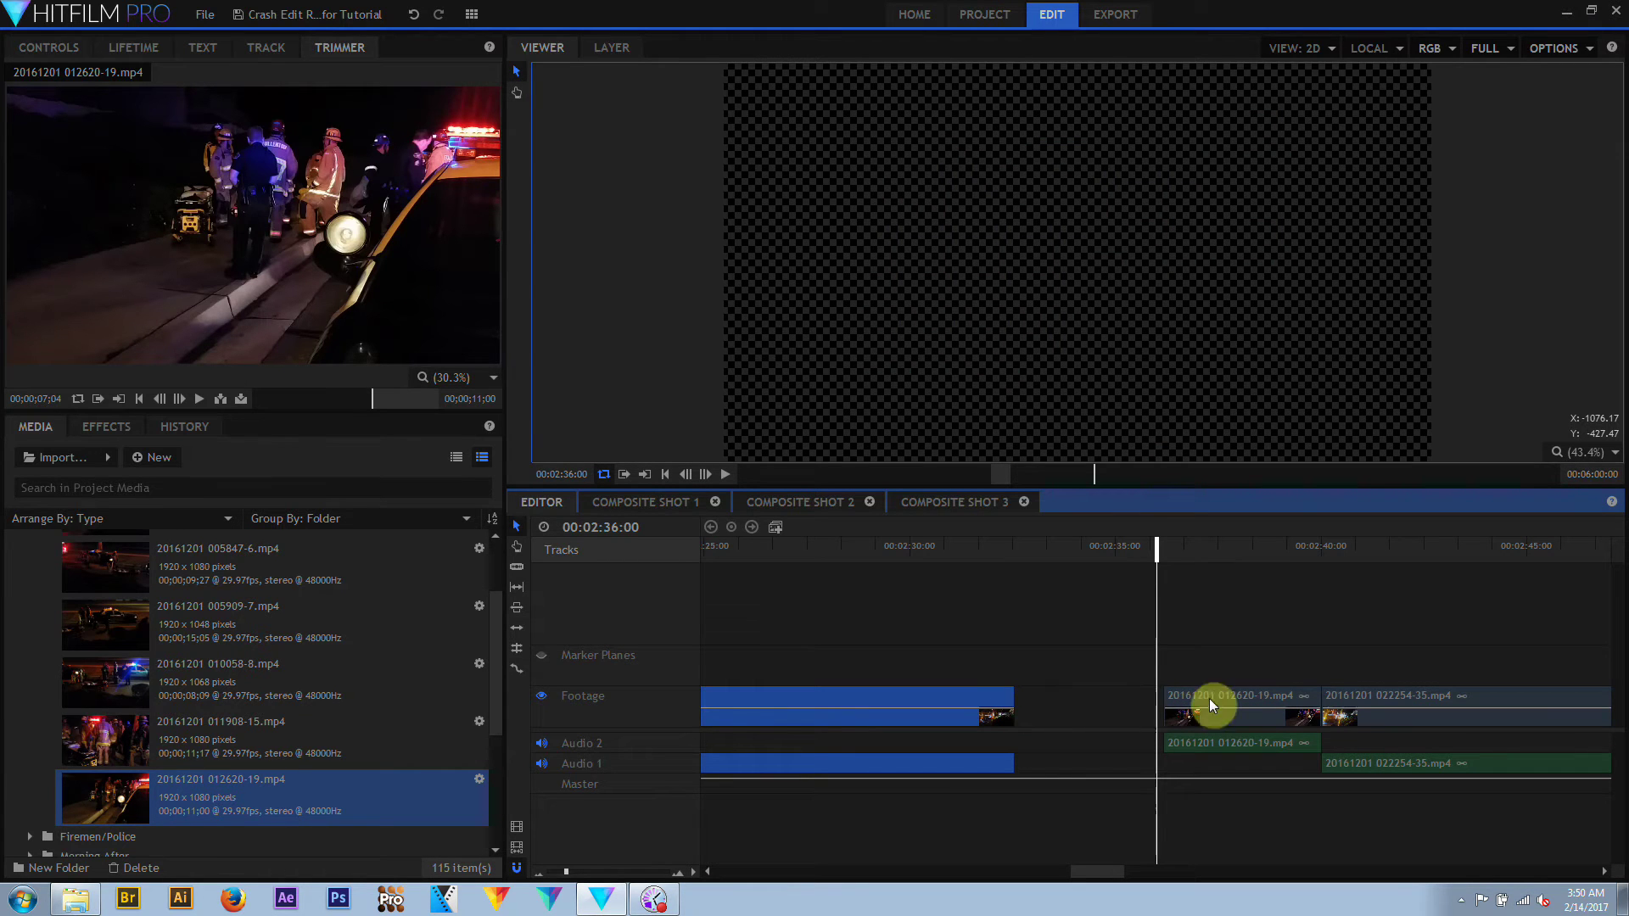
pyautogui.rightClick(1076, 716)
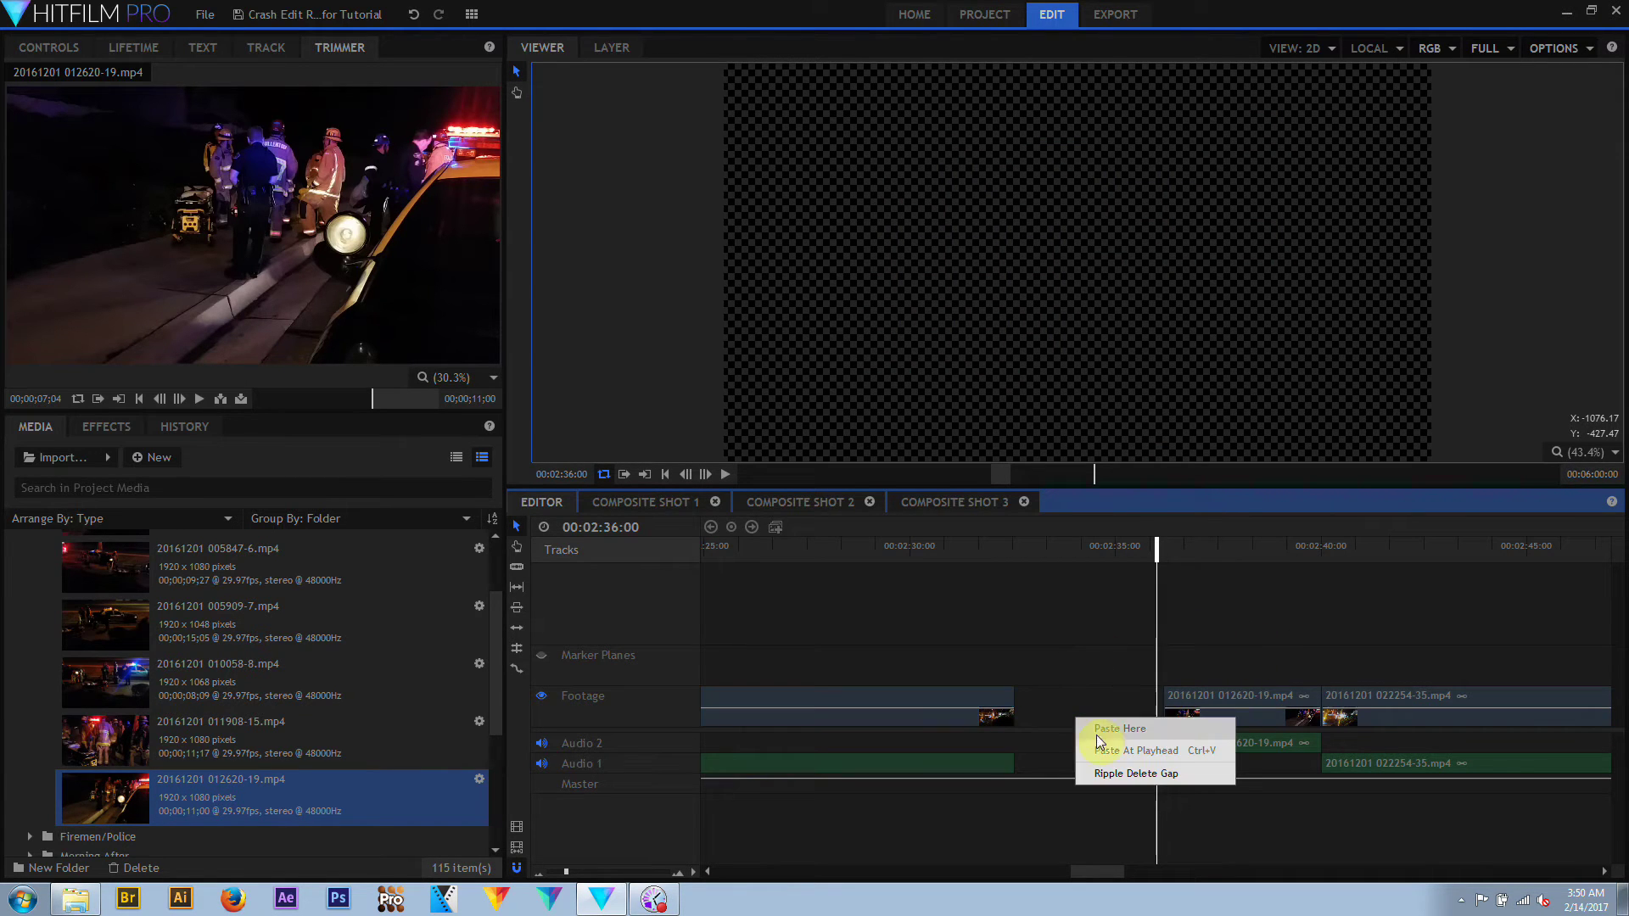
pyautogui.click(1137, 773)
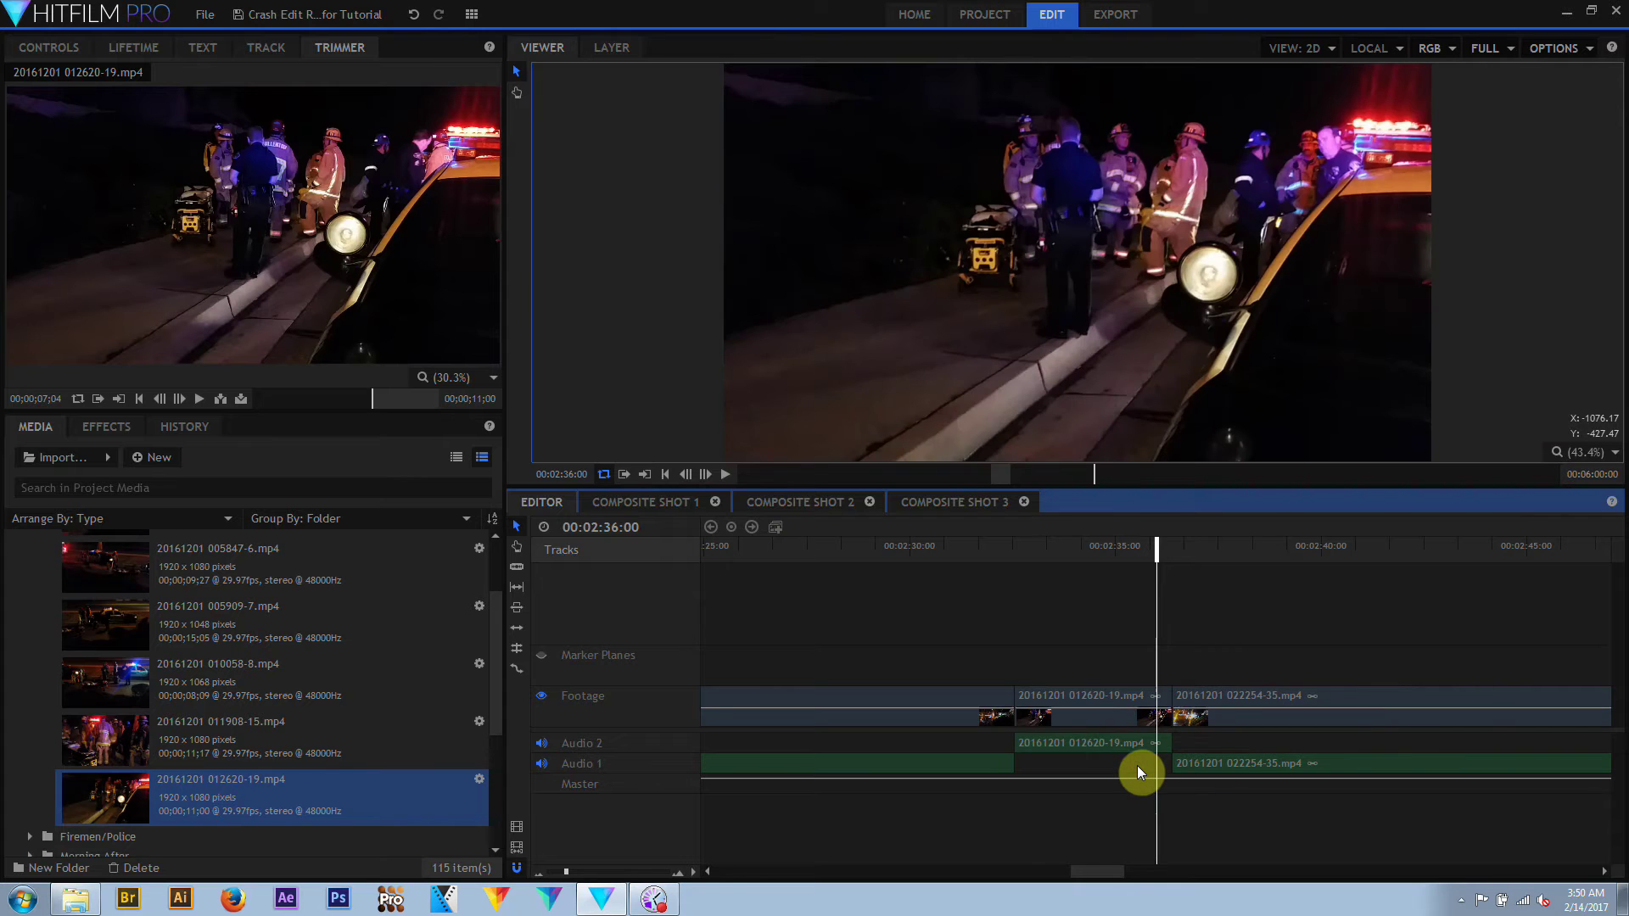
pyautogui.hotkey('ctrl', 'z')
pyautogui.hotkey('ctrl', 'z')
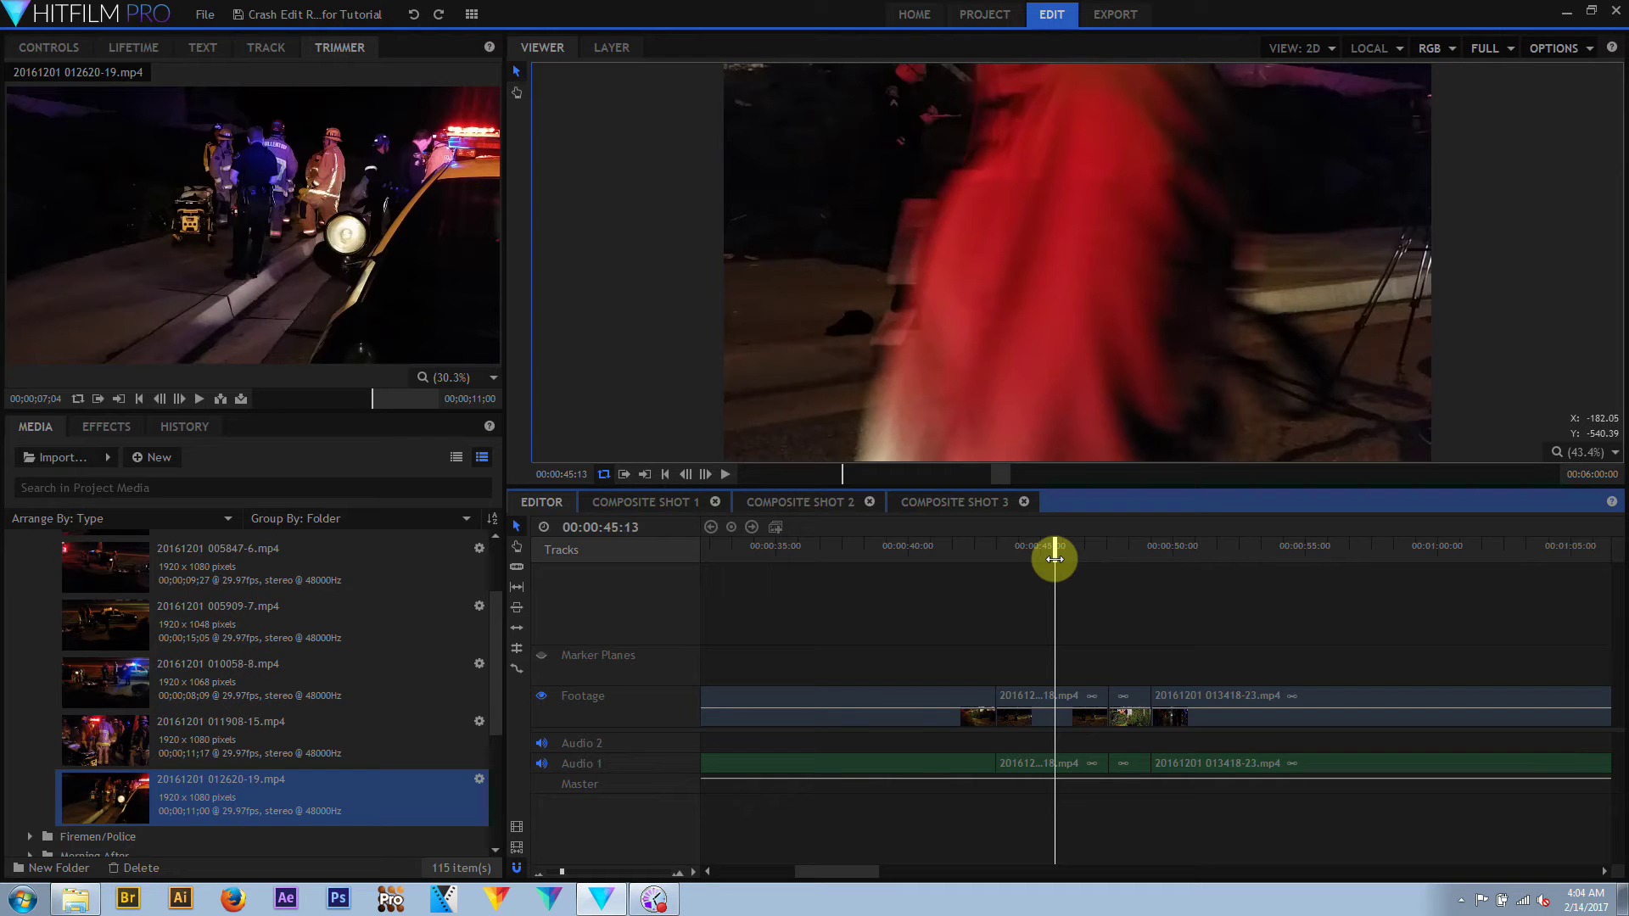
pyautogui.click(726, 475)
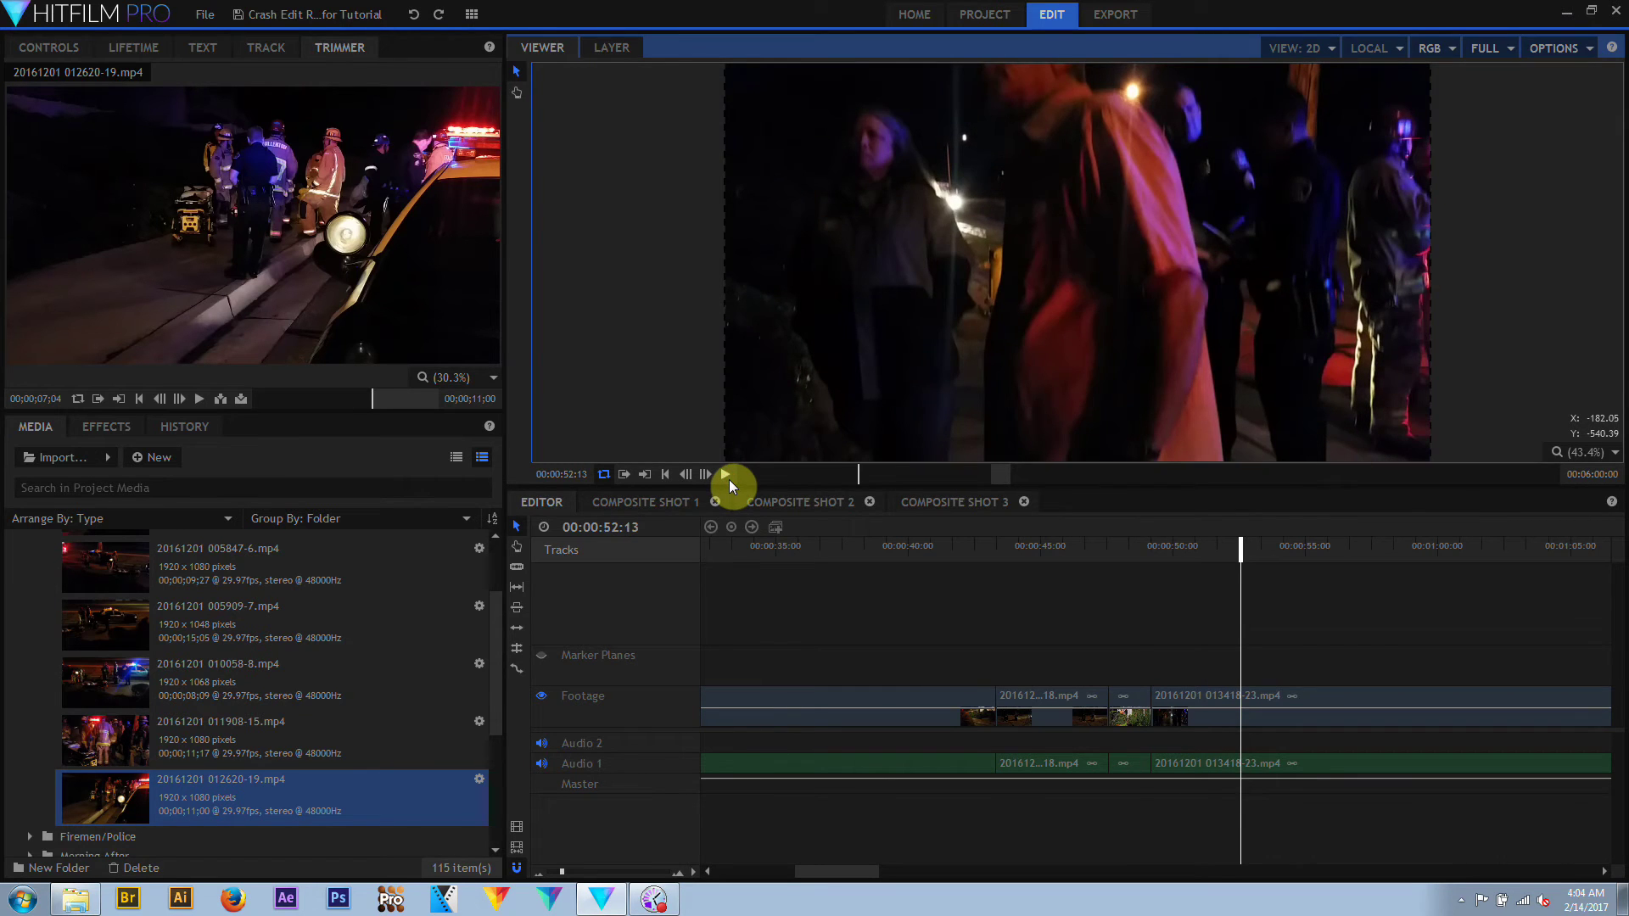
pyautogui.click(1132, 547)
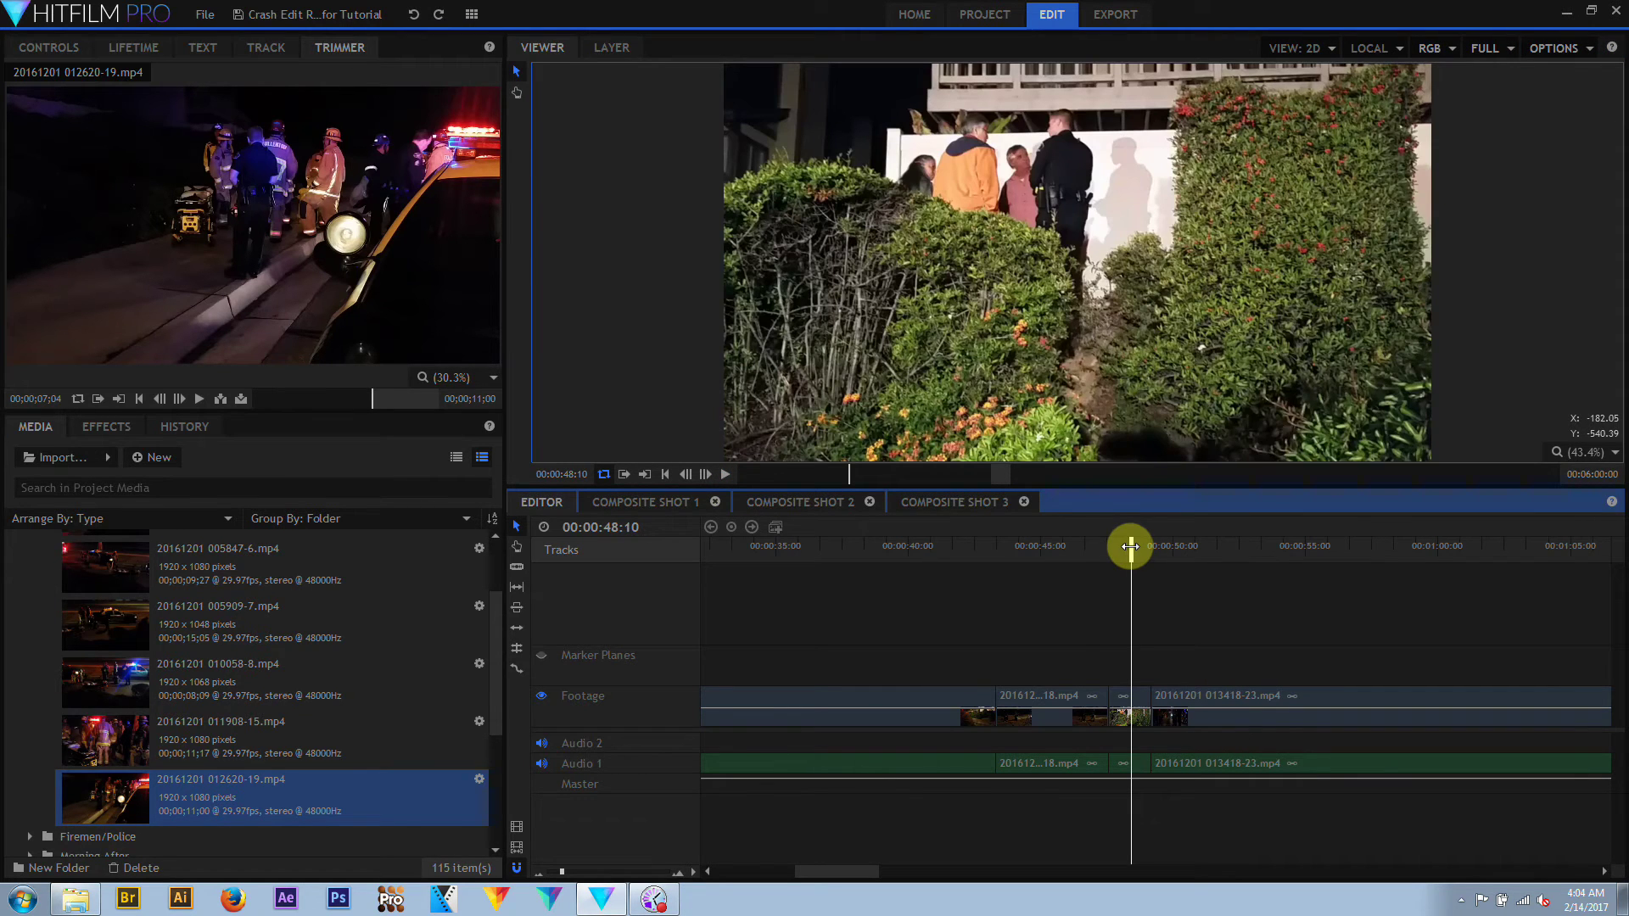
pyautogui.click(993, 548)
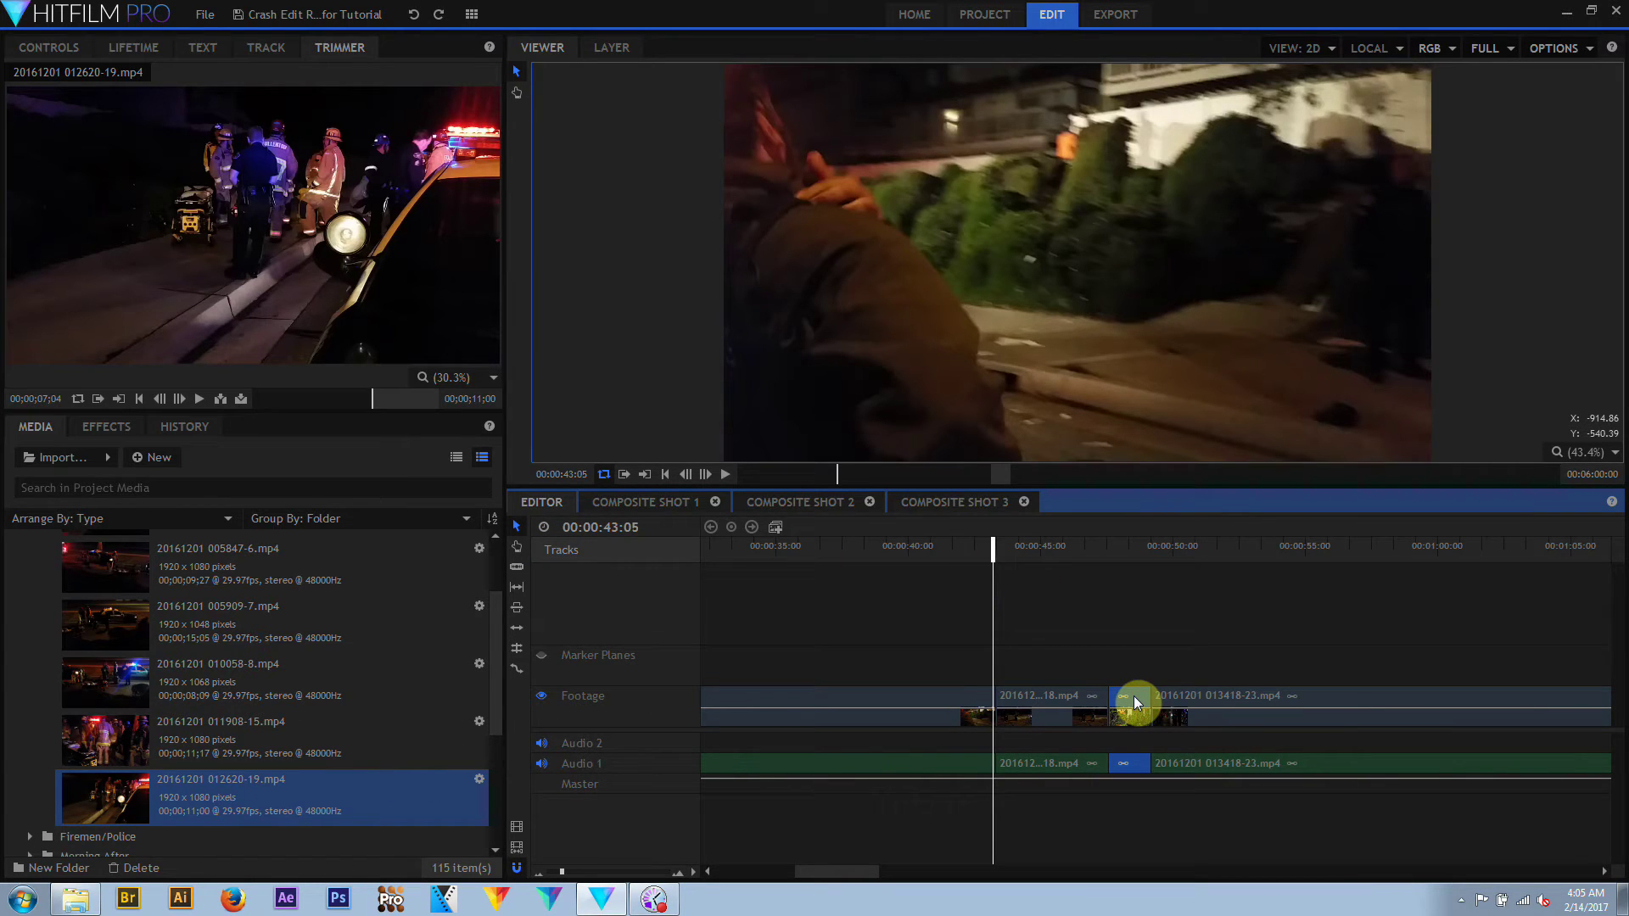
pyautogui.moveTo(1134, 697); pyautogui.dragTo(1015, 706)
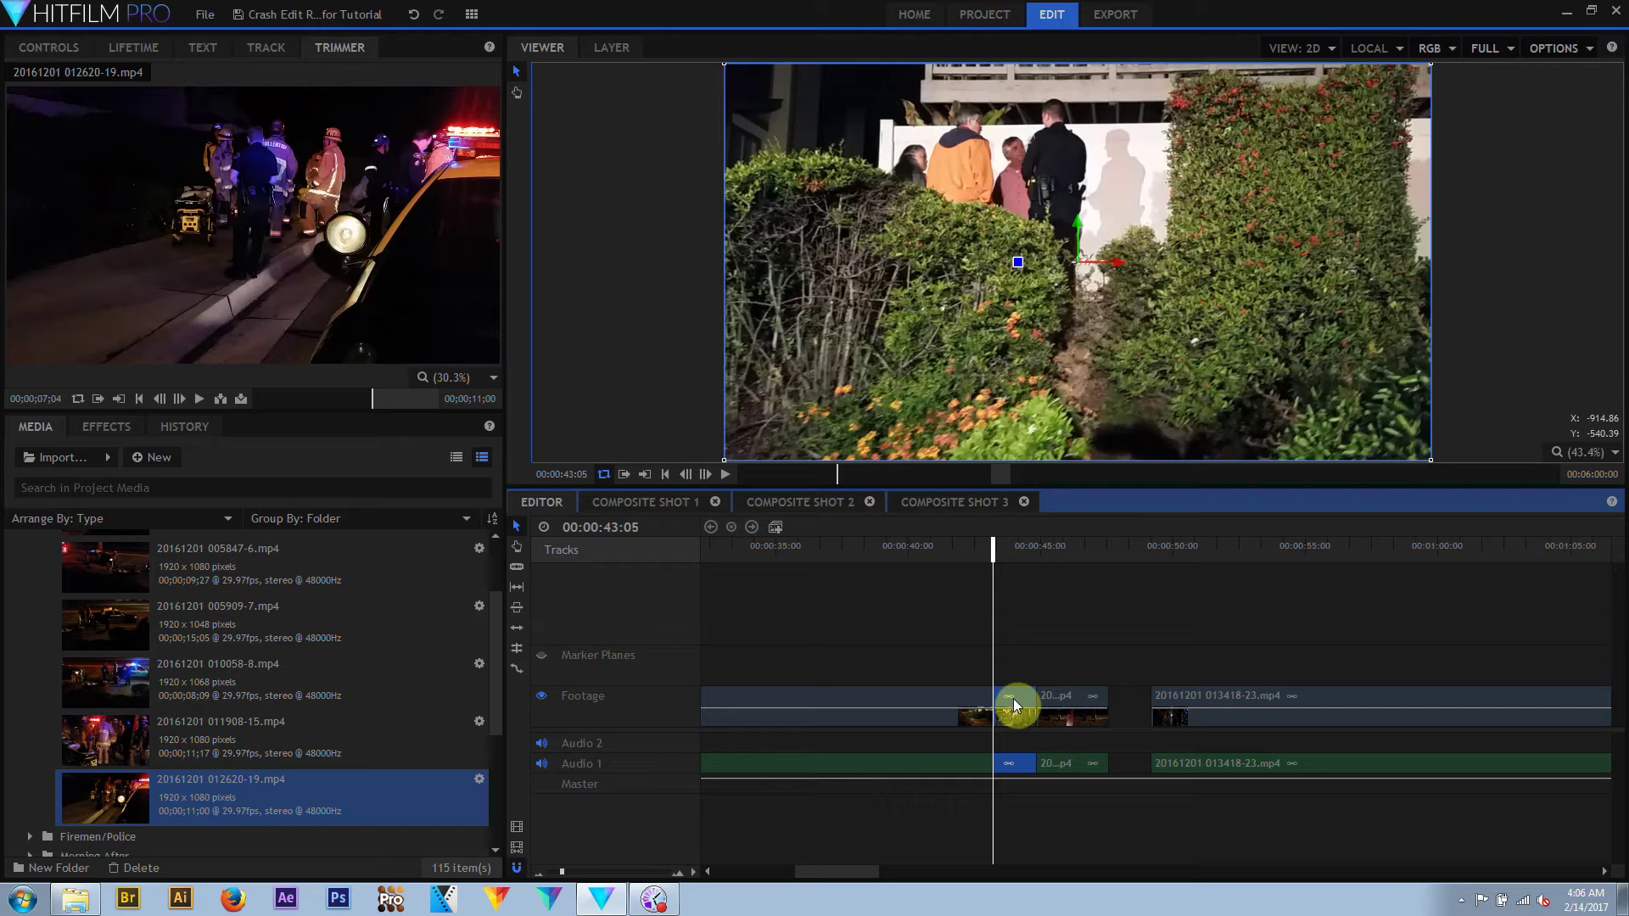
pyautogui.hotkey('ctrl', 'z')
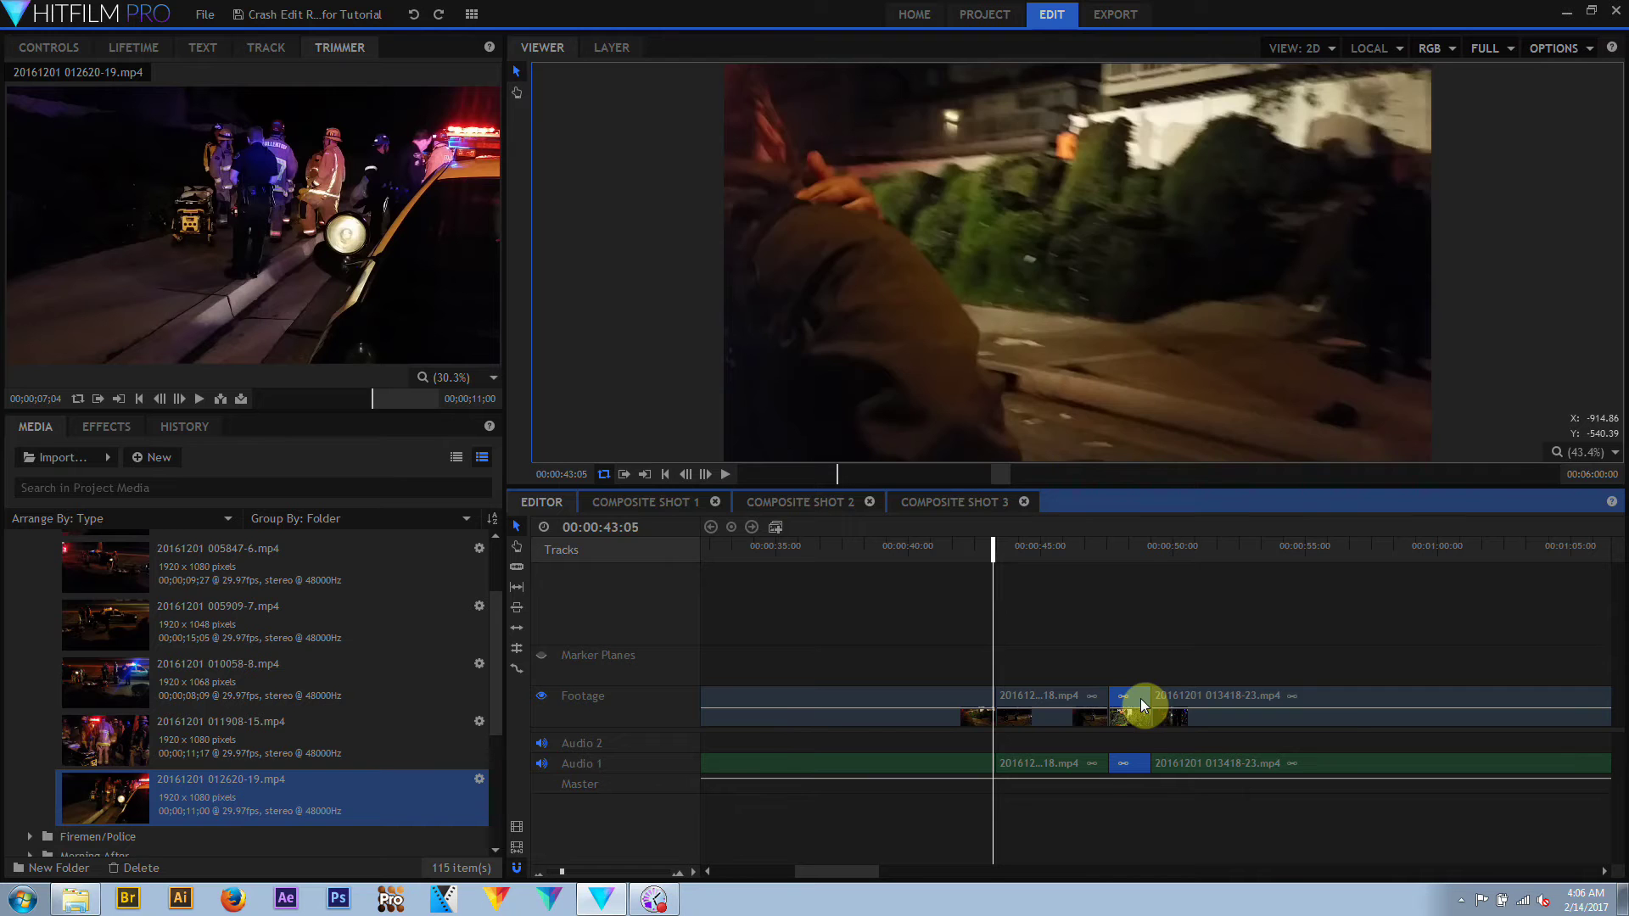
pyautogui.moveTo(1140, 699); pyautogui.dragTo(1032, 707)
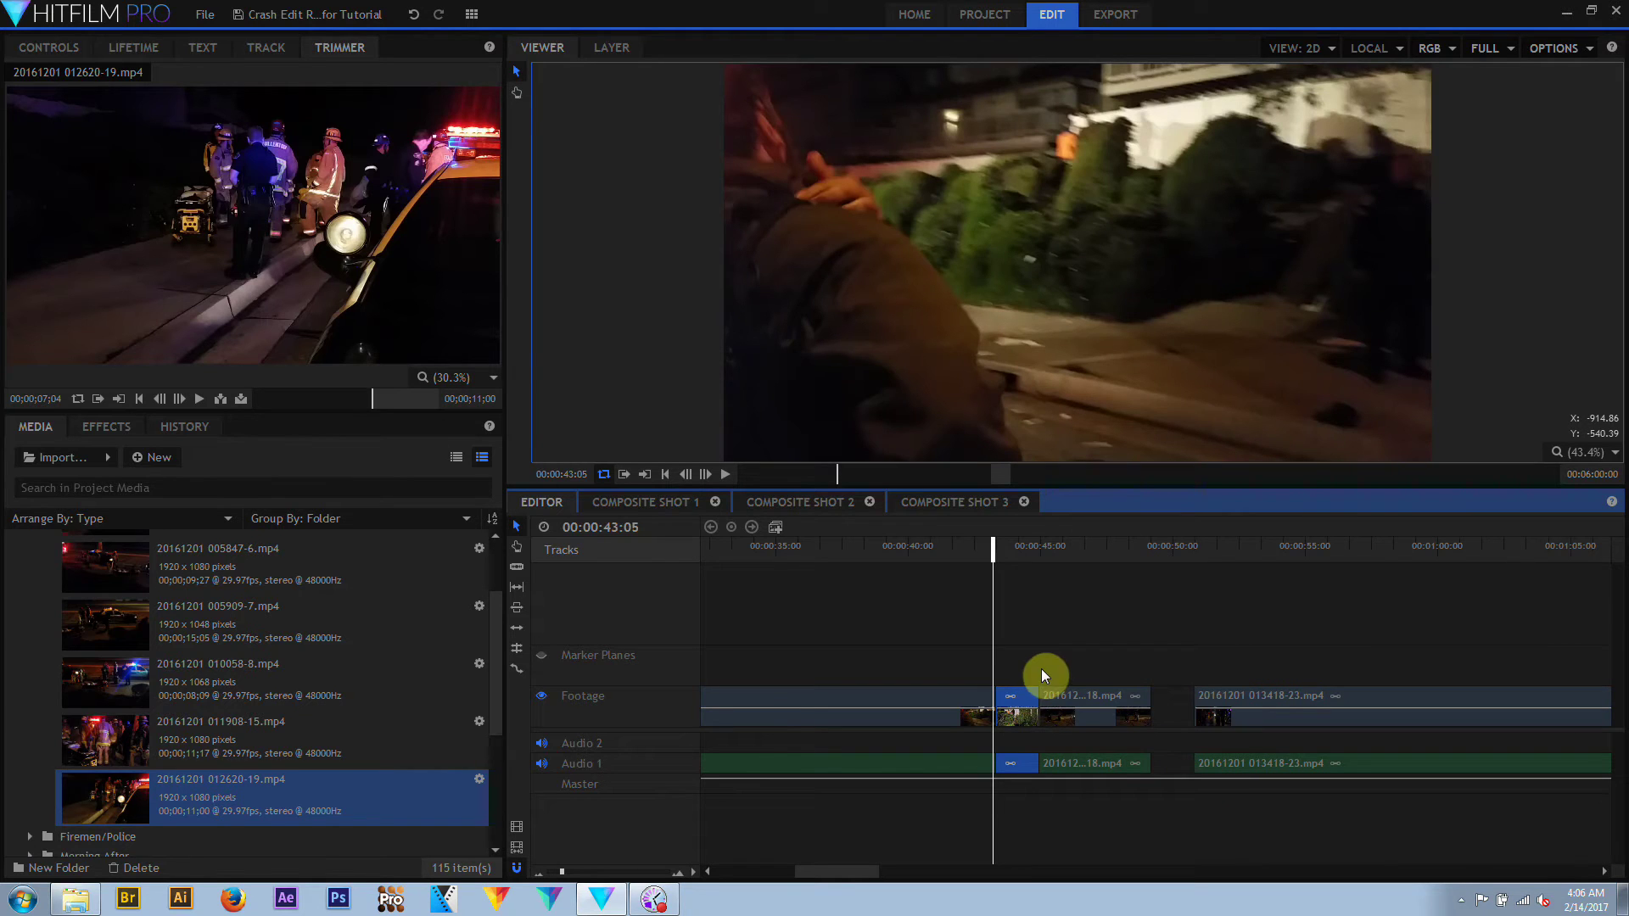
pyautogui.rightClick(1169, 698)
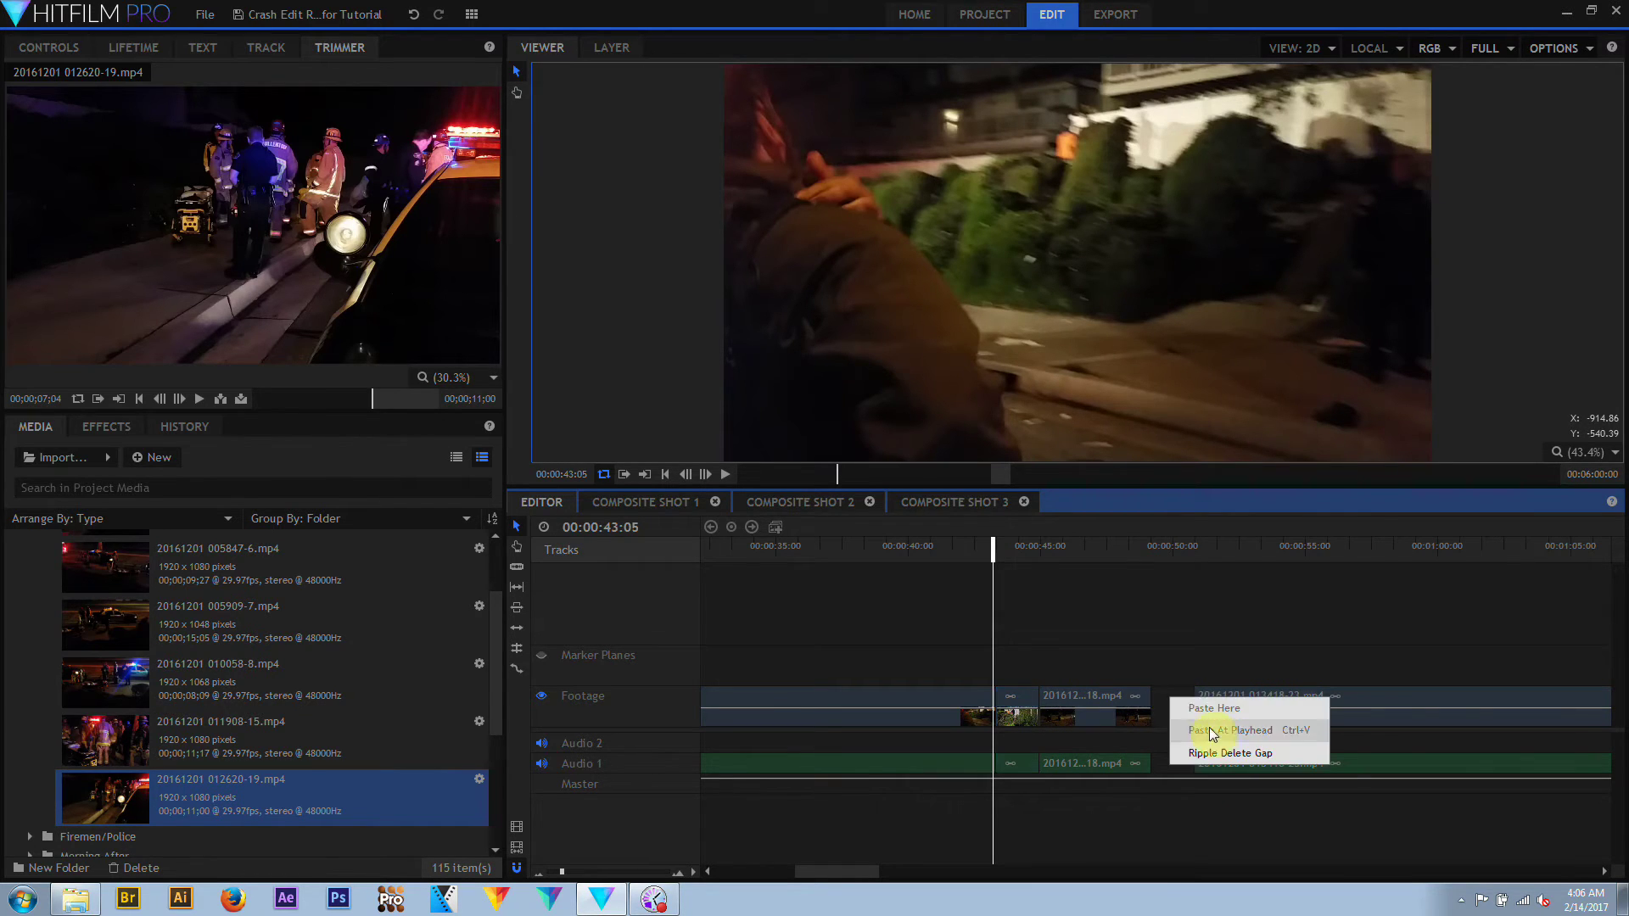
pyautogui.click(1214, 755)
pyautogui.moveTo(992, 548); pyautogui.dragTo(1250, 597)
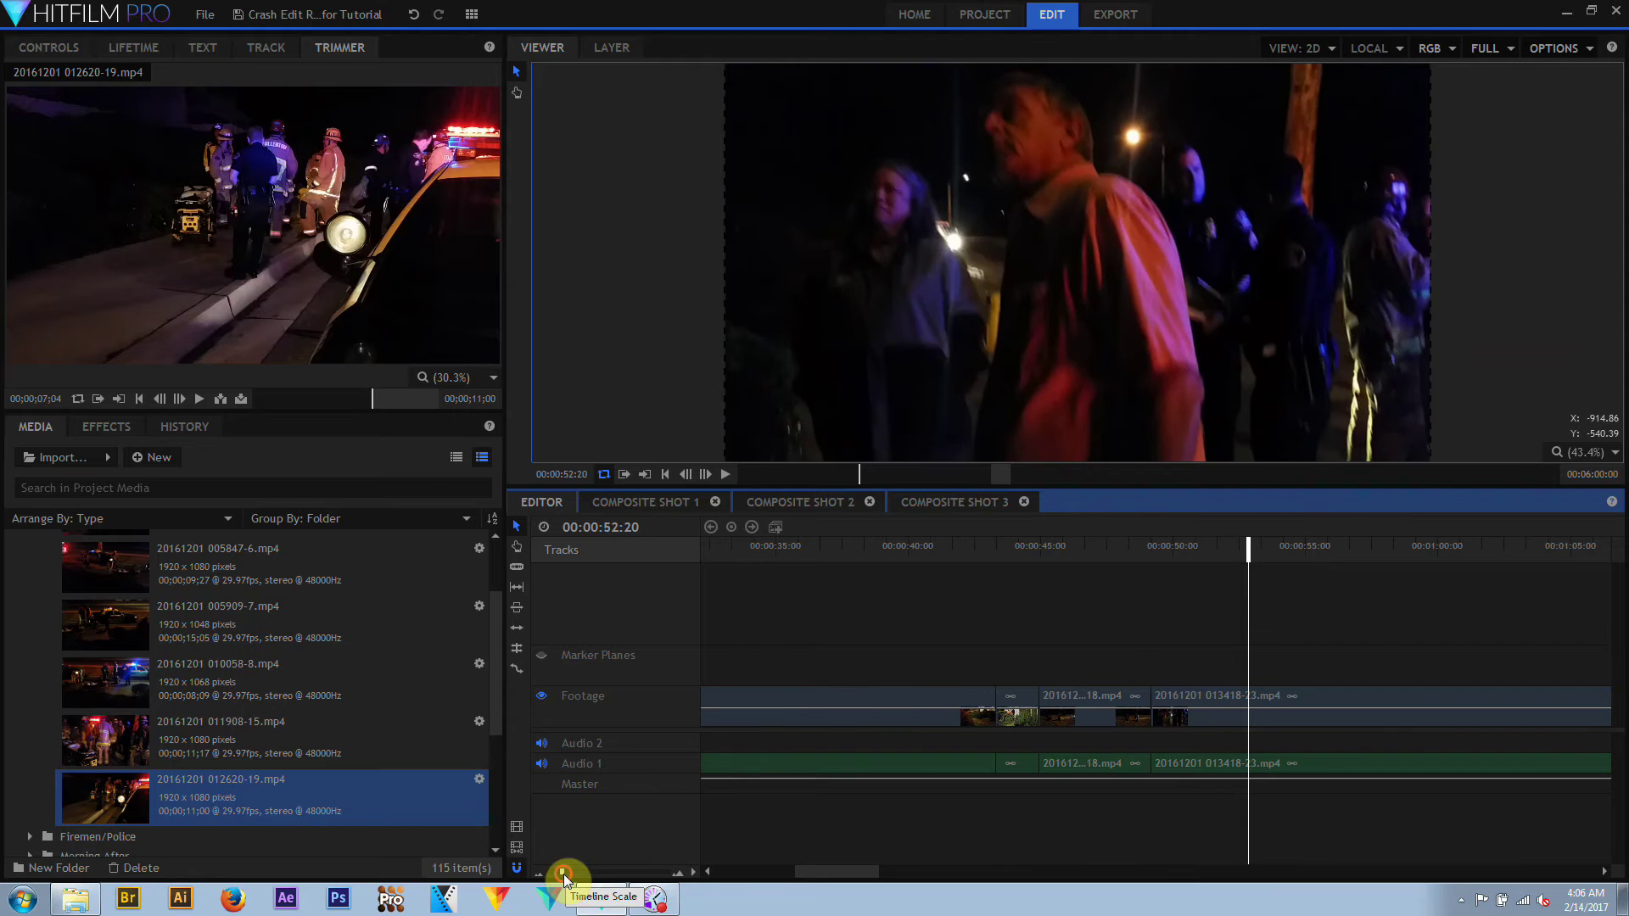
# Duplicate the last Footage clip twice into the empty timeline beyond the edit, and place a copy on the Marker Planes track
pyautogui.moveTo(562, 872); pyautogui.dragTo(549, 872)
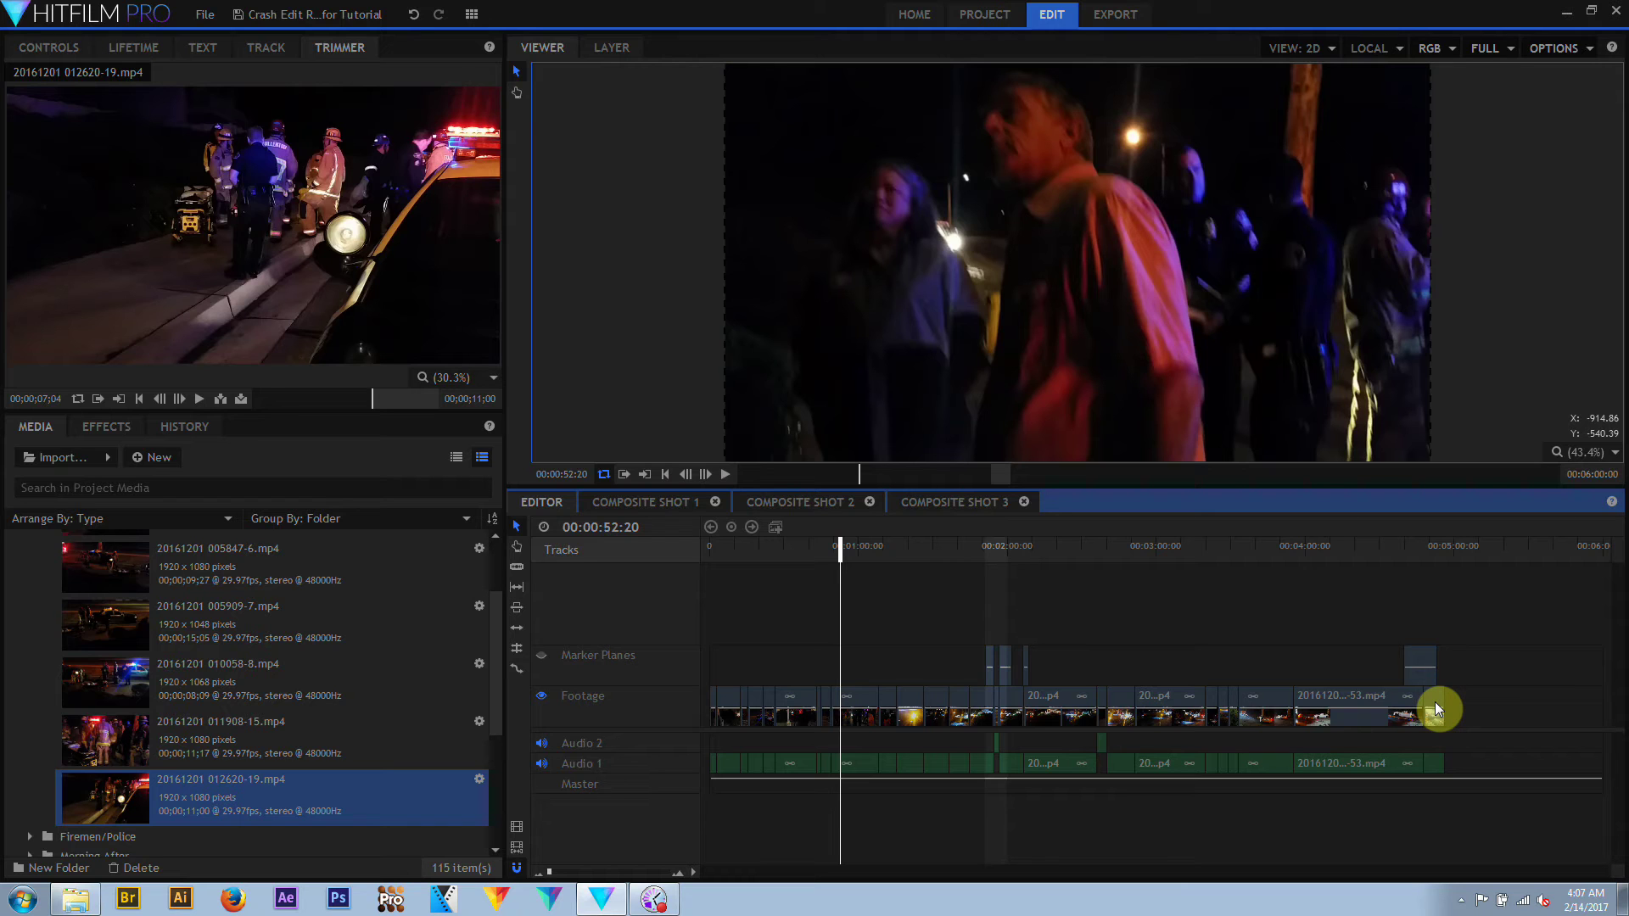
pyautogui.moveTo(1435, 704); pyautogui.dragTo(1477, 709)
pyautogui.moveTo(1471, 700); pyautogui.dragTo(1507, 699)
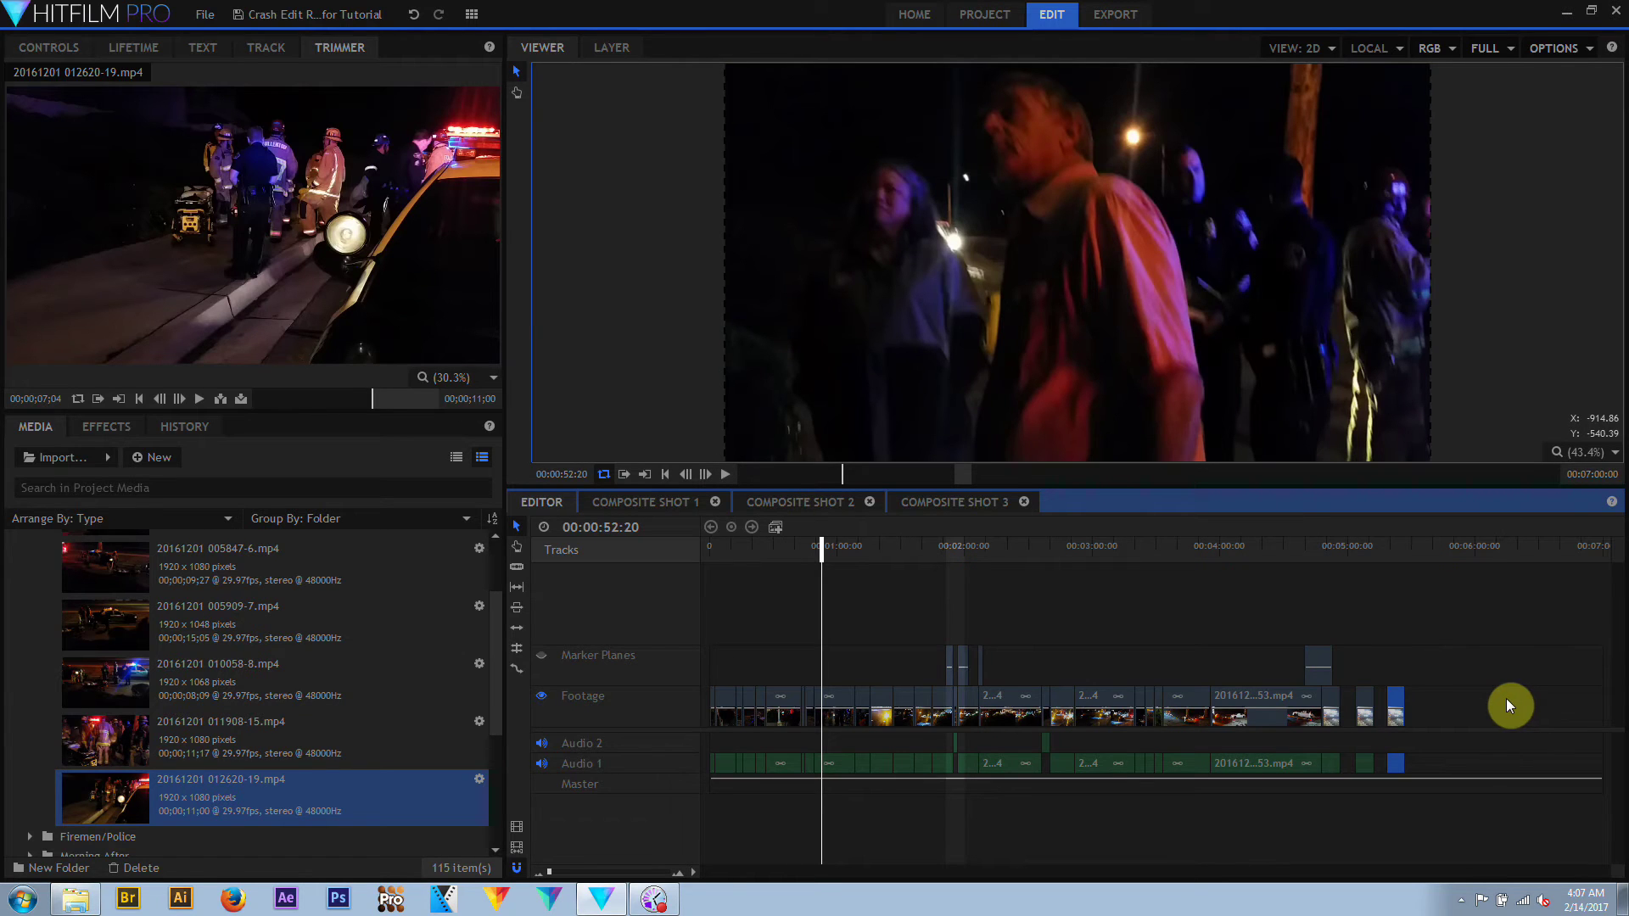
pyautogui.moveTo(1397, 705); pyautogui.dragTo(1396, 670)
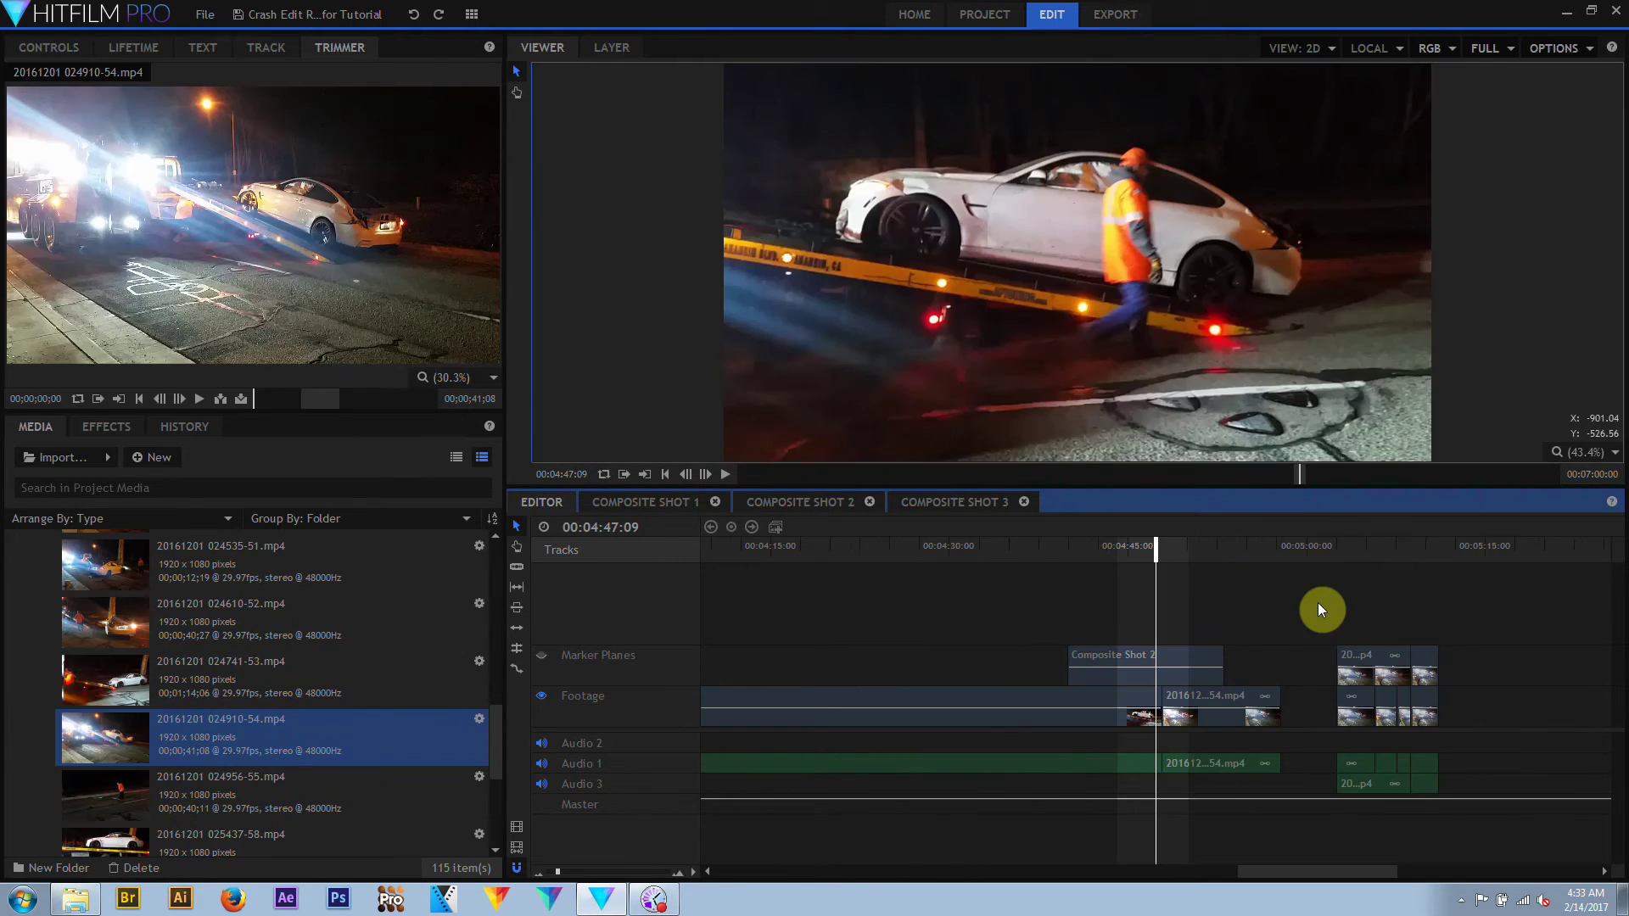
# Select all the copied clips beyond the end of the edit and move them slightly later on the timeline
pyautogui.moveTo(1318, 604); pyautogui.dragTo(1535, 730)
pyautogui.moveTo(1362, 662)
pyautogui.mouseDown()
pyautogui.moveTo(1487, 672)
pyautogui.moveTo(1388, 664)
pyautogui.mouseUp()
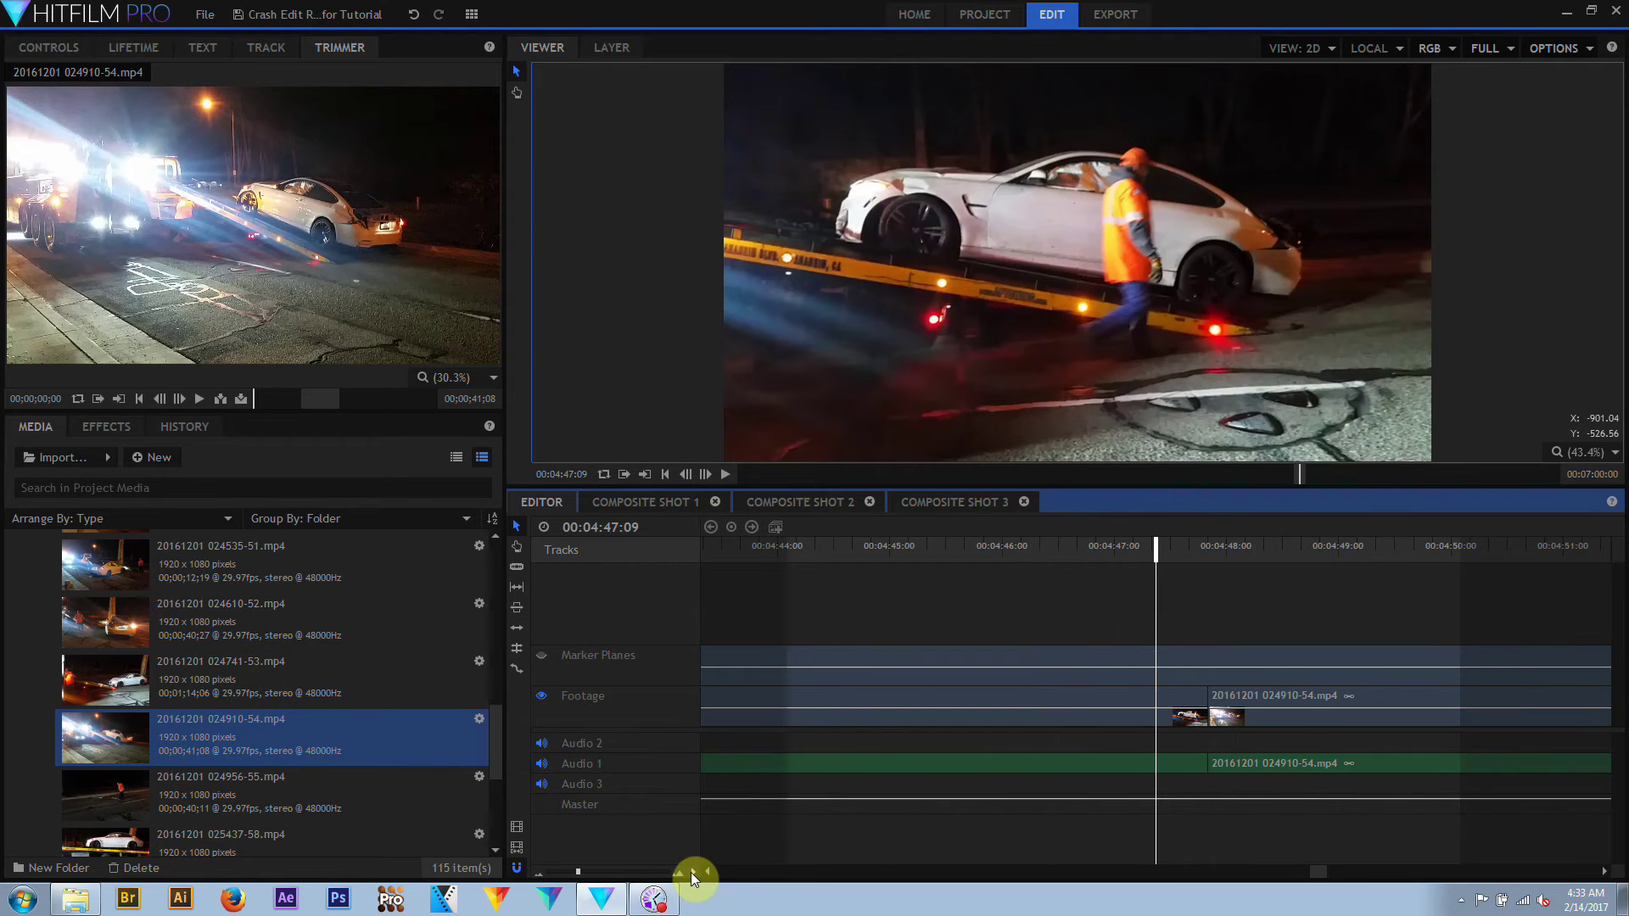
# Set the timeline's audio track size to Medium
pyautogui.click(691, 872)
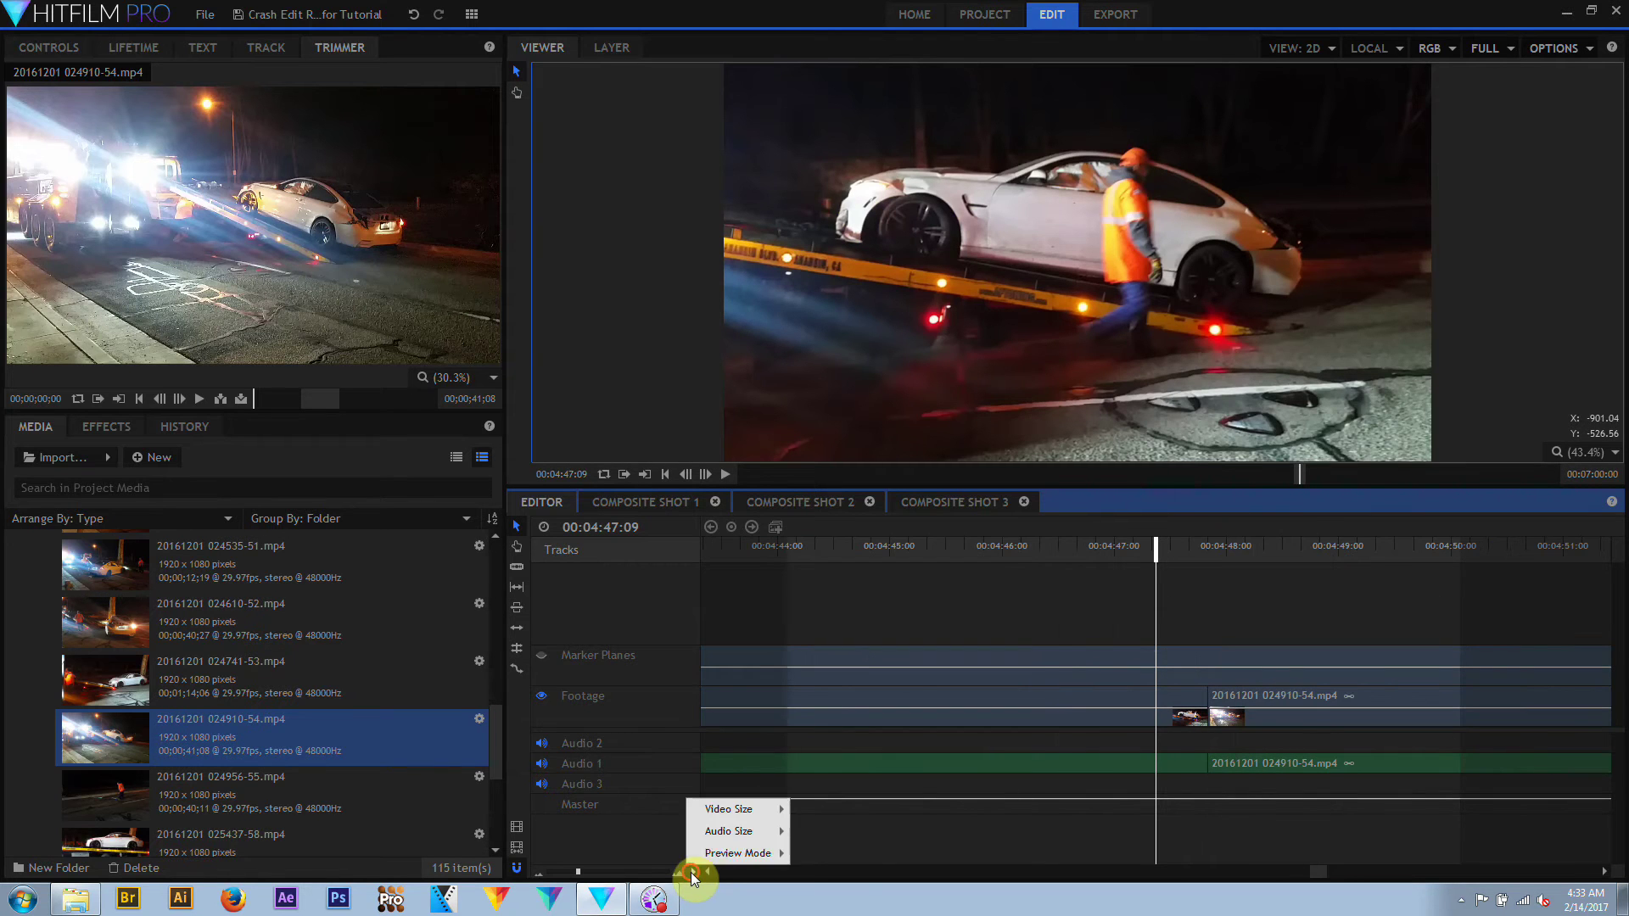
pyautogui.moveTo(736, 835)
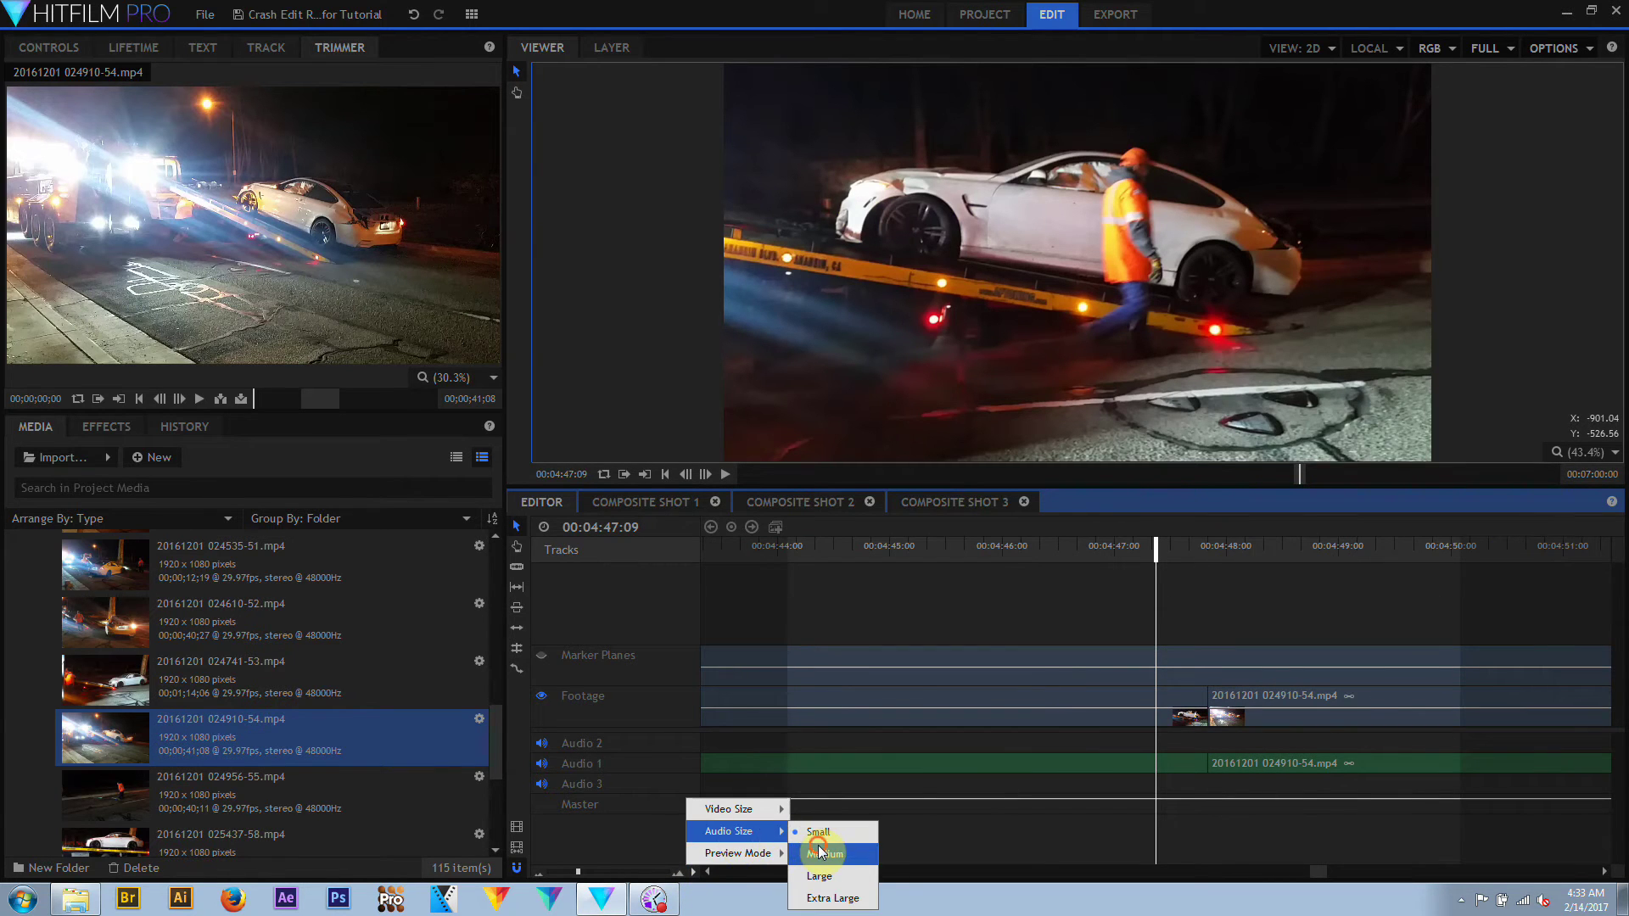
pyautogui.click(815, 854)
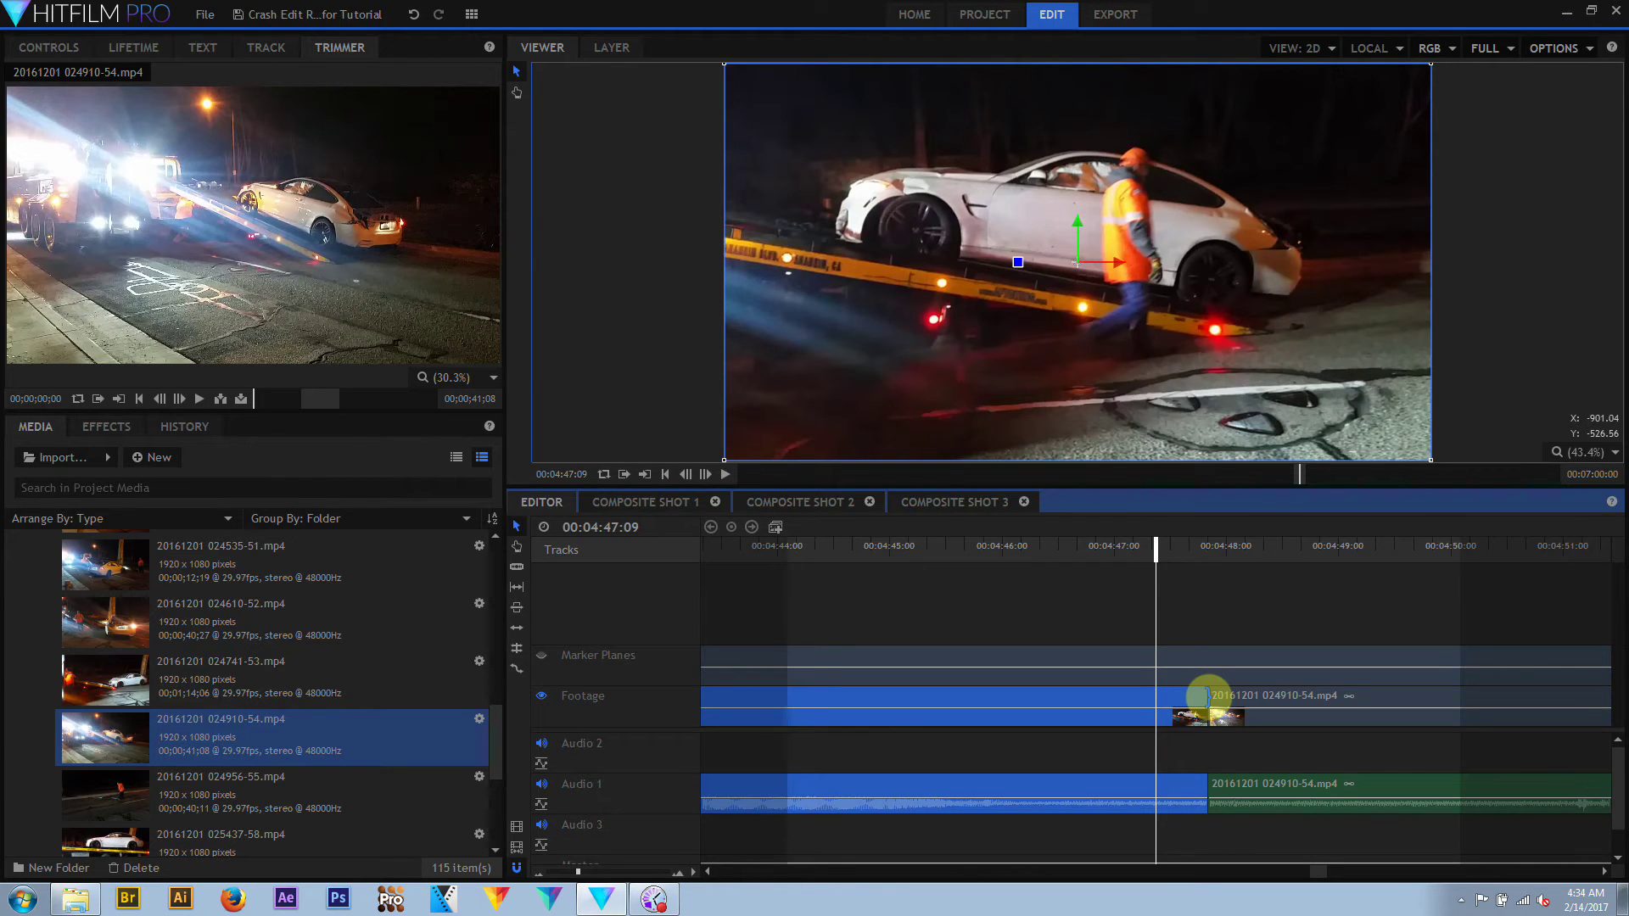
pyautogui.moveTo(1208, 696); pyautogui.dragTo(1020, 697)
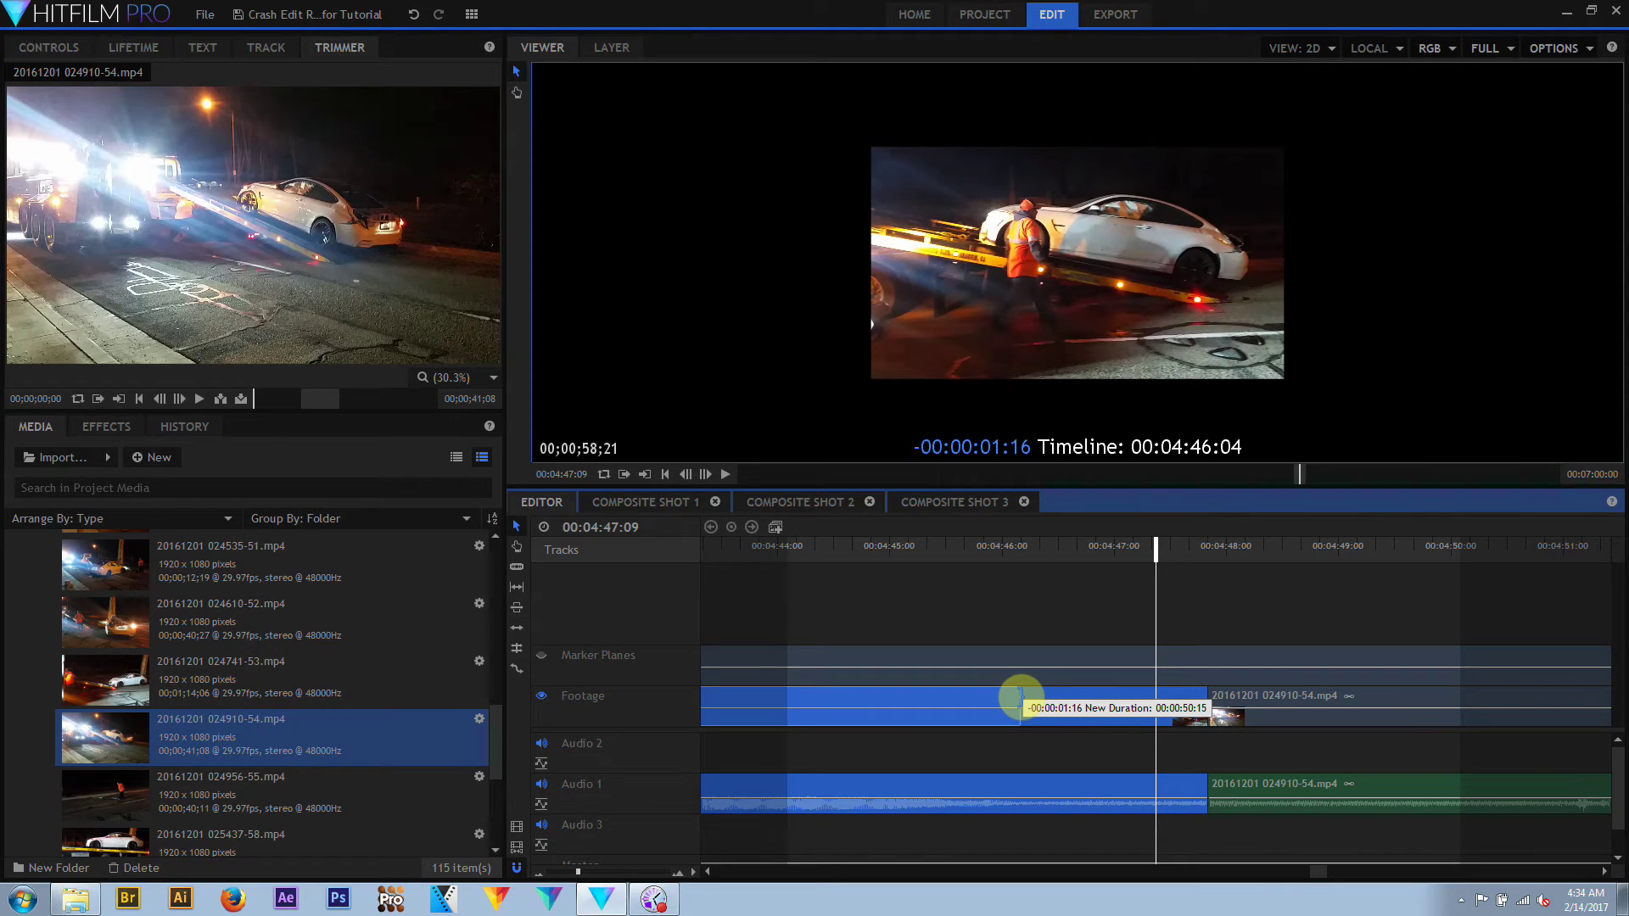
pyautogui.moveTo(1020, 697); pyautogui.dragTo(1020, 697)
pyautogui.moveTo(1211, 707); pyautogui.dragTo(1022, 721)
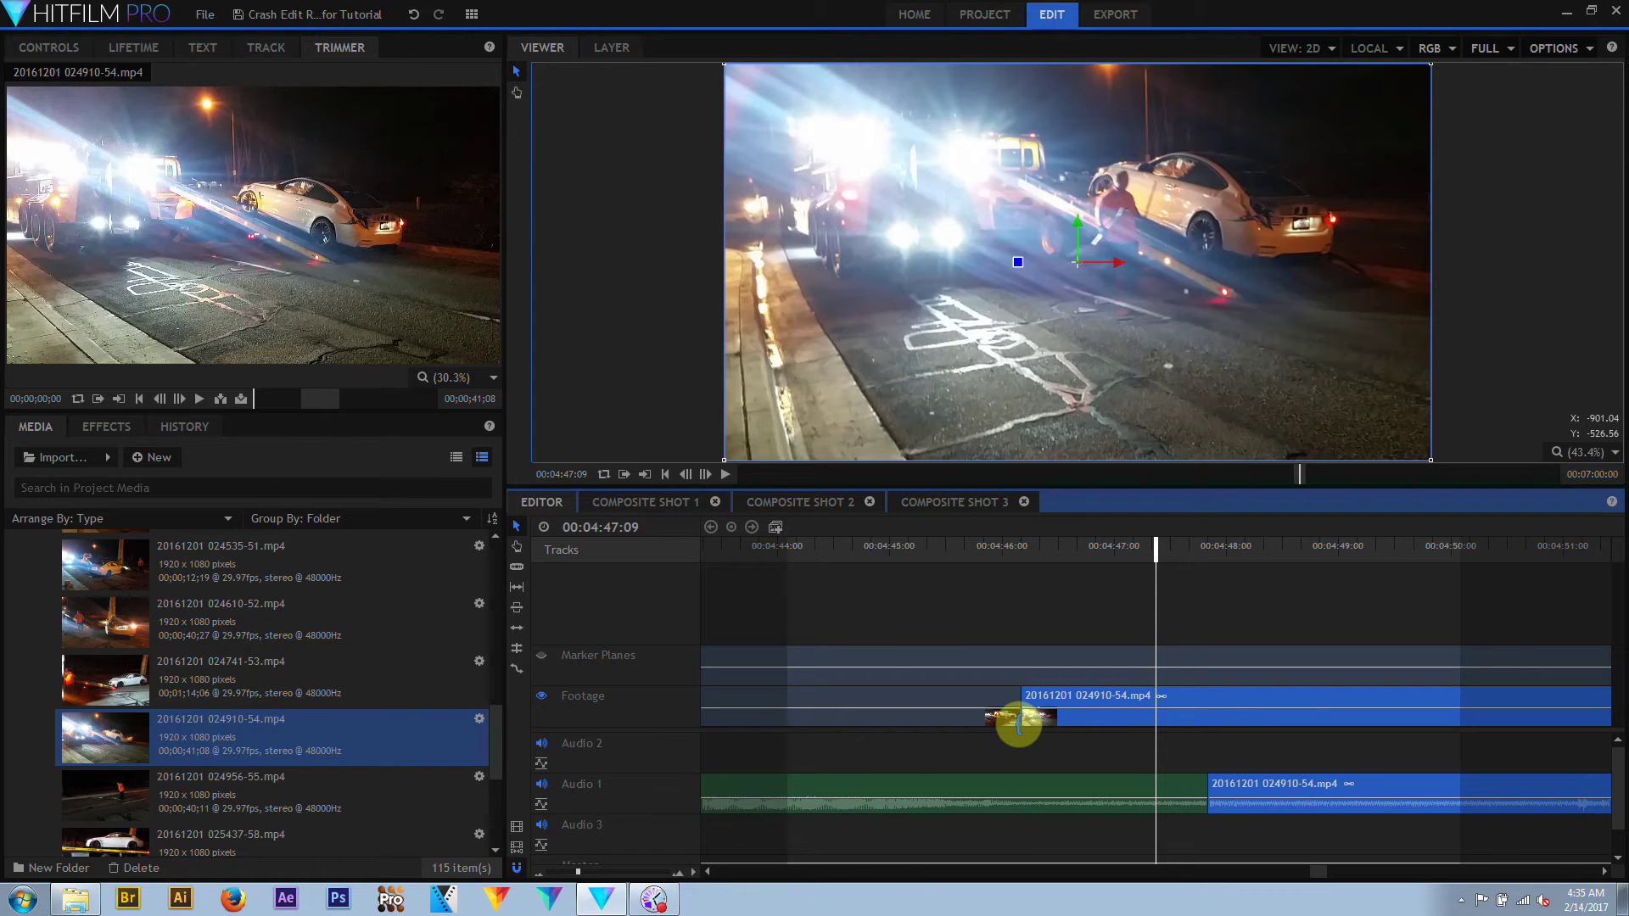
pyautogui.click(894, 555)
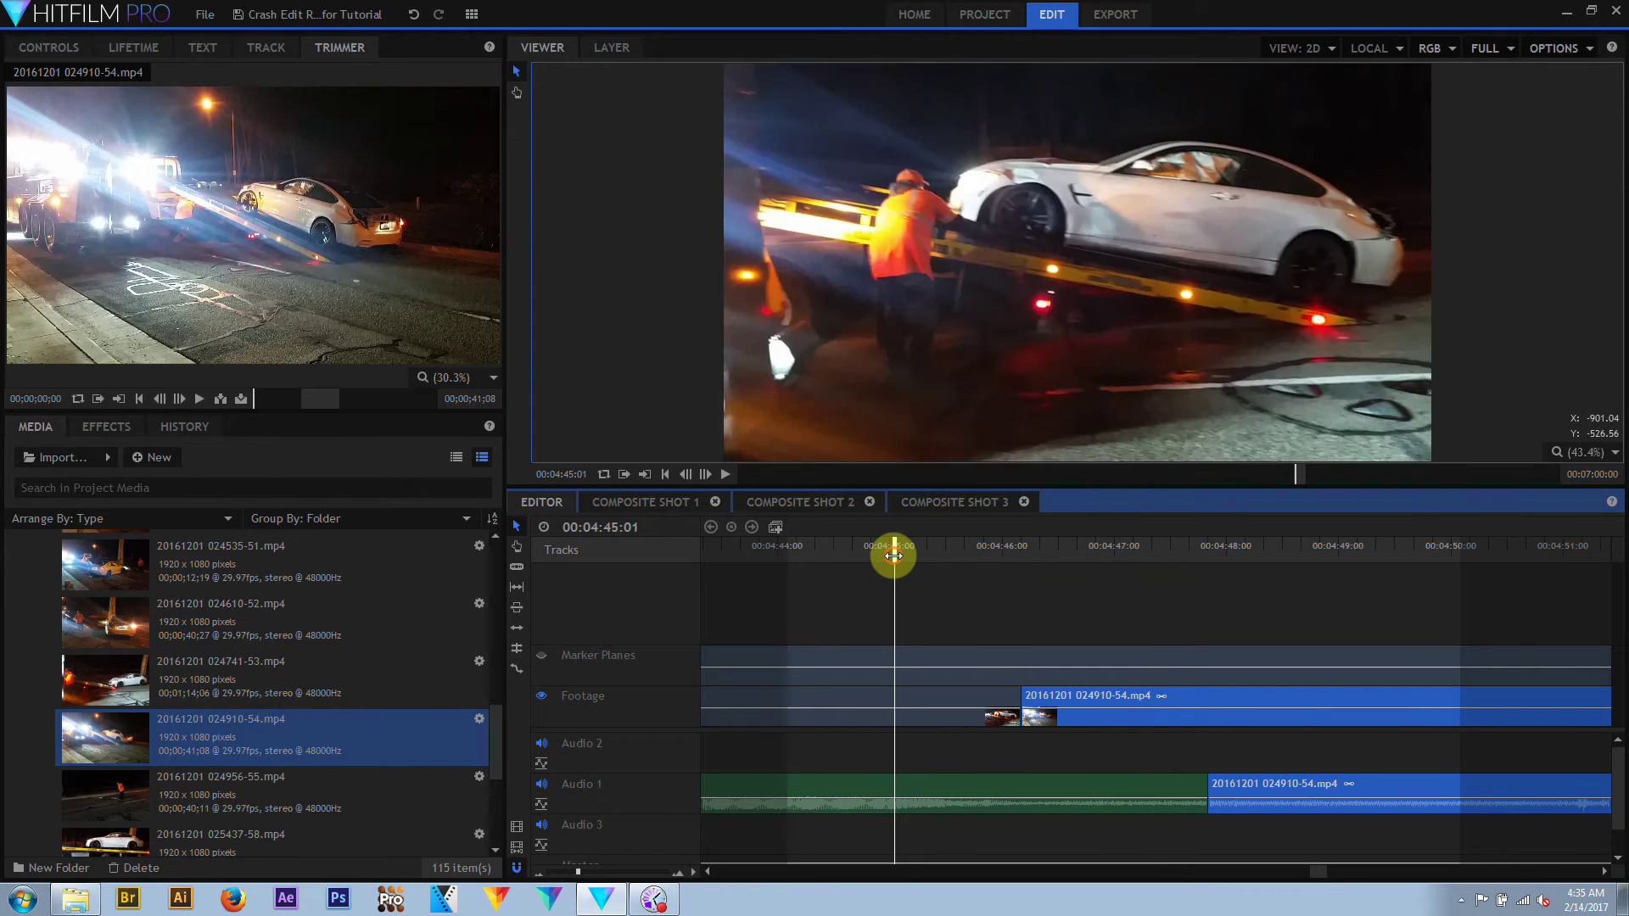
pyautogui.moveTo(894, 555); pyautogui.dragTo(1146, 638)
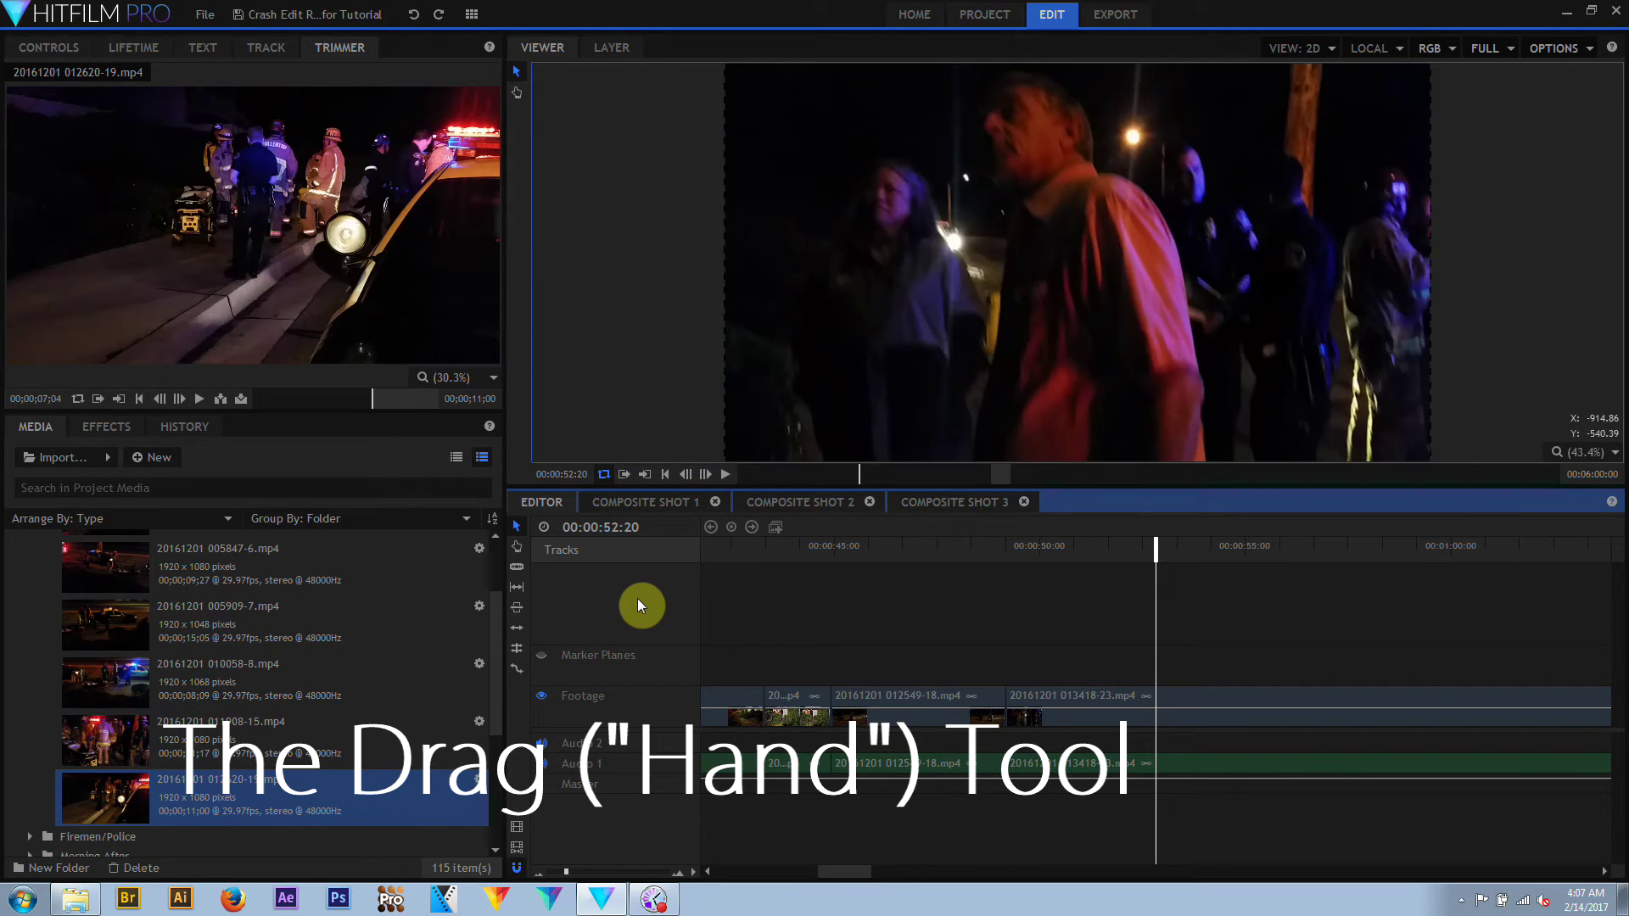
# Pan the timeline towards the clips after 00:01:05:00 with the Hand tool
pyautogui.click(519, 548)
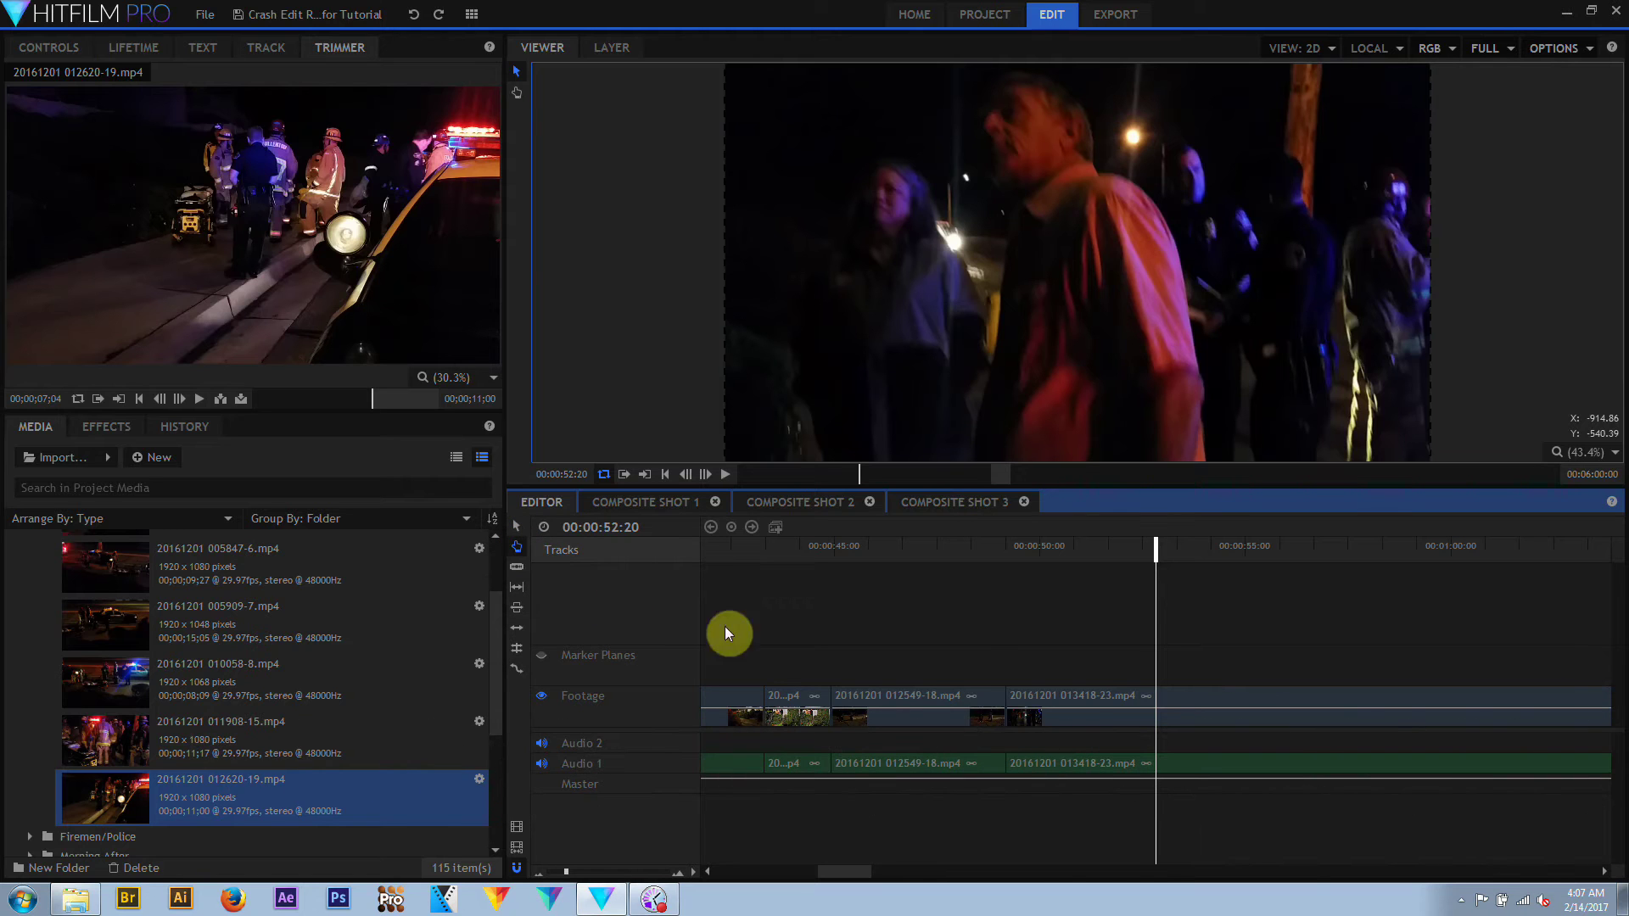
pyautogui.moveTo(1290, 618); pyautogui.dragTo(953, 625)
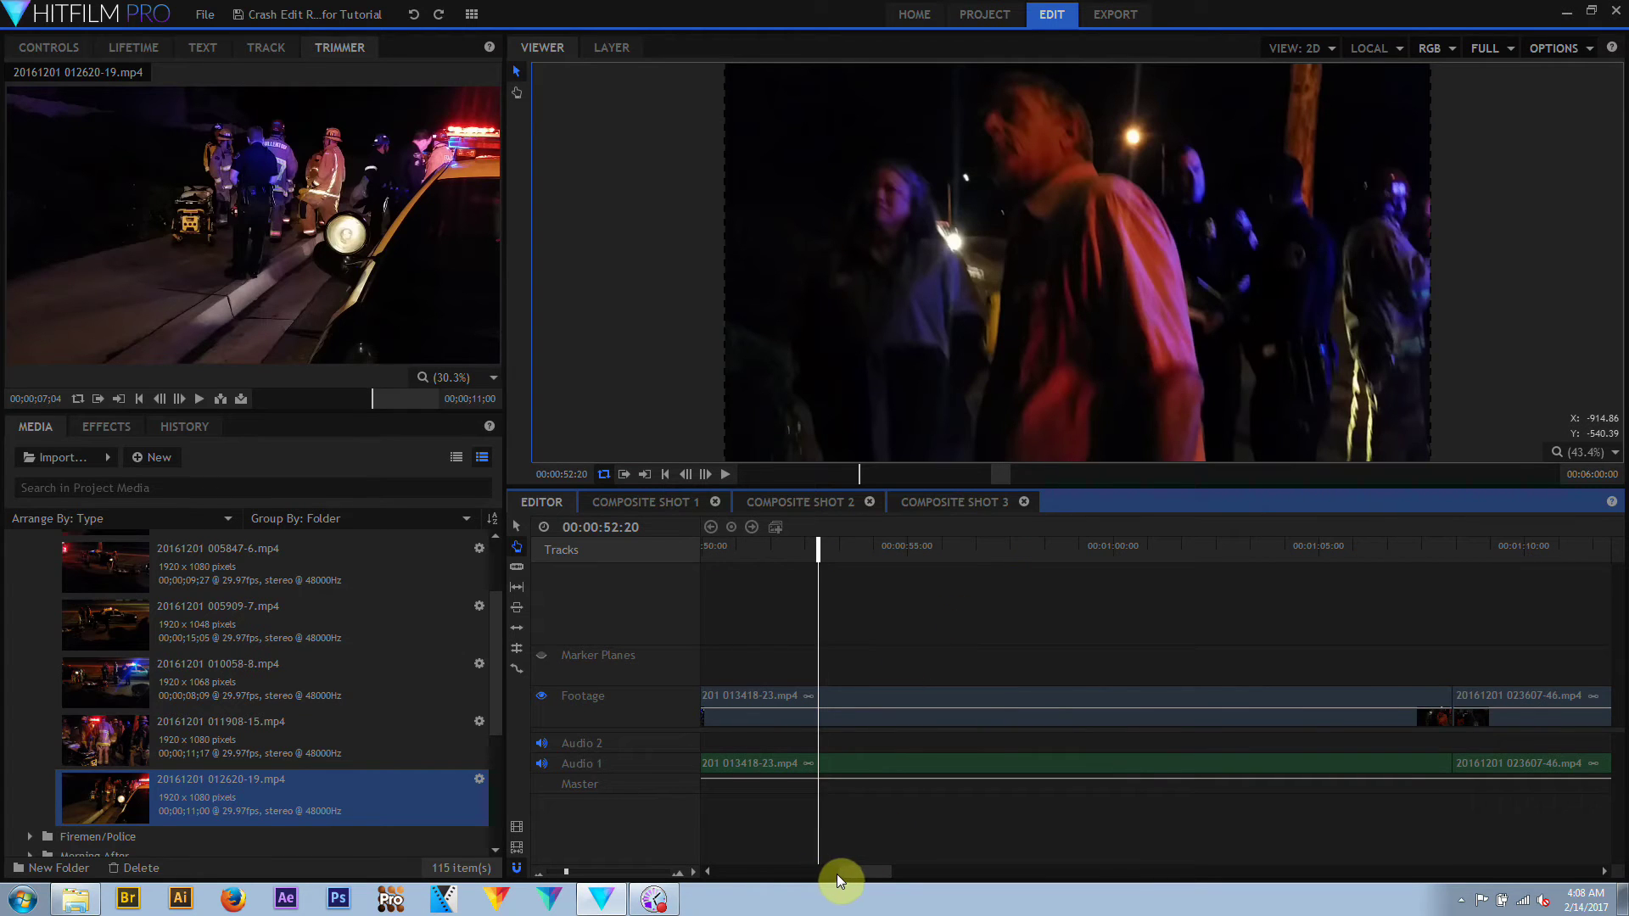
pyautogui.moveTo(843, 874)
pyautogui.mouseDown()
pyautogui.moveTo(1096, 873)
pyautogui.moveTo(781, 873)
pyautogui.moveTo(866, 873)
pyautogui.mouseUp()
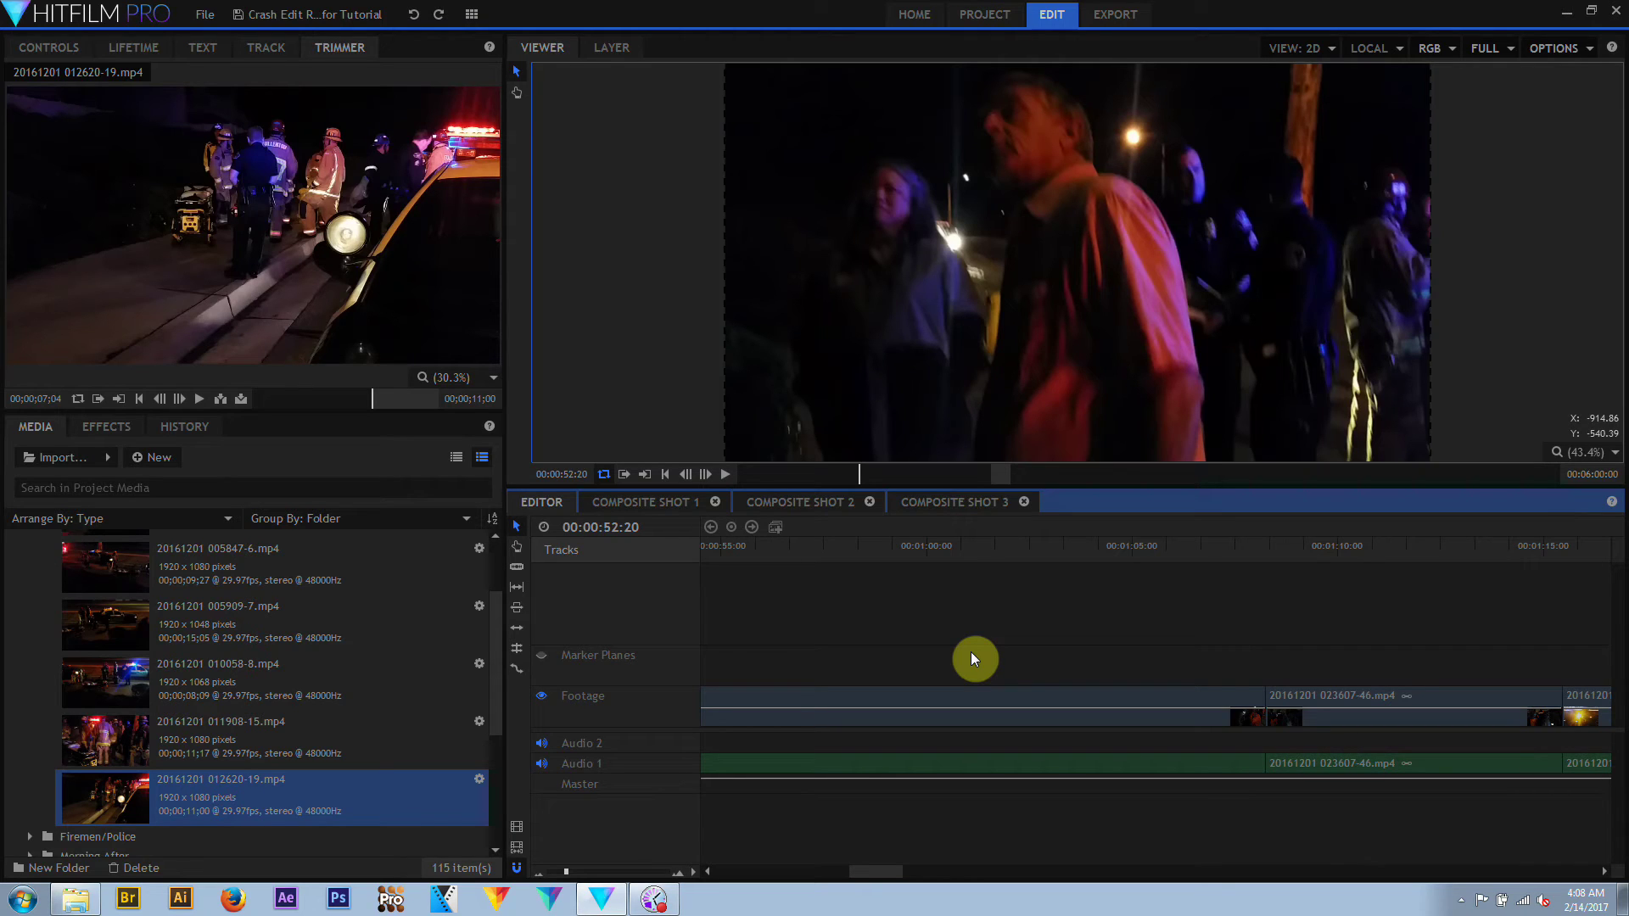
pyautogui.press('h')
pyautogui.moveTo(970, 654); pyautogui.dragTo(862, 654)
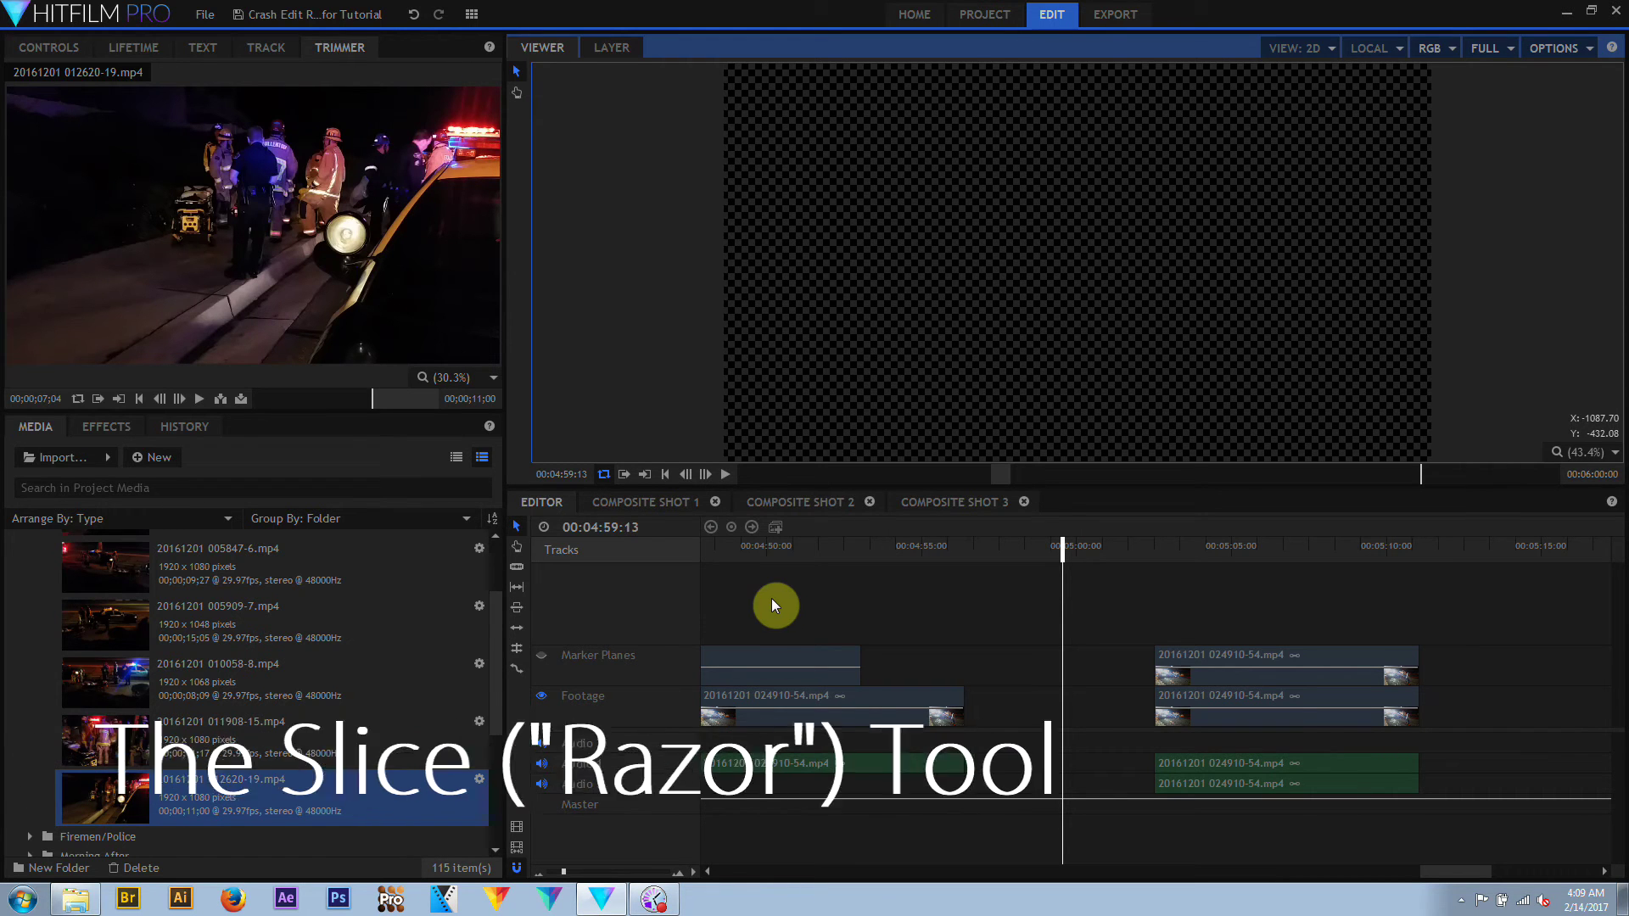
# Slice the copied Footage clip at about 00:05:06 and 00:05:07, and slice the clips on all tracks at about 00:05:09
pyautogui.click(519, 569)
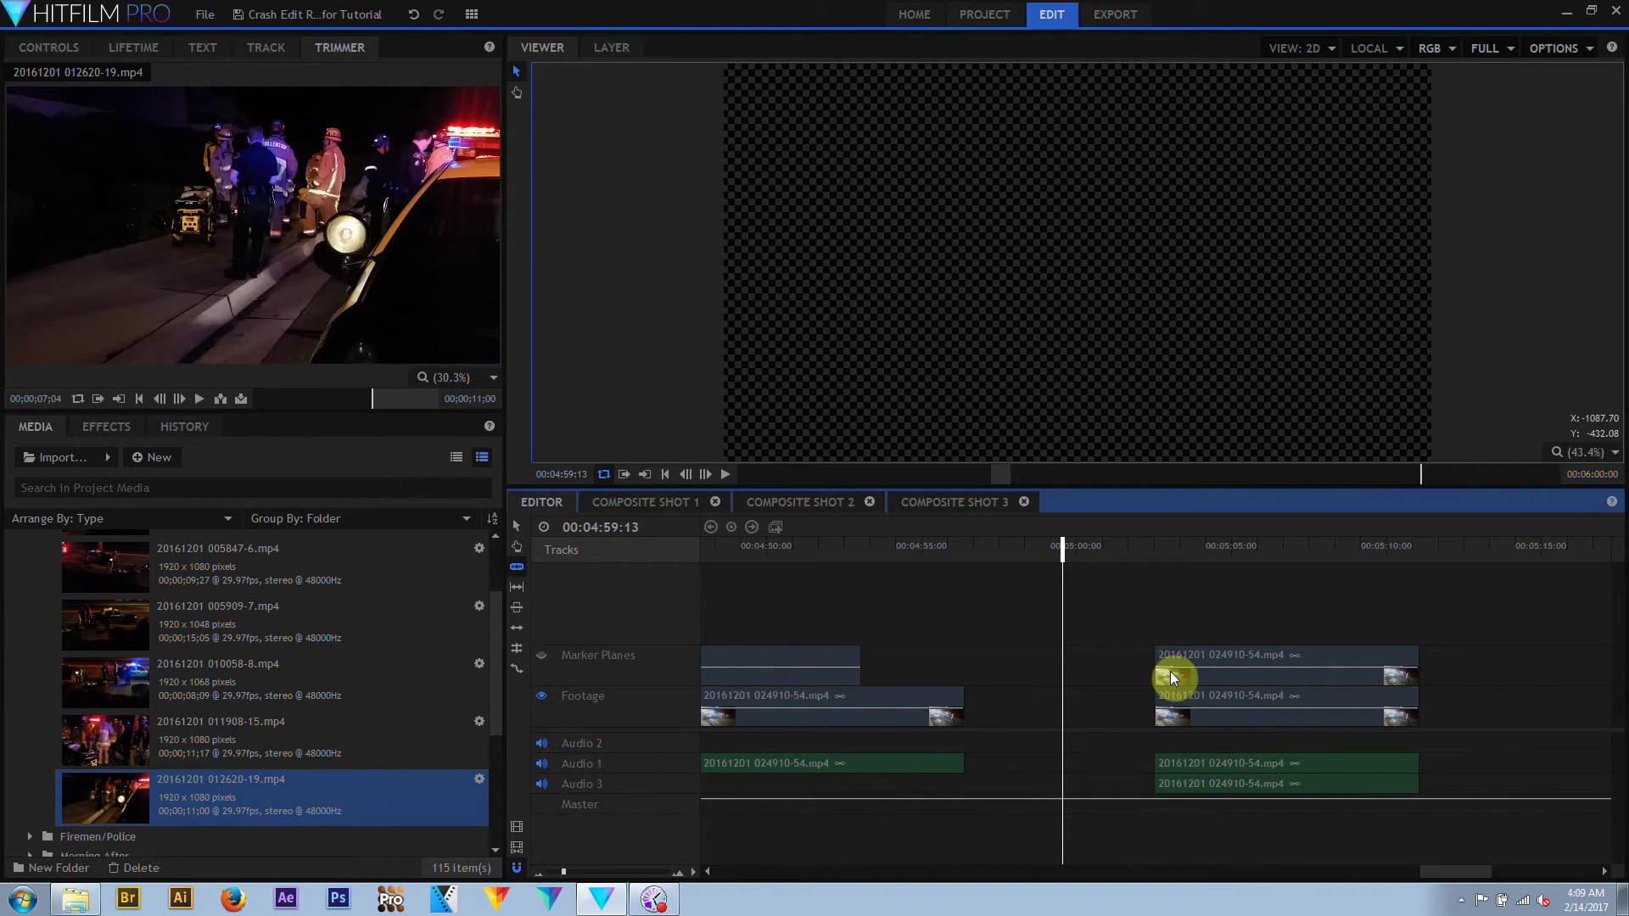
pyautogui.click(1255, 704)
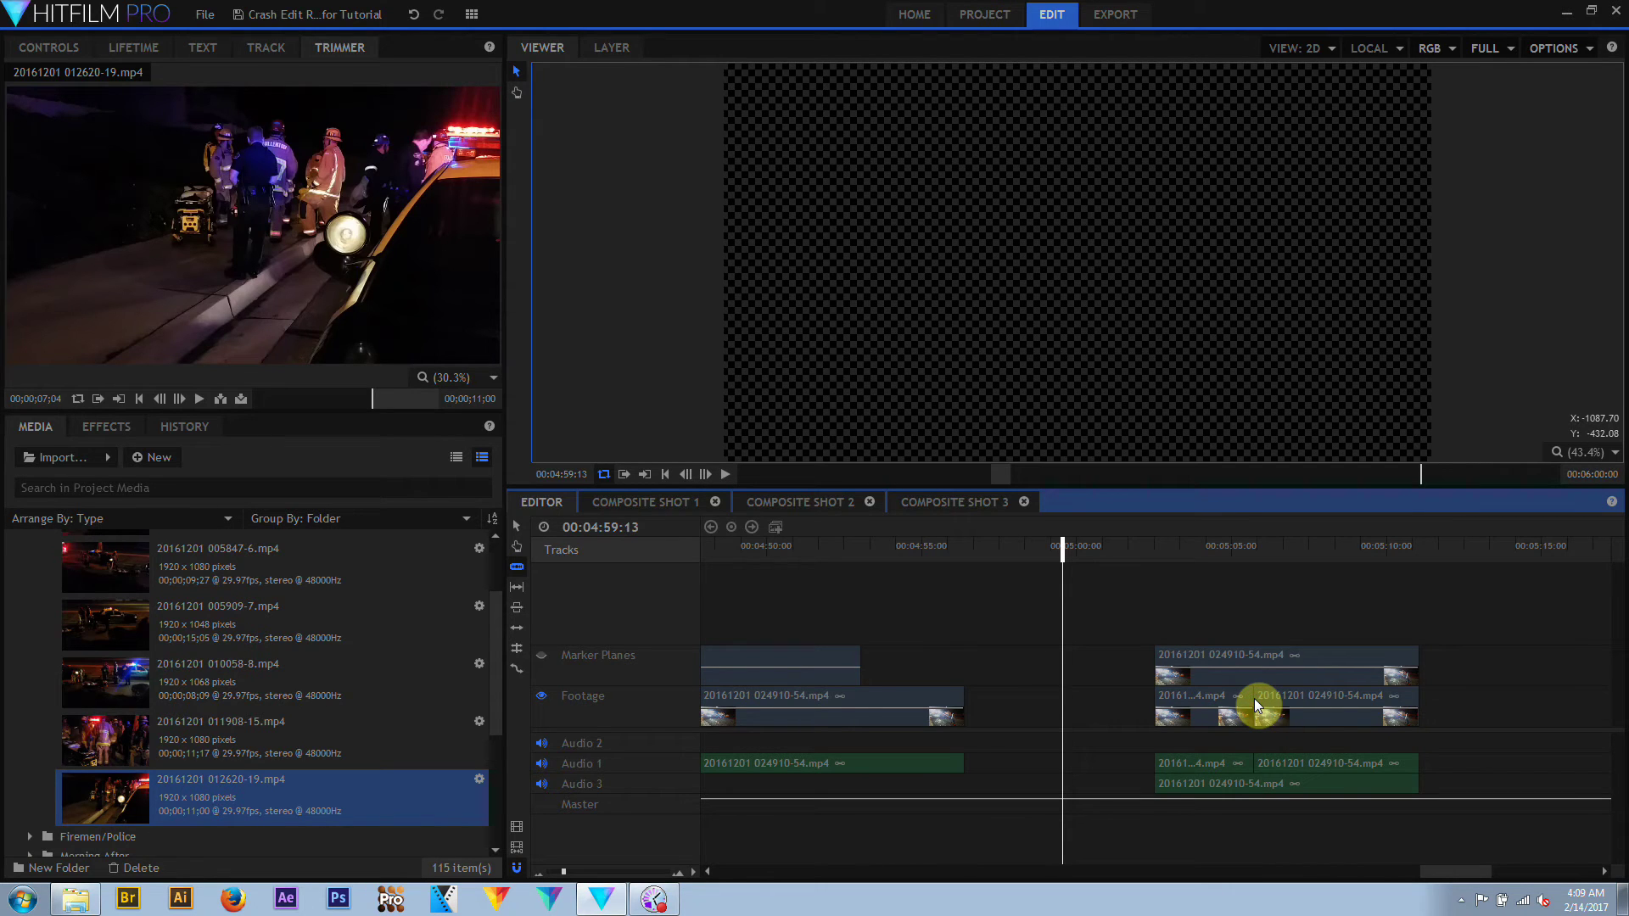
pyautogui.click(1311, 701)
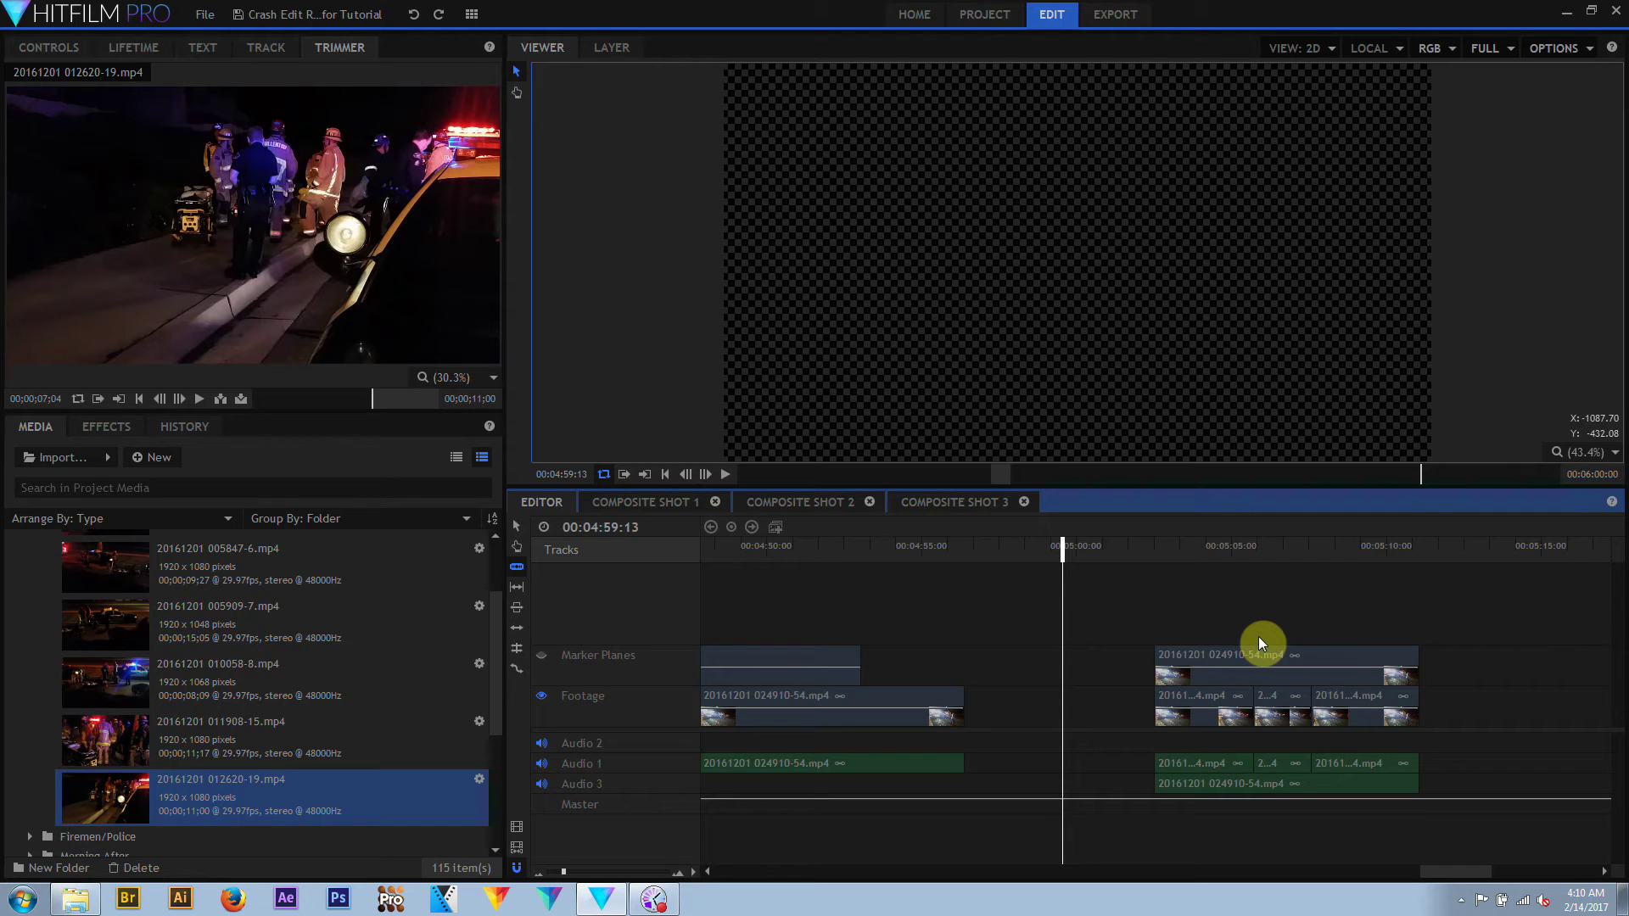
pyautogui.click(1348, 678)
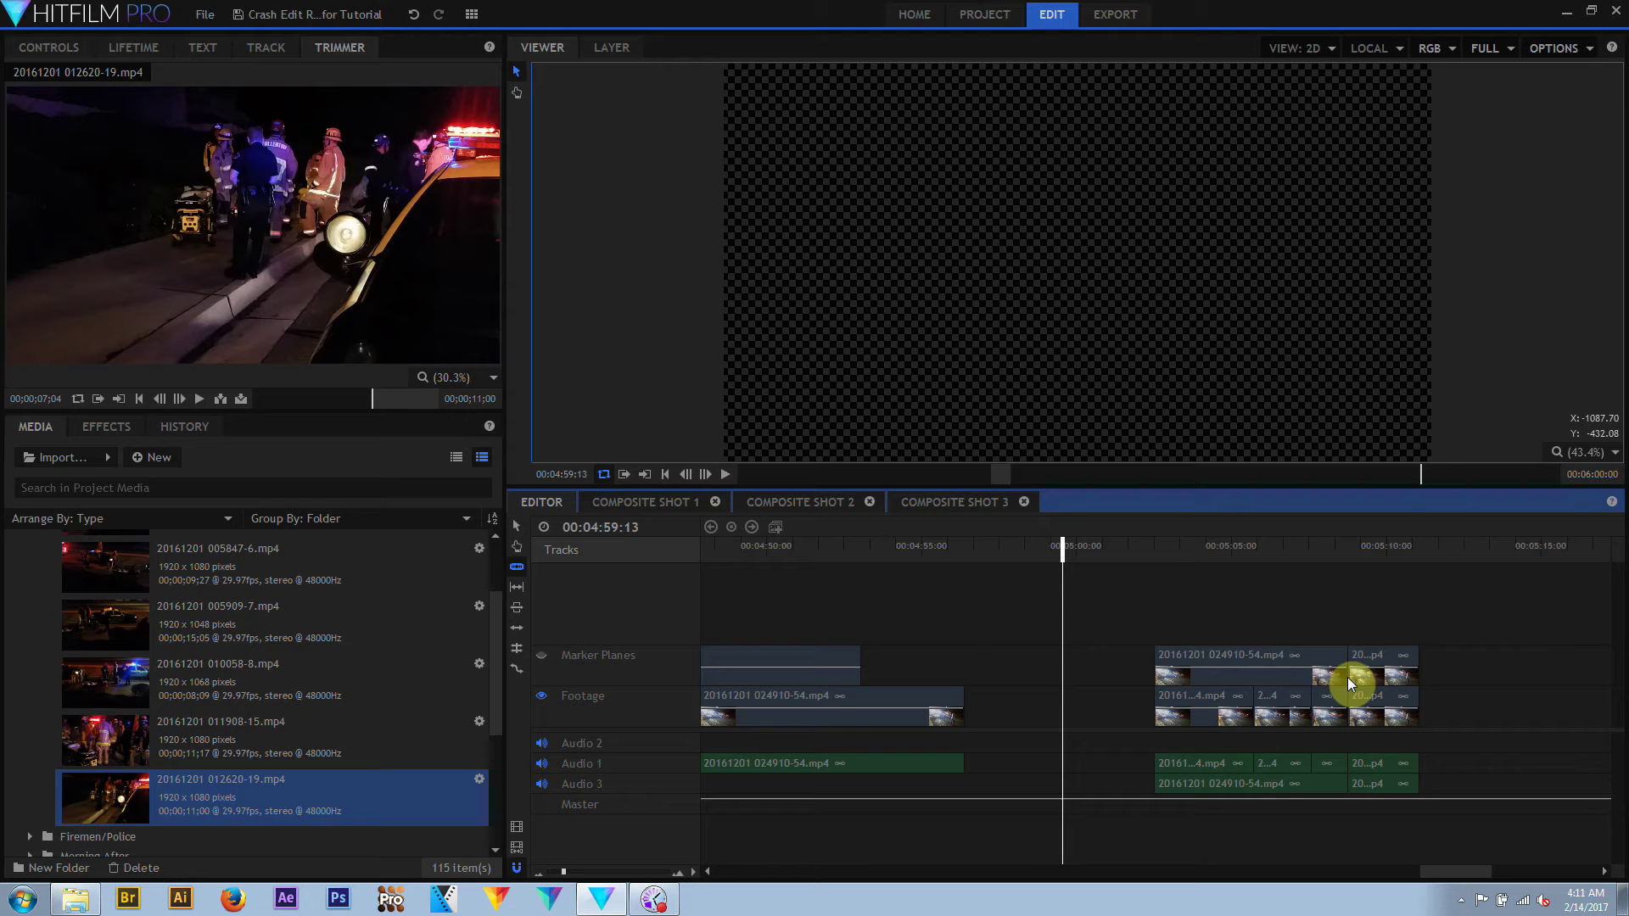
pyautogui.click(726, 475)
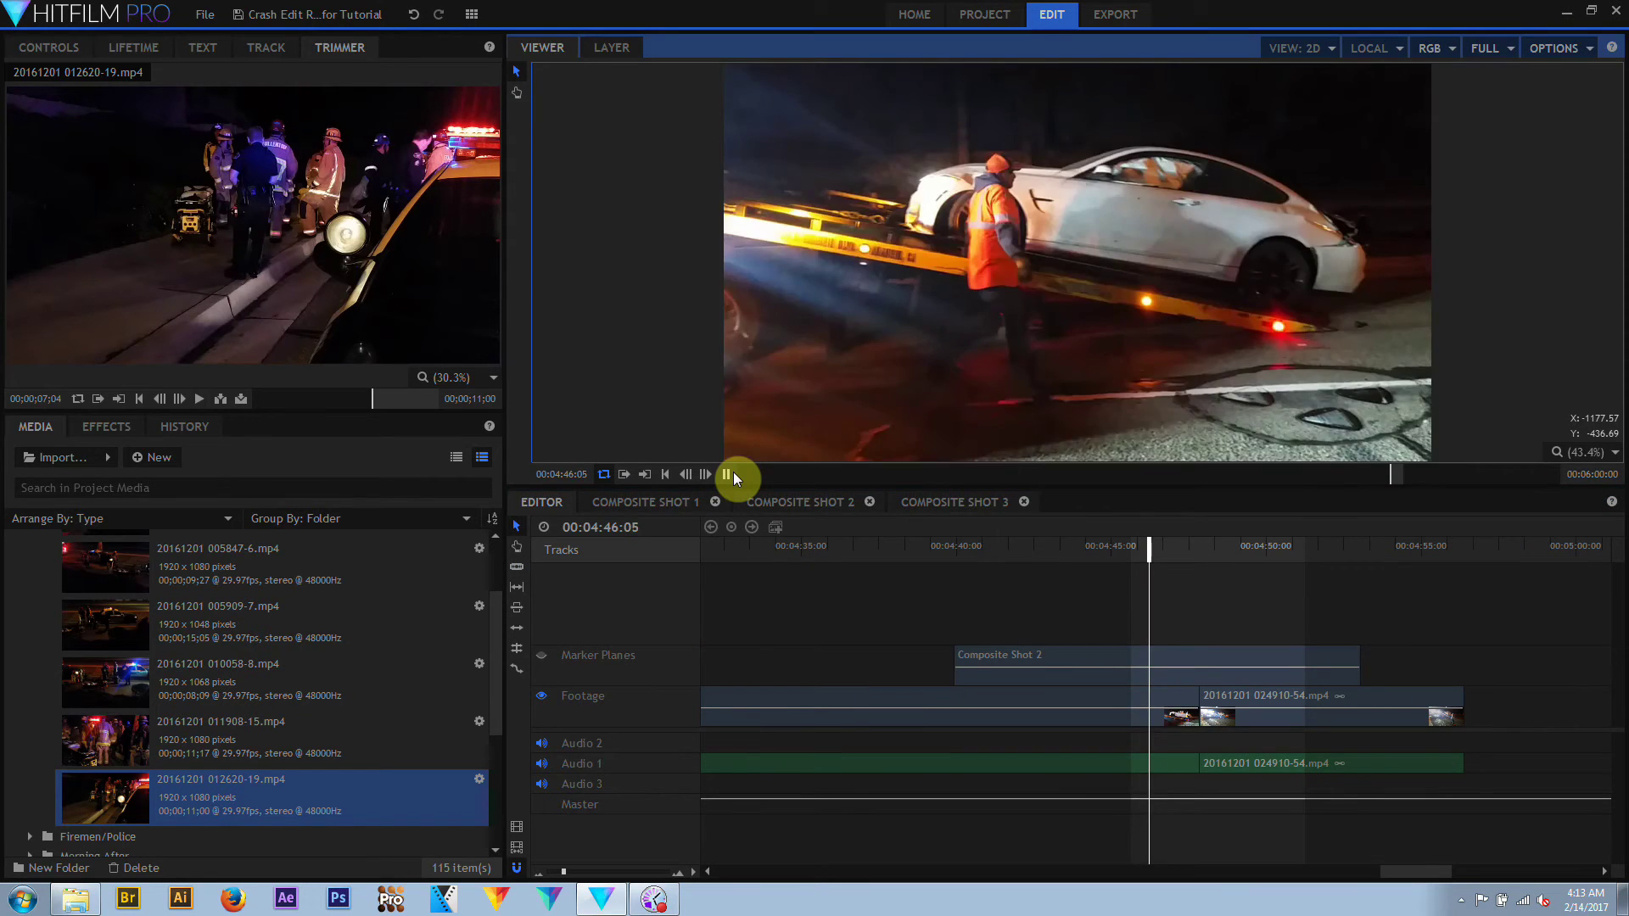
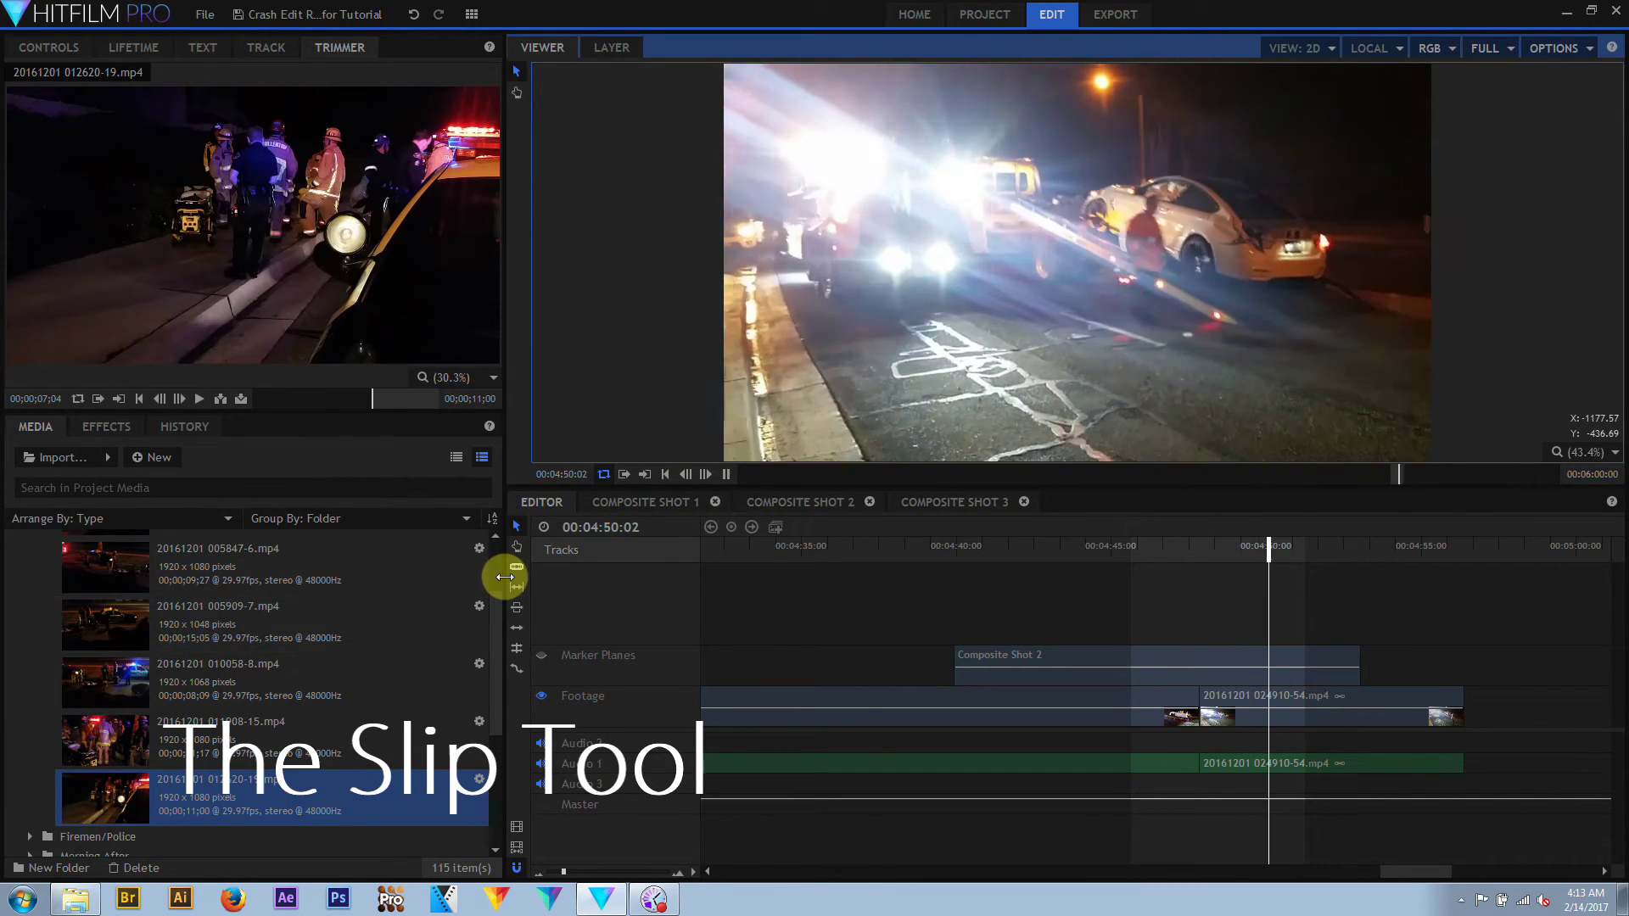
pyautogui.click(517, 588)
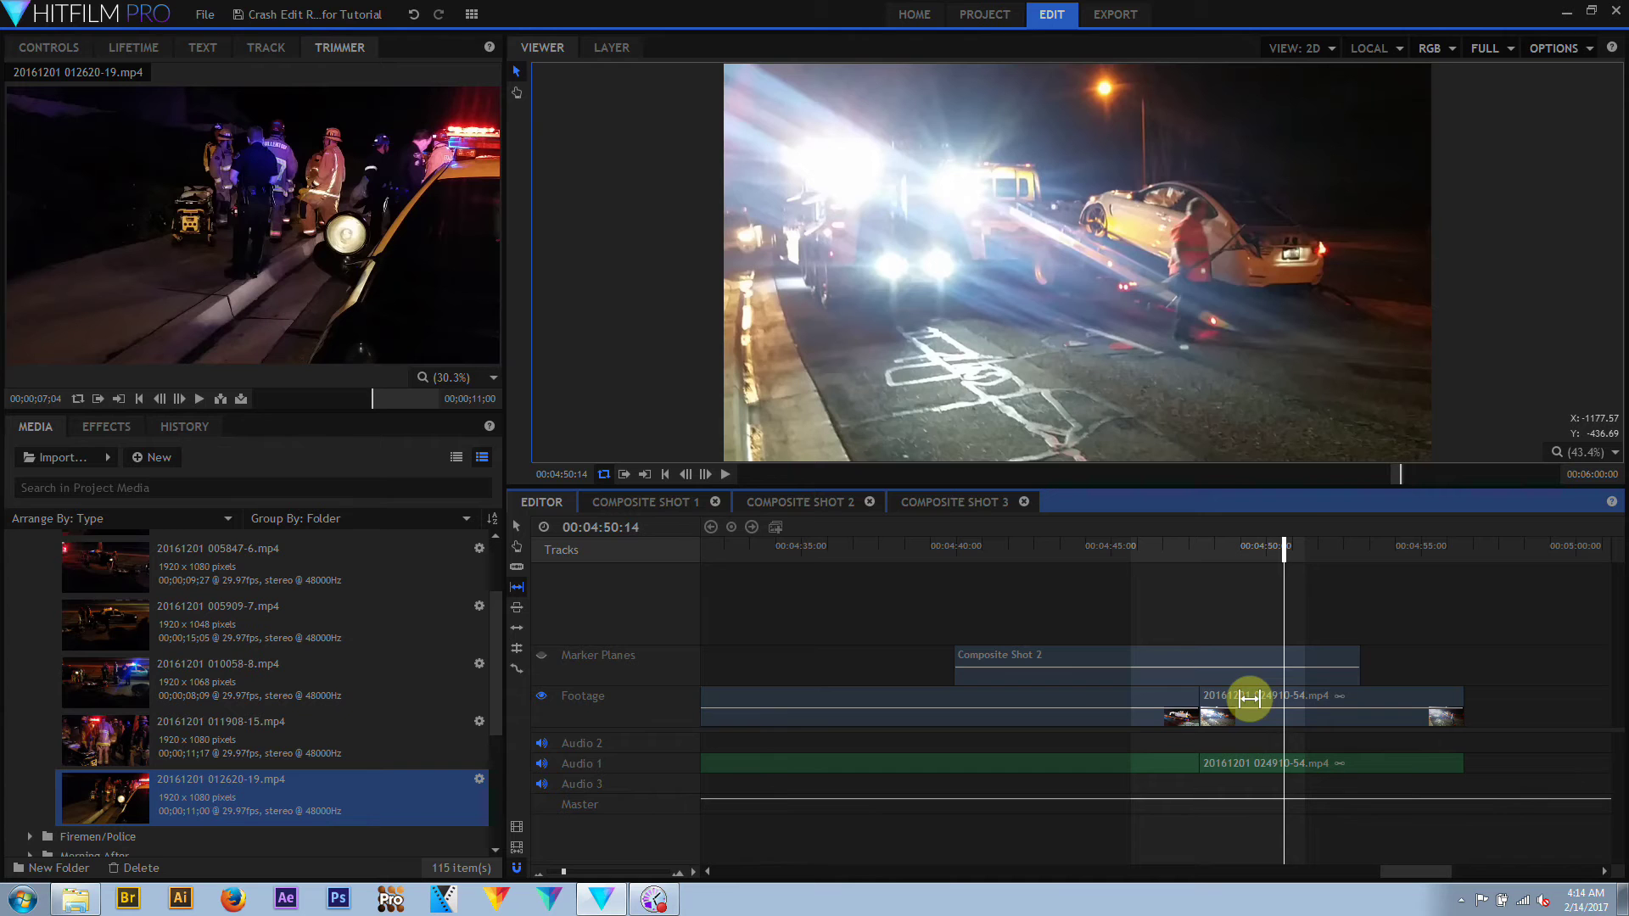
pyautogui.click(1249, 698)
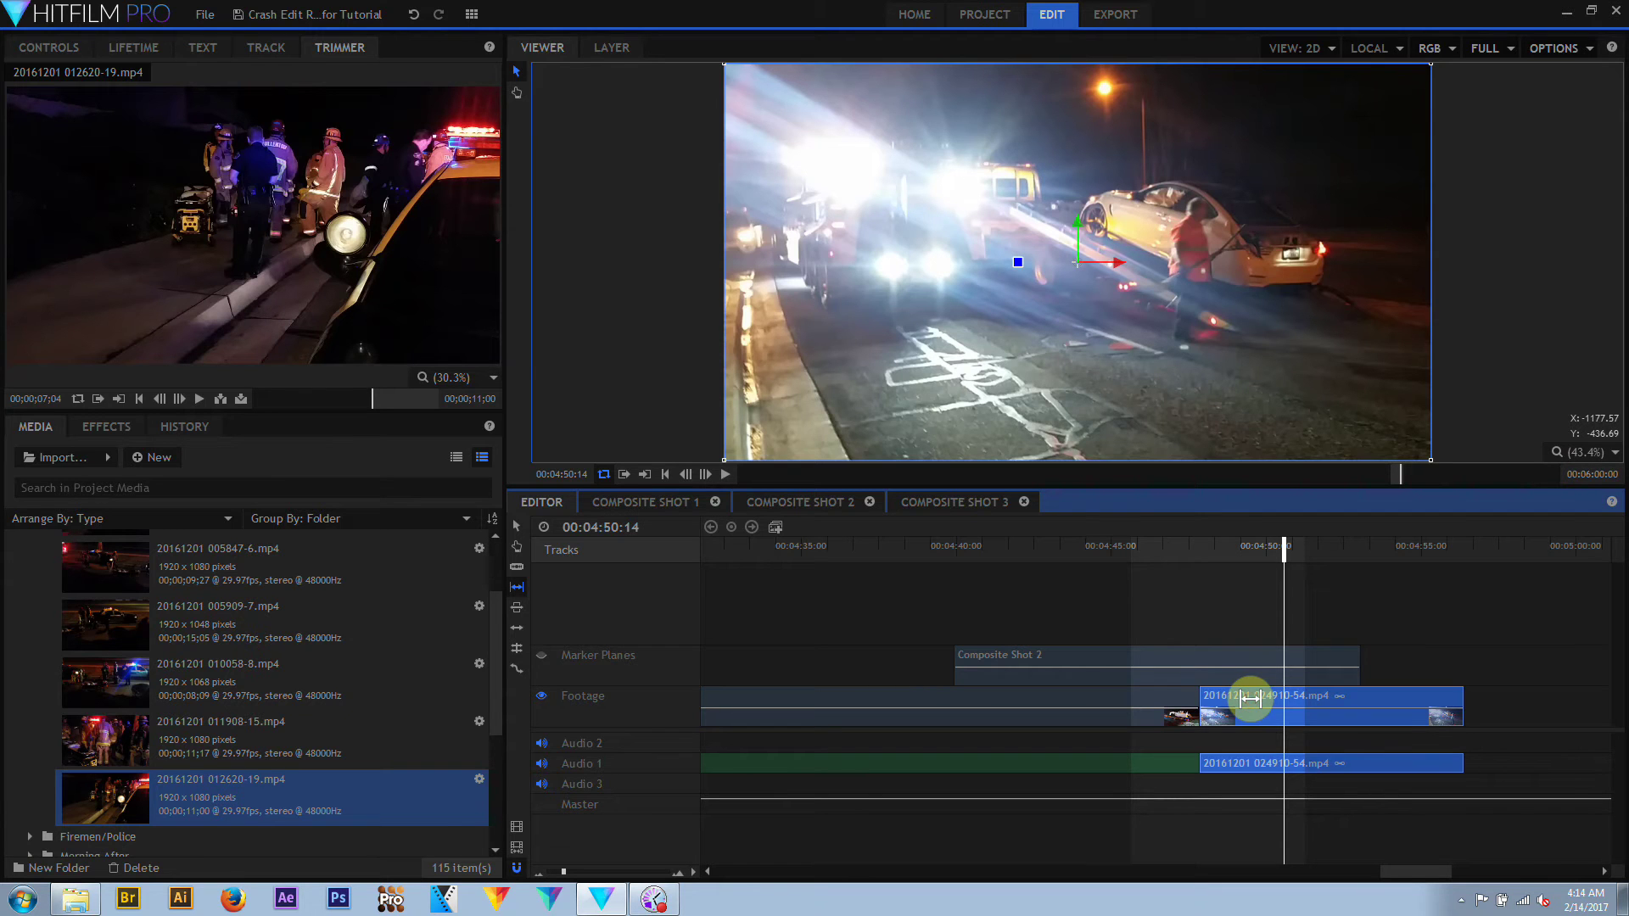
pyautogui.moveTo(1249, 698); pyautogui.dragTo(1256, 698)
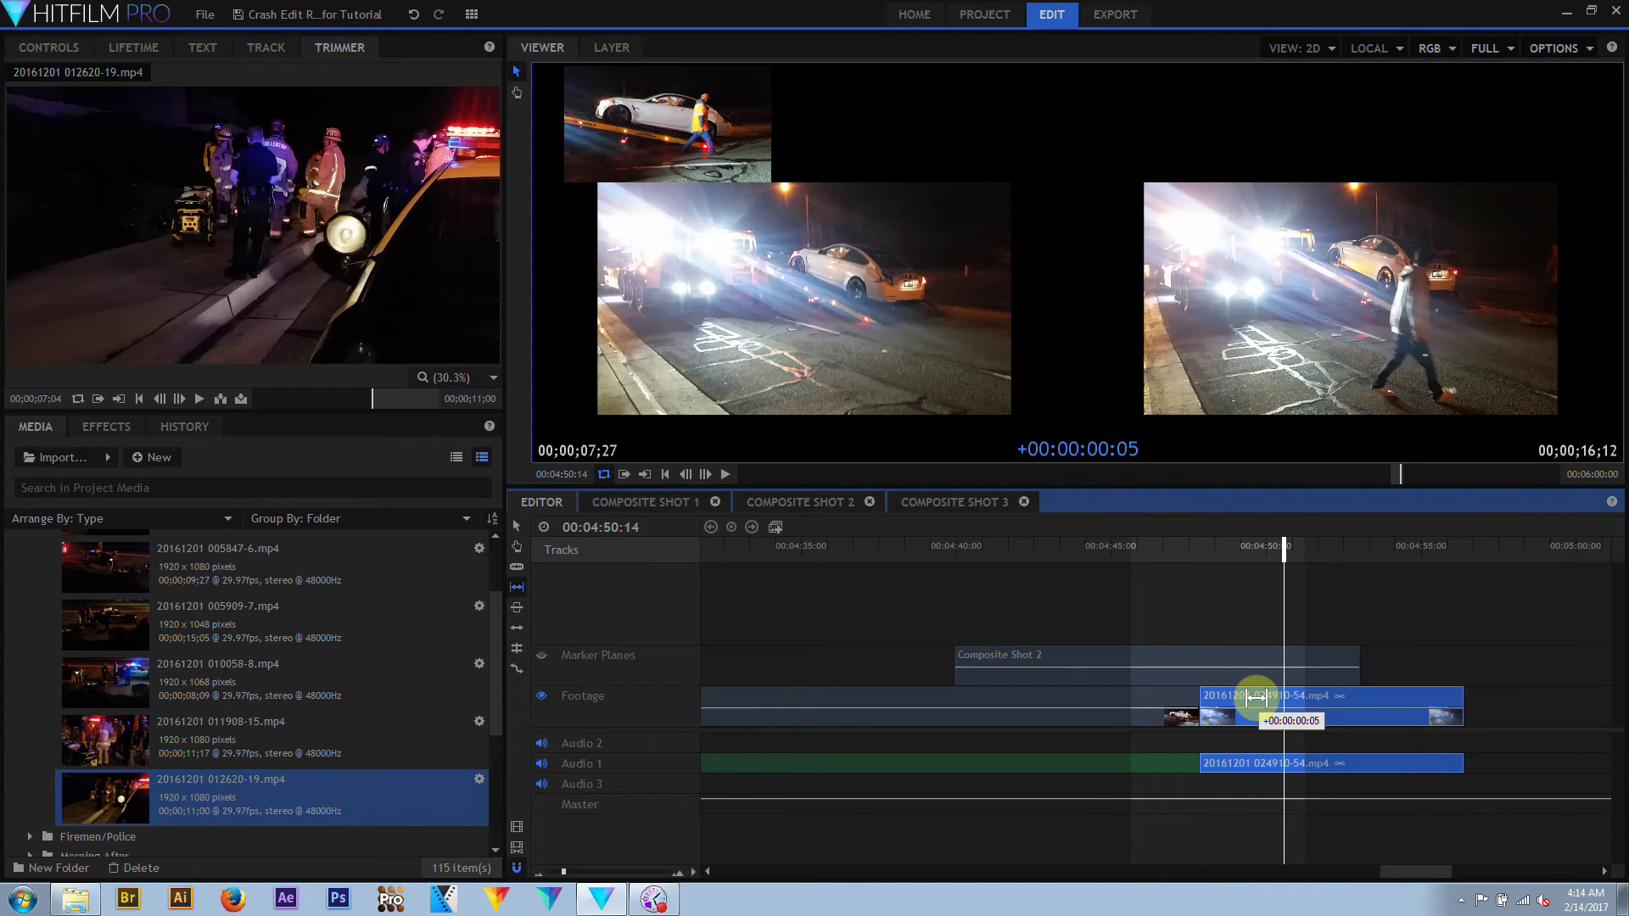
pyautogui.moveTo(1256, 699); pyautogui.dragTo(1170, 699)
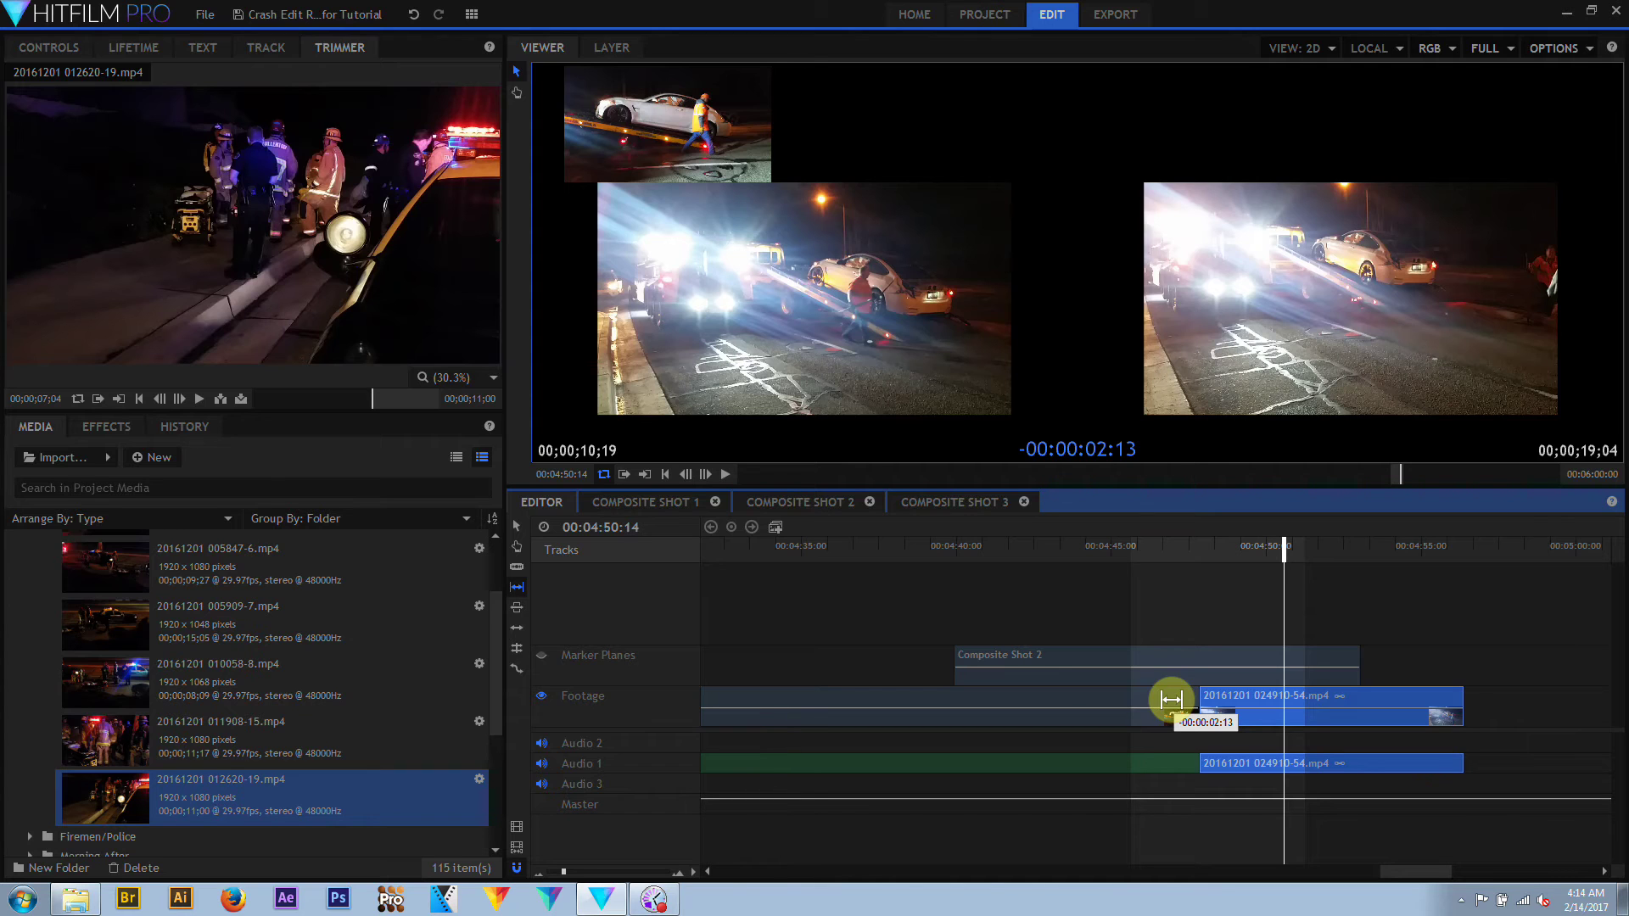
pyautogui.moveTo(1171, 699); pyautogui.dragTo(1169, 699)
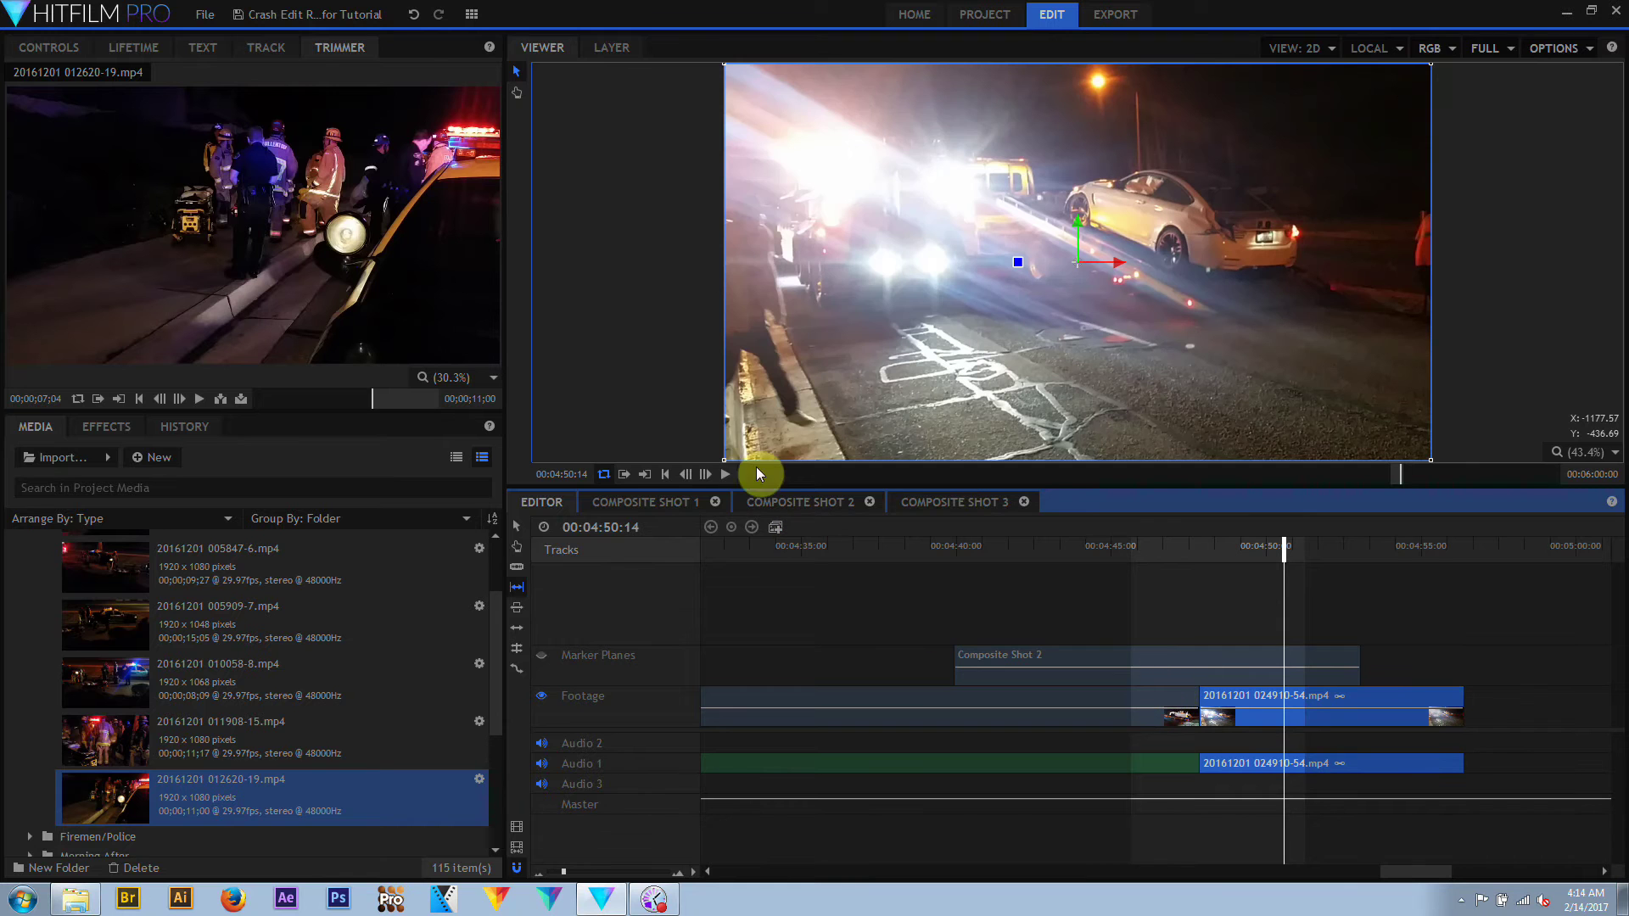
pyautogui.click(726, 474)
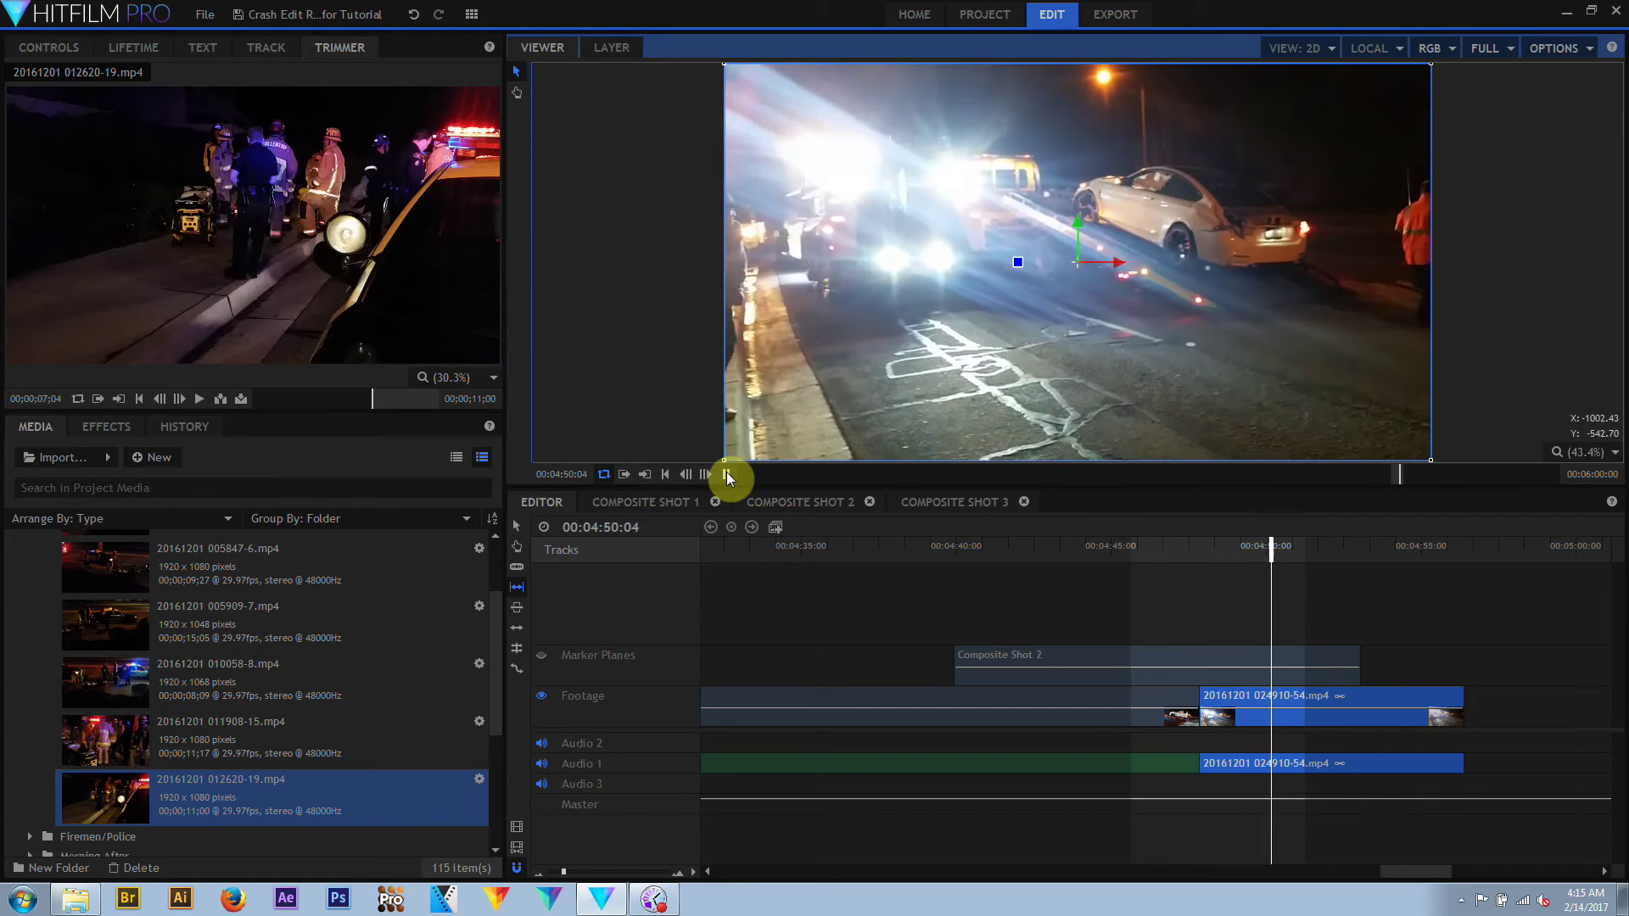
pyautogui.click(727, 474)
pyautogui.click(1155, 545)
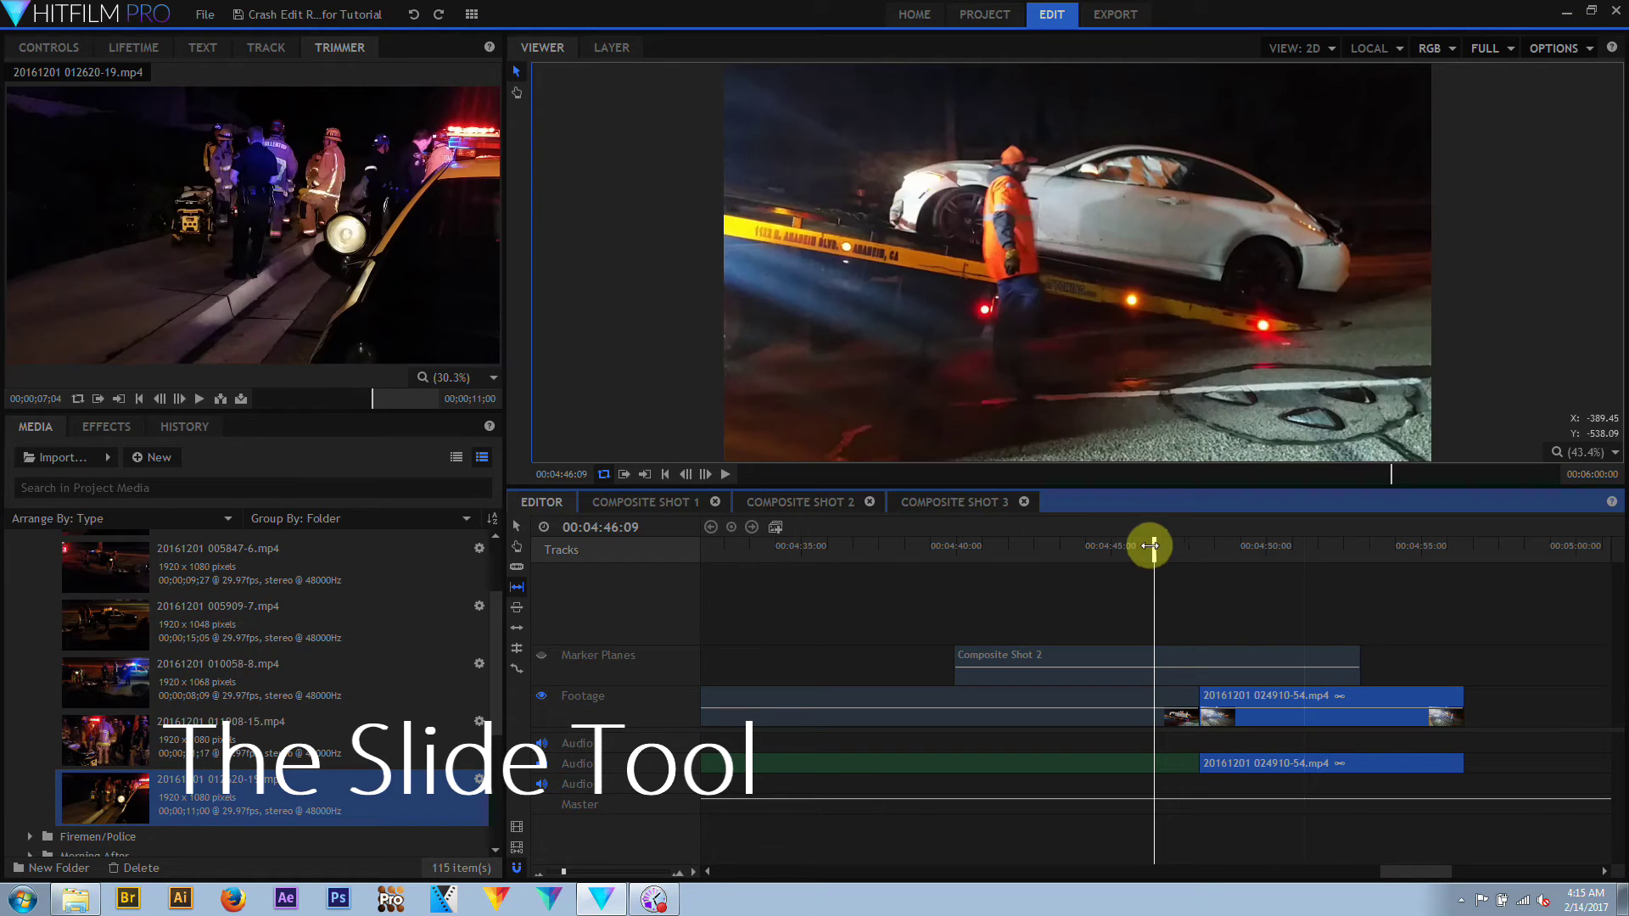
pyautogui.click(517, 610)
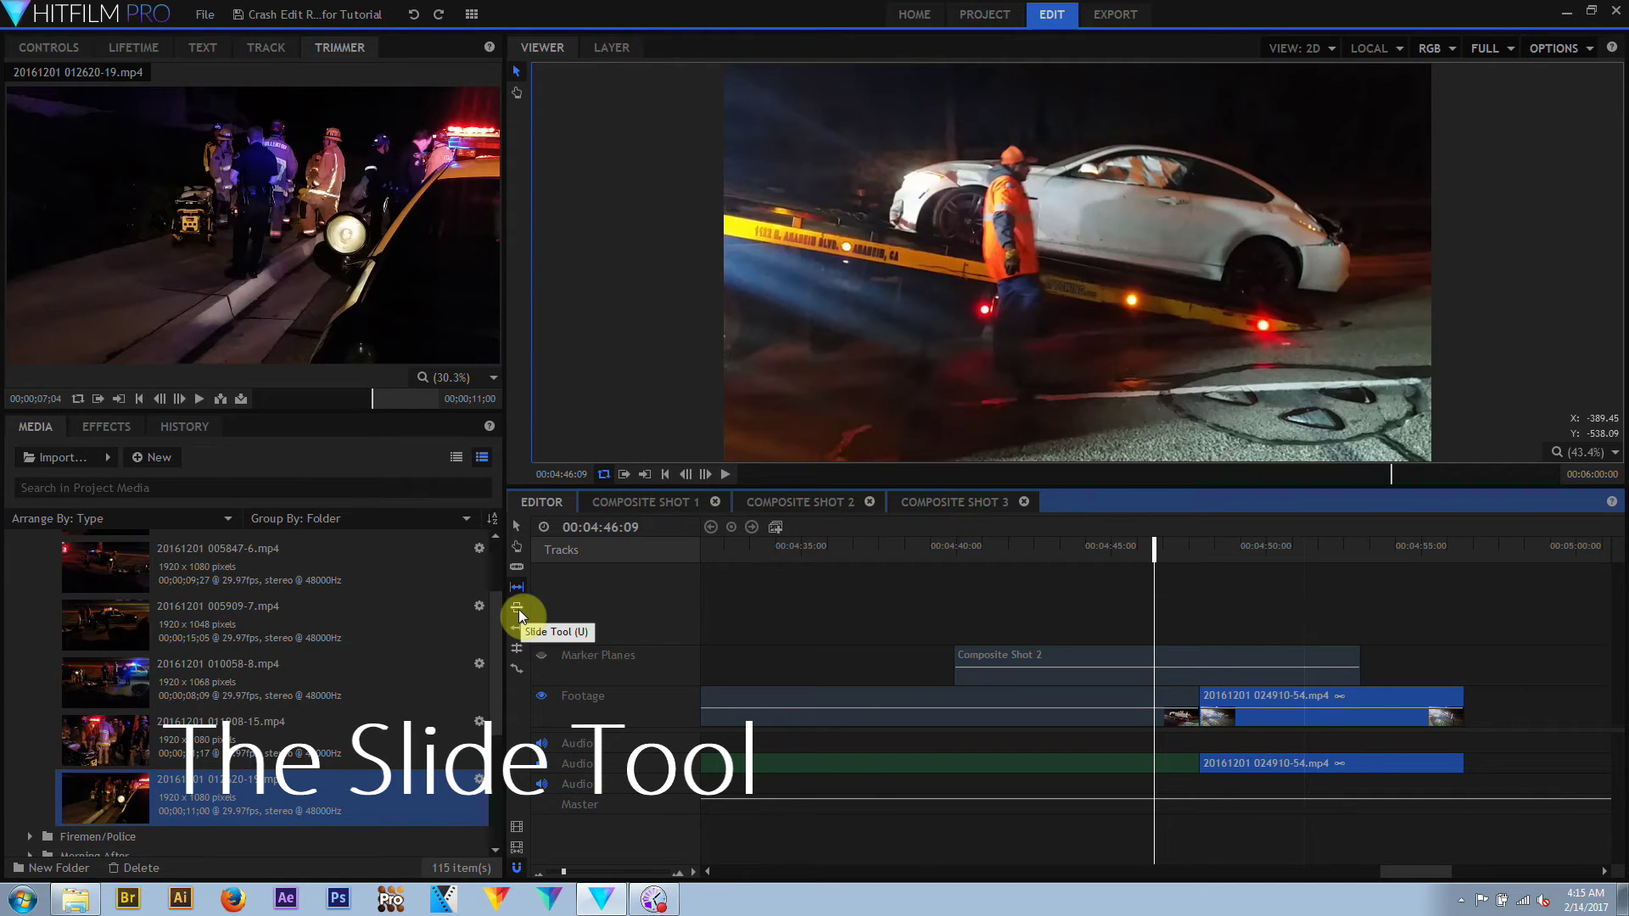
pyautogui.click(1321, 698)
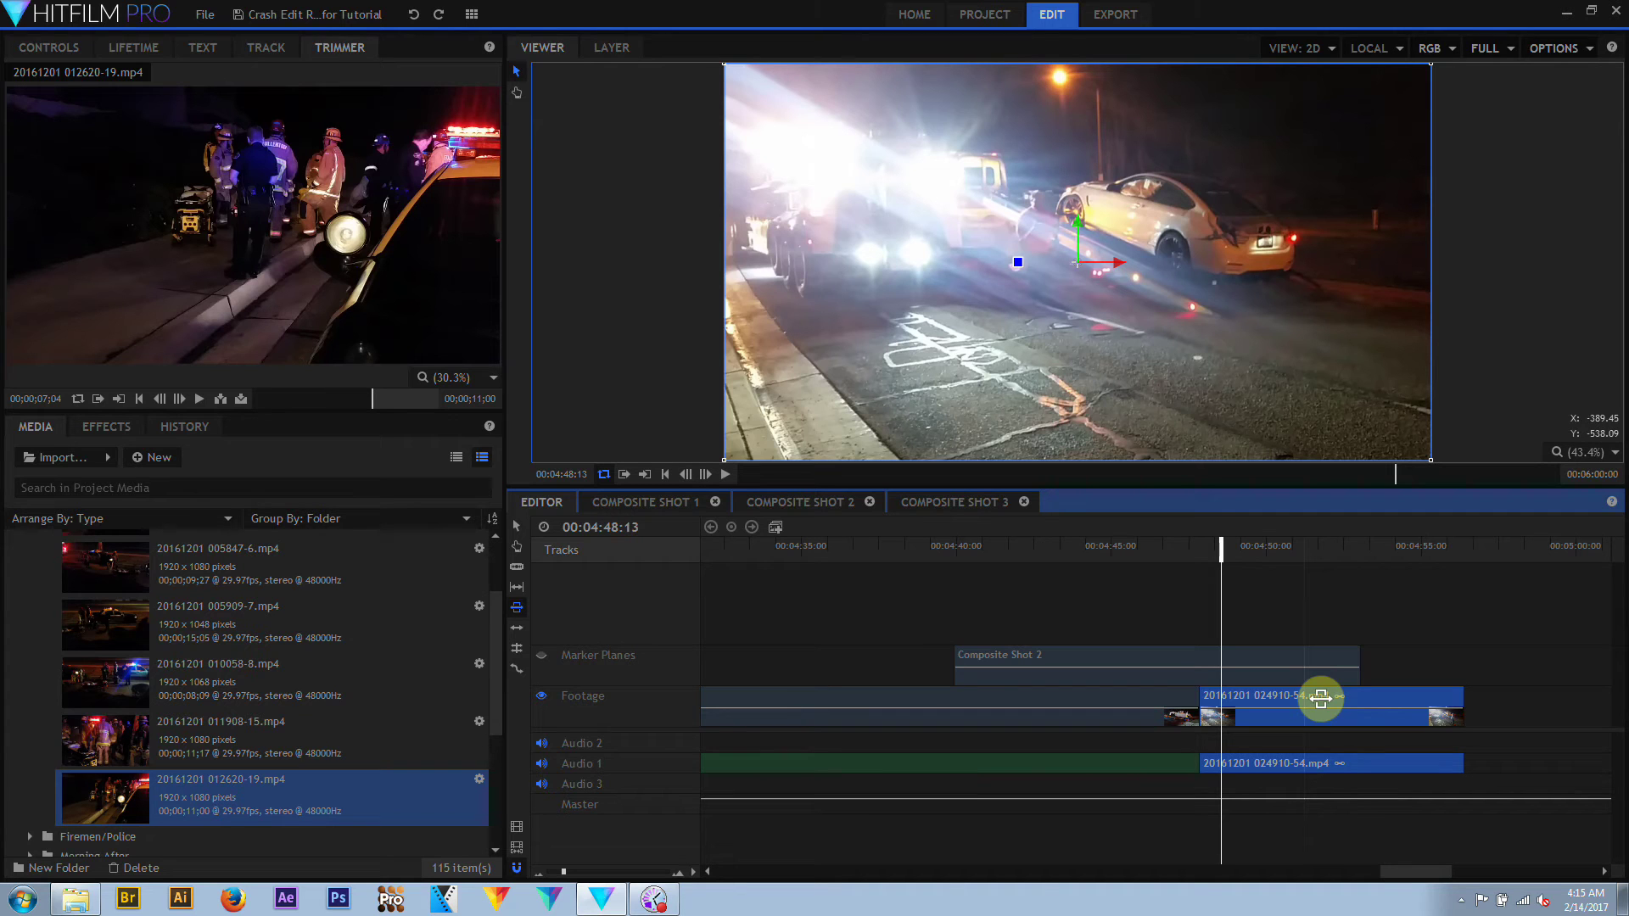
pyautogui.moveTo(1321, 697)
pyautogui.mouseDown()
pyautogui.moveTo(1340, 698)
pyautogui.moveTo(1290, 703)
pyautogui.moveTo(1305, 703)
pyautogui.mouseUp()
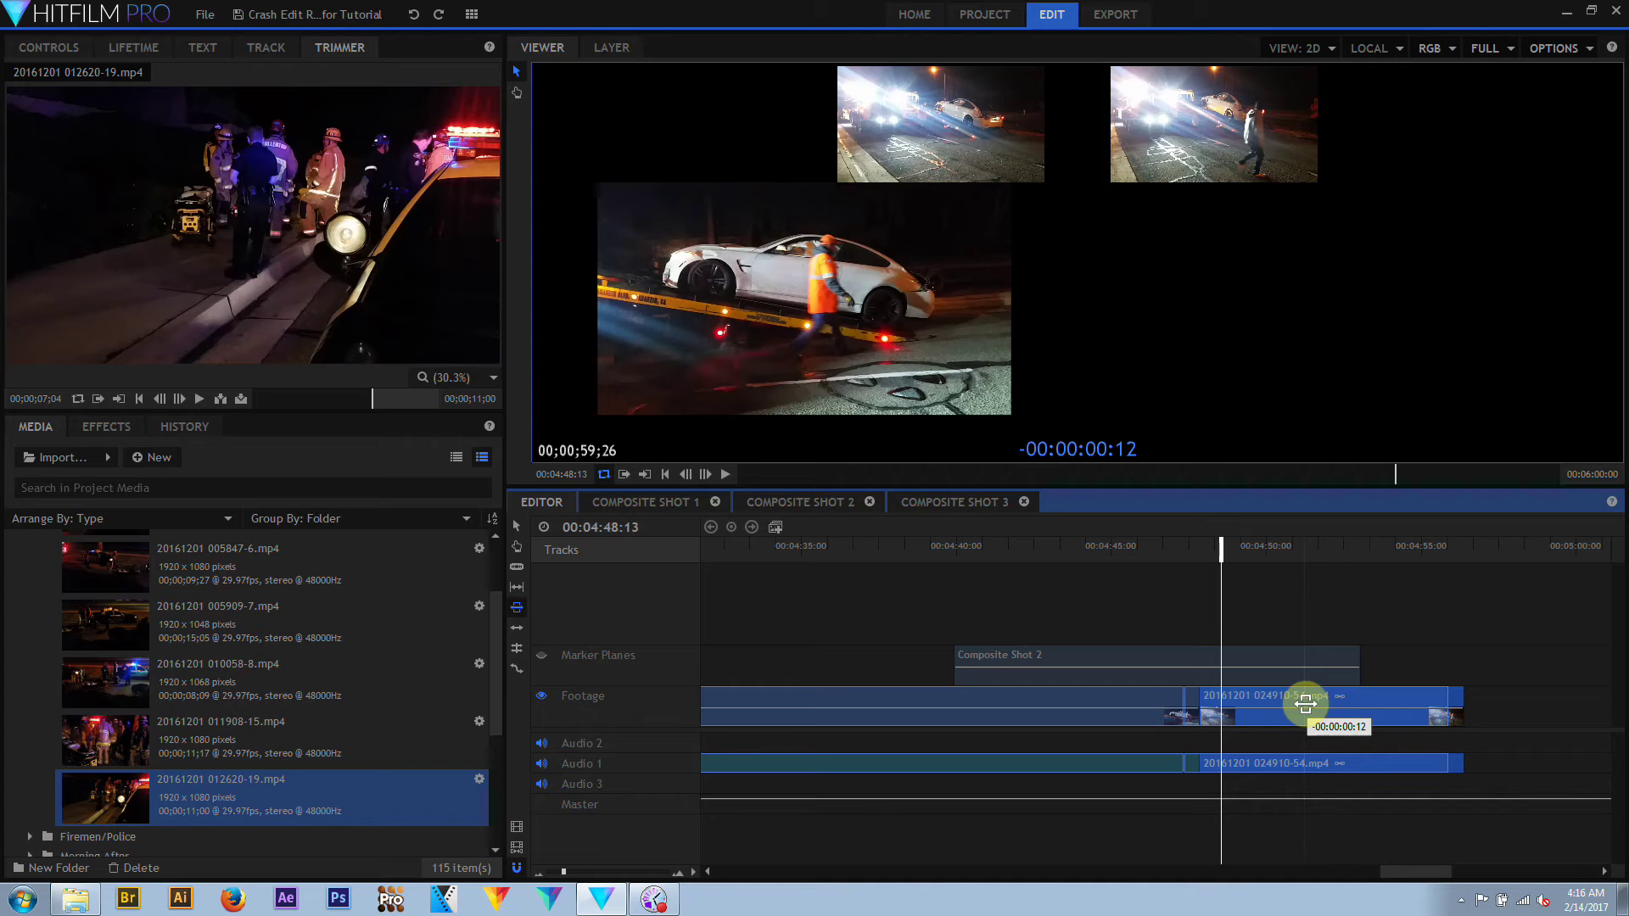
pyautogui.moveTo(1306, 703); pyautogui.dragTo(1305, 703)
pyautogui.moveTo(1306, 703); pyautogui.dragTo(1280, 705)
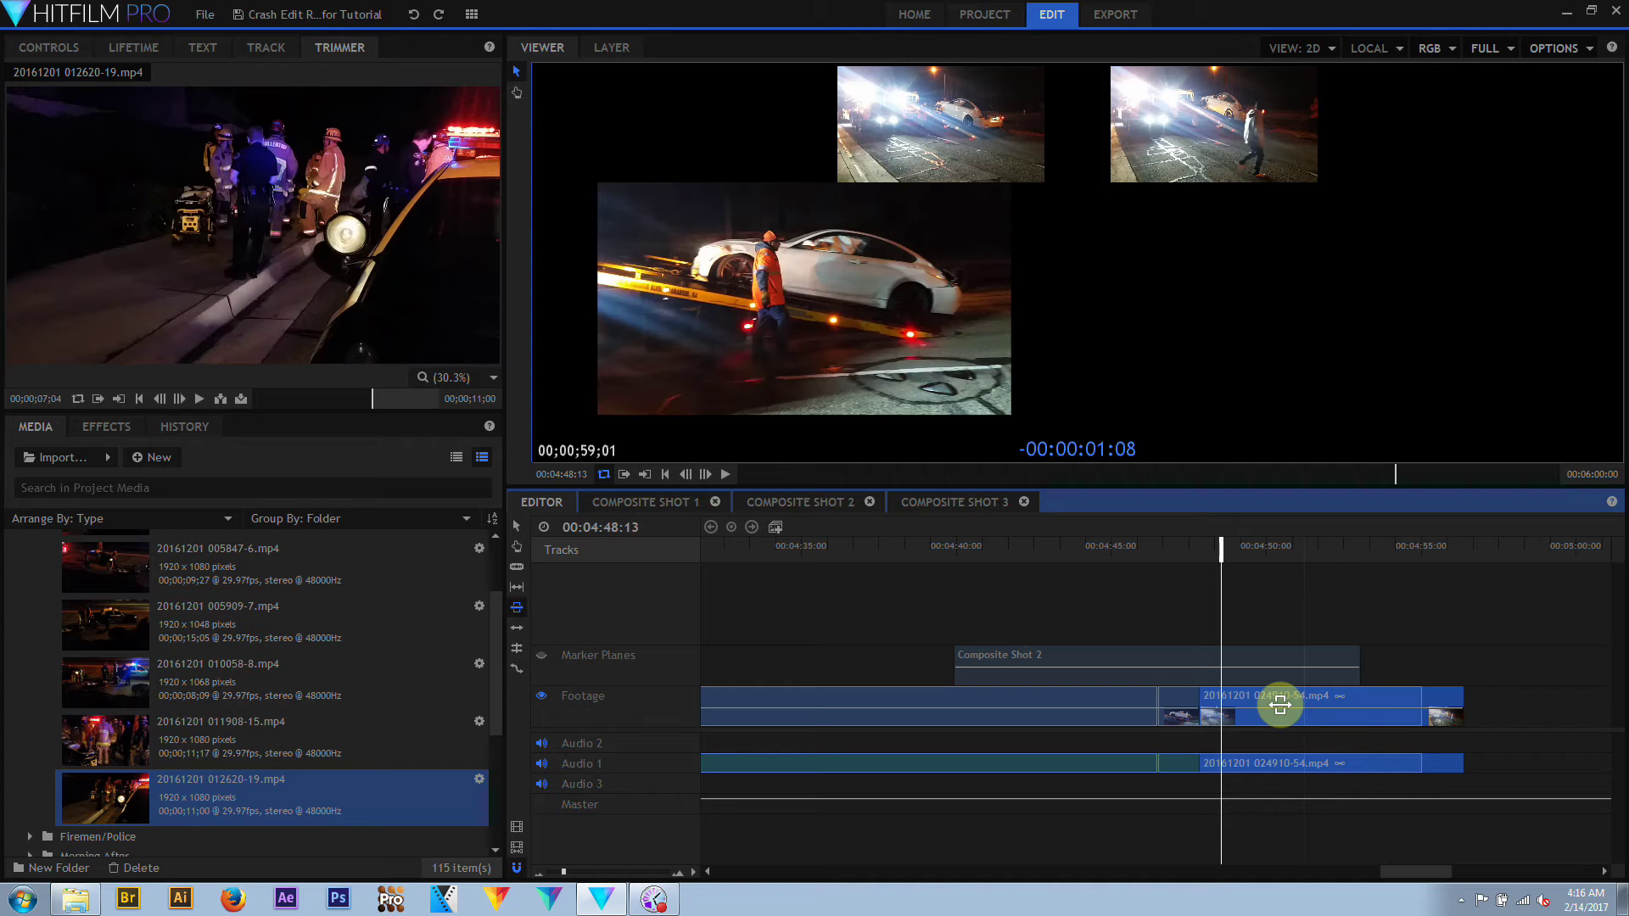
pyautogui.moveTo(1281, 705); pyautogui.dragTo(1280, 705)
pyautogui.click(1024, 553)
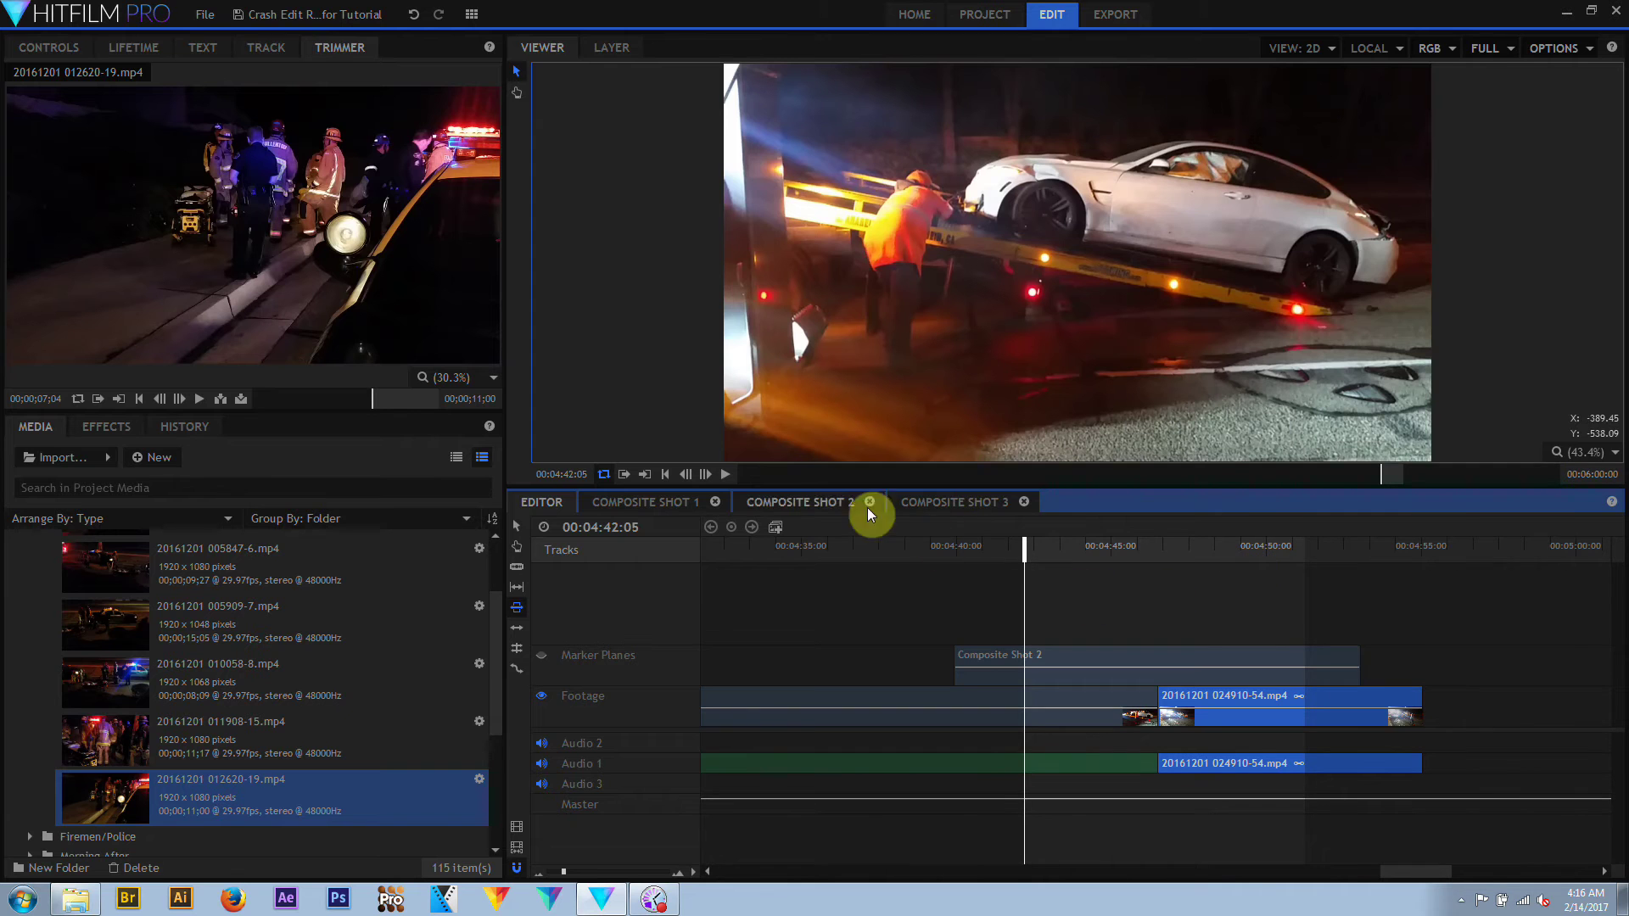
pyautogui.click(717, 476)
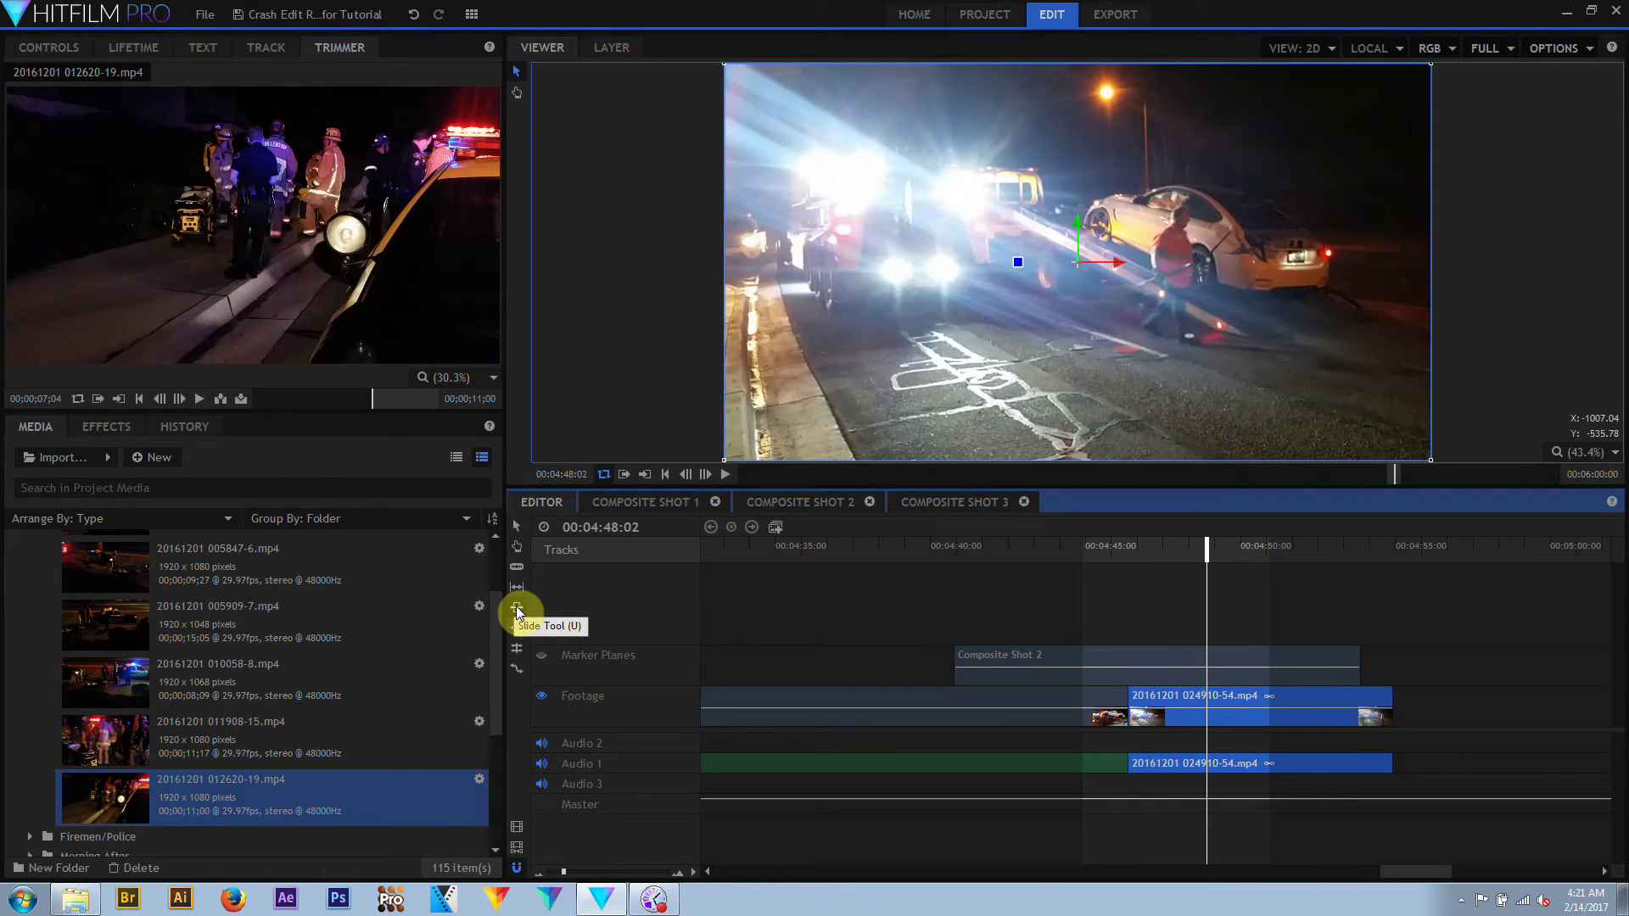
pyautogui.click(519, 649)
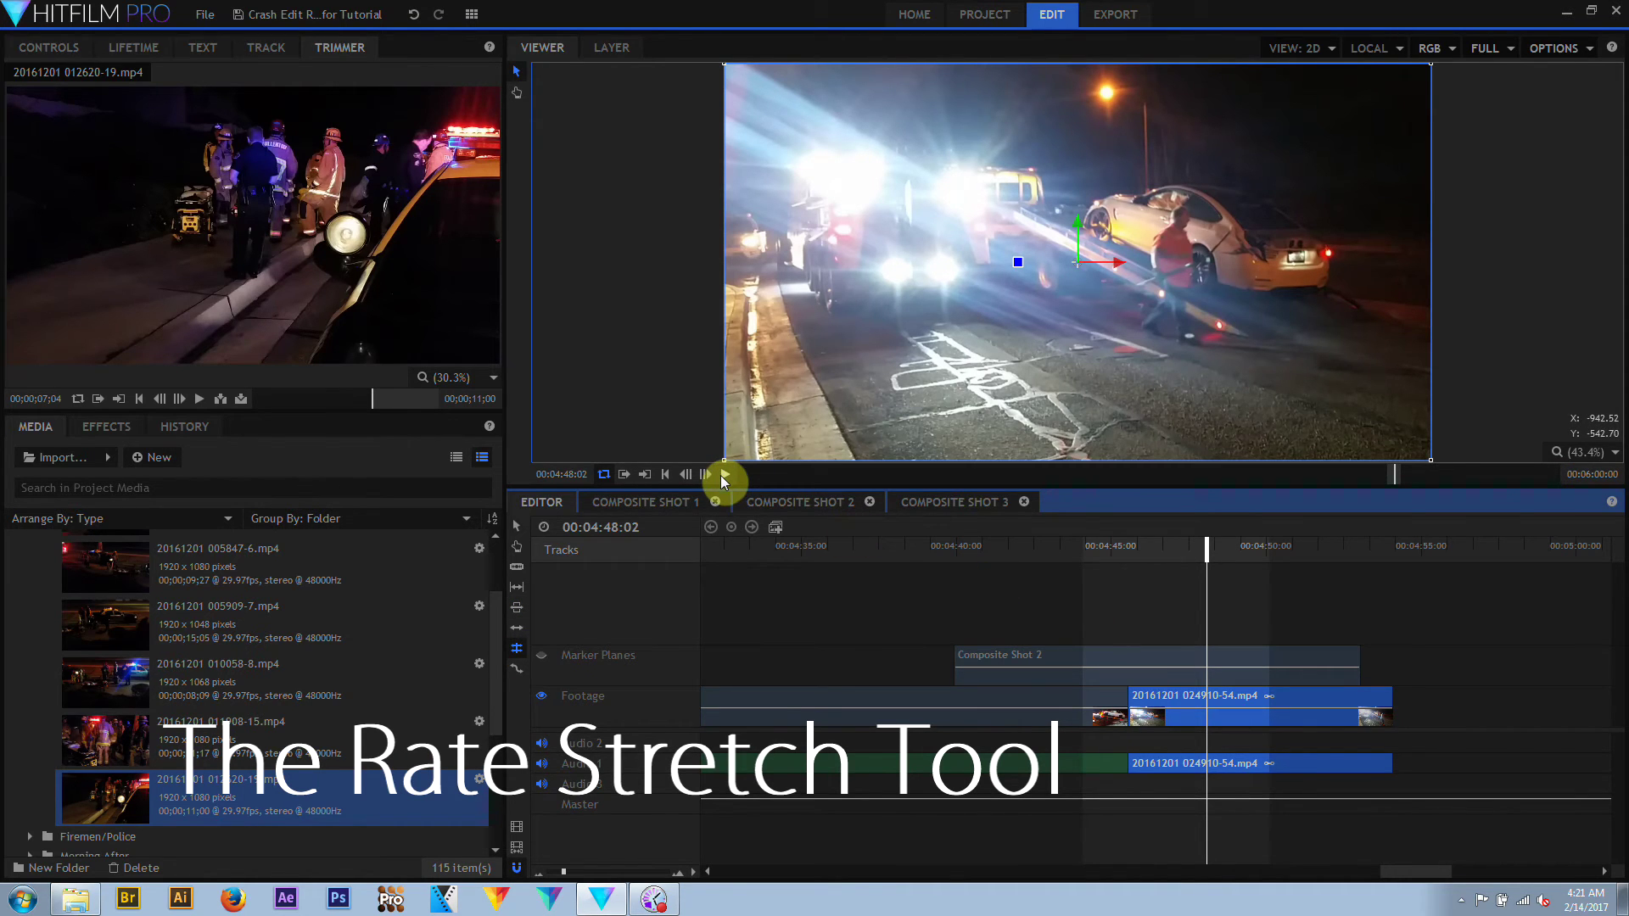
pyautogui.click(724, 476)
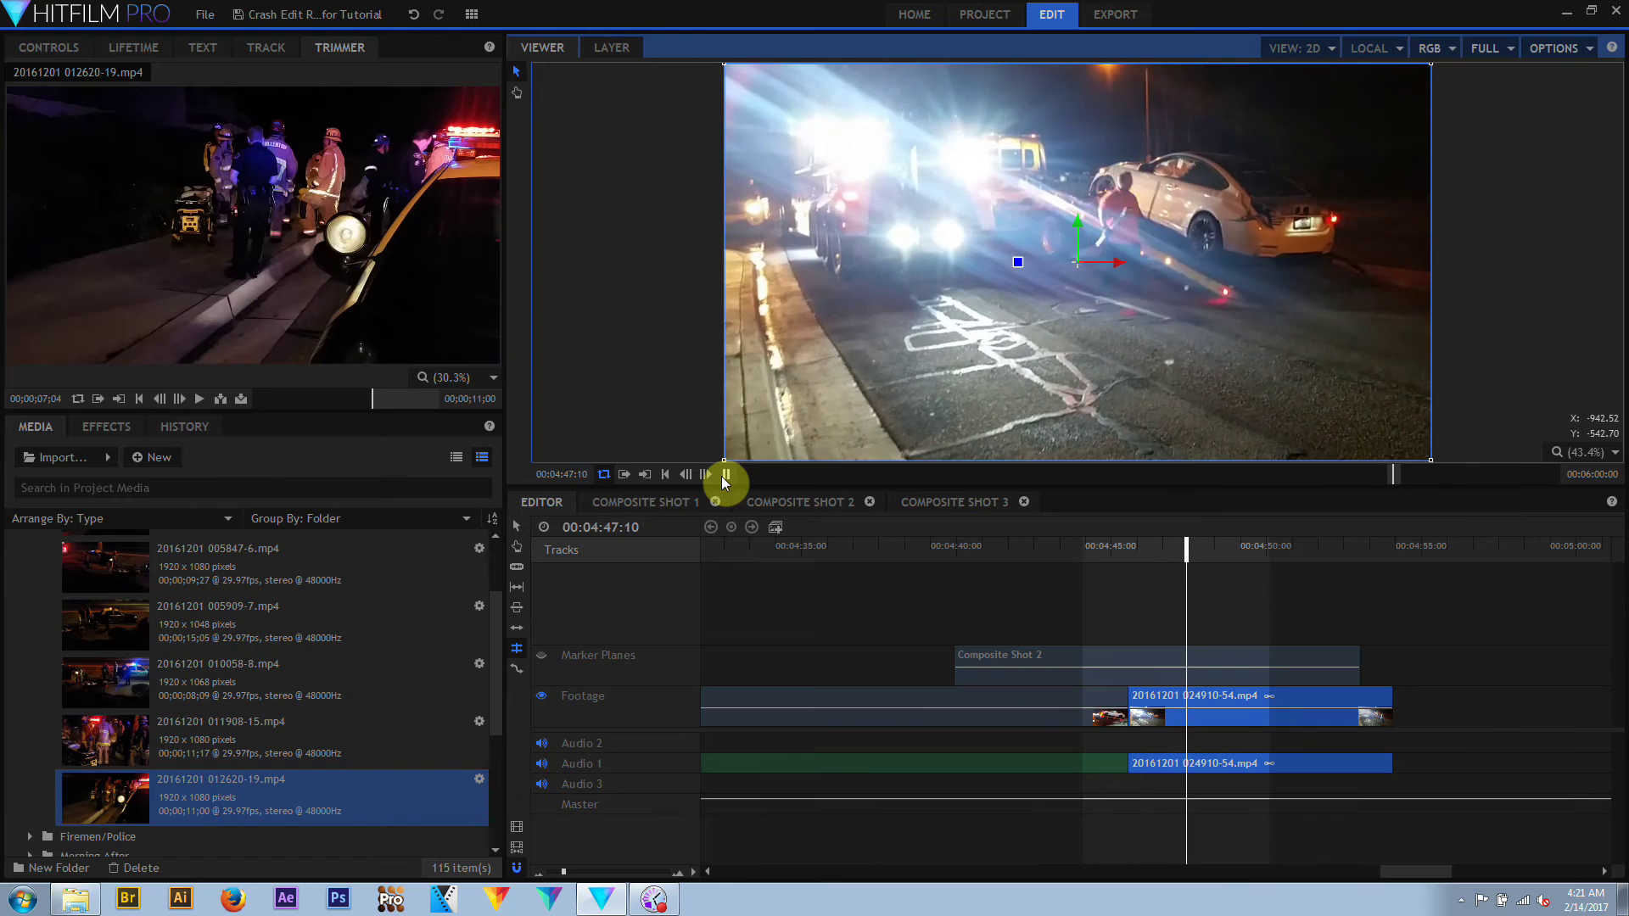
pyautogui.click(1103, 679)
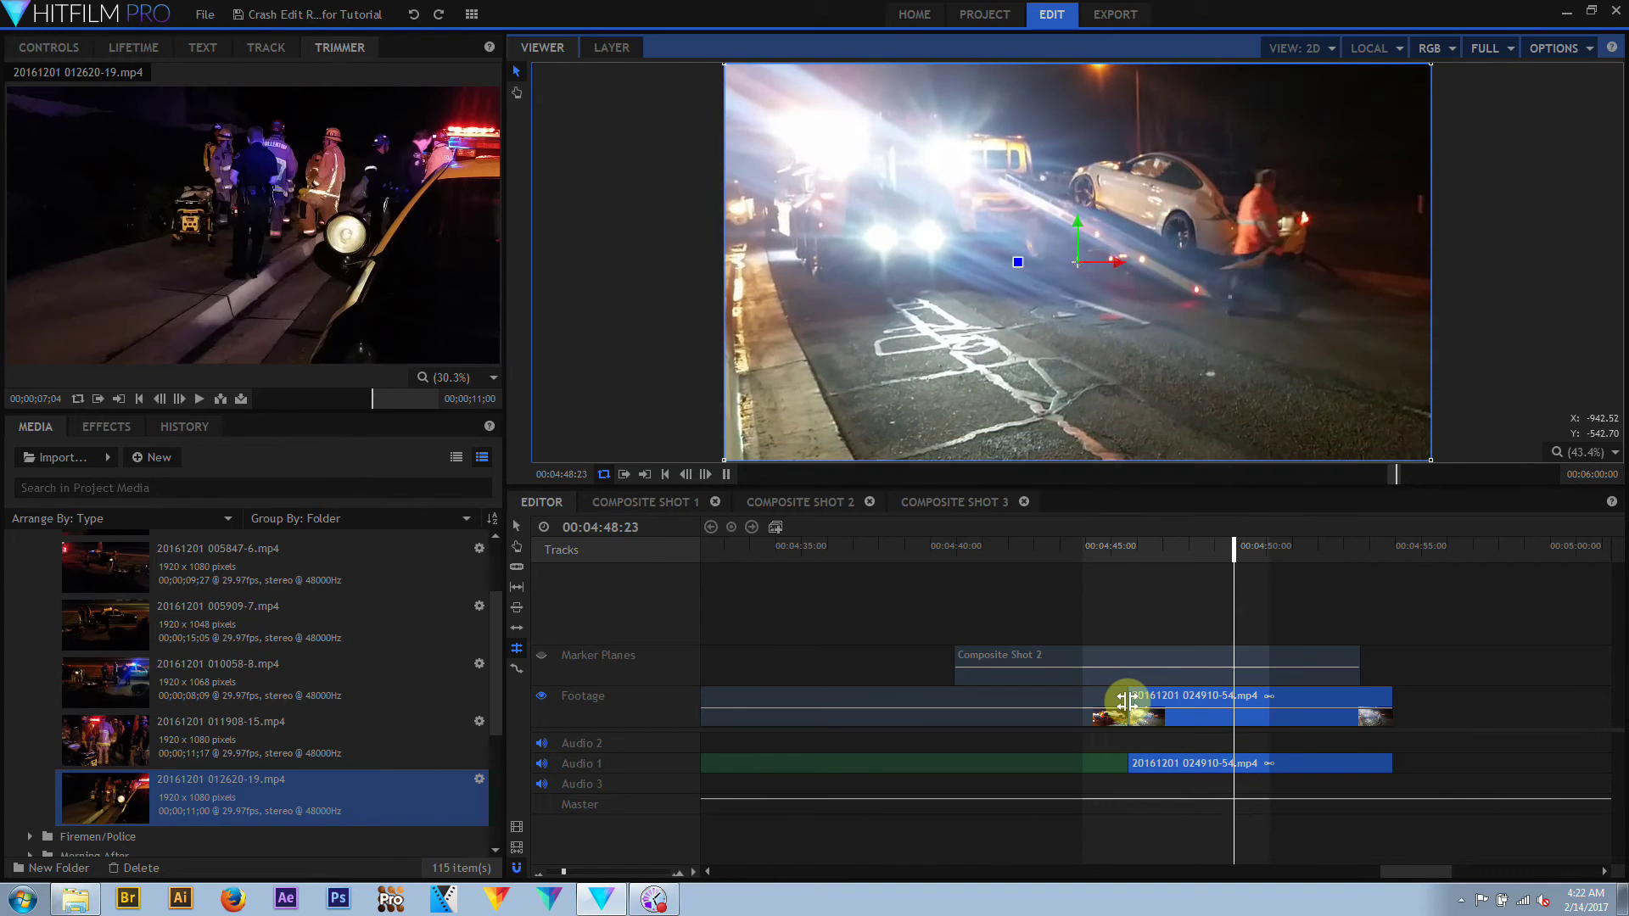
pyautogui.click(1126, 701)
pyautogui.moveTo(1126, 700); pyautogui.dragTo(1134, 701)
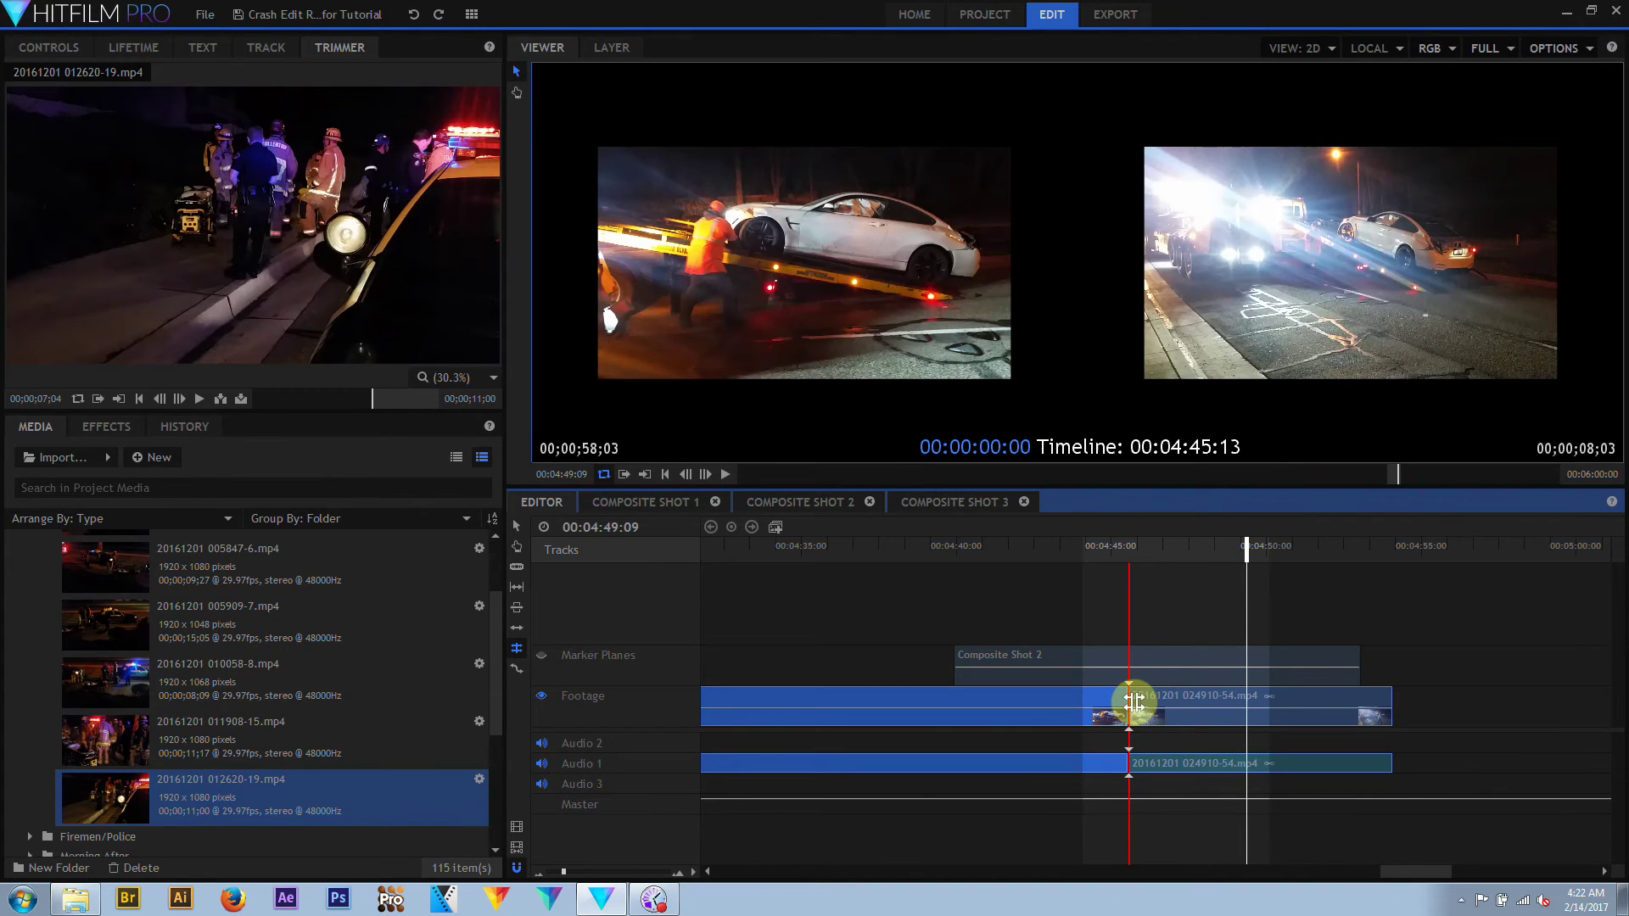
pyautogui.moveTo(1134, 701); pyautogui.dragTo(1209, 704)
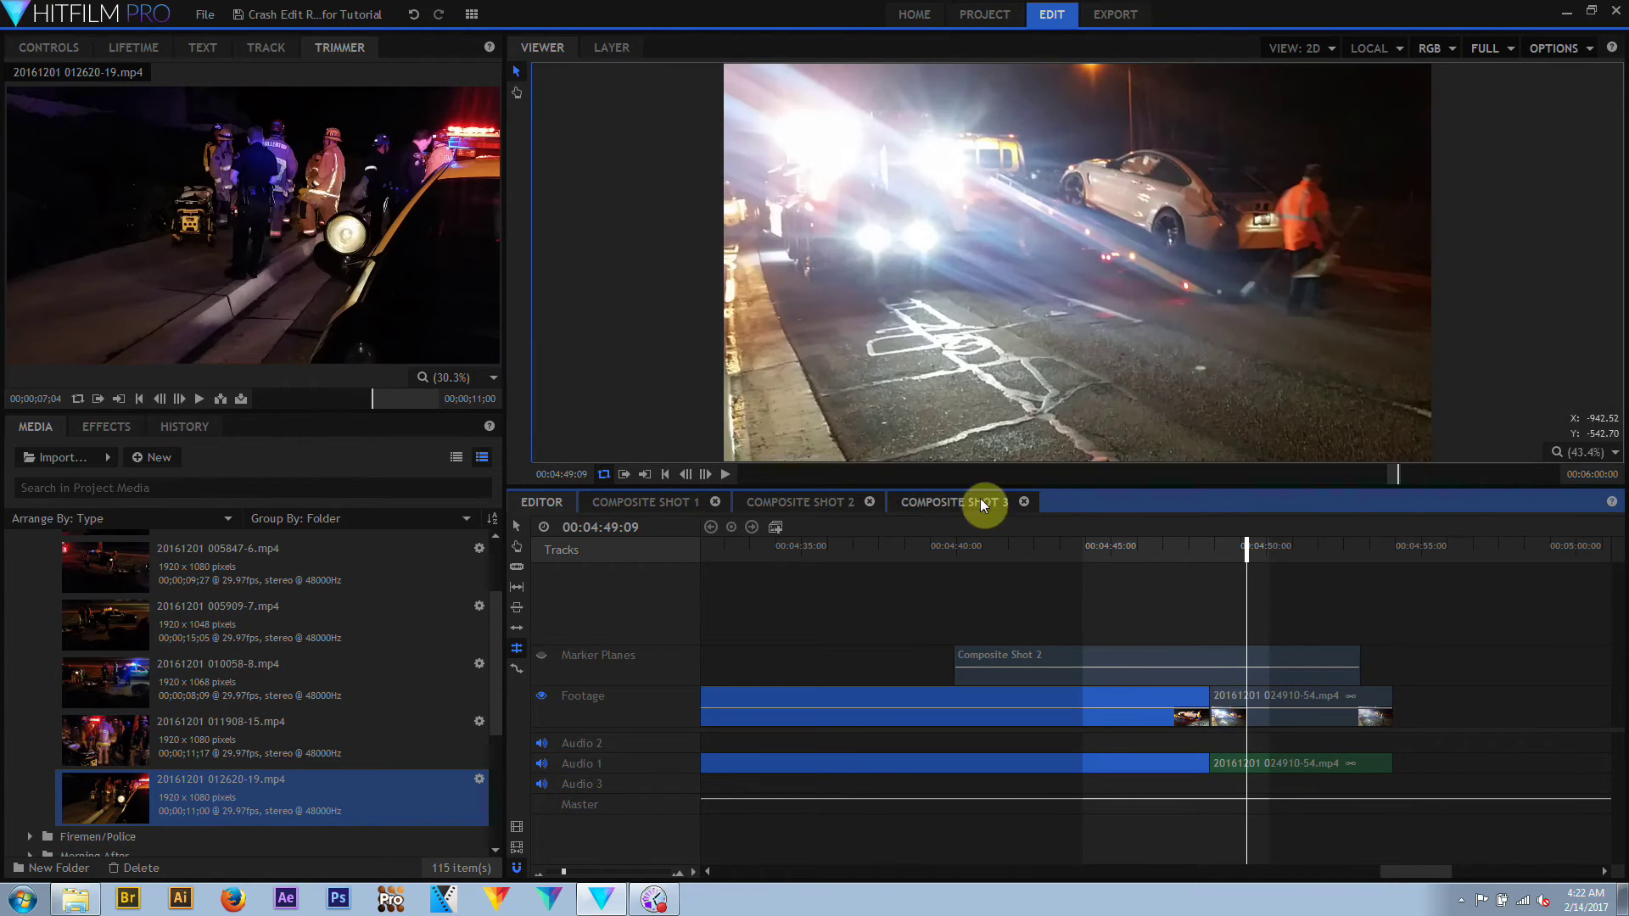
pyautogui.click(726, 475)
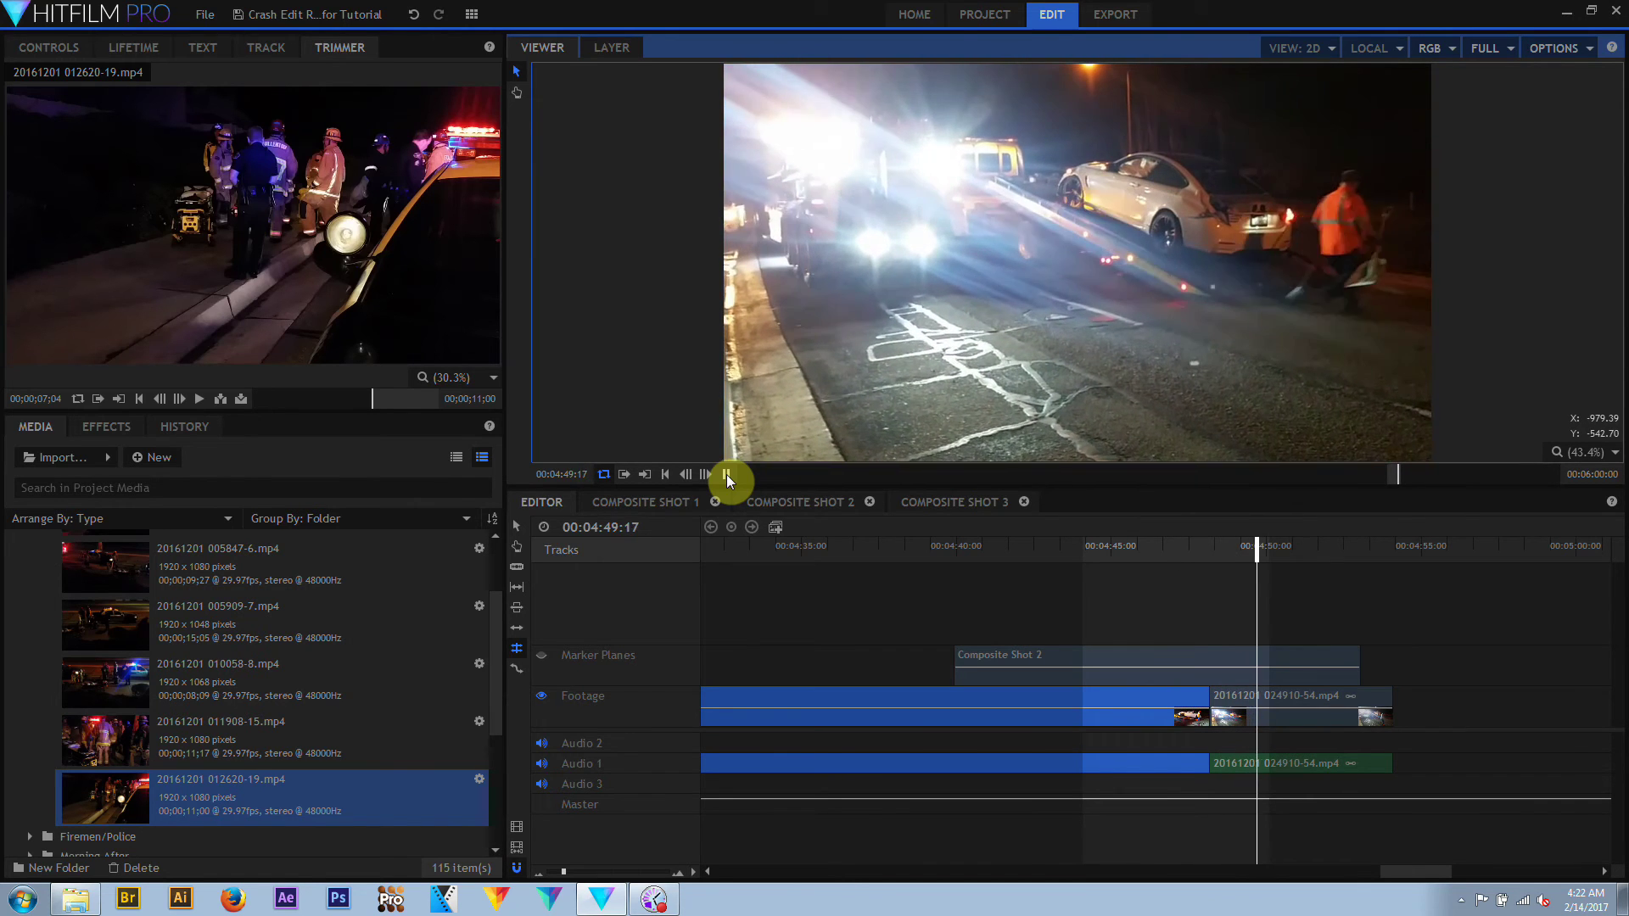
pyautogui.click(726, 475)
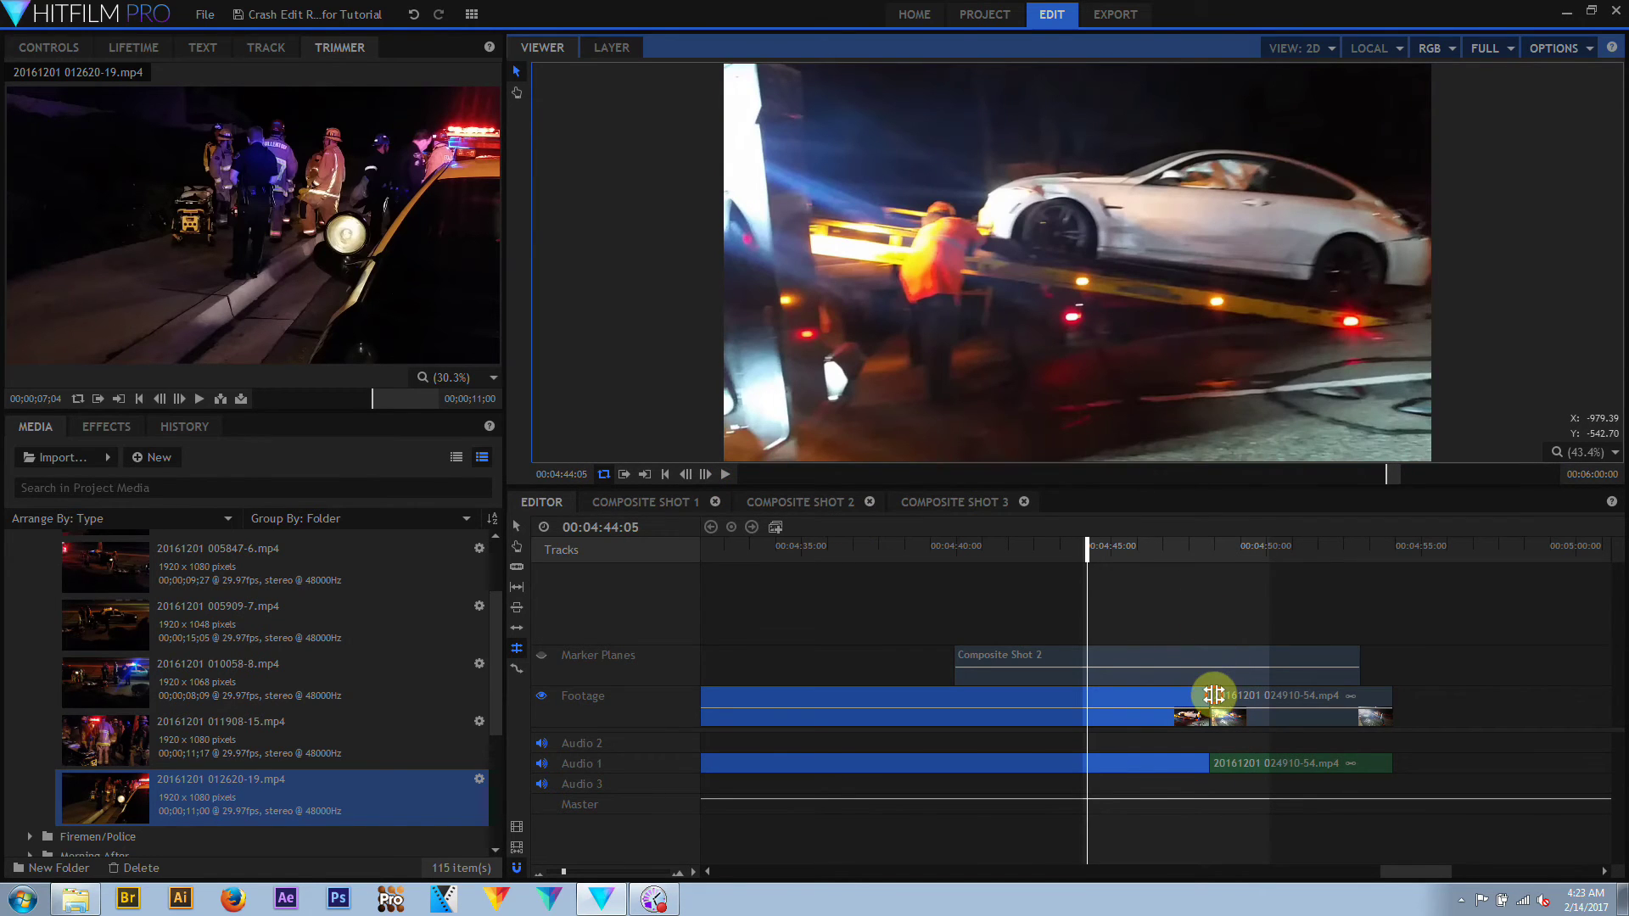
pyautogui.click(1213, 695)
pyautogui.moveTo(1213, 694); pyautogui.dragTo(1204, 694)
pyautogui.moveTo(1204, 694); pyautogui.dragTo(1203, 694)
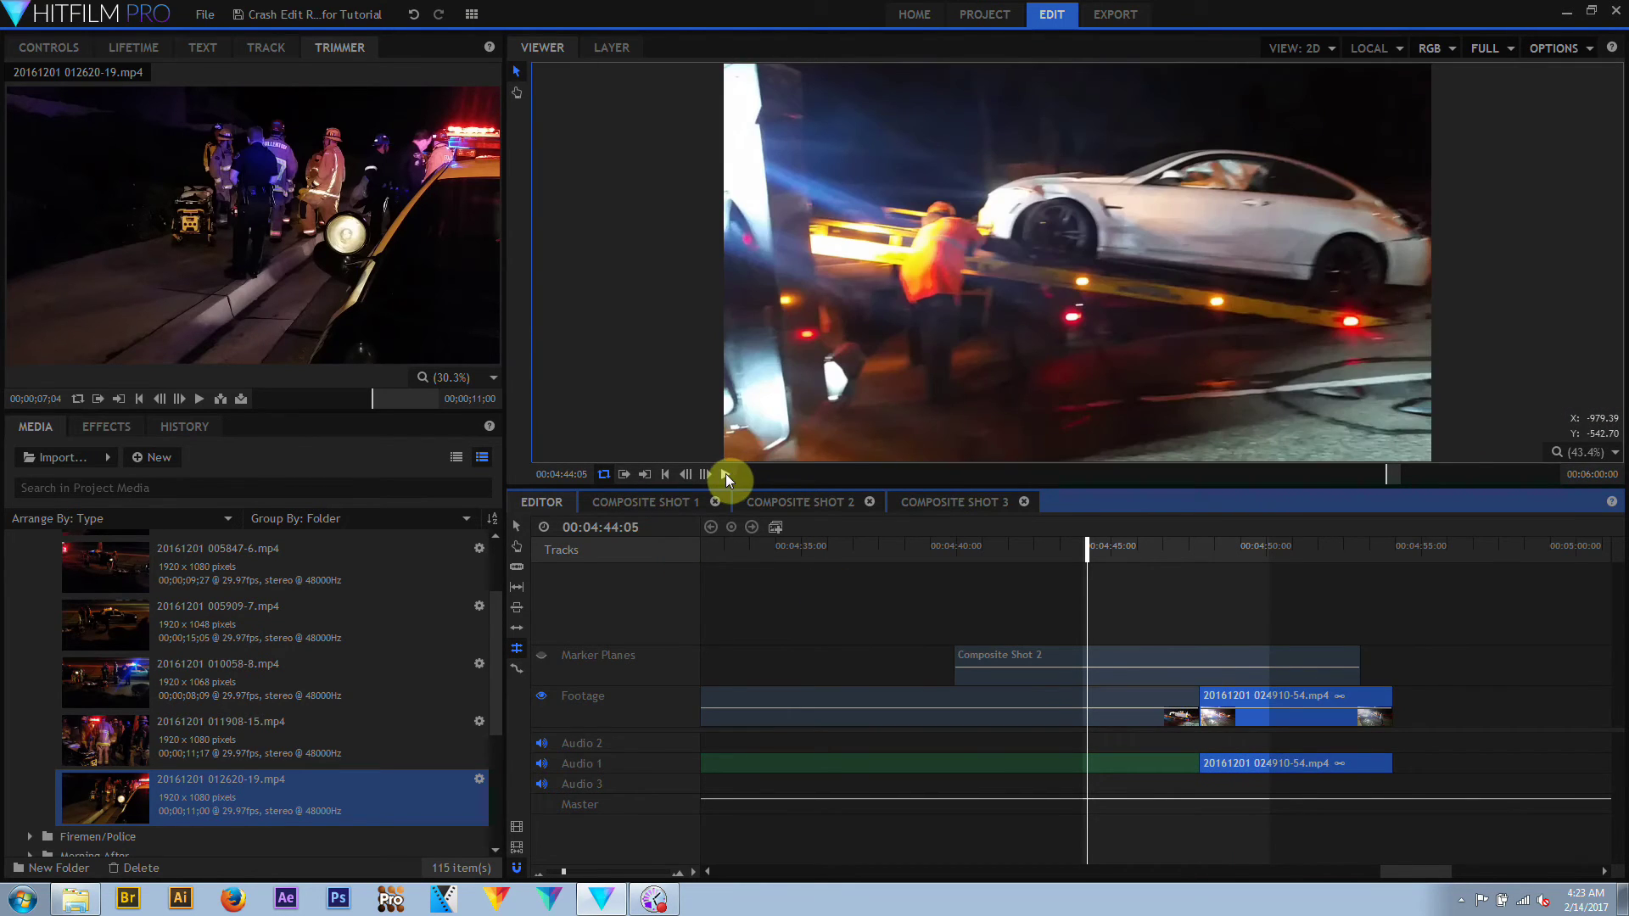
pyautogui.click(726, 473)
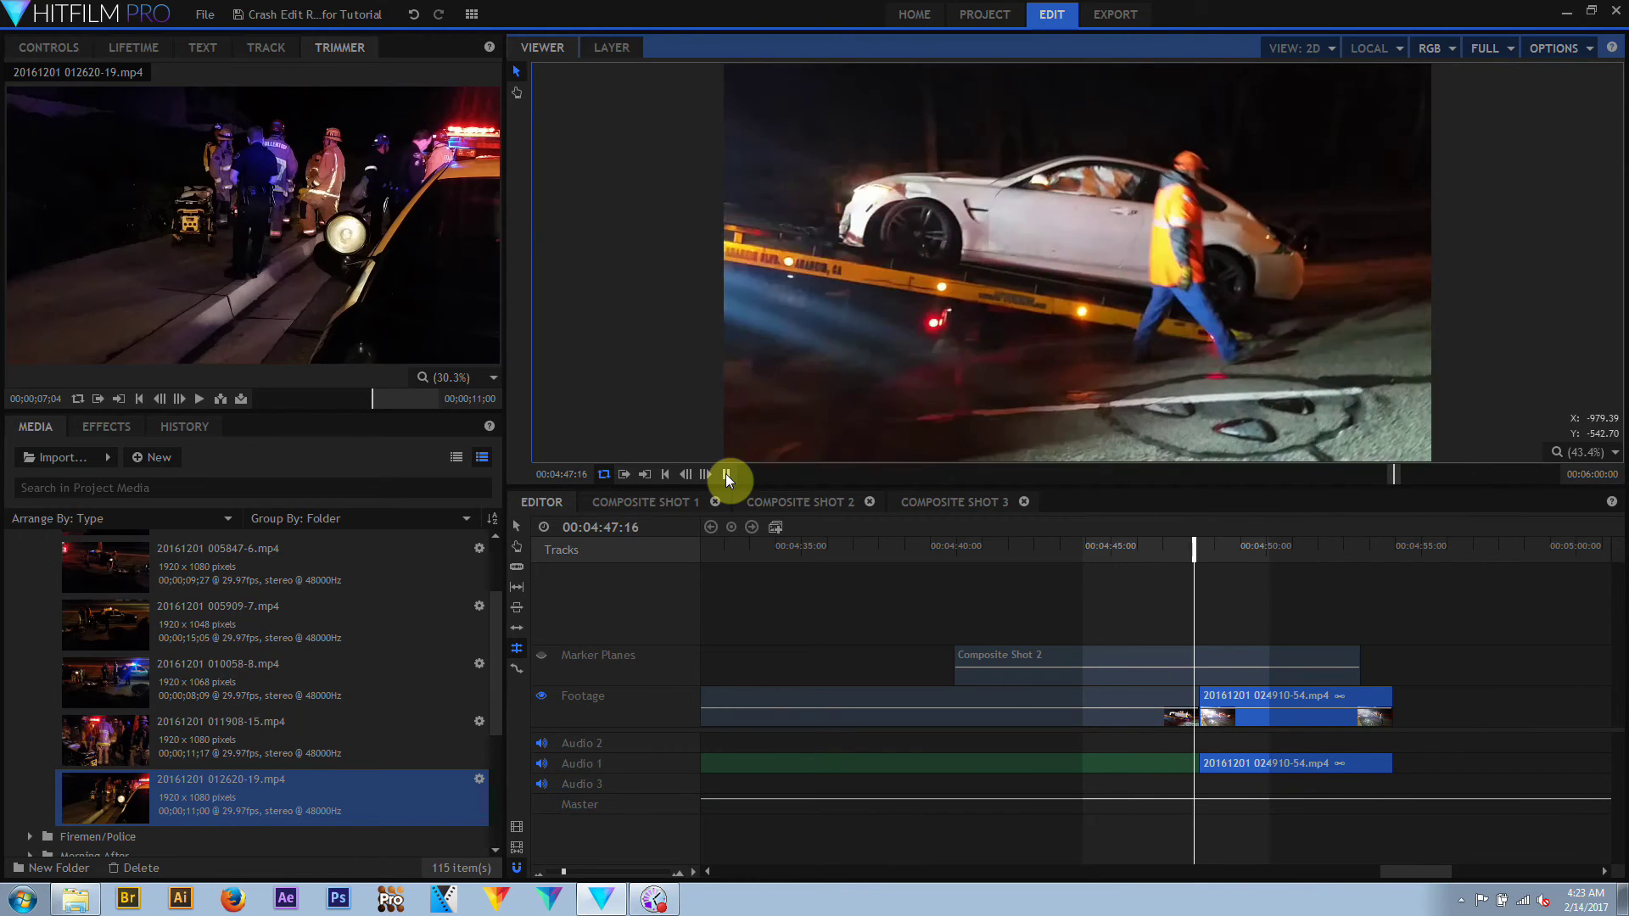
pyautogui.click(726, 475)
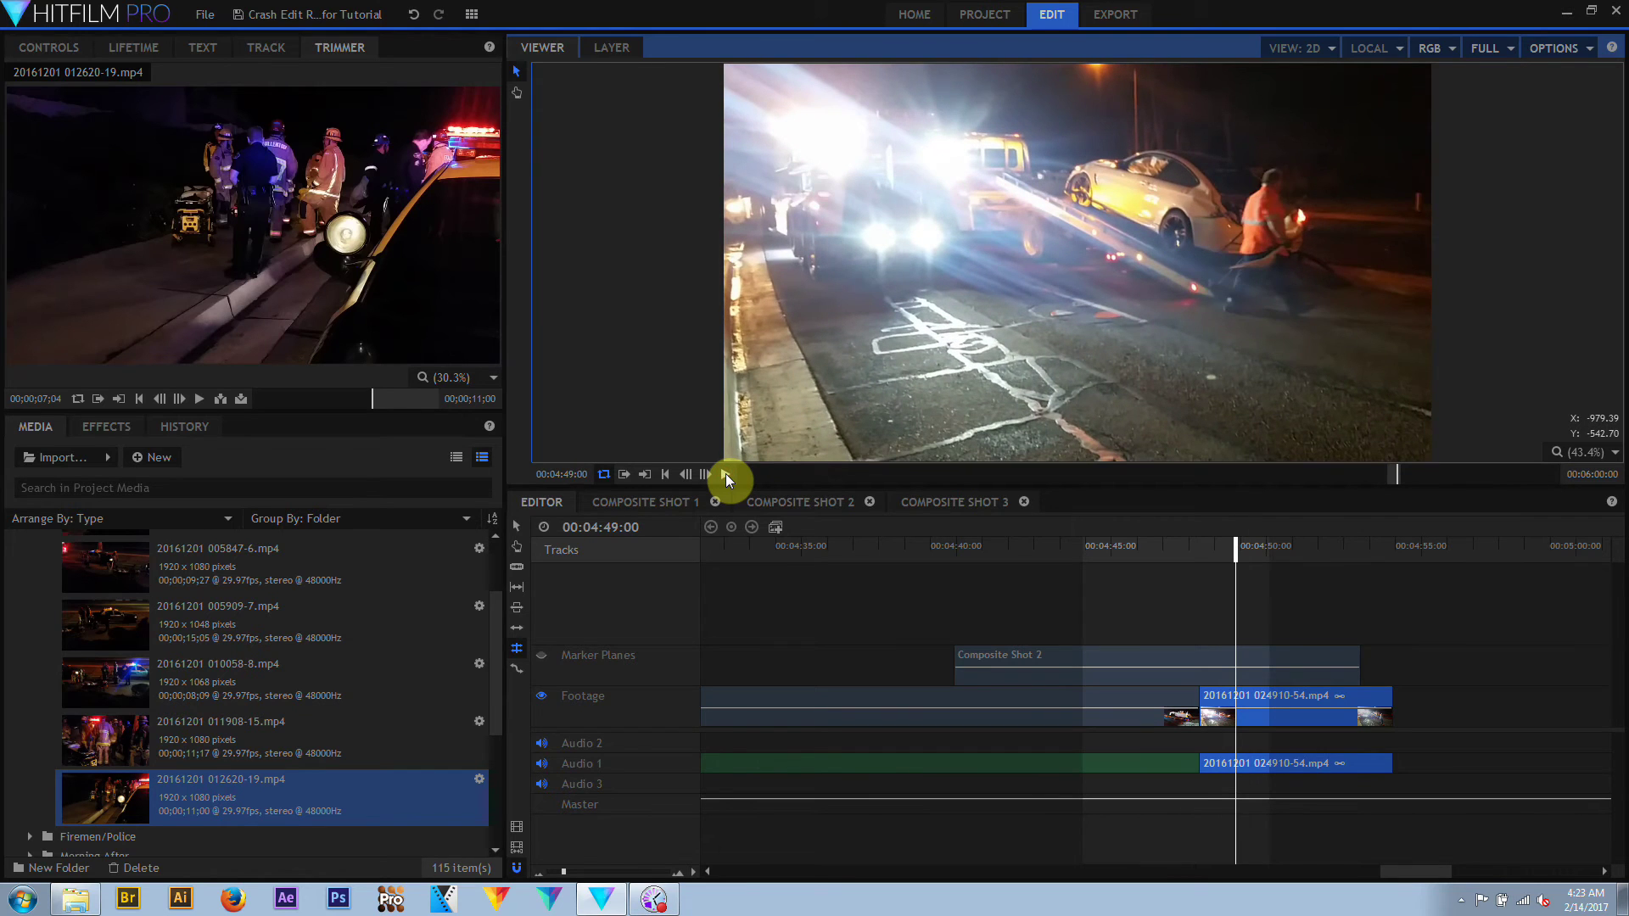
pyautogui.click(515, 672)
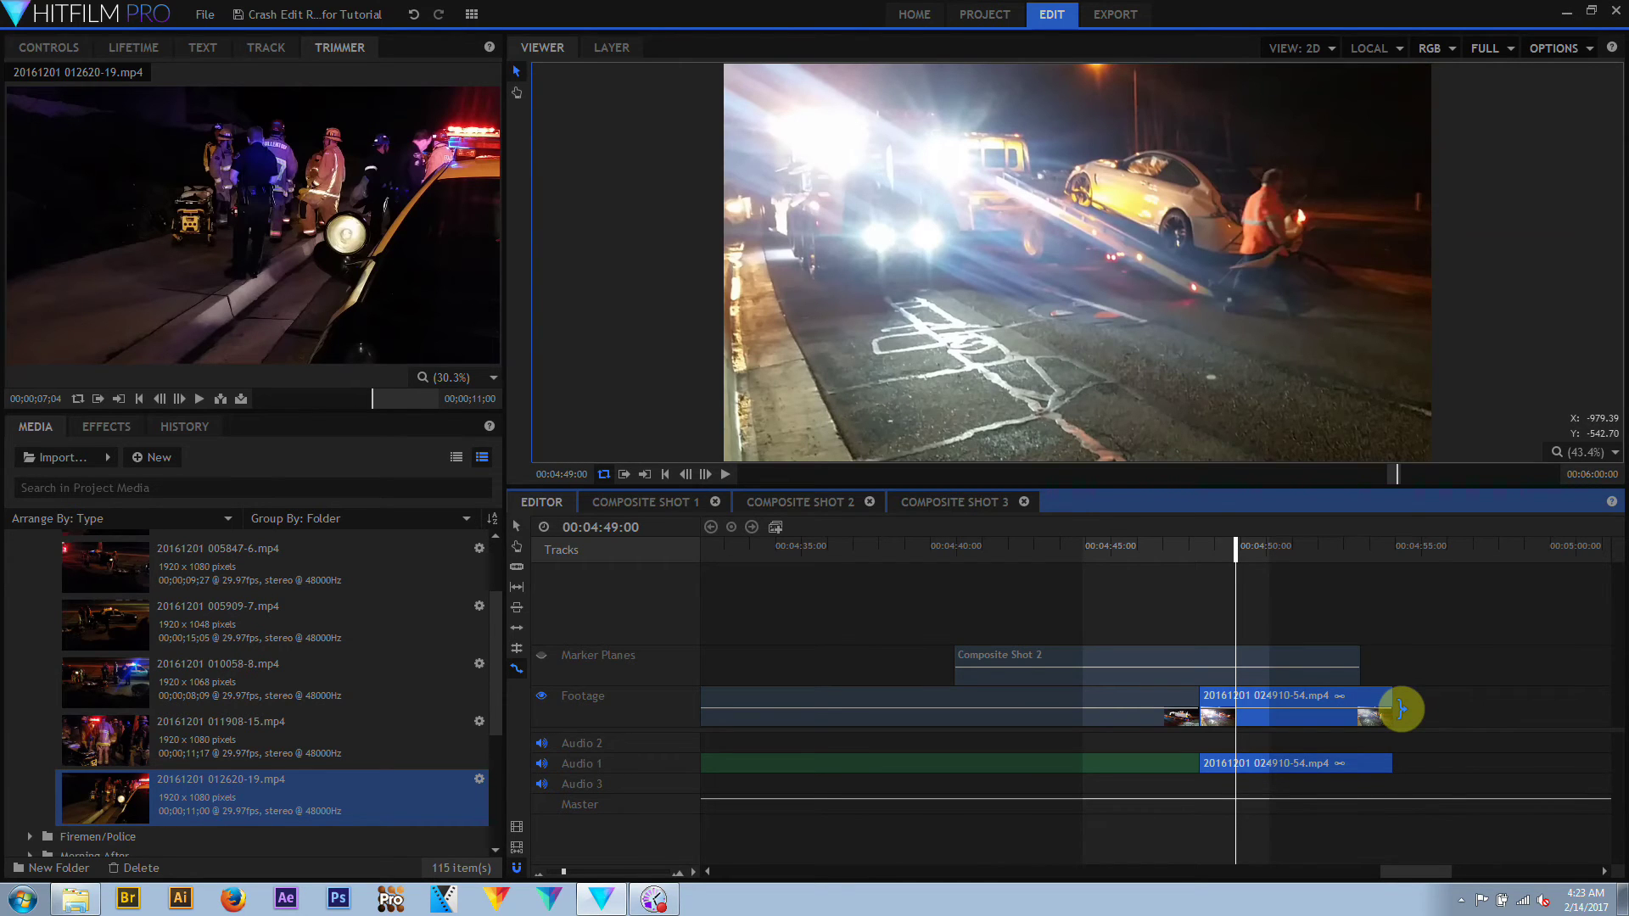
pyautogui.moveTo(1400, 709); pyautogui.dragTo(1600, 719)
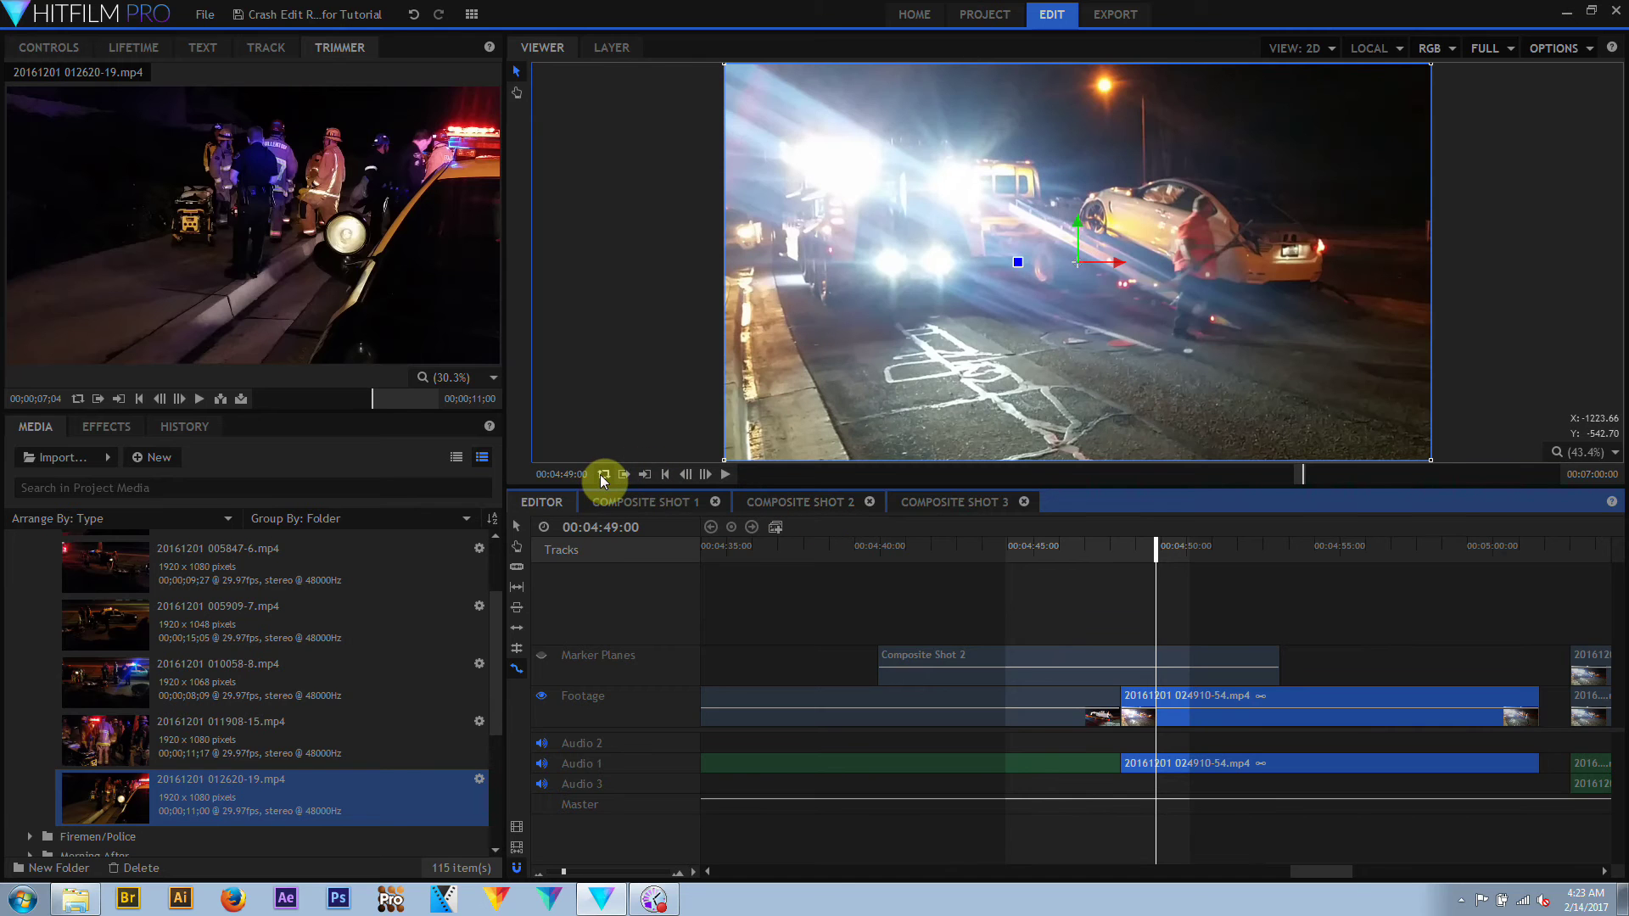
pyautogui.click(602, 475)
pyautogui.click(728, 477)
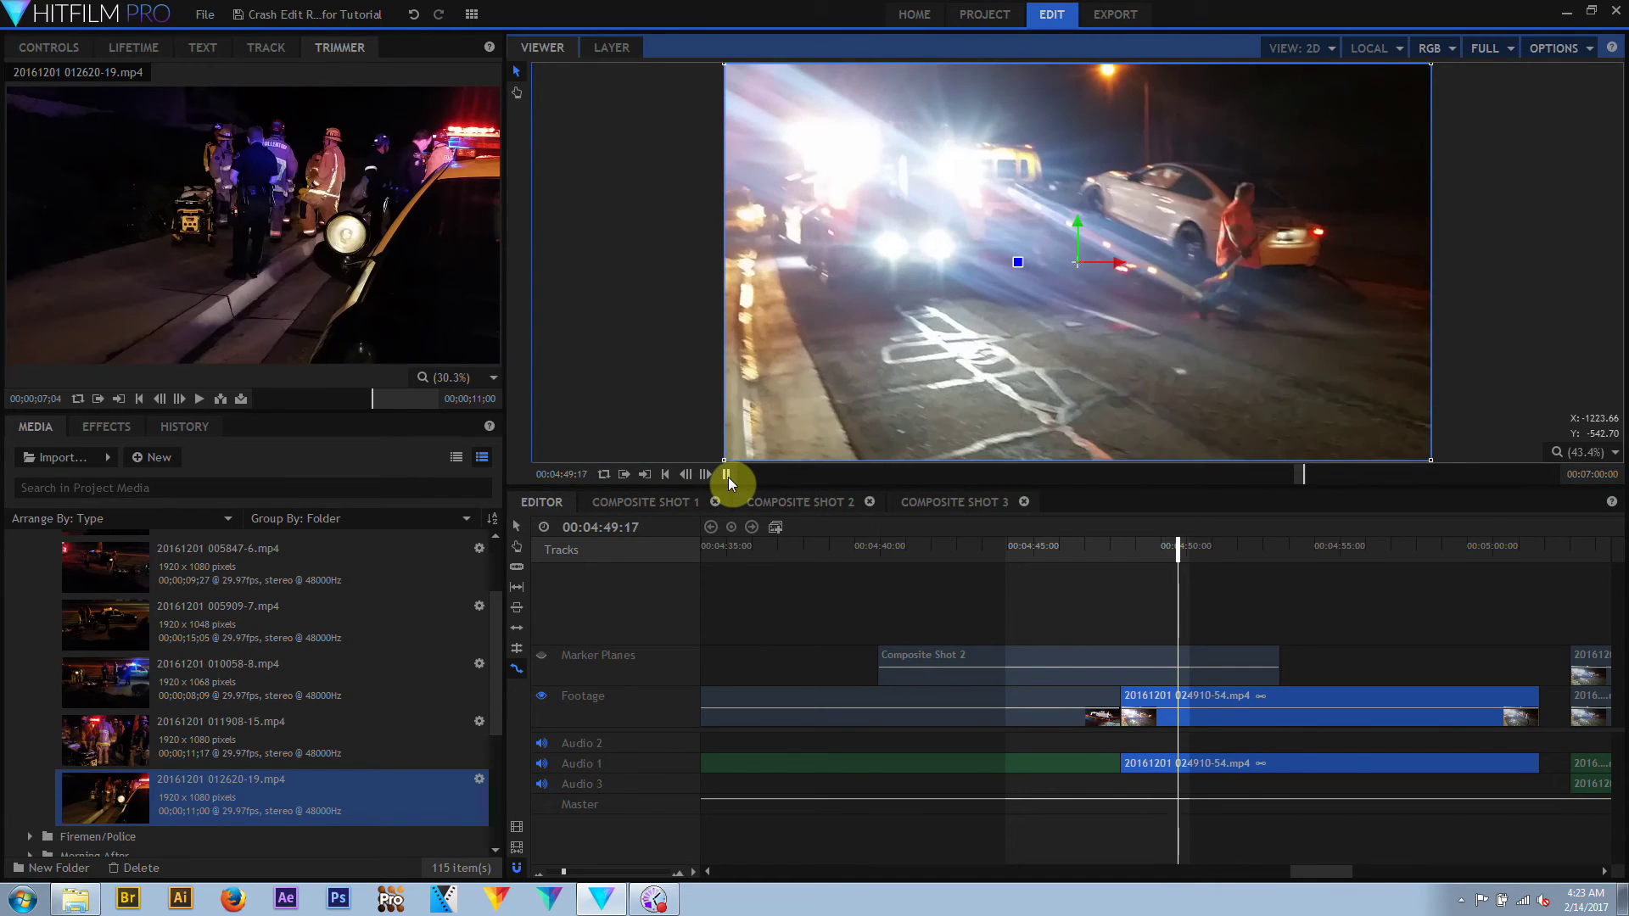
pyautogui.click(727, 477)
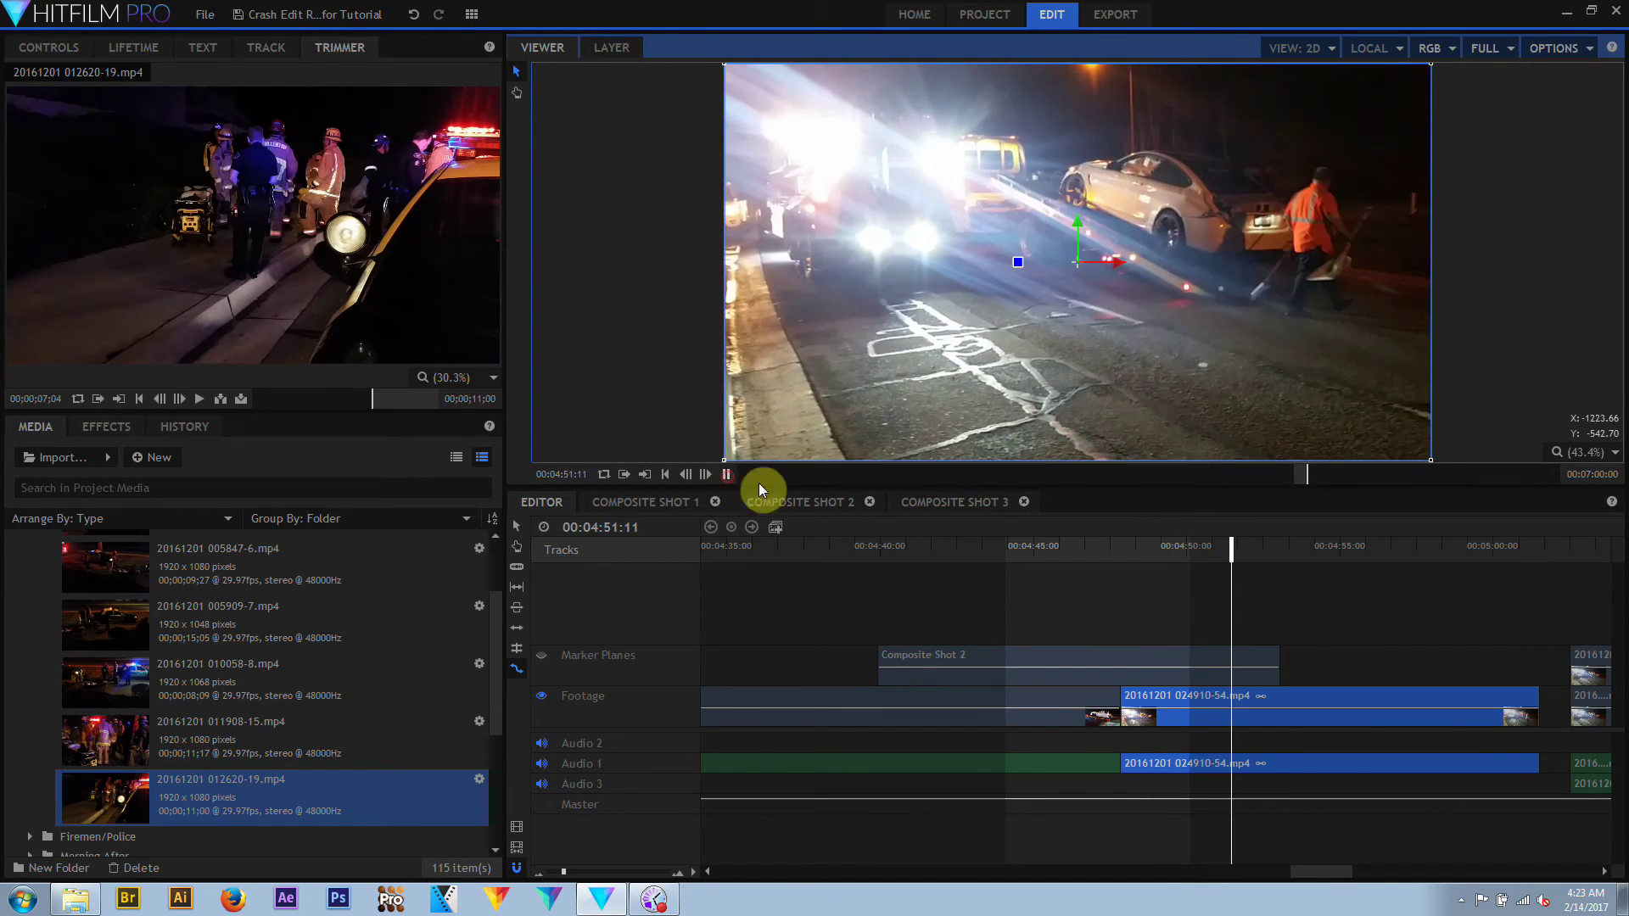
pyautogui.moveTo(1546, 715); pyautogui.dragTo(1189, 717)
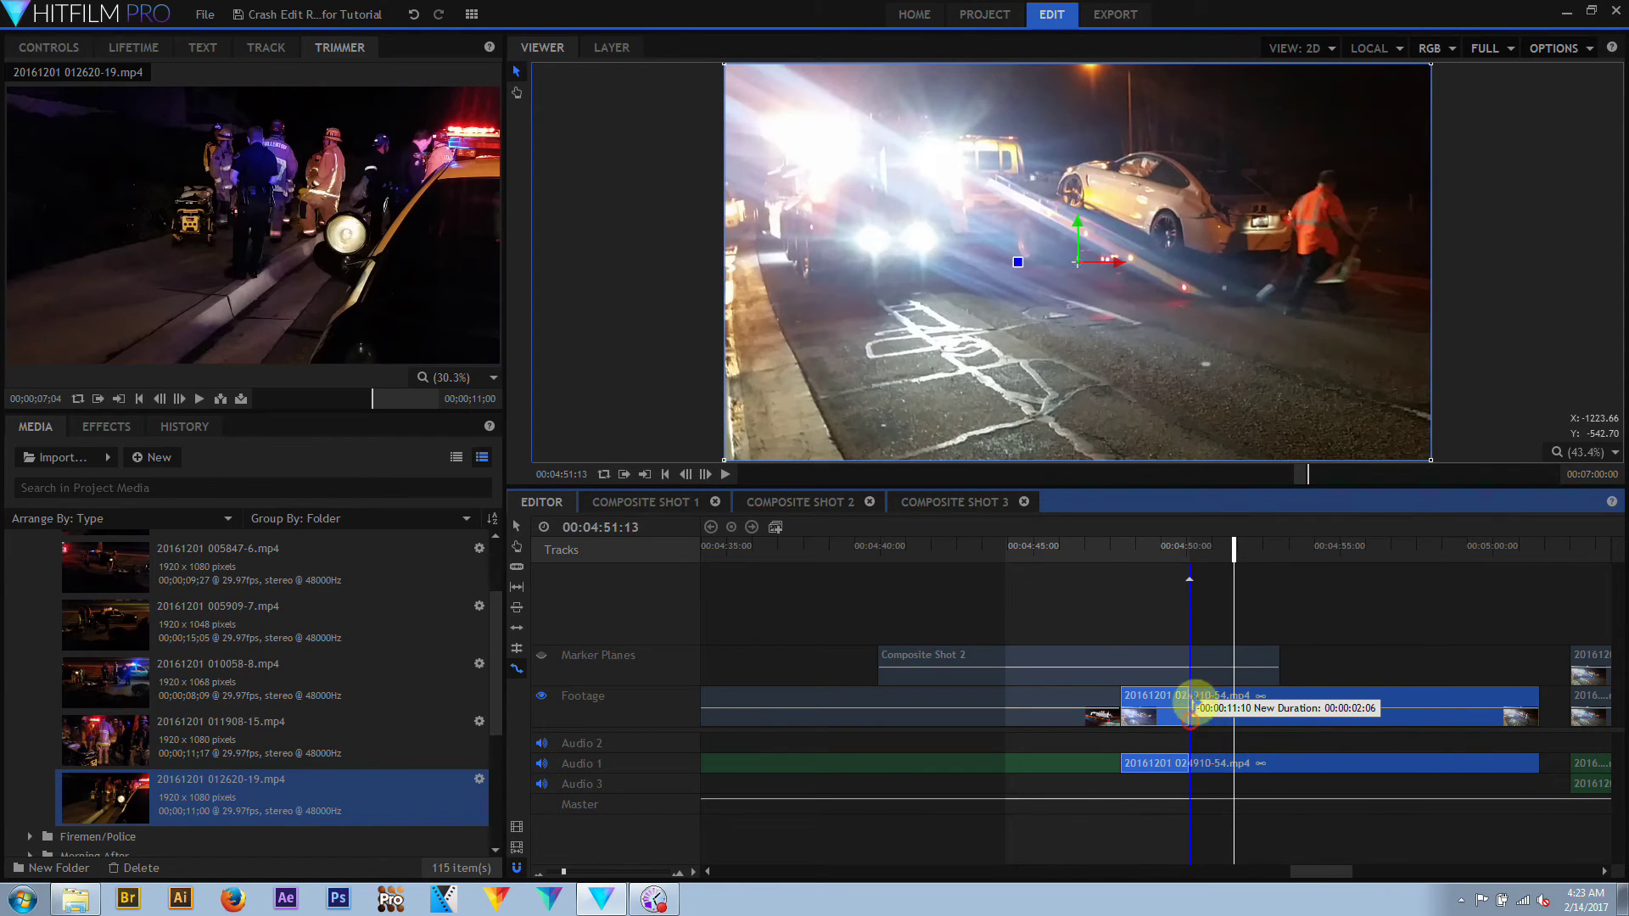
pyautogui.click(1123, 547)
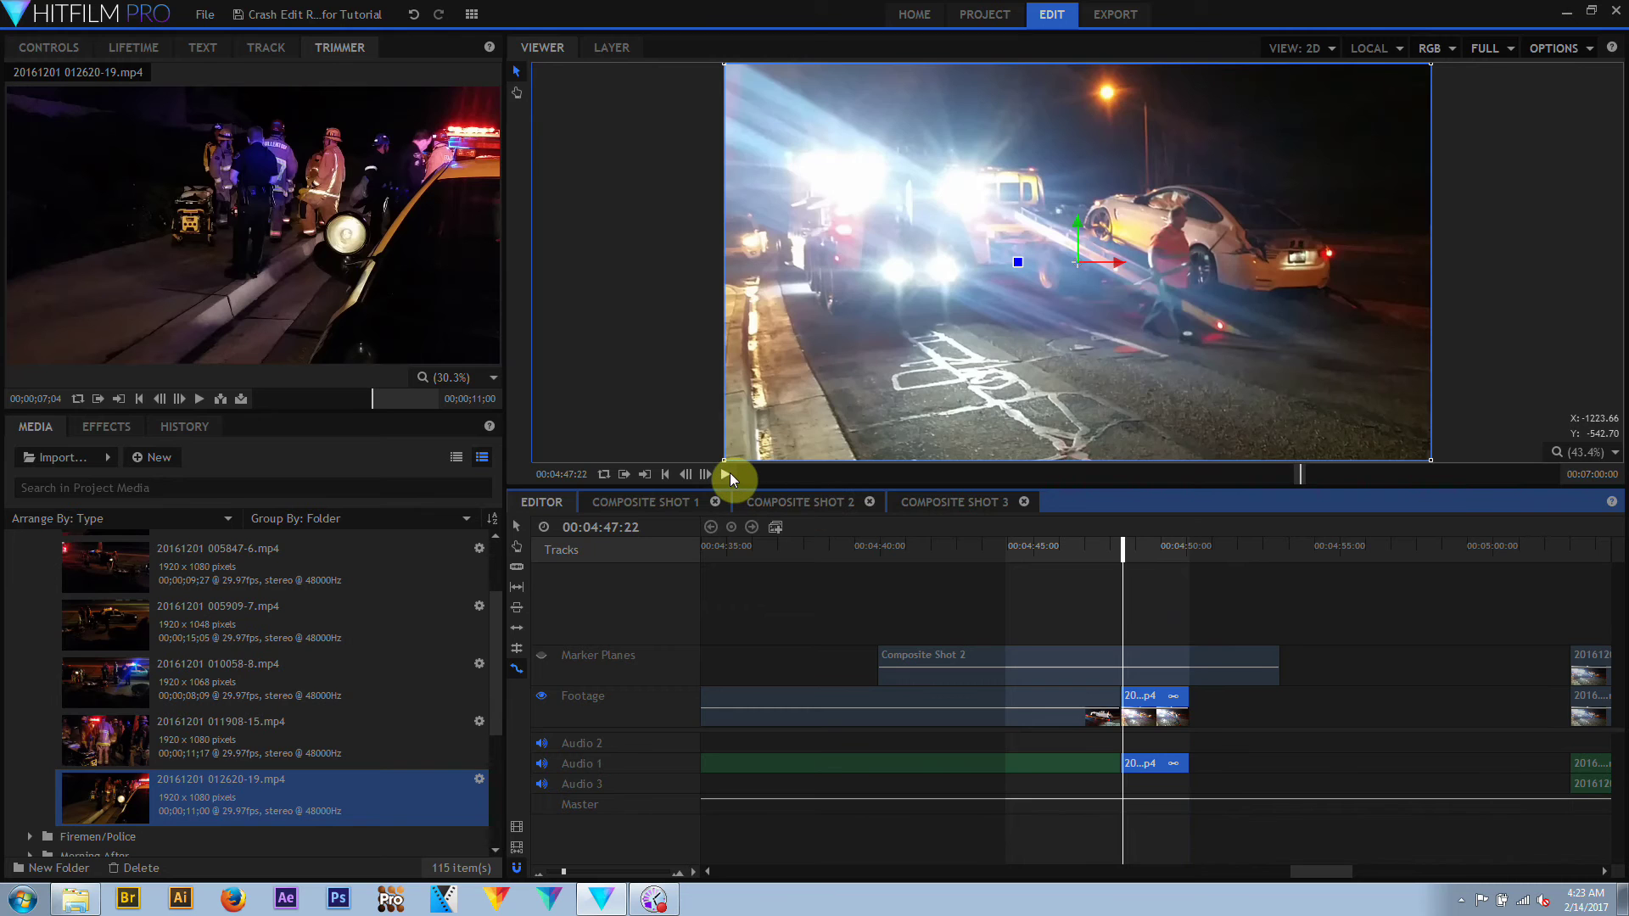
pyautogui.click(725, 475)
pyautogui.hotkey('ctrl', 'z')
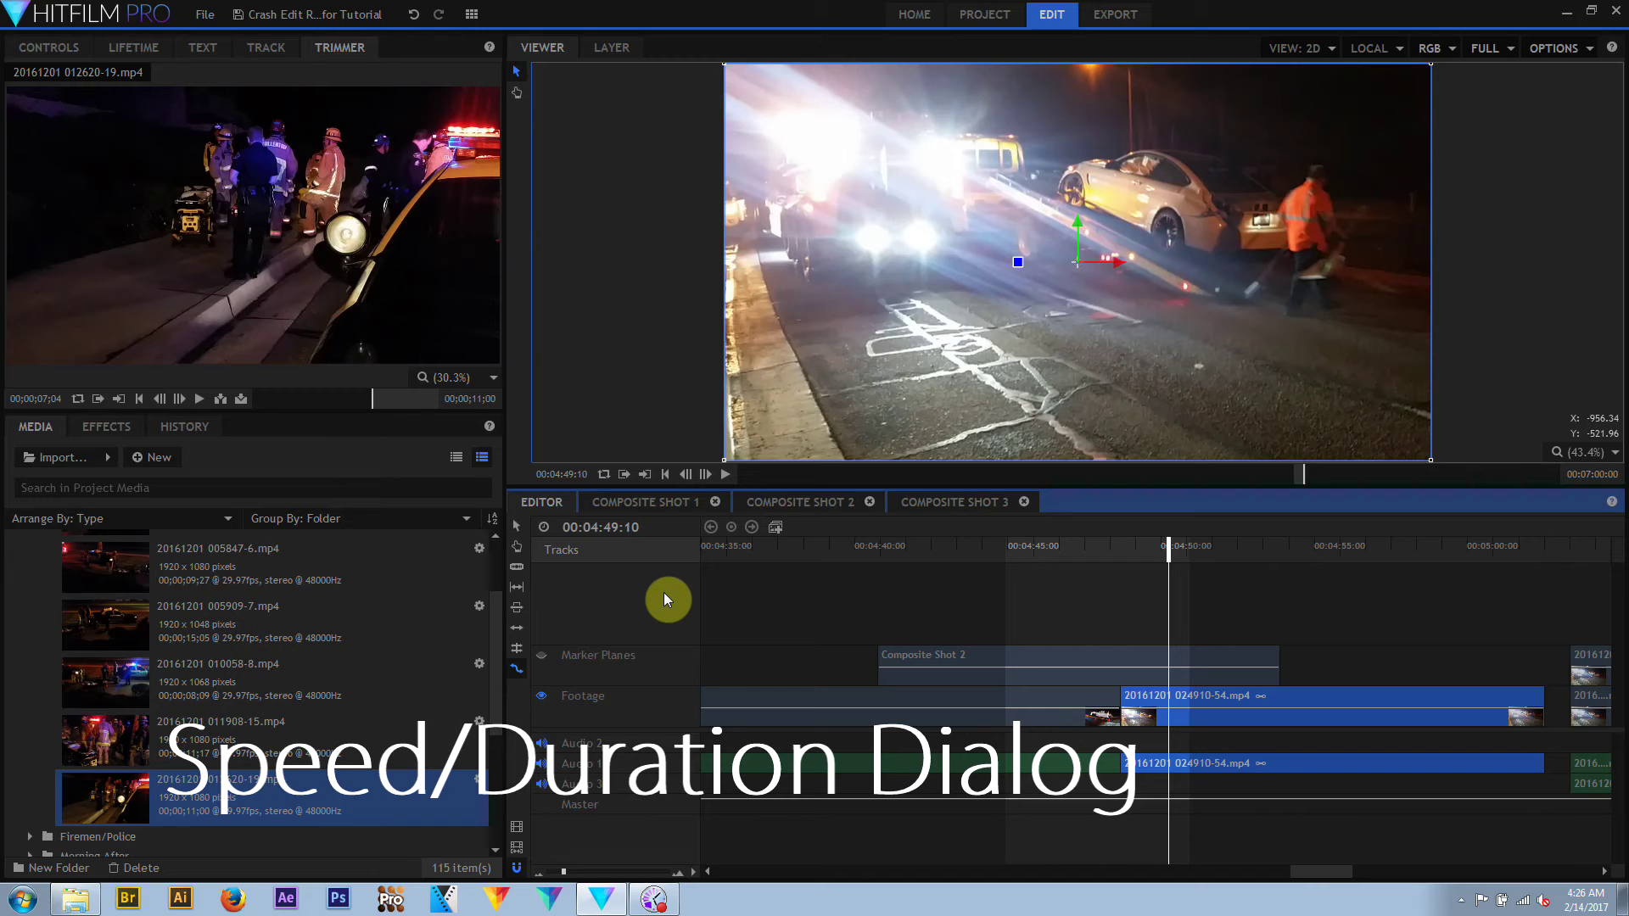
pyautogui.click(515, 530)
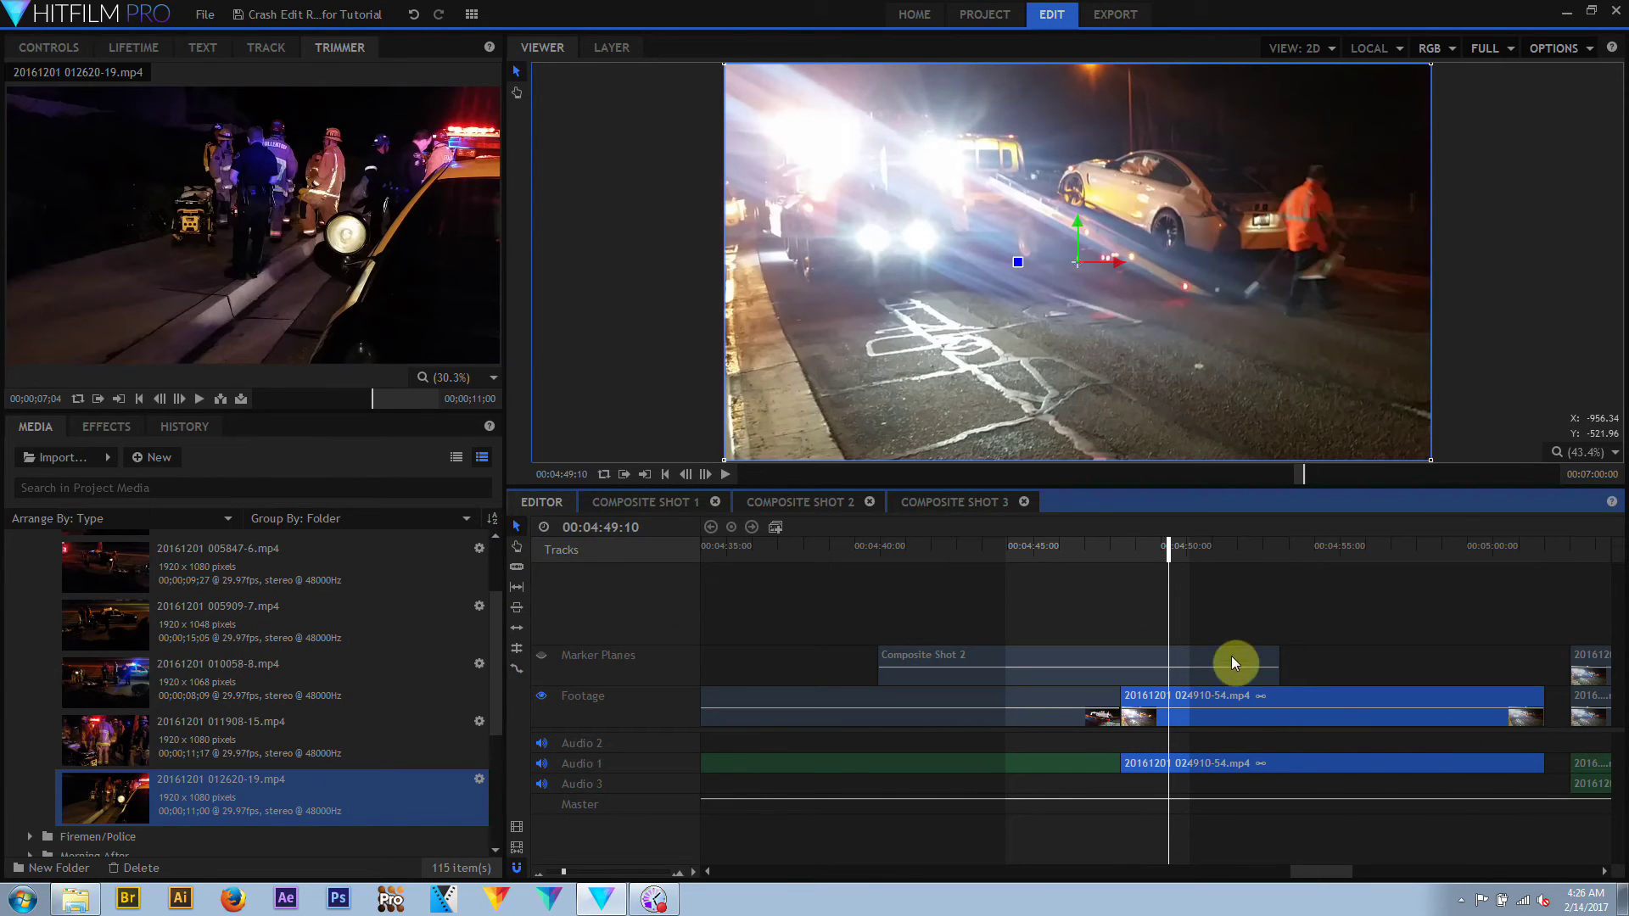
pyautogui.rightClick(1233, 701)
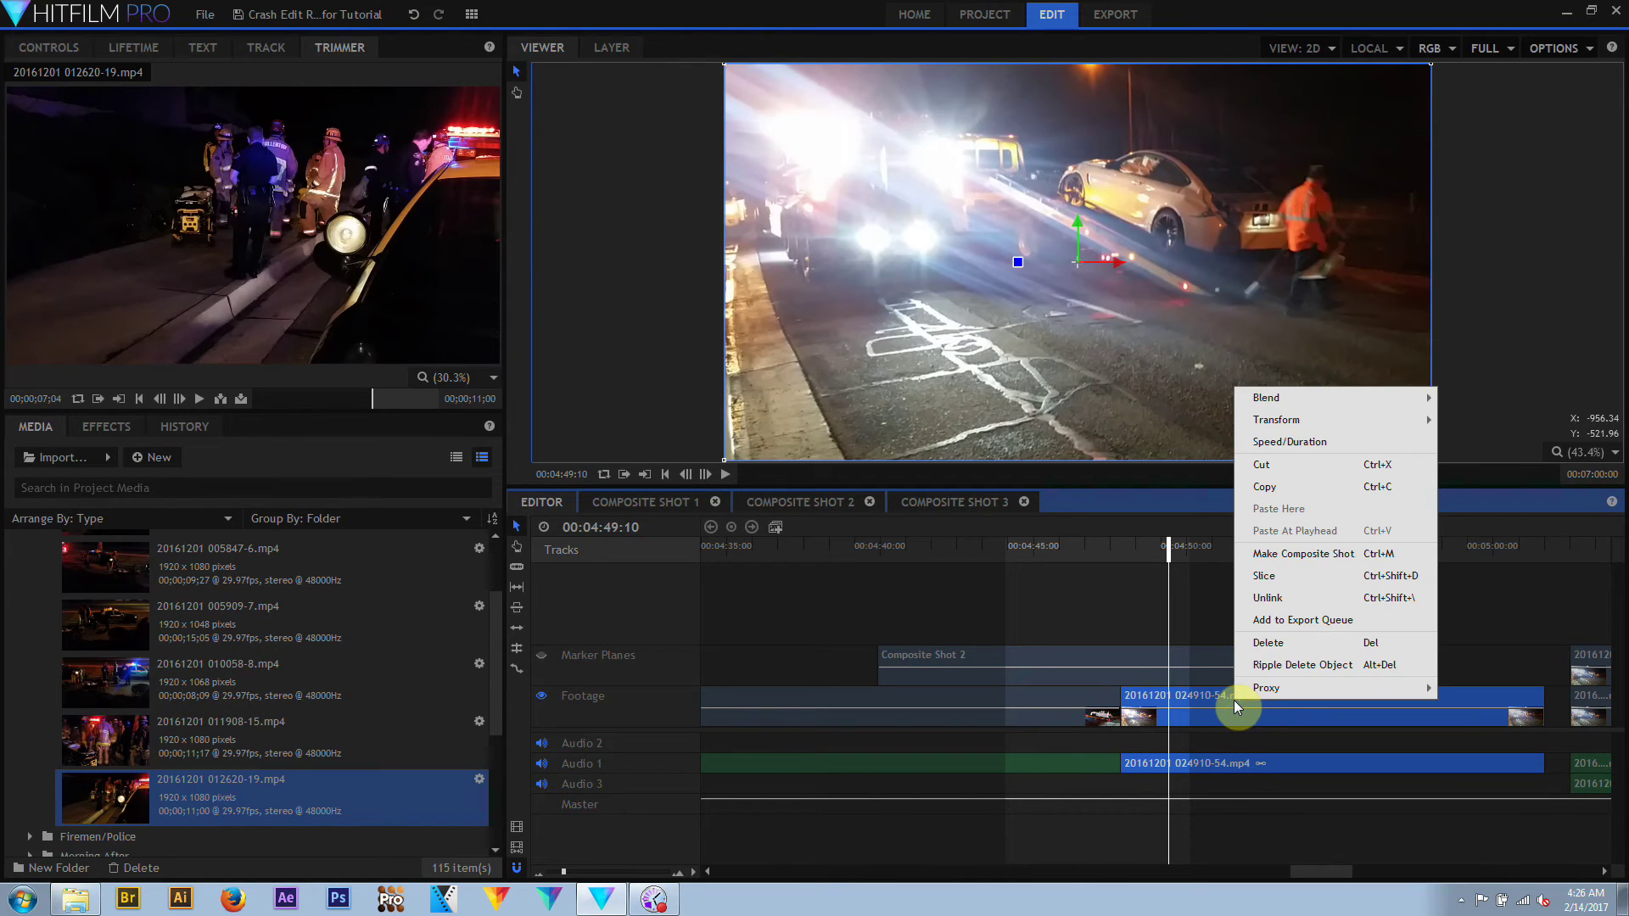
pyautogui.click(1282, 442)
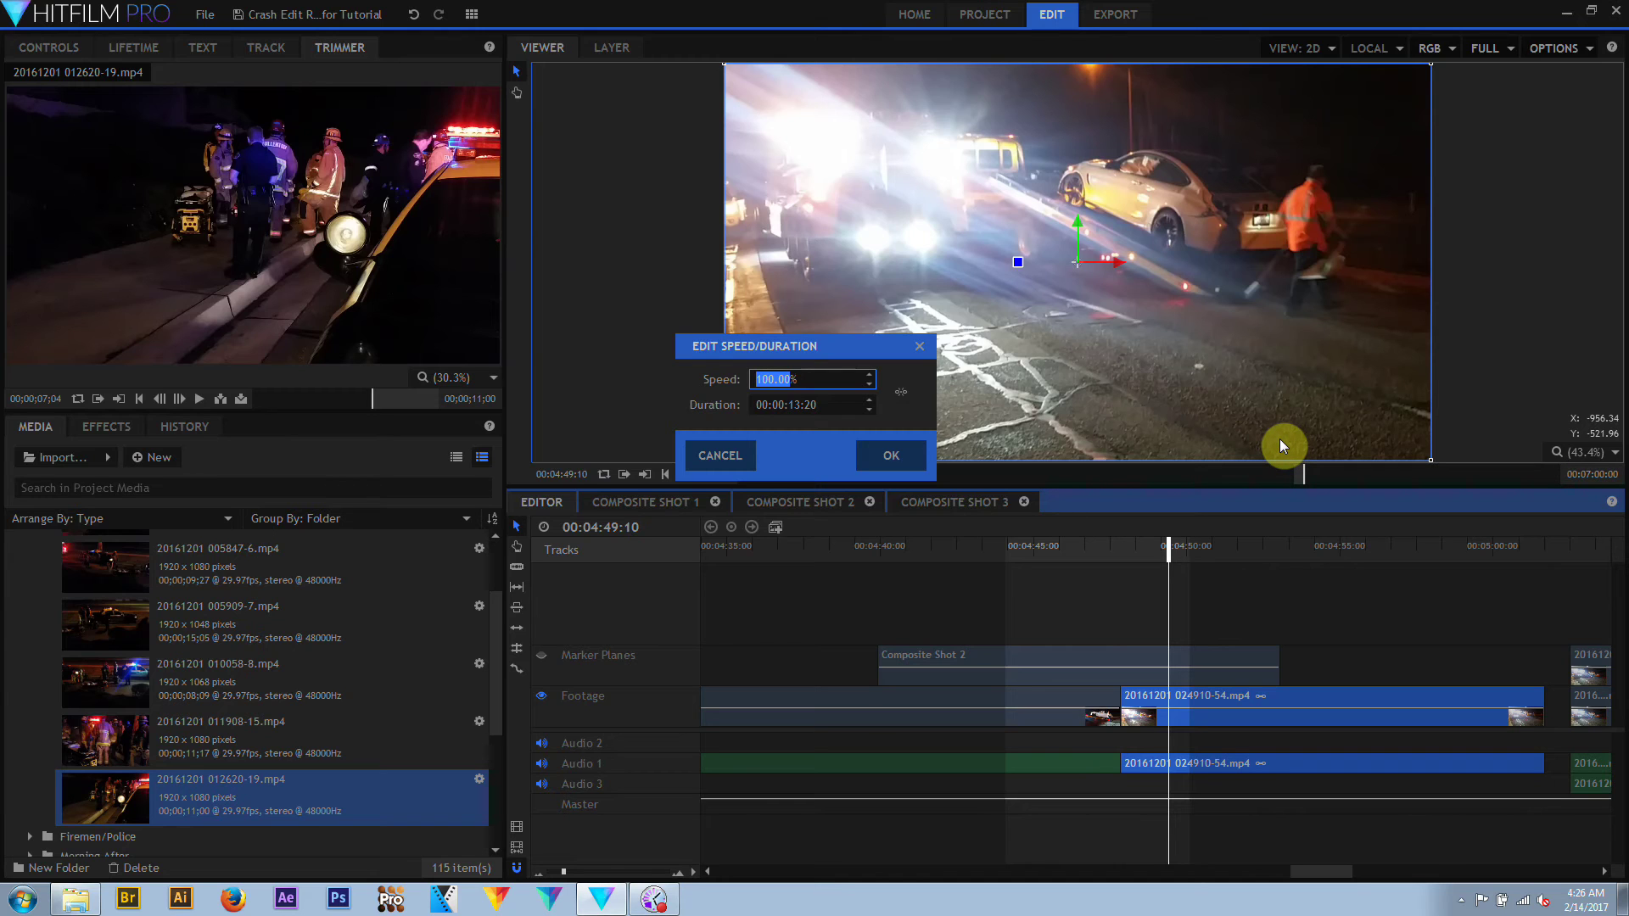
pyautogui.write('200')
pyautogui.press('Return')
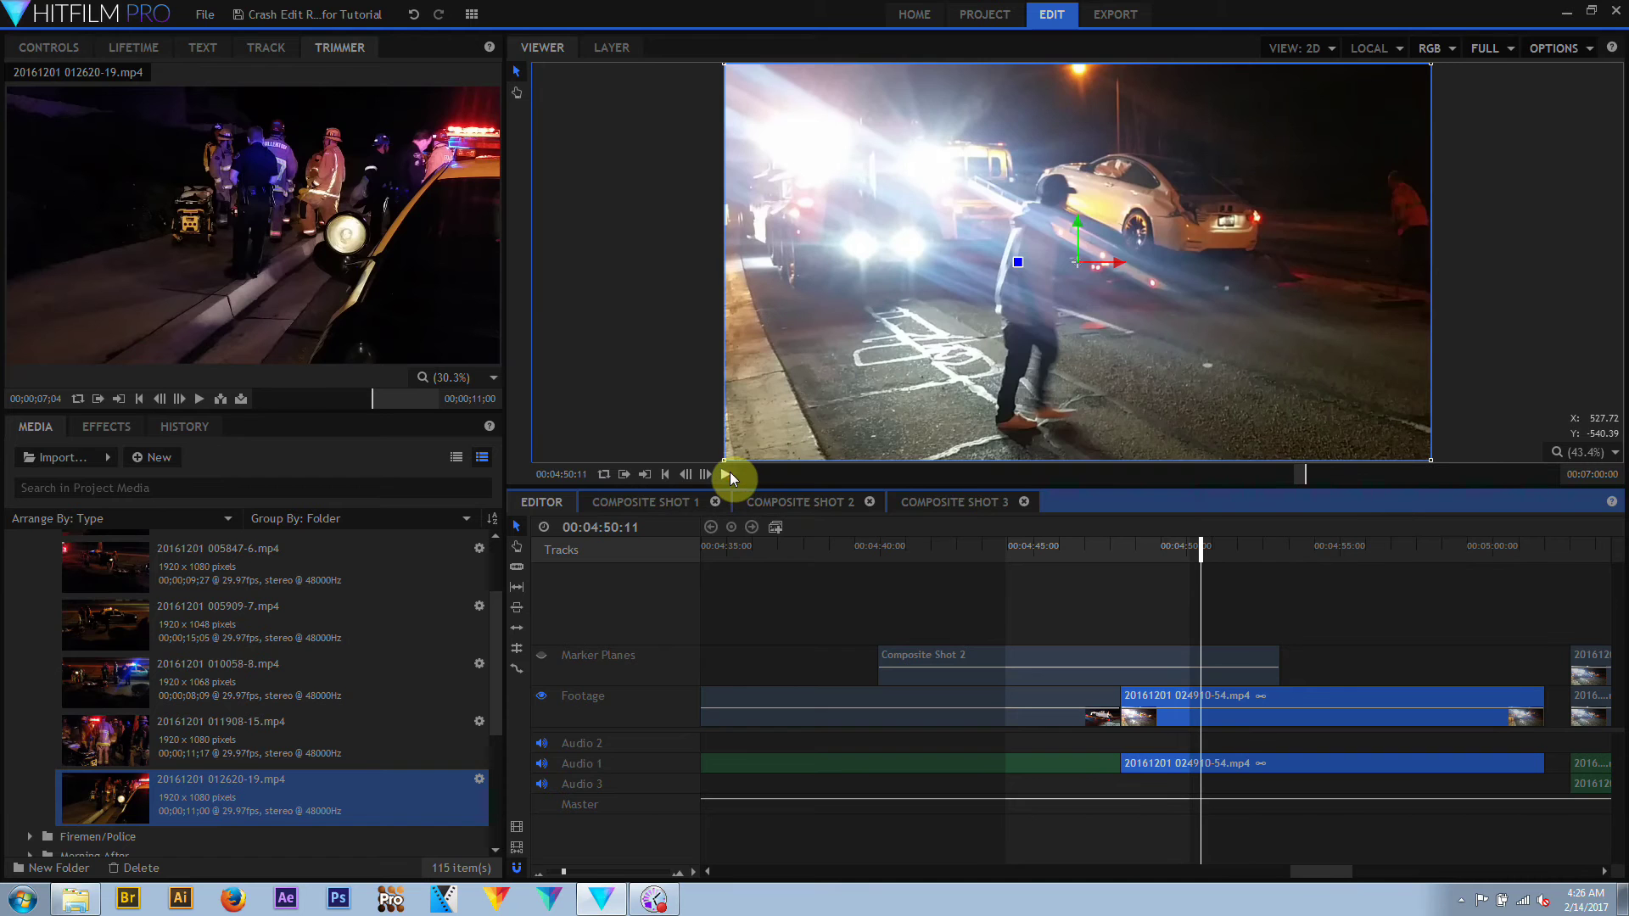
pyautogui.click(728, 474)
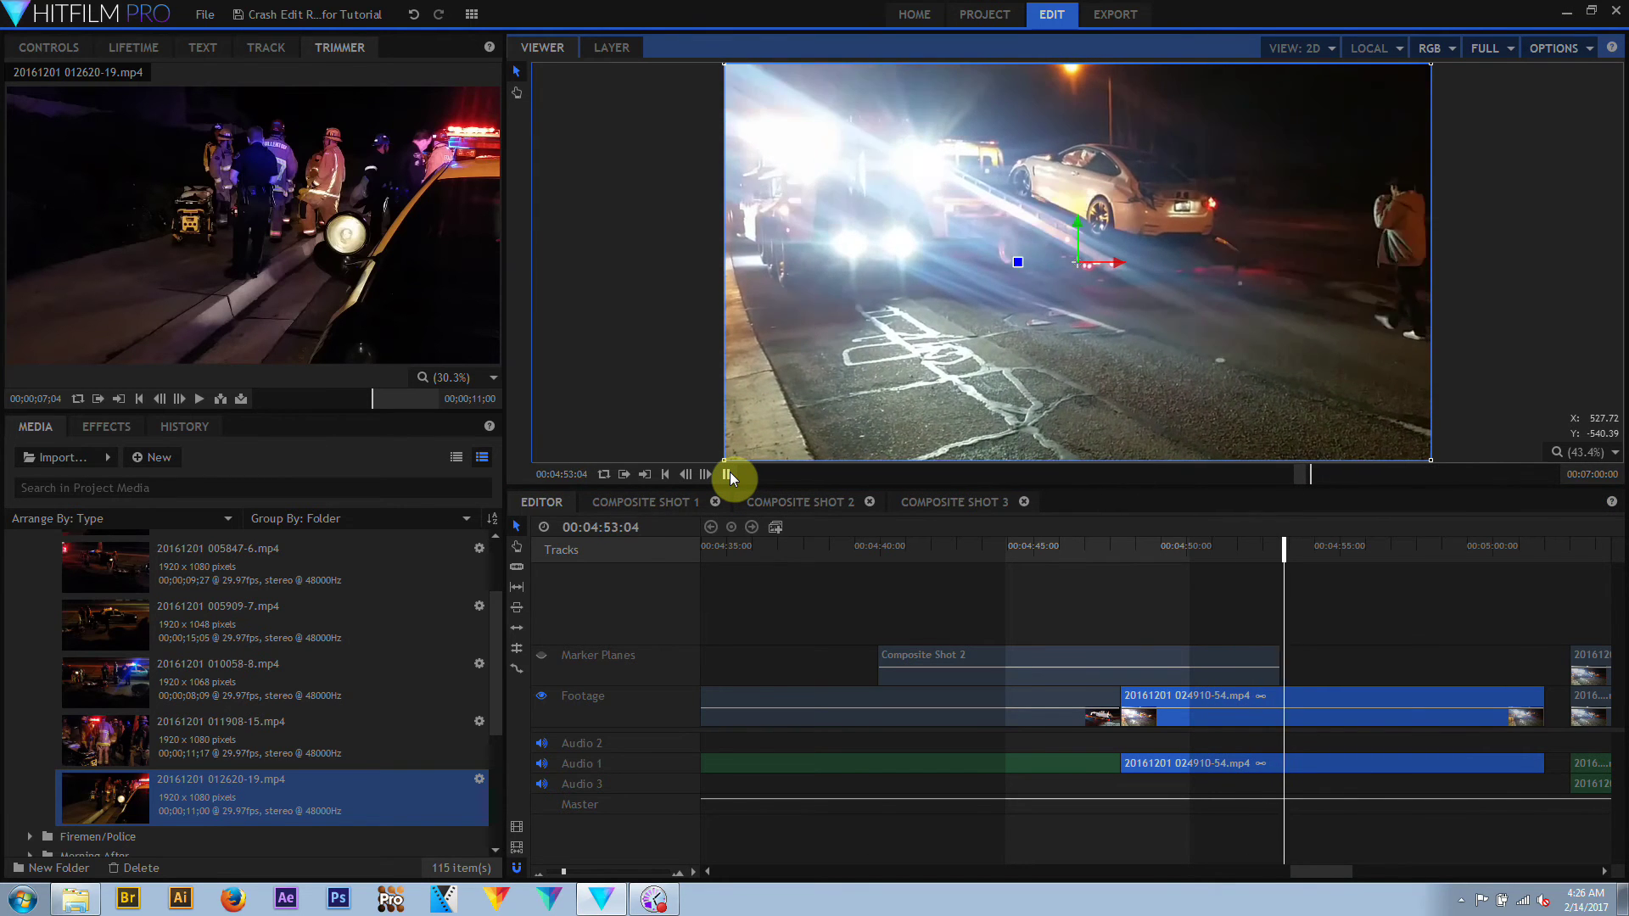
pyautogui.click(728, 474)
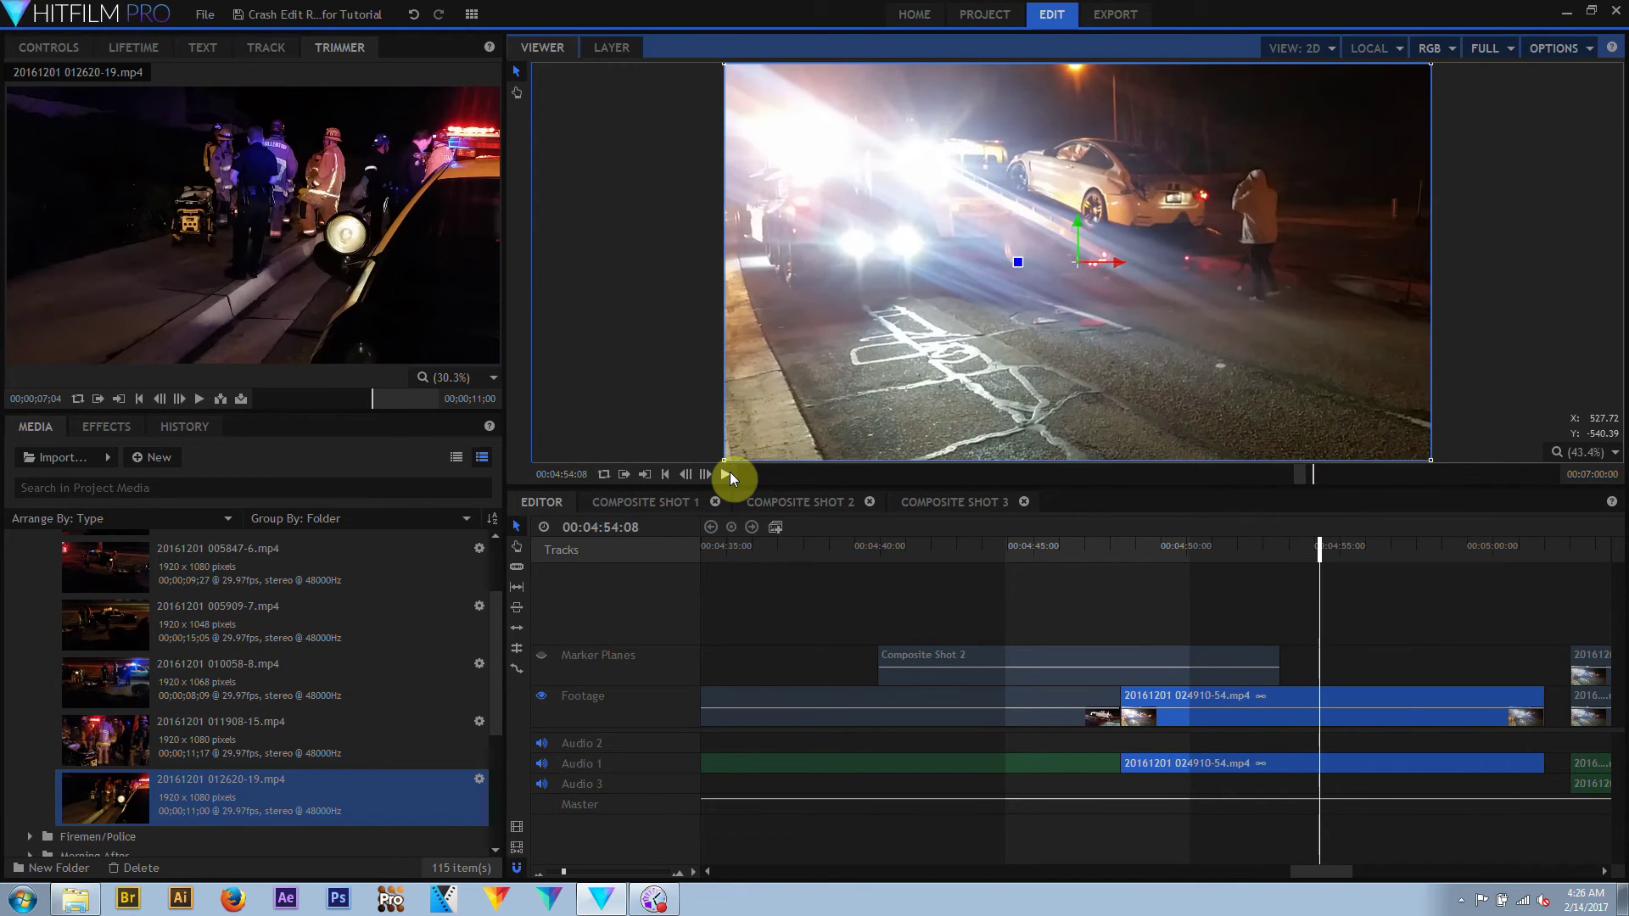
pyautogui.rightClick(1178, 703)
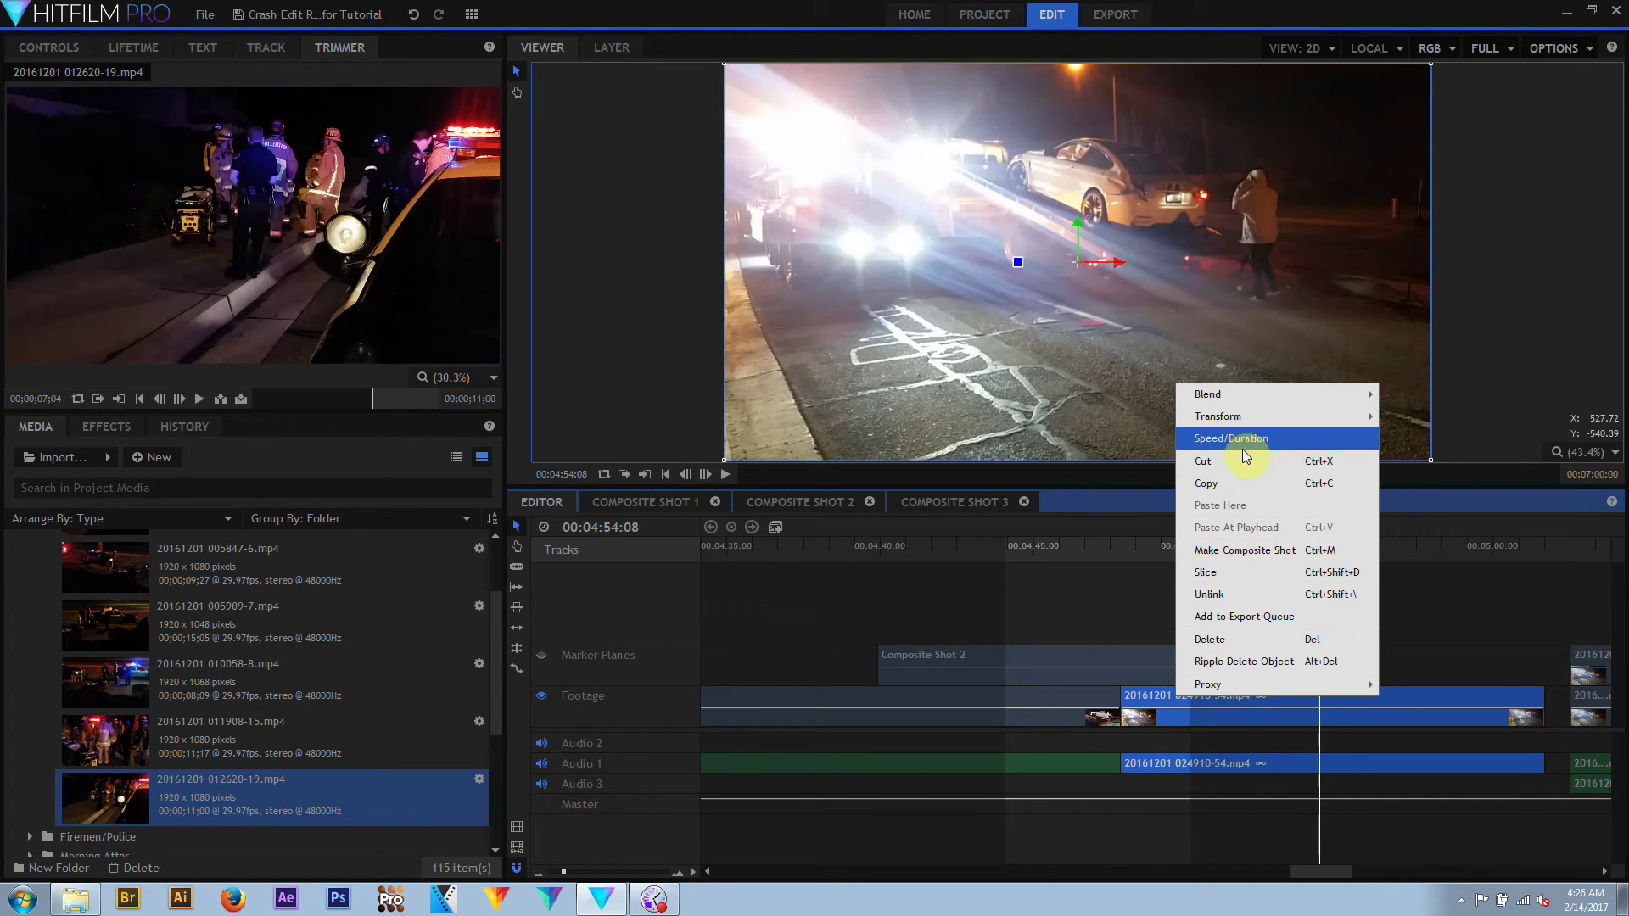
pyautogui.click(1245, 456)
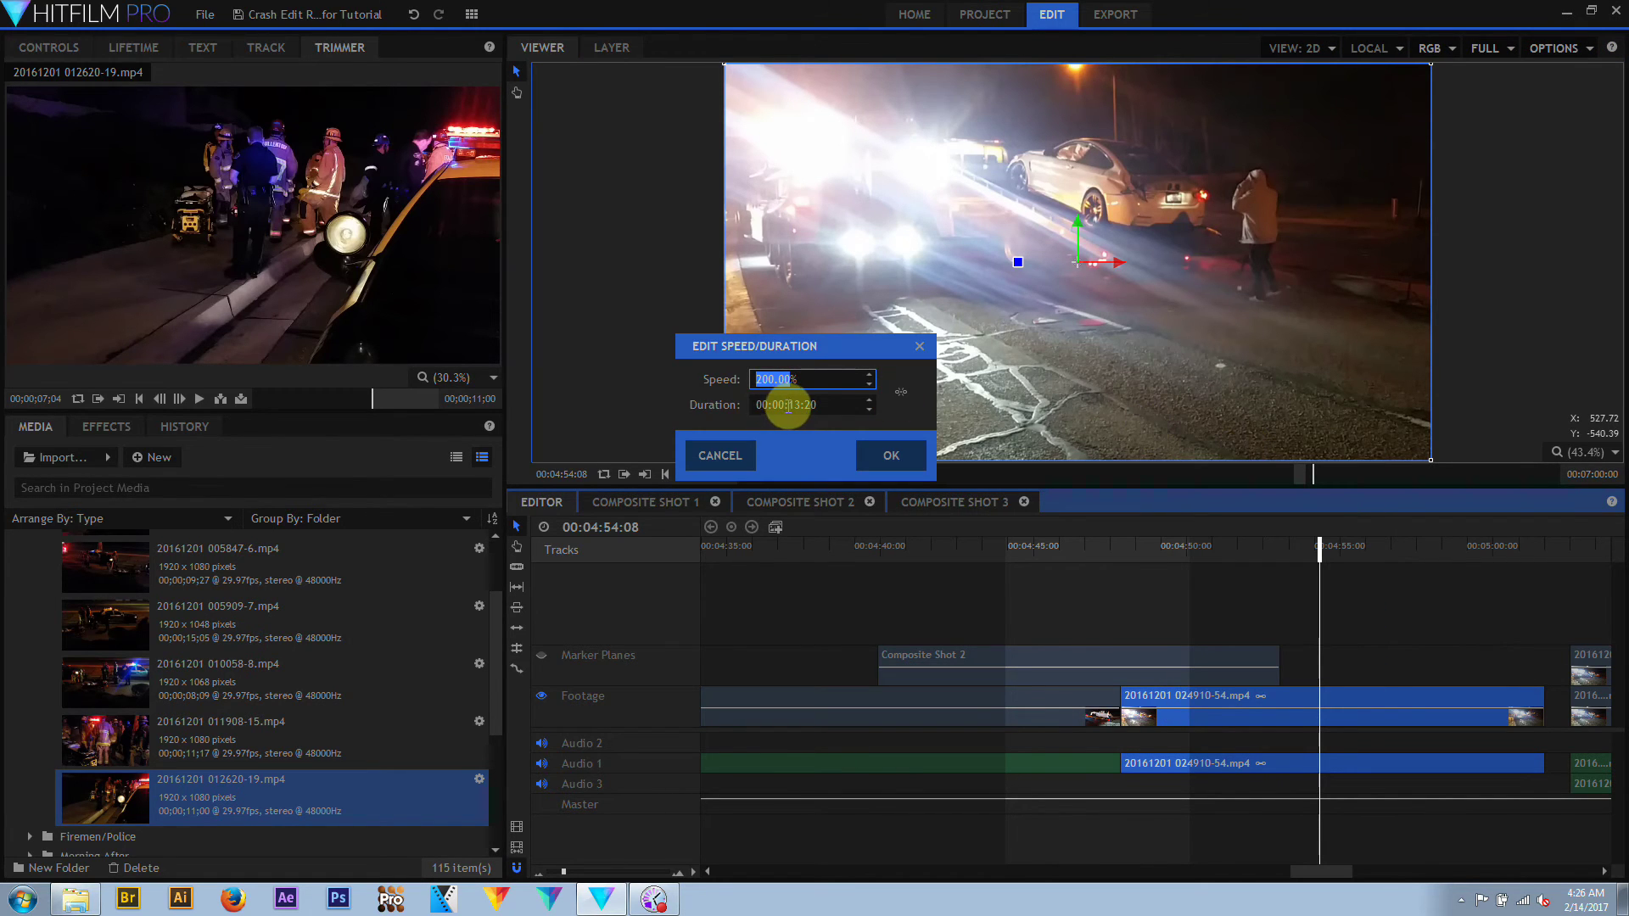
pyautogui.moveTo(788, 405); pyautogui.dragTo(910, 407)
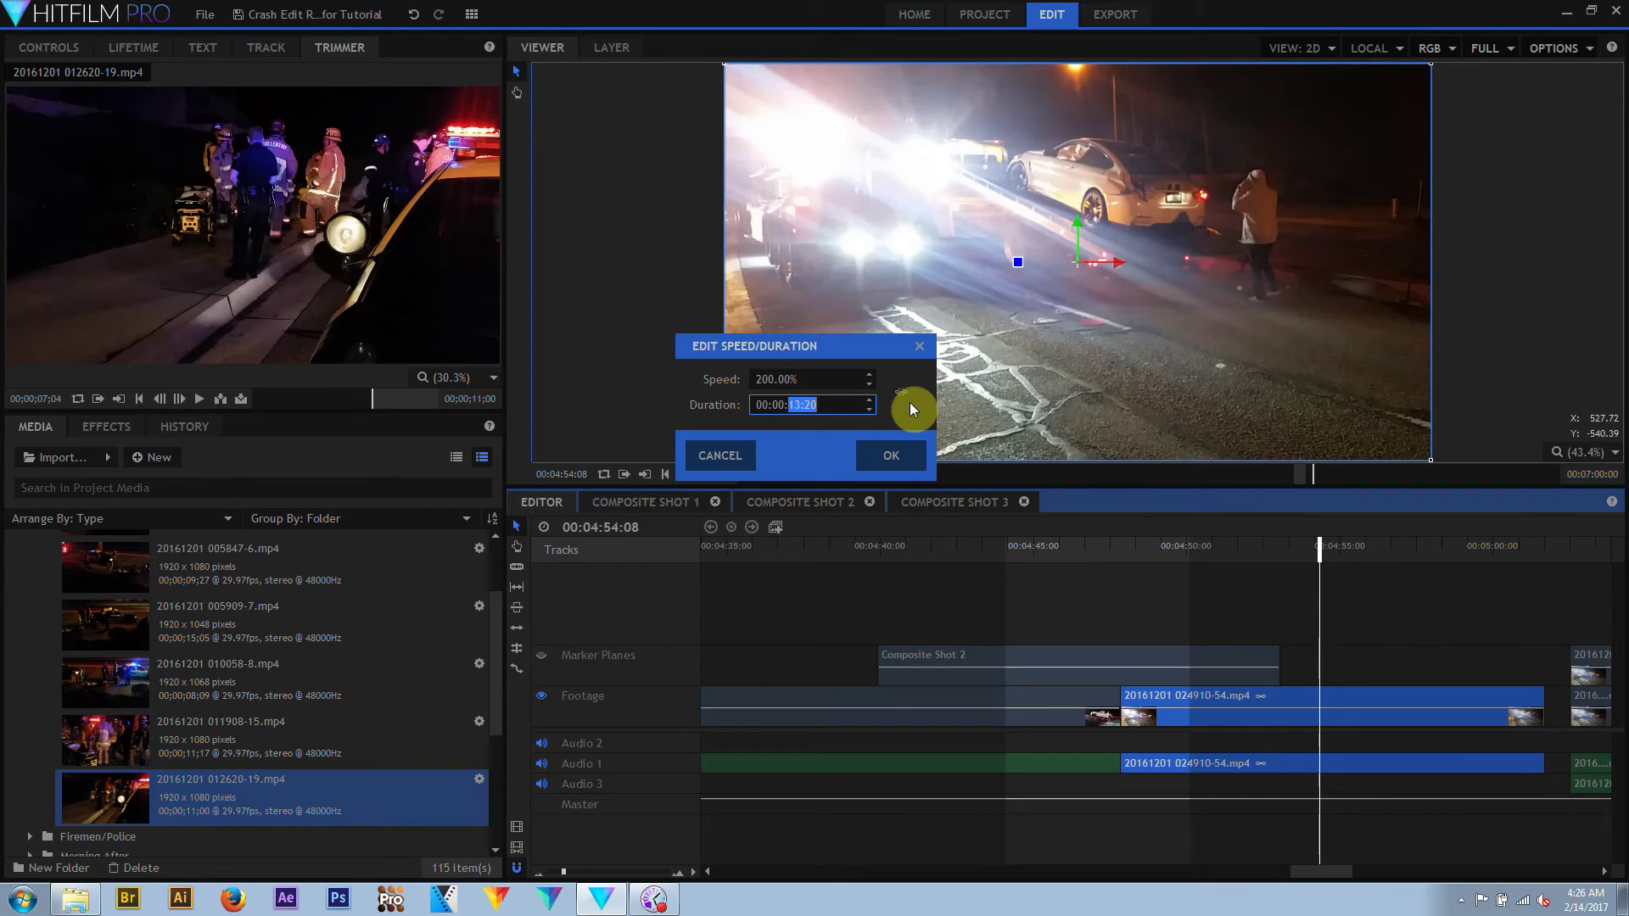
pyautogui.write('5:00')
pyautogui.press('Return')
pyautogui.click(1113, 555)
pyautogui.click(717, 475)
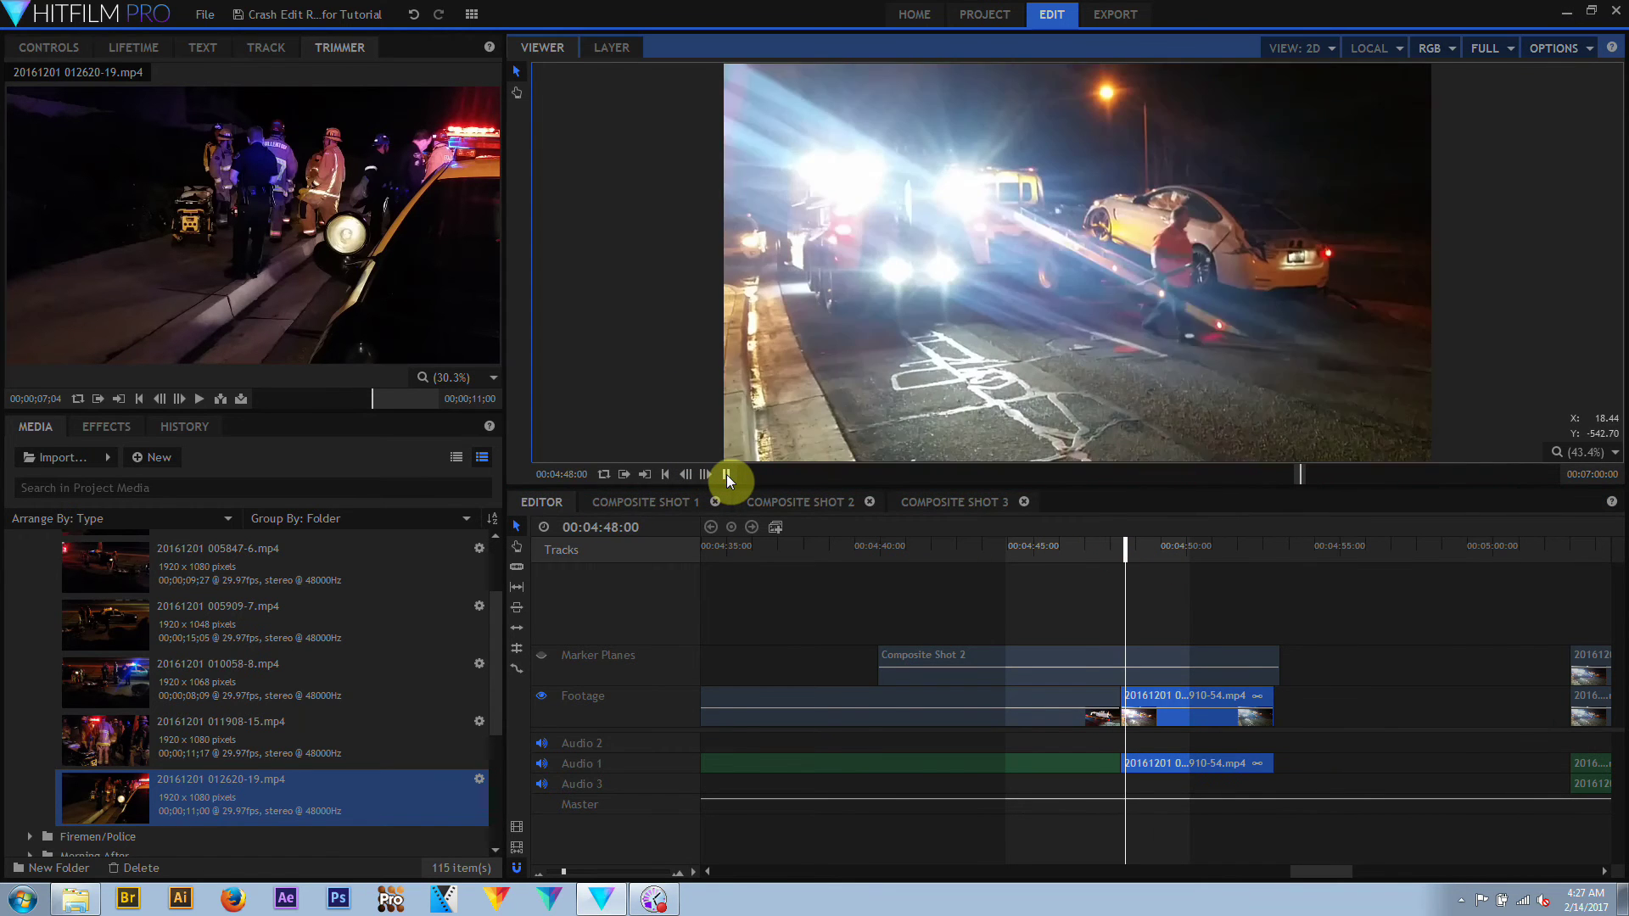
pyautogui.click(726, 475)
pyautogui.rightClick(1213, 690)
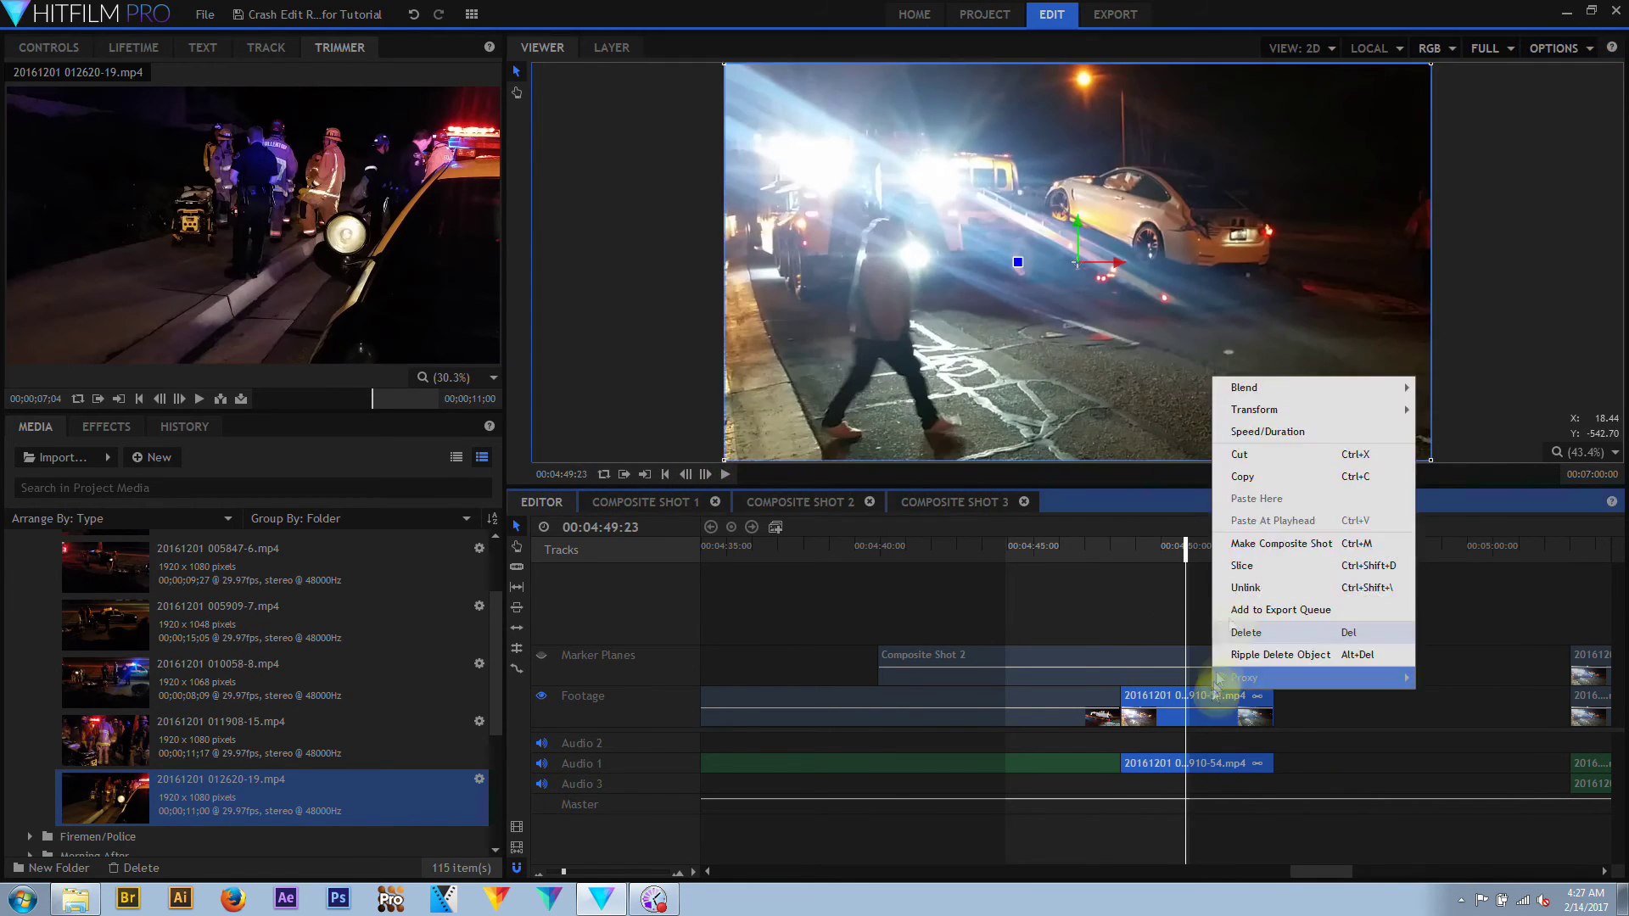
pyautogui.click(1240, 436)
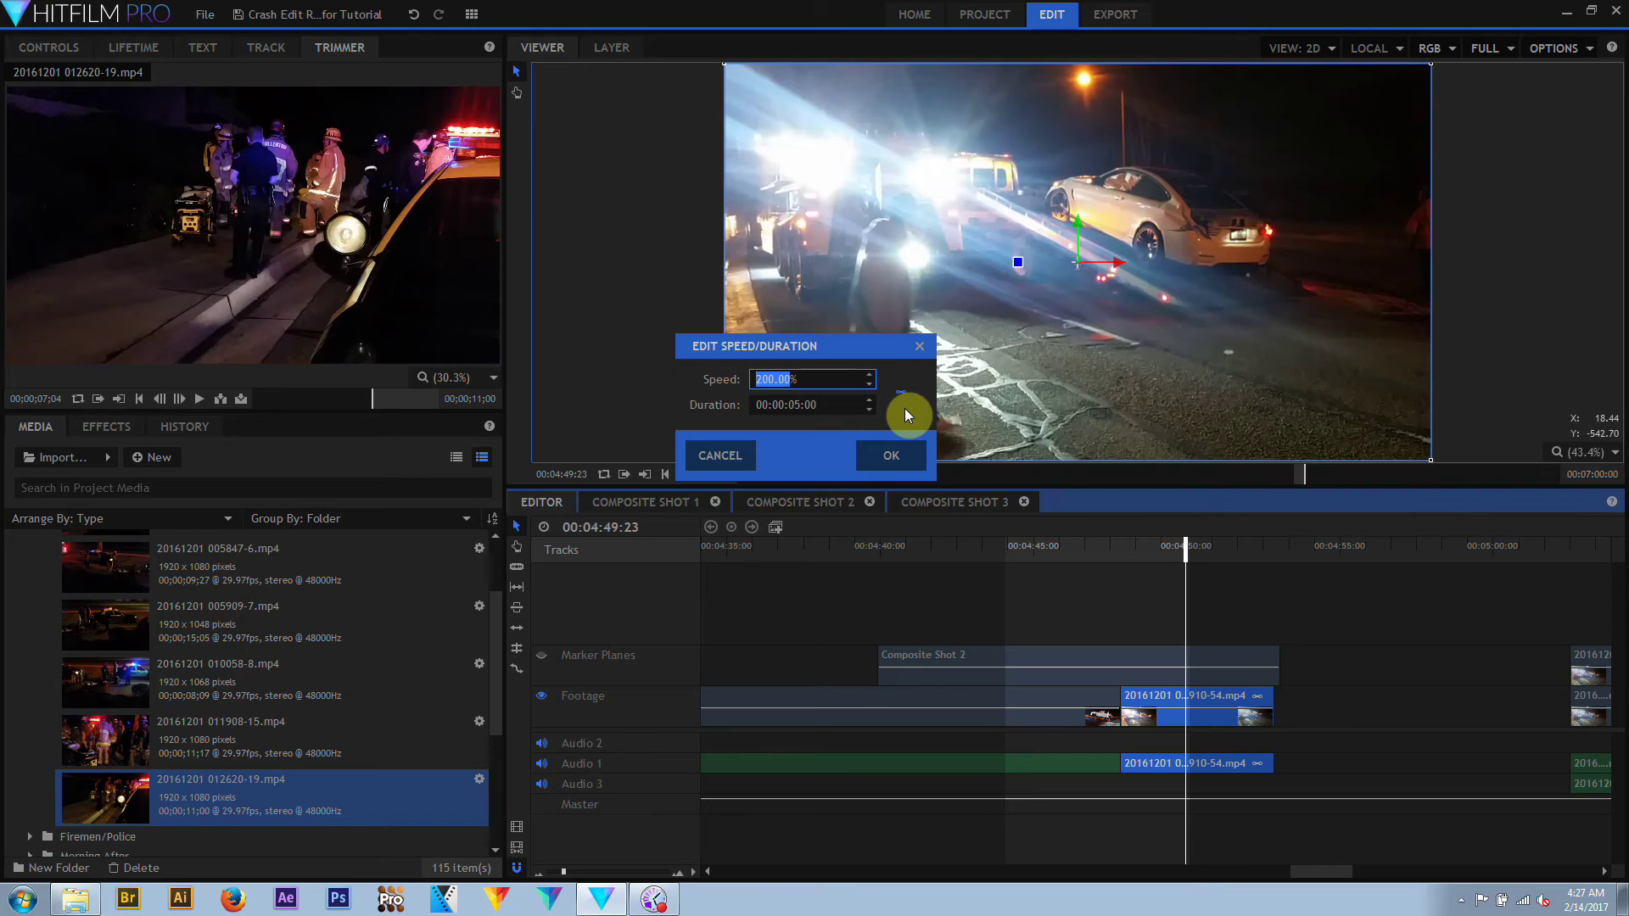
pyautogui.write('100')
pyautogui.click(889, 455)
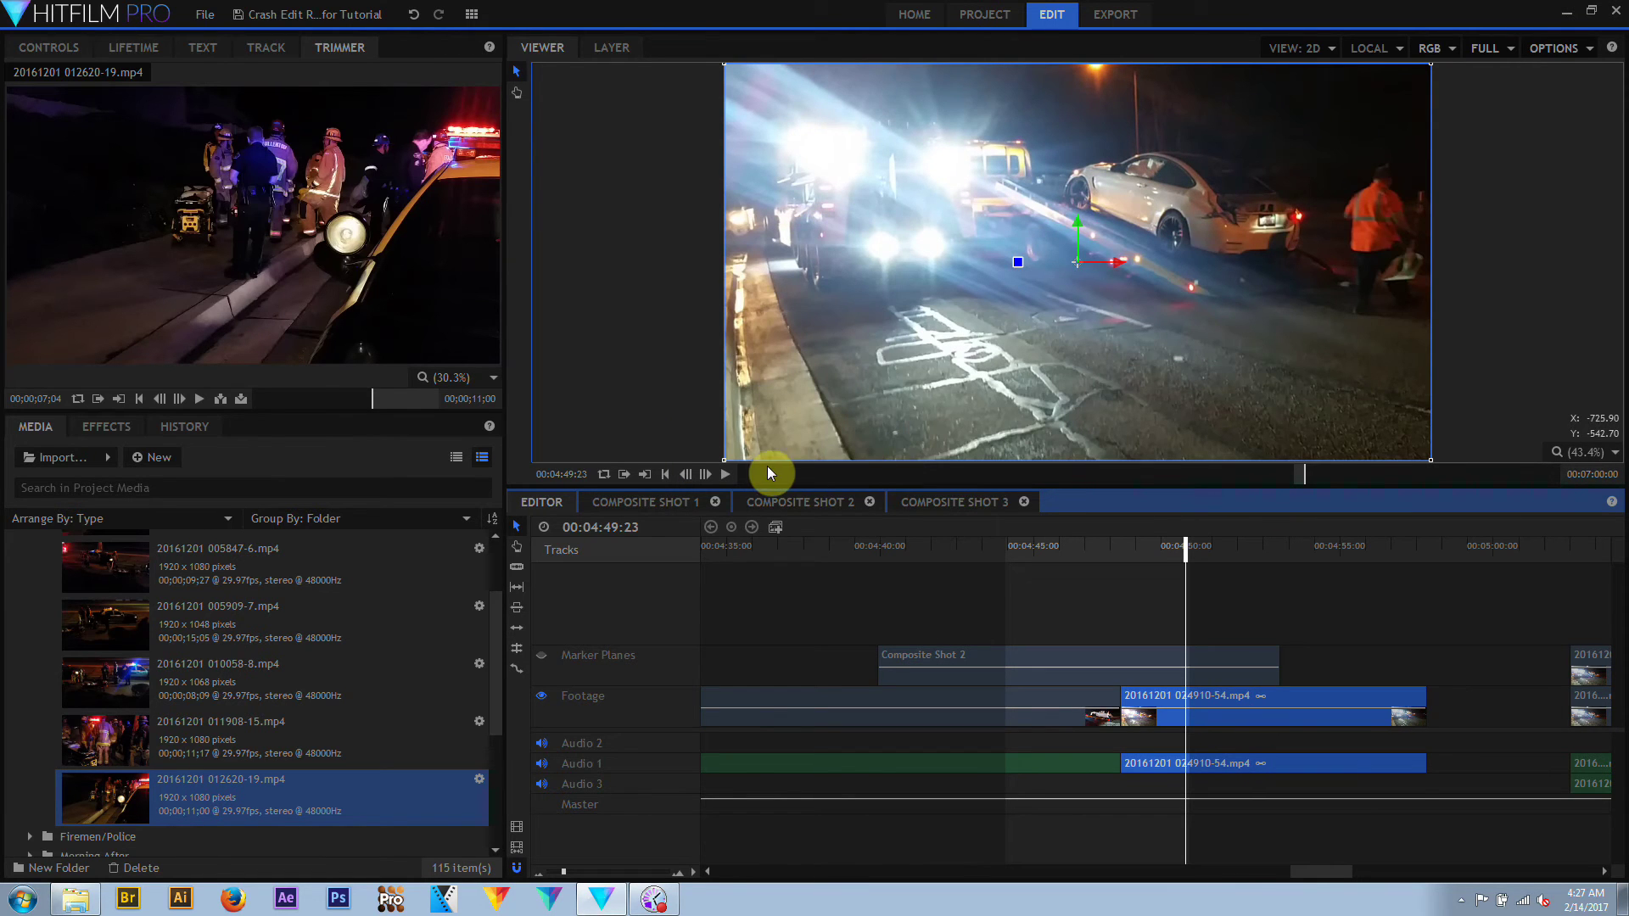
pyautogui.click(727, 472)
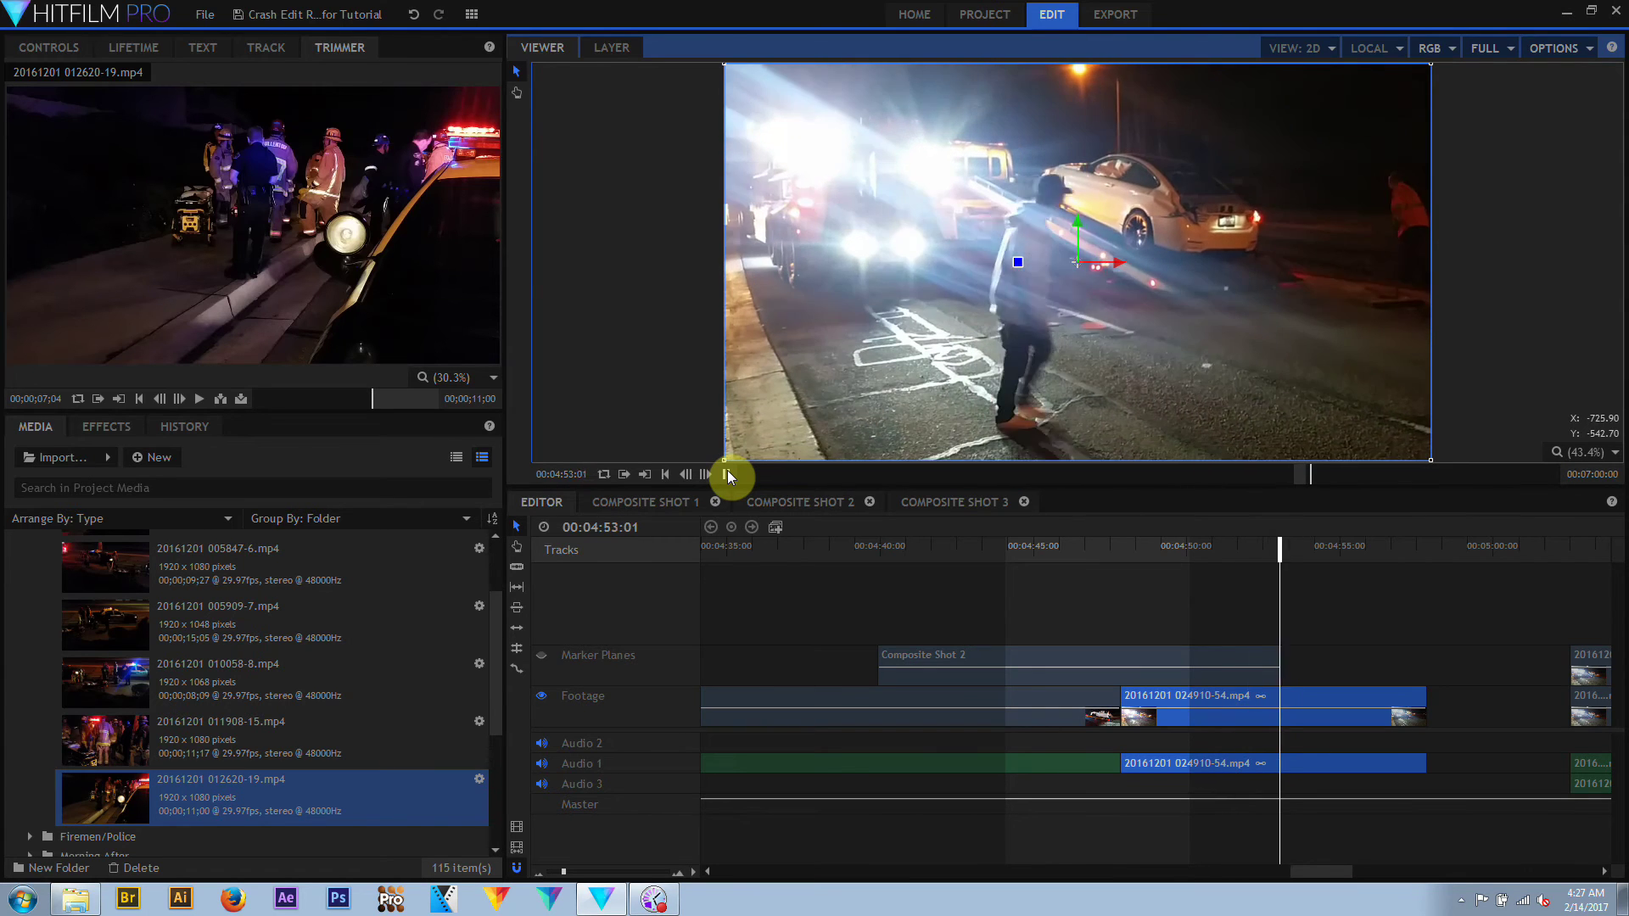
pyautogui.click(726, 474)
pyautogui.click(847, 658)
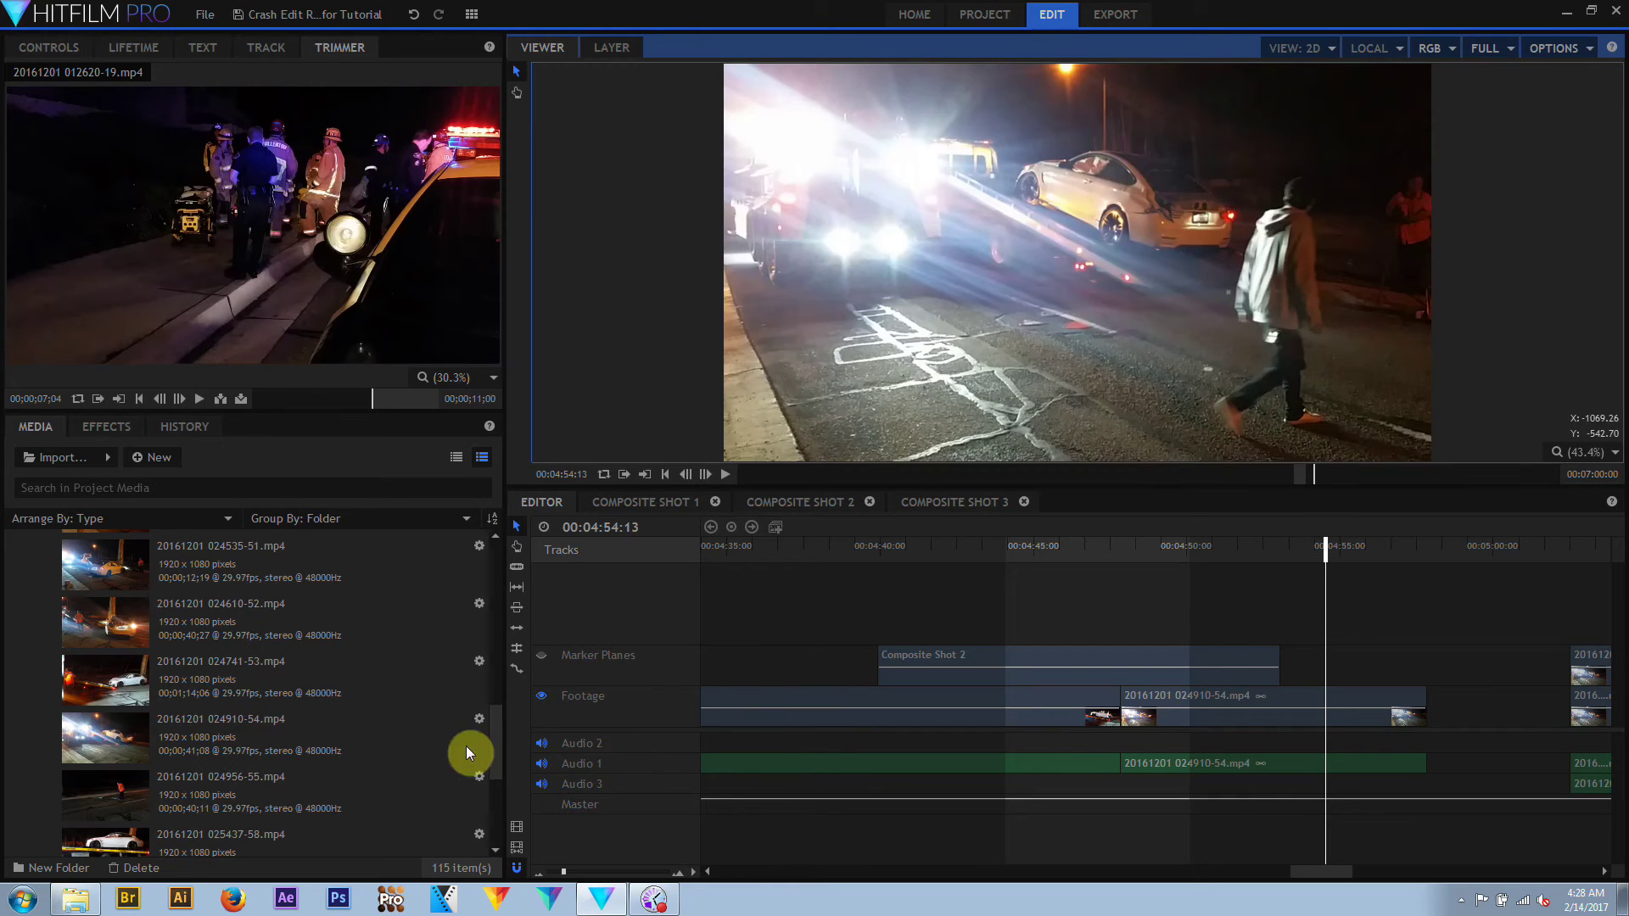
pyautogui.click(376, 743)
pyautogui.rightClick(377, 743)
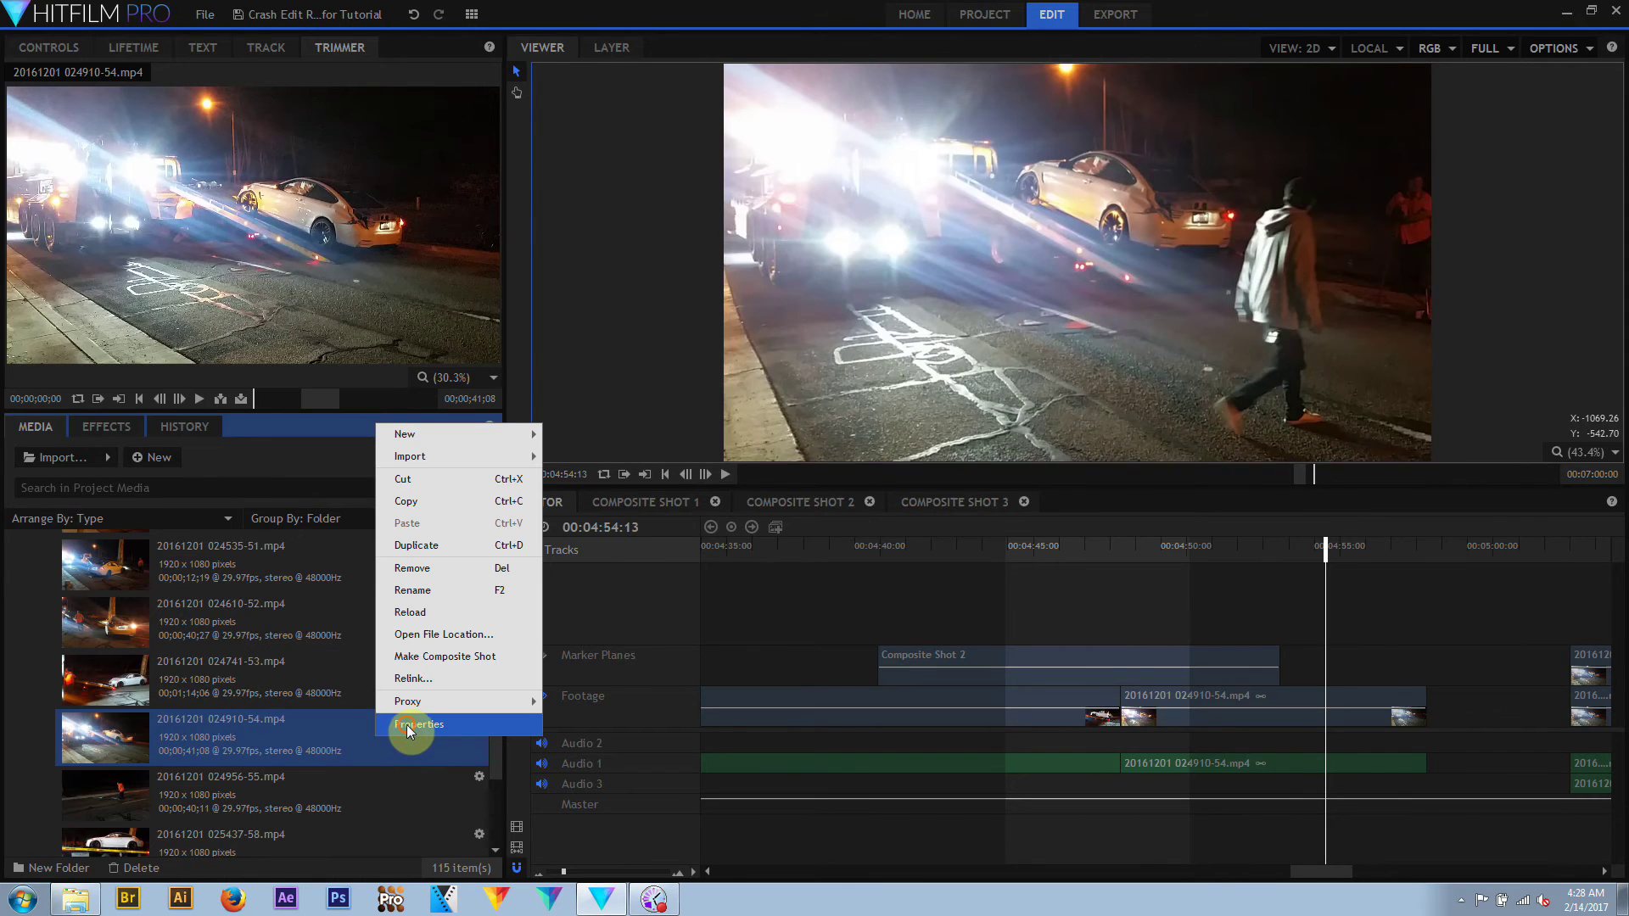
pyautogui.click(406, 725)
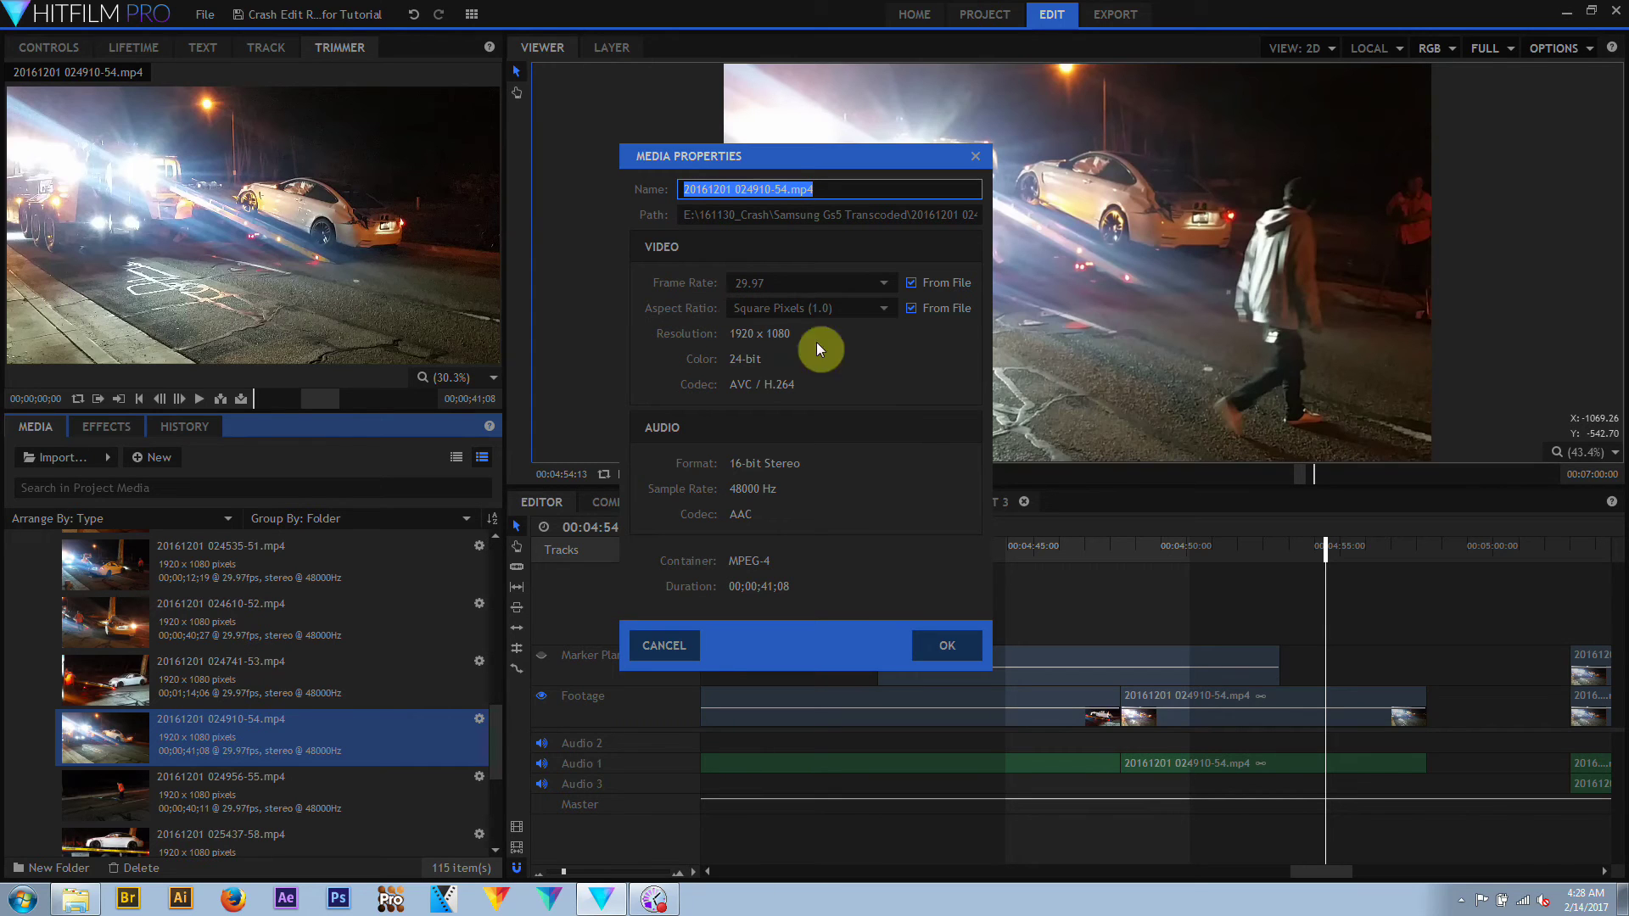
pyautogui.click(913, 282)
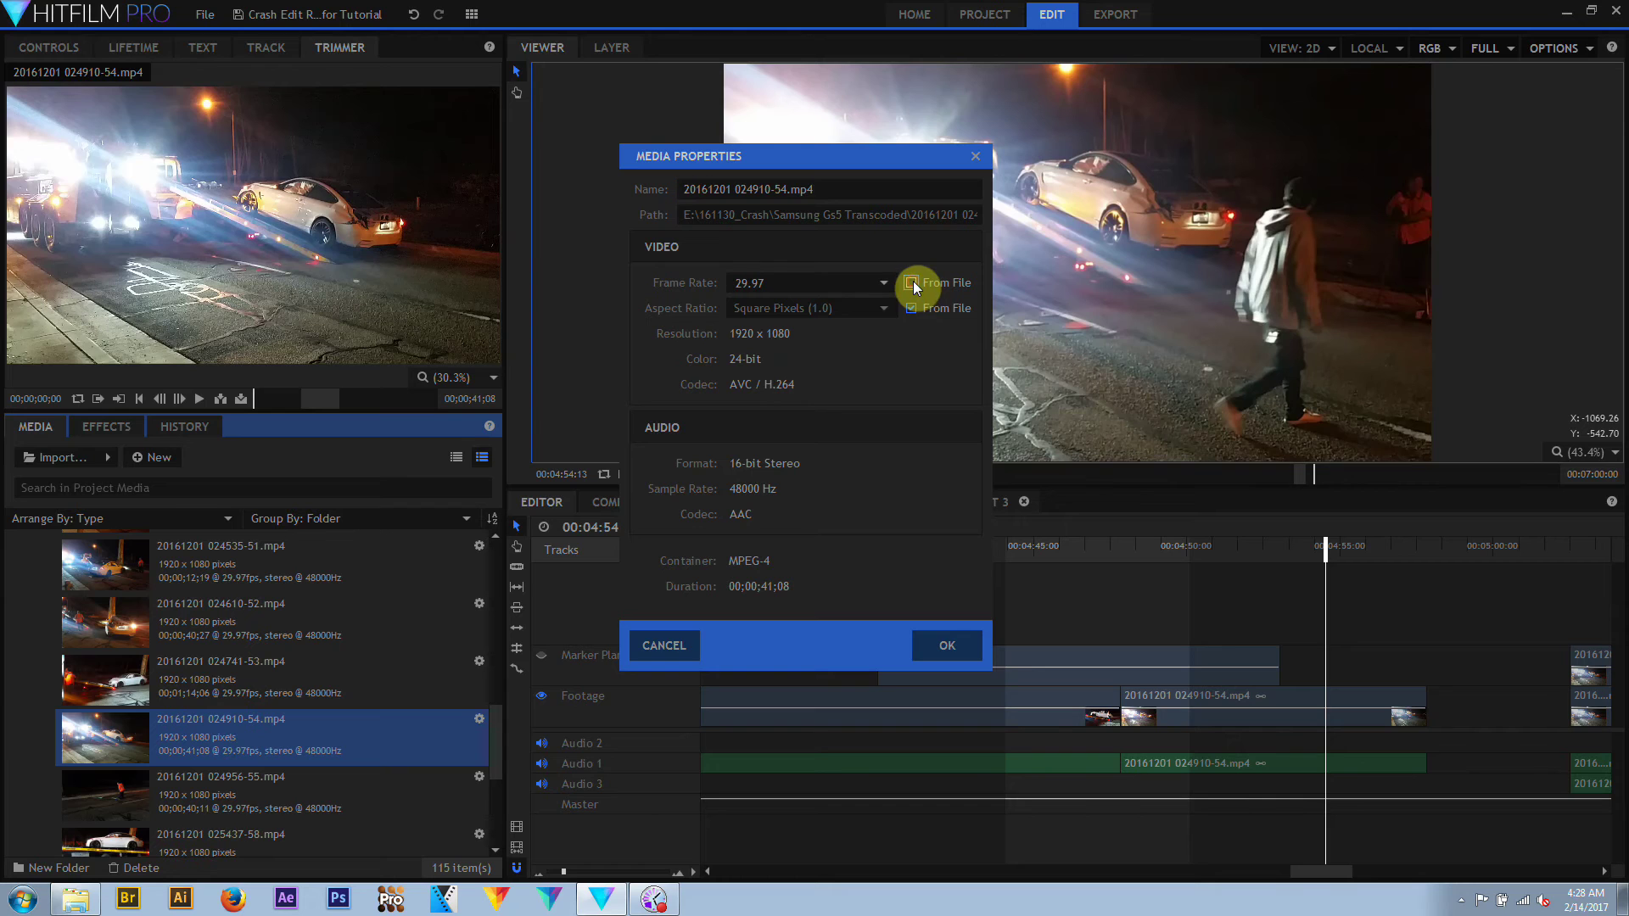
pyautogui.click(889, 285)
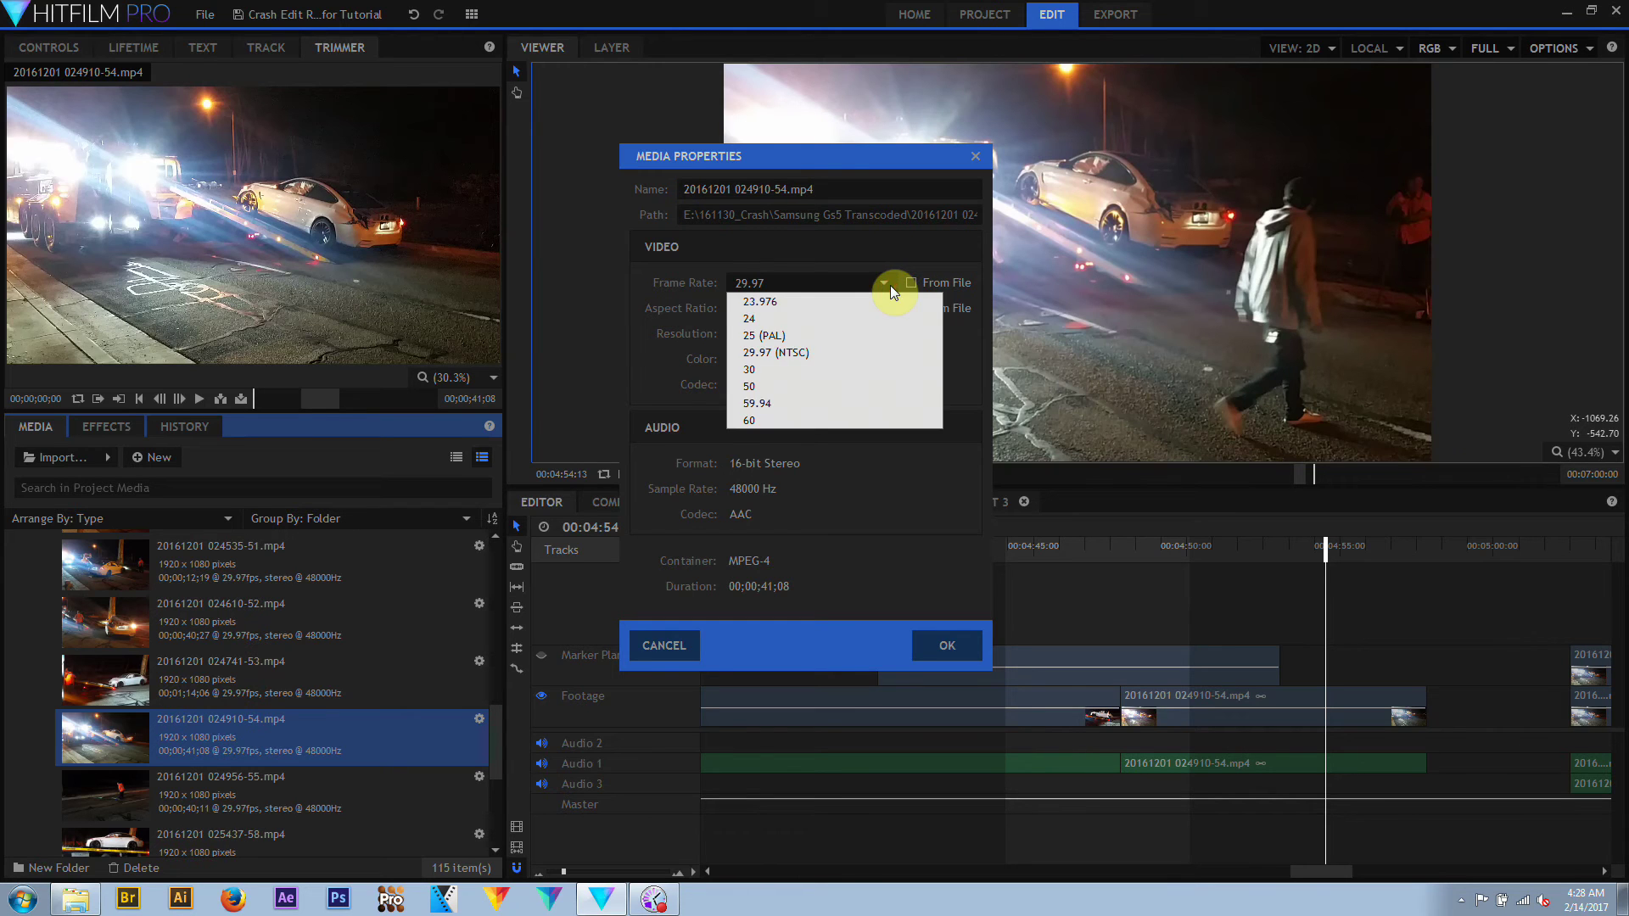
pyautogui.click(791, 414)
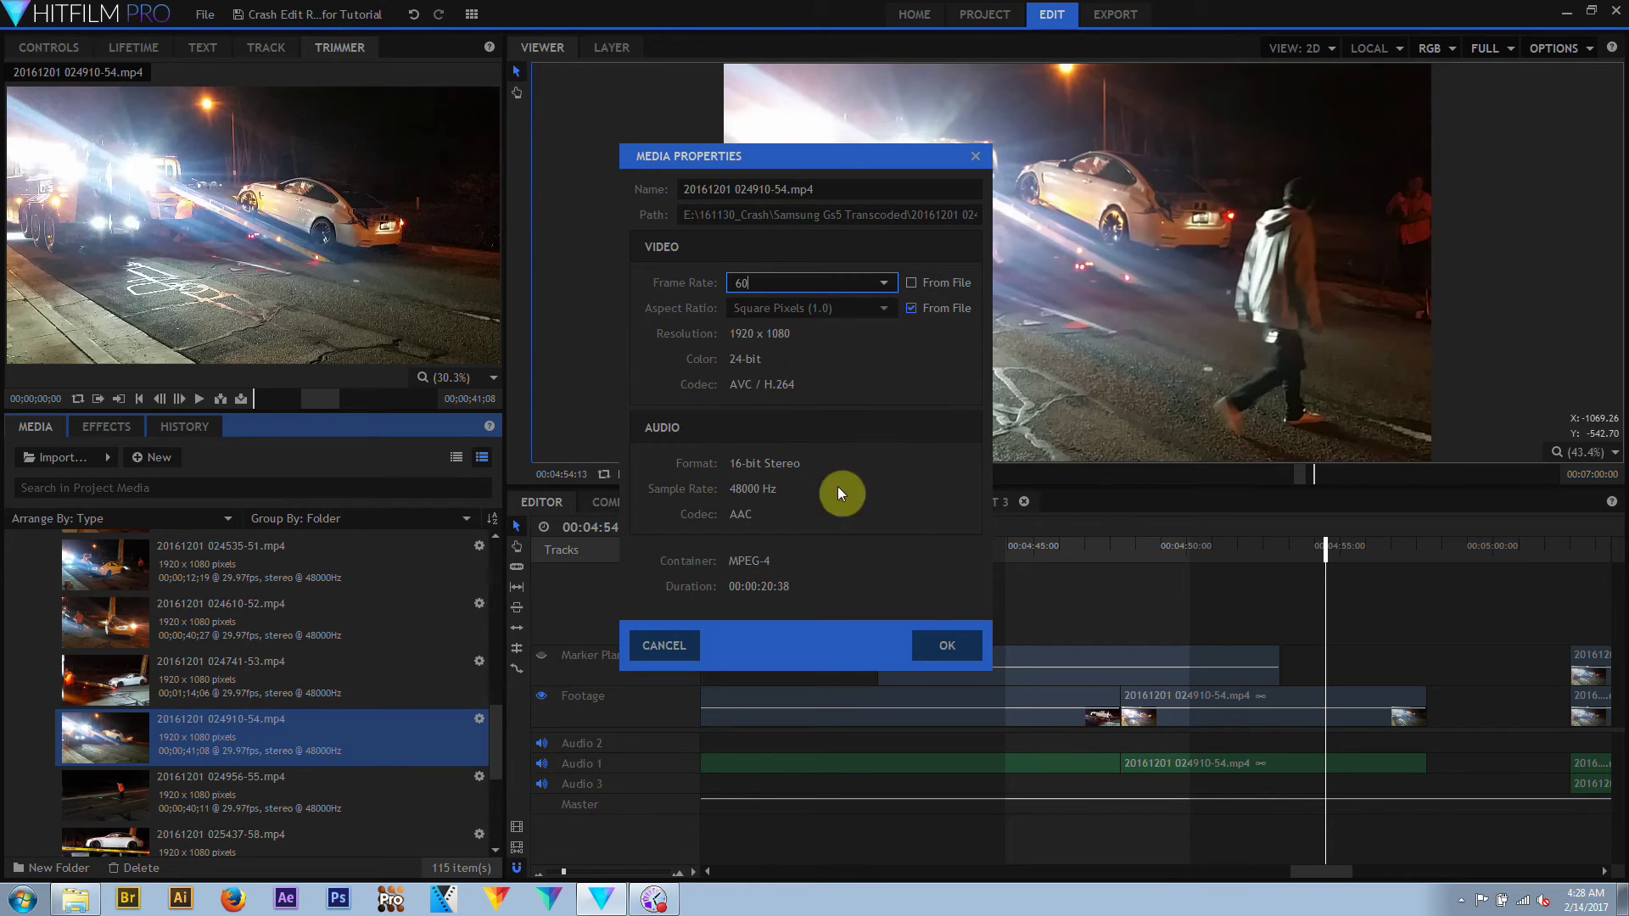
pyautogui.click(950, 648)
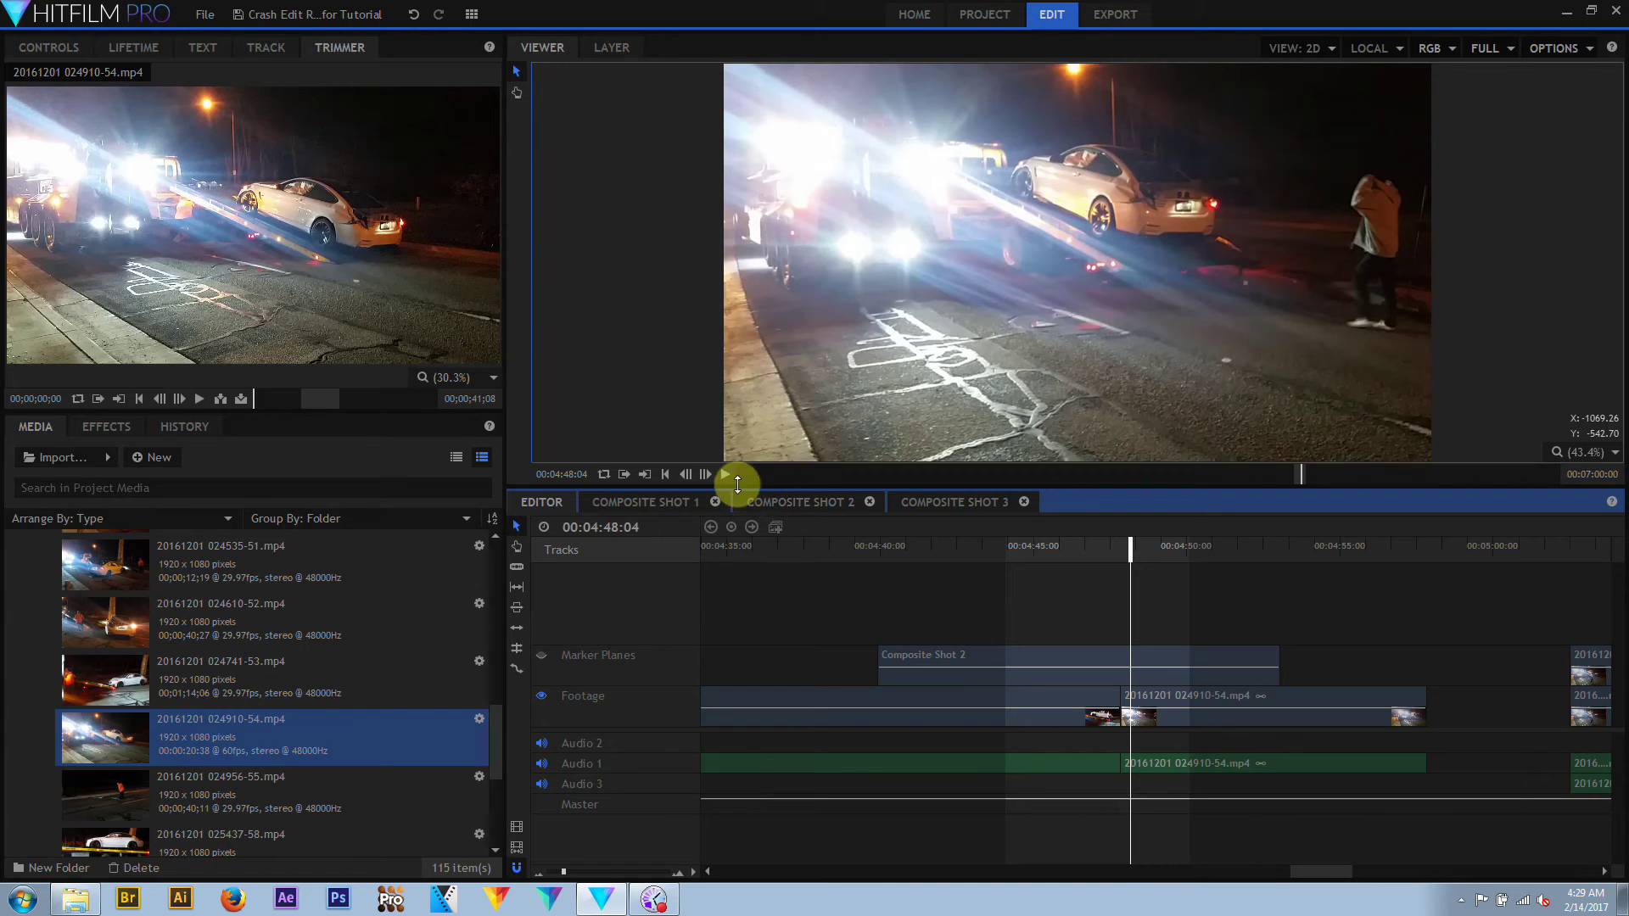
pyautogui.click(723, 473)
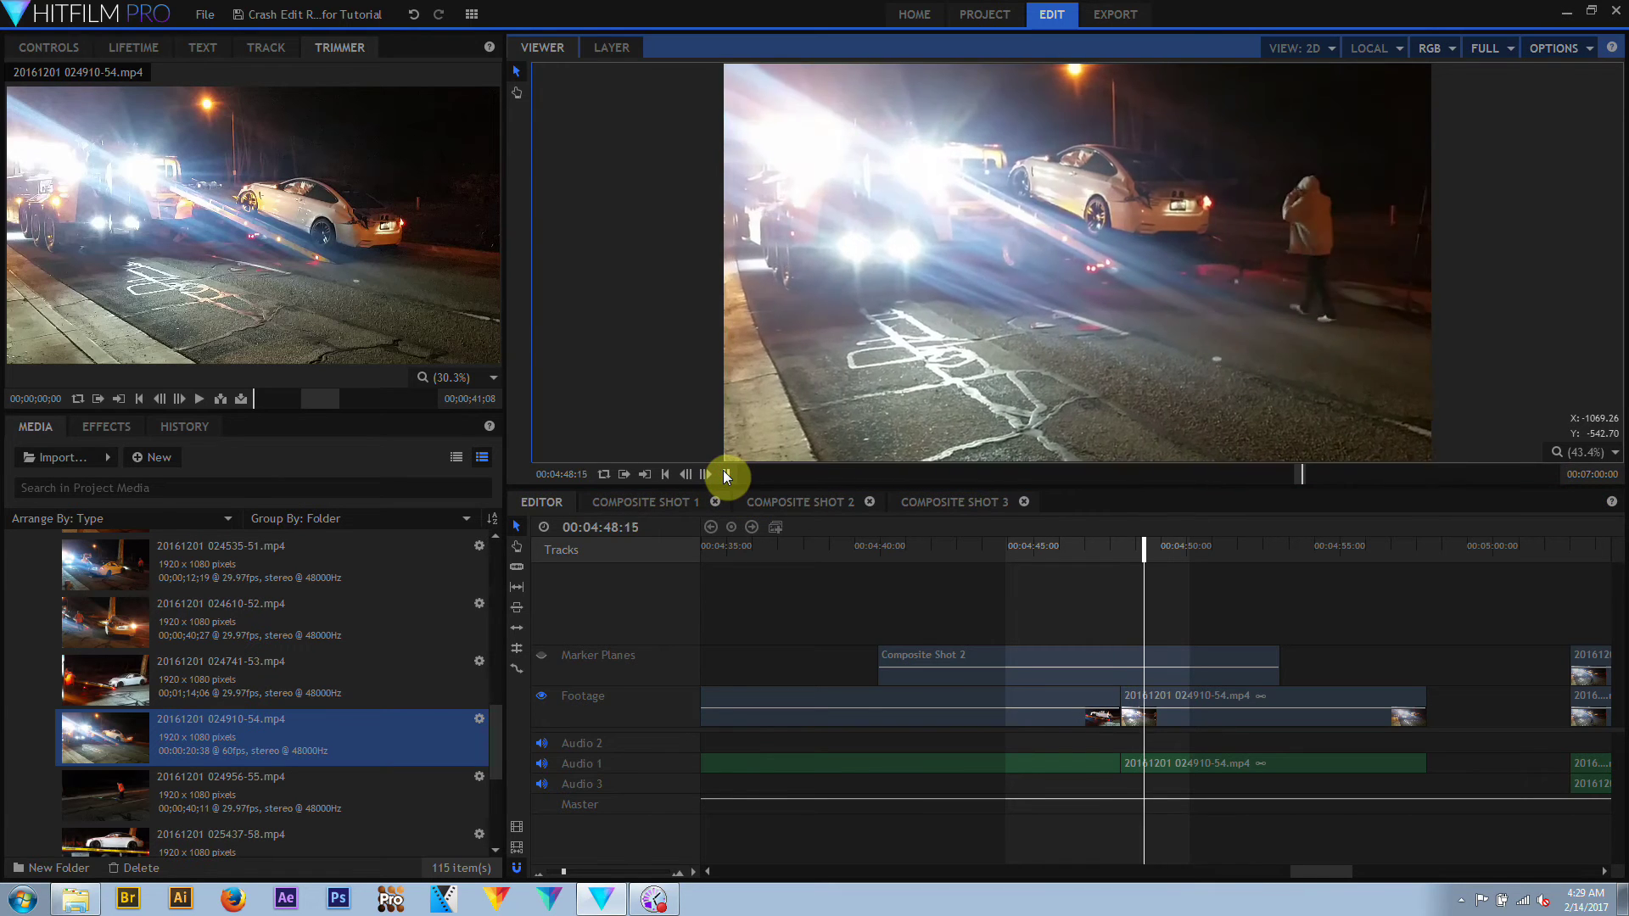
pyautogui.click(724, 473)
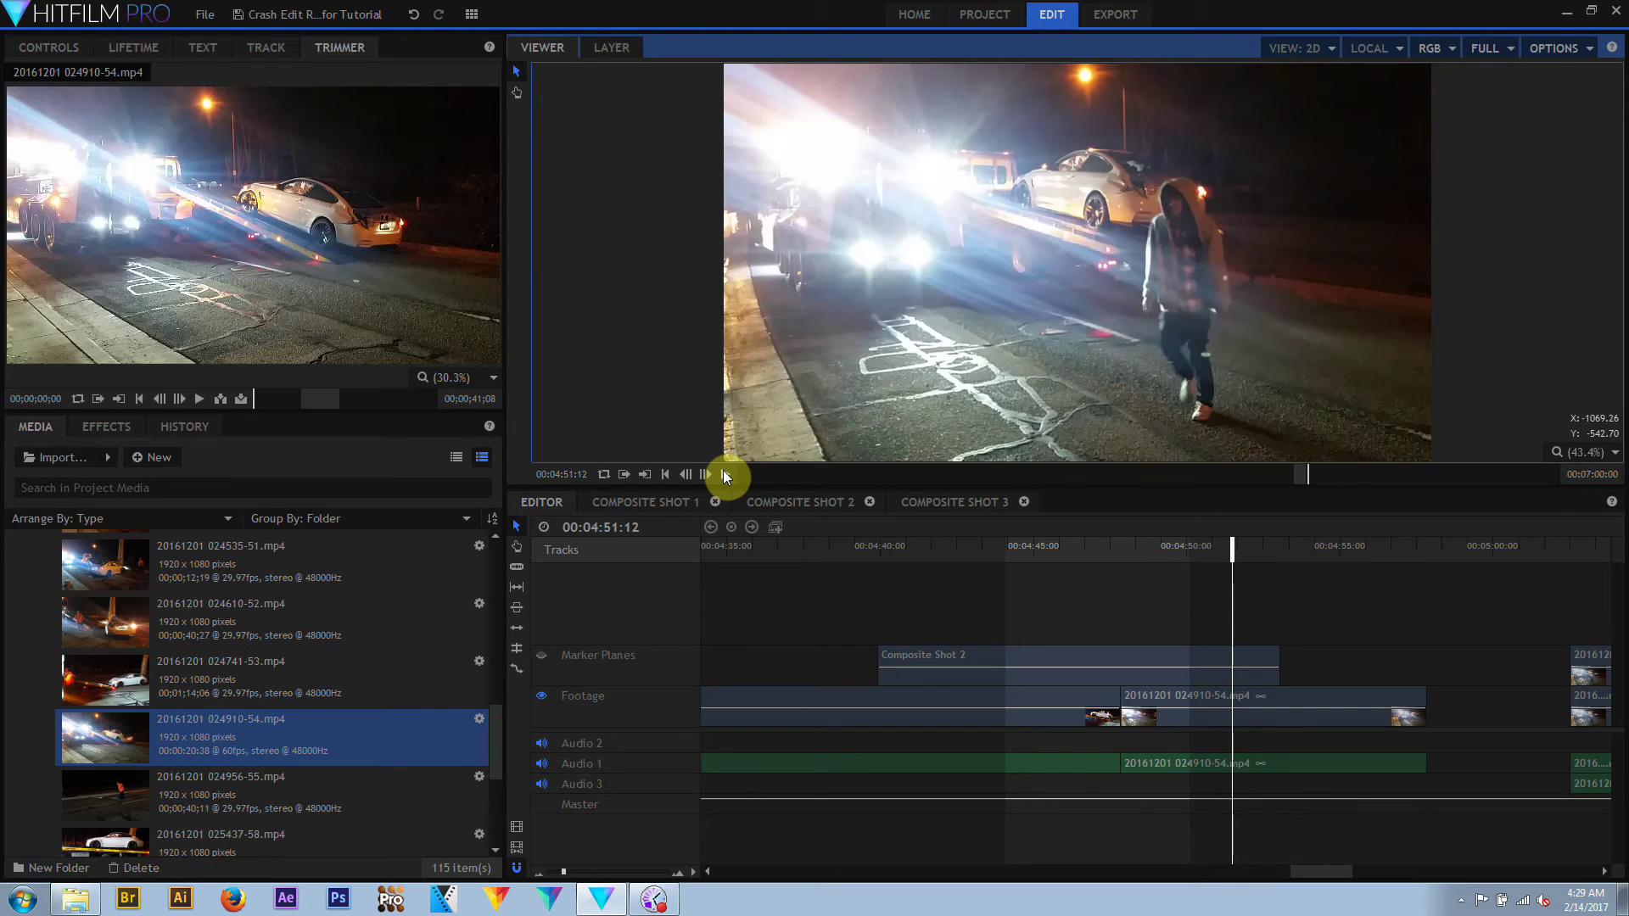
pyautogui.click(466, 723)
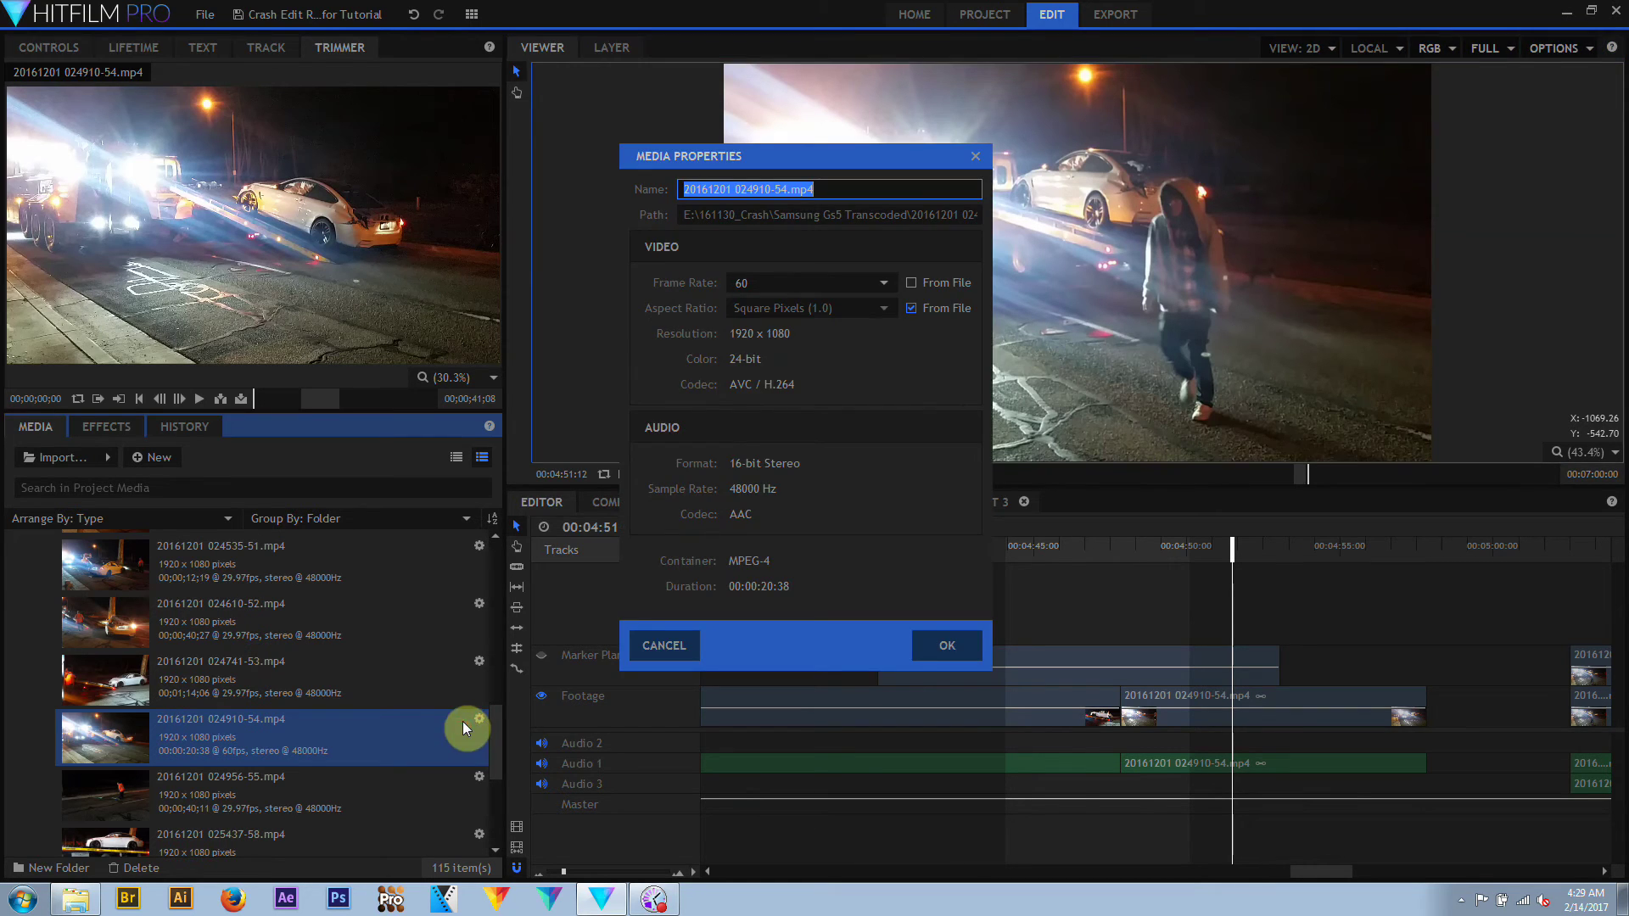
pyautogui.click(911, 287)
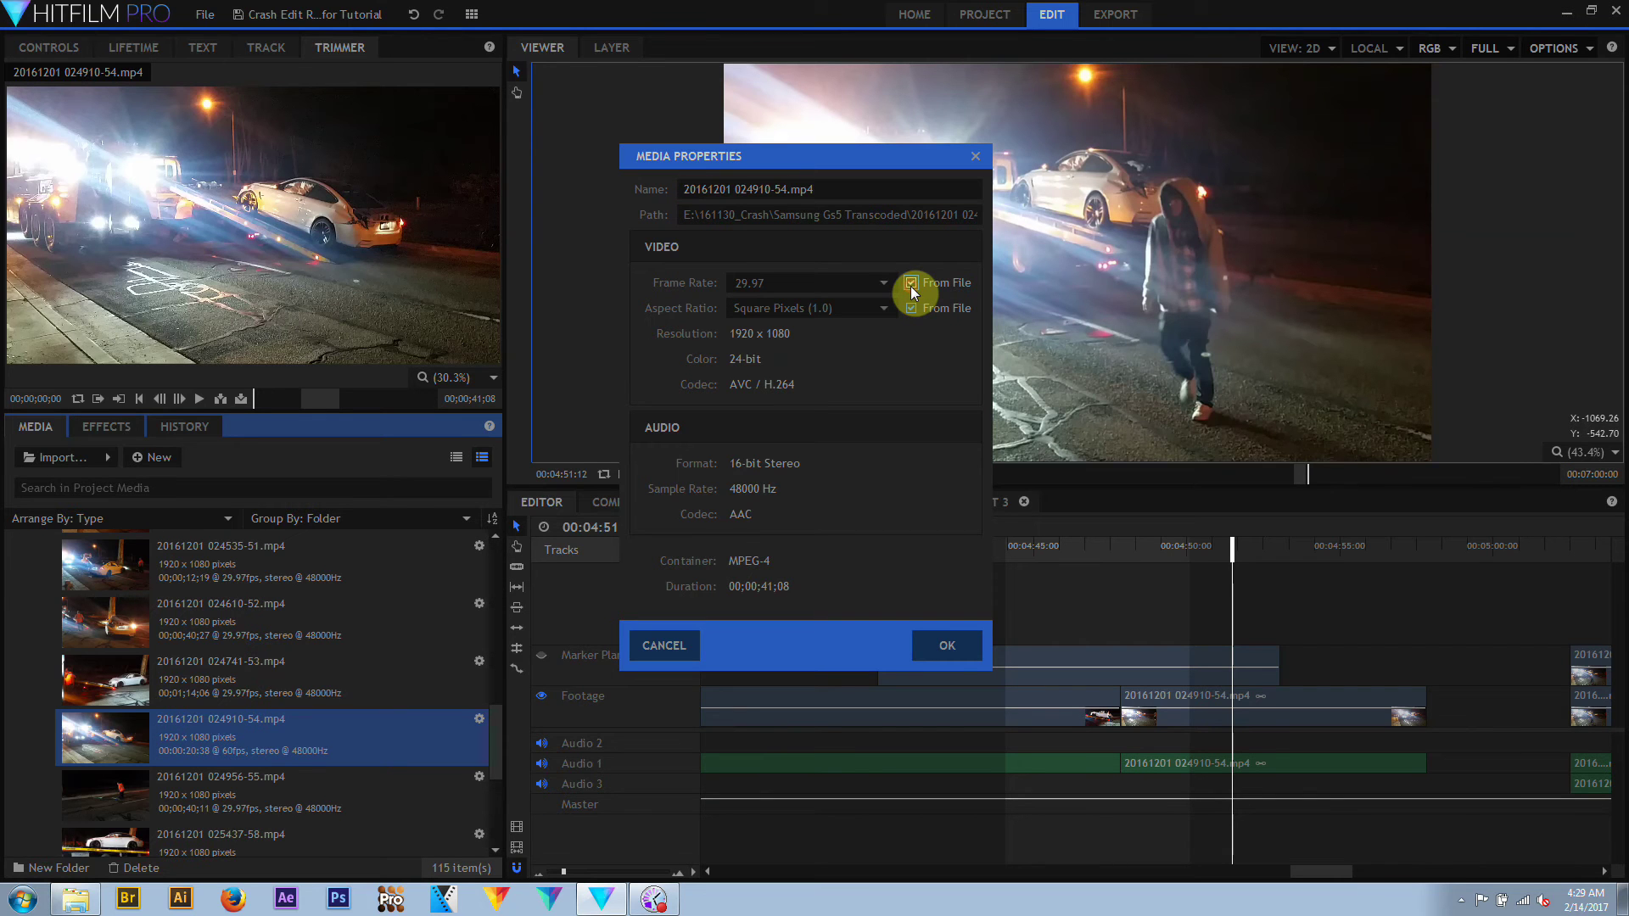
pyautogui.click(947, 647)
pyautogui.rightClick(1206, 699)
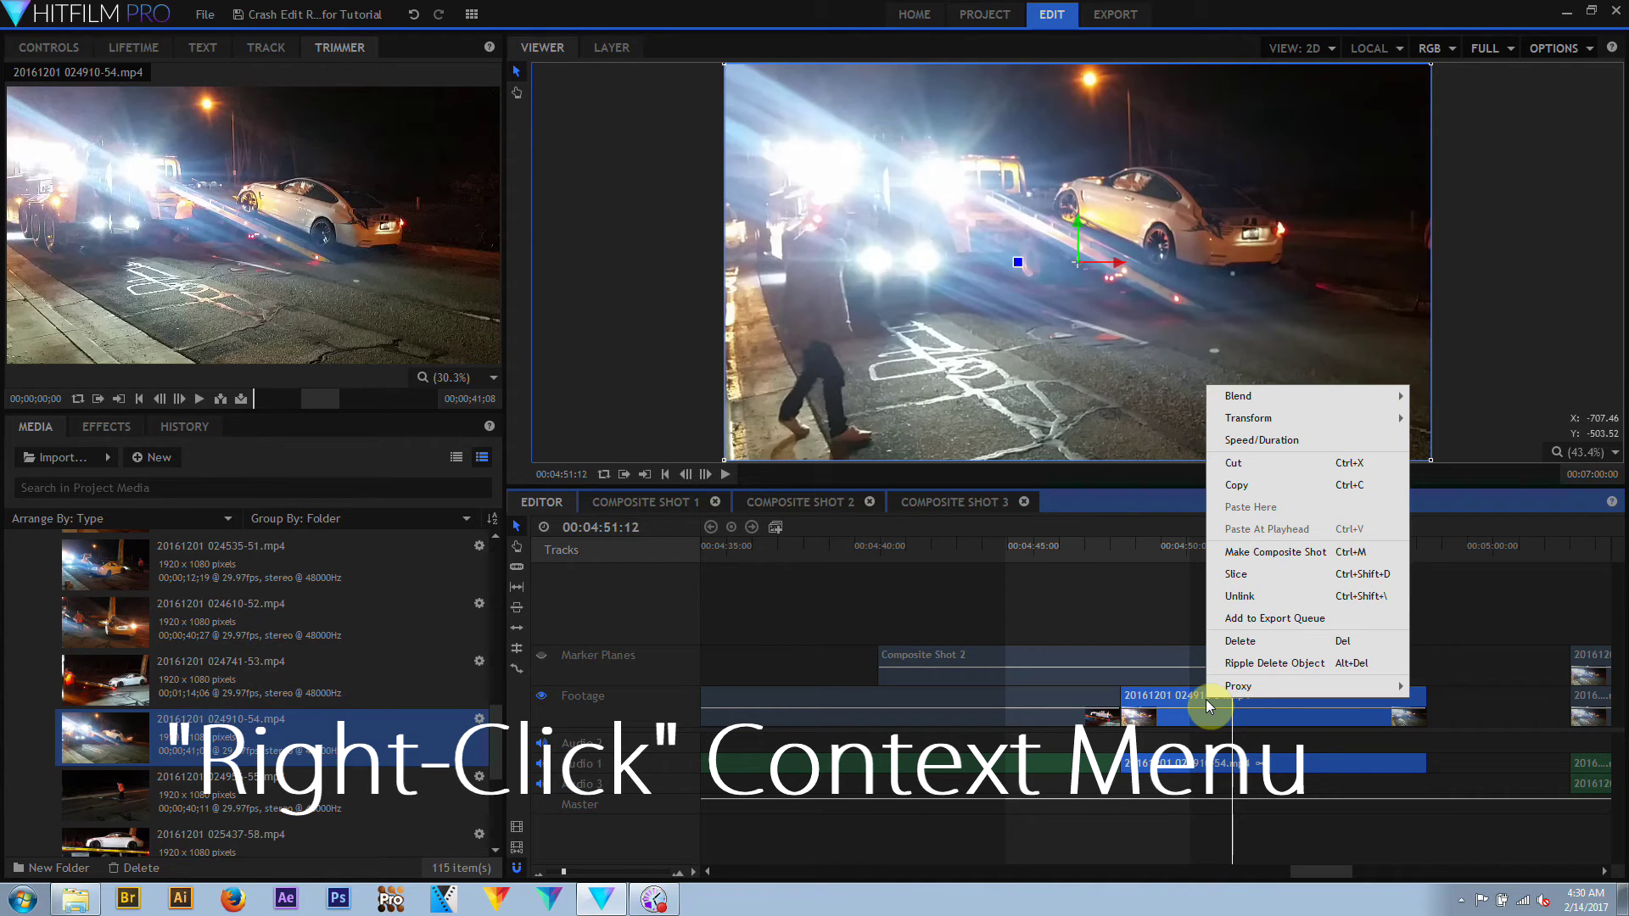
pyautogui.moveTo(1325, 395)
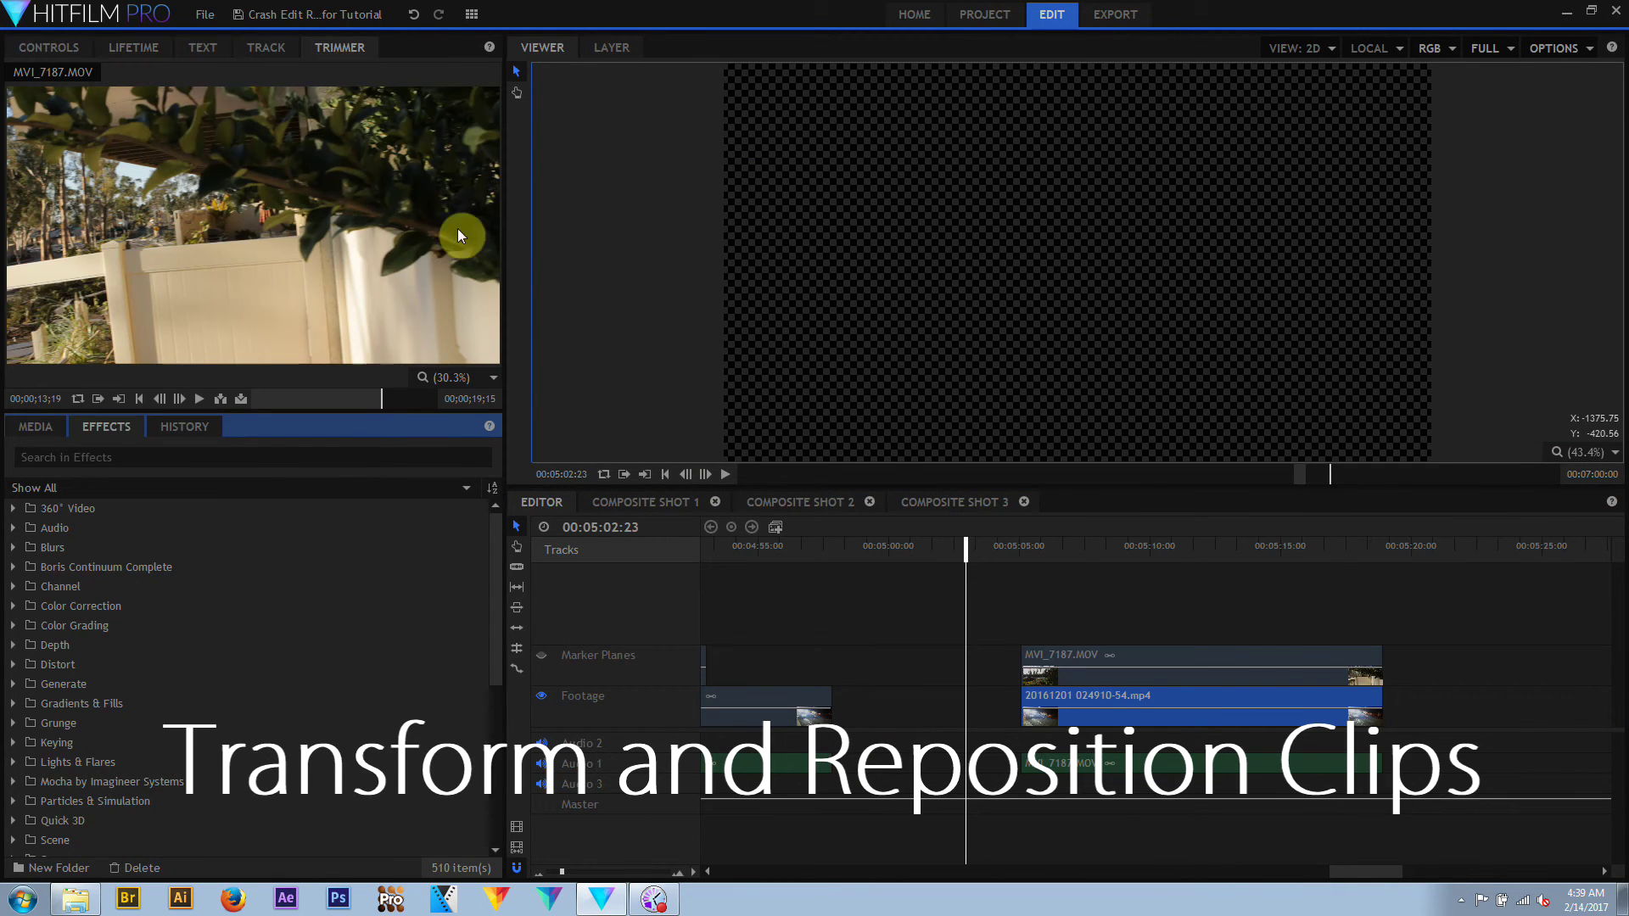
# At 00:05:15:03, scale MVI_7187.MOV on the Marker Planes track to 37% and move it to position -523.1, 262.7
pyautogui.moveTo(1007, 556); pyautogui.dragTo(1109, 550)
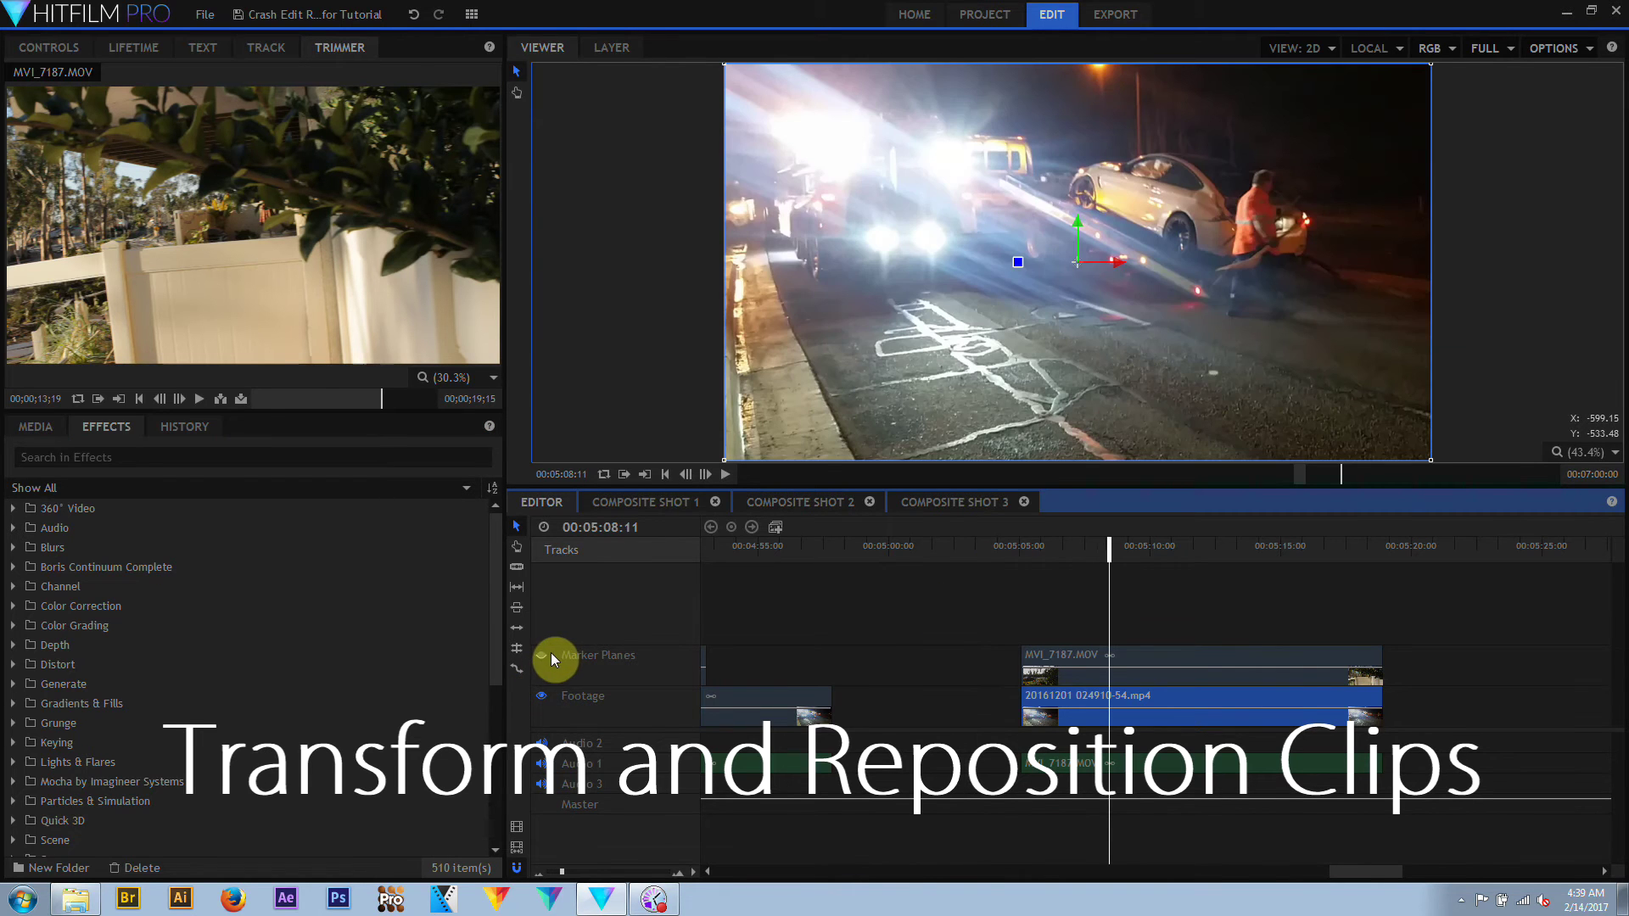
pyautogui.click(1286, 577)
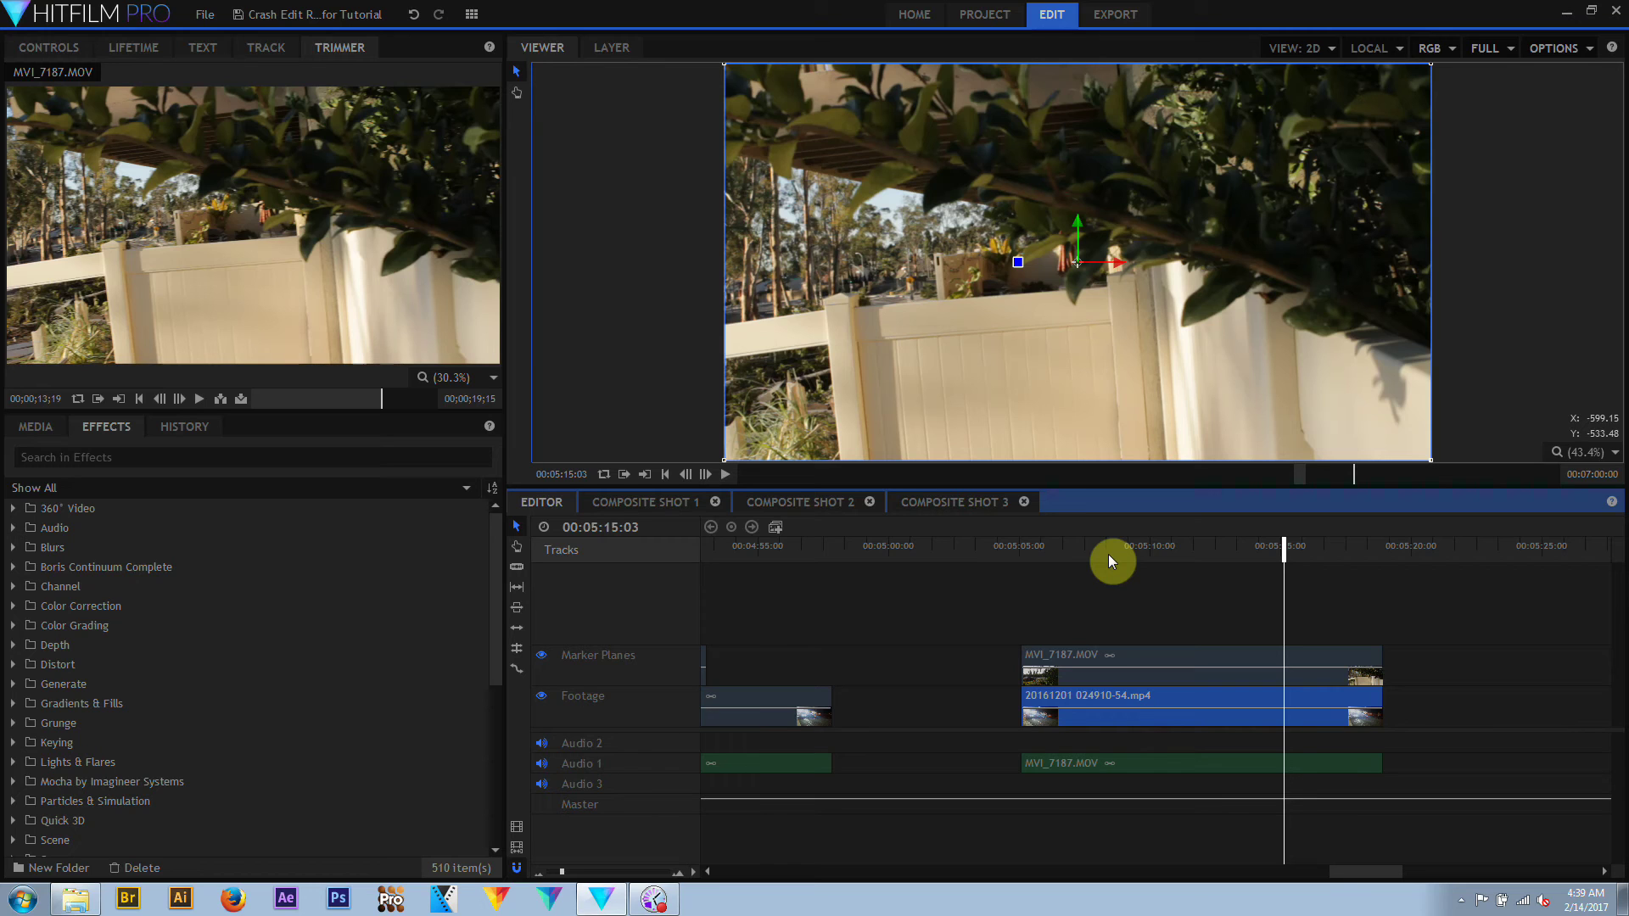
pyautogui.click(1167, 651)
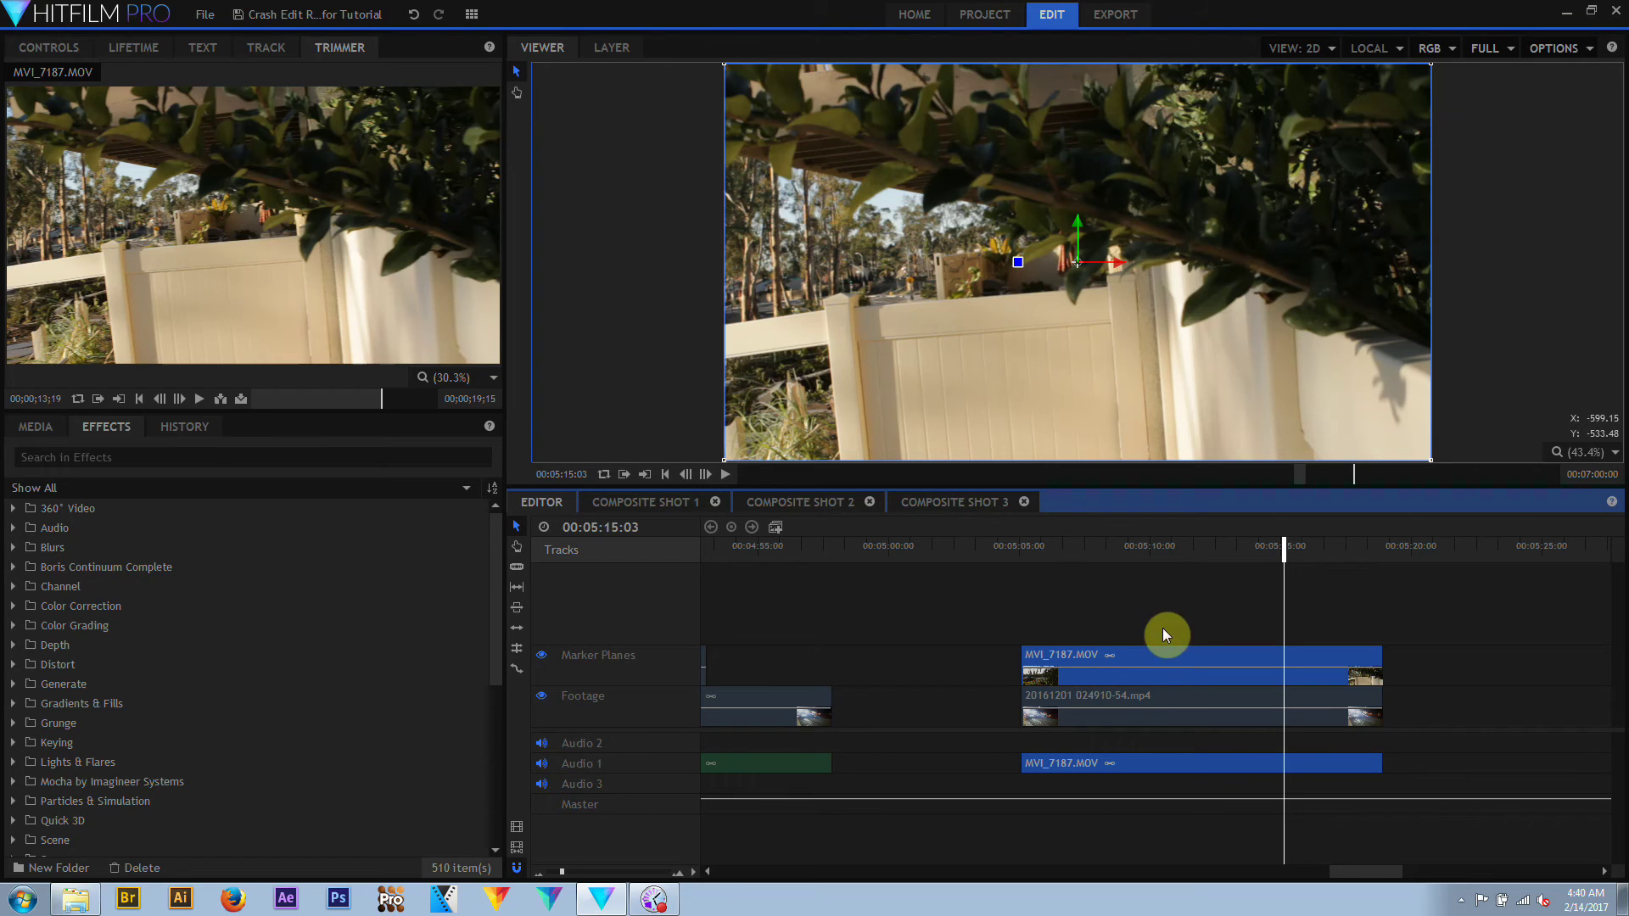
pyautogui.click(54, 48)
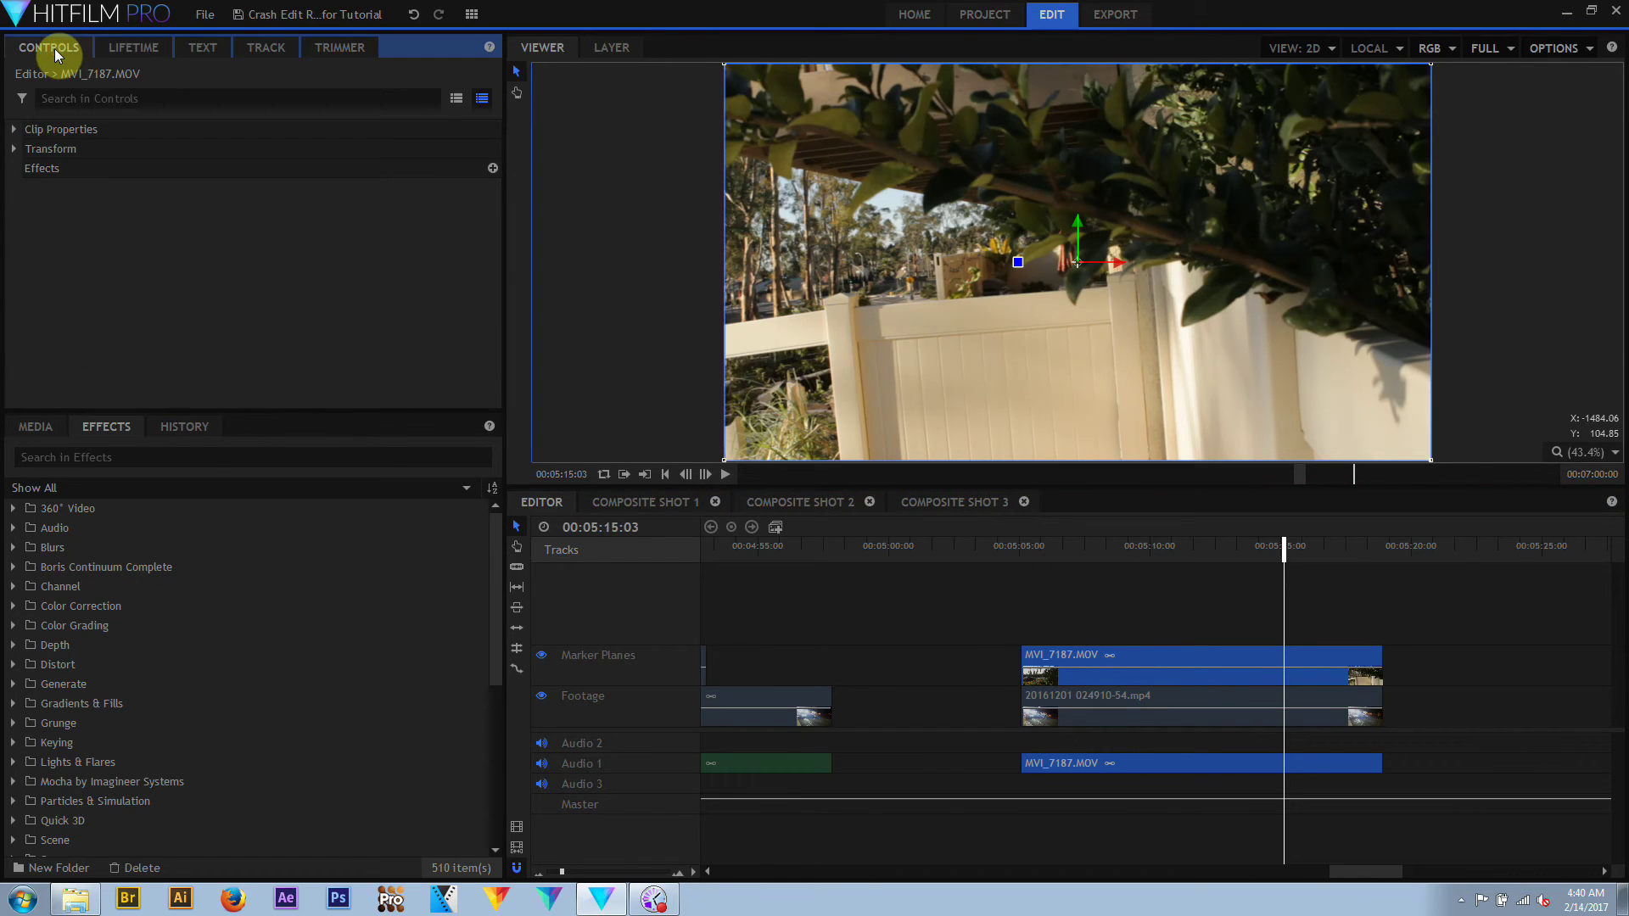
pyautogui.click(15, 151)
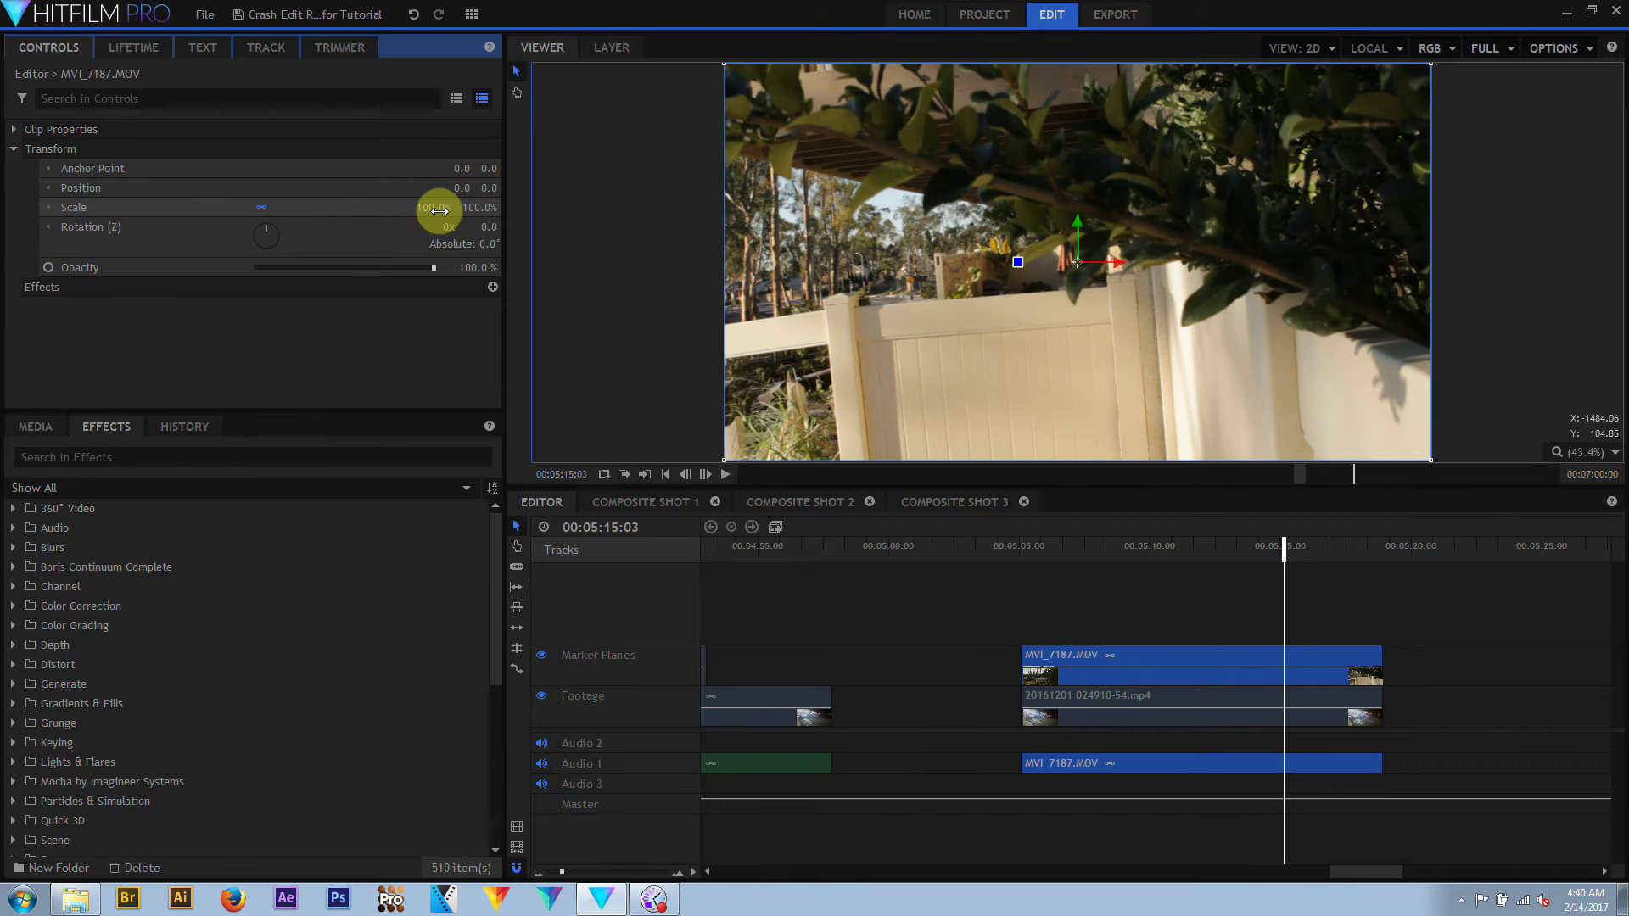
pyautogui.moveTo(439, 211)
pyautogui.mouseDown()
pyautogui.moveTo(408, 208)
pyautogui.moveTo(459, 207)
pyautogui.mouseUp()
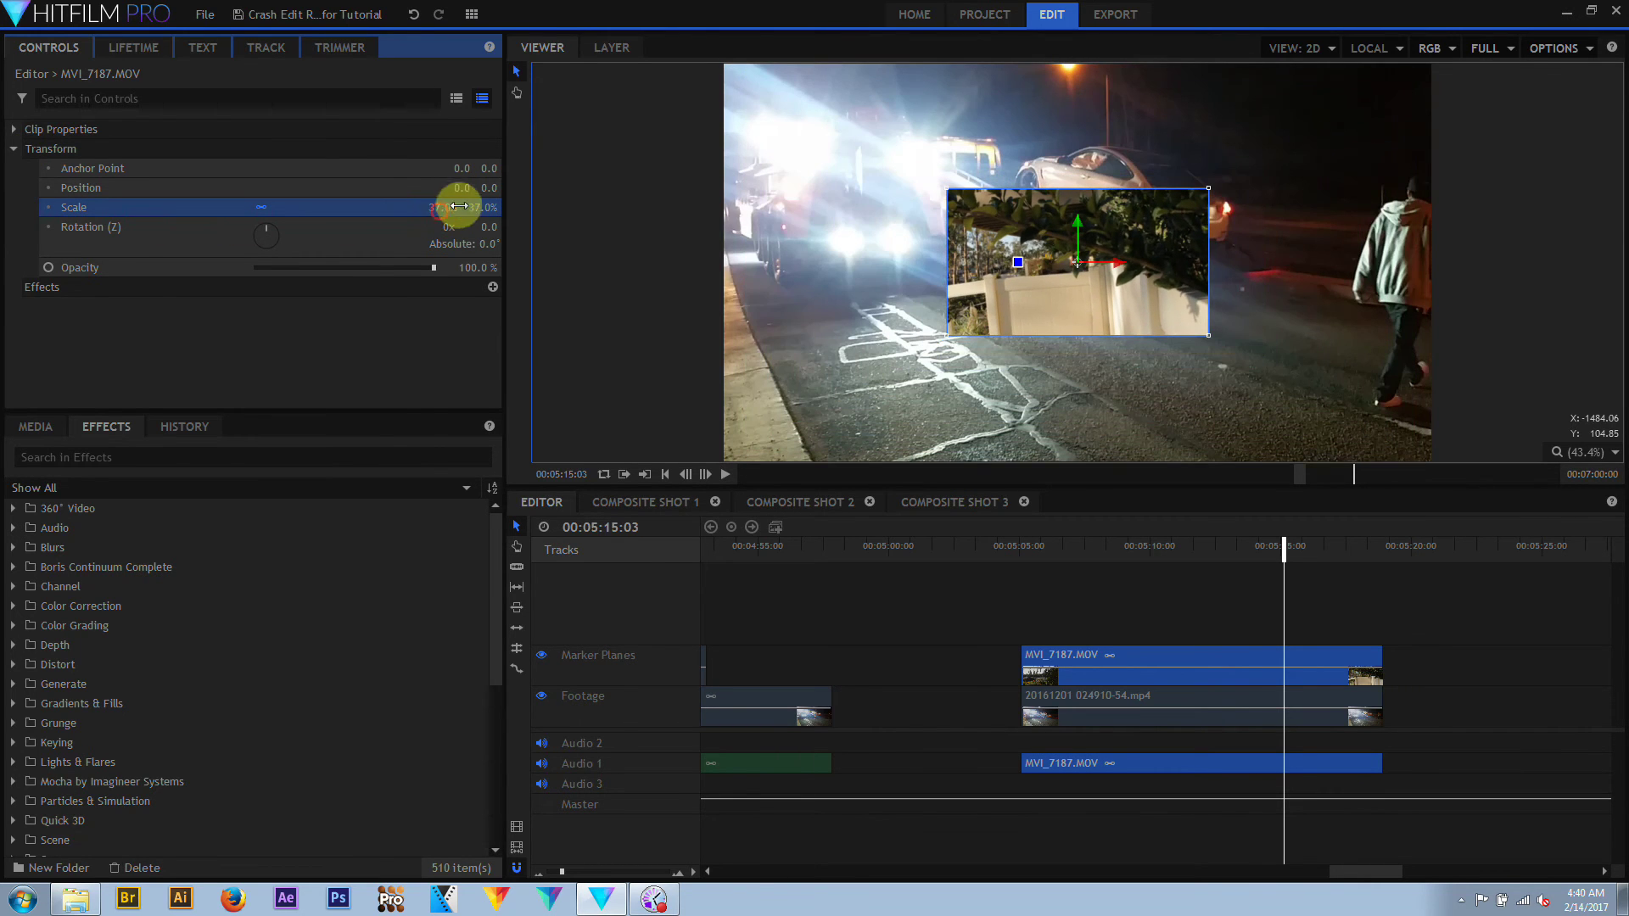
pyautogui.moveTo(1122, 261); pyautogui.dragTo(898, 127)
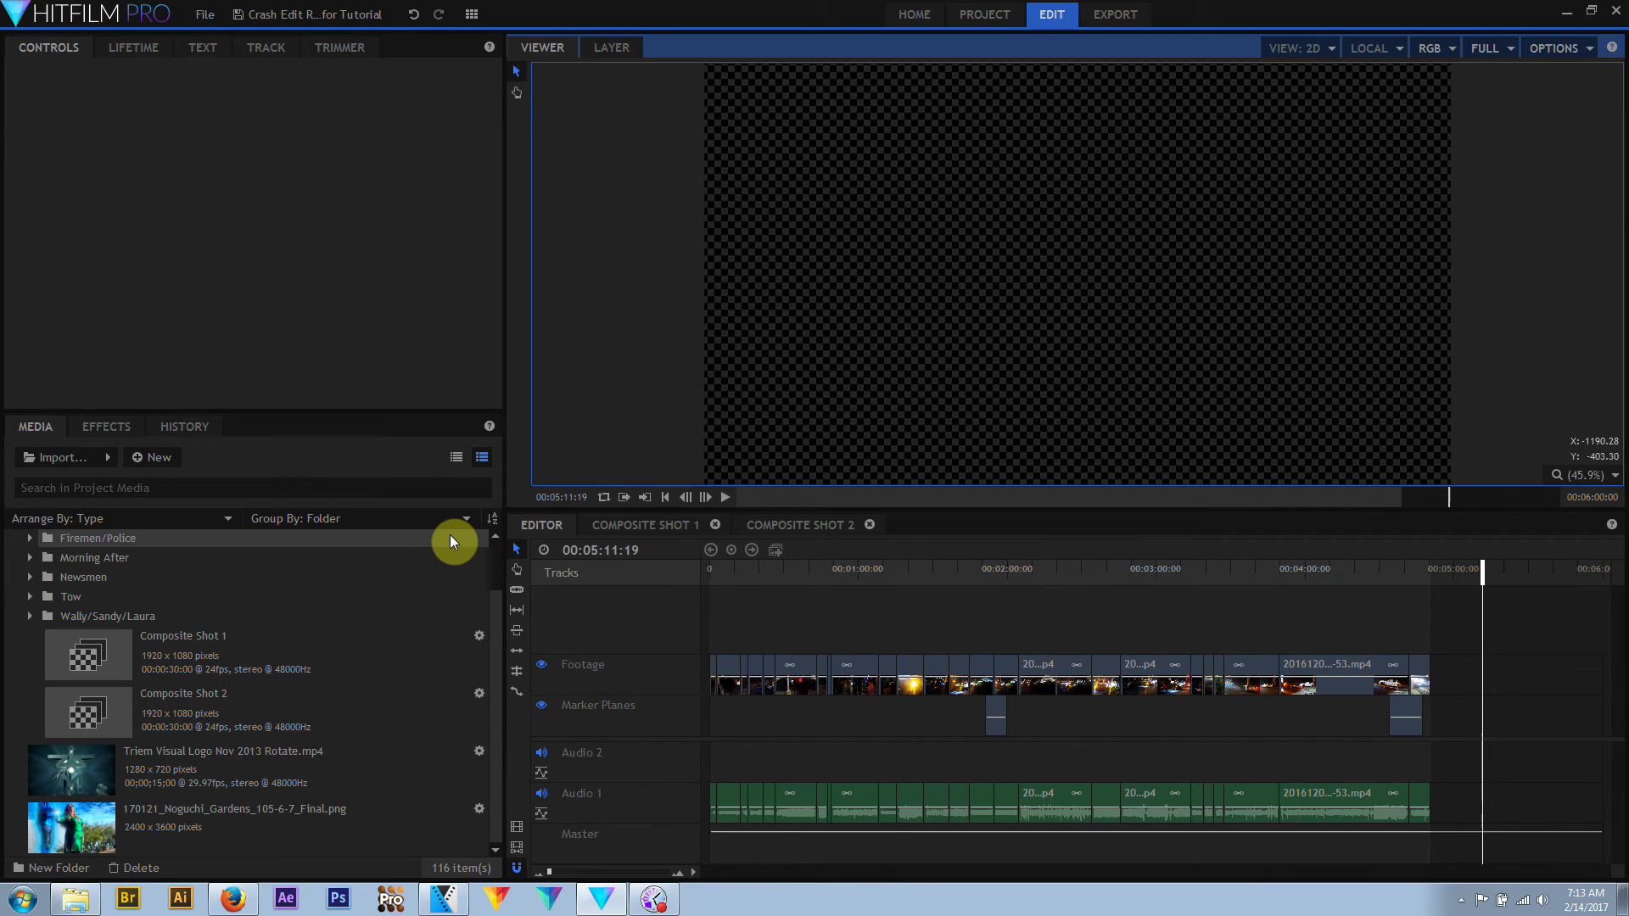
# Place Triem Visual Logo Nov 2013 Rotate.mp4 on the Footage track at 00:05:11:19, and fit it to the frame
pyautogui.moveTo(306, 769); pyautogui.dragTo(1491, 676)
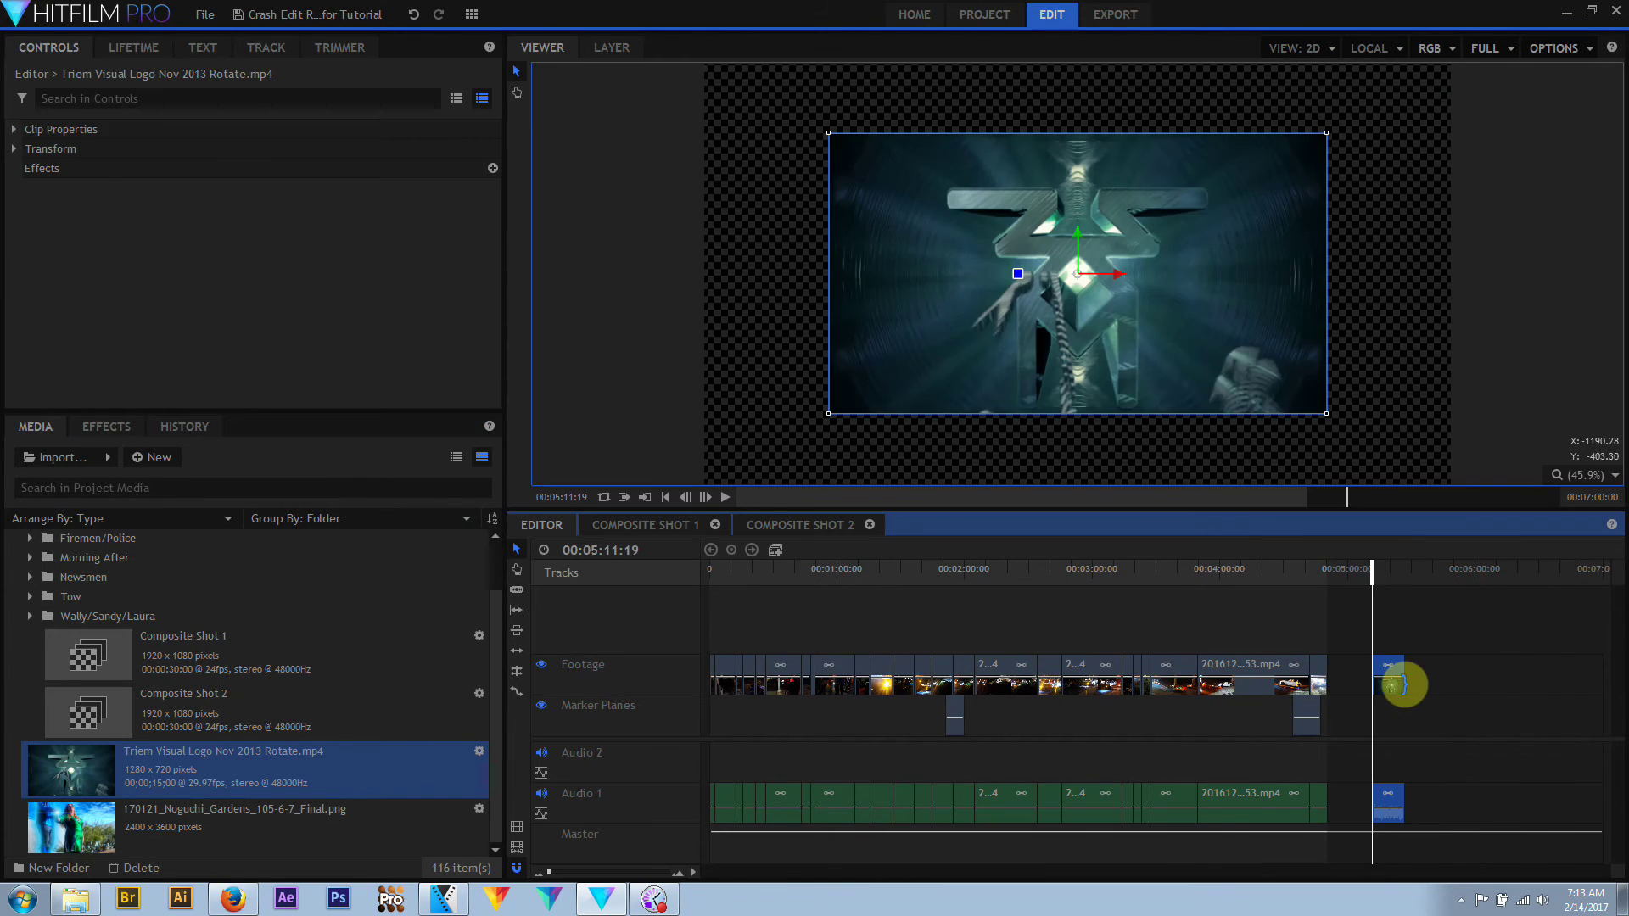
pyautogui.click(1387, 577)
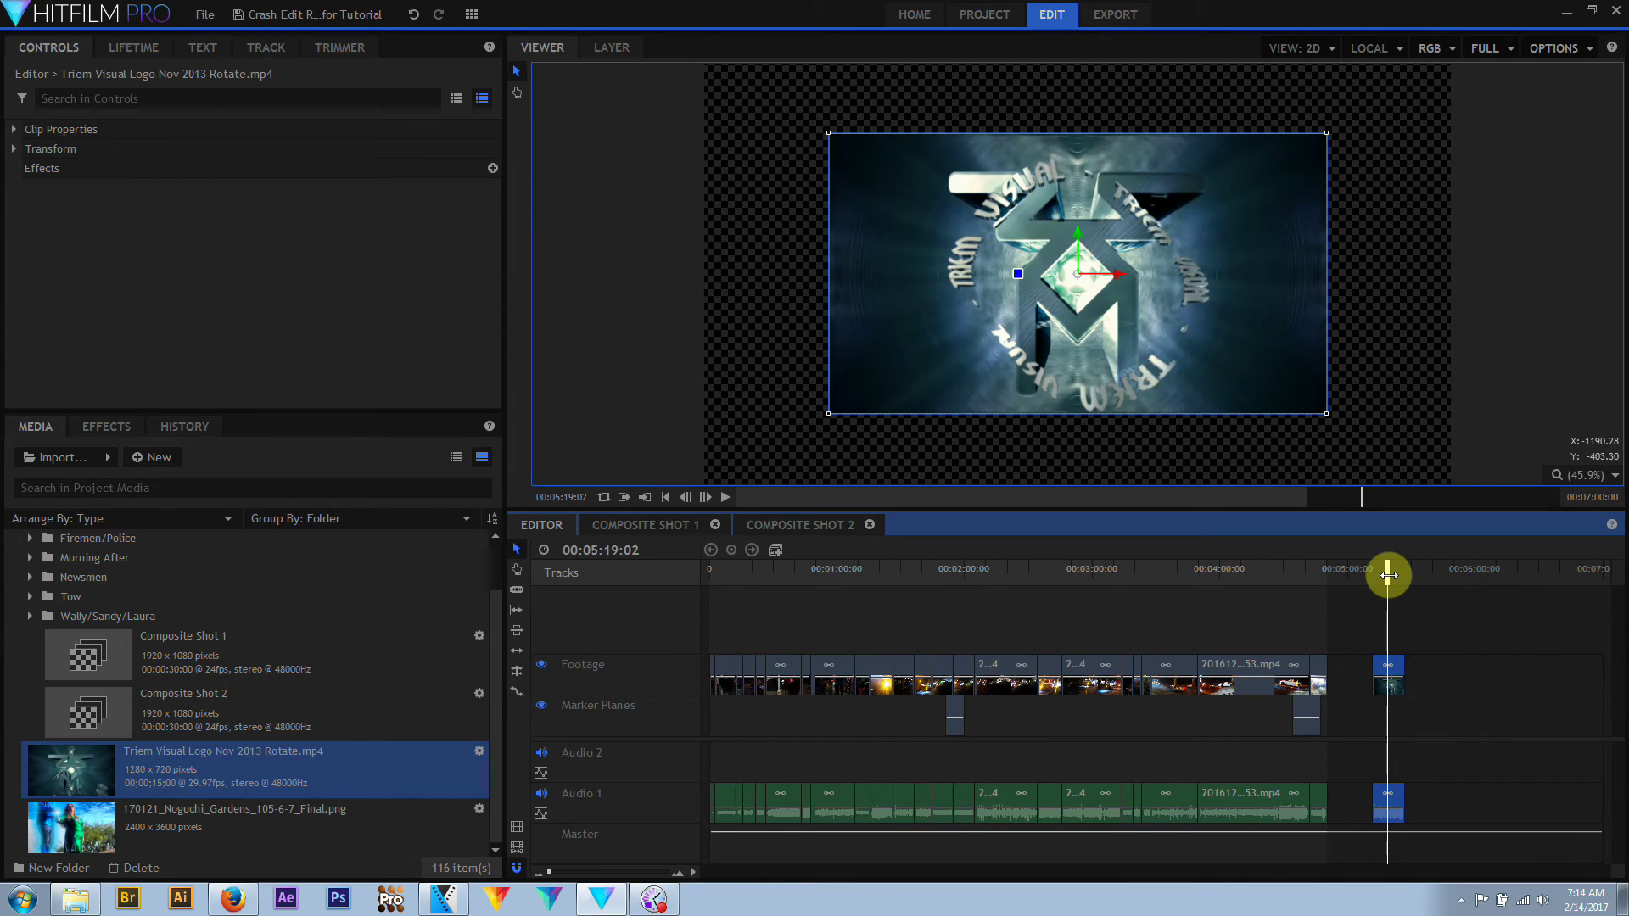
pyautogui.rightClick(1394, 678)
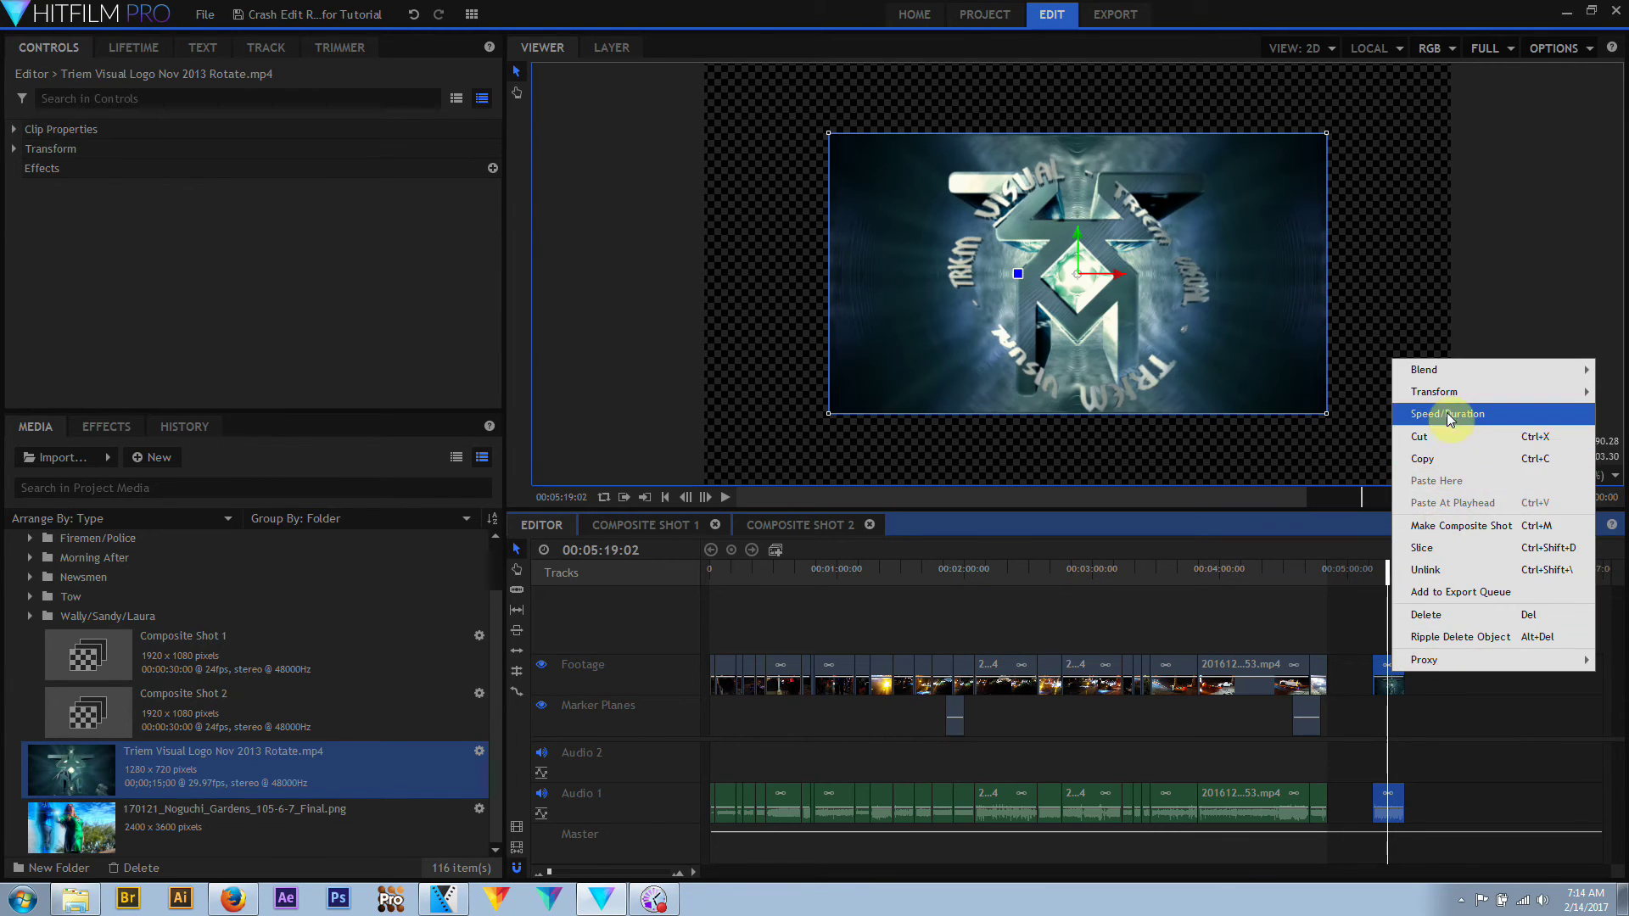
pyautogui.moveTo(1446, 407)
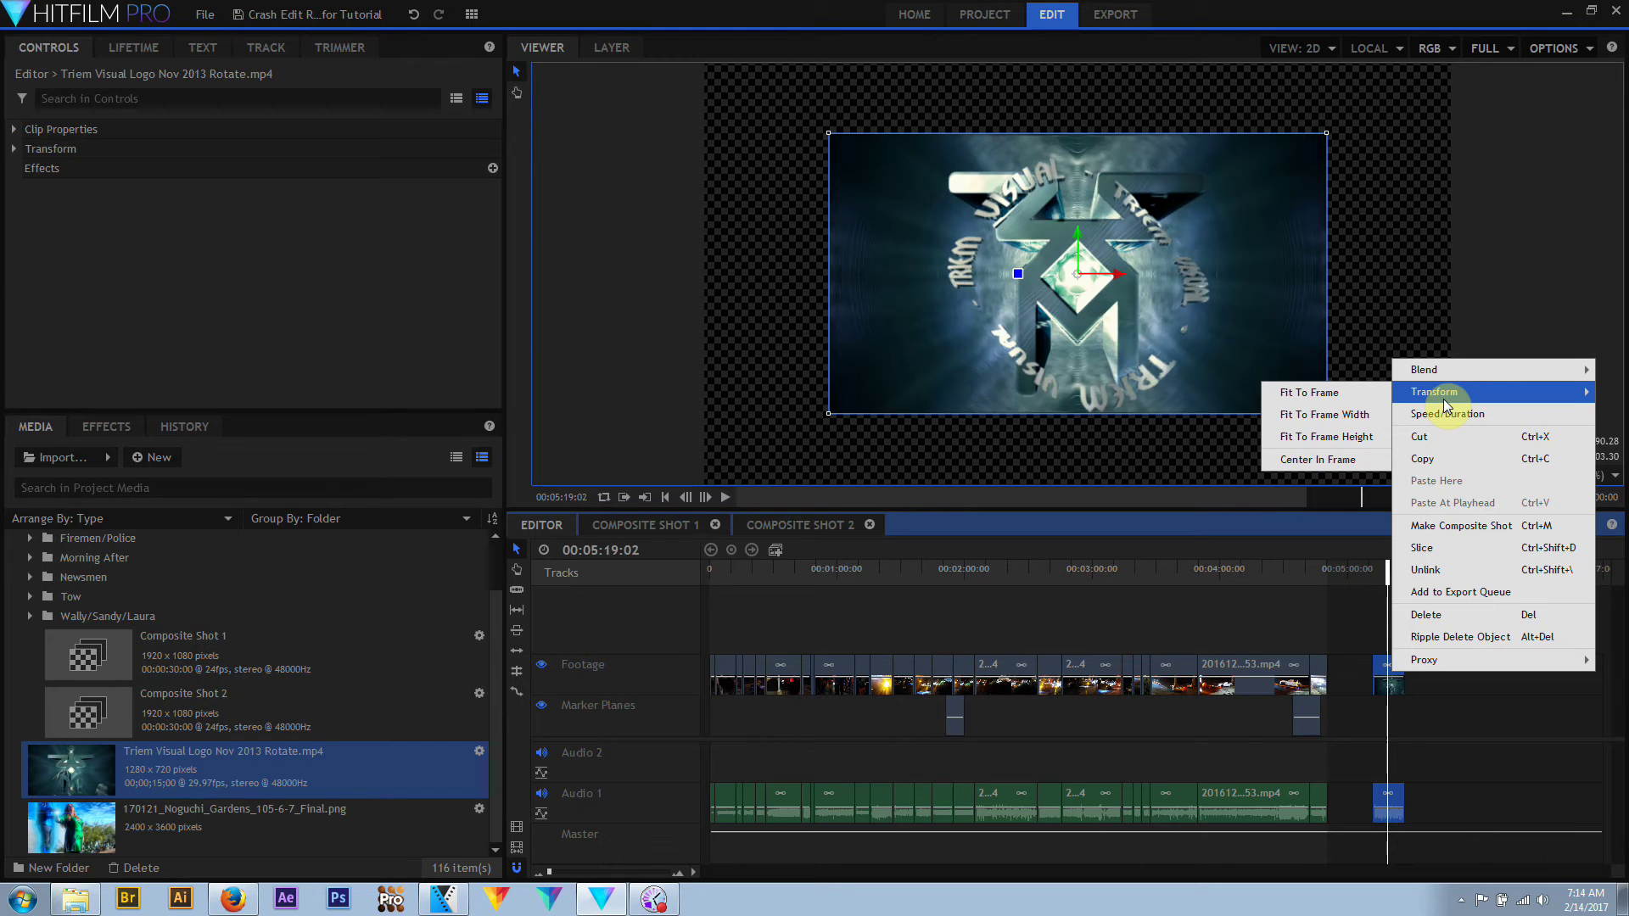
pyautogui.click(1350, 392)
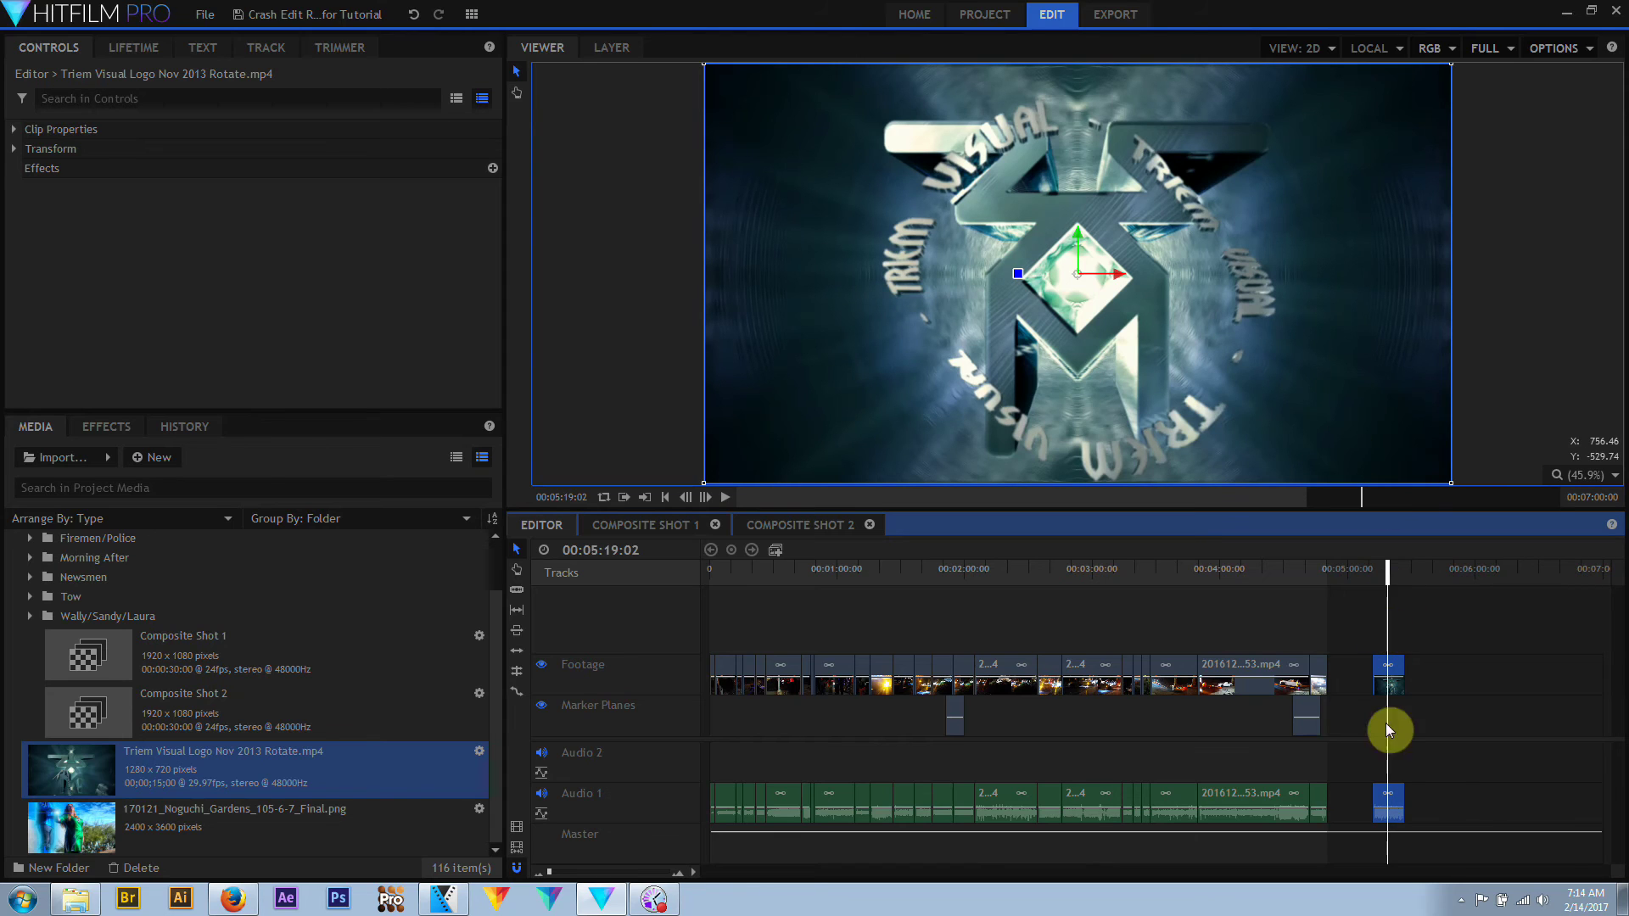
# Try fitting the logo clip to the frame width and to the frame height, and center it in the frame
pyautogui.rightClick(1397, 661)
pyautogui.moveTo(1471, 387)
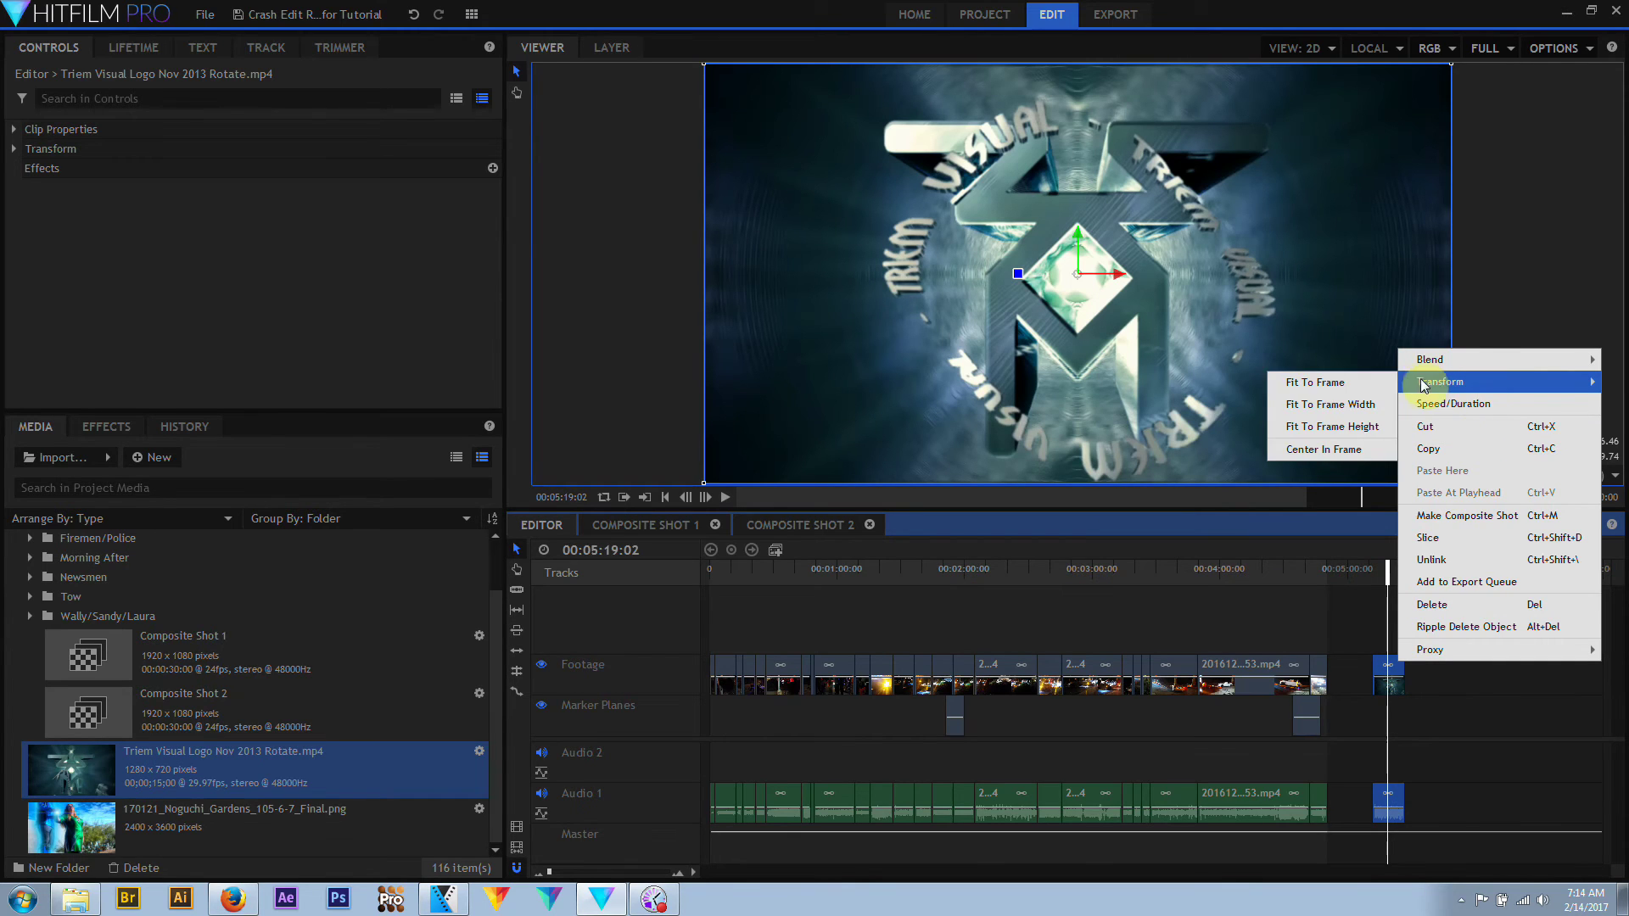
pyautogui.click(1357, 404)
pyautogui.rightClick(1396, 662)
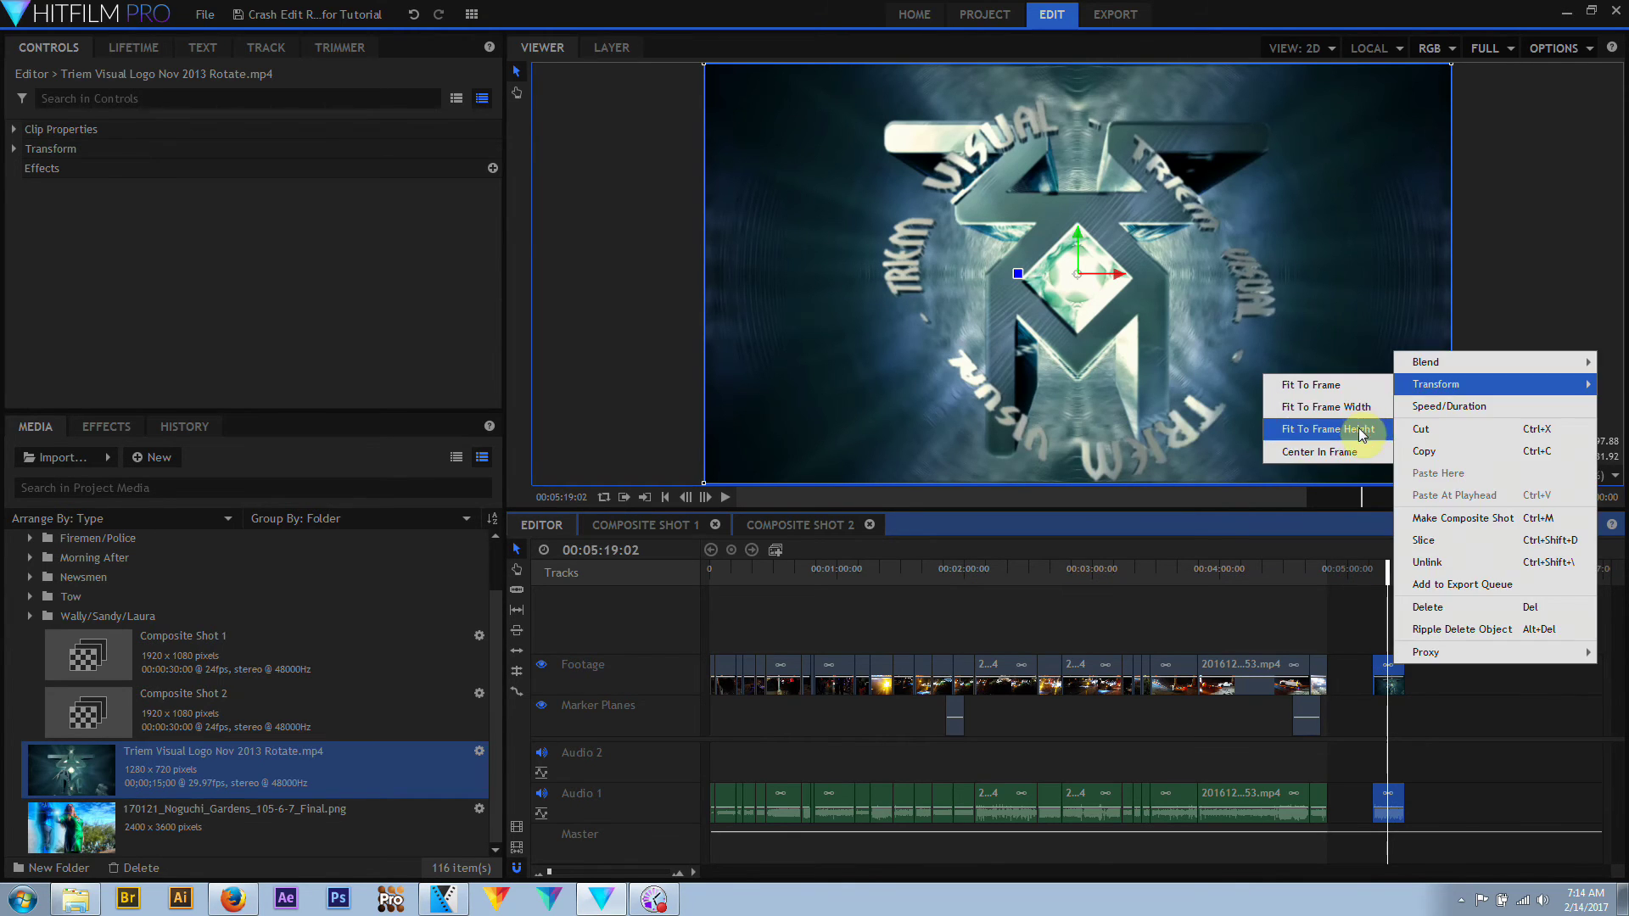
pyautogui.click(1358, 430)
pyautogui.rightClick(1395, 674)
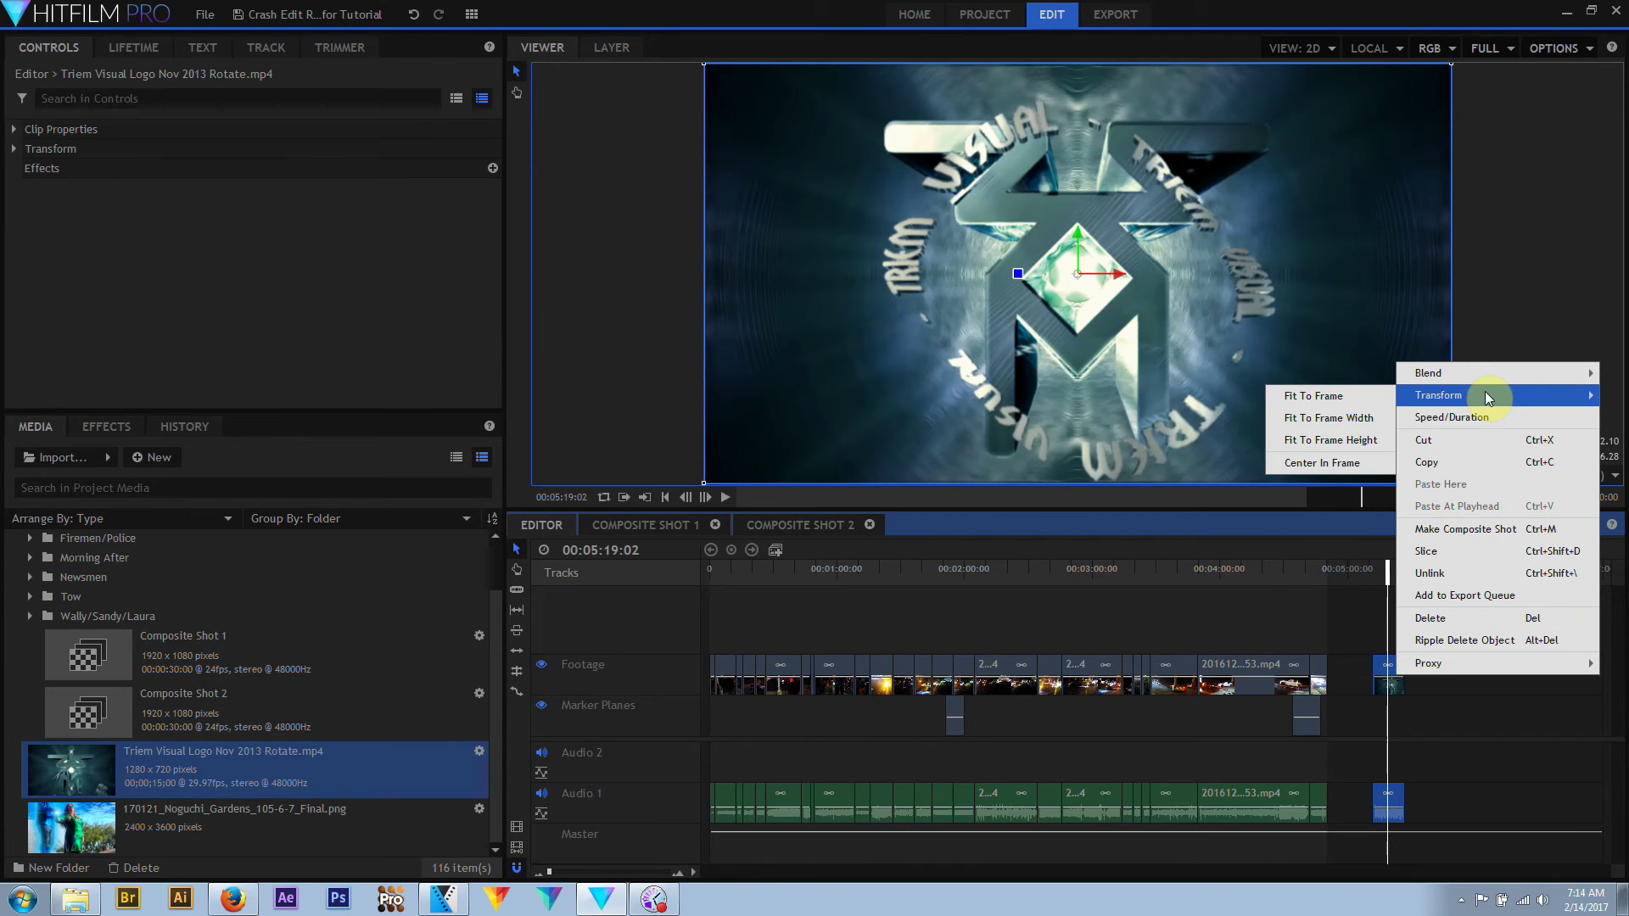
pyautogui.click(1352, 460)
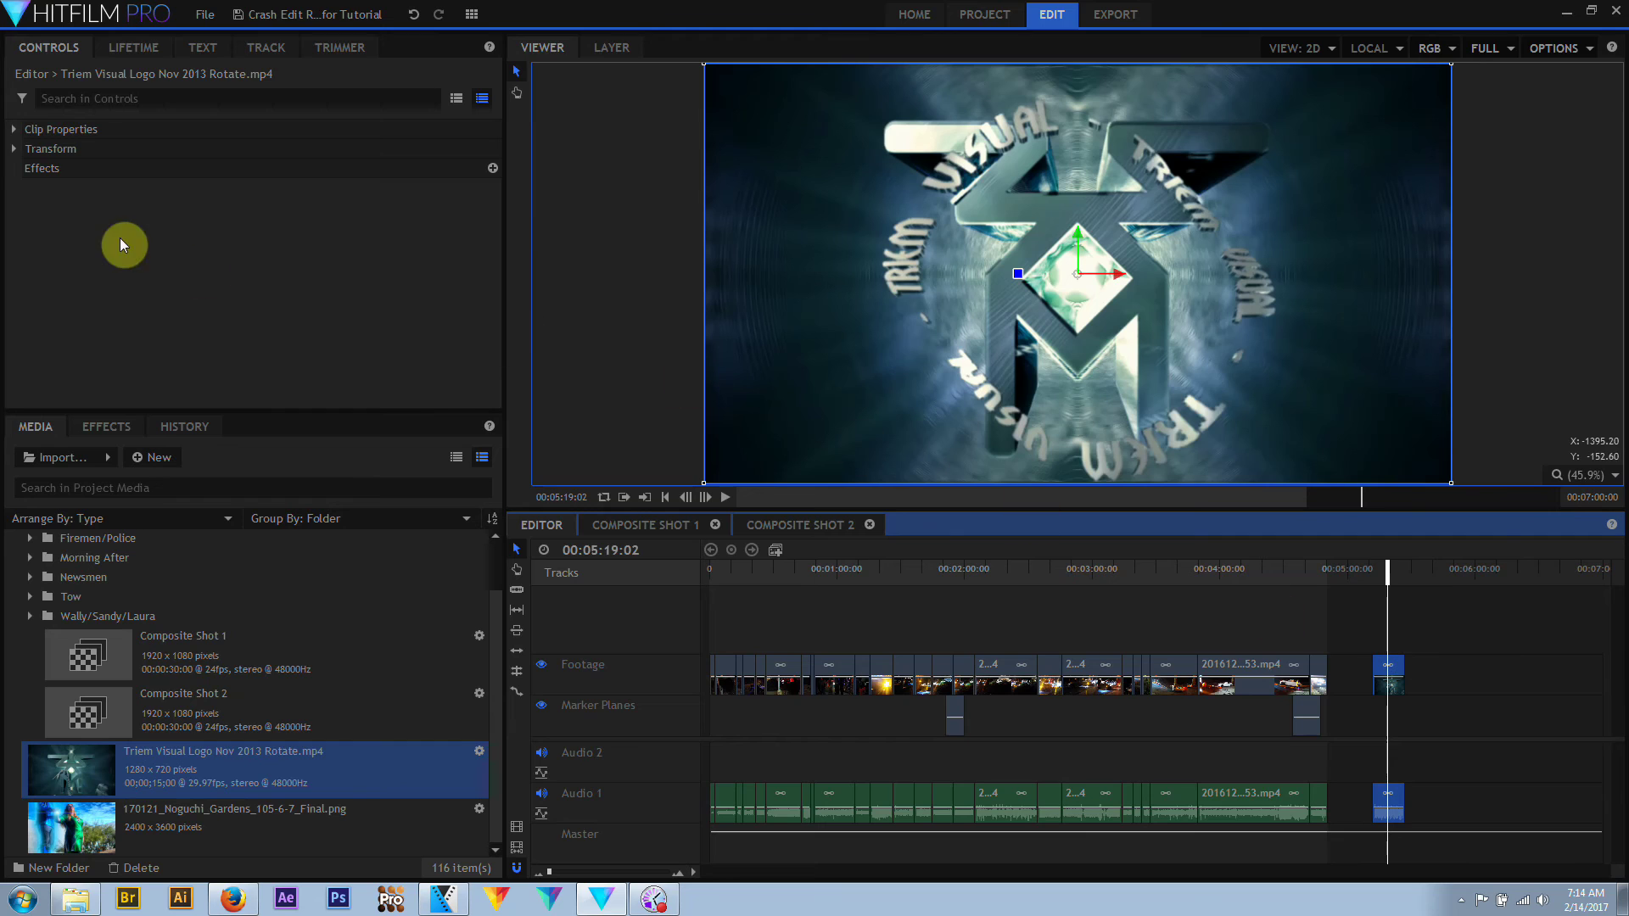
# Set the scale of the logo clip Triem Visual Logo Nov 2013 Rotate.mp4 to 100%
pyautogui.click(16, 149)
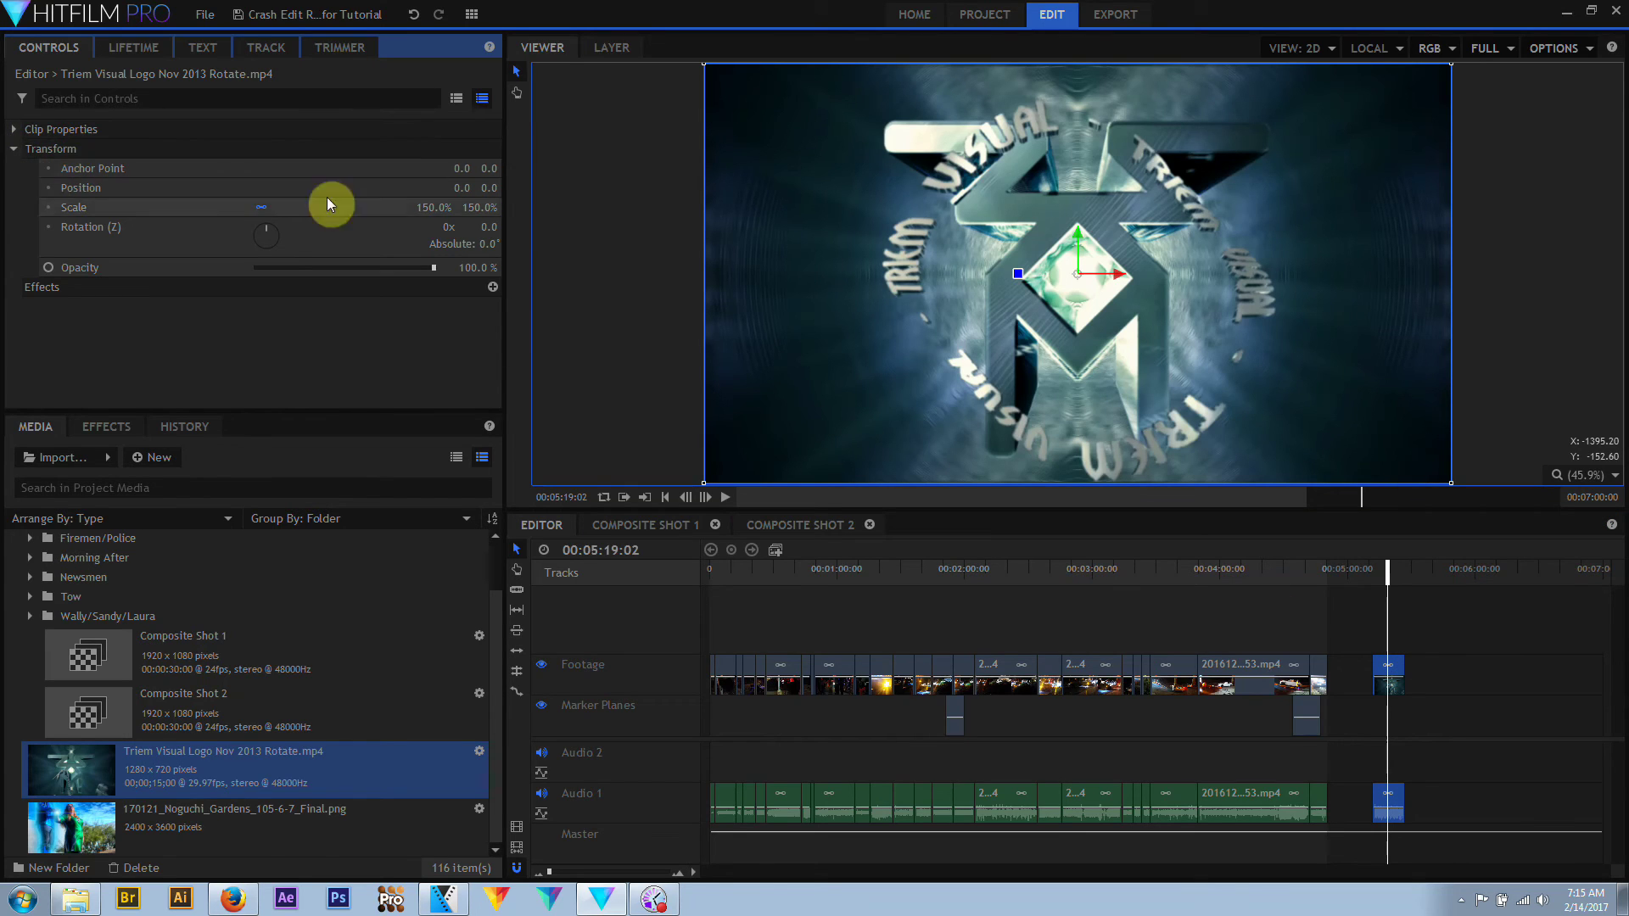
pyautogui.click(445, 207)
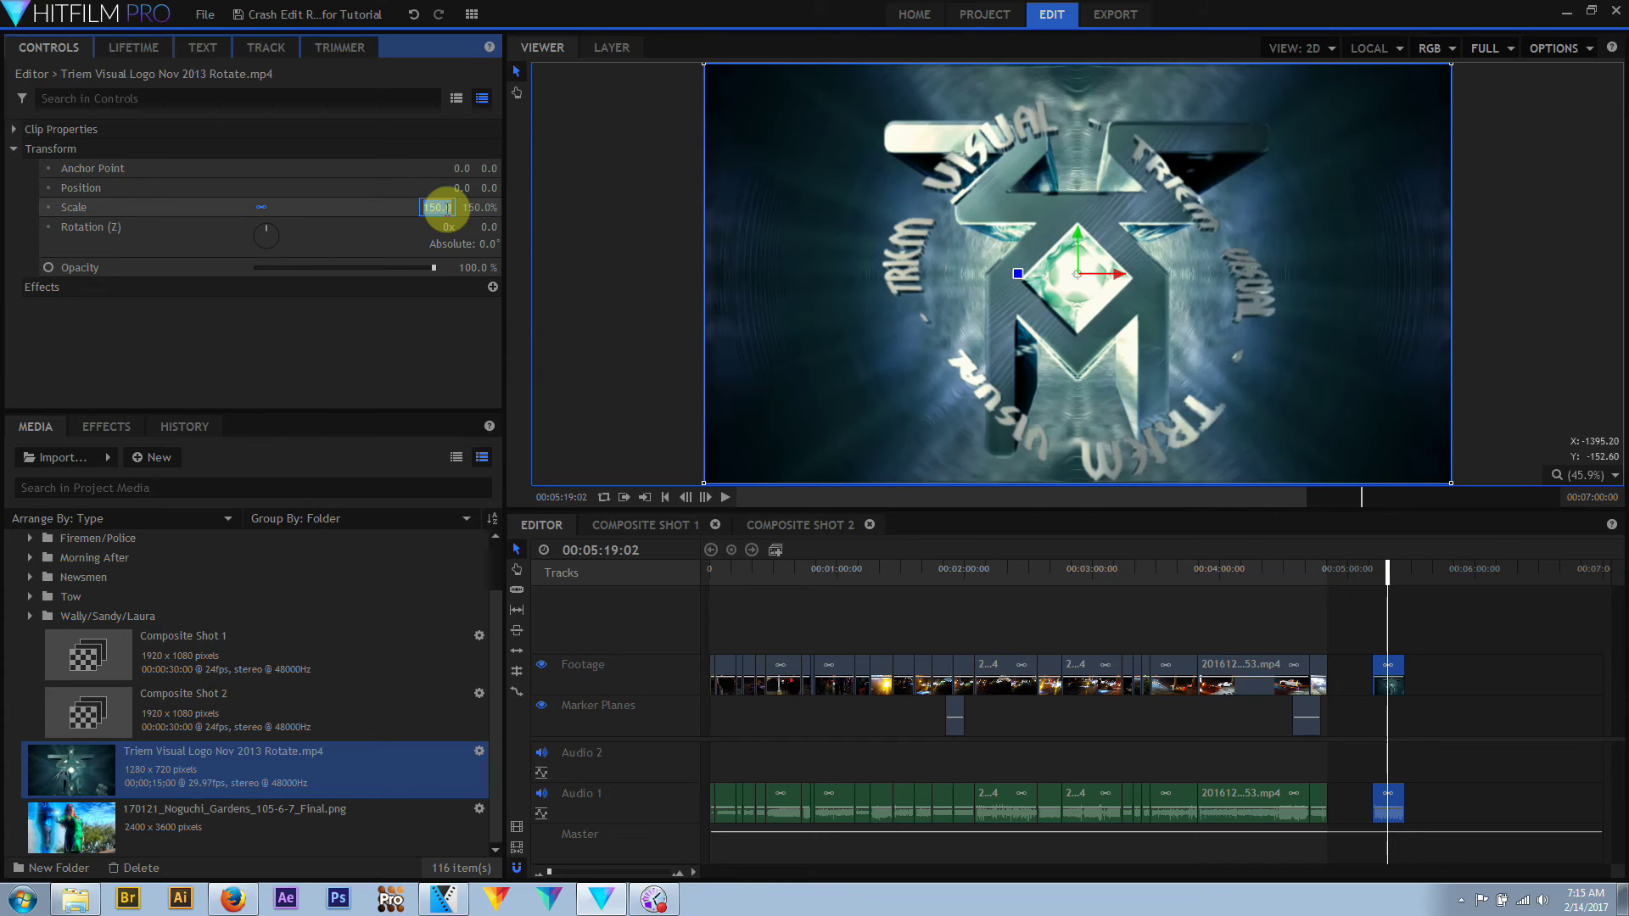
pyautogui.press('BackSpace')
pyautogui.press('Return')
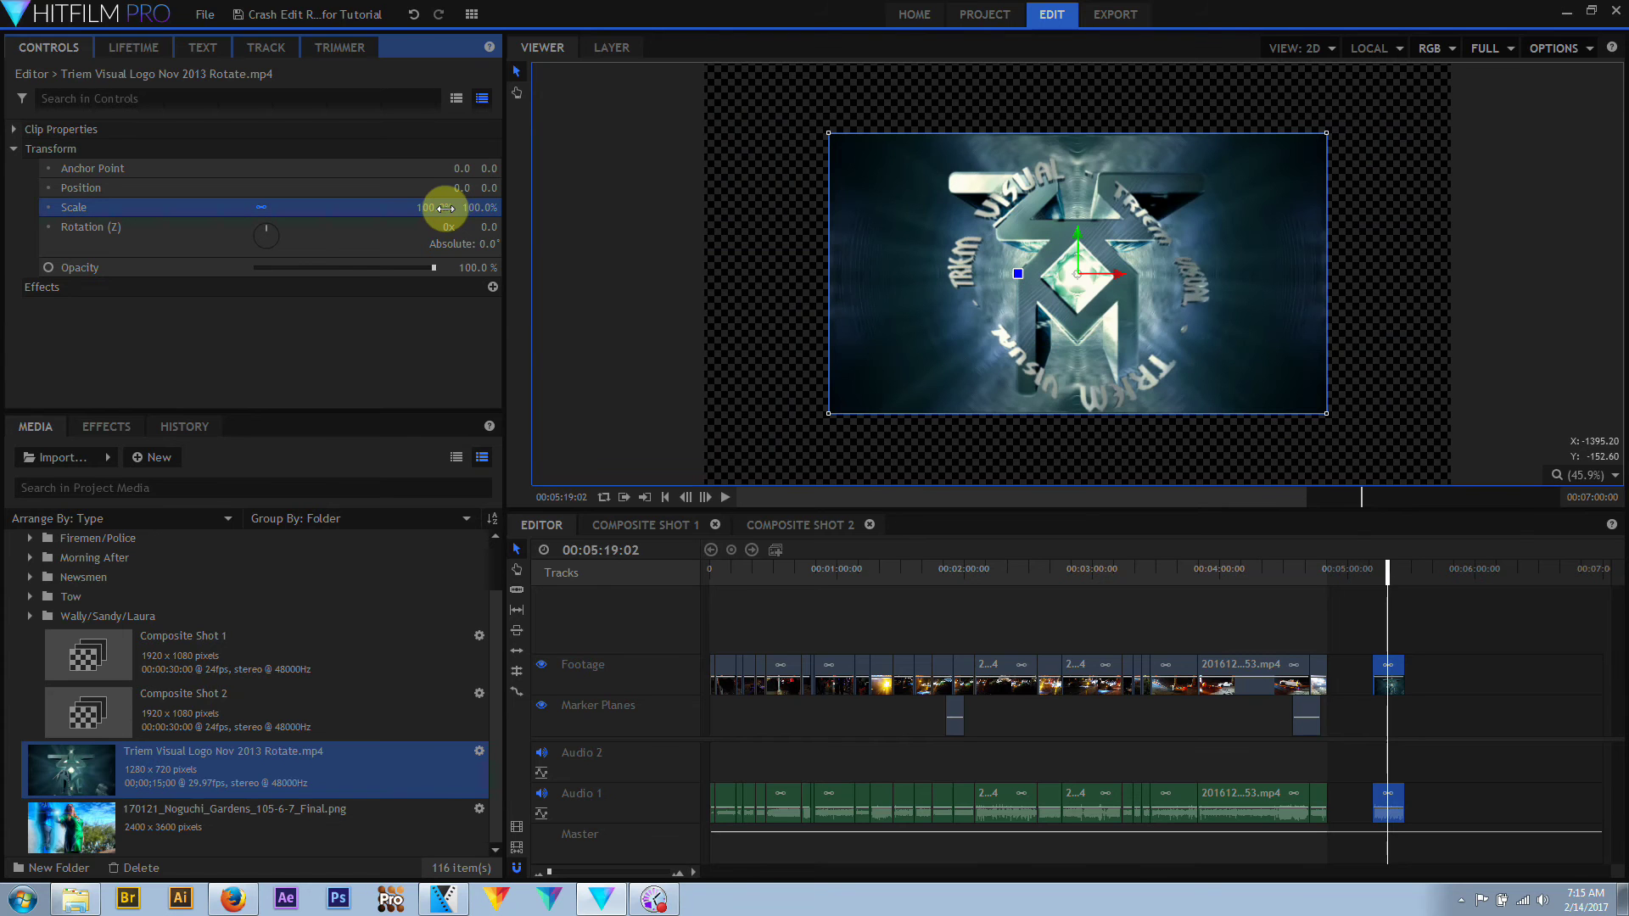
pyautogui.rightClick(1397, 669)
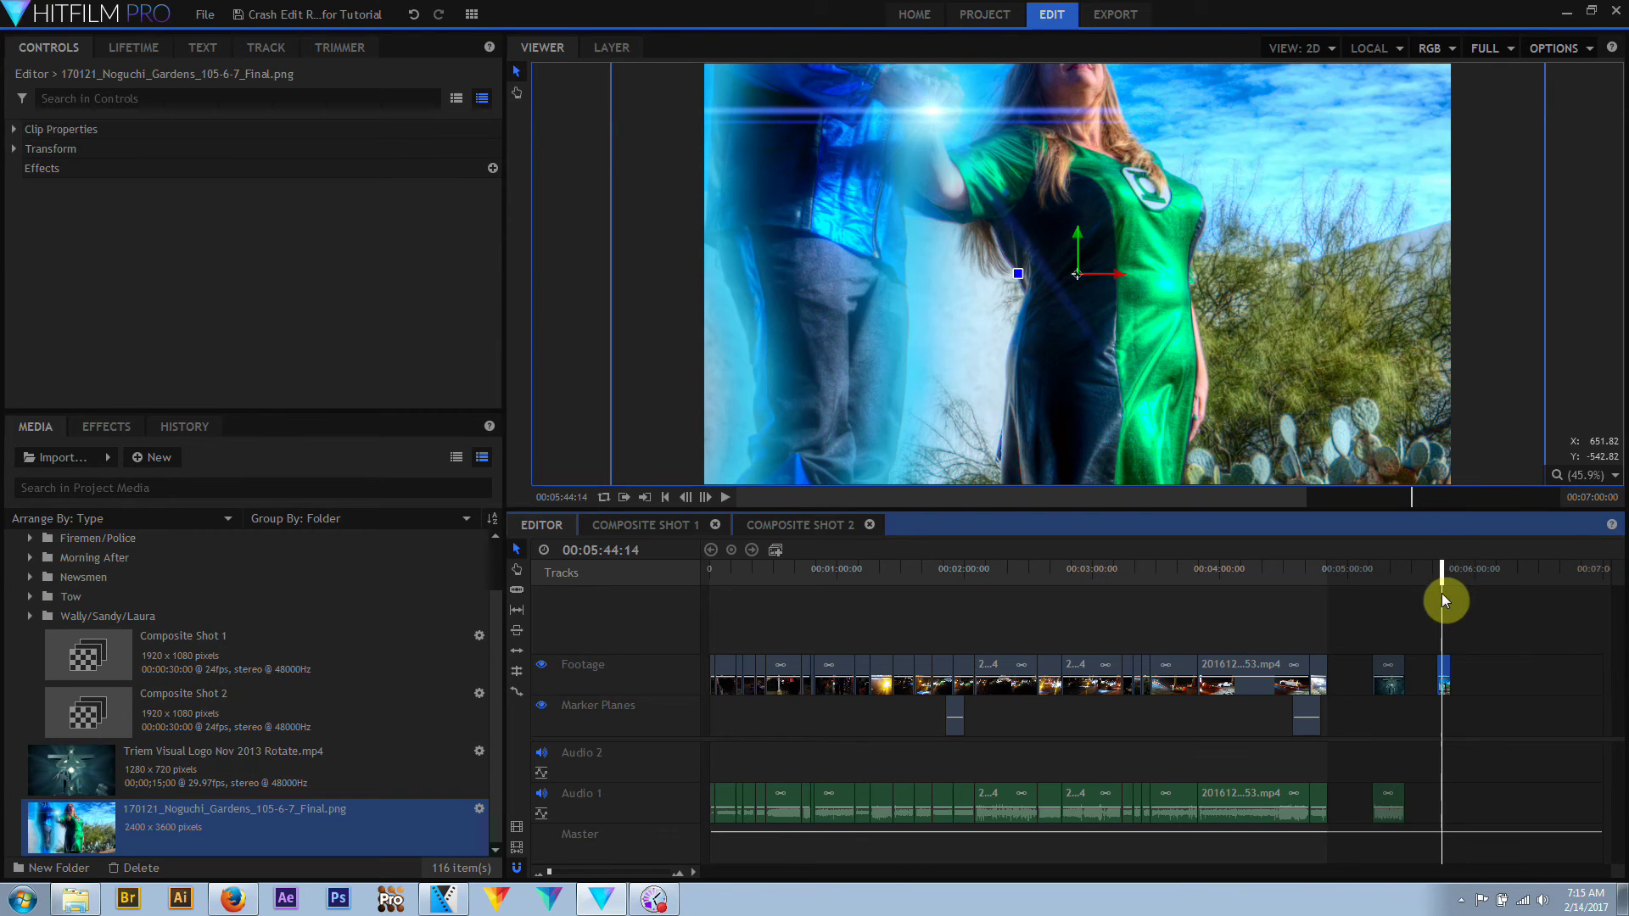
# Fit the clip 170121_Noguchi_Gardens_105-6-7_Final.png at 00:05:44:14 to the whole frame, and refit it to the frame width
pyautogui.rightClick(1446, 675)
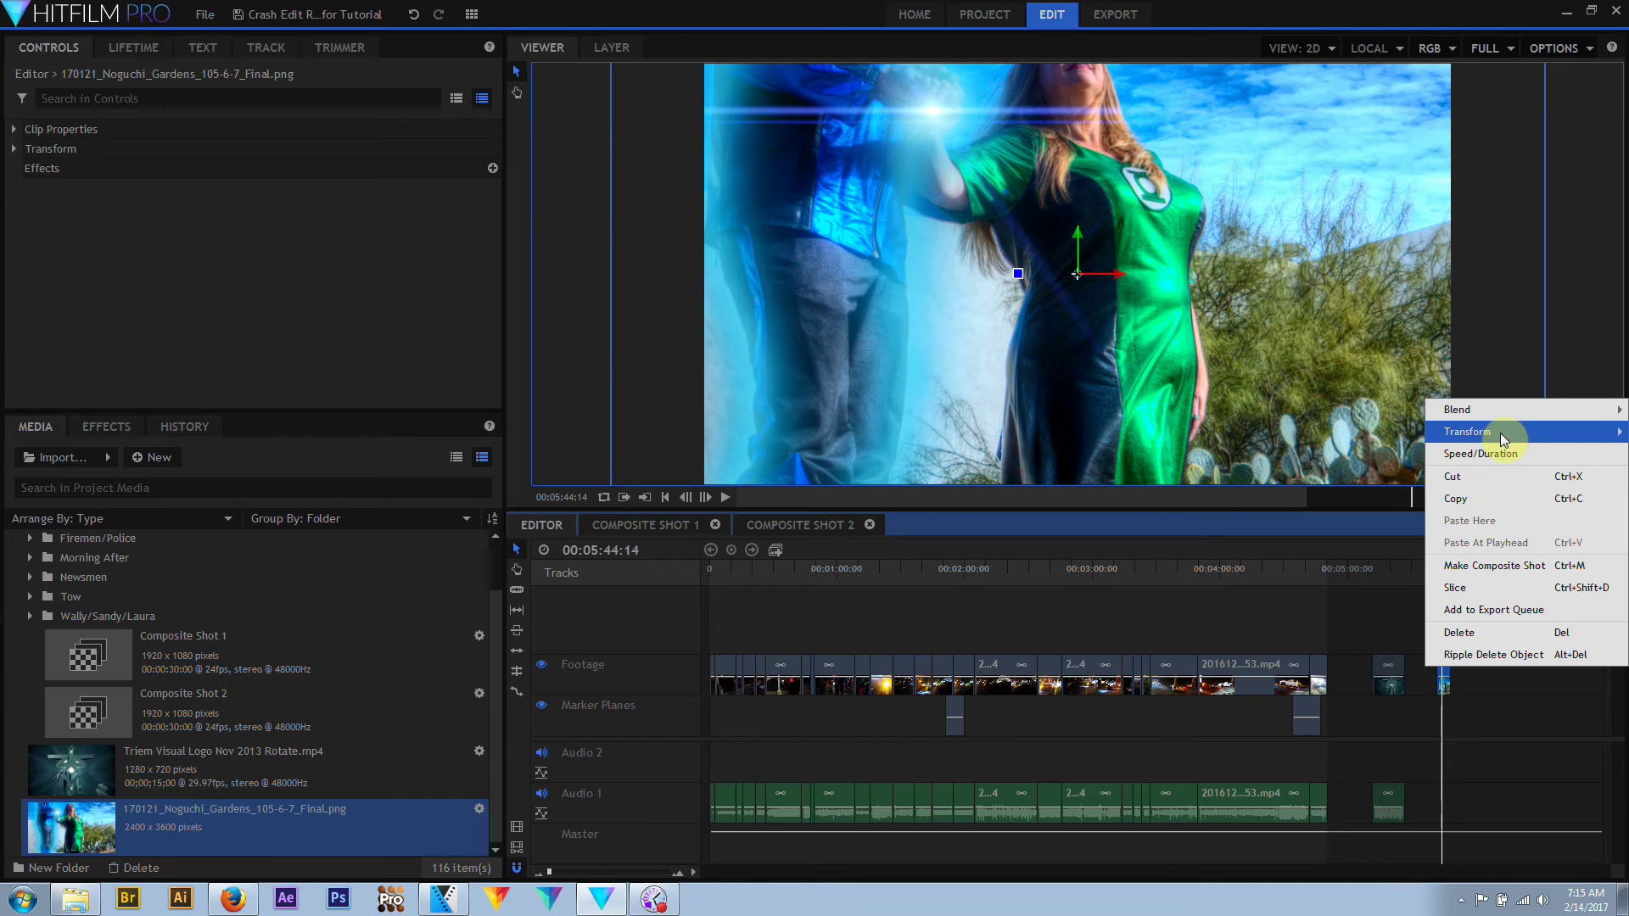
pyautogui.moveTo(1504, 435)
pyautogui.click(1408, 429)
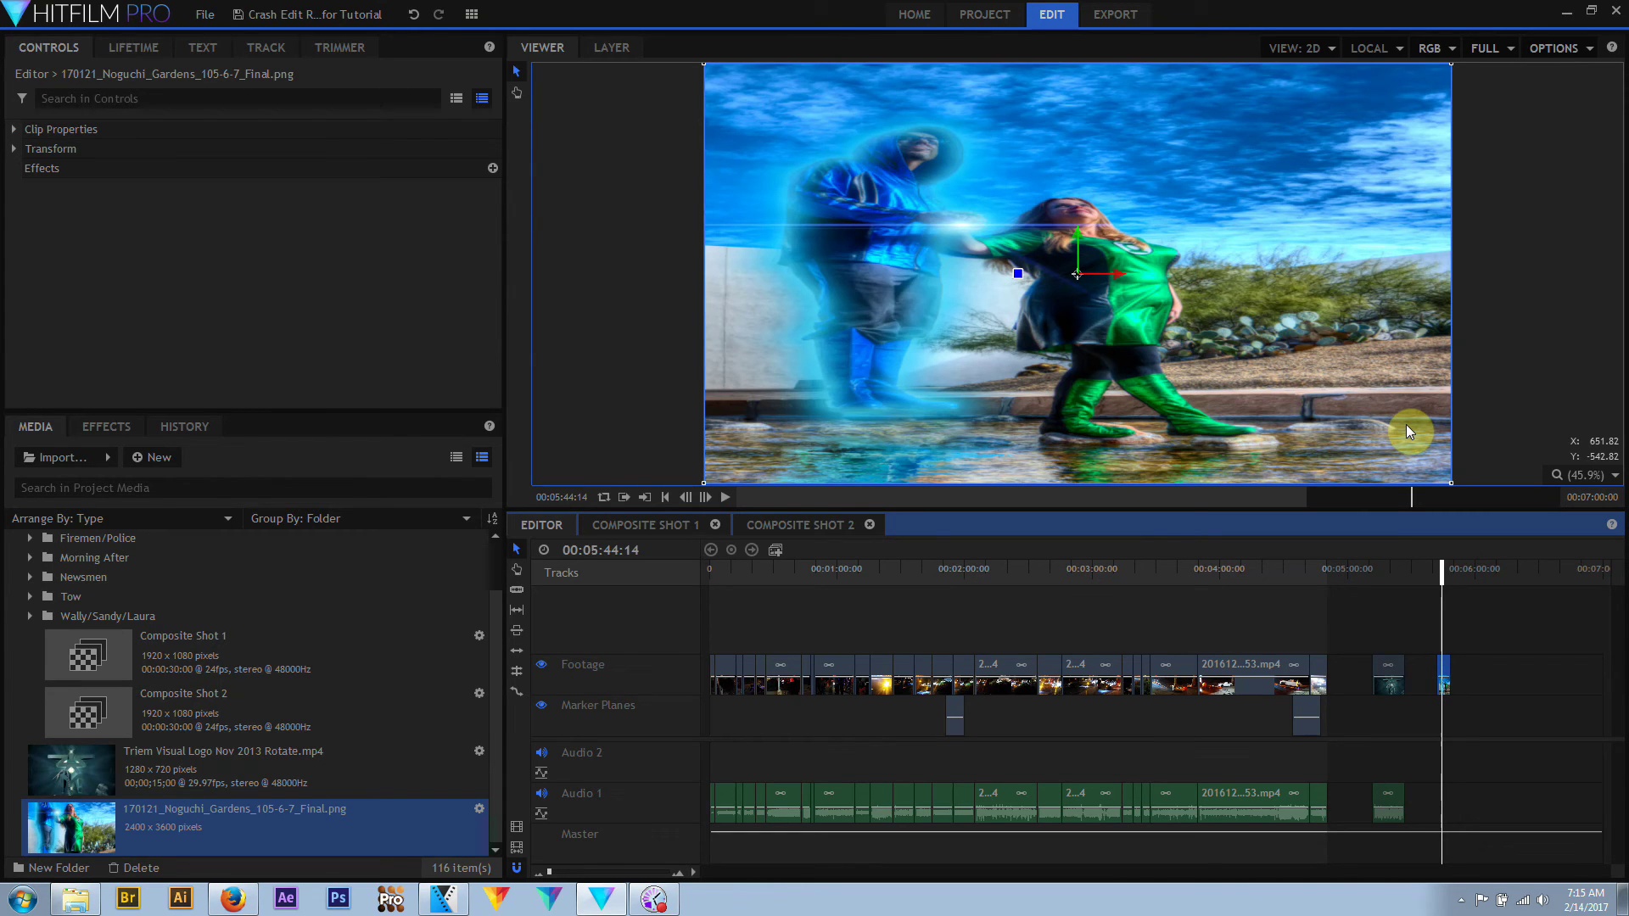
pyautogui.rightClick(1445, 674)
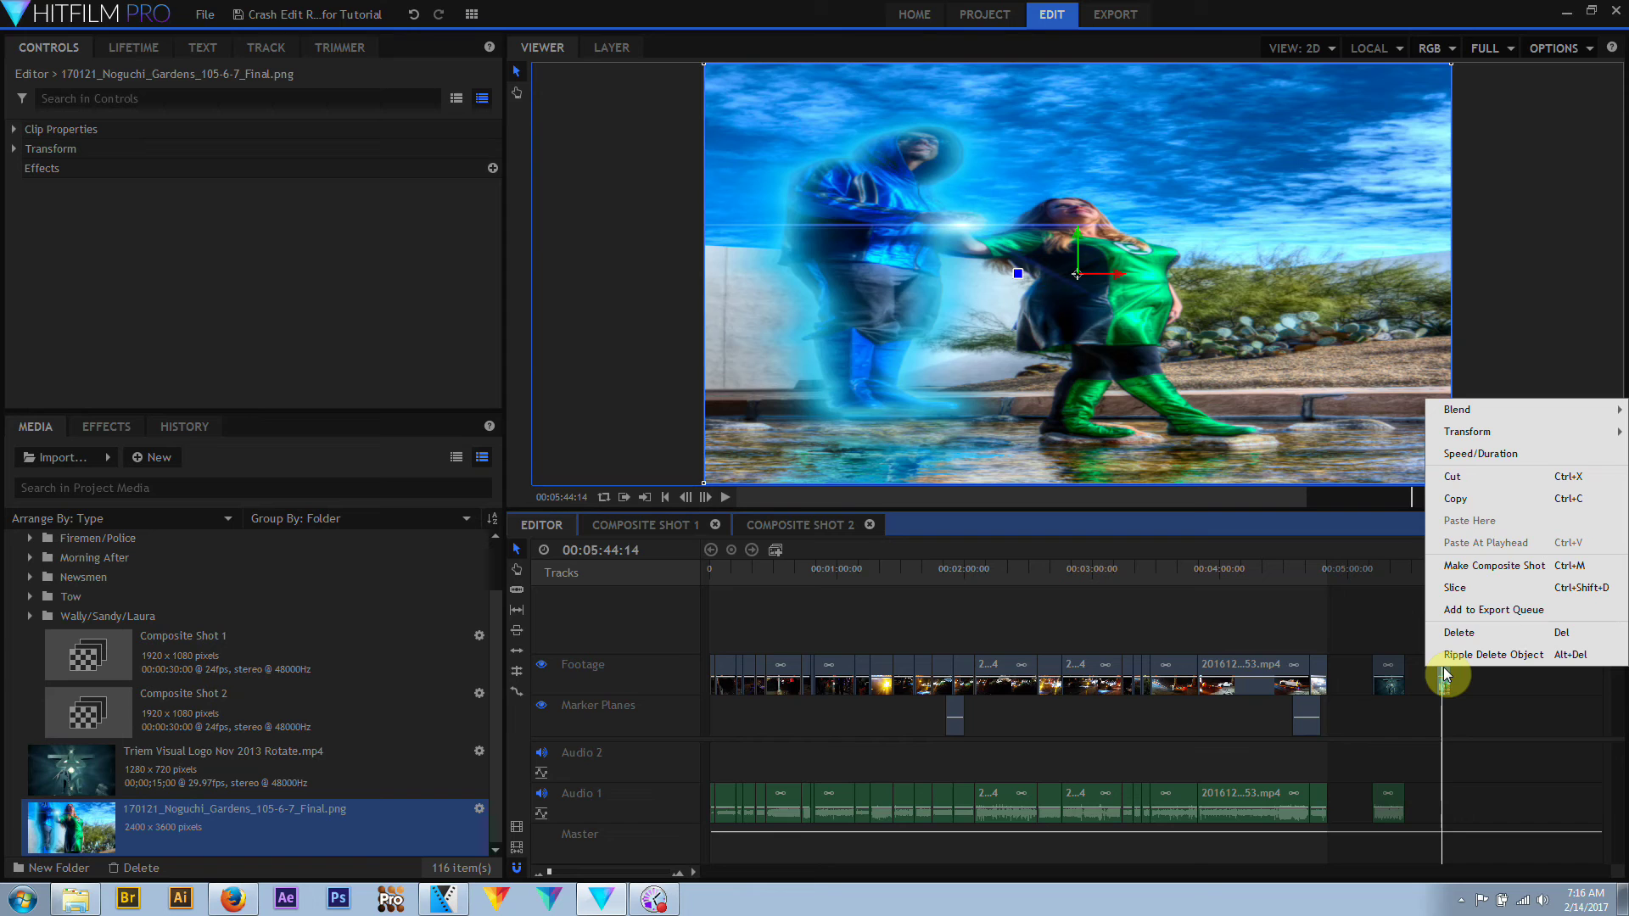
pyautogui.moveTo(1476, 431)
pyautogui.click(1398, 457)
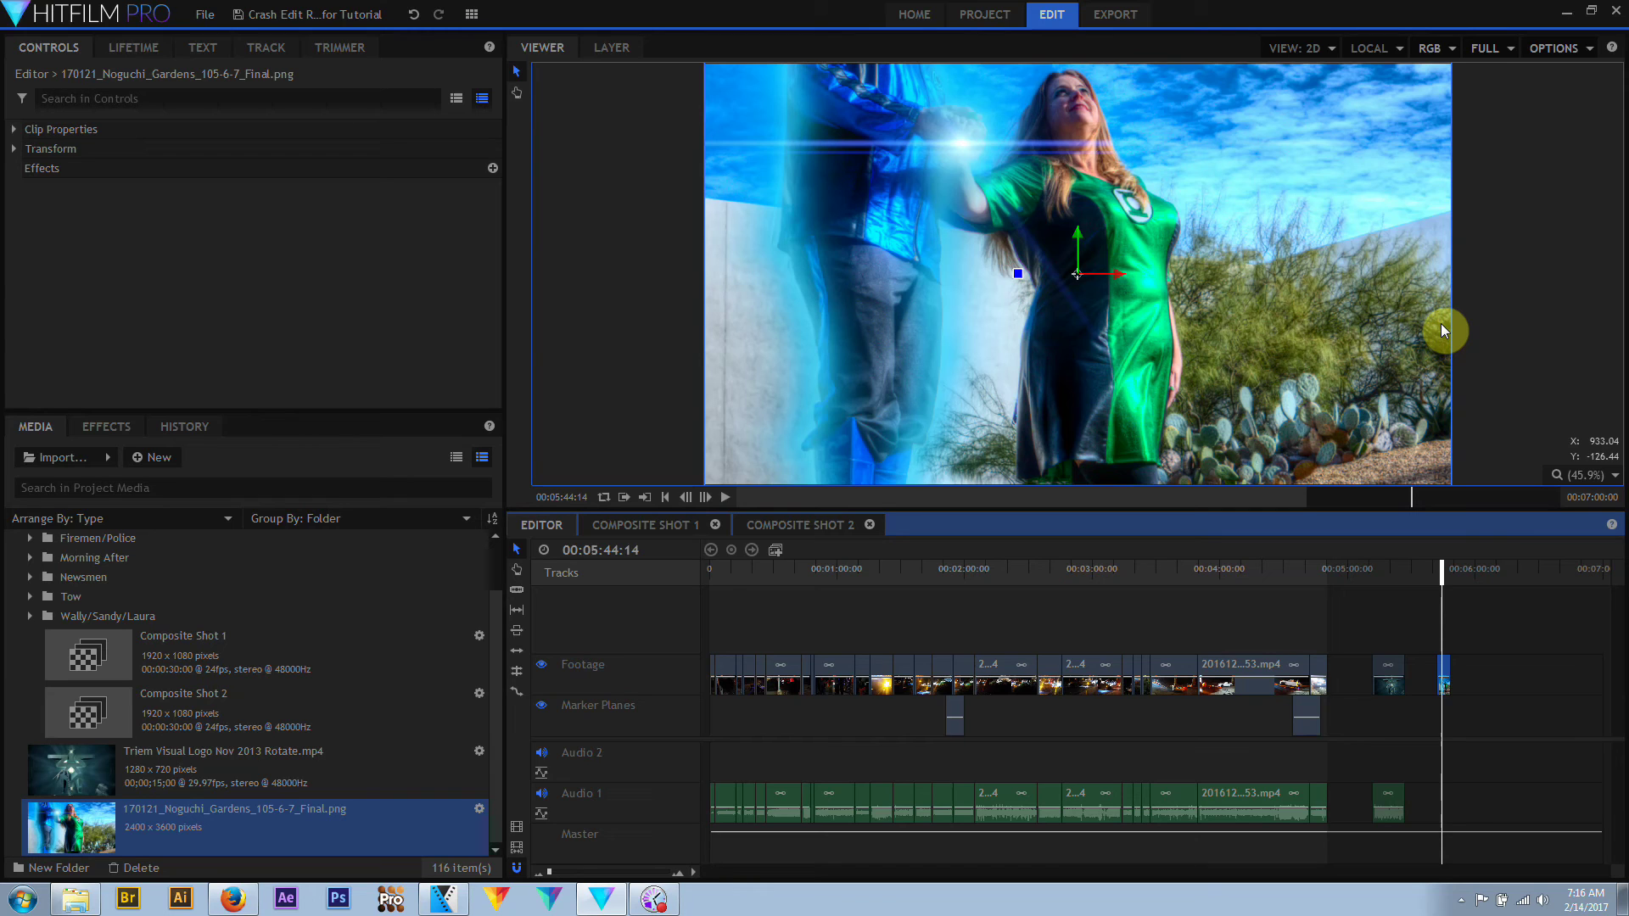
# Try the vertical position and scale settings of 170121_Noguchi_Gardens_105-6-7_Final.png, and fit the image to the frame height
pyautogui.click(12, 150)
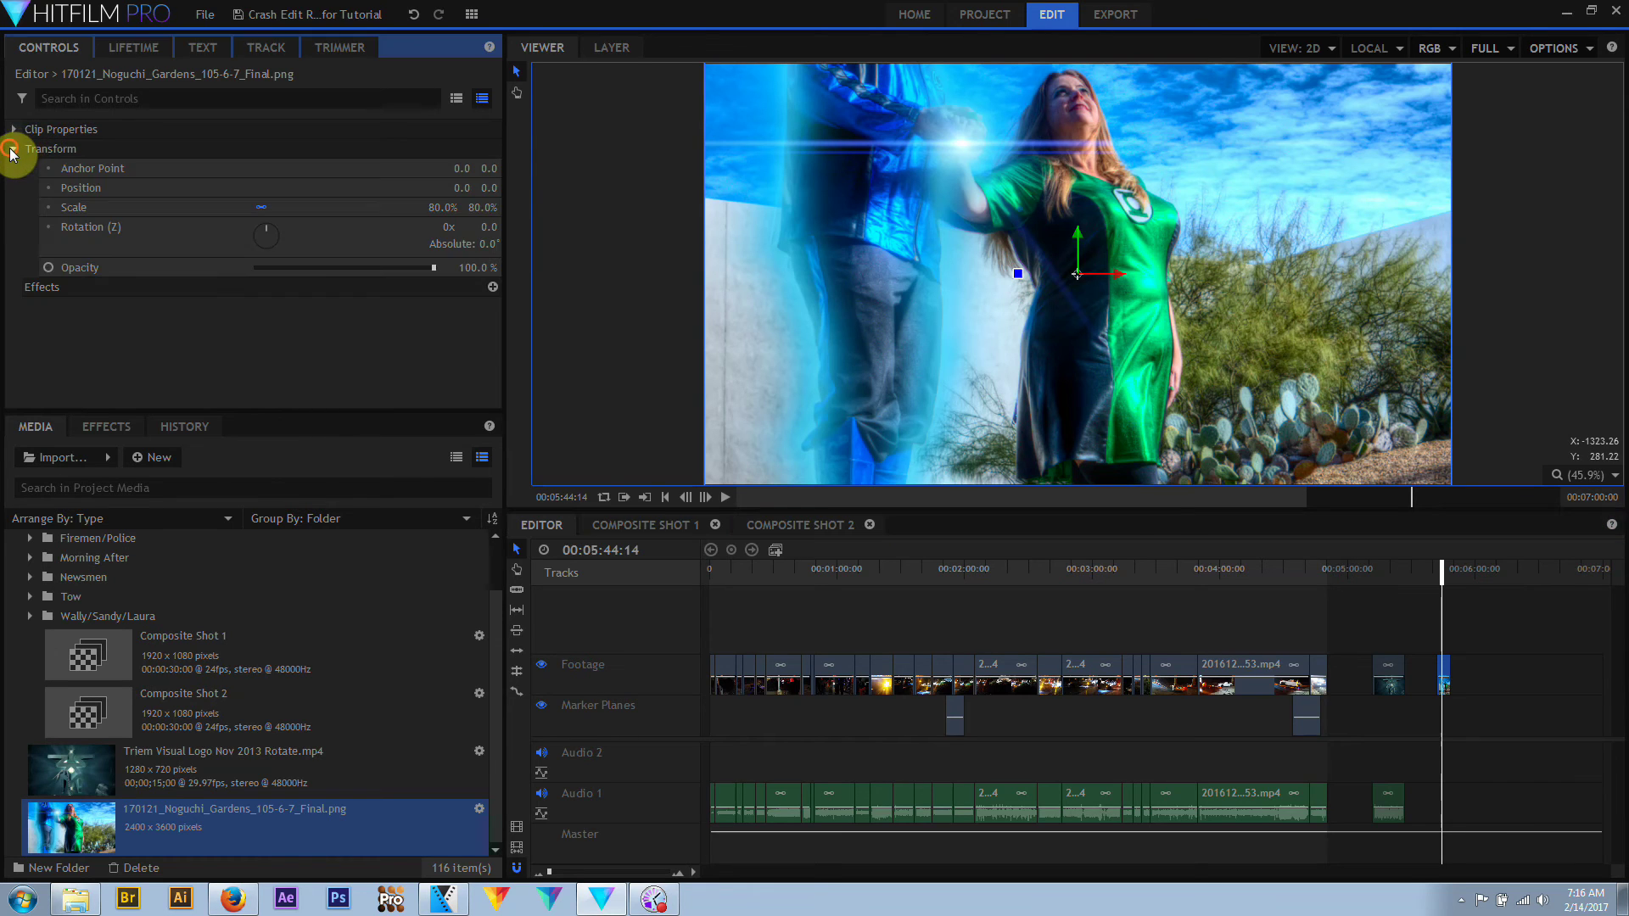
pyautogui.moveTo(489, 188)
pyautogui.mouseDown()
pyautogui.moveTo(229, 189)
pyautogui.moveTo(490, 192)
pyautogui.mouseUp()
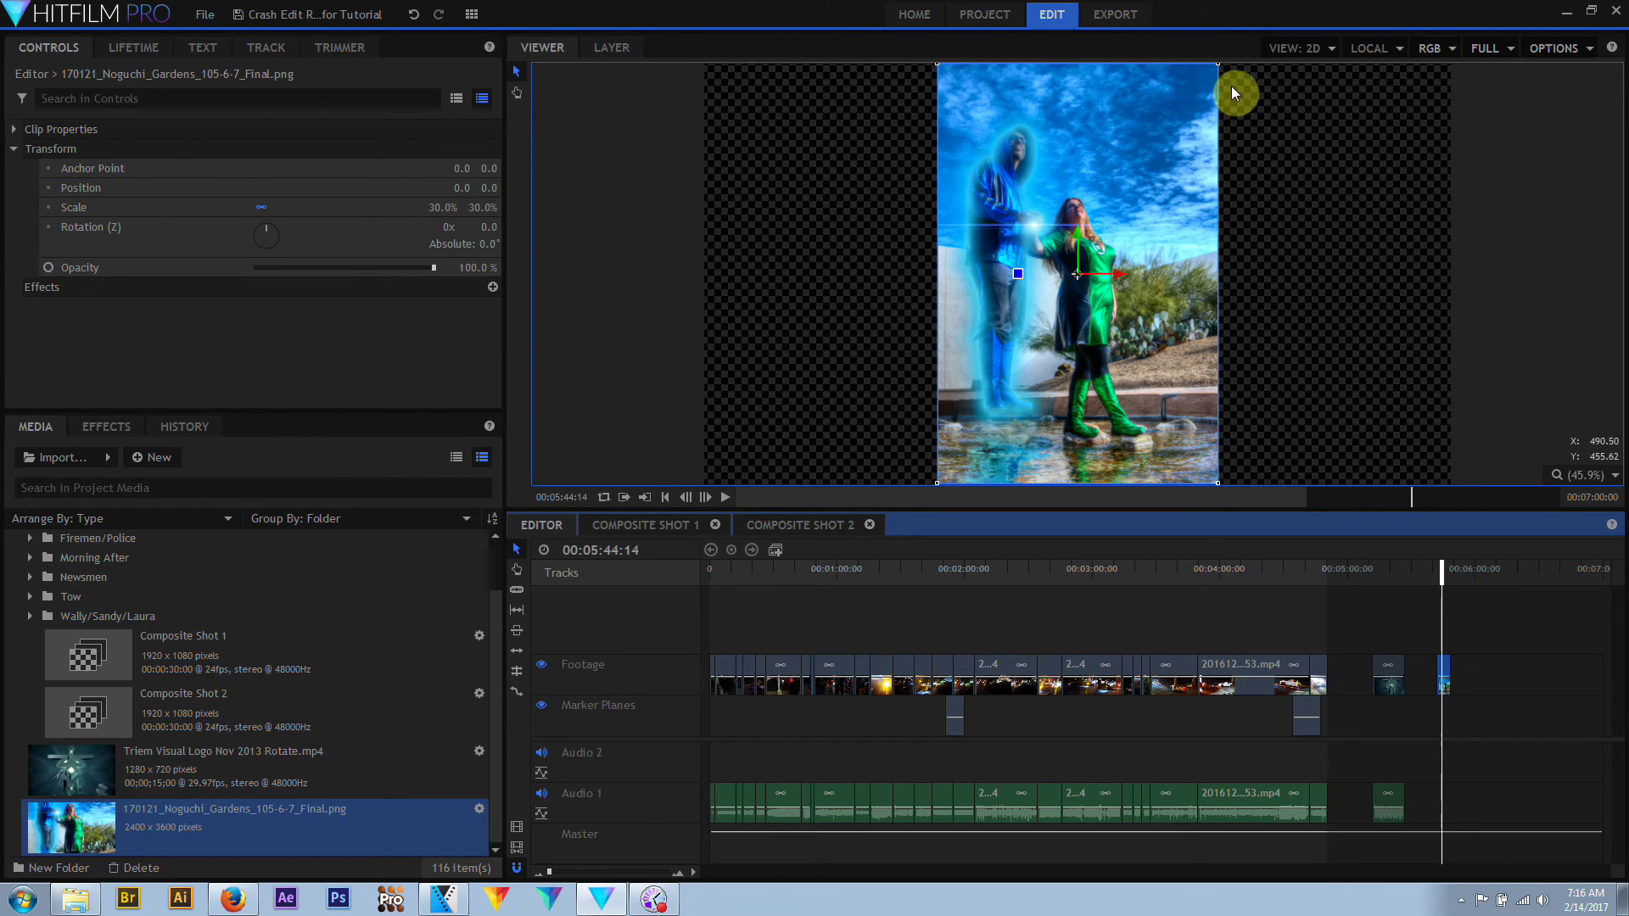
pyautogui.moveTo(1319, 491)
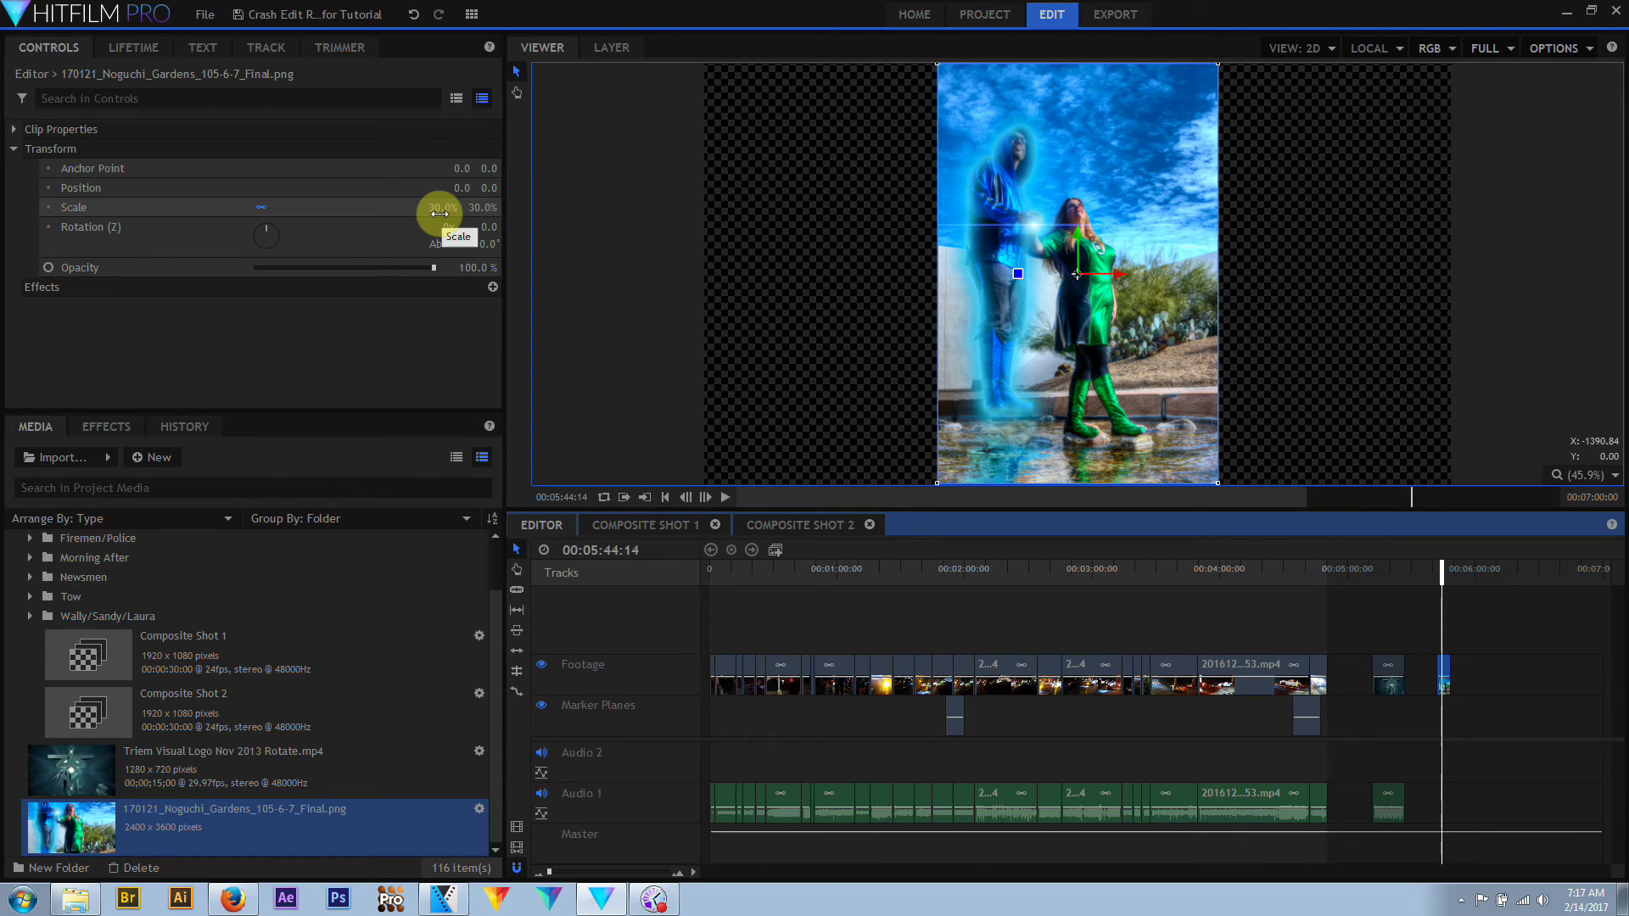
pyautogui.moveTo(439, 213)
pyautogui.mouseDown()
pyautogui.moveTo(685, 213)
pyautogui.moveTo(397, 213)
pyautogui.moveTo(635, 213)
pyautogui.moveTo(436, 212)
pyautogui.mouseUp()
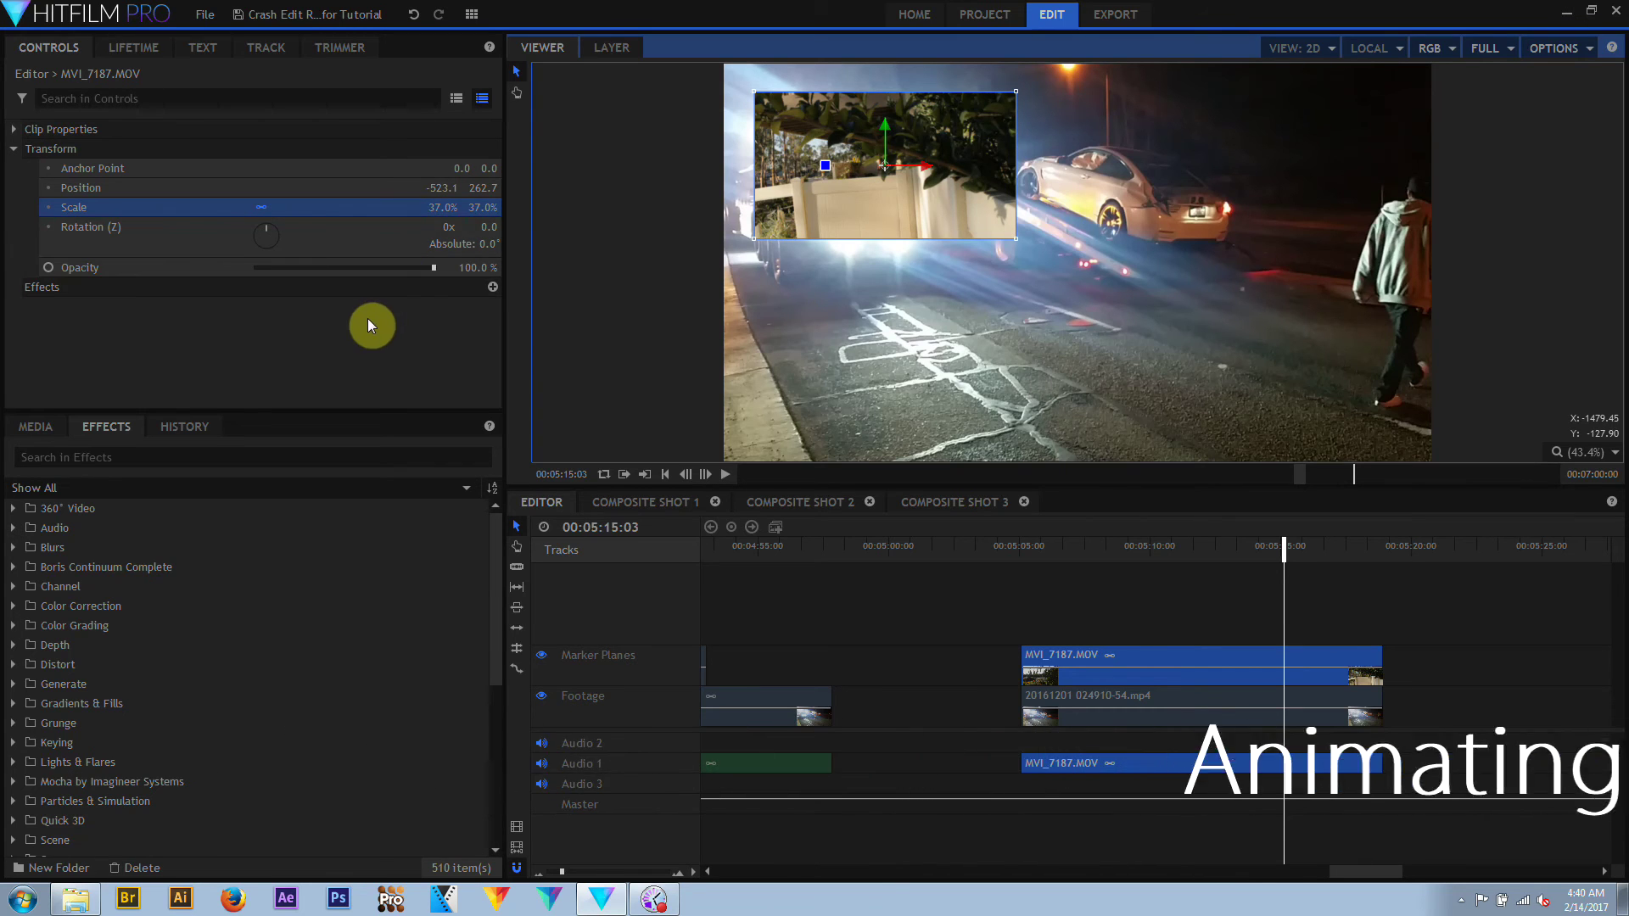
# Enable keyframing for the opacity of MVI_7187.MOV at 00:05:05:05, and set the opacity to 0%
pyautogui.click(1024, 548)
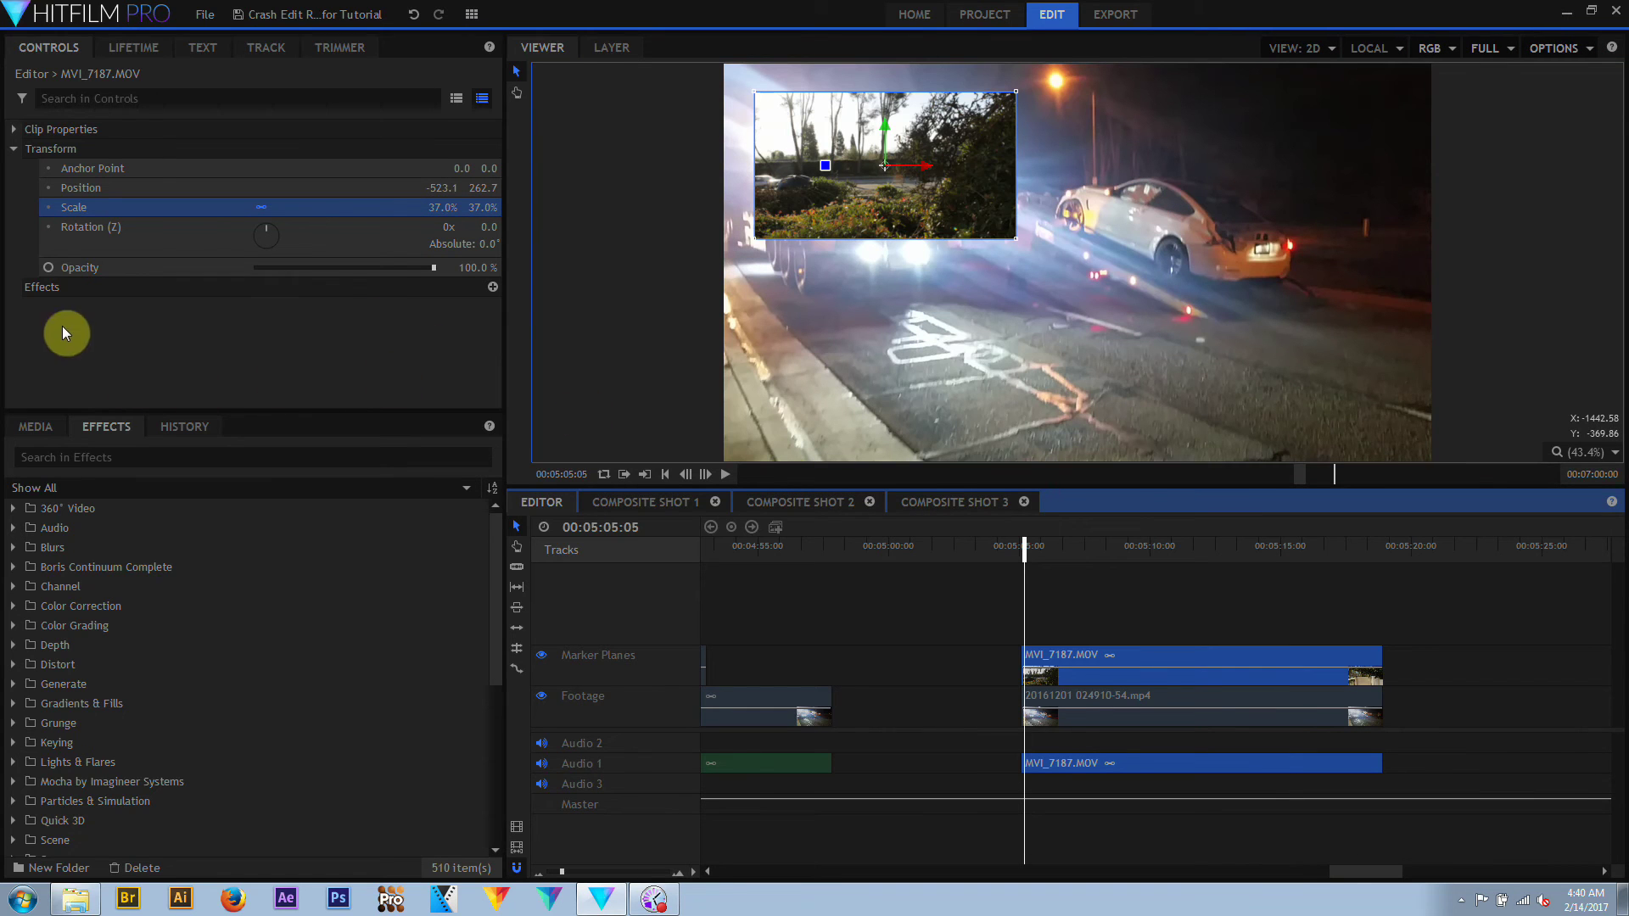
pyautogui.click(49, 268)
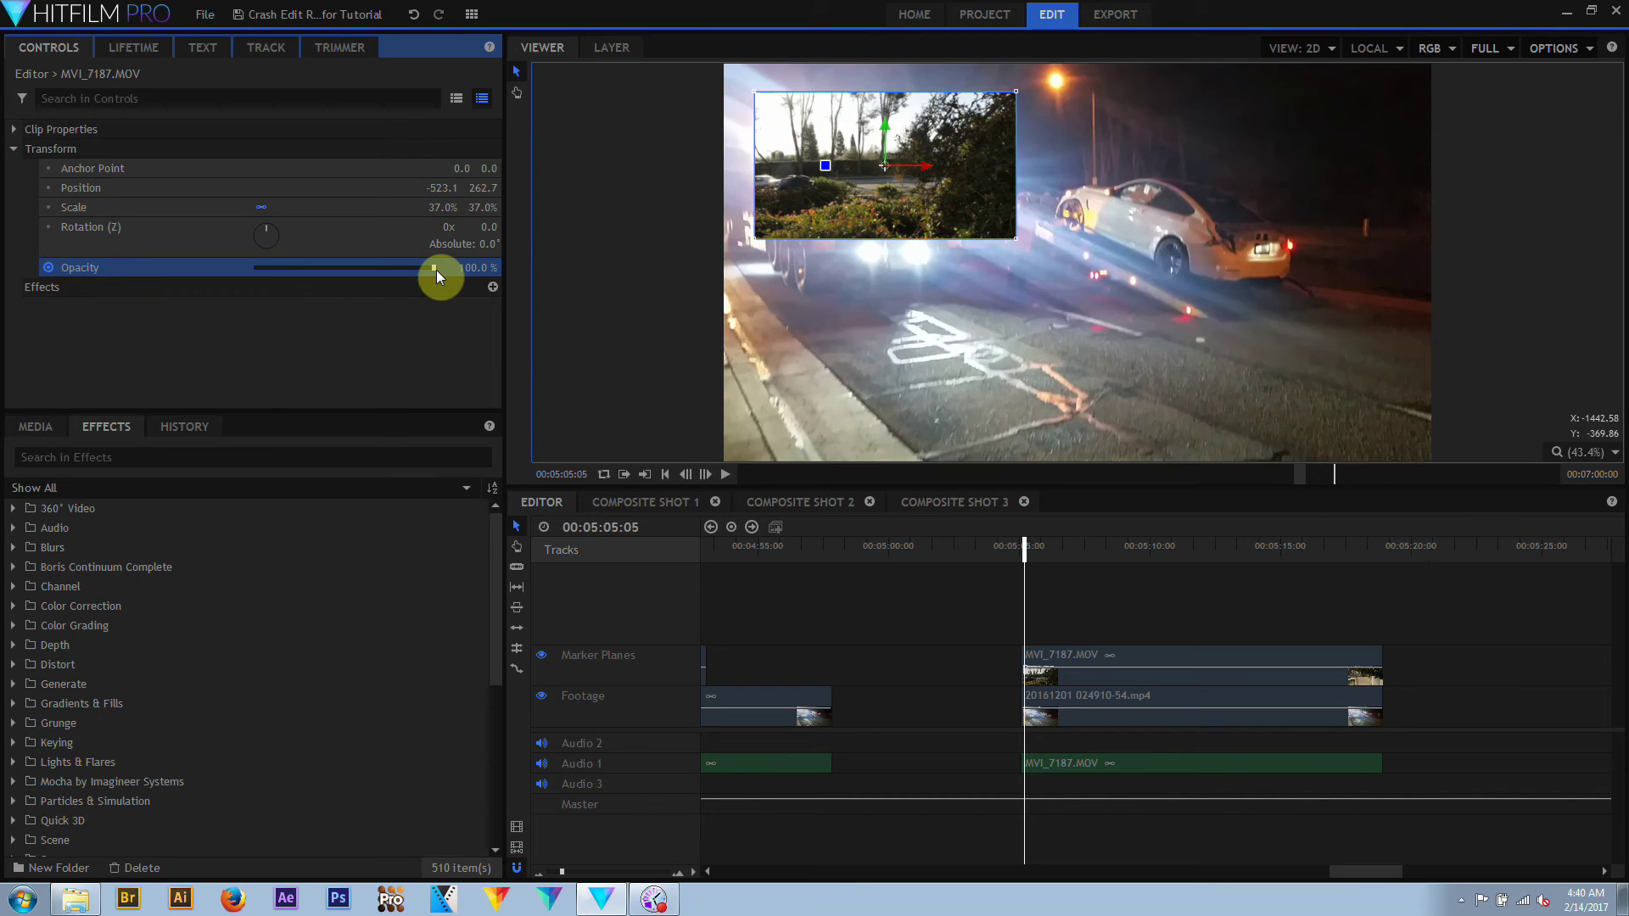
pyautogui.moveTo(434, 268); pyautogui.dragTo(222, 266)
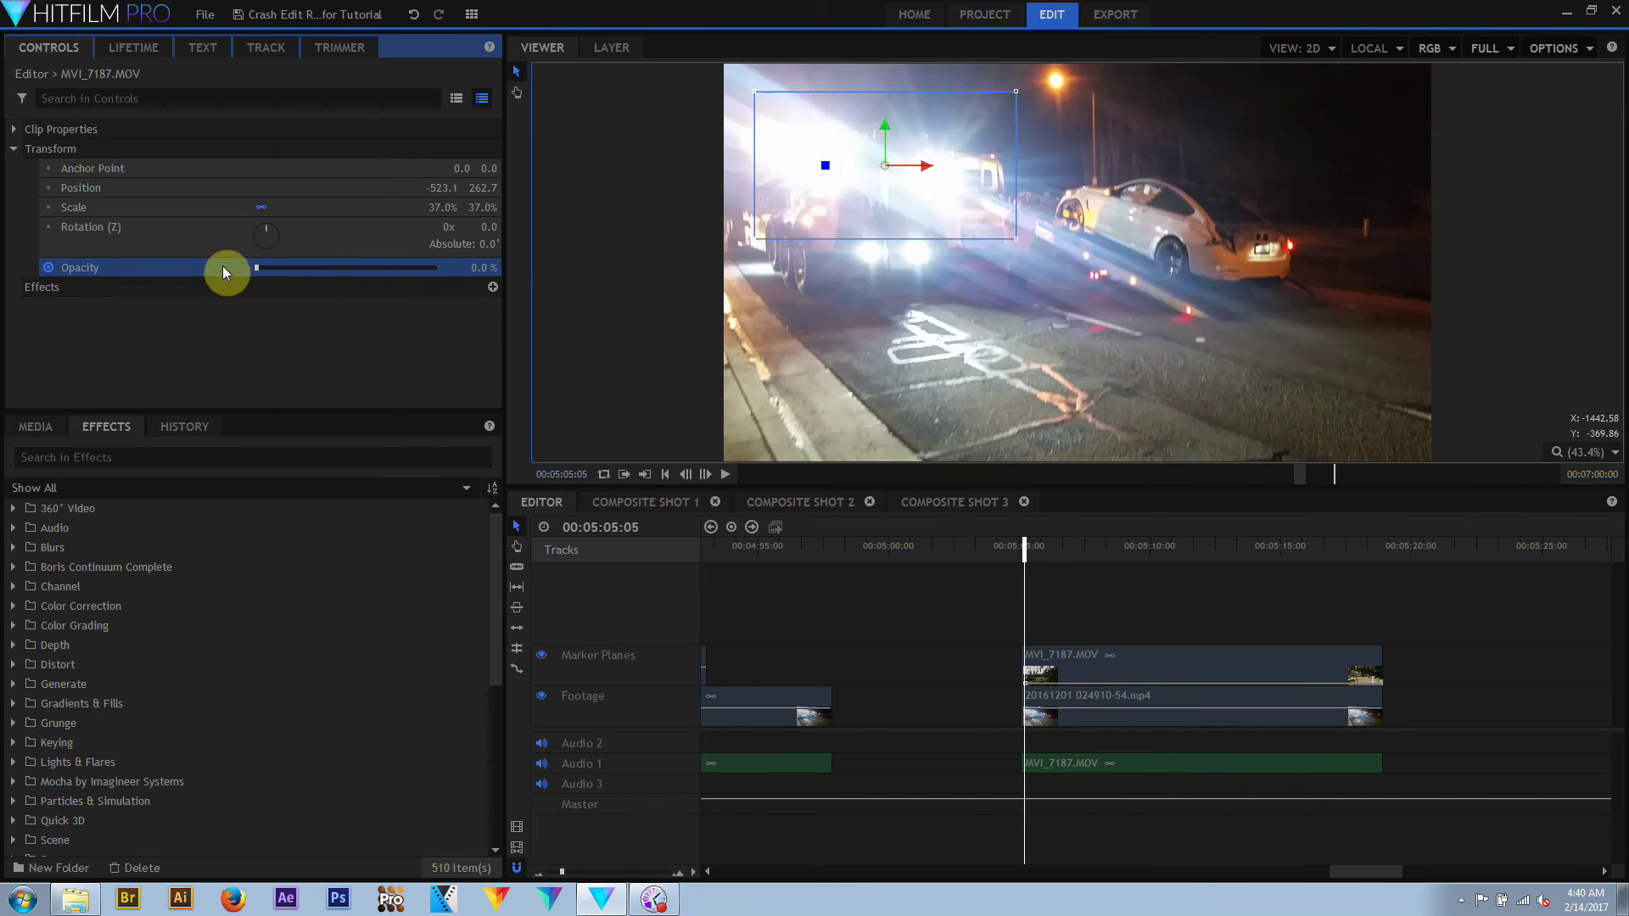
# Set the opacity of MVI_7187.MOV to 100% at 00:05:06:06, and play back the fade-in from just before the clip
pyautogui.click(1053, 551)
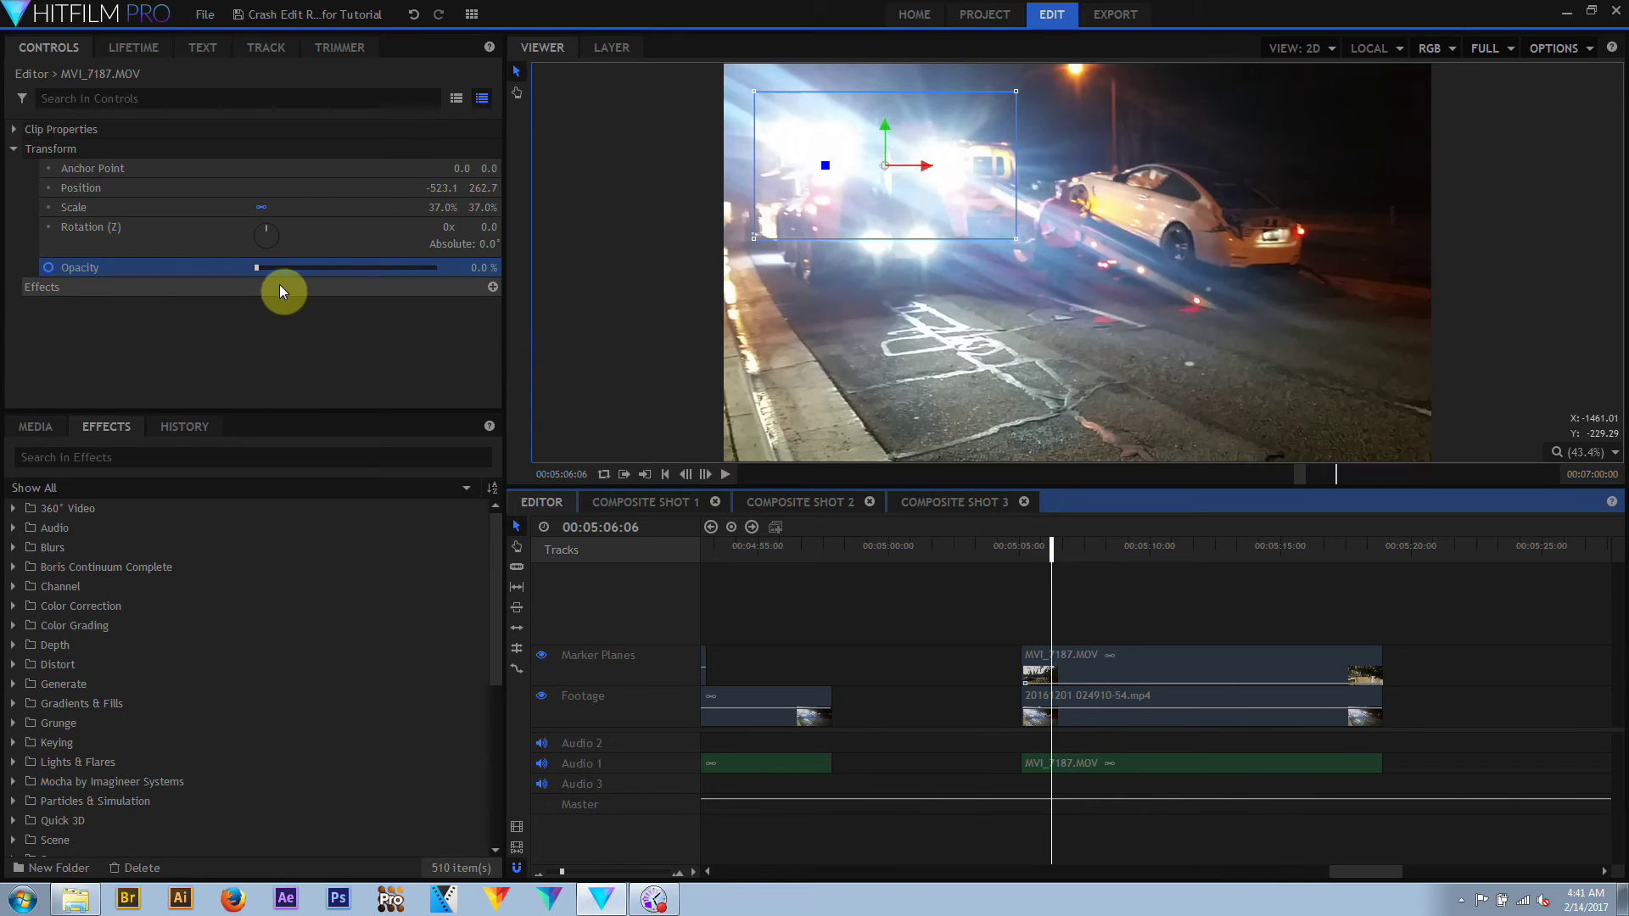
pyautogui.moveTo(253, 268); pyautogui.dragTo(459, 282)
pyautogui.click(1051, 551)
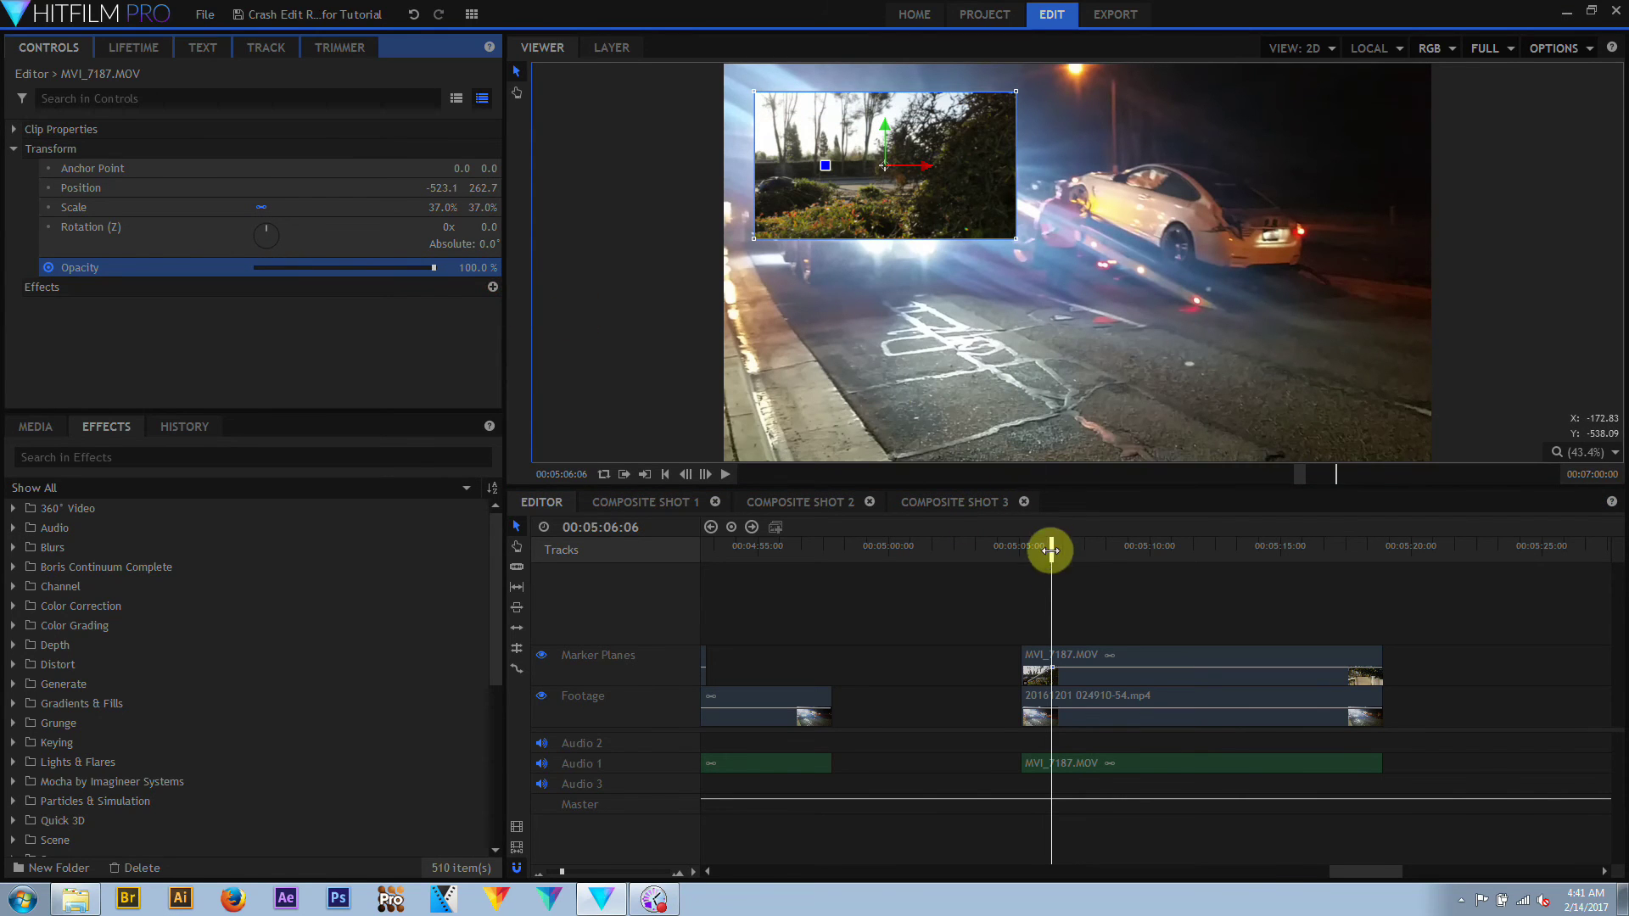
pyautogui.click(1009, 549)
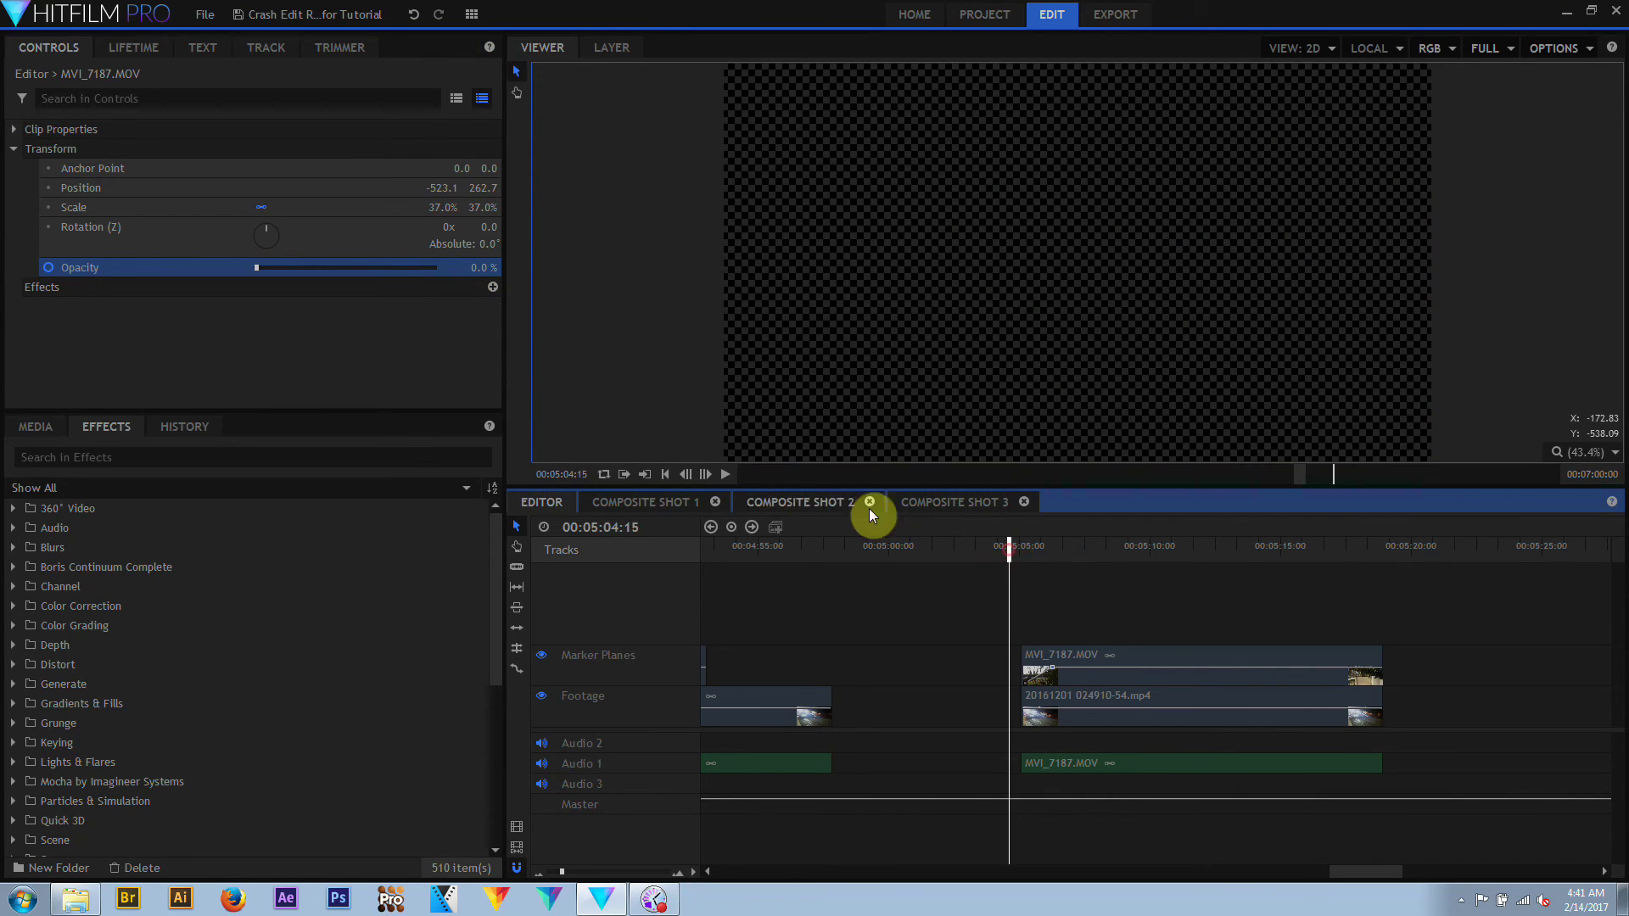
pyautogui.click(726, 473)
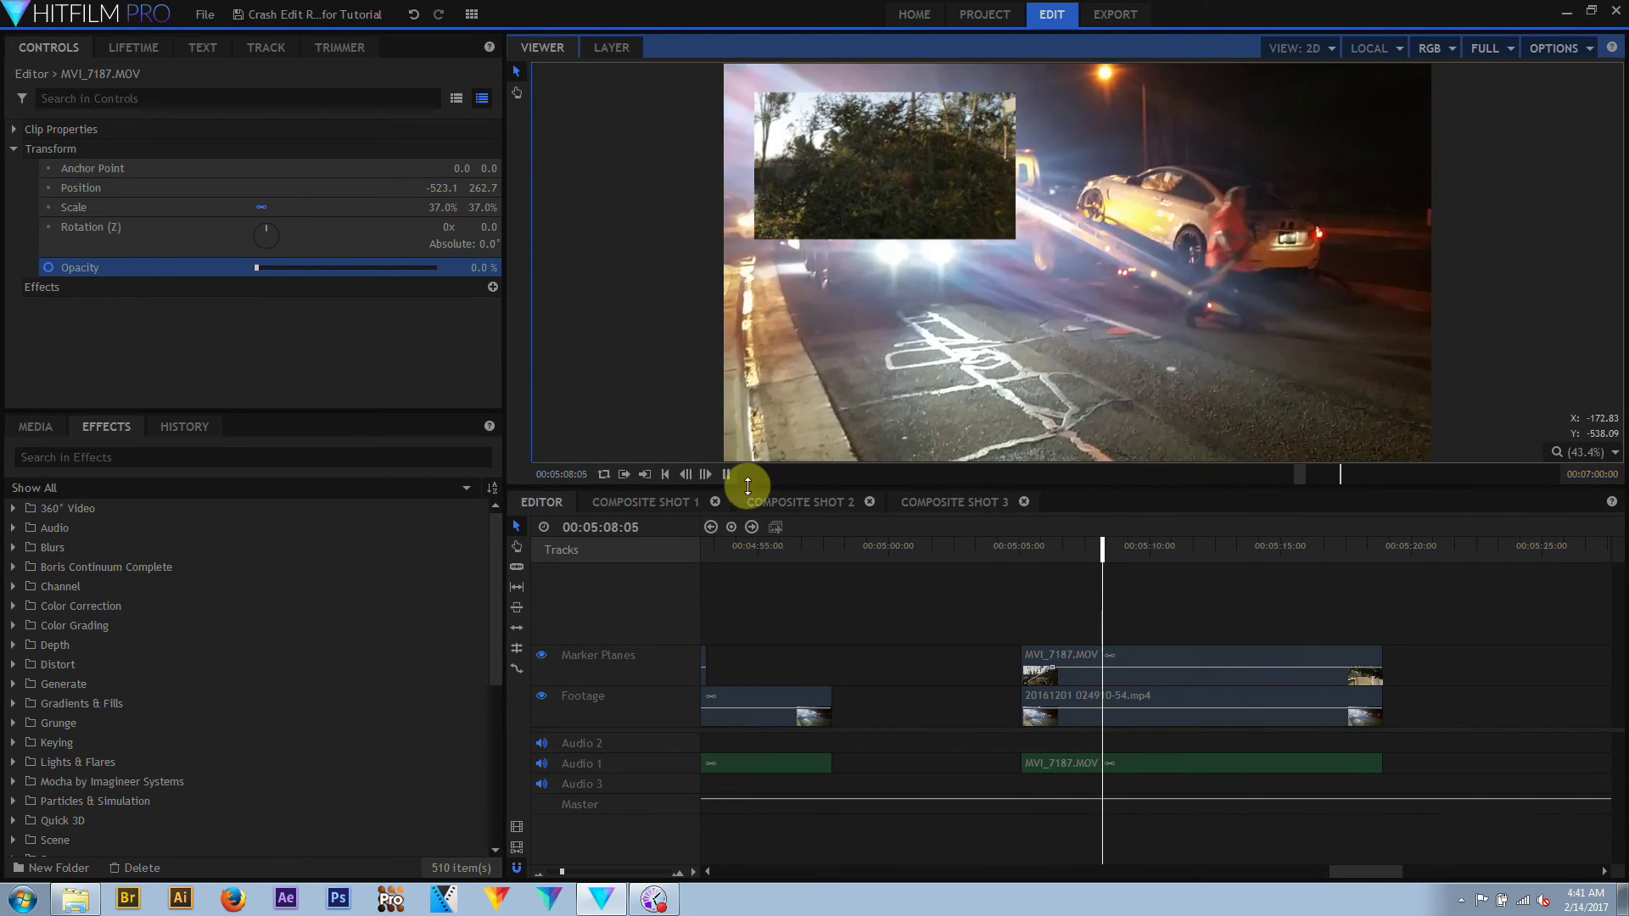
# Keyframe the opacity of MVI_7187.MOV at 100% at 00:05:16:23 and lower it at 00:05:18:12 for a fade-out, and start playback
pyautogui.click(1129, 549)
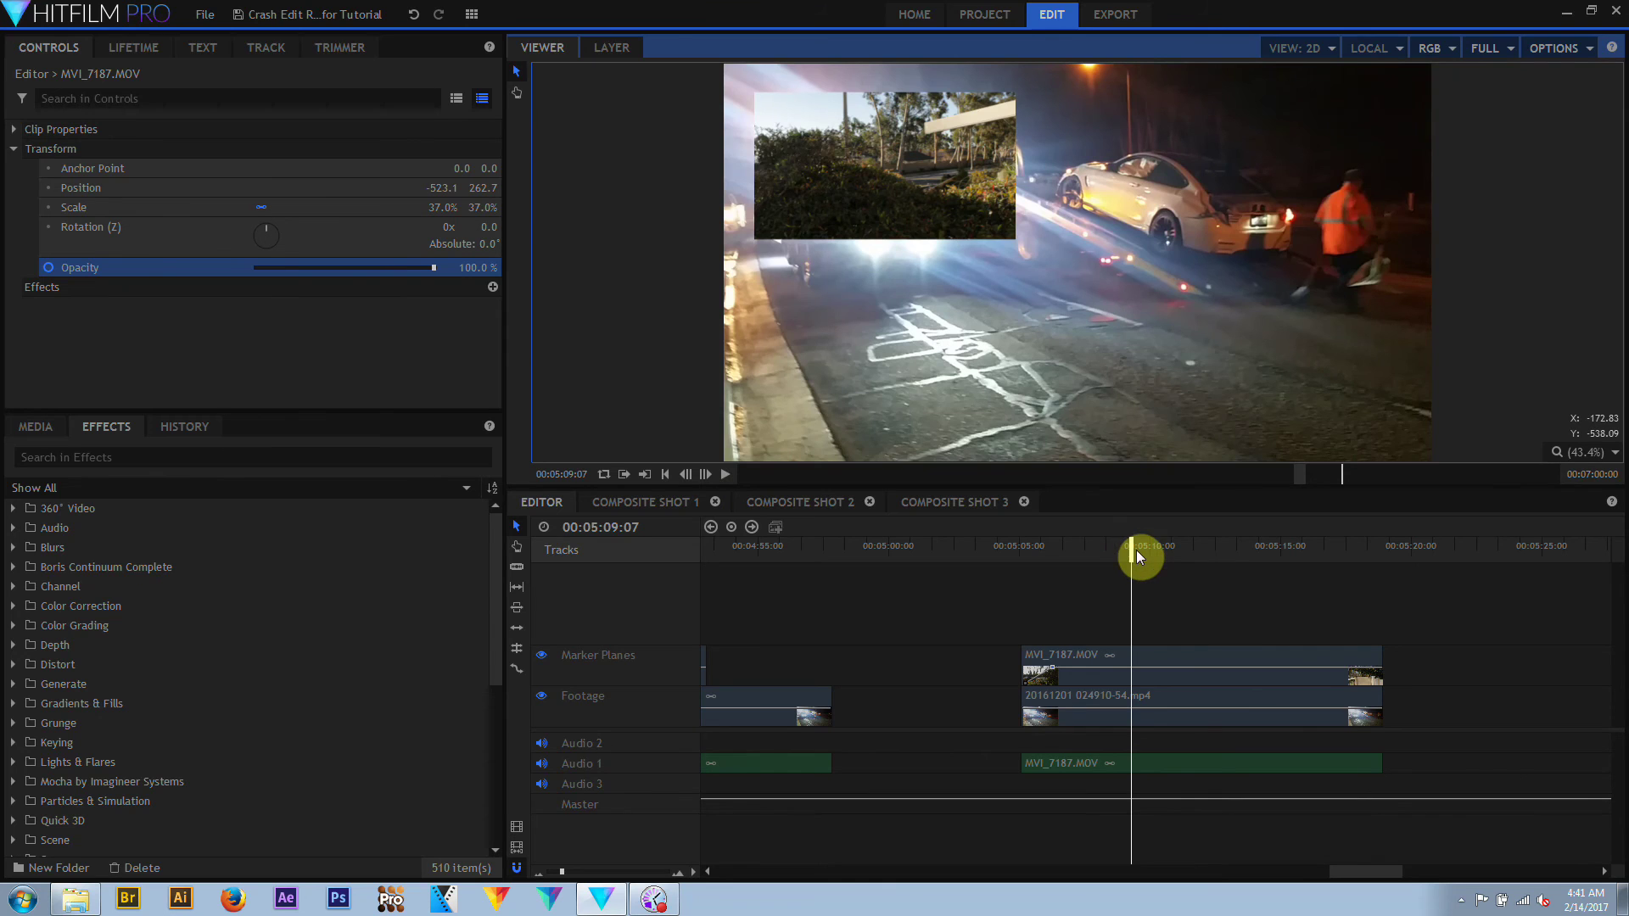
pyautogui.moveTo(1136, 550); pyautogui.dragTo(1332, 556)
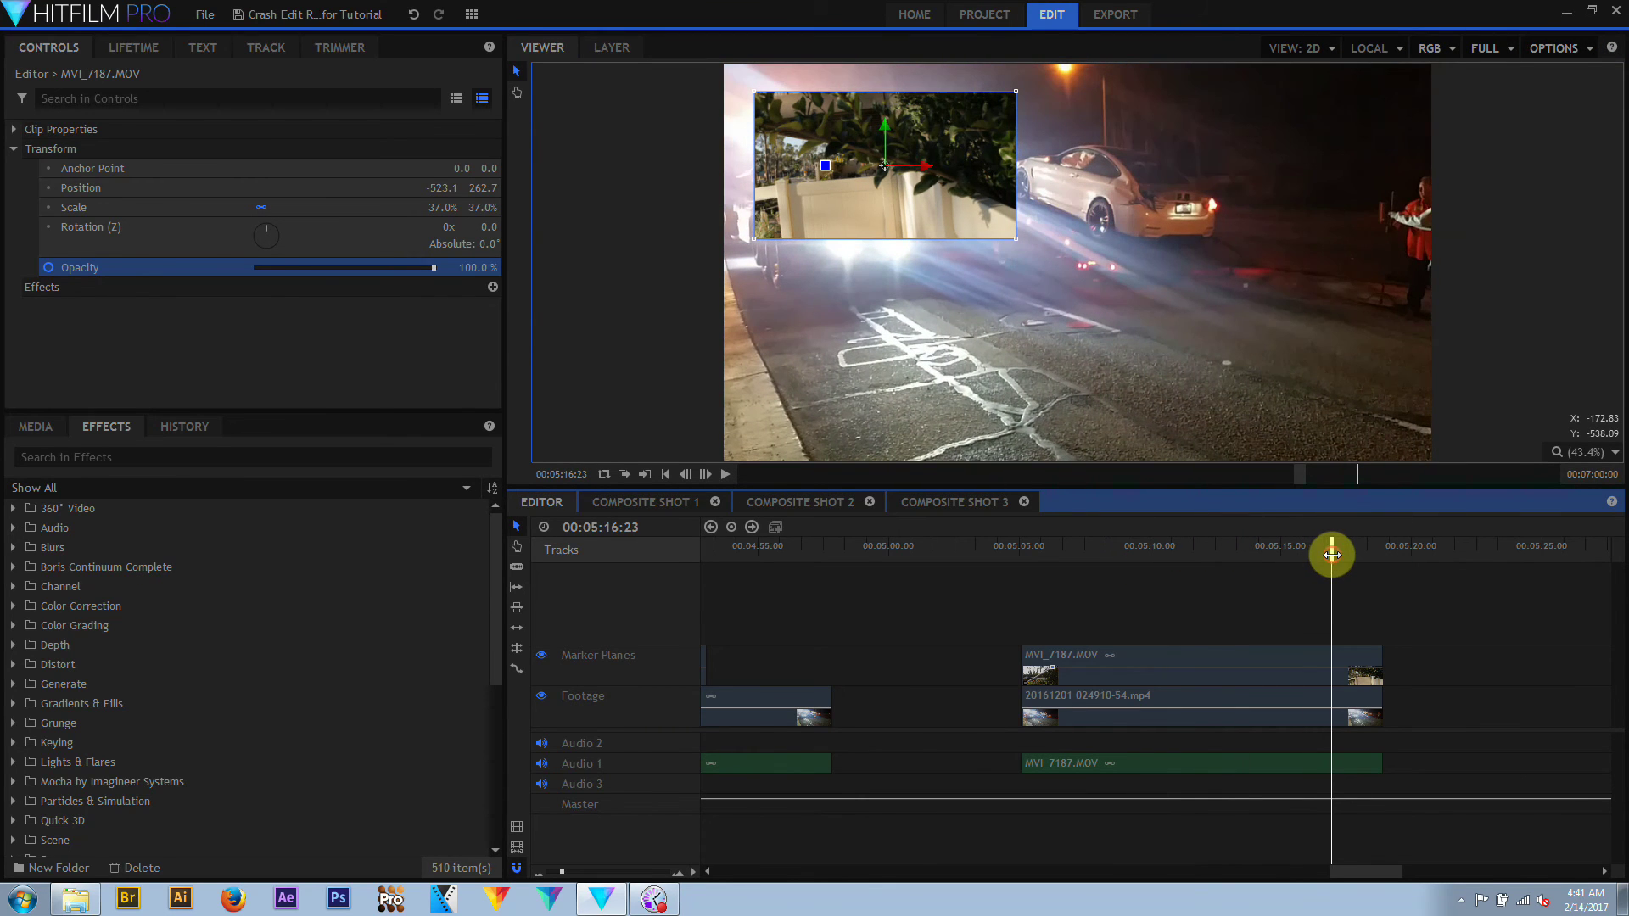
pyautogui.click(733, 529)
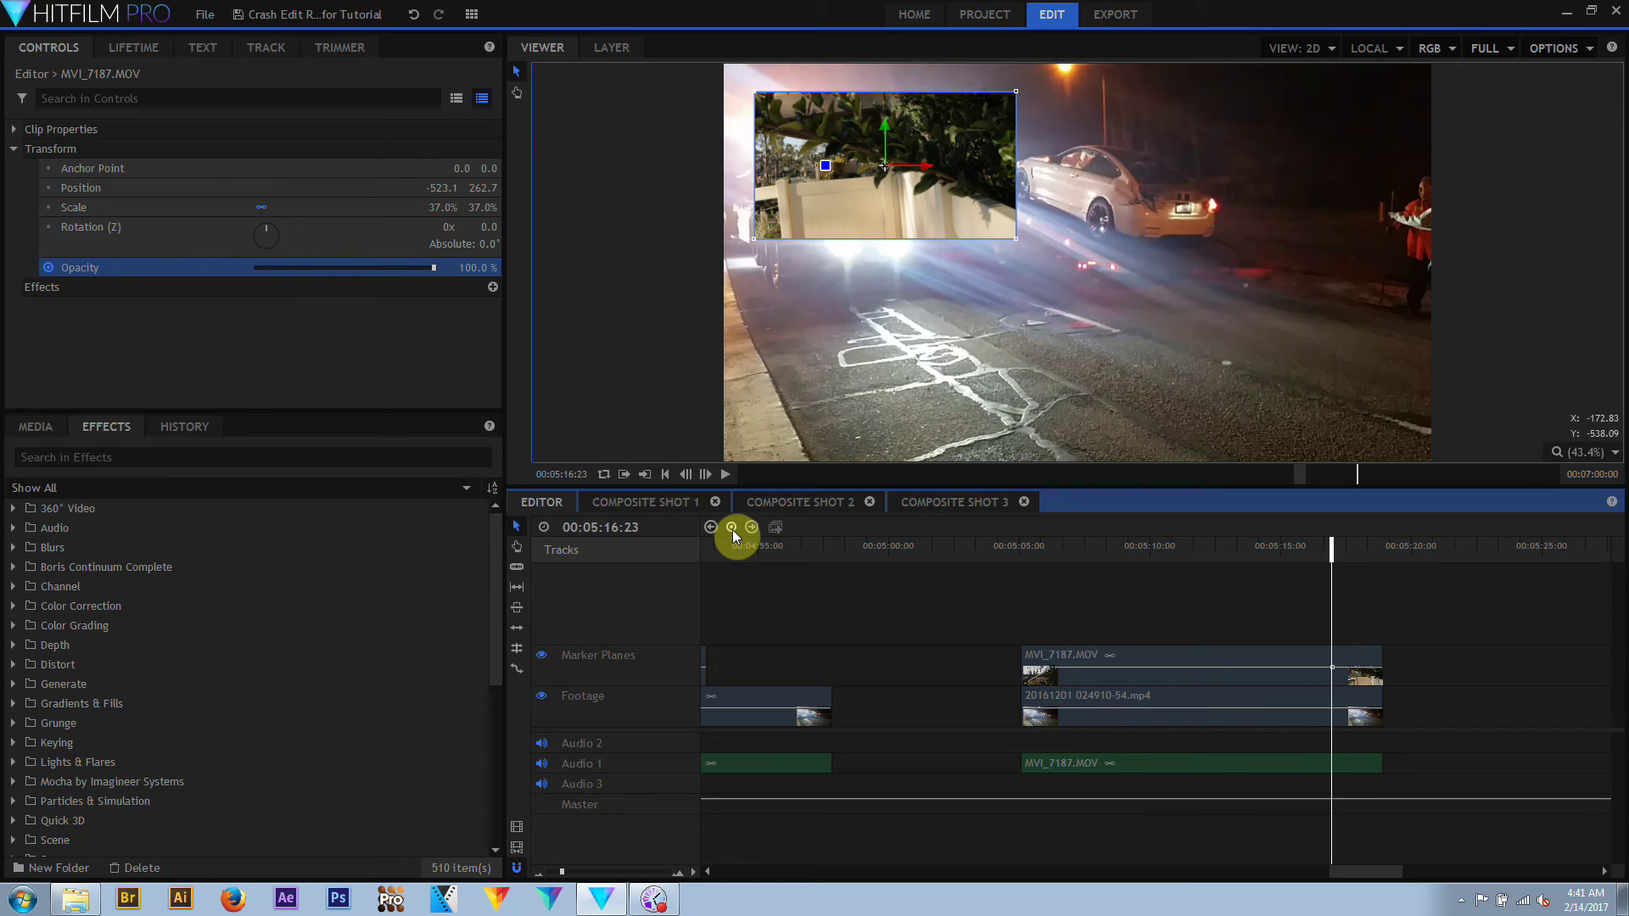
pyautogui.moveTo(1330, 545); pyautogui.dragTo(1371, 549)
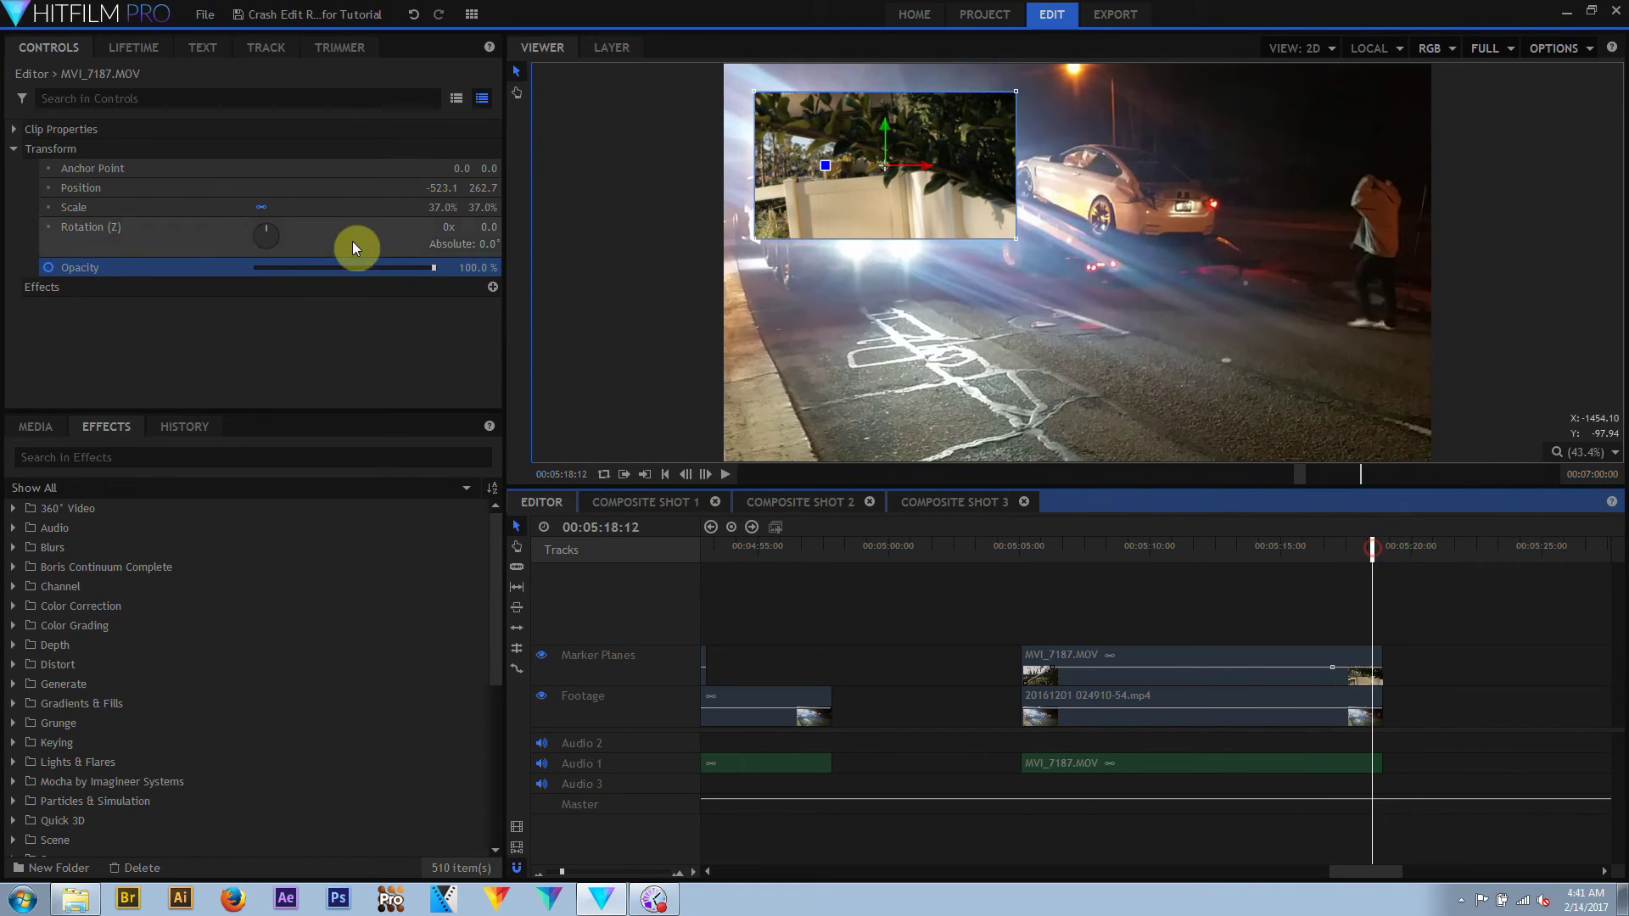
pyautogui.moveTo(434, 268); pyautogui.dragTo(293, 264)
pyautogui.click(728, 473)
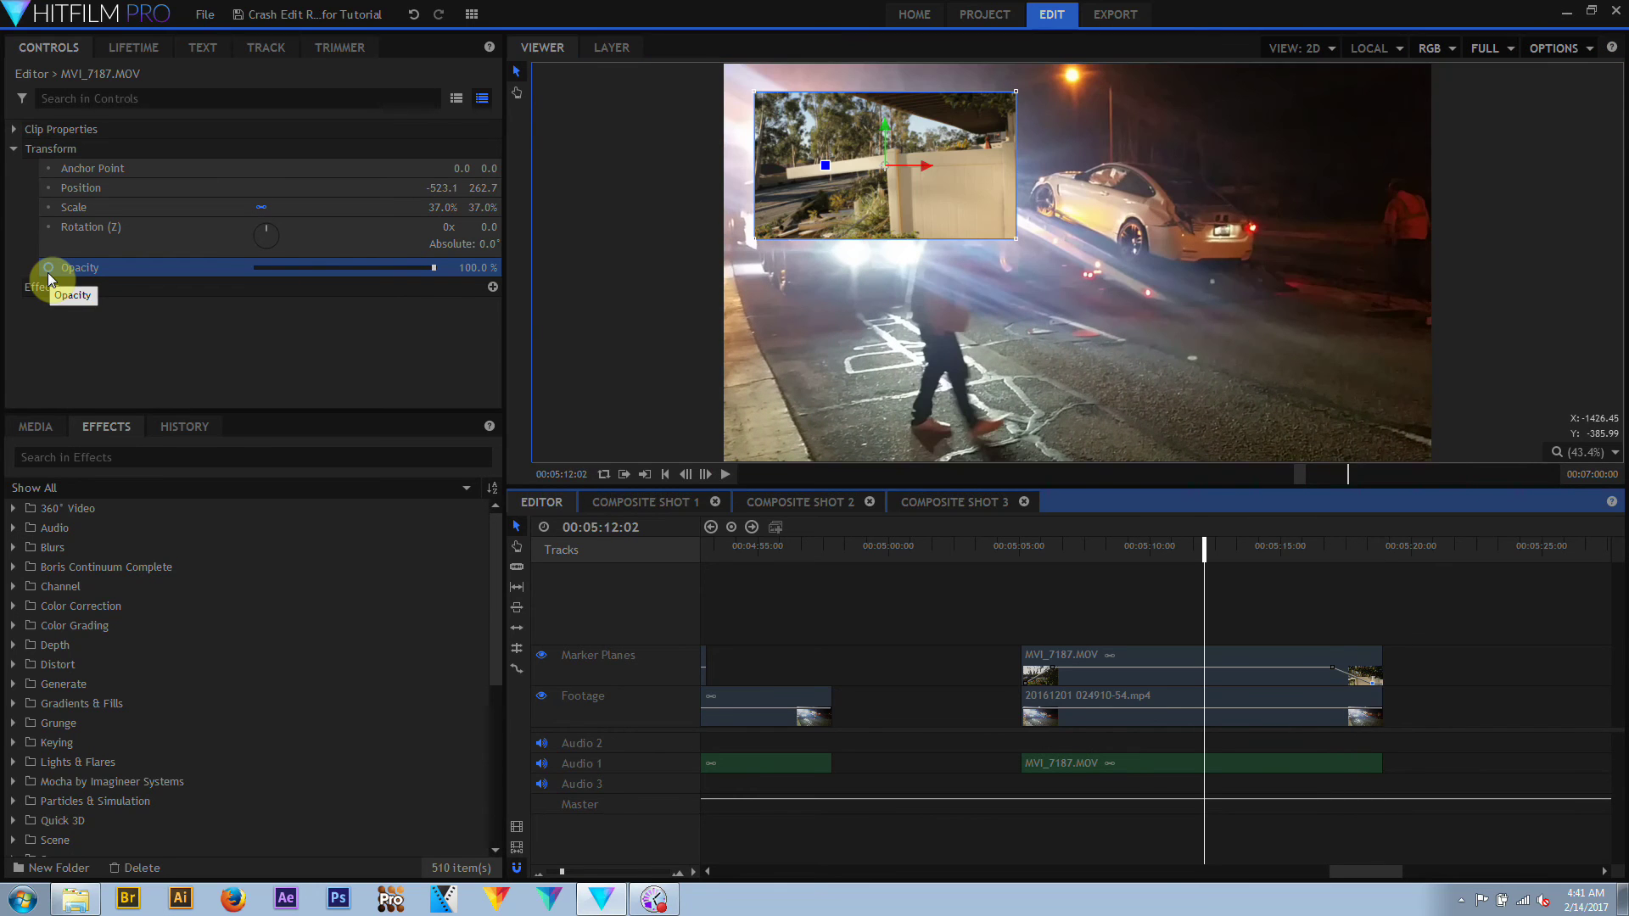
# Turn off opacity keyframing for MVI_7187.MOV, and set the clip's scale to 100%
pyautogui.click(48, 273)
pyautogui.click(443, 207)
pyautogui.write('10')
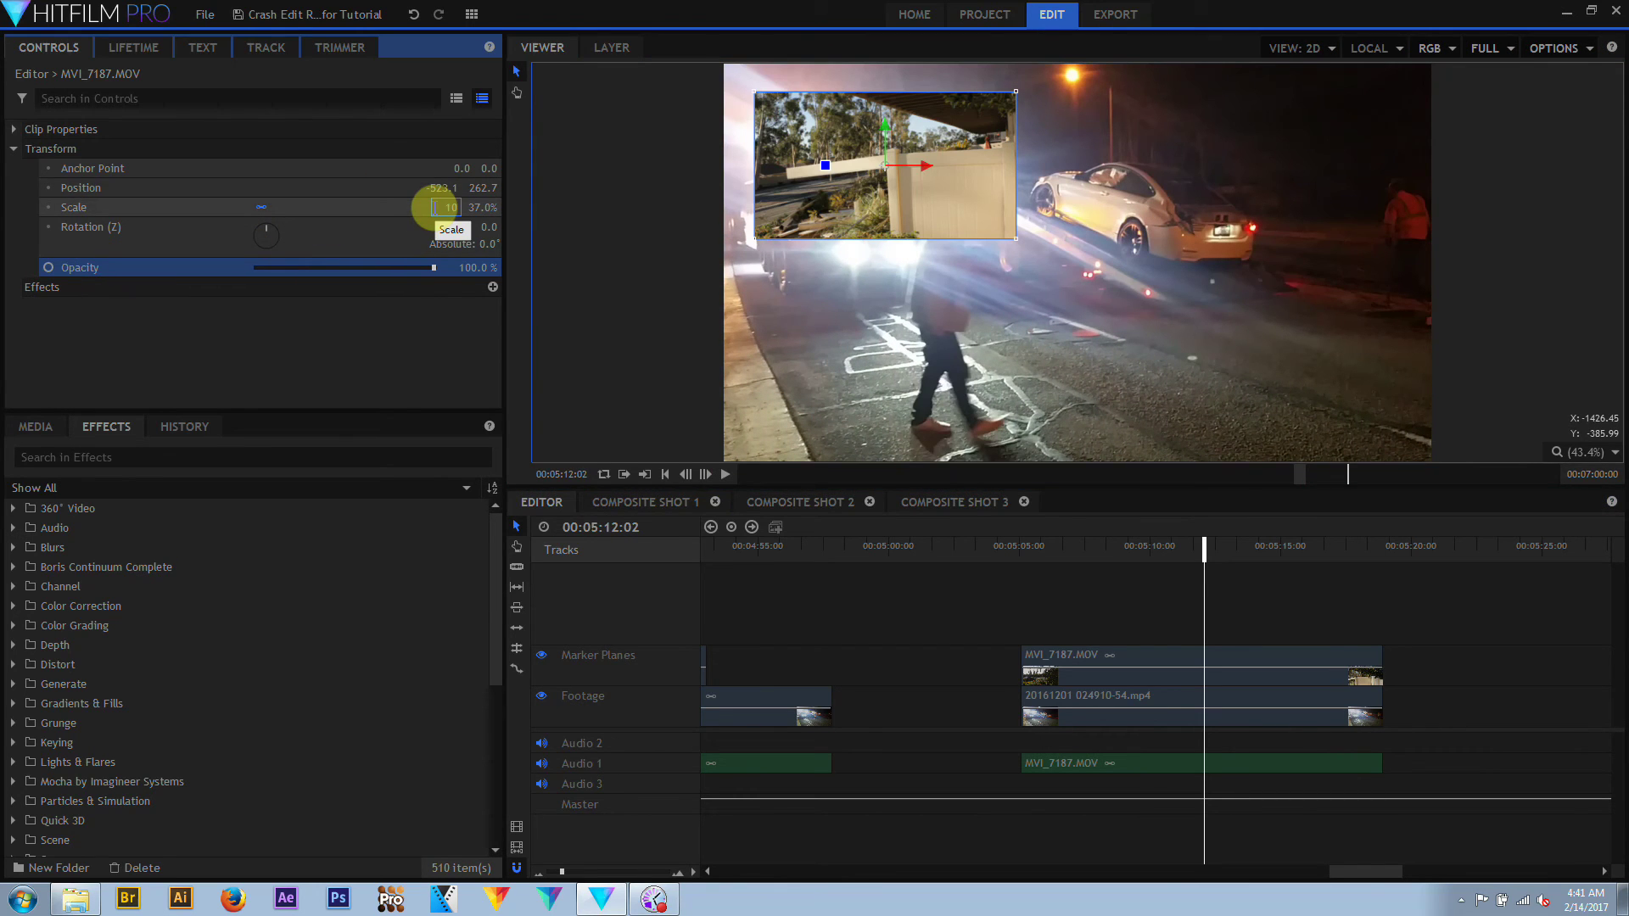
pyautogui.write('0')
pyautogui.press('Return')
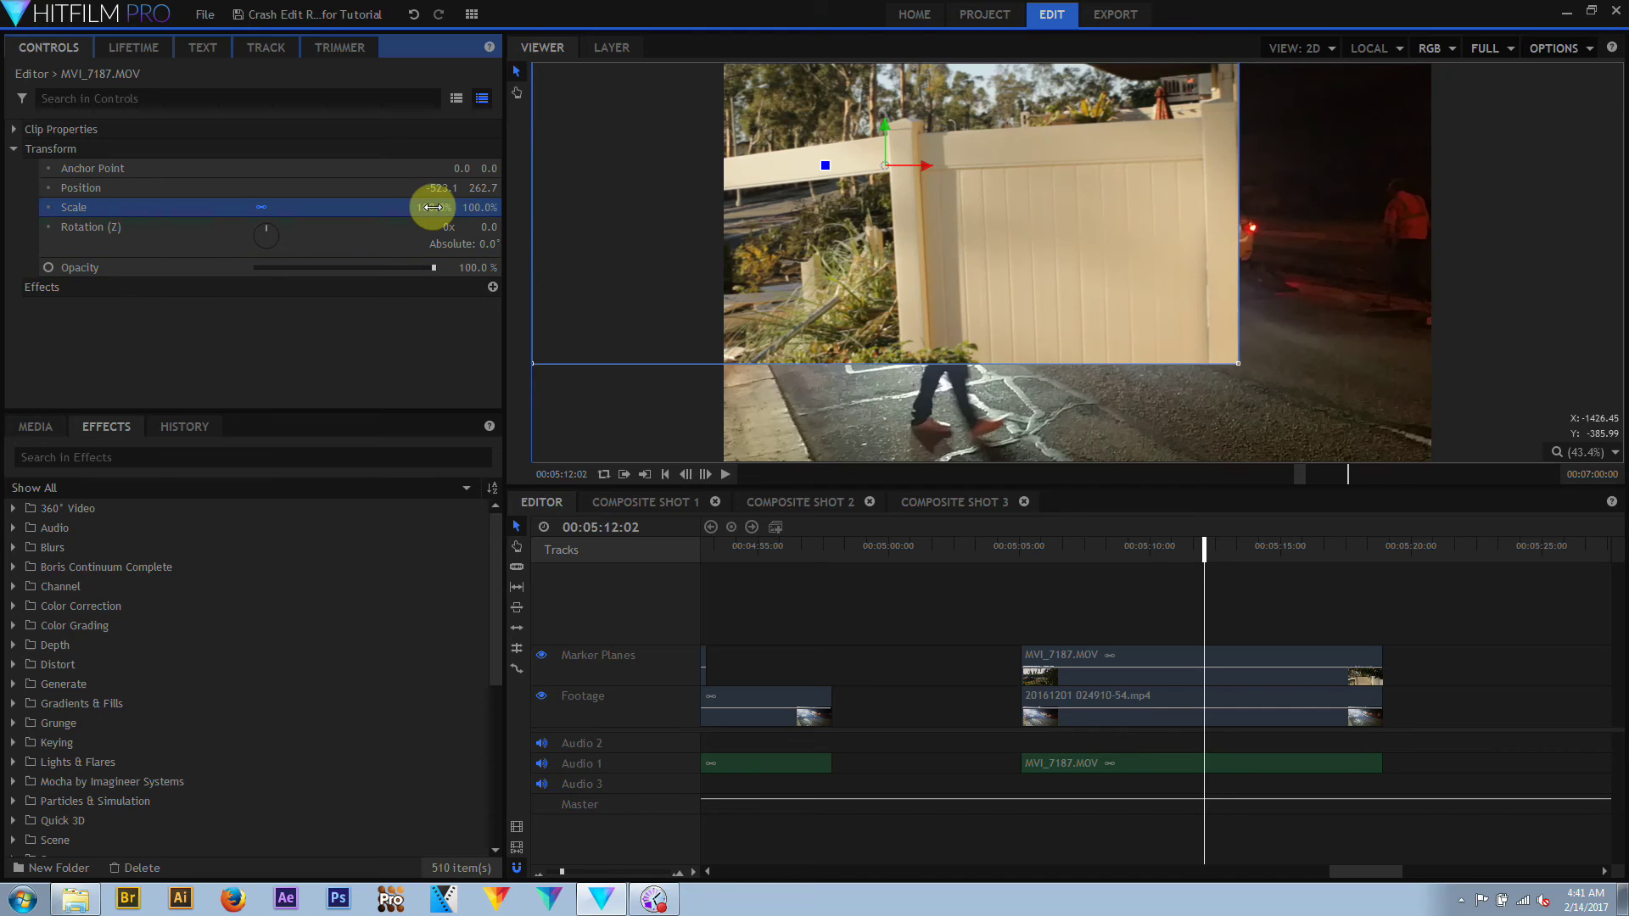
# Set the position of MVI_7187.MOV to 0.0, 0.0 so it sits centred in the frame
pyautogui.click(448, 187)
pyautogui.press('BackSpace')
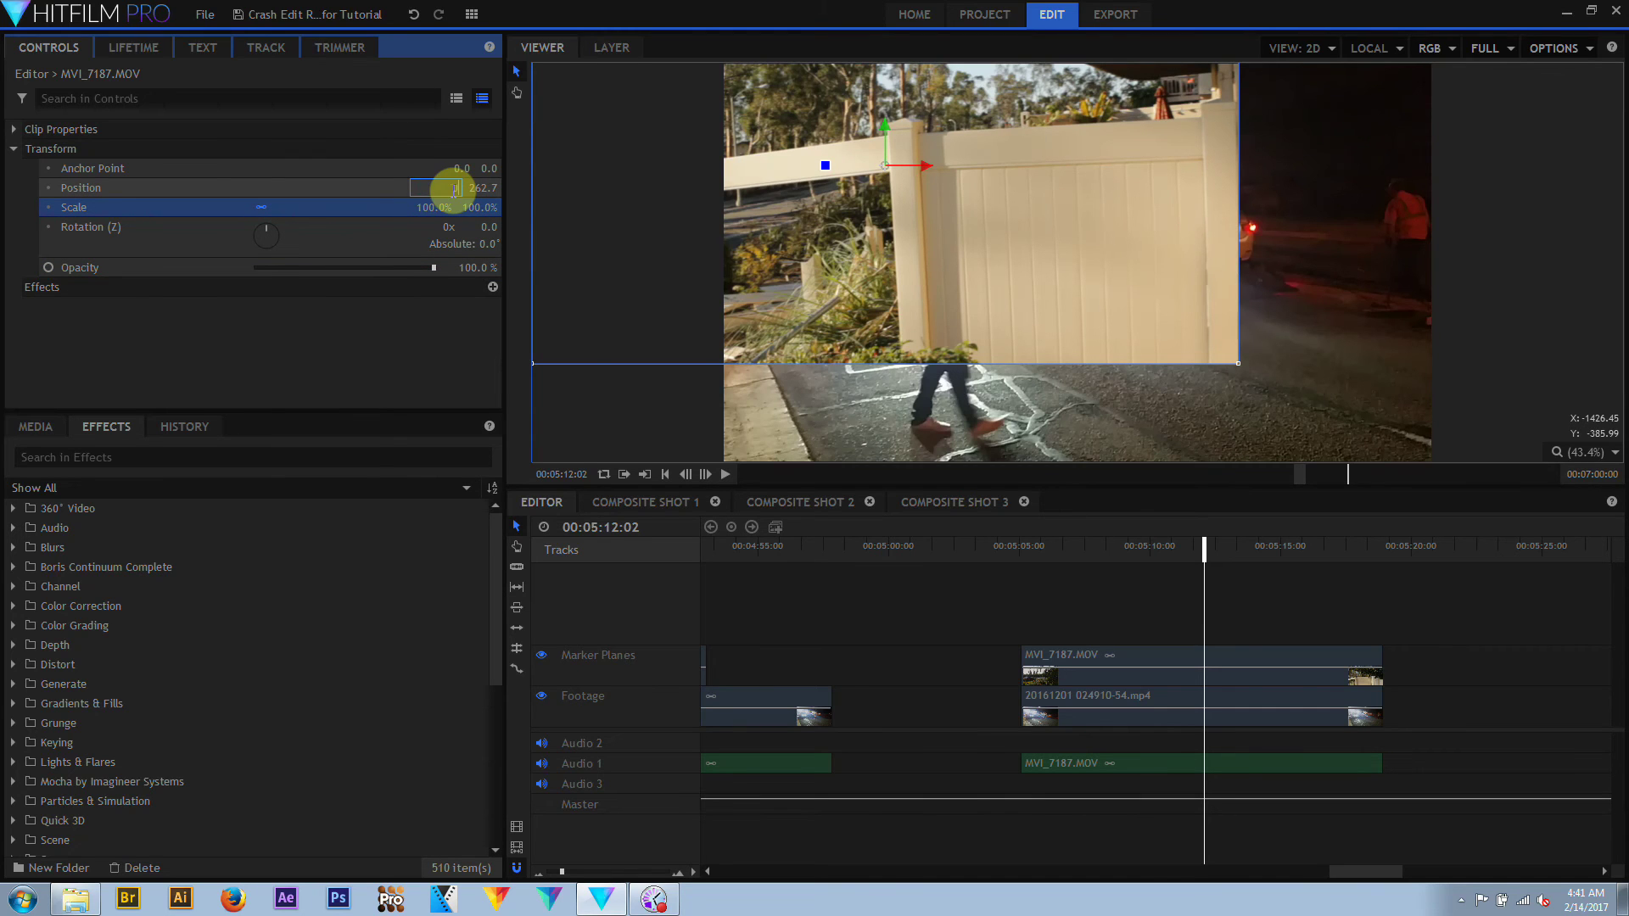
pyautogui.write('0')
pyautogui.press('Return')
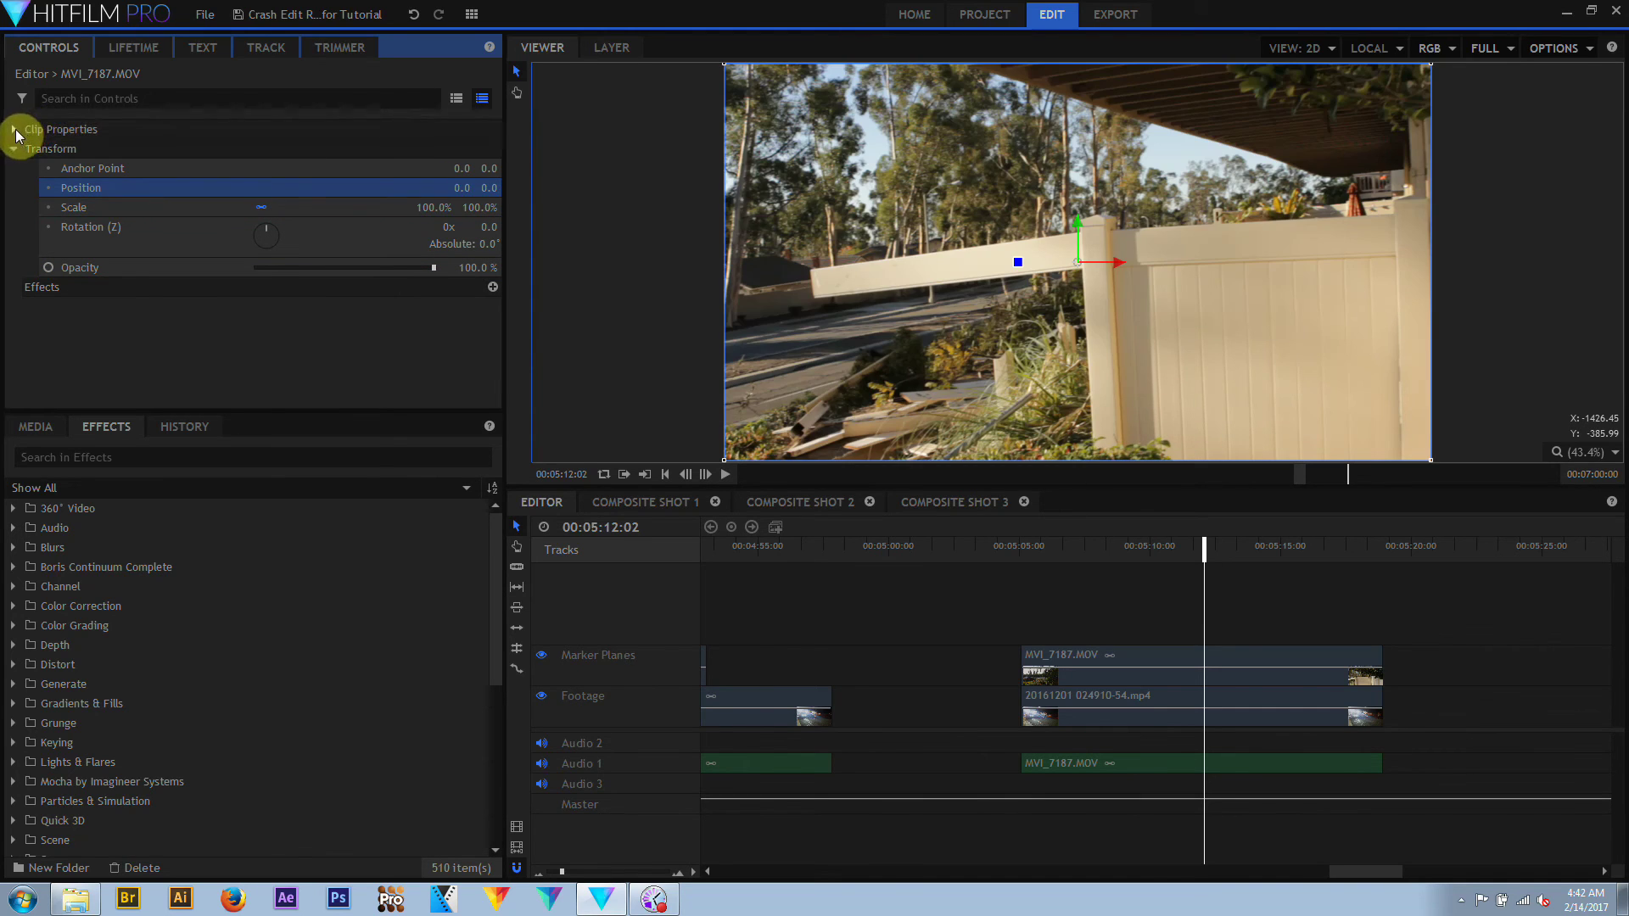
# Reveal the clip properties of MVI_7187.MOV, and try the Add blend mode
pyautogui.click(15, 130)
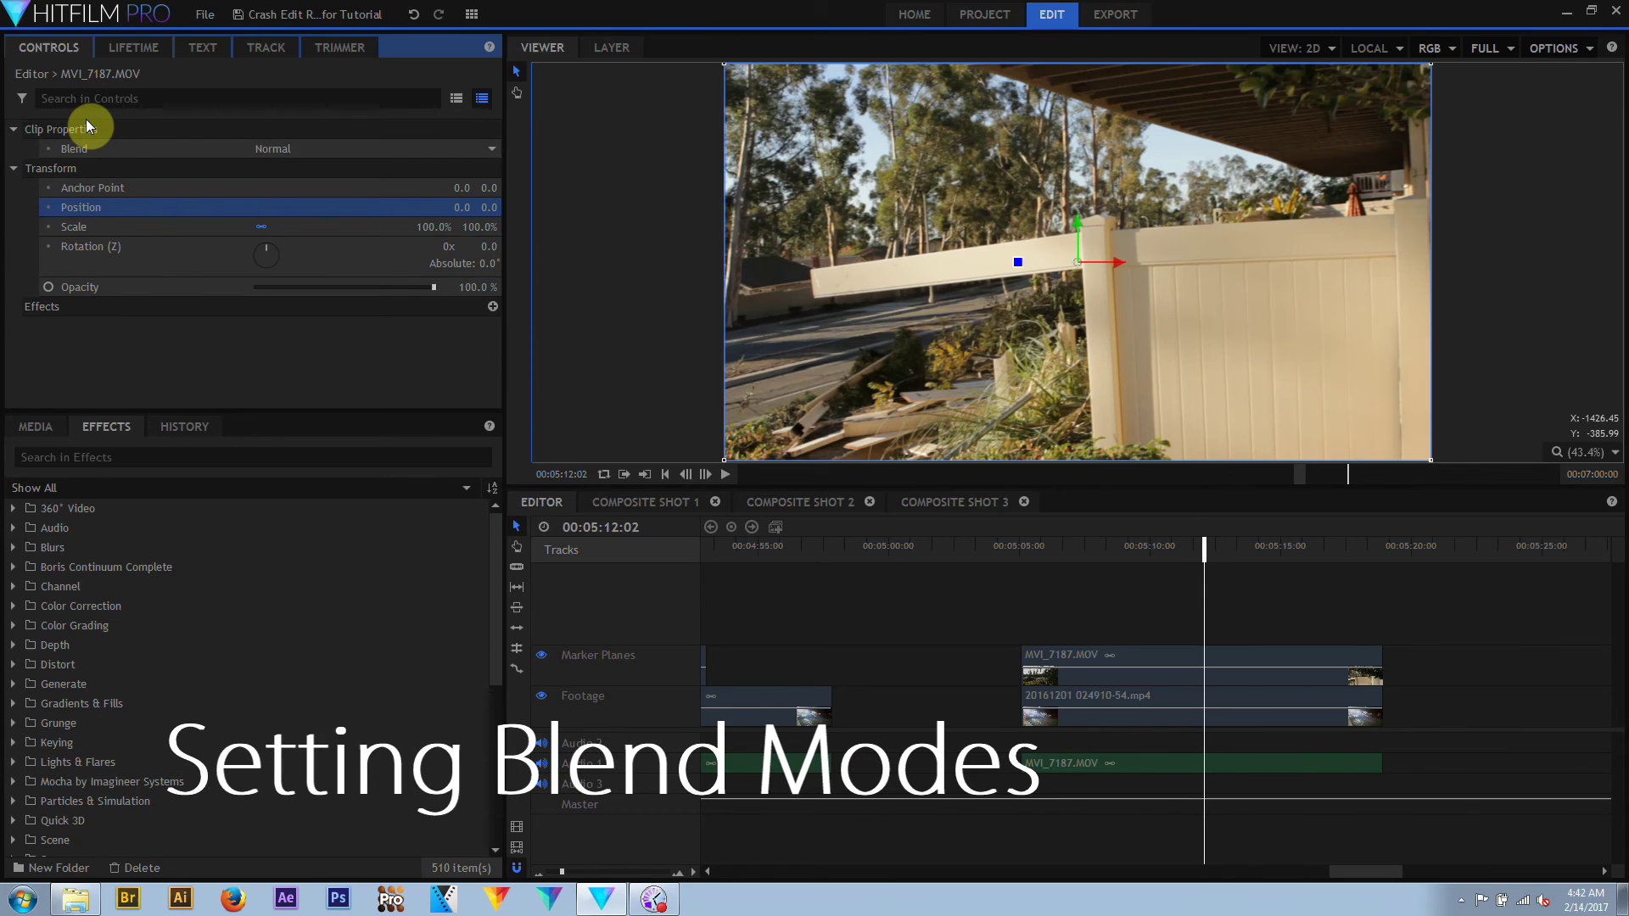
pyautogui.rightClick(1253, 341)
pyautogui.moveTo(1330, 350)
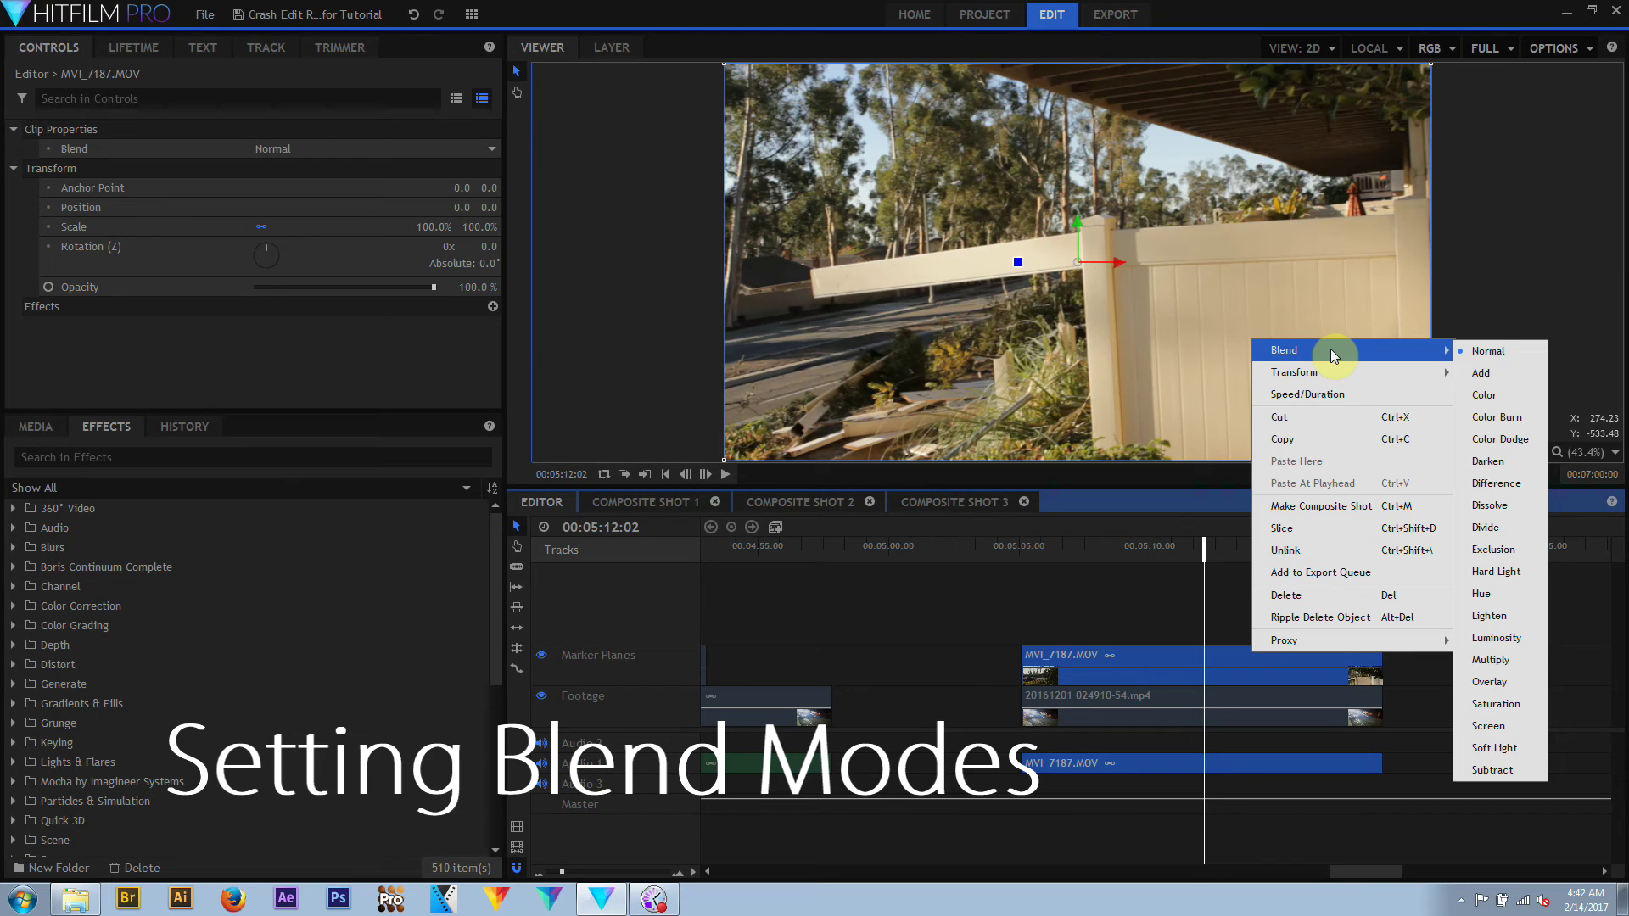
pyautogui.click(399, 148)
pyautogui.click(384, 182)
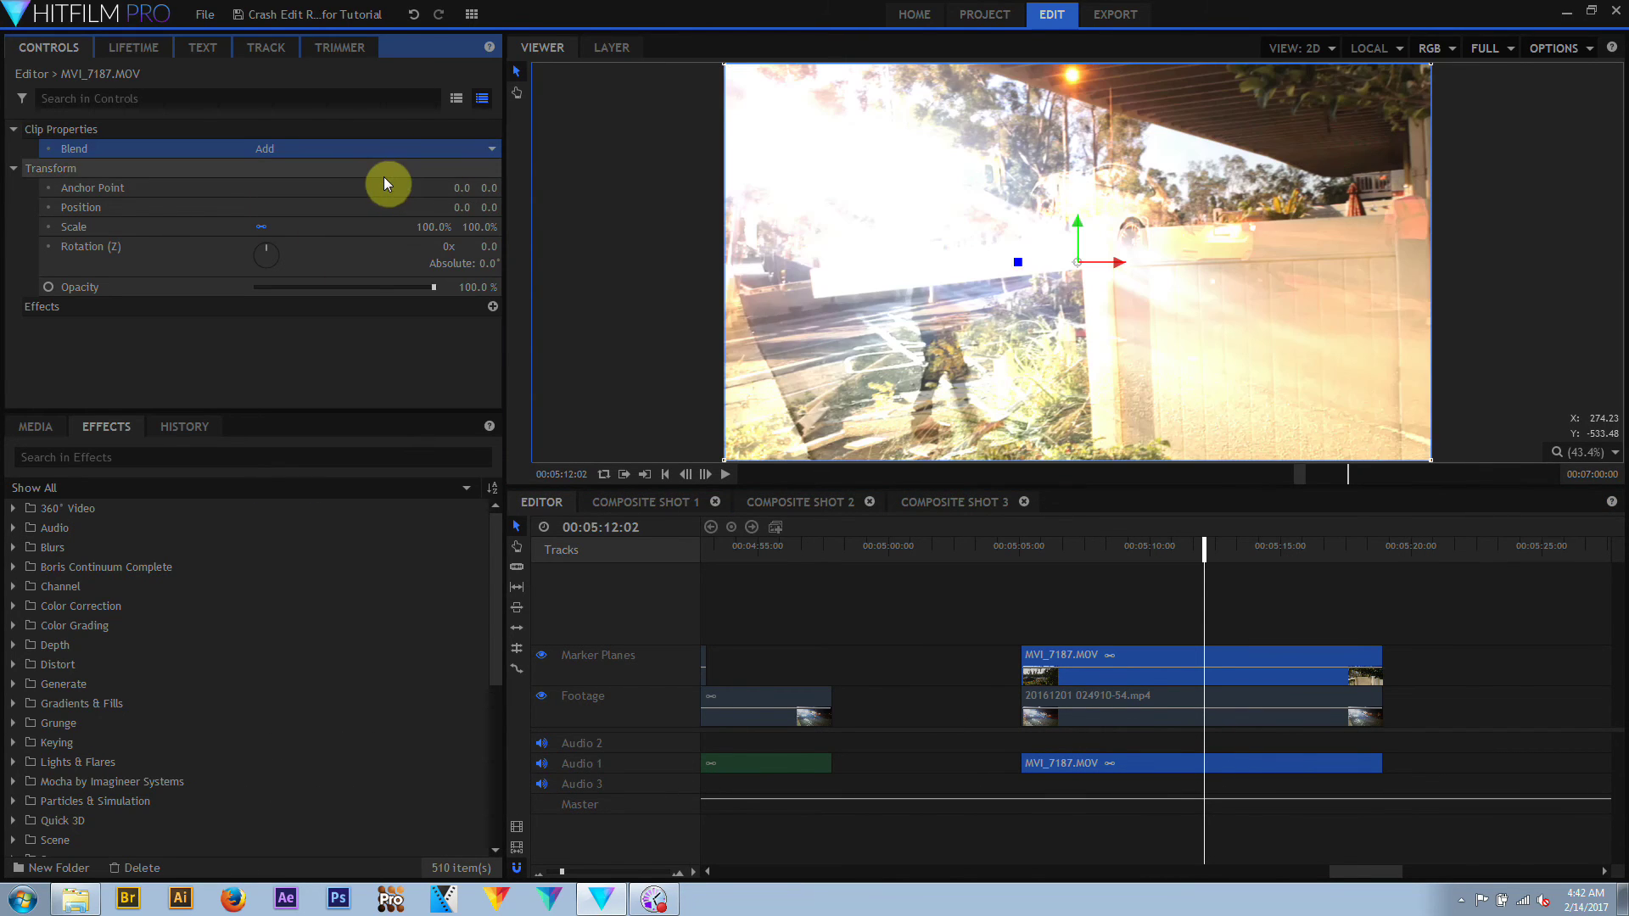
# Try the Darken and Hard Light blend modes on MVI_7187.MOV, and return the blend to Normal
pyautogui.click(363, 149)
pyautogui.click(370, 252)
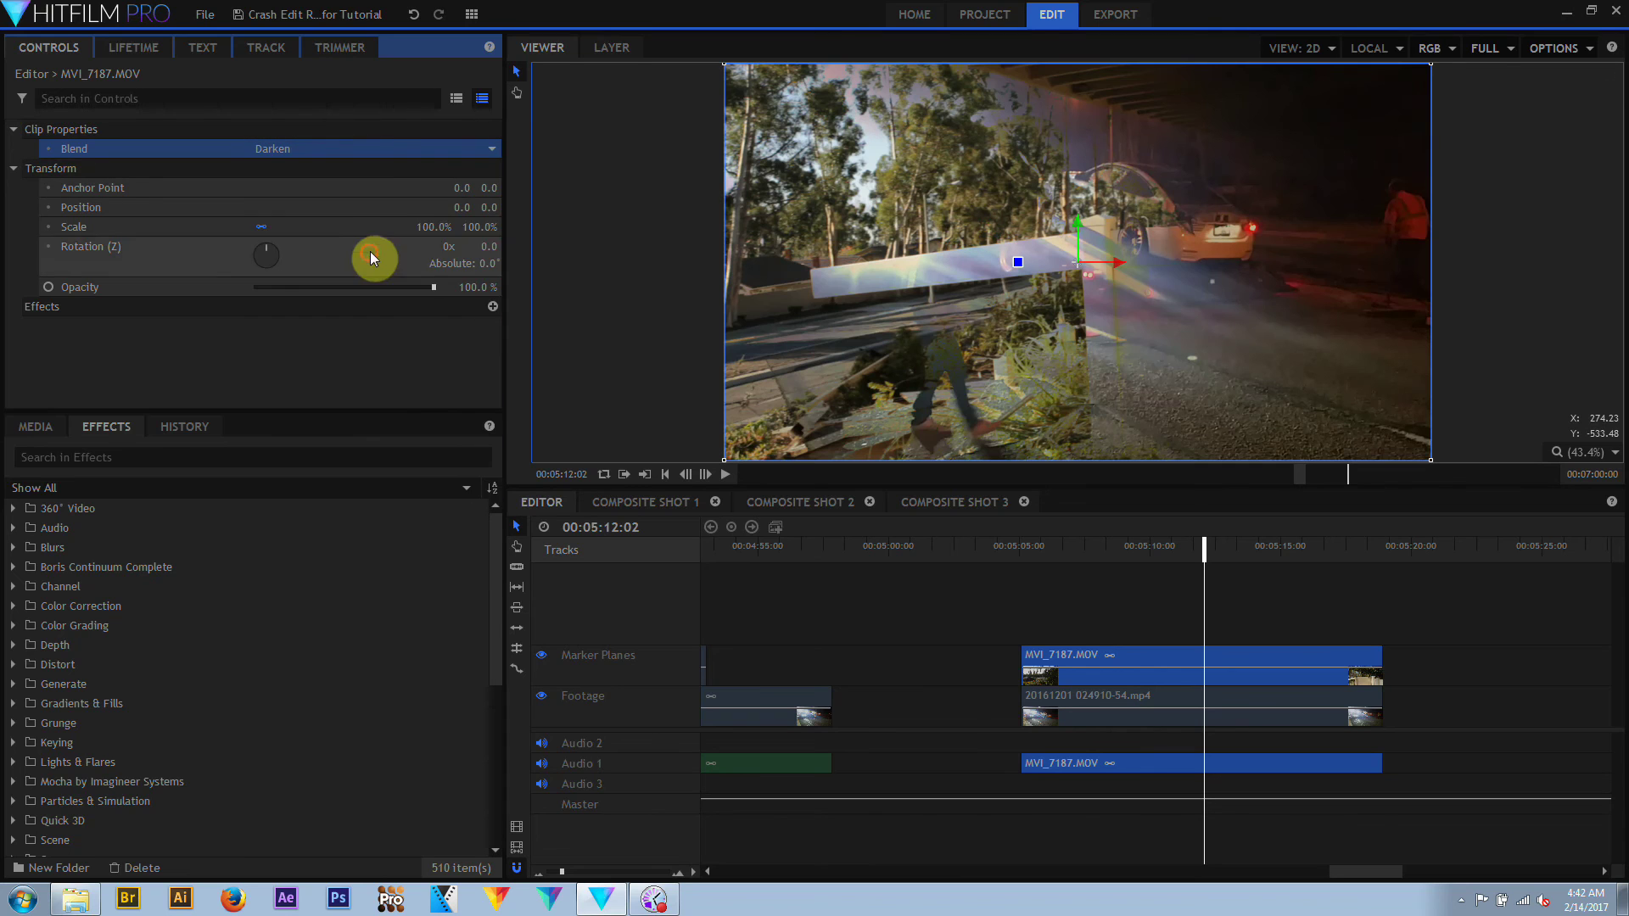
pyautogui.click(373, 149)
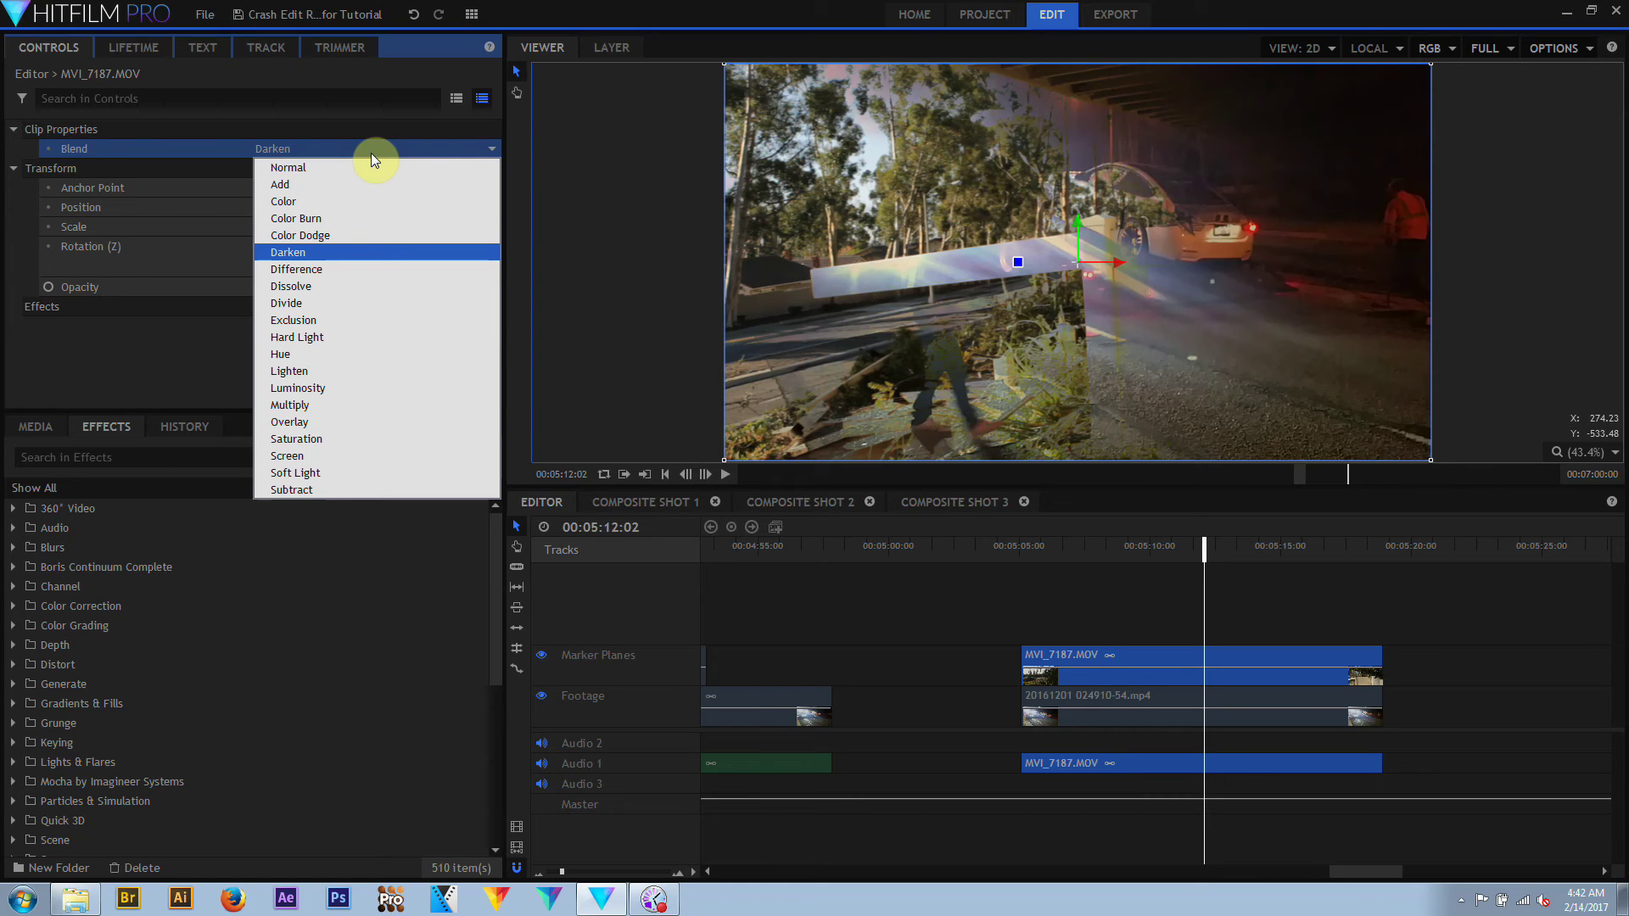
pyautogui.click(352, 337)
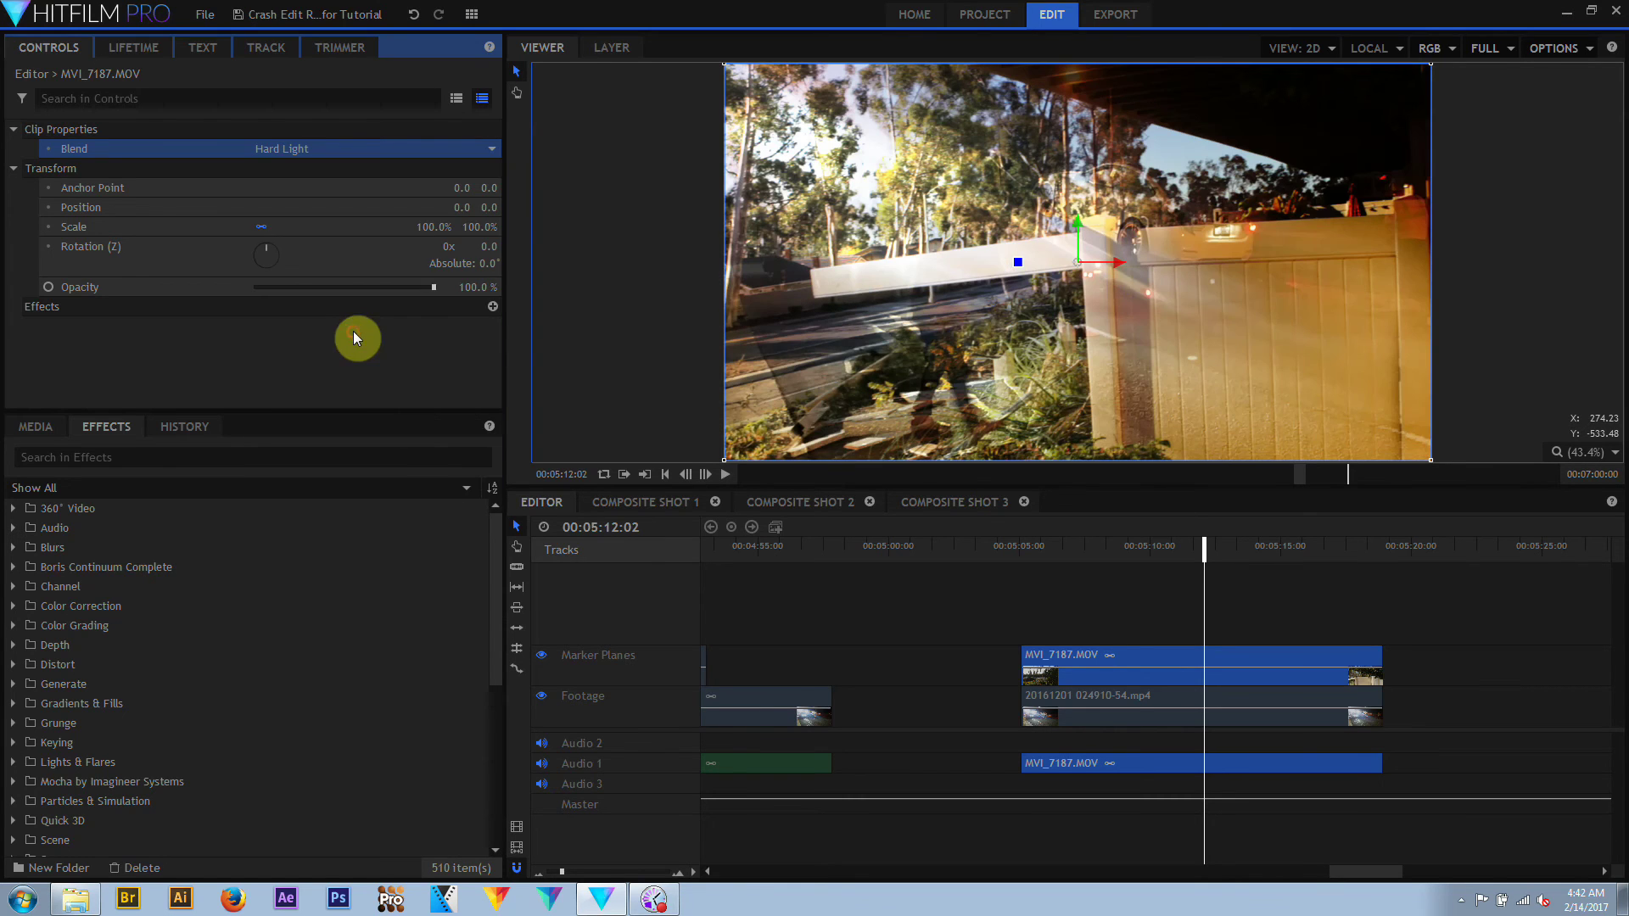
pyautogui.click(375, 153)
pyautogui.click(375, 167)
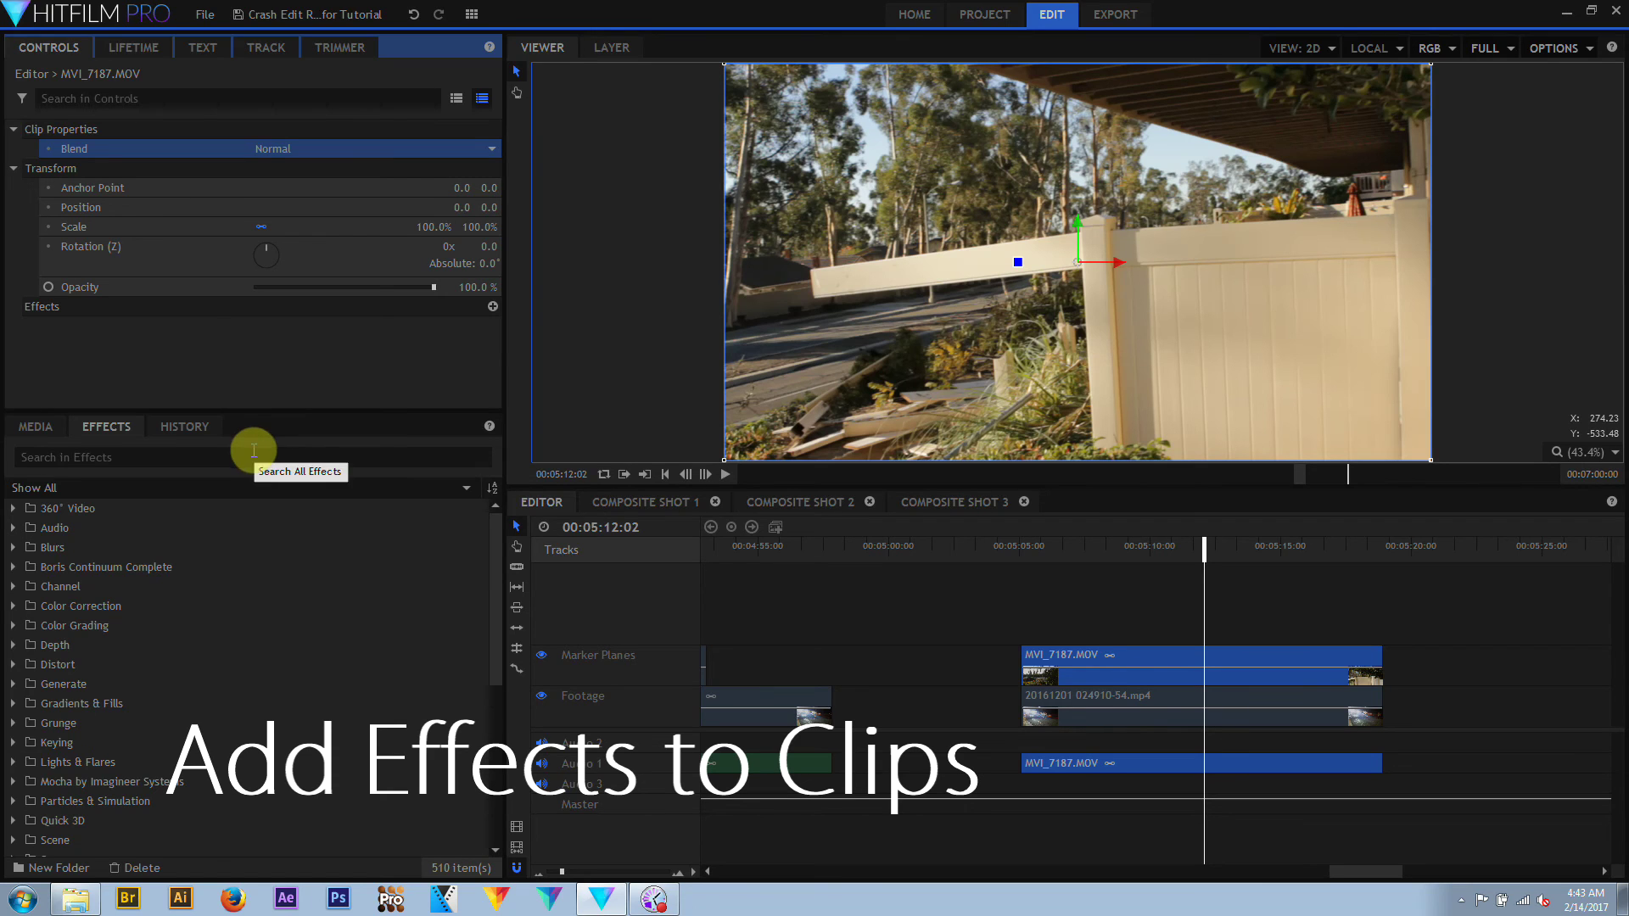
# Apply the Blur effect from the Blurs category to MVI_7187.MOV, and expand its settings
pyautogui.click(12, 548)
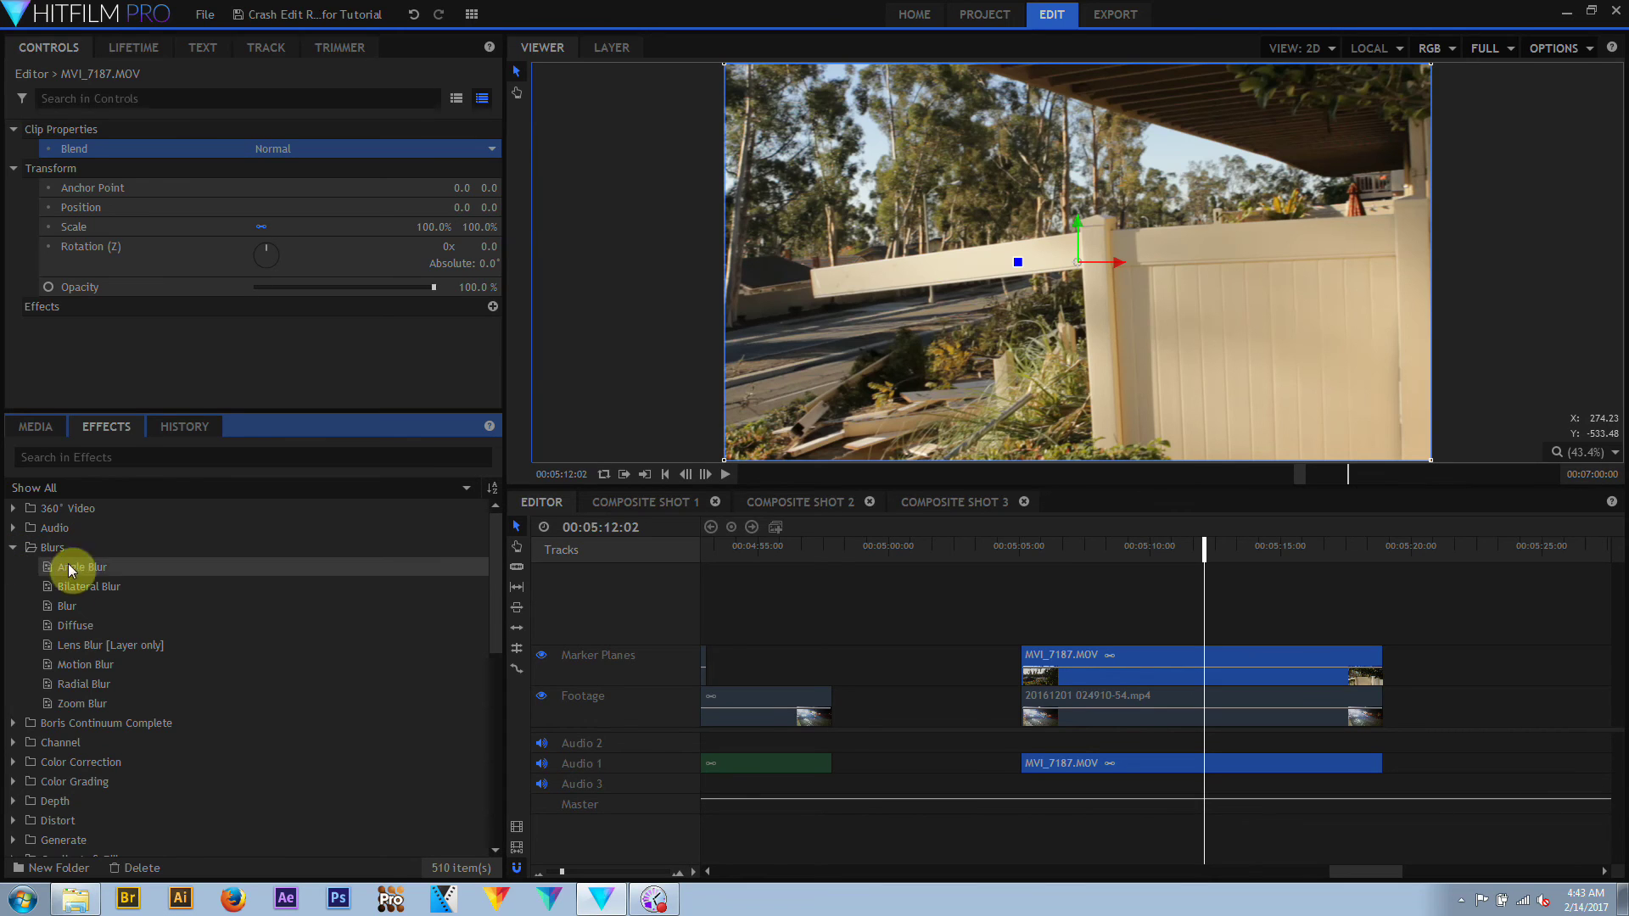
pyautogui.moveTo(84, 604); pyautogui.dragTo(1111, 645)
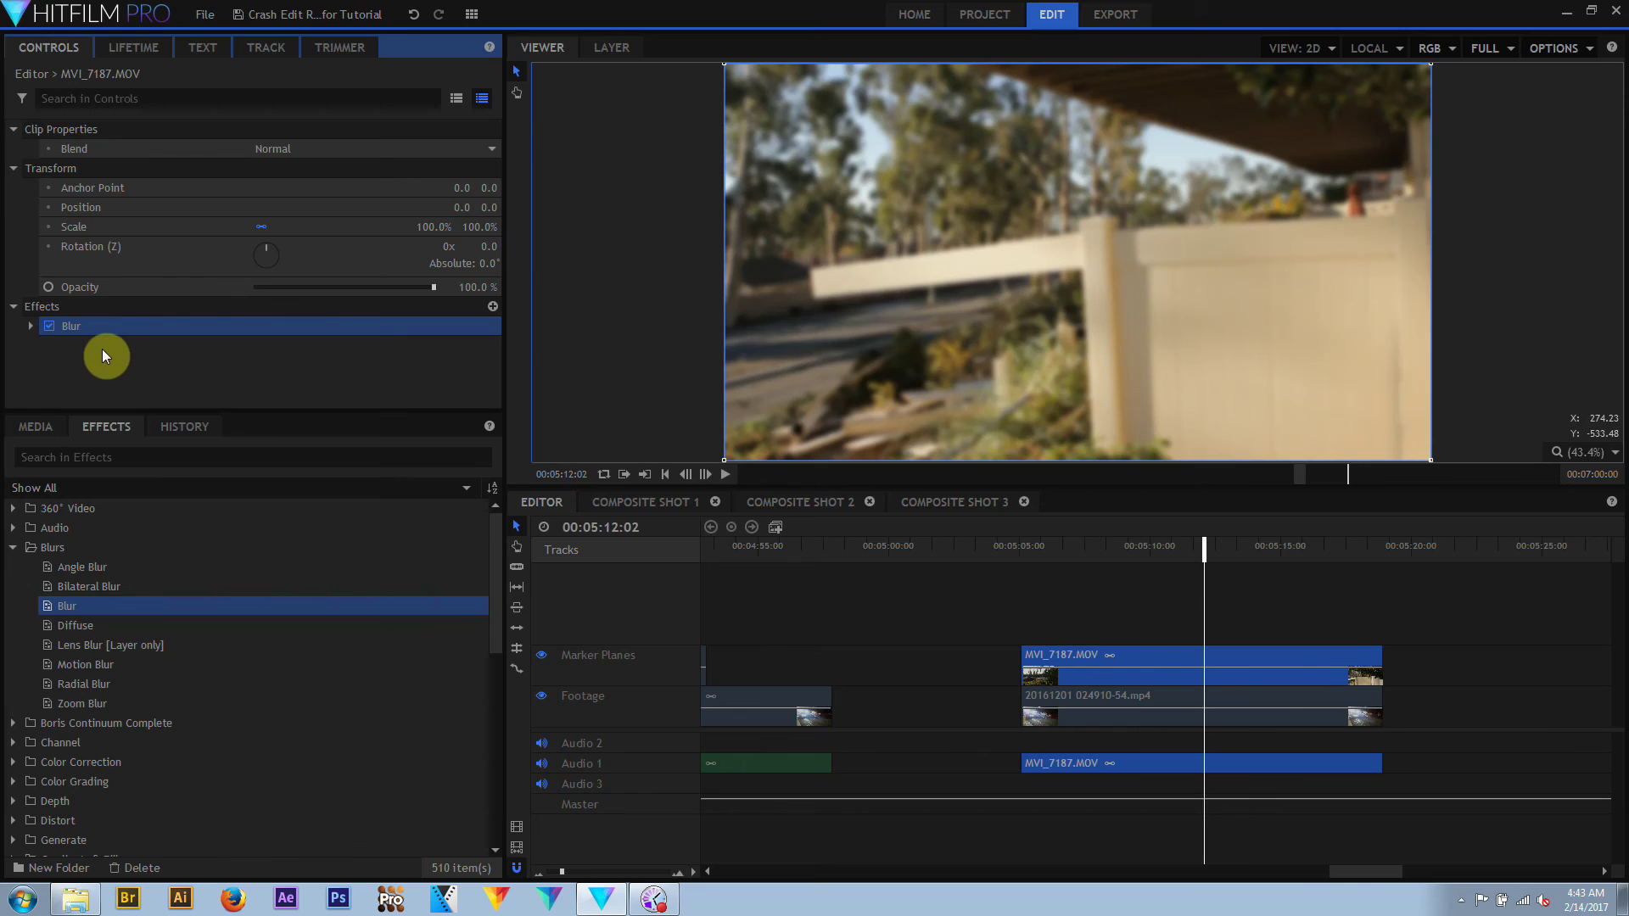
pyautogui.click(29, 326)
pyautogui.scroll(-1, 492, 246)
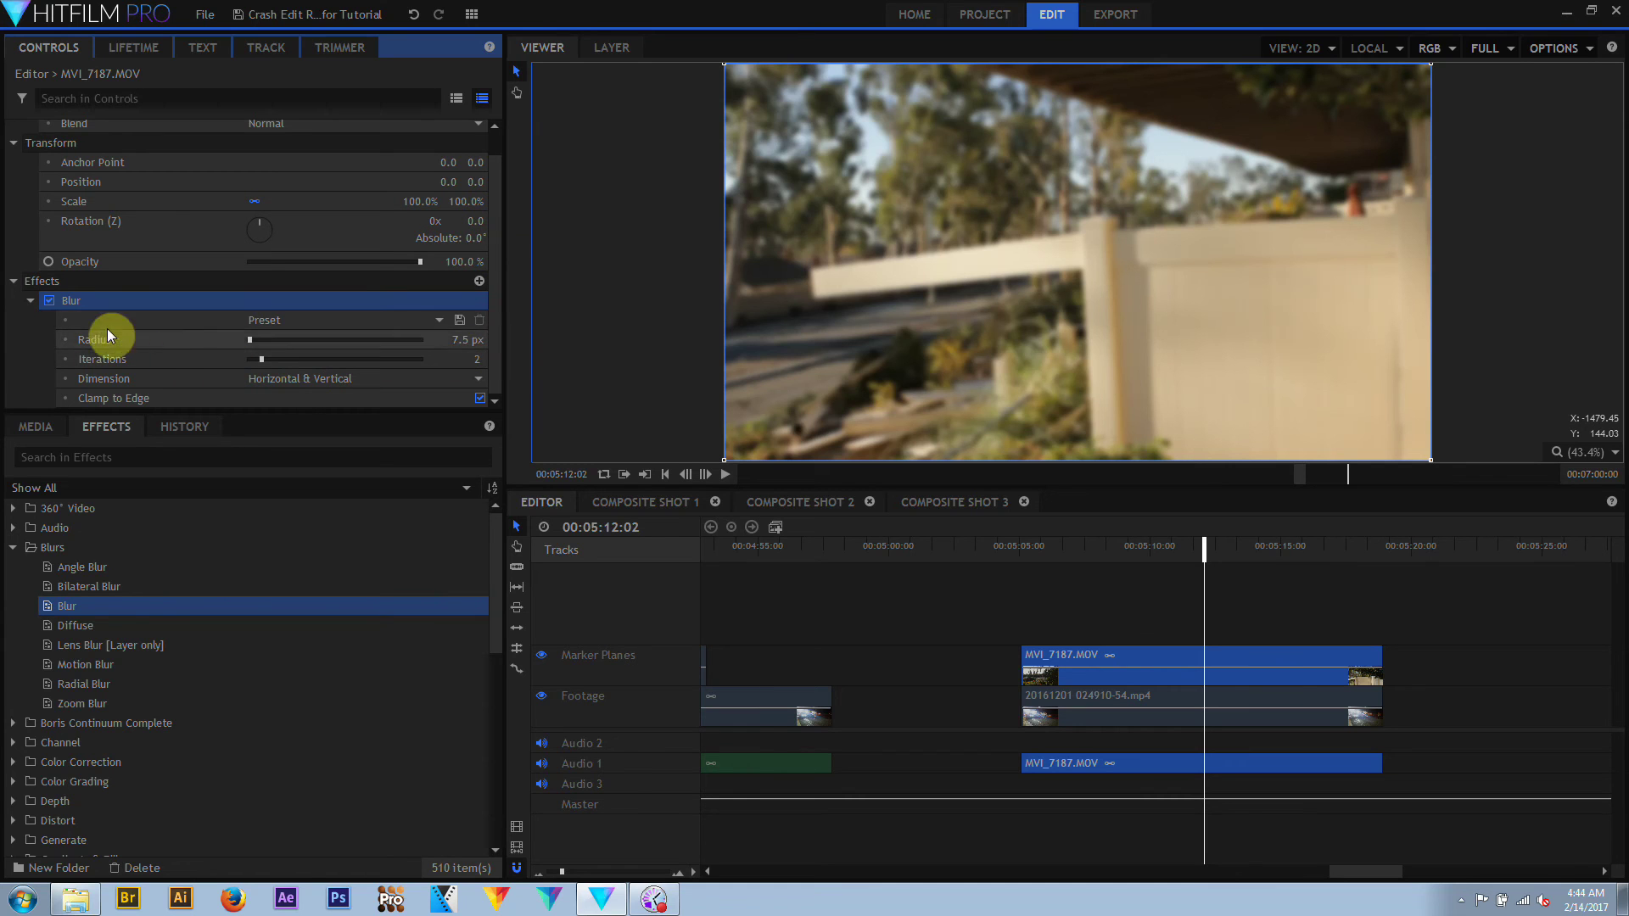
# Set the Blur effect's radius to 12.5 px and its iterations to 1, and disable the effect
pyautogui.click(48, 302)
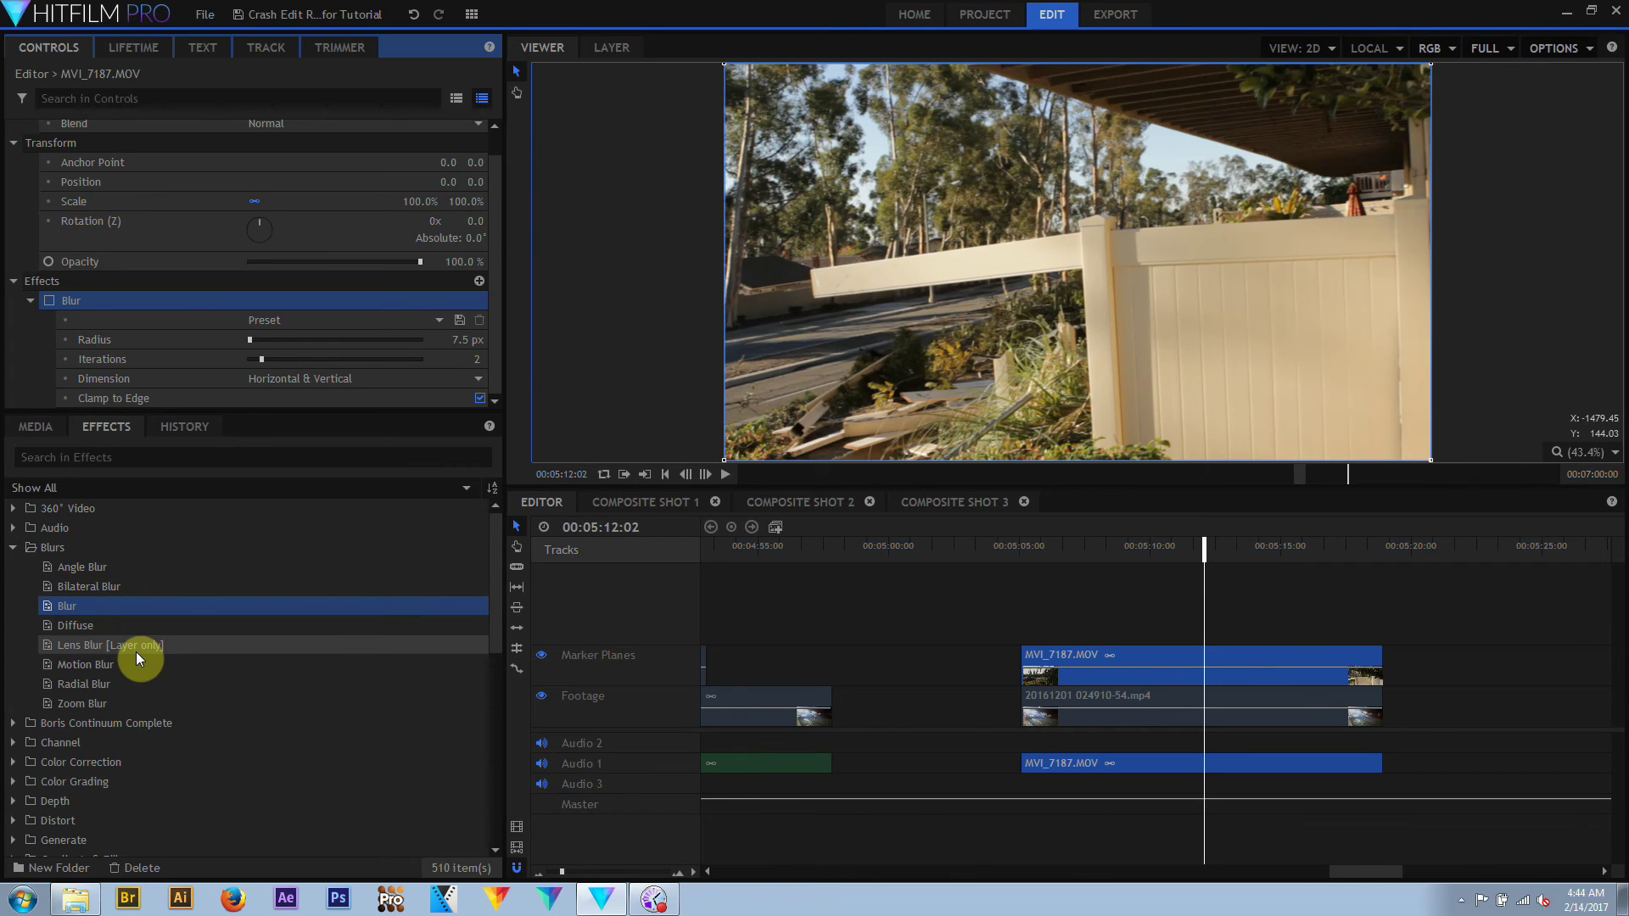
pyautogui.click(49, 301)
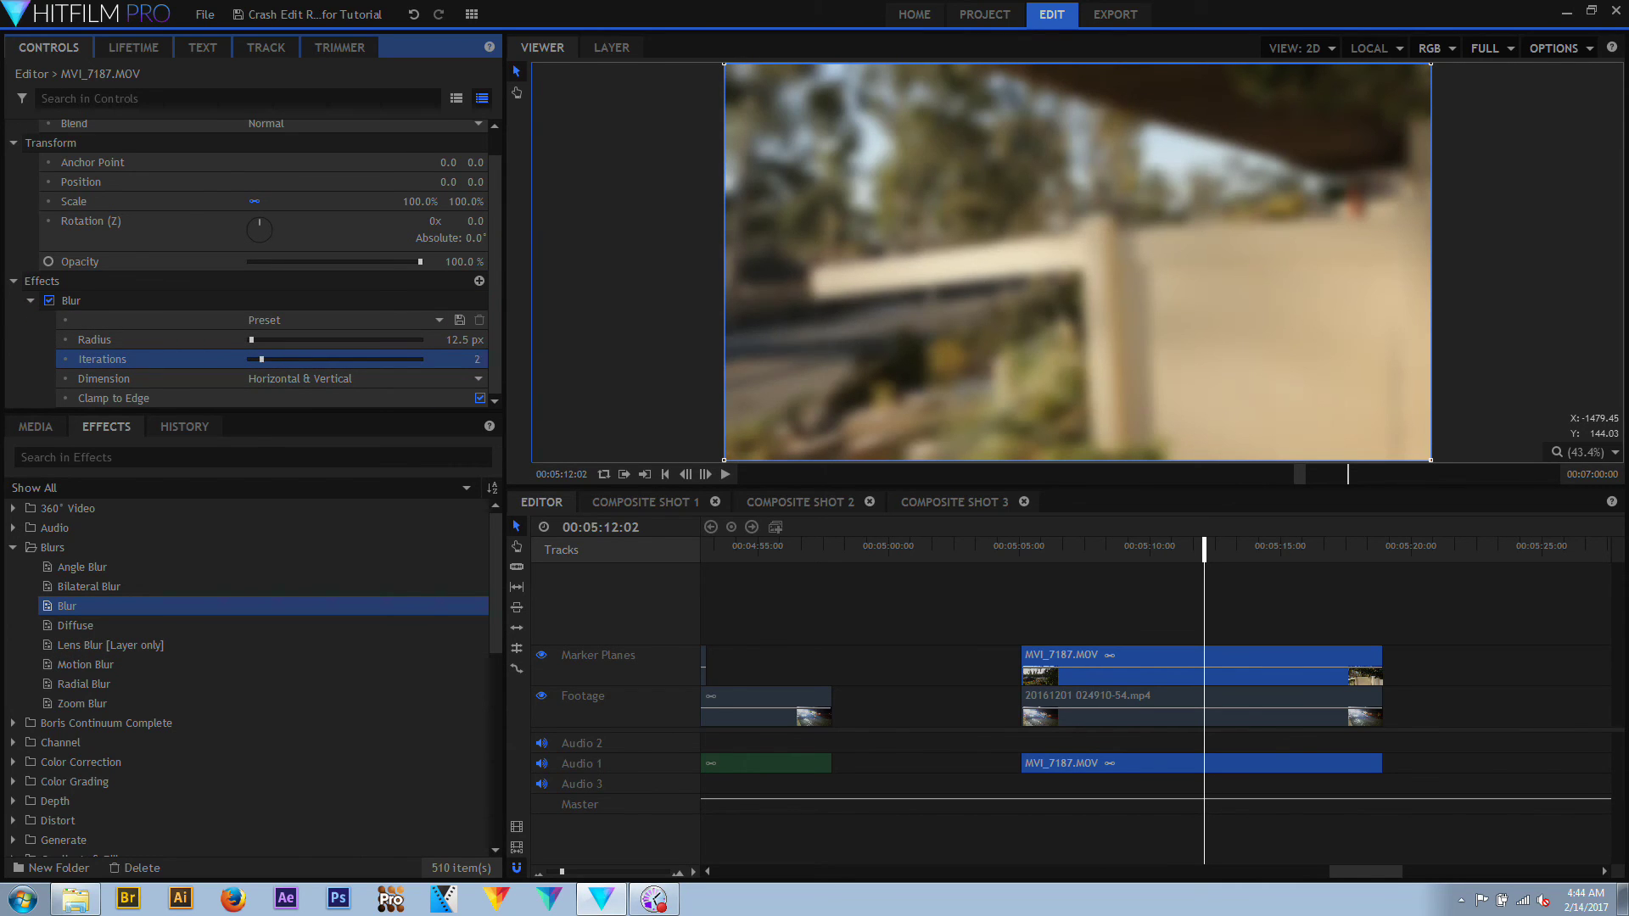
pyautogui.moveTo(477, 358); pyautogui.dragTo(470, 363)
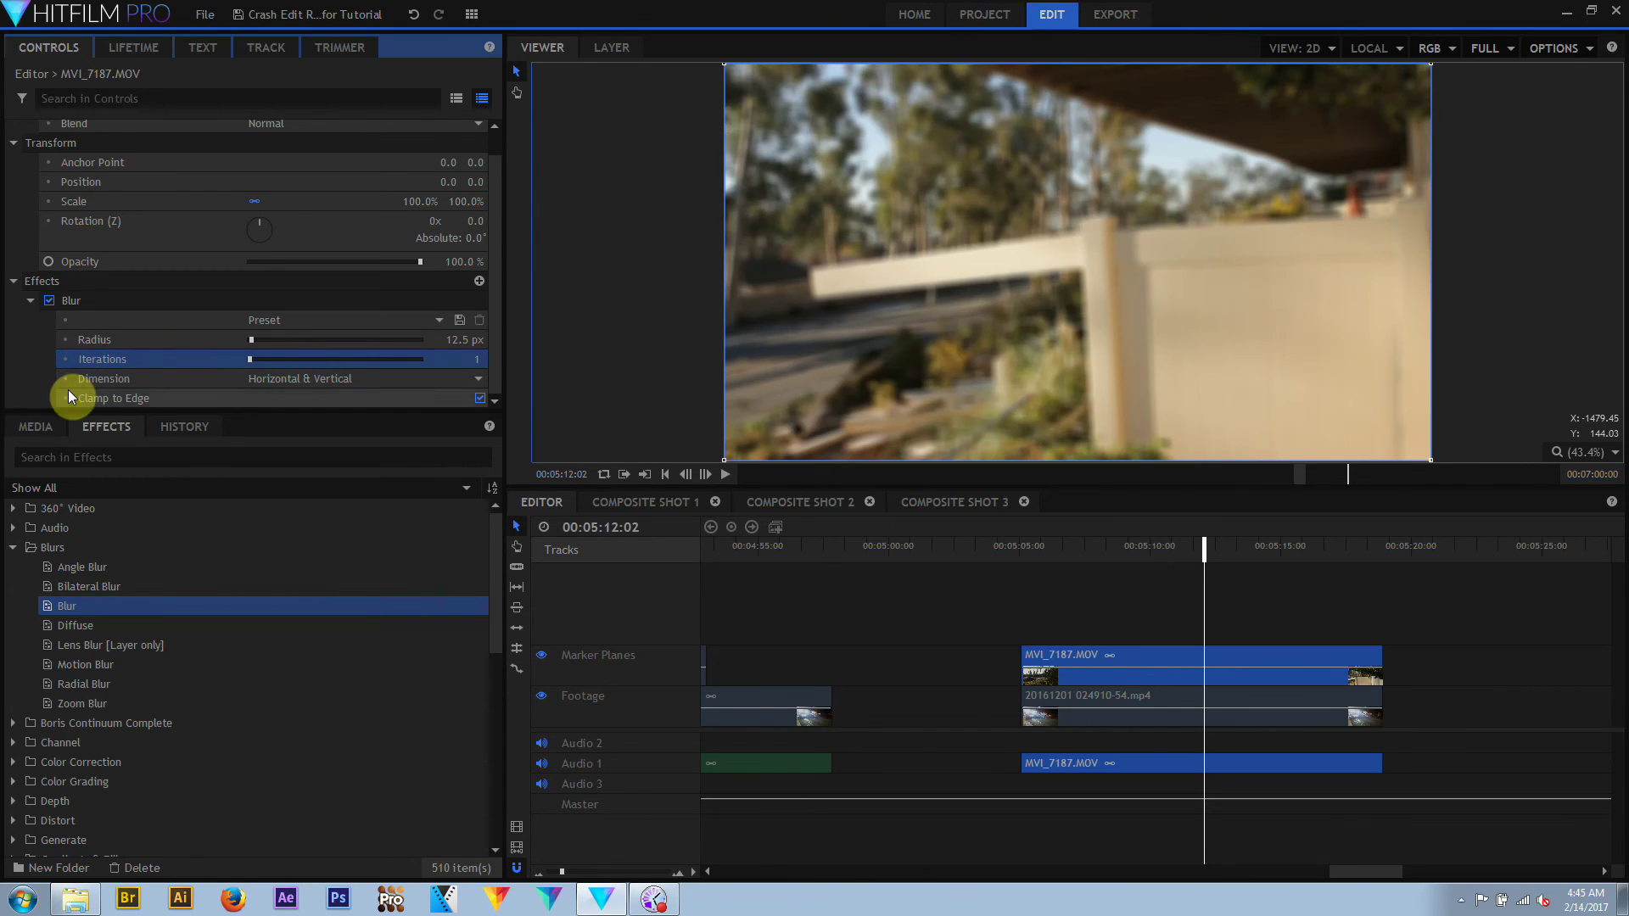
pyautogui.click(49, 300)
# Apply the White Balance effect to MVI_7187.MOV, and sample its color from the broken white fence rail in the image
pyautogui.click(5, 760)
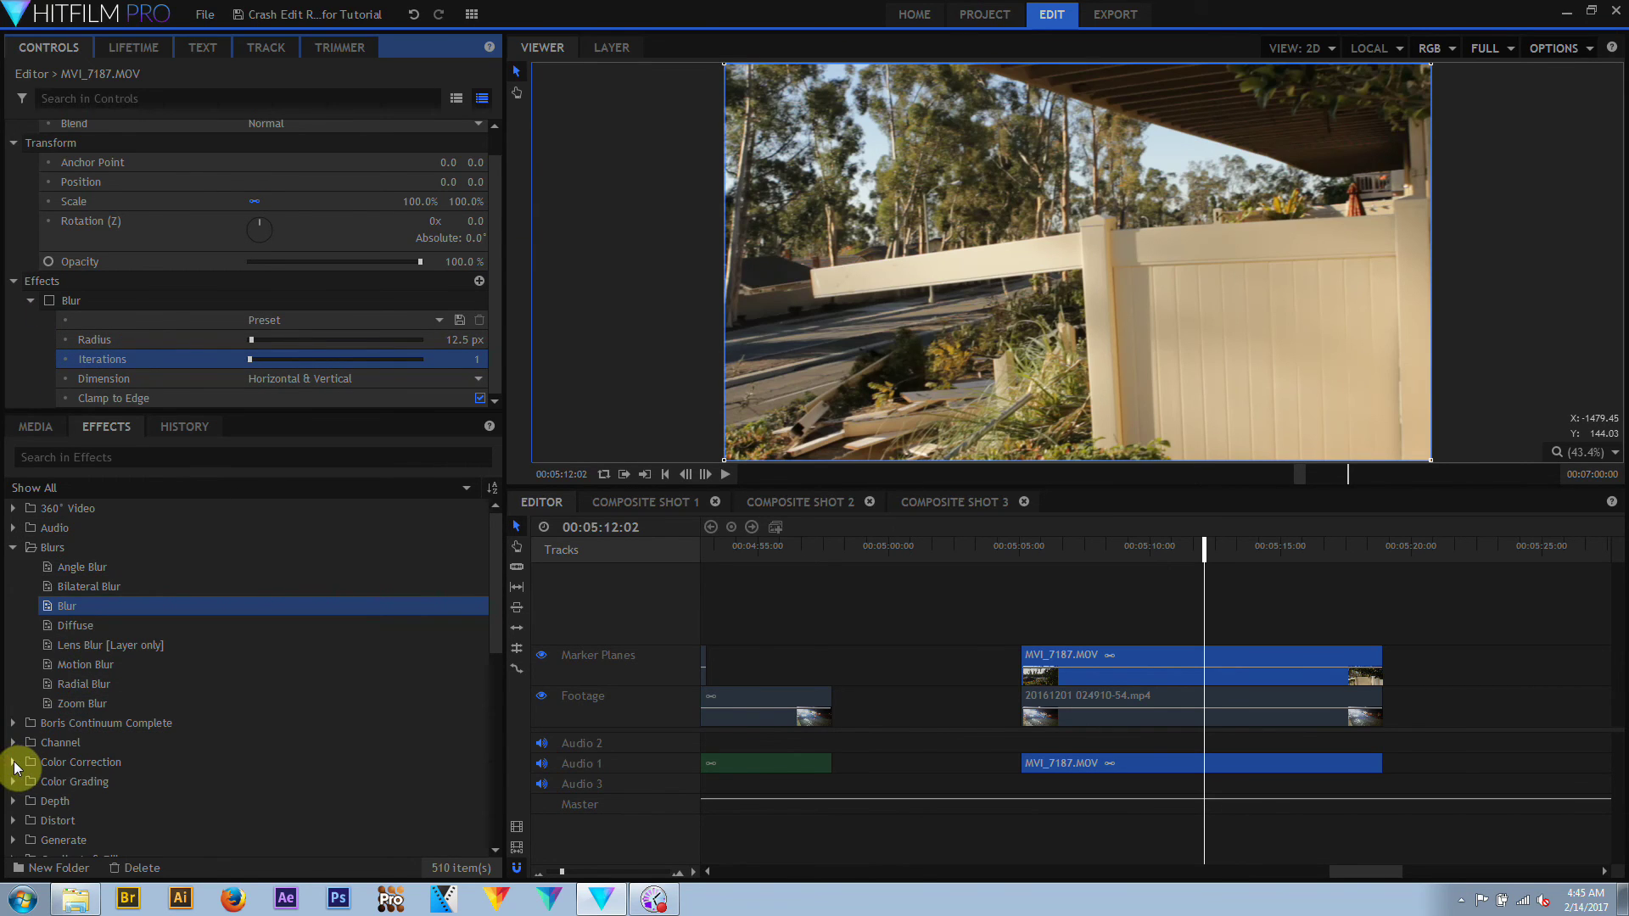
pyautogui.moveTo(498, 567); pyautogui.dragTo(491, 662)
pyautogui.moveTo(136, 749); pyautogui.dragTo(1183, 665)
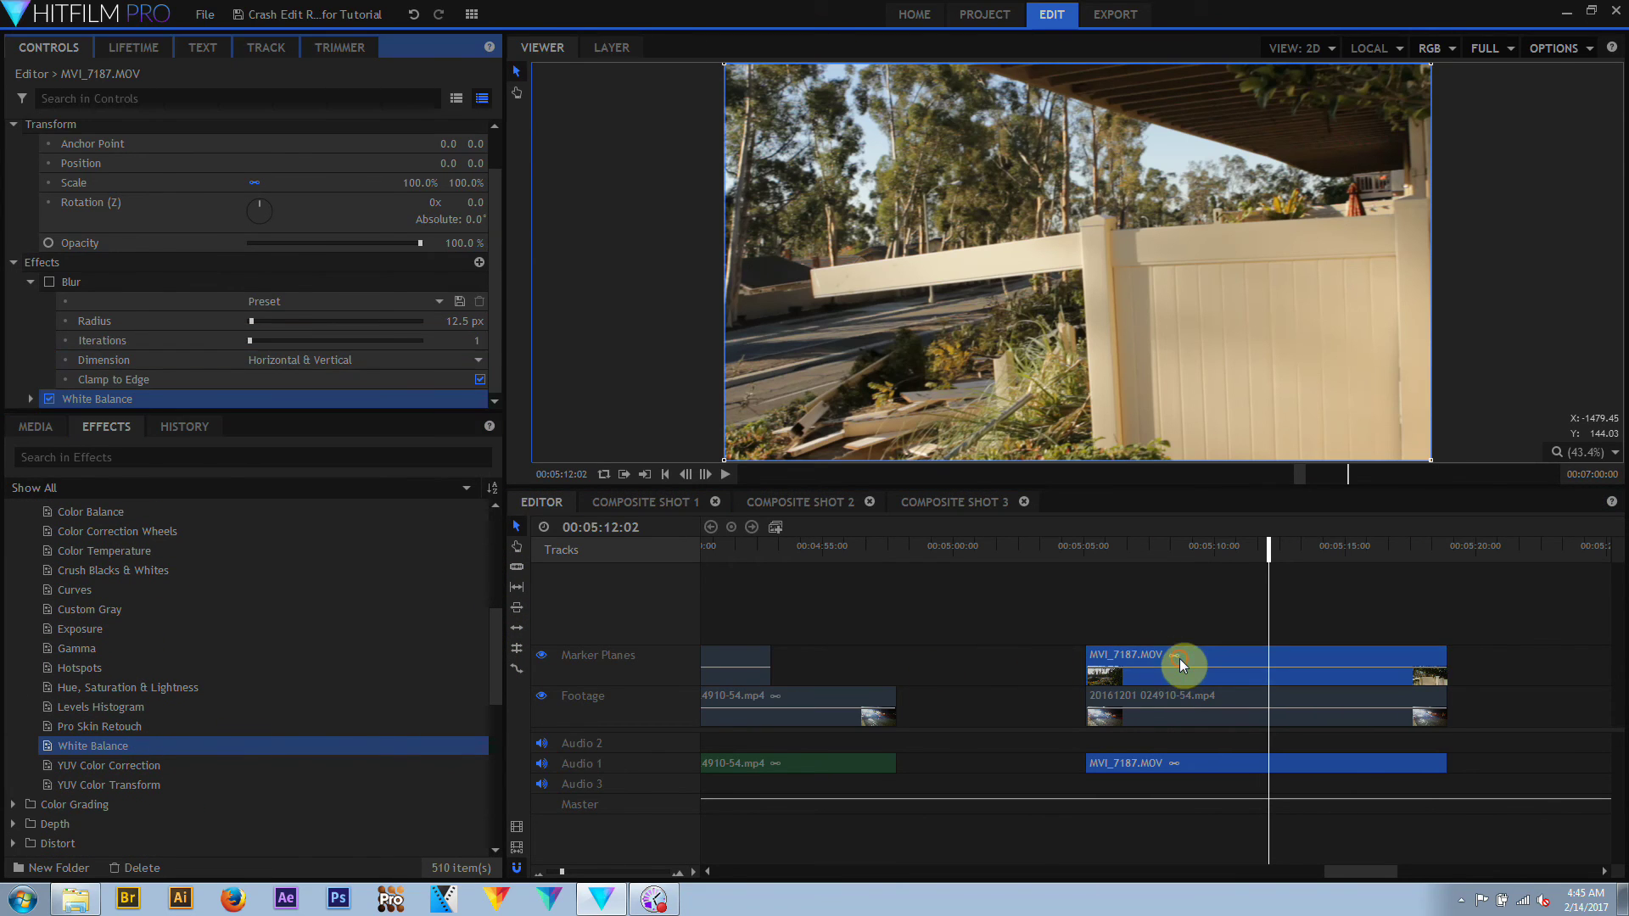
pyautogui.click(31, 280)
pyautogui.click(33, 346)
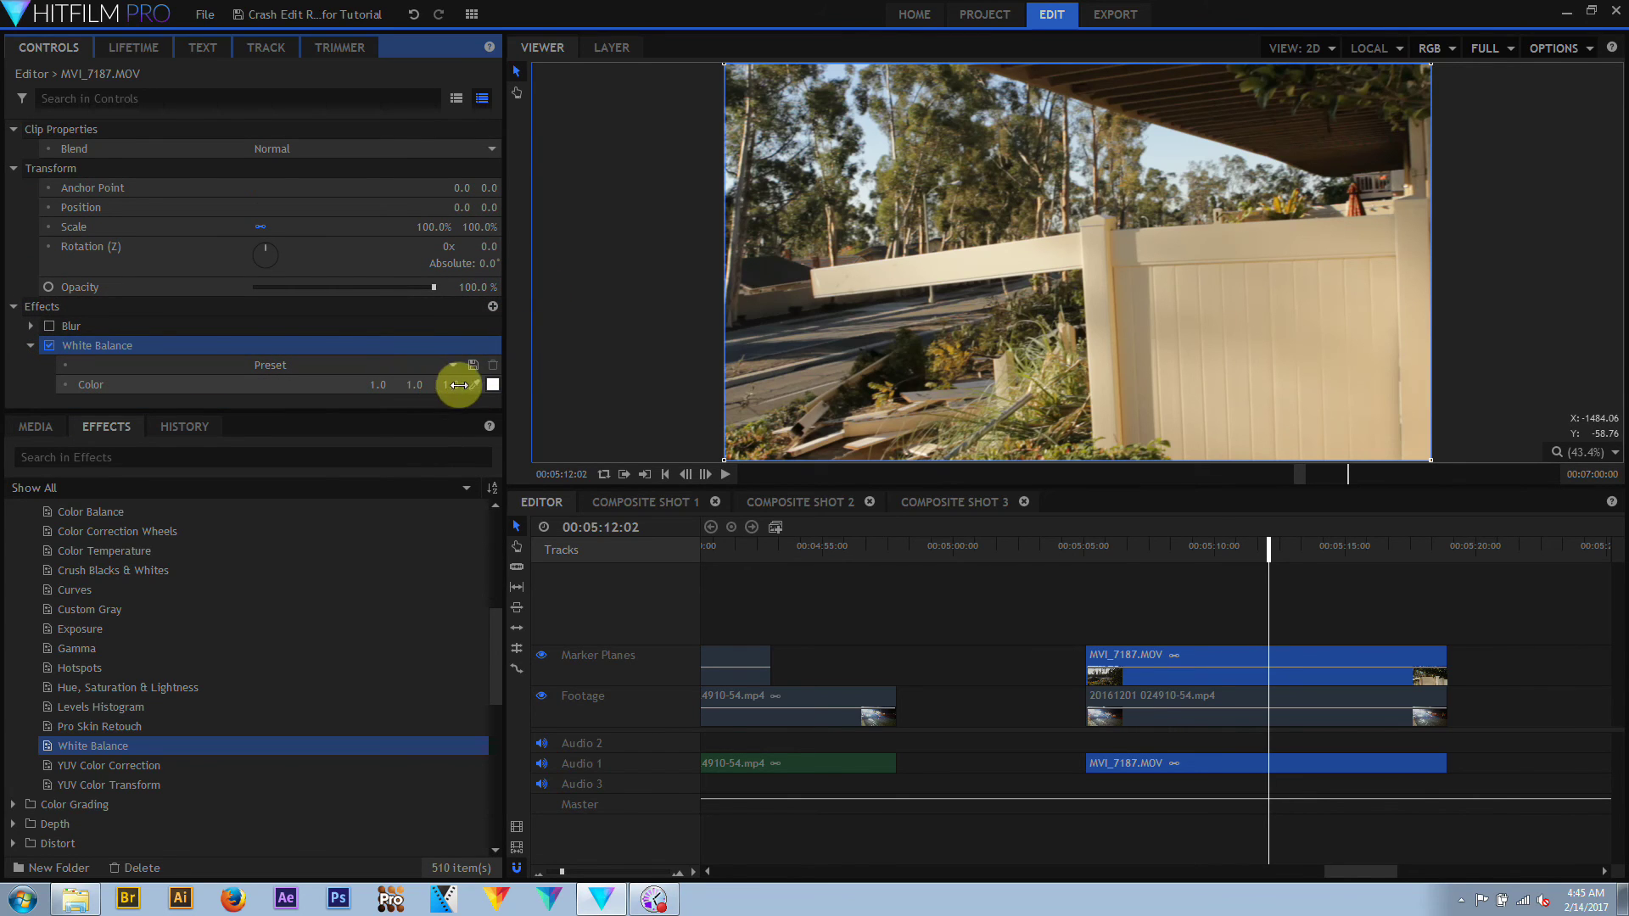
pyautogui.click(474, 384)
pyautogui.click(928, 266)
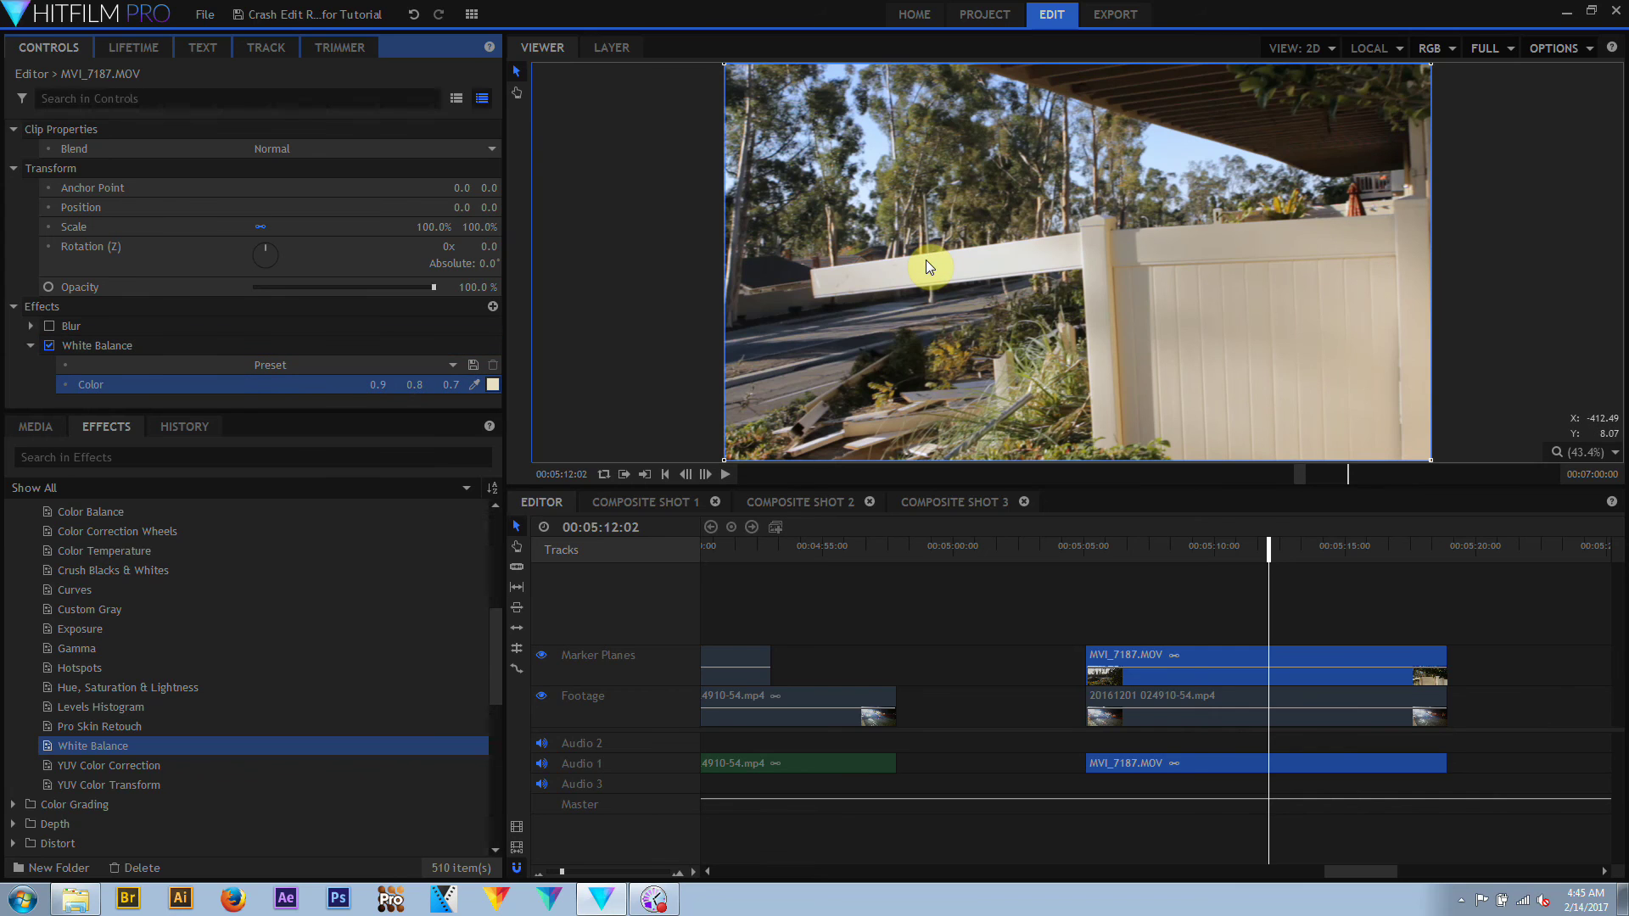
# Apply the Curves effect to MVI_7187.MOV, and shape an S-curve with one point in the shadows and one in the highlights
pyautogui.moveTo(90, 586); pyautogui.dragTo(1193, 665)
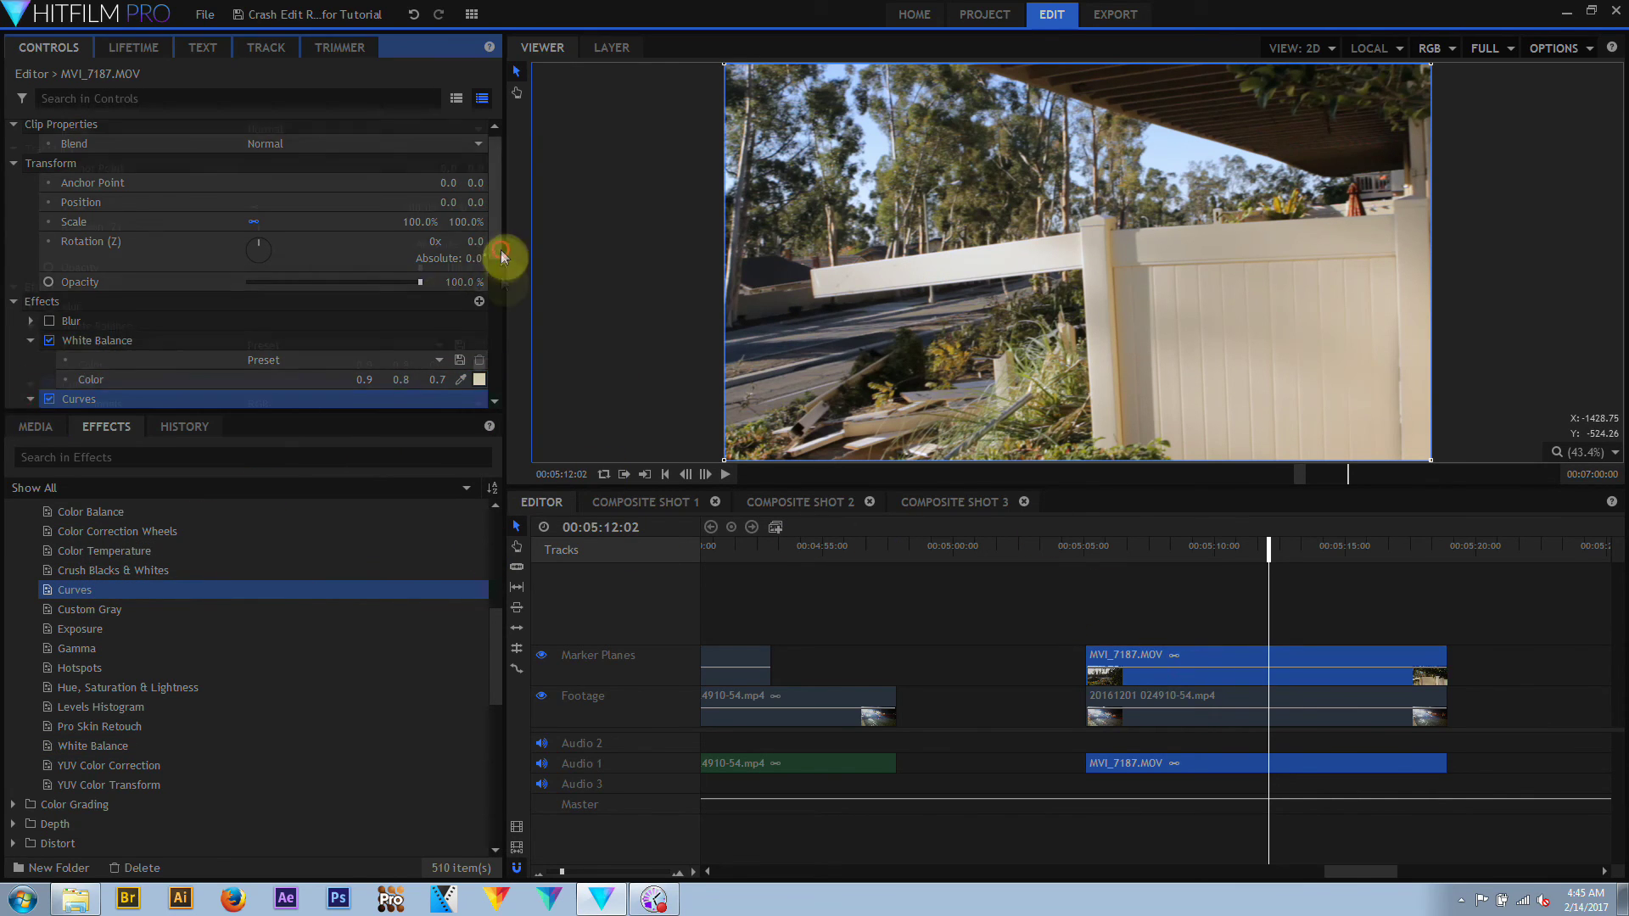
pyautogui.scroll(-5, 501, 257)
pyautogui.click(313, 329)
pyautogui.click(420, 200)
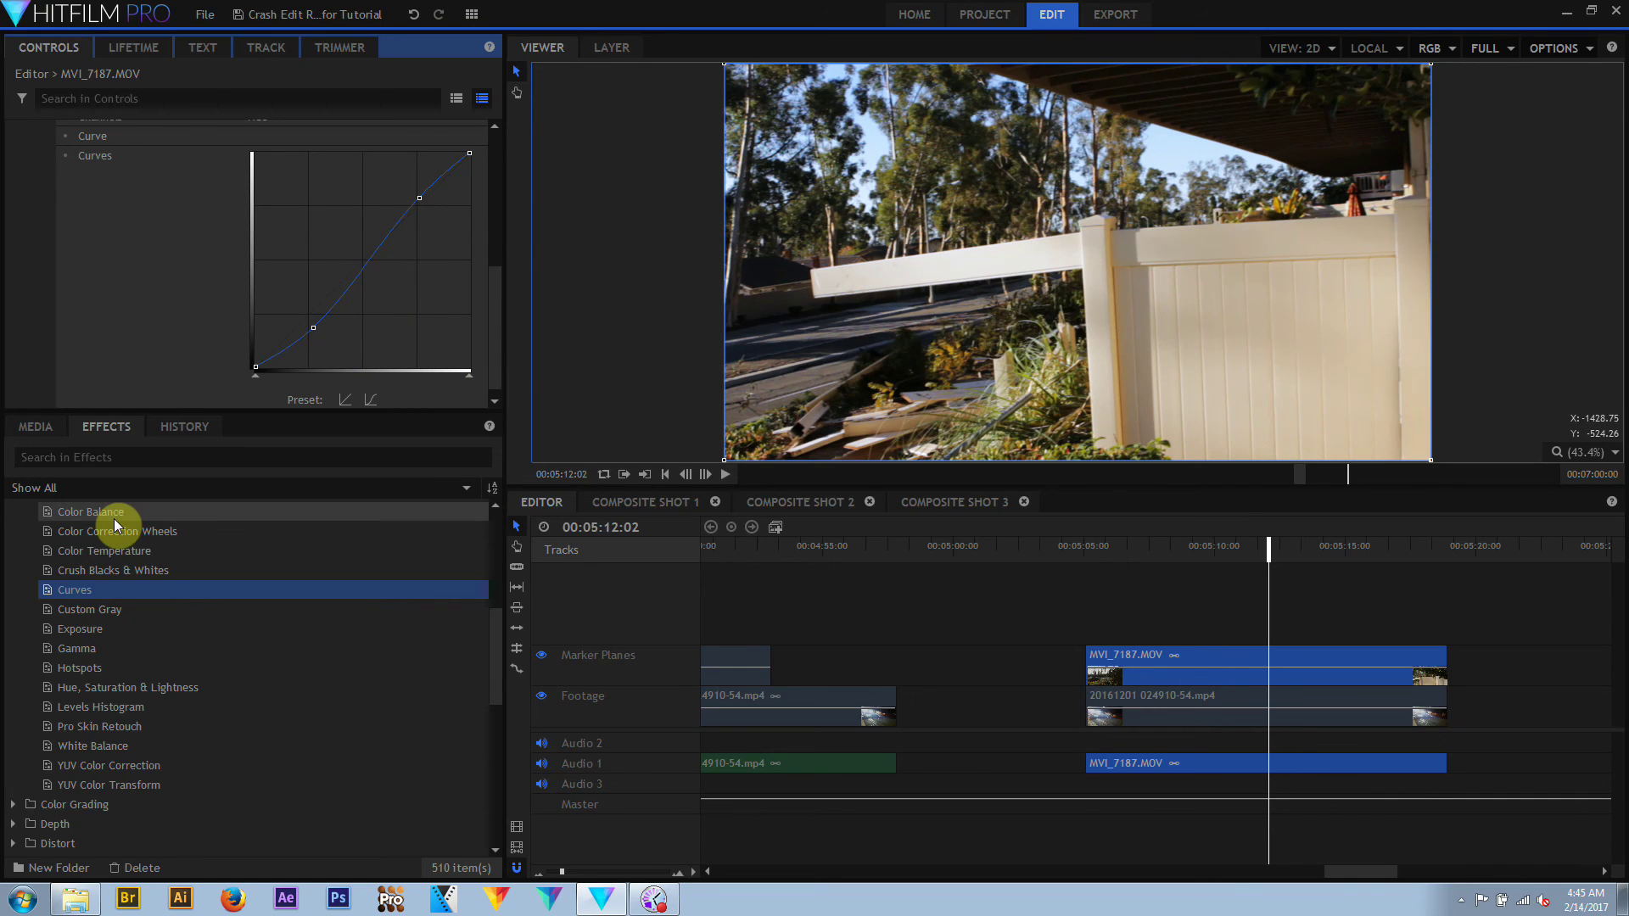
# Apply the Color Balance effect to MVI_7187.MOV, and set the Blue Balance of the shadows to -40.0
pyautogui.moveTo(114, 518); pyautogui.dragTo(1134, 675)
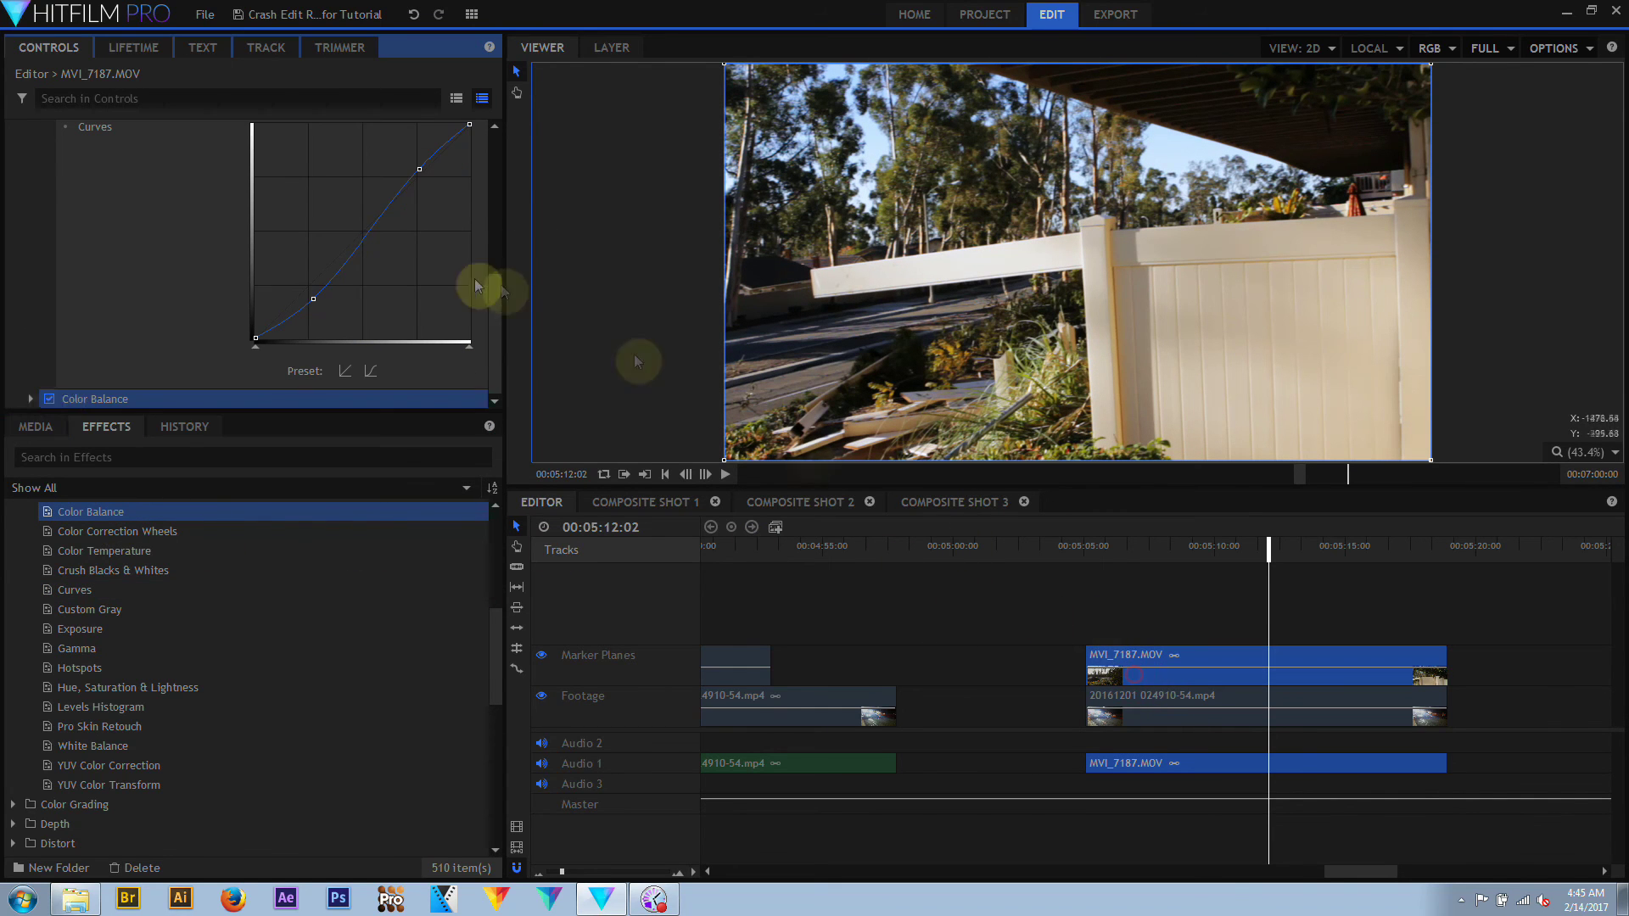
pyautogui.click(30, 398)
pyautogui.scroll(-2, 348, 365)
pyautogui.click(47, 339)
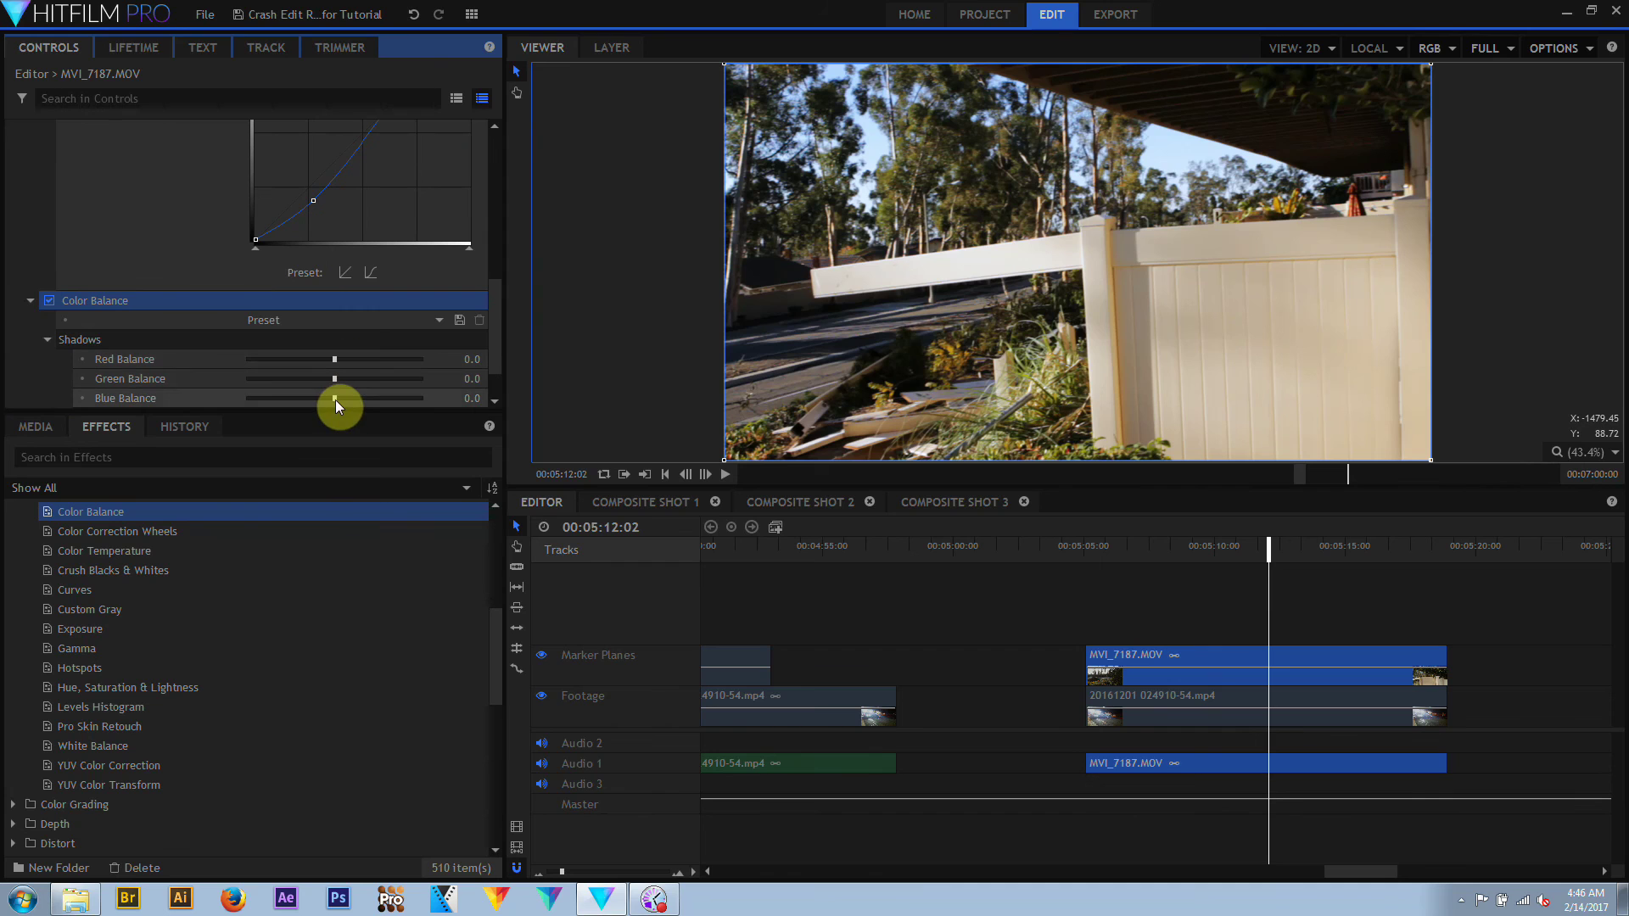
pyautogui.moveTo(334, 399); pyautogui.dragTo(301, 398)
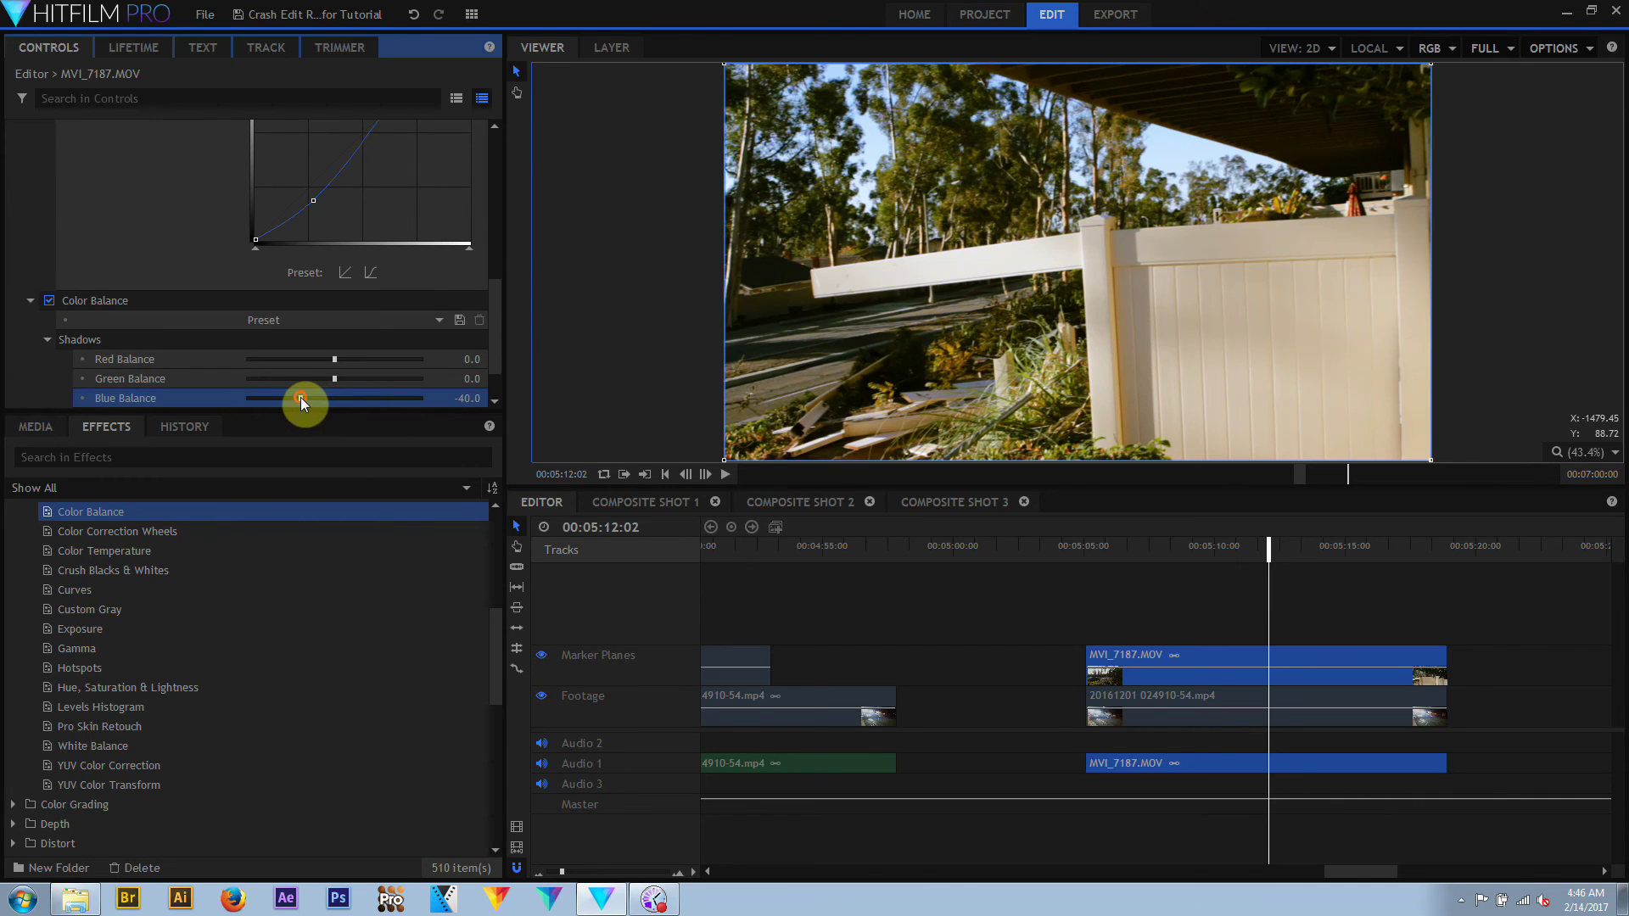
# Raise the Blue Balance of the highlights slightly in the Color Balance effect on MVI_7187.MOV
pyautogui.scroll(-2, 430, 364)
pyautogui.click(47, 379)
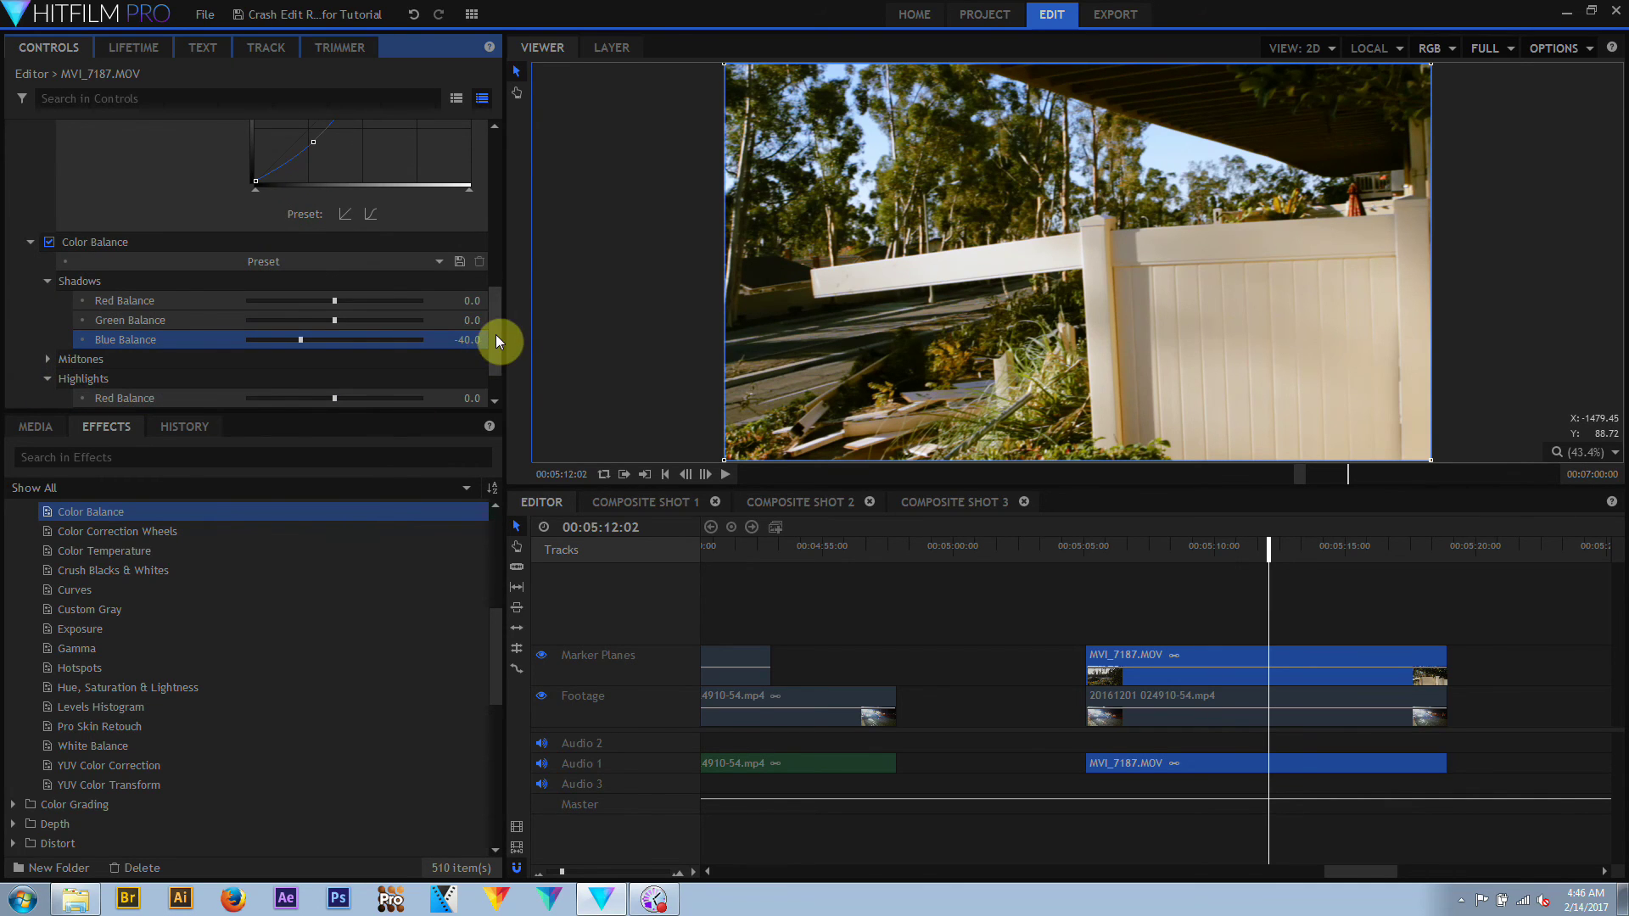
pyautogui.scroll(-2, 496, 335)
pyautogui.moveTo(336, 379); pyautogui.dragTo(358, 380)
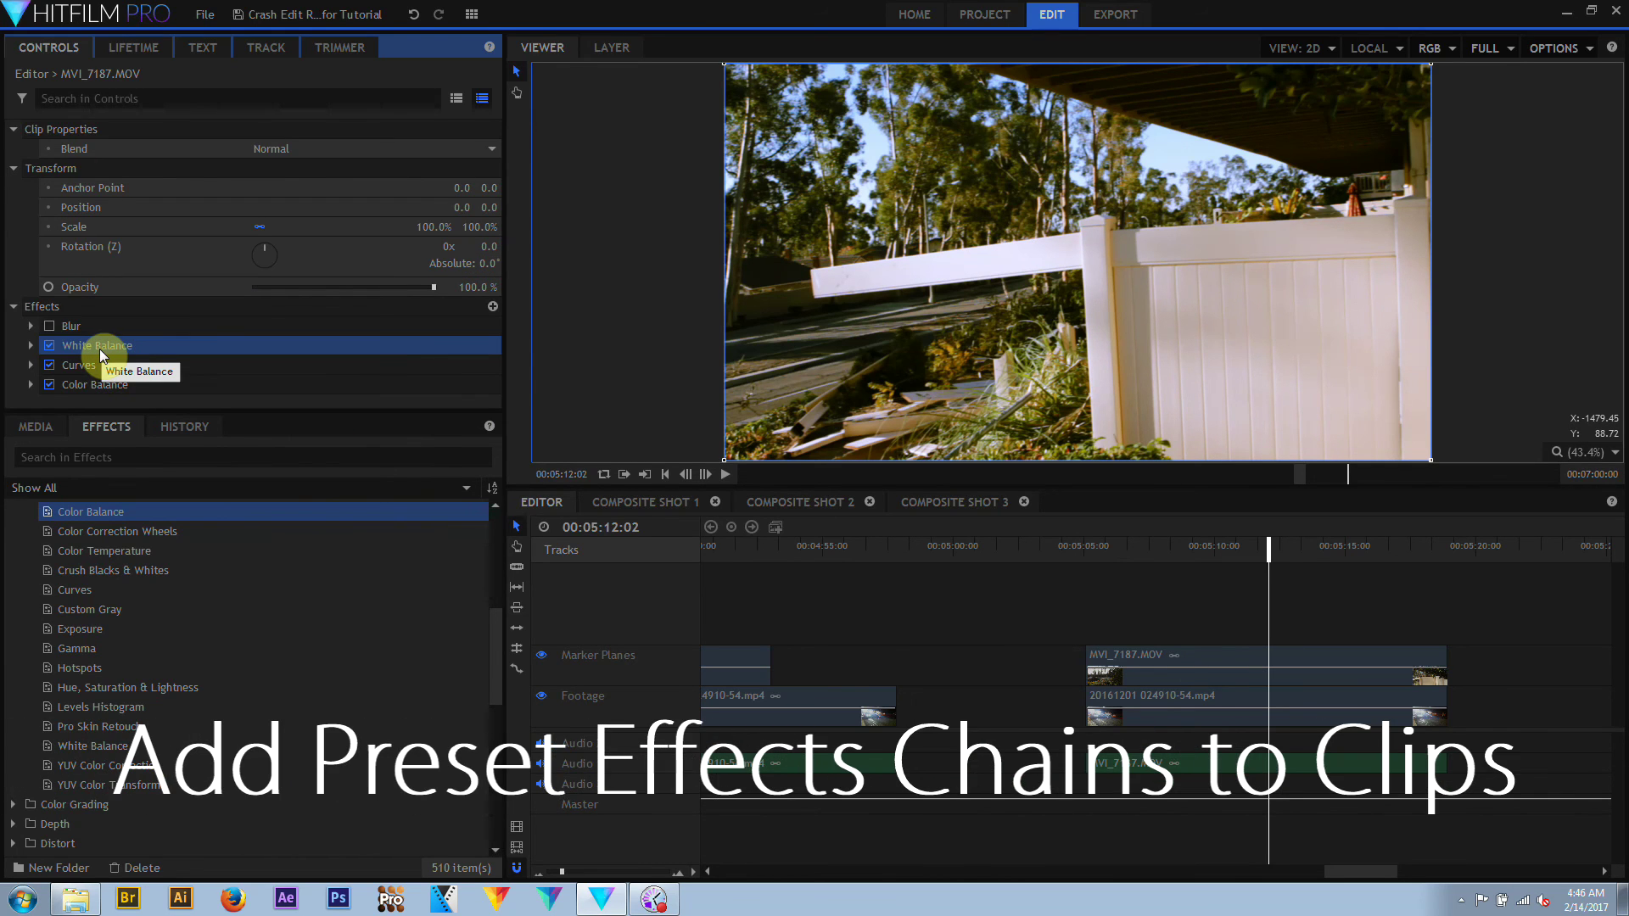
pyautogui.keyDown('ctrl'); pyautogui.click(103, 366); pyautogui.keyUp('ctrl')
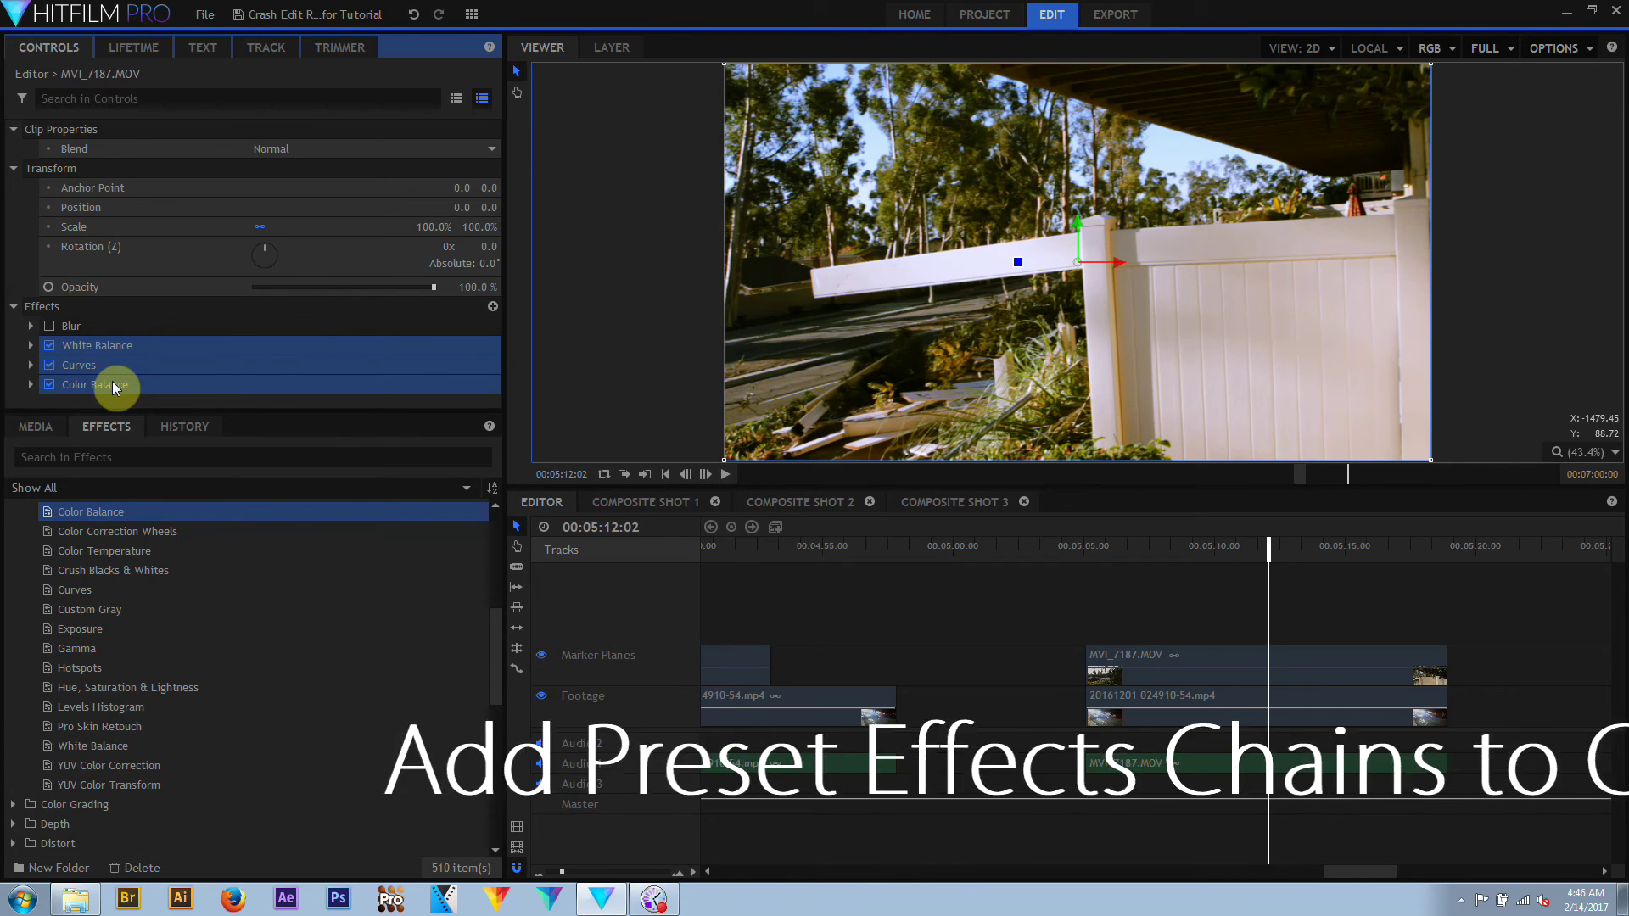
pyautogui.rightClick(114, 386)
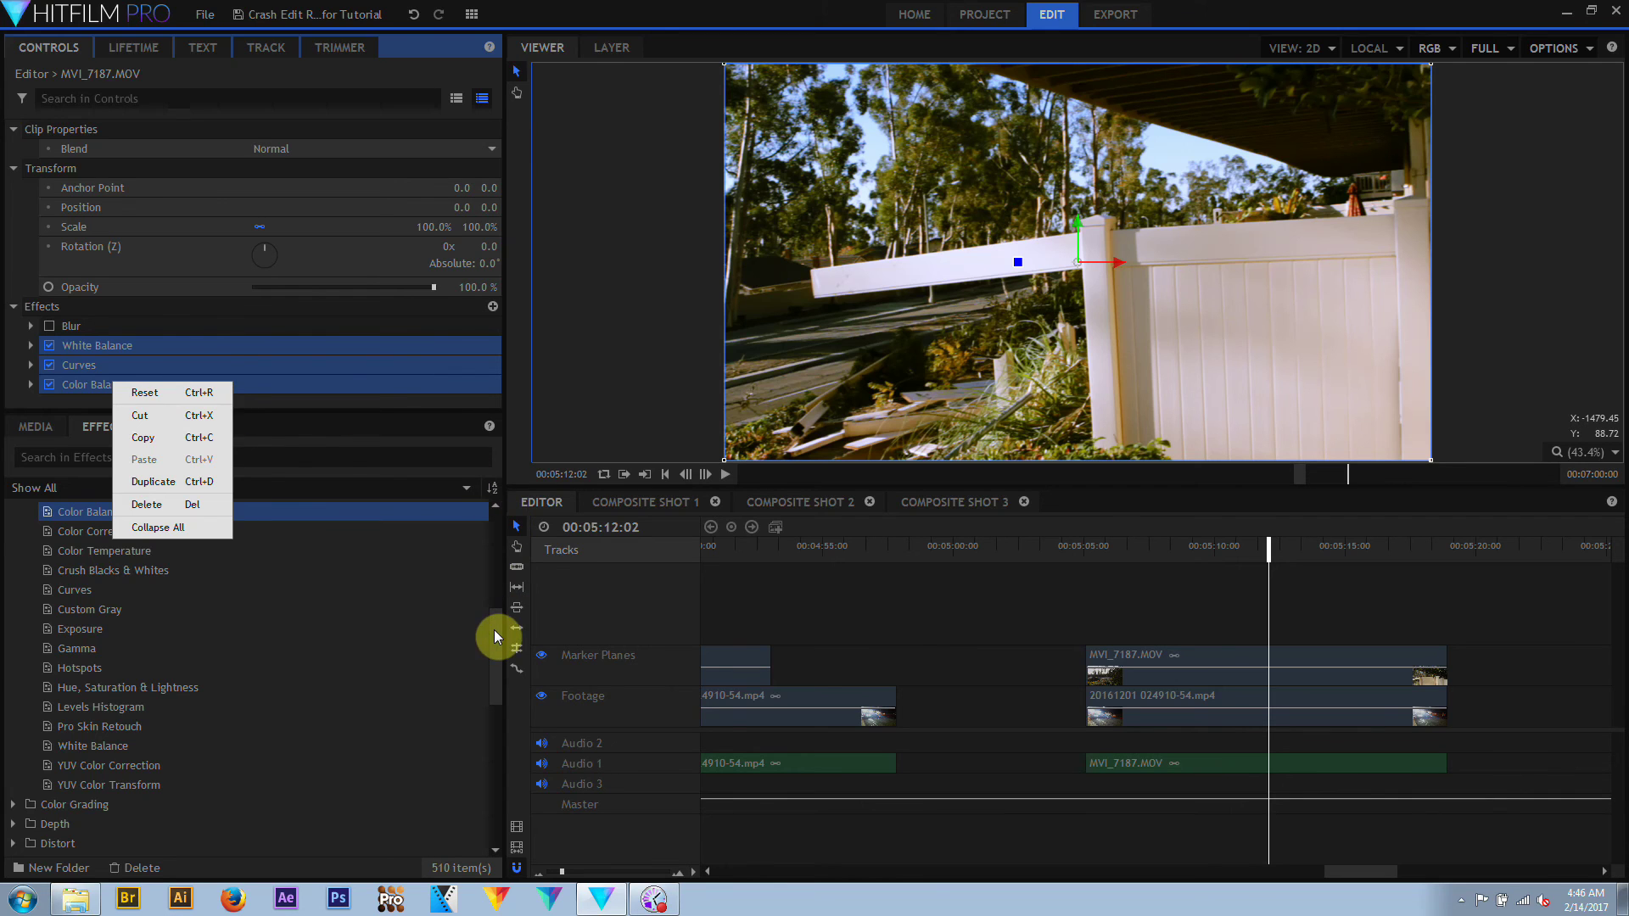
# Apply the 70s Photo preset from the Film Looks presets to the MVI_7187.MOV clip
pyautogui.moveTo(494, 630); pyautogui.dragTo(495, 817)
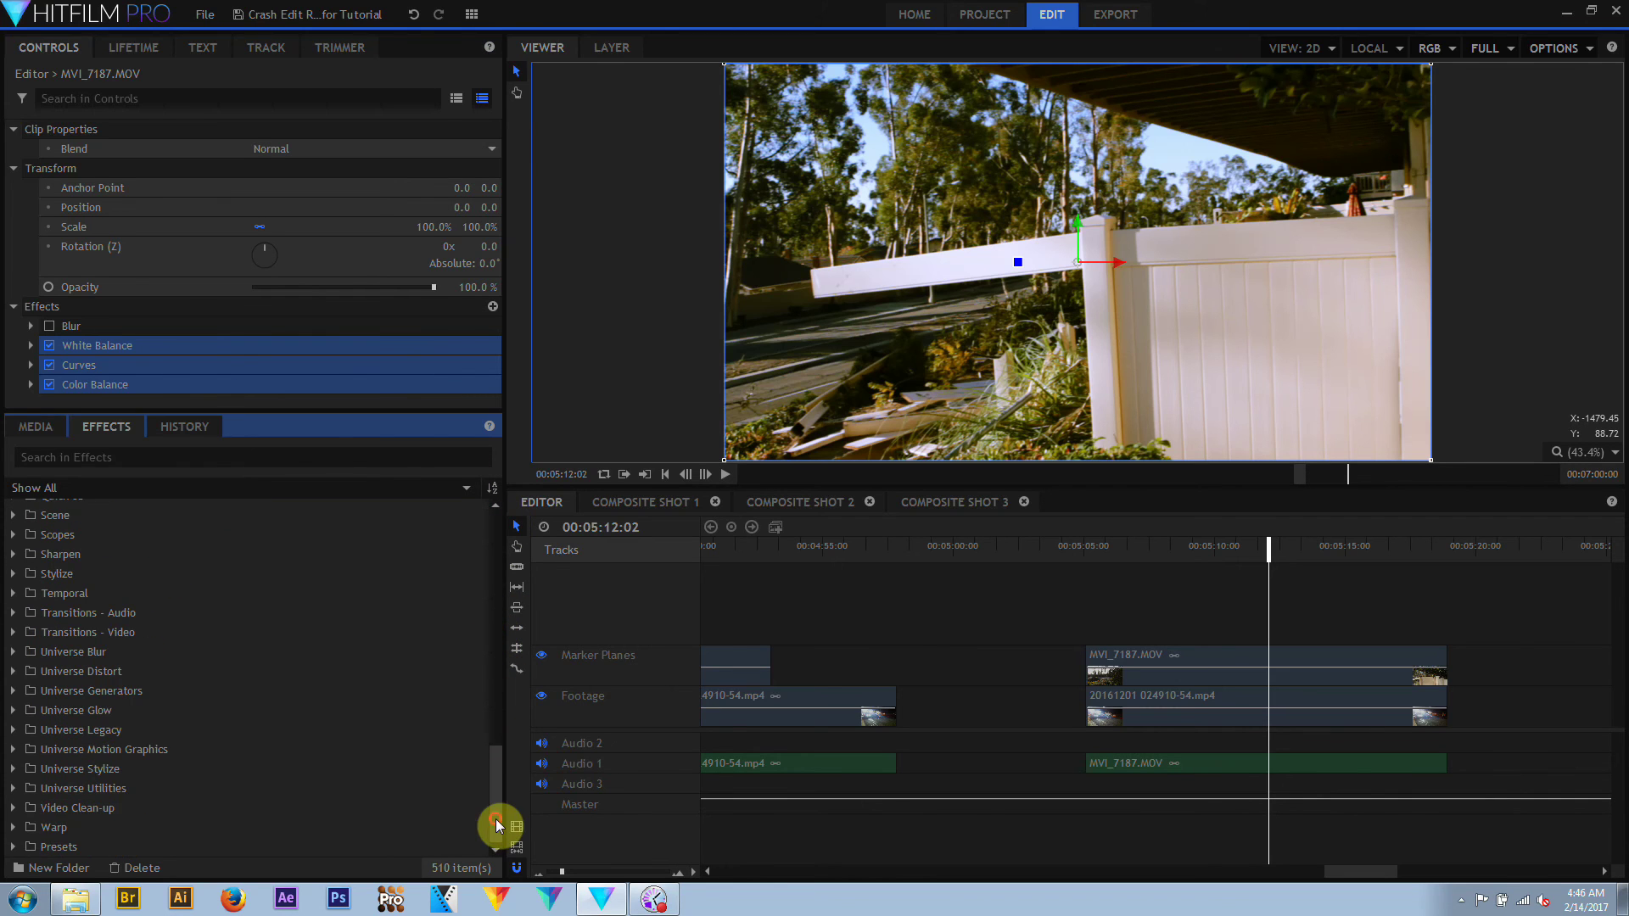
pyautogui.click(12, 846)
pyautogui.moveTo(488, 746); pyautogui.dragTo(484, 841)
pyautogui.click(30, 770)
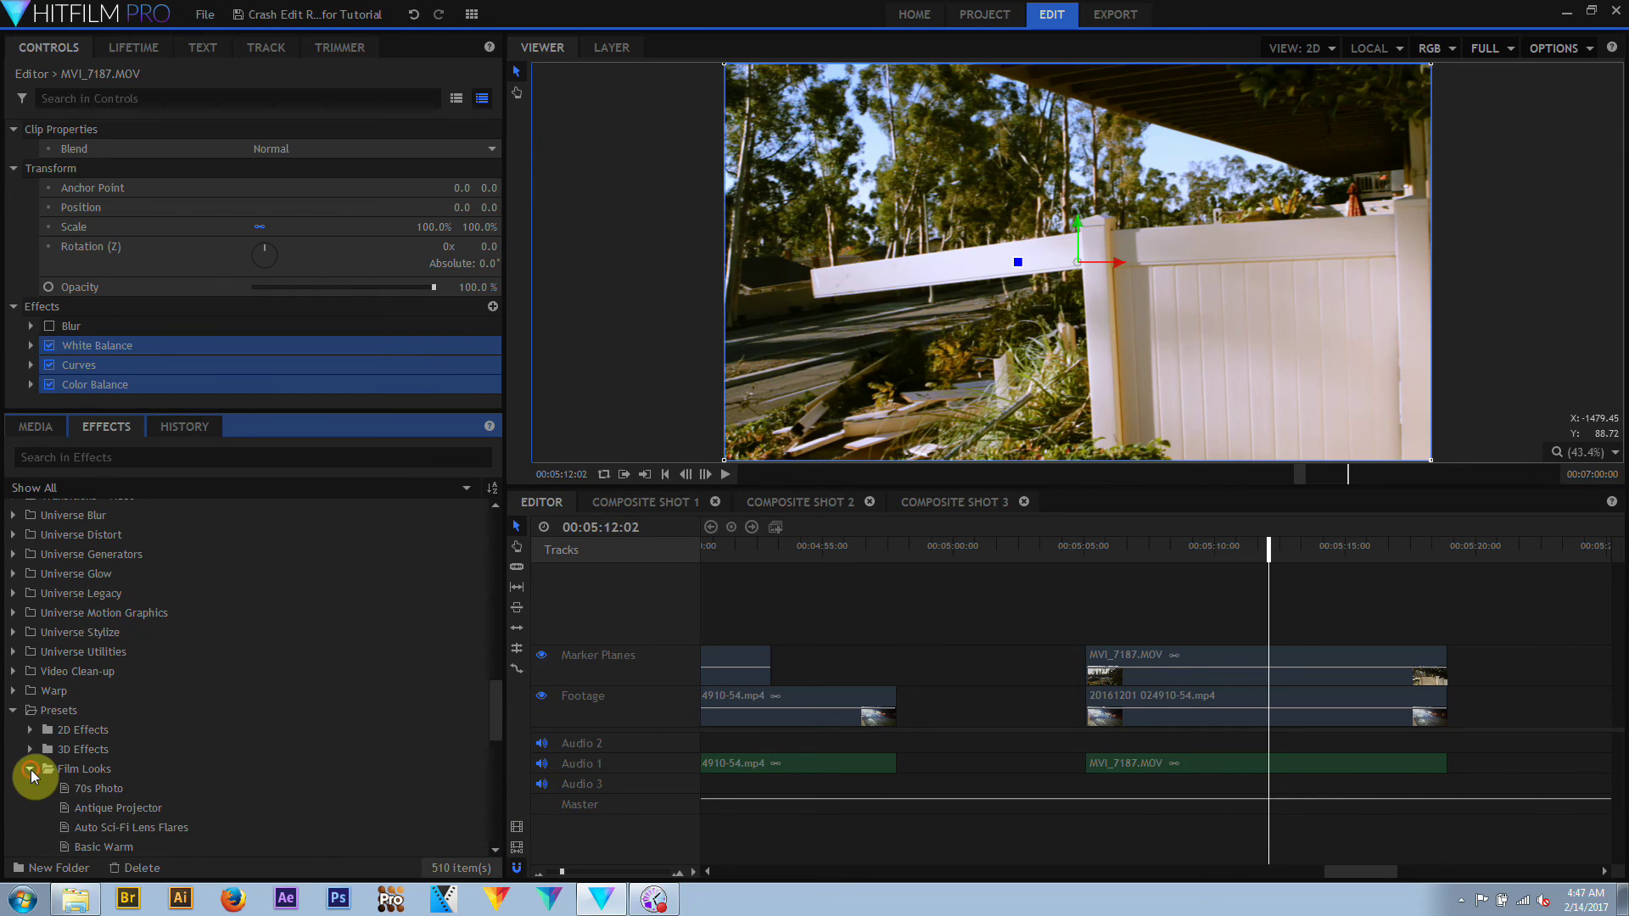
pyautogui.moveTo(89, 786)
pyautogui.mouseDown()
pyautogui.moveTo(335, 781)
pyautogui.moveTo(1098, 625)
pyautogui.moveTo(1195, 658)
pyautogui.mouseUp()
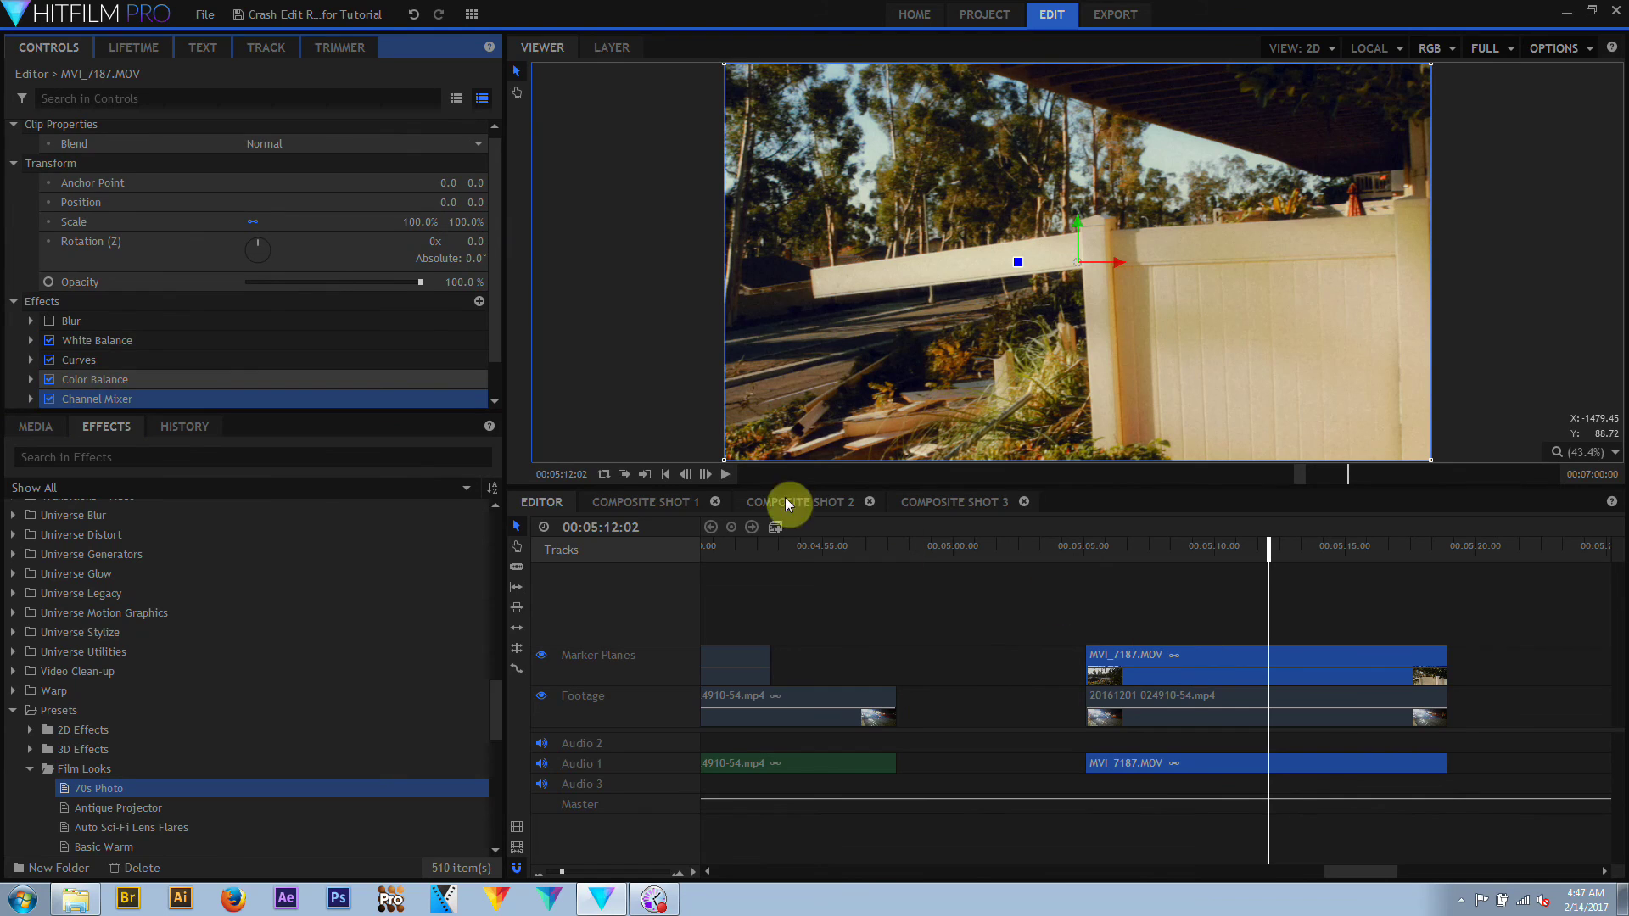
# Delete the Blur, White Balance, Curves and Color Balance effects from MVI_7187.MOV, keeping the preset's effects
pyautogui.moveTo(498, 298); pyautogui.dragTo(492, 334)
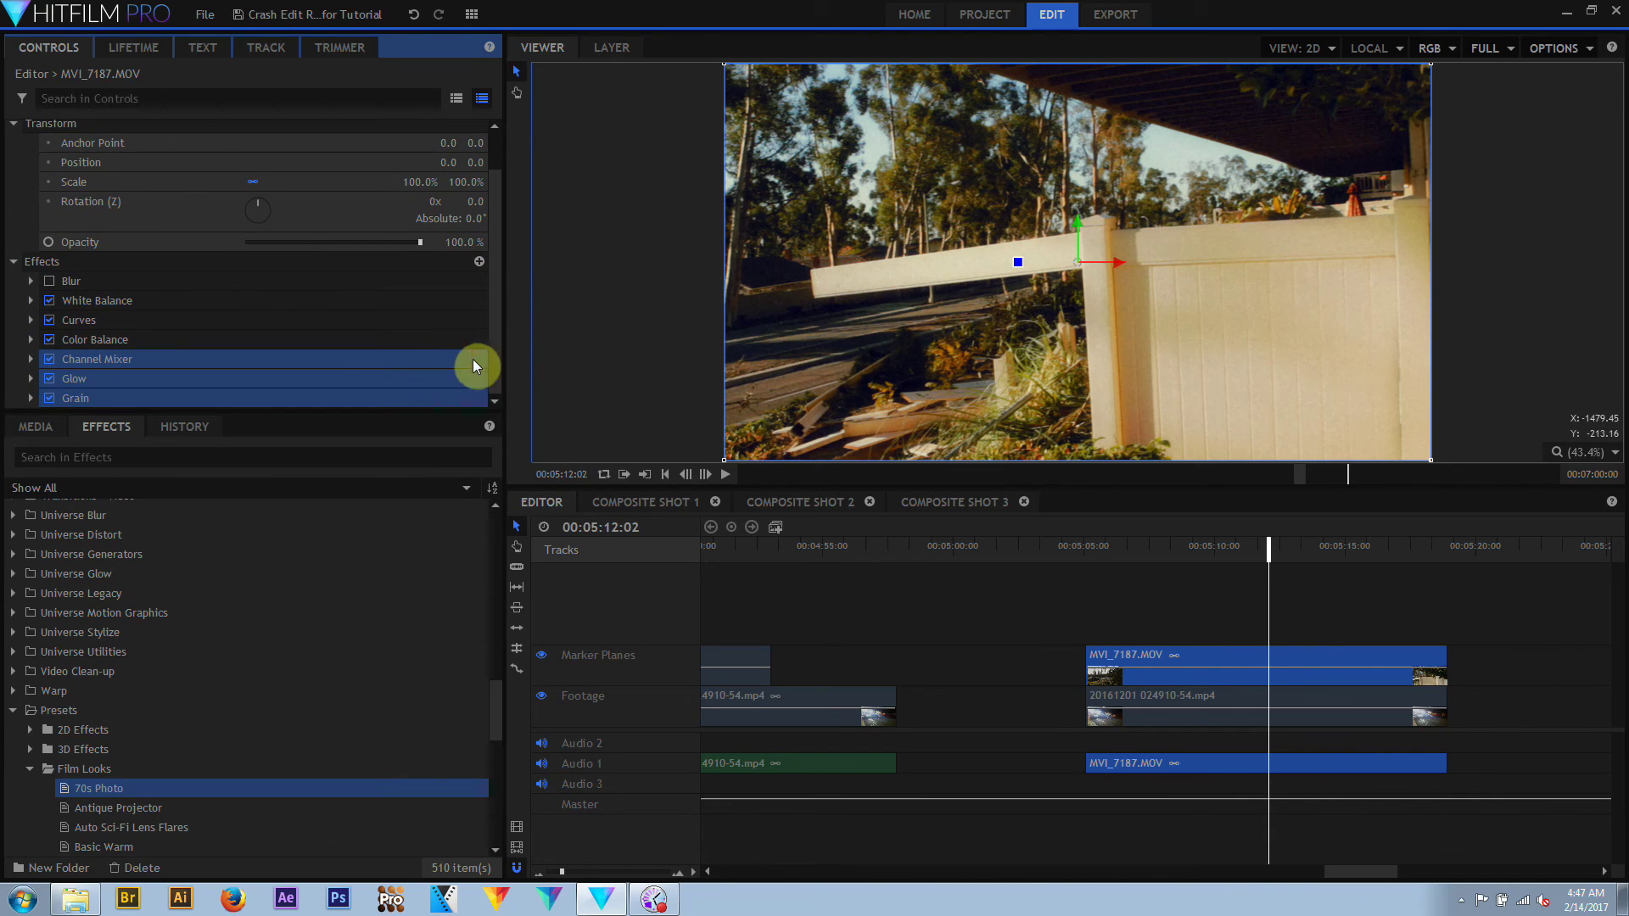
pyautogui.click(115, 342)
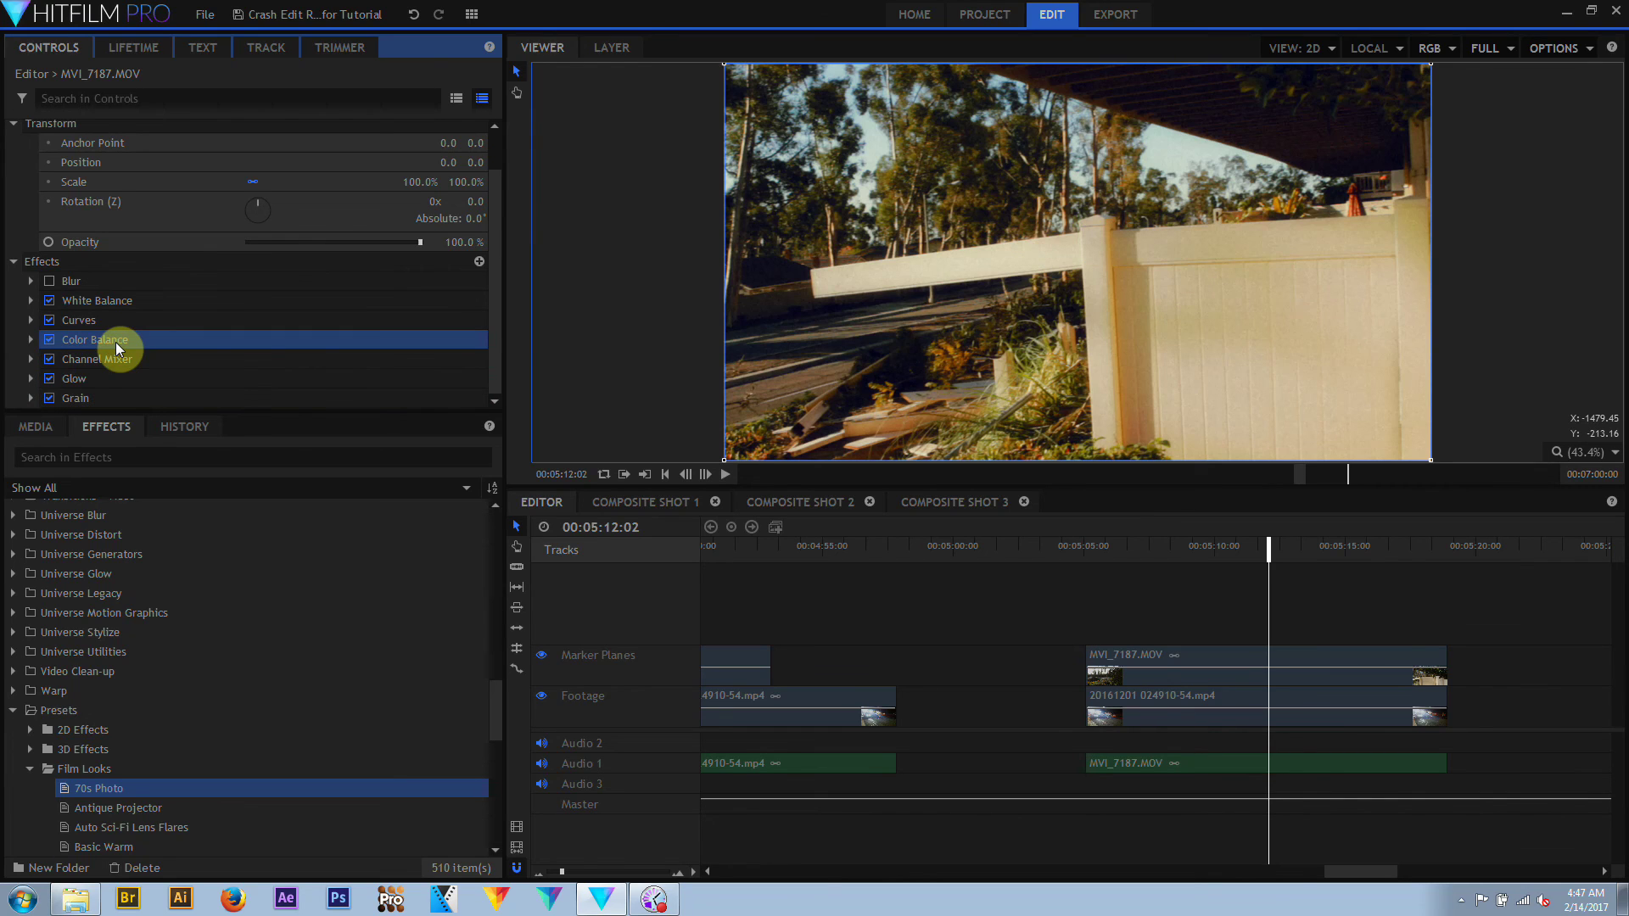
pyautogui.keyDown('shift'); pyautogui.click(79, 287); pyautogui.keyUp('shift')
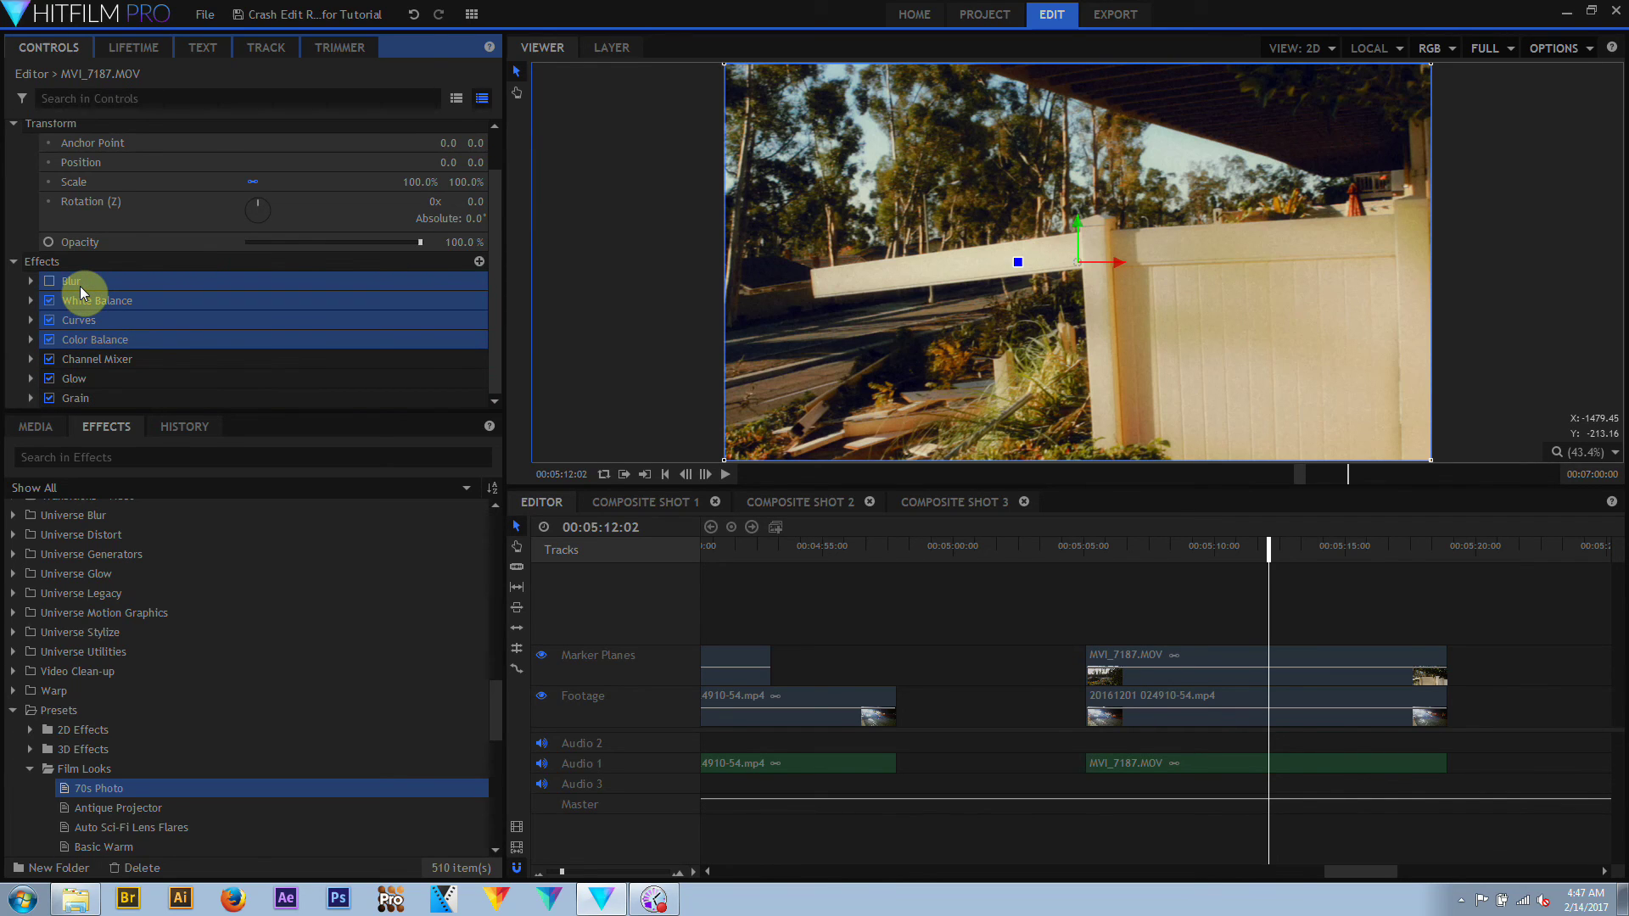
pyautogui.press('Delete')
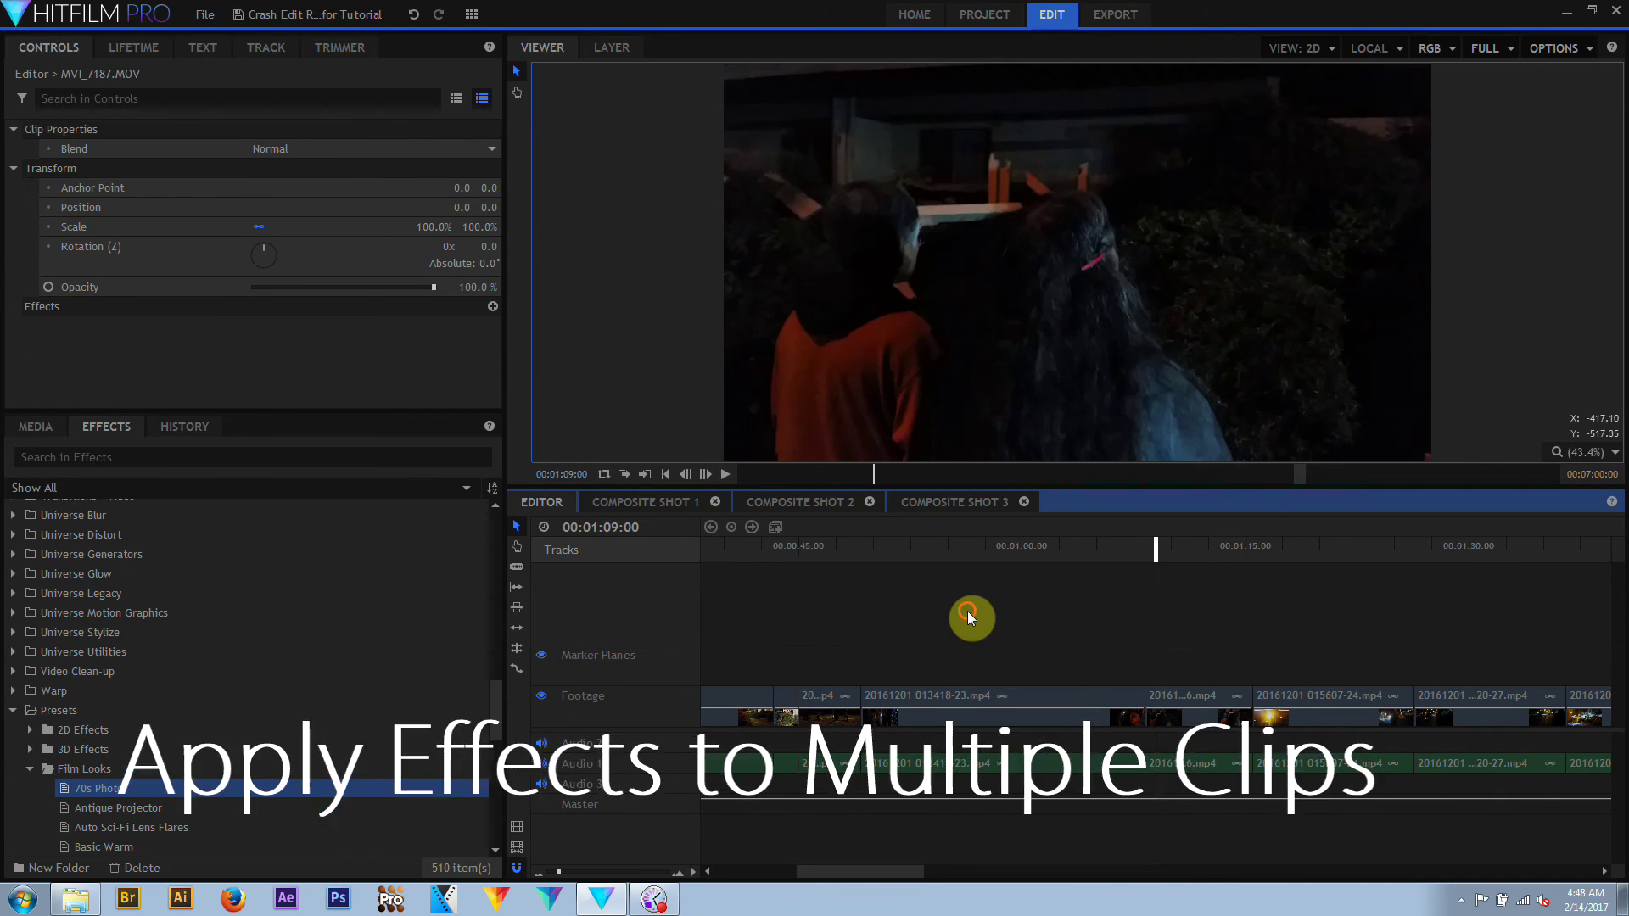
pyautogui.moveTo(967, 610); pyautogui.dragTo(1536, 803)
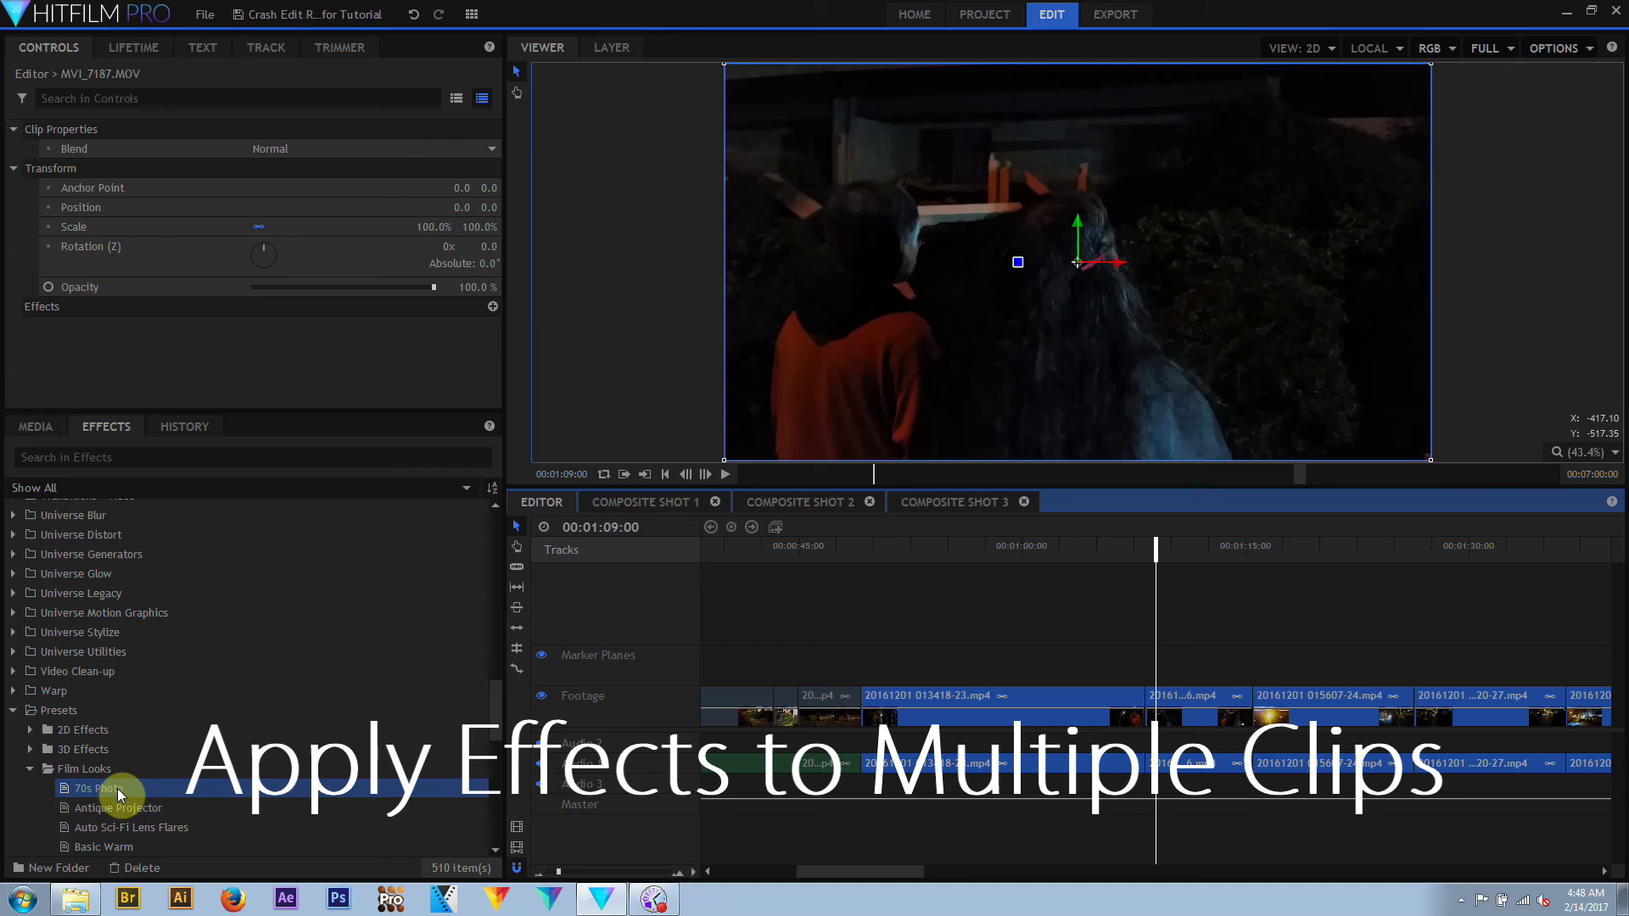
pyautogui.moveTo(117, 788); pyautogui.dragTo(985, 718)
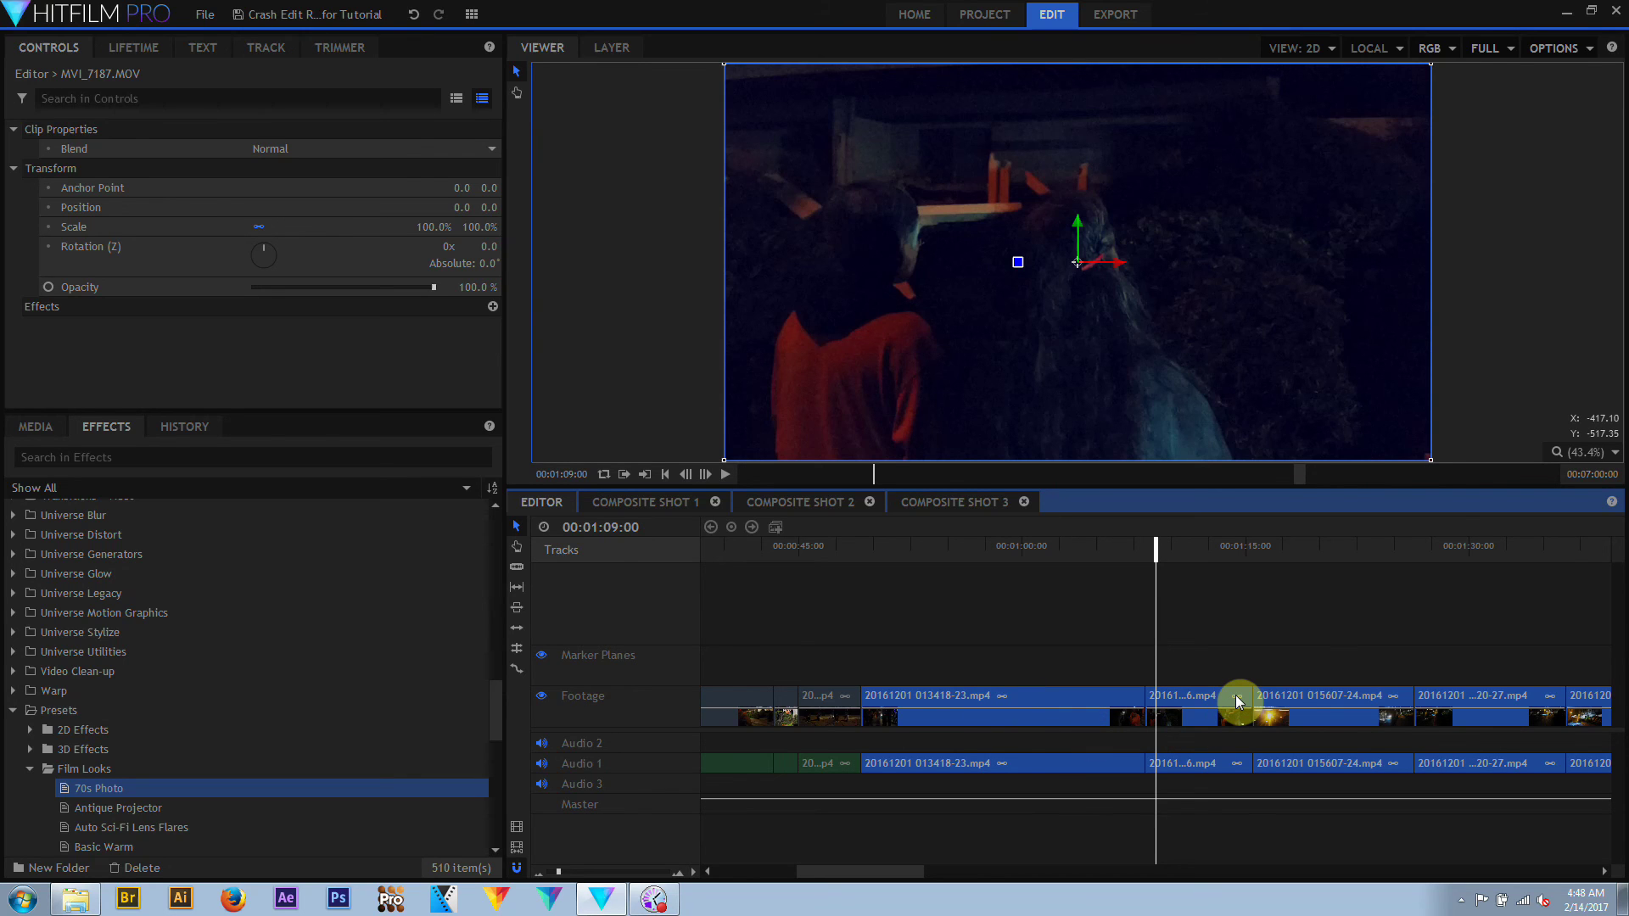
pyautogui.click(1321, 612)
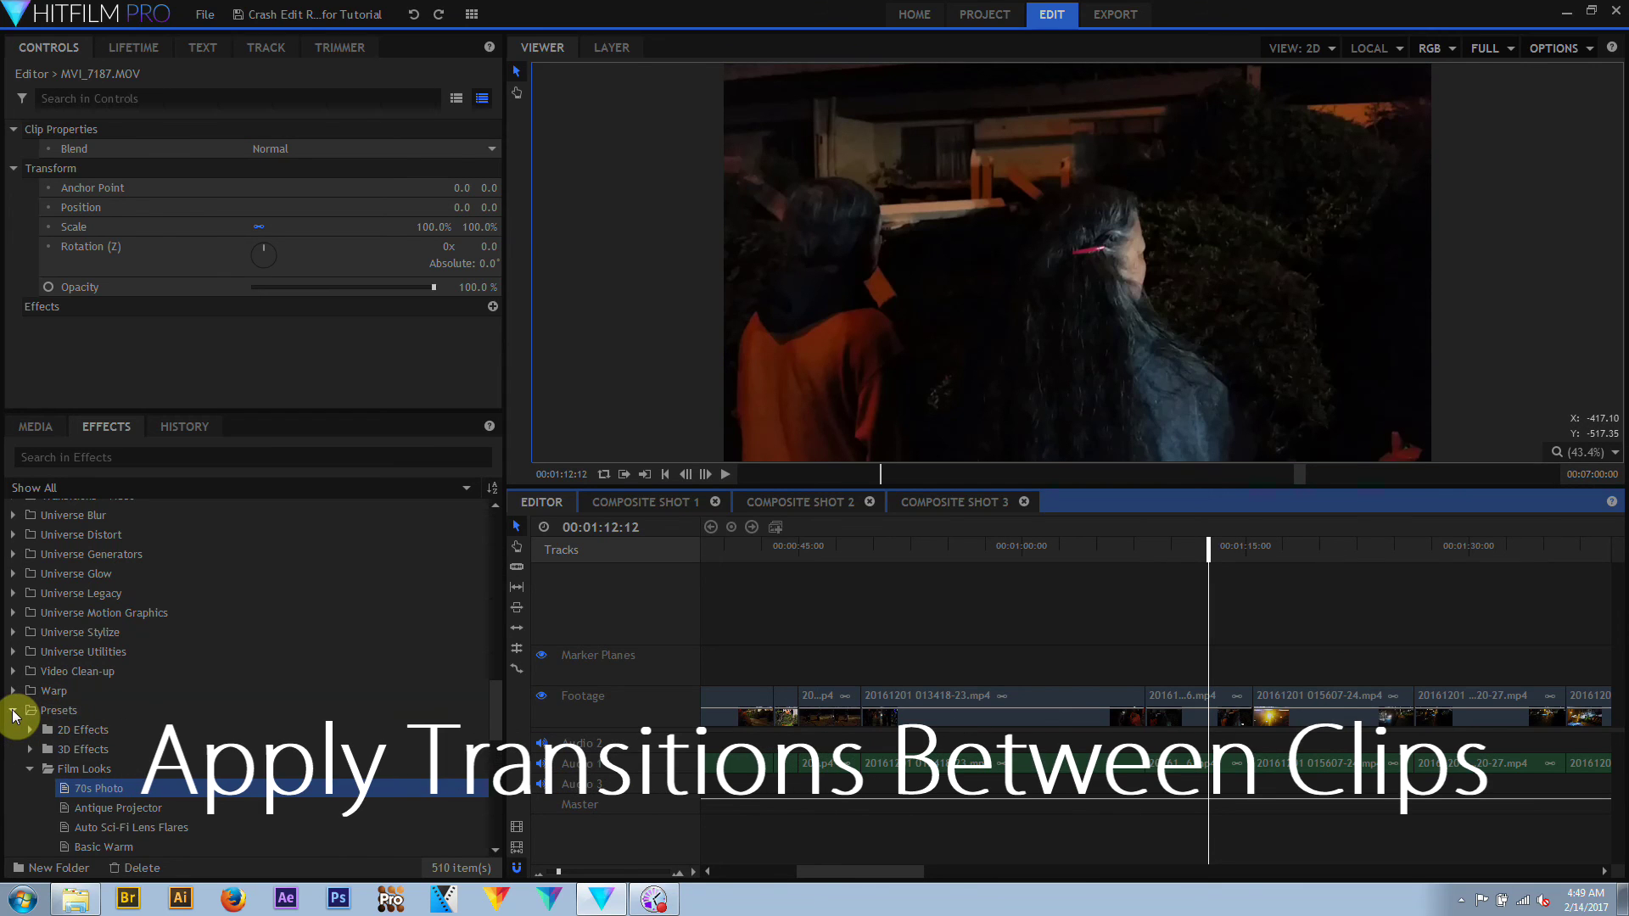
pyautogui.click(14, 715)
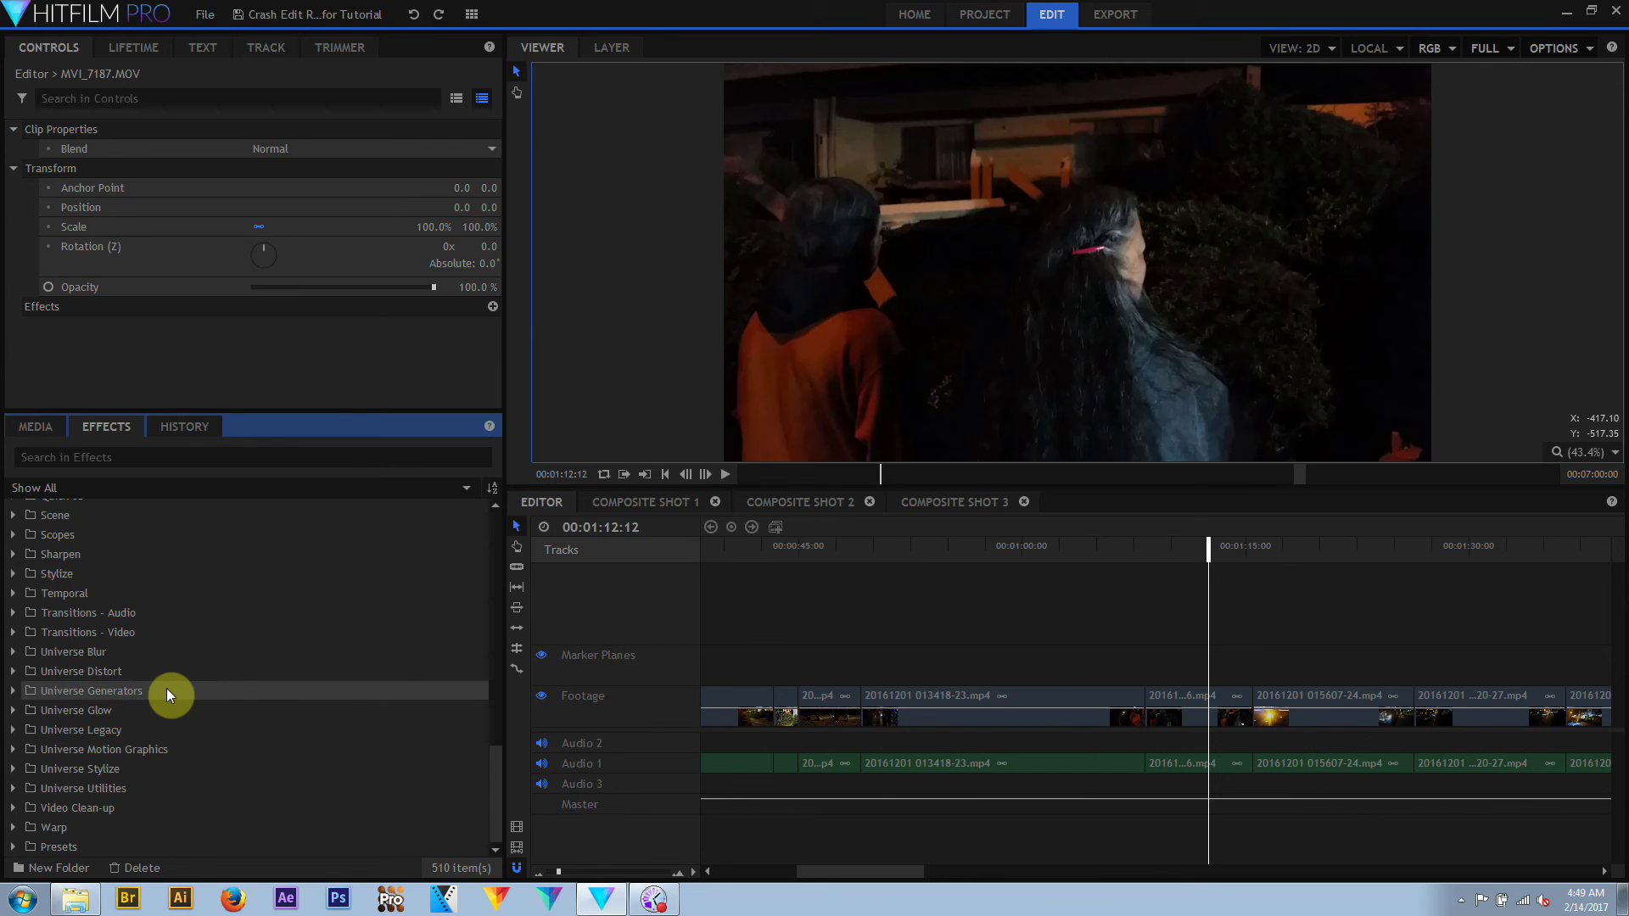
pyautogui.click(13, 635)
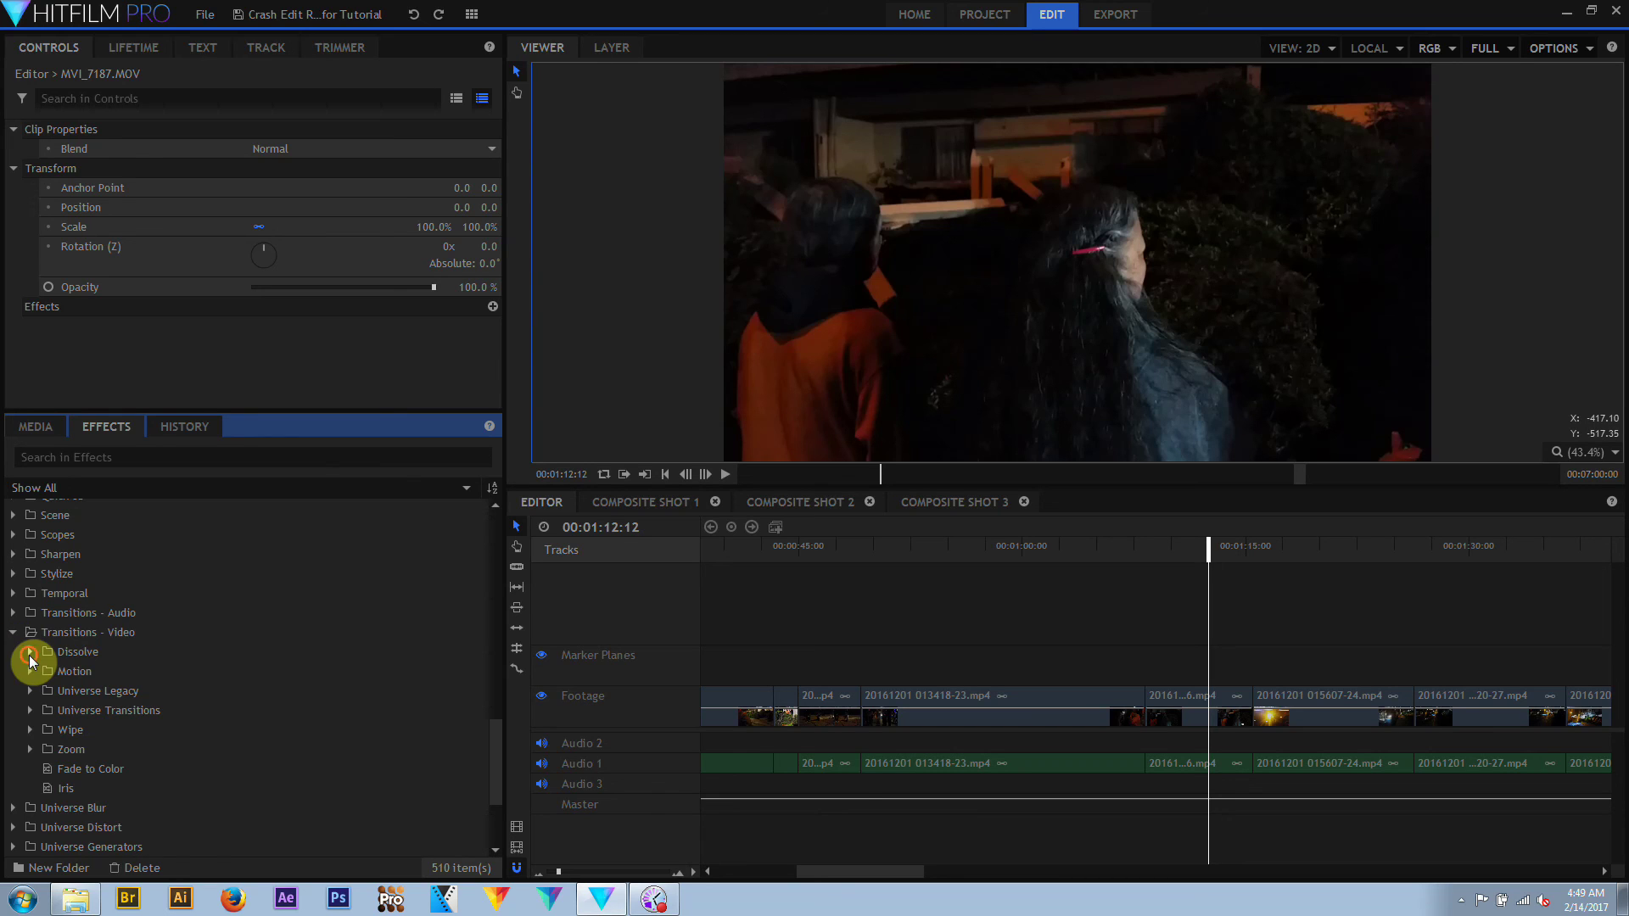
pyautogui.click(29, 653)
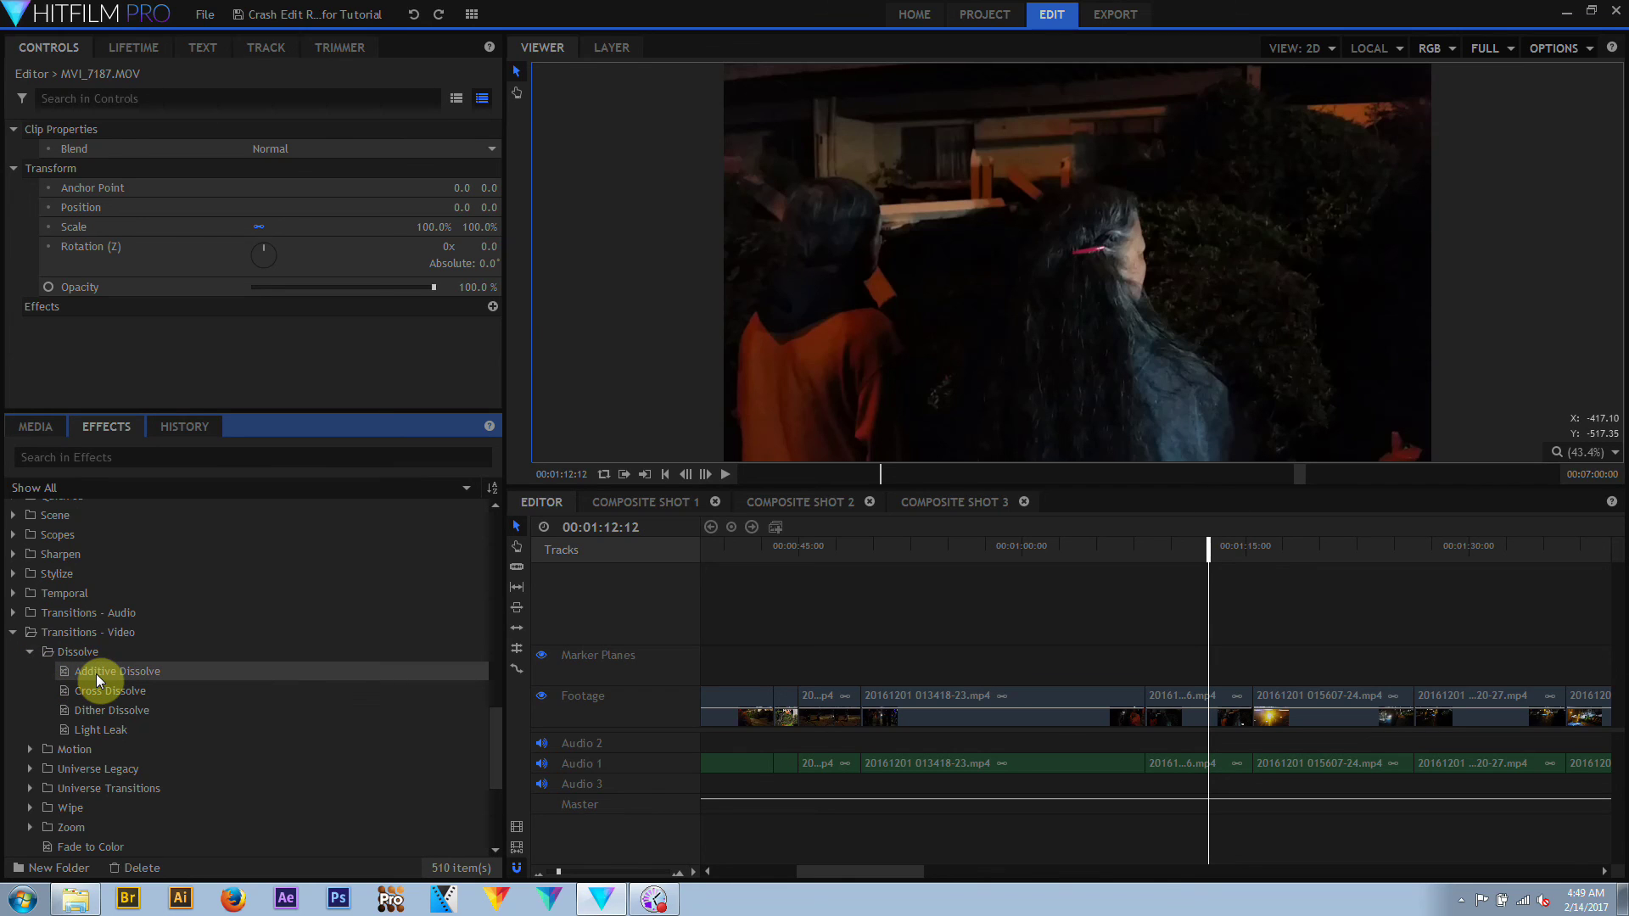
pyautogui.moveTo(95, 674); pyautogui.dragTo(1148, 704)
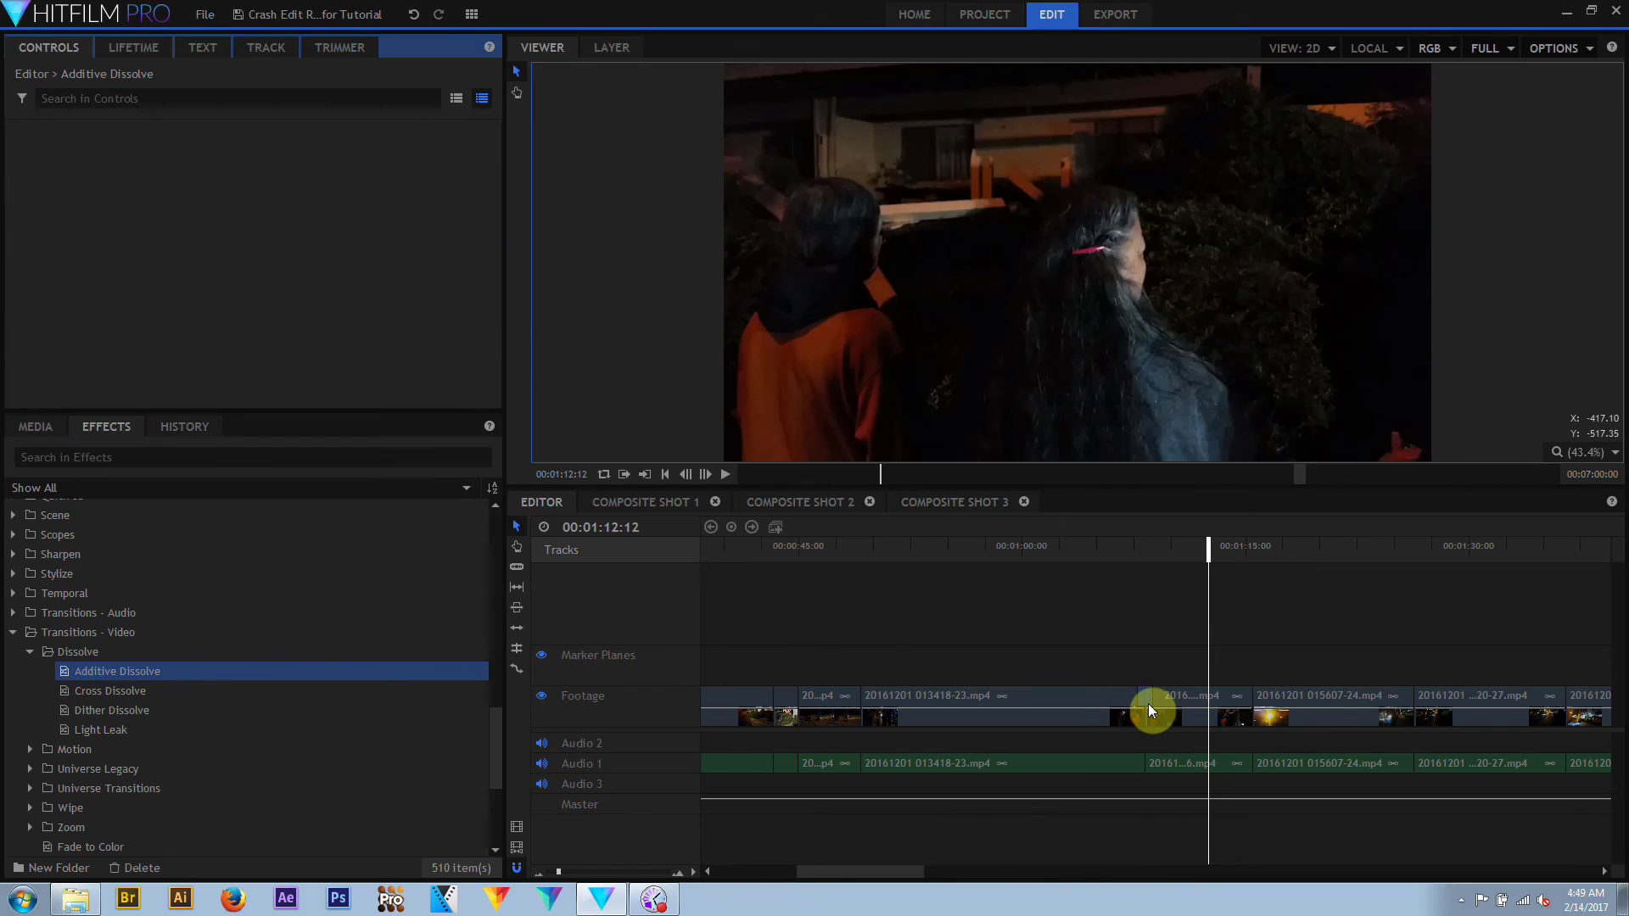
pyautogui.click(1112, 551)
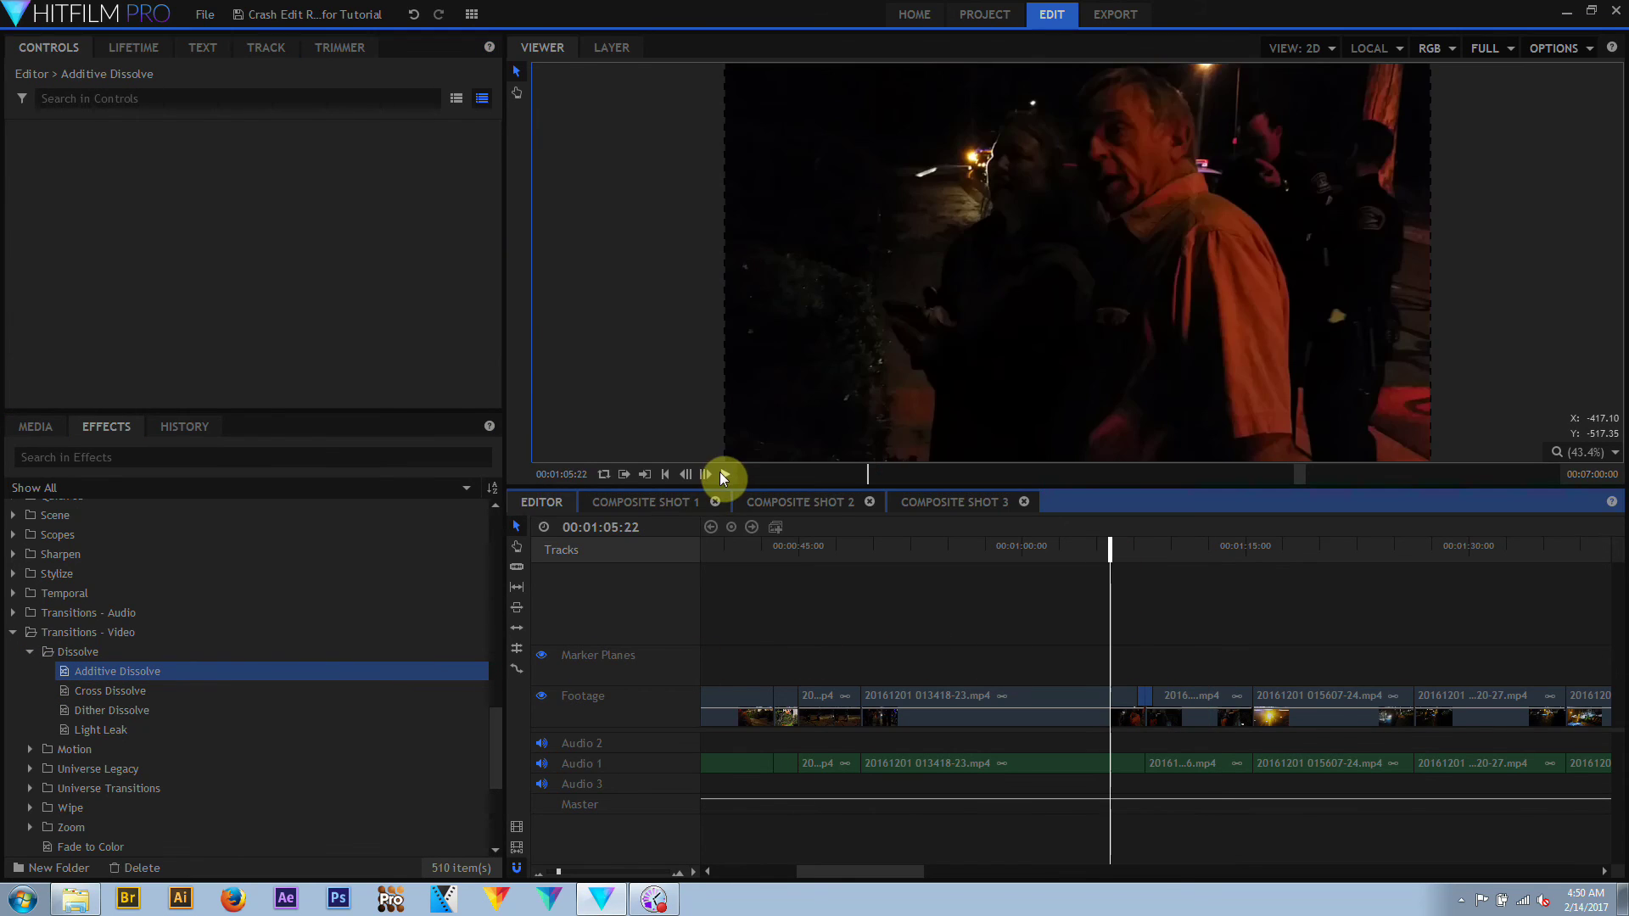
pyautogui.click(724, 474)
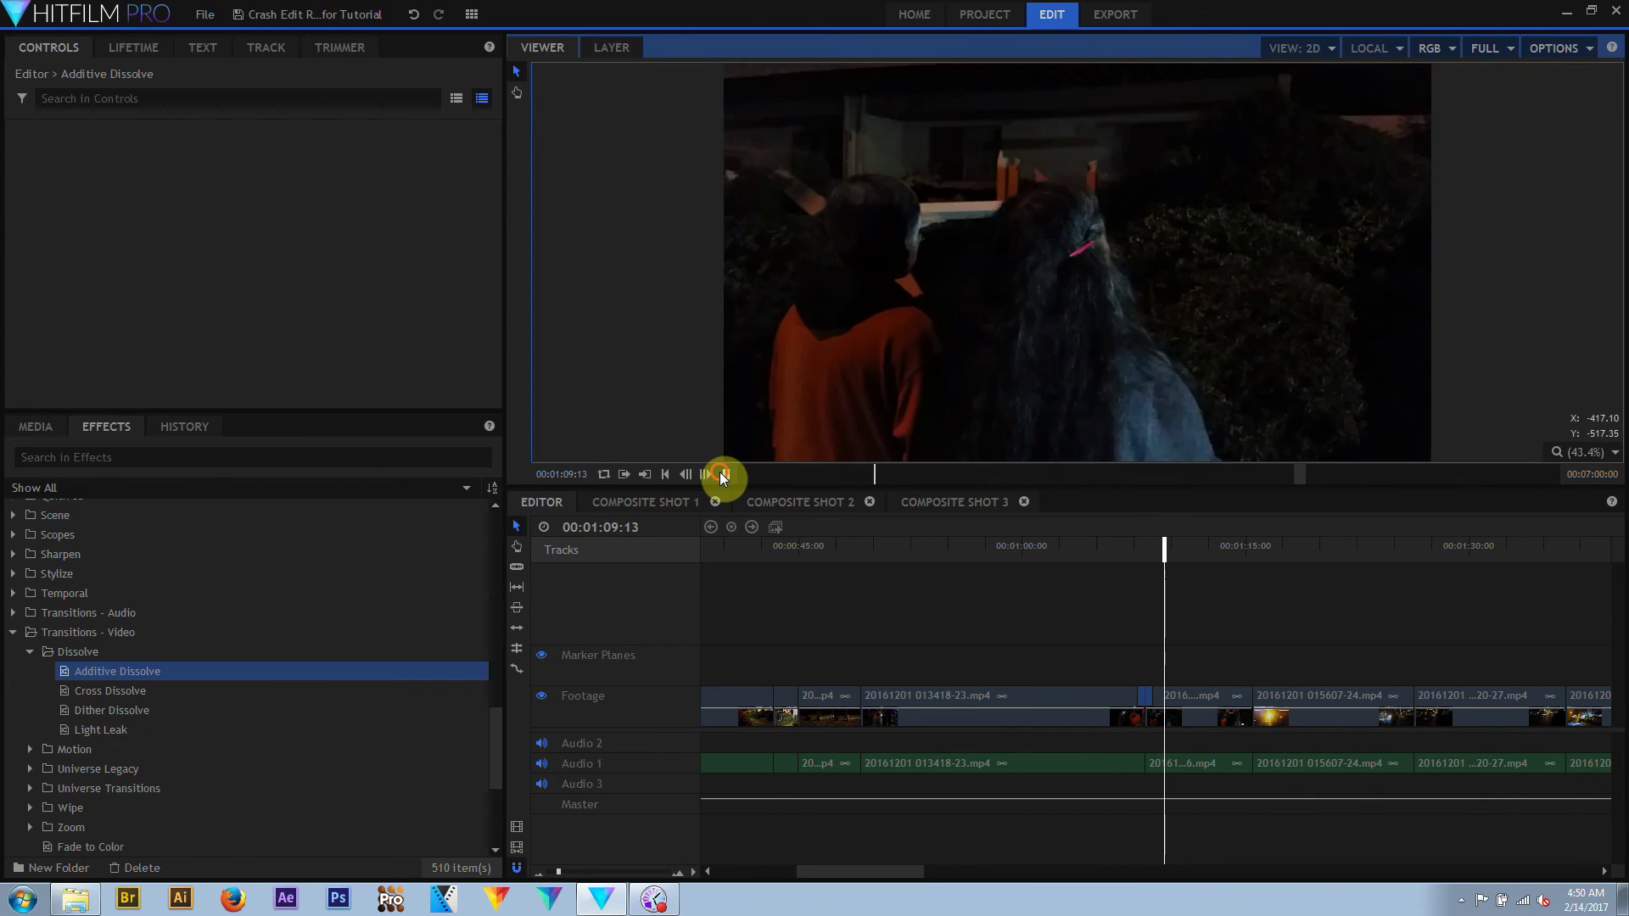
pyautogui.click(721, 473)
# Scrub through the Additive Dissolve, extend it at both ends to about 5 seconds, and play it back
pyautogui.moveTo(558, 872); pyautogui.dragTo(578, 873)
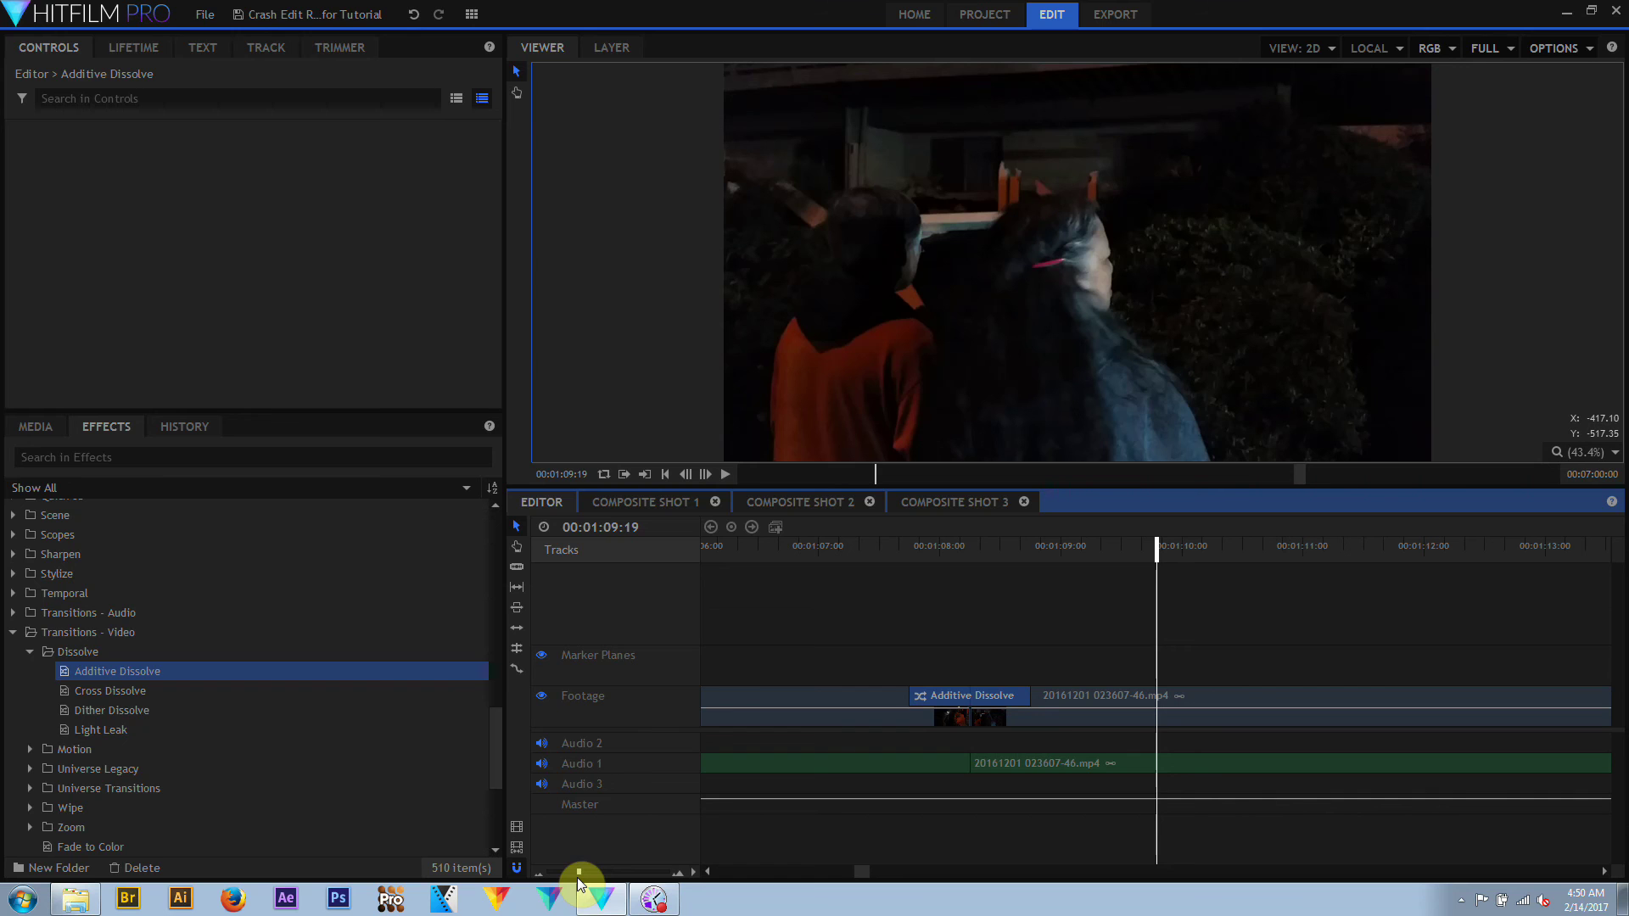
pyautogui.click(896, 549)
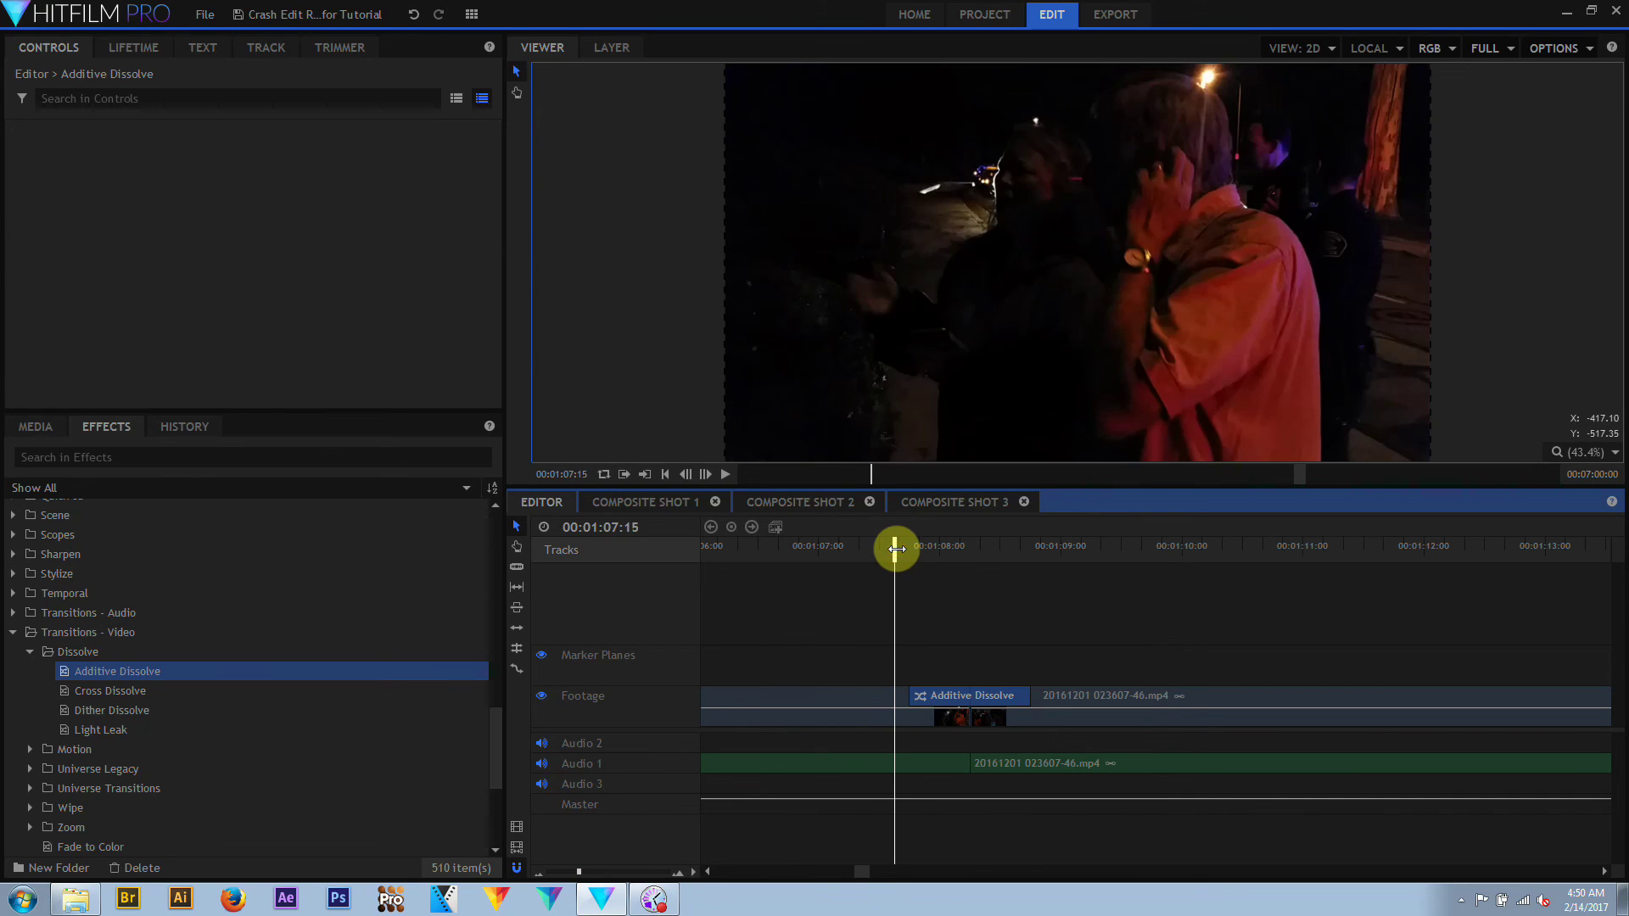
pyautogui.moveTo(896, 549); pyautogui.dragTo(1072, 570)
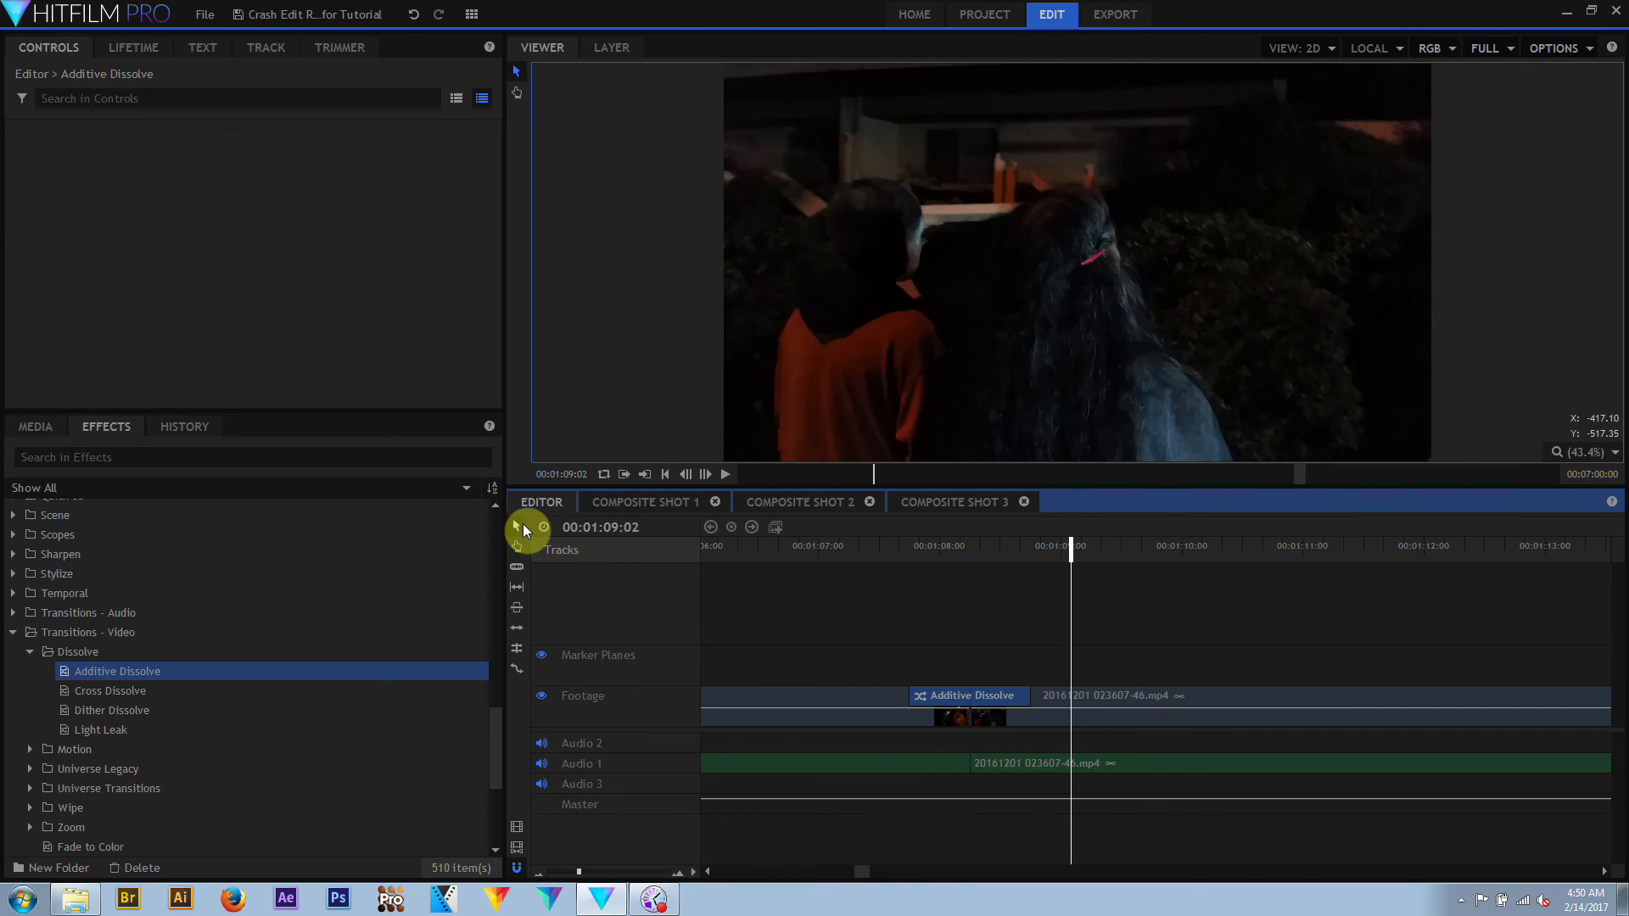
pyautogui.click(519, 528)
pyautogui.moveTo(1030, 704); pyautogui.dragTo(1358, 696)
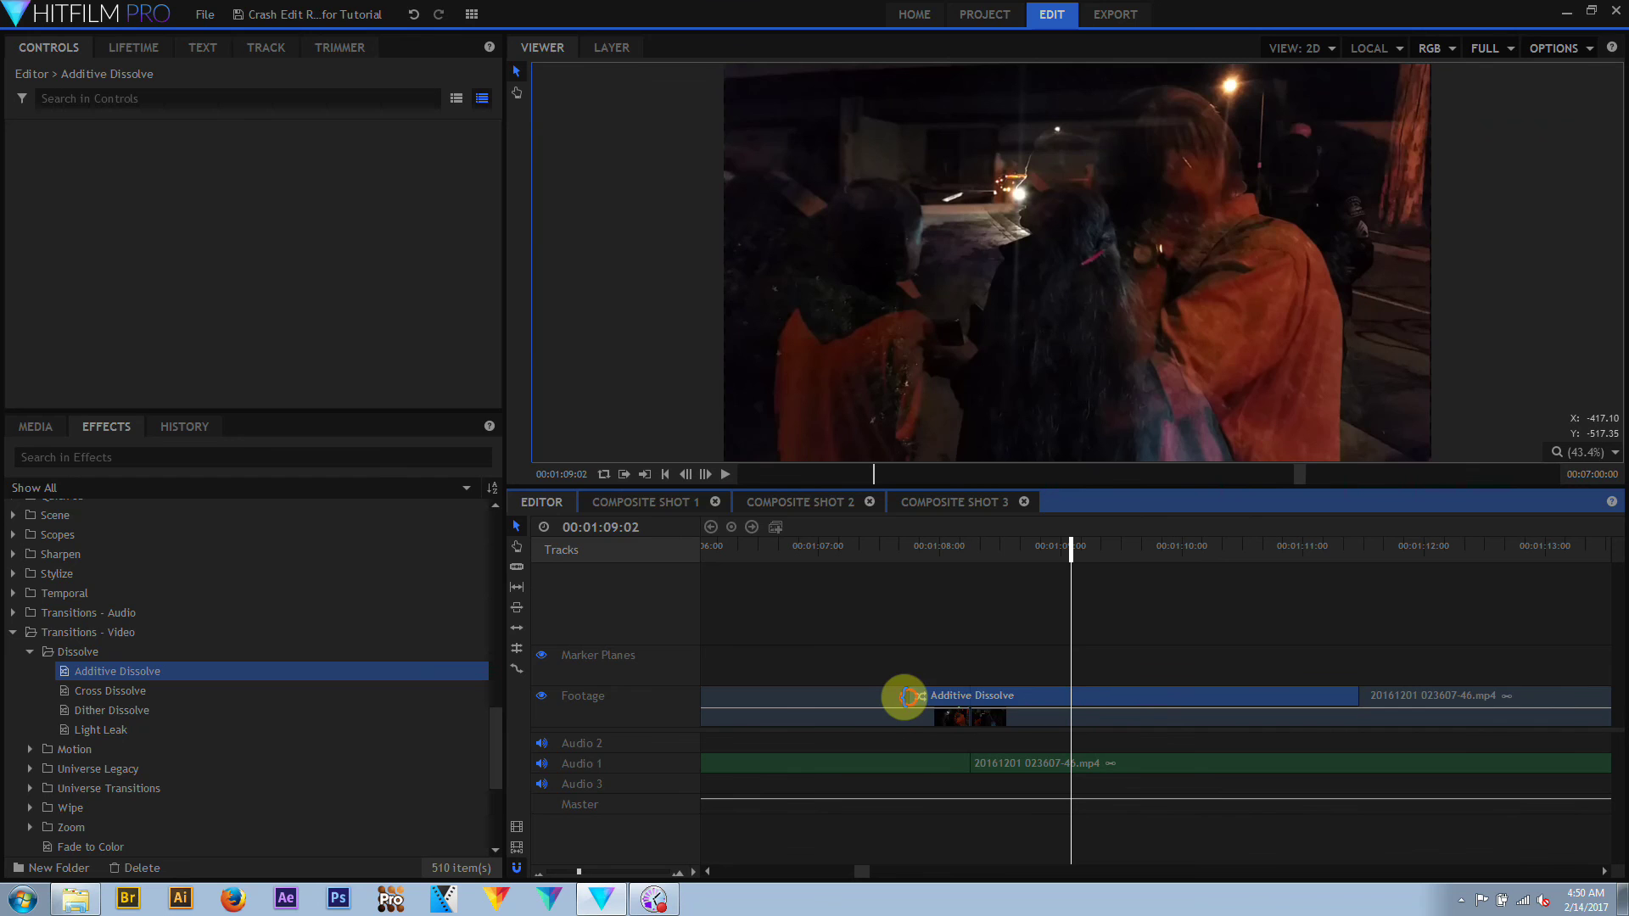
pyautogui.moveTo(904, 696); pyautogui.dragTo(753, 700)
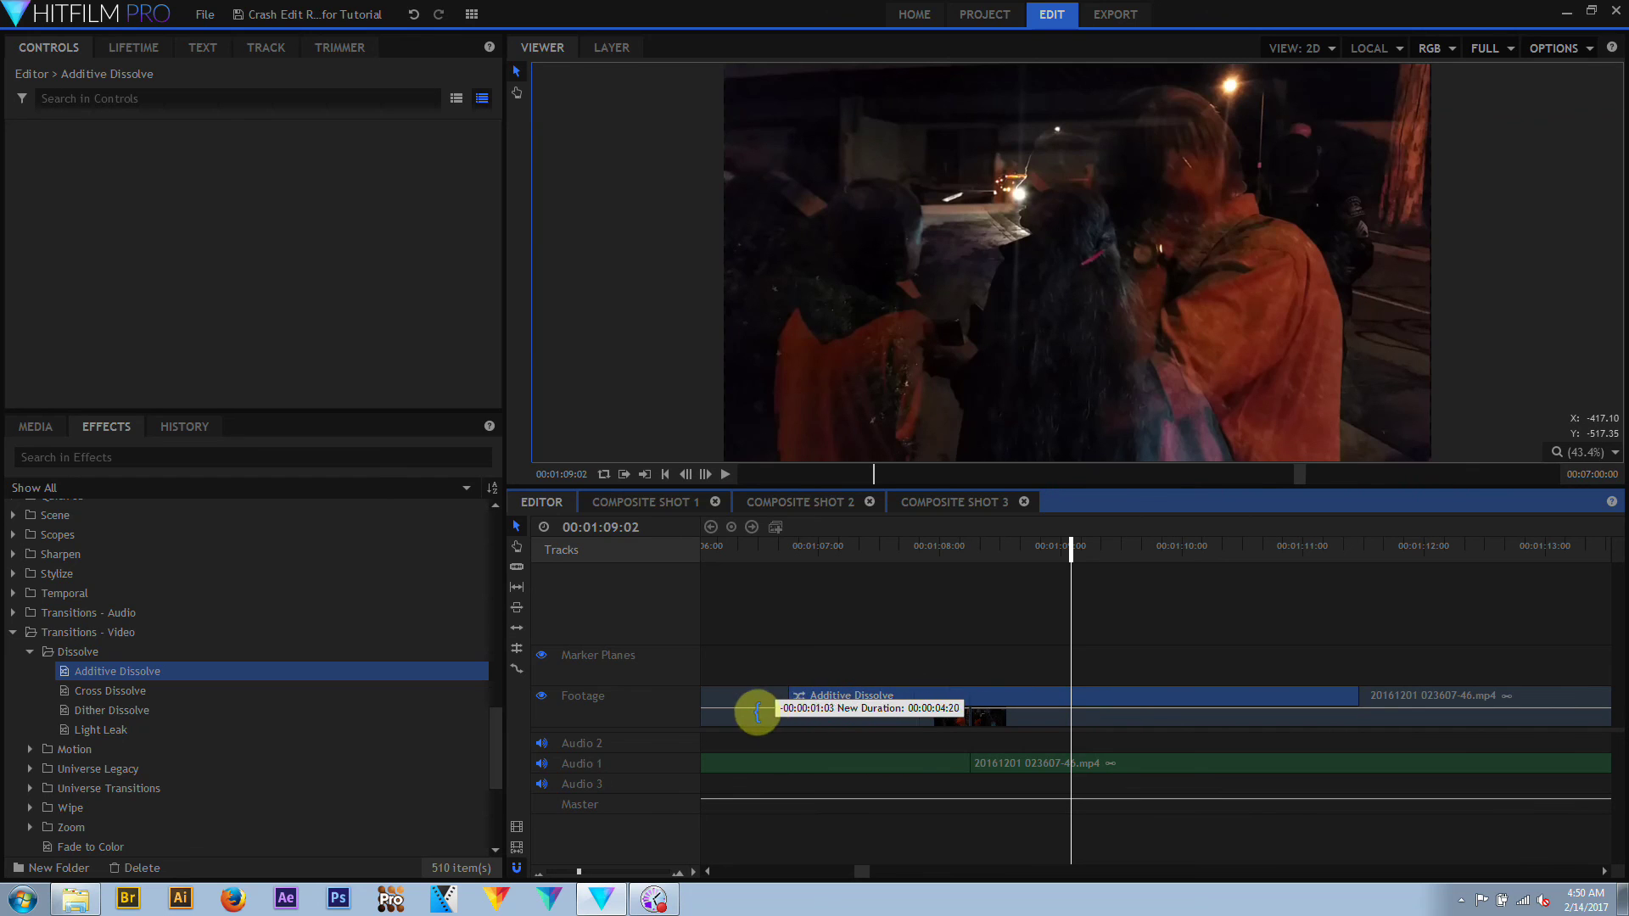
pyautogui.click(723, 552)
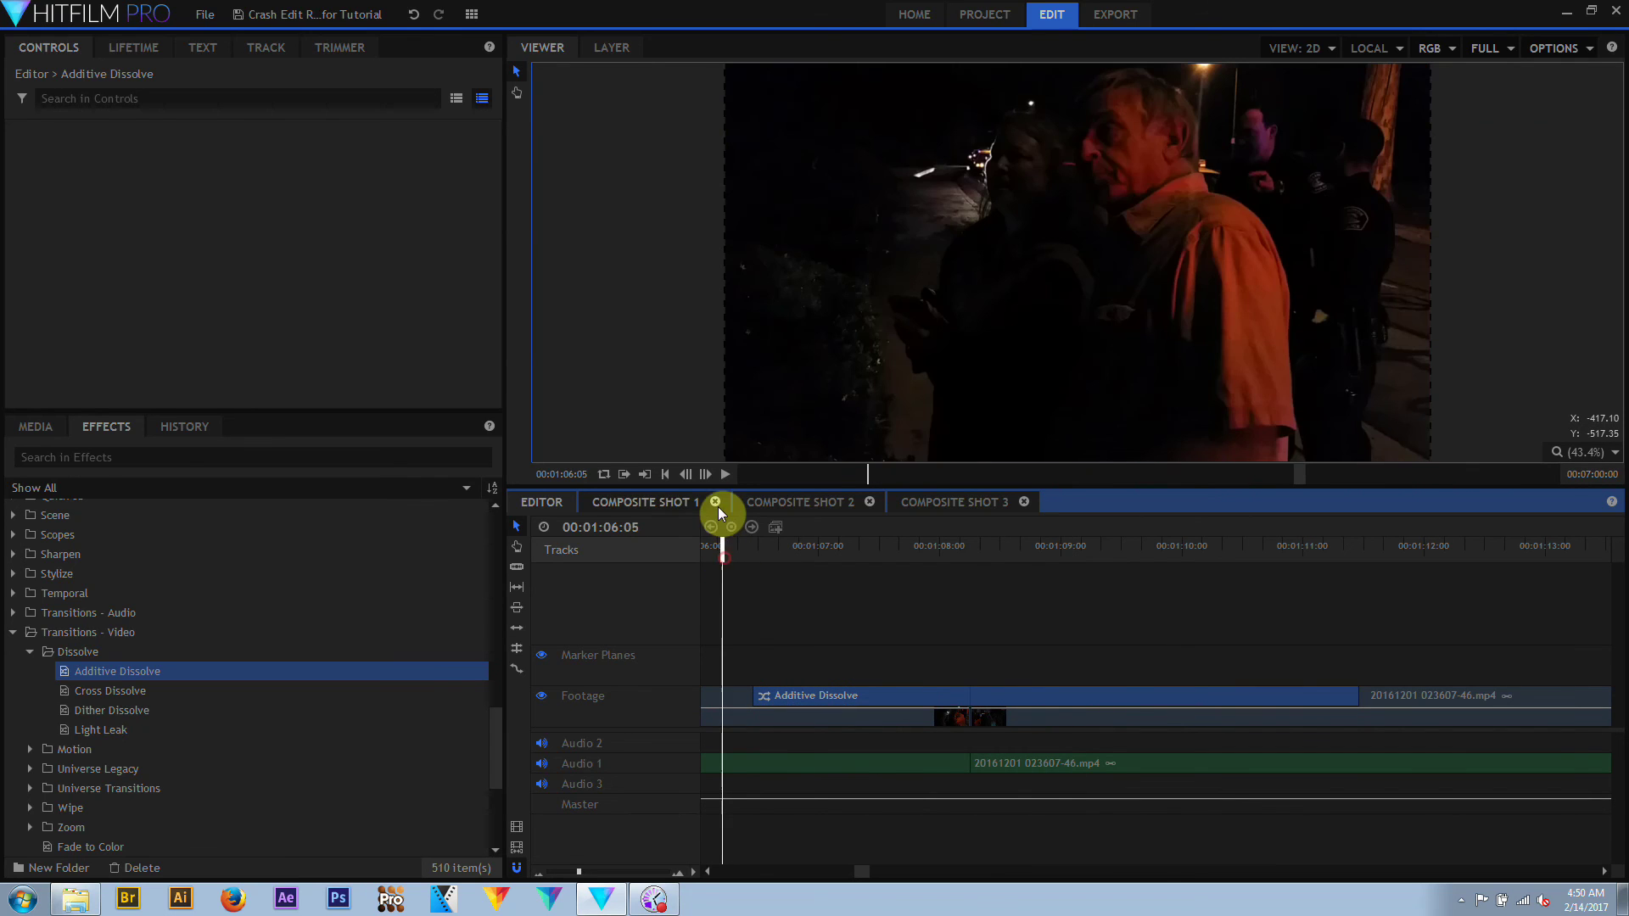
pyautogui.click(724, 474)
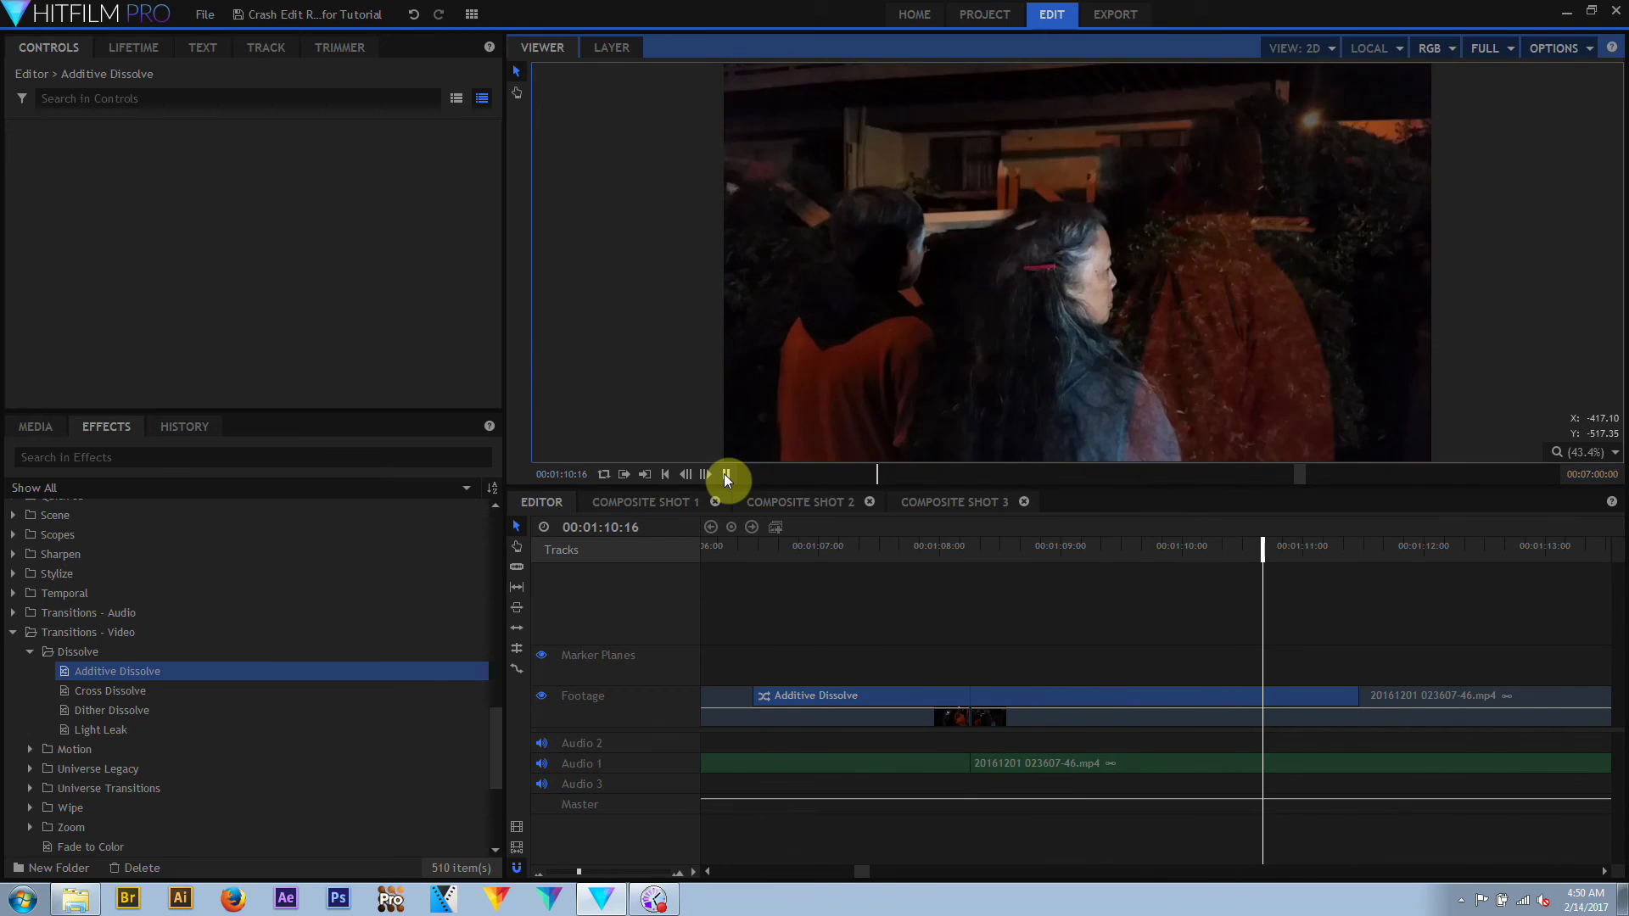
pyautogui.click(725, 473)
# Replace the Additive Dissolve on the Footage track with a Light Leak transition, and scrub through it
pyautogui.click(933, 697)
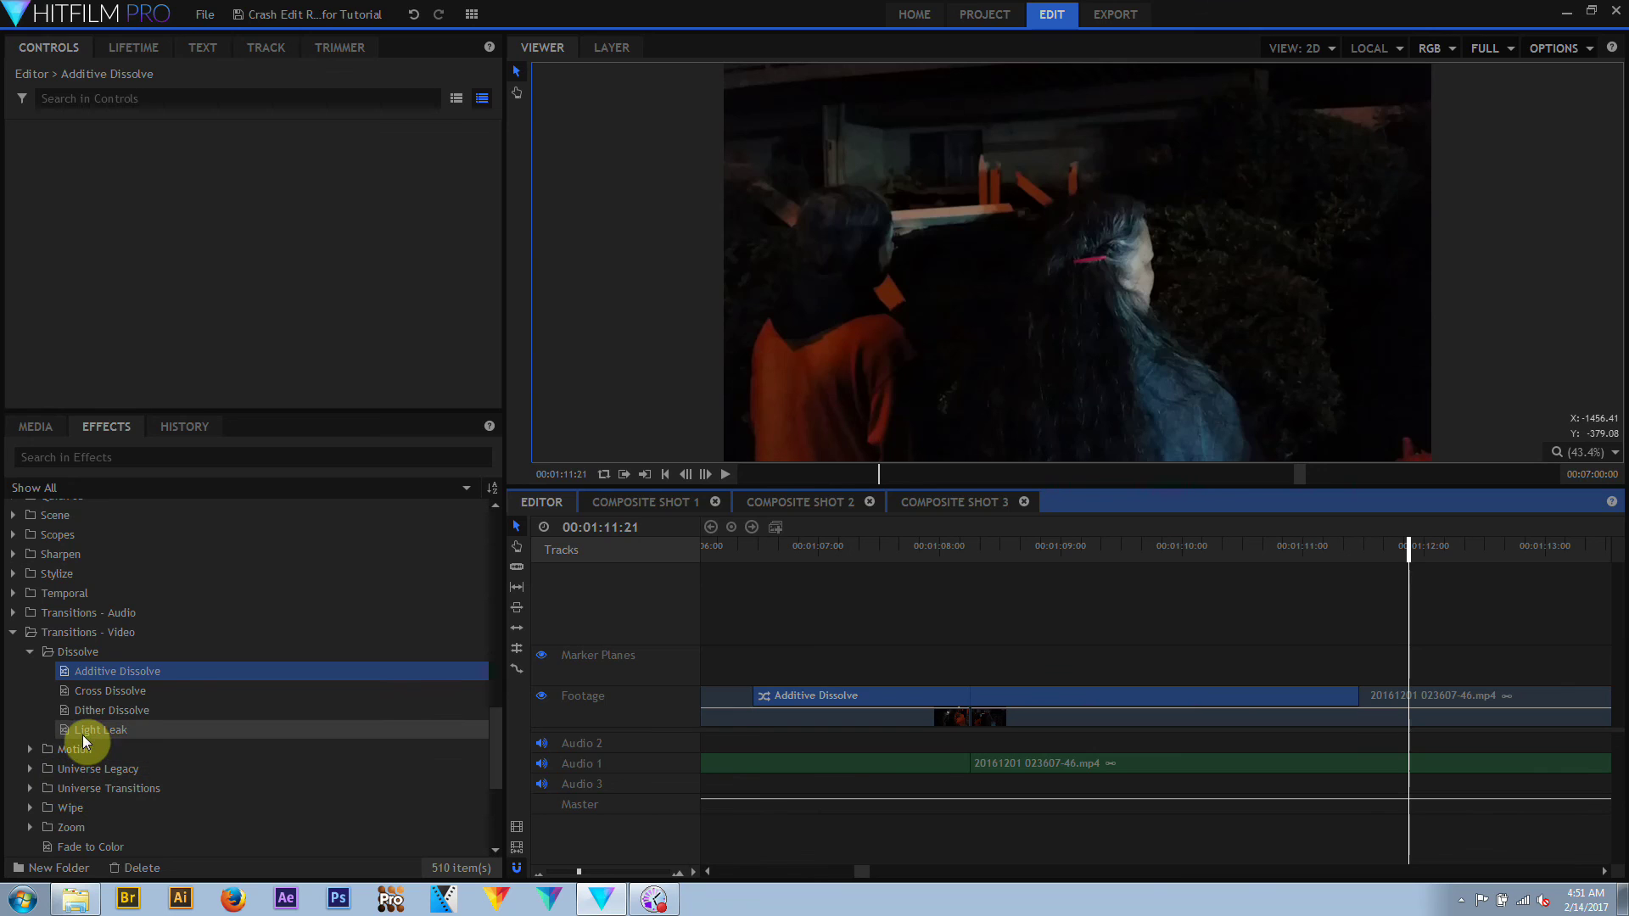
pyautogui.moveTo(84, 731); pyautogui.dragTo(976, 695)
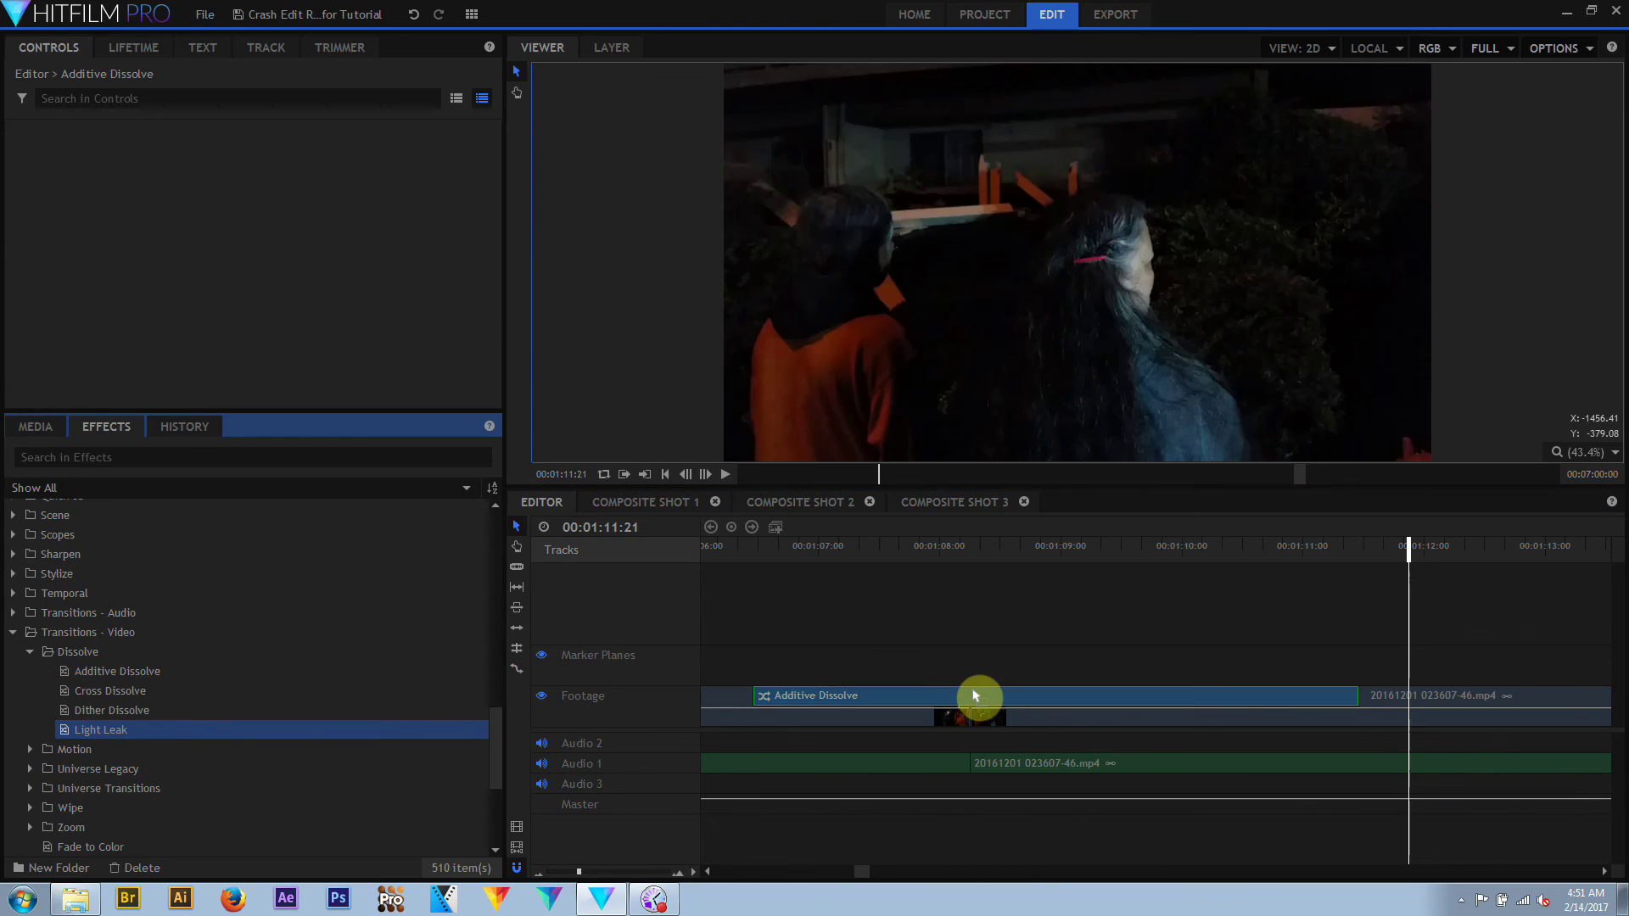
pyautogui.click(971, 551)
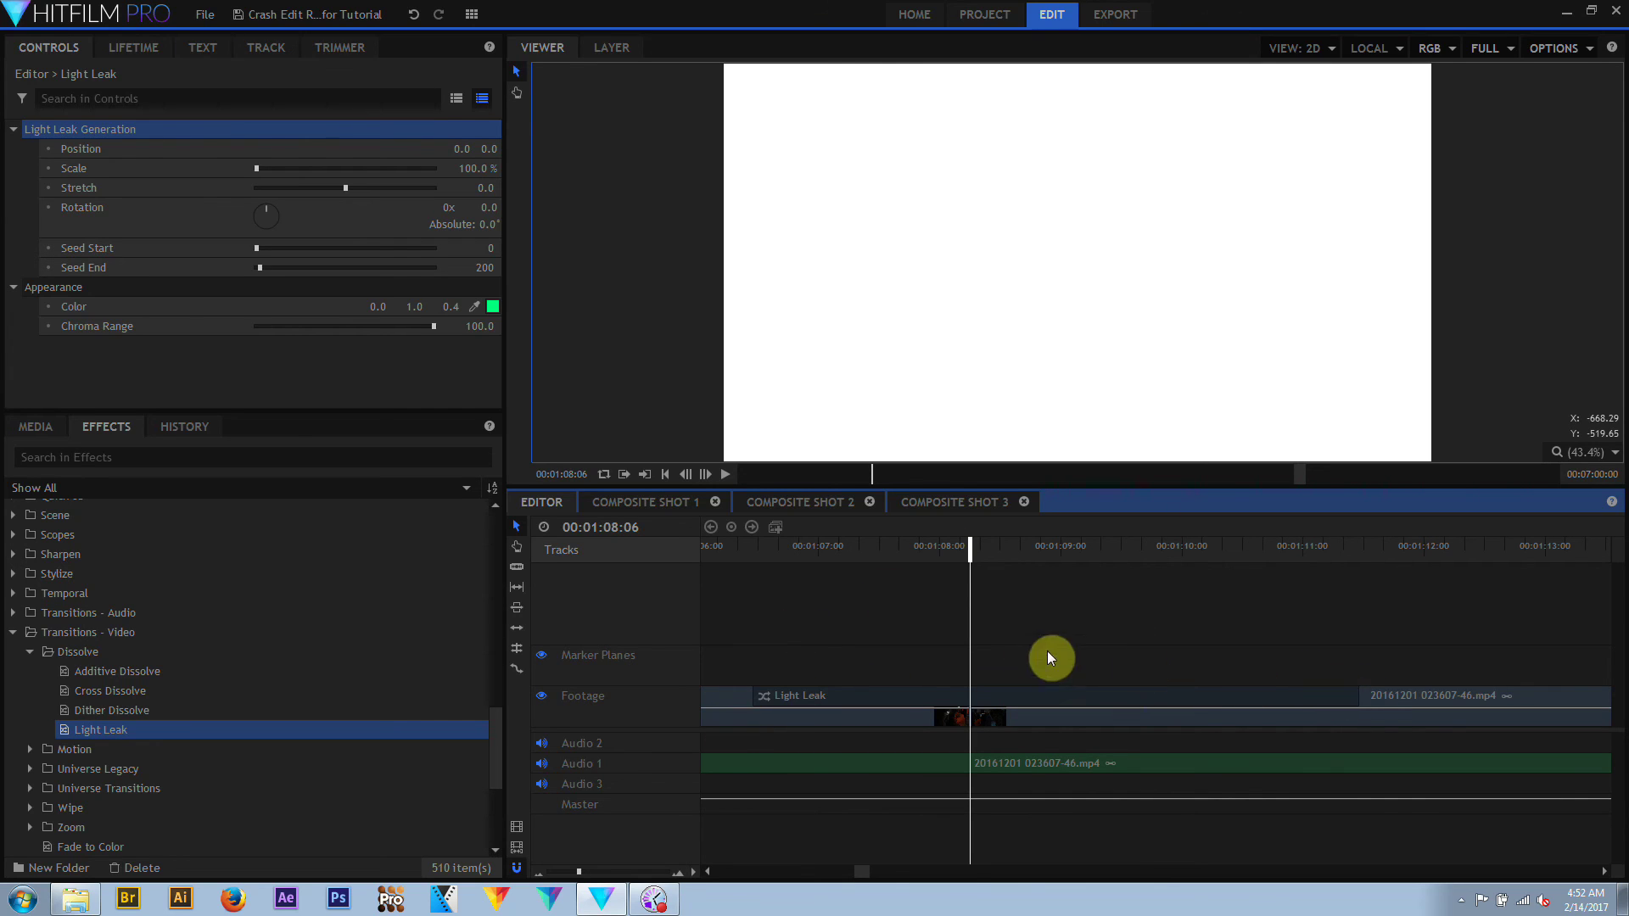
pyautogui.moveTo(971, 552); pyautogui.dragTo(1067, 560)
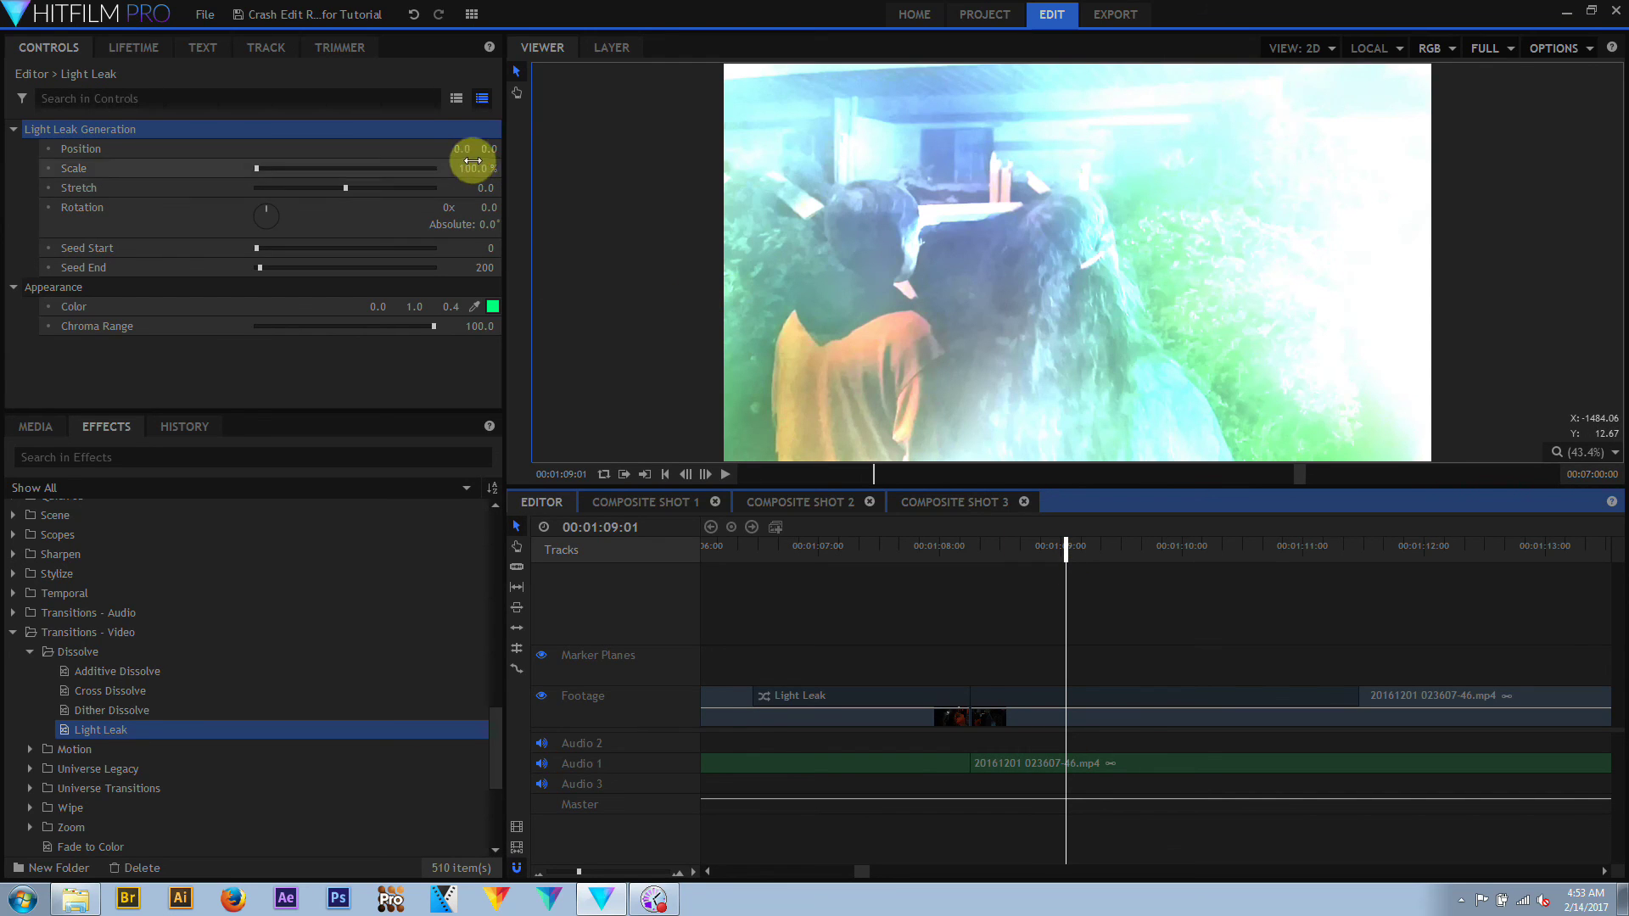
# Set the light leak's position to -12.0, 0.0, scale 39.0%, stretch -111.0, rotation 19.0°, seed start 800 and seed end 4,800
pyautogui.moveTo(461, 150); pyautogui.dragTo(517, 207)
pyautogui.click(341, 268)
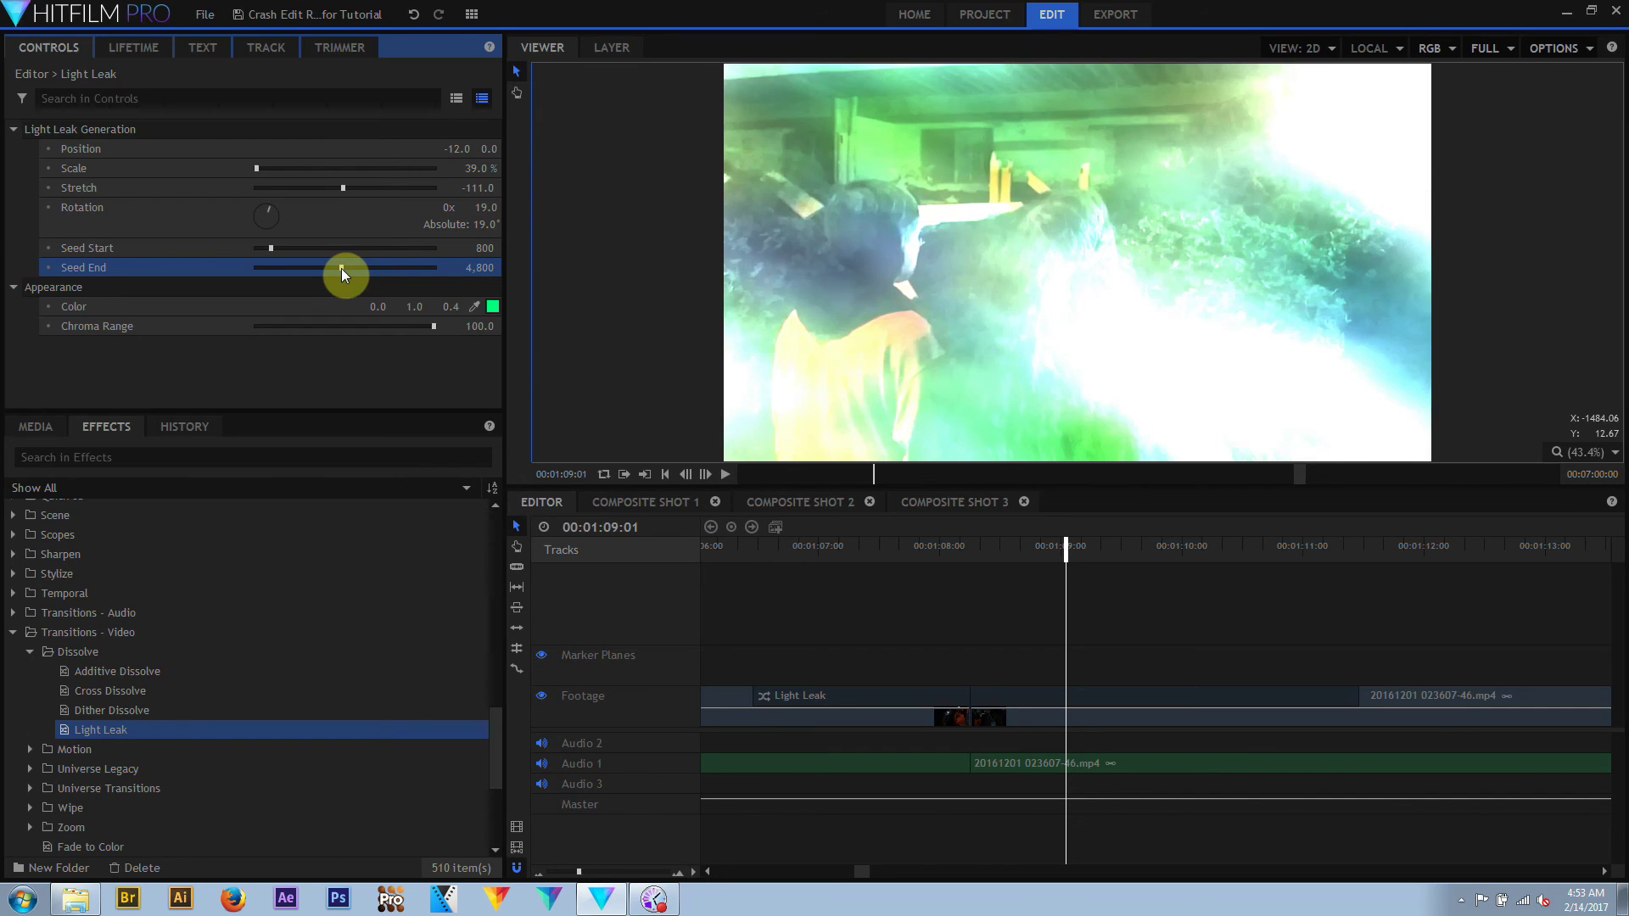
# Set the Light Leak color to cyan (0.0, 1.0, 1.0), and try a lower Chroma Range
pyautogui.click(492, 306)
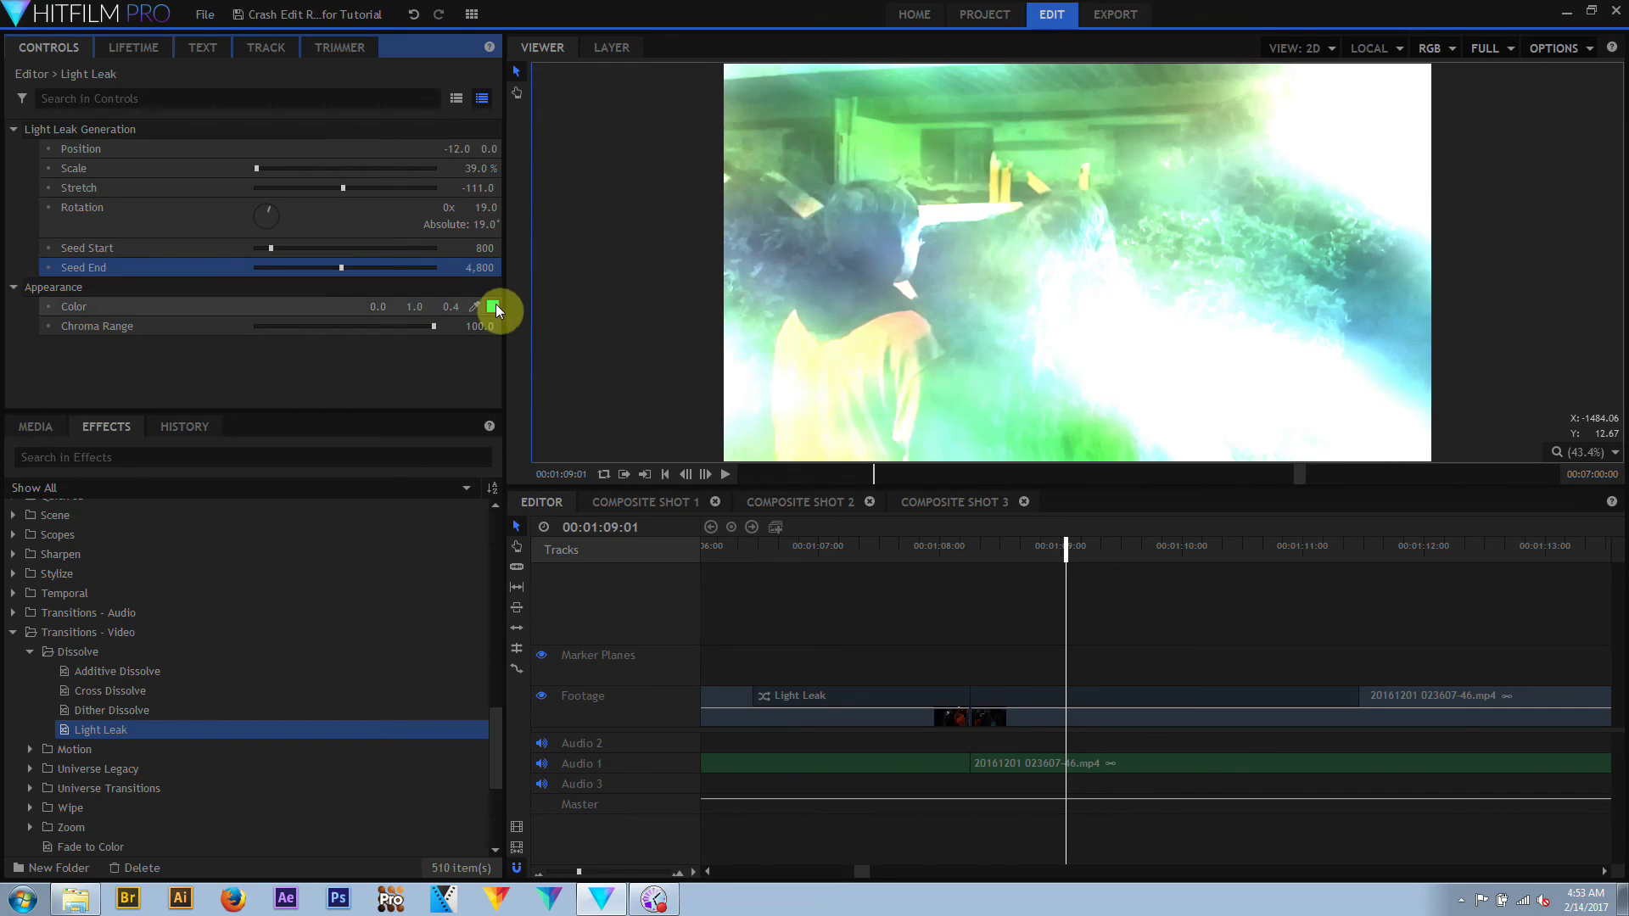
pyautogui.click(756, 348)
pyautogui.click(929, 591)
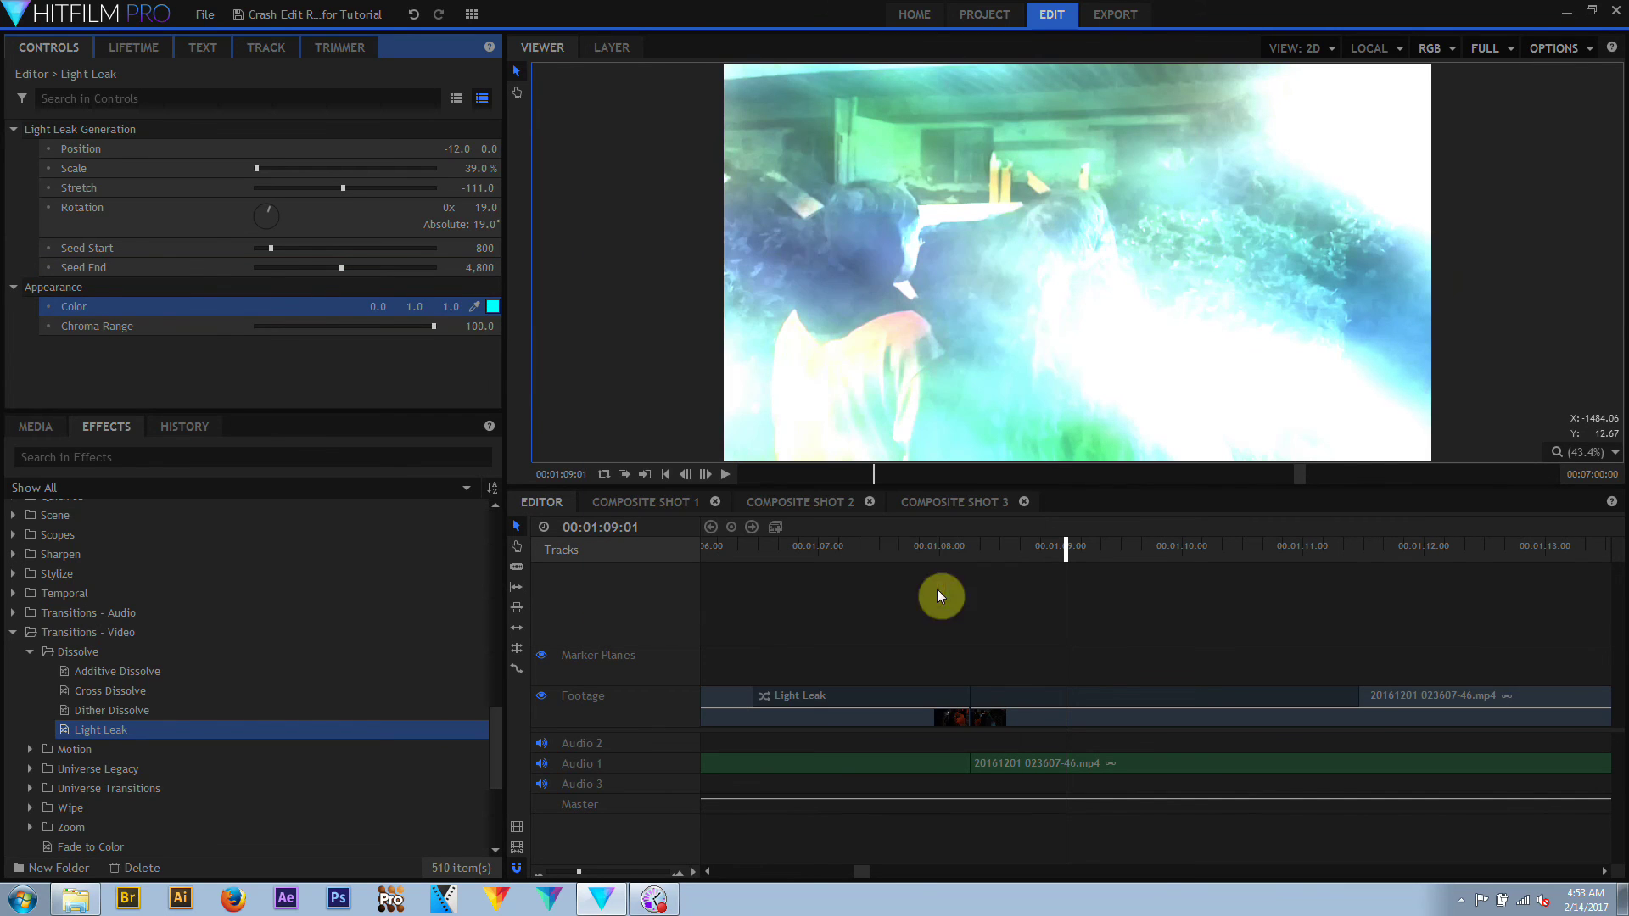
pyautogui.click(345, 328)
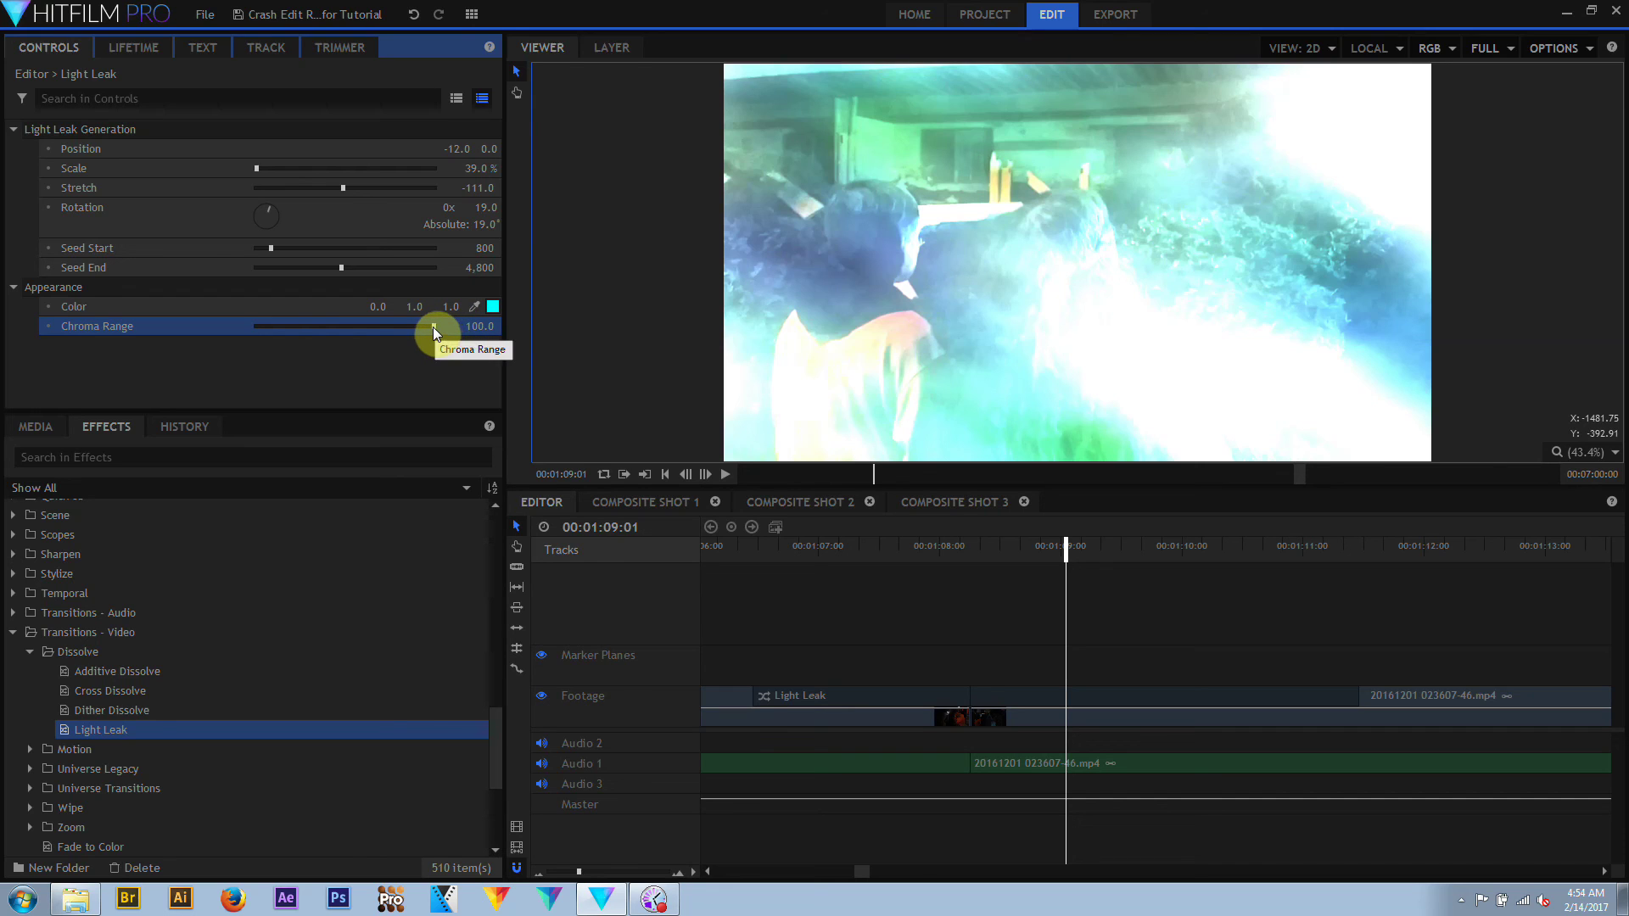
# Lower the Light Leak's Chroma Range to its minimum, and play the transition back from just before its start
pyautogui.moveTo(433, 328); pyautogui.dragTo(226, 327)
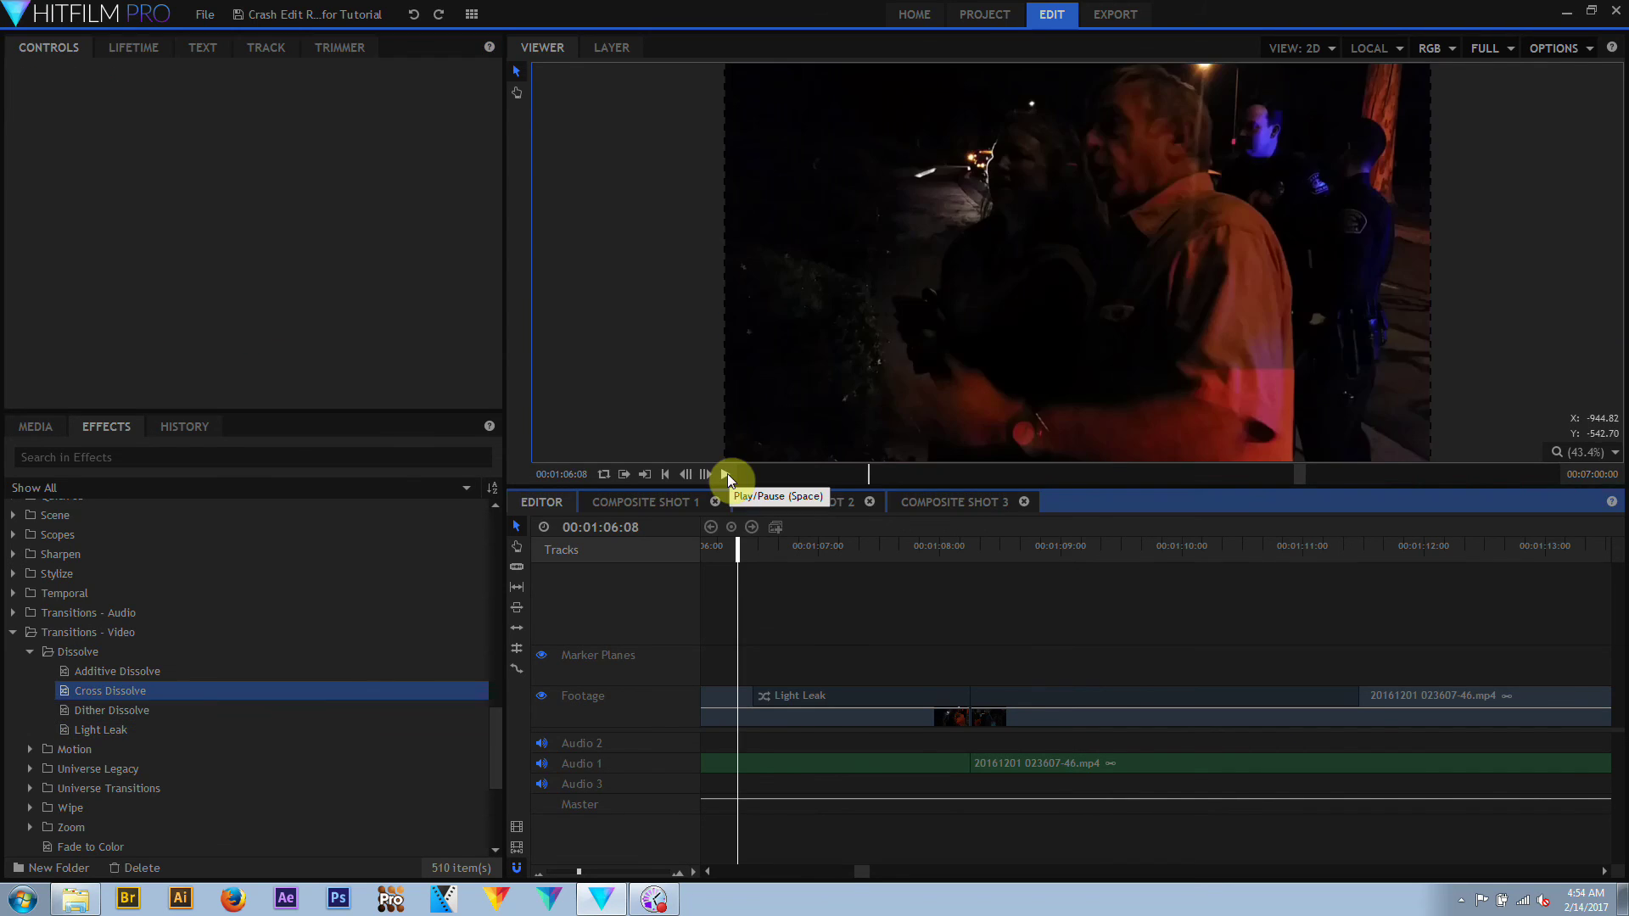
pyautogui.click(726, 473)
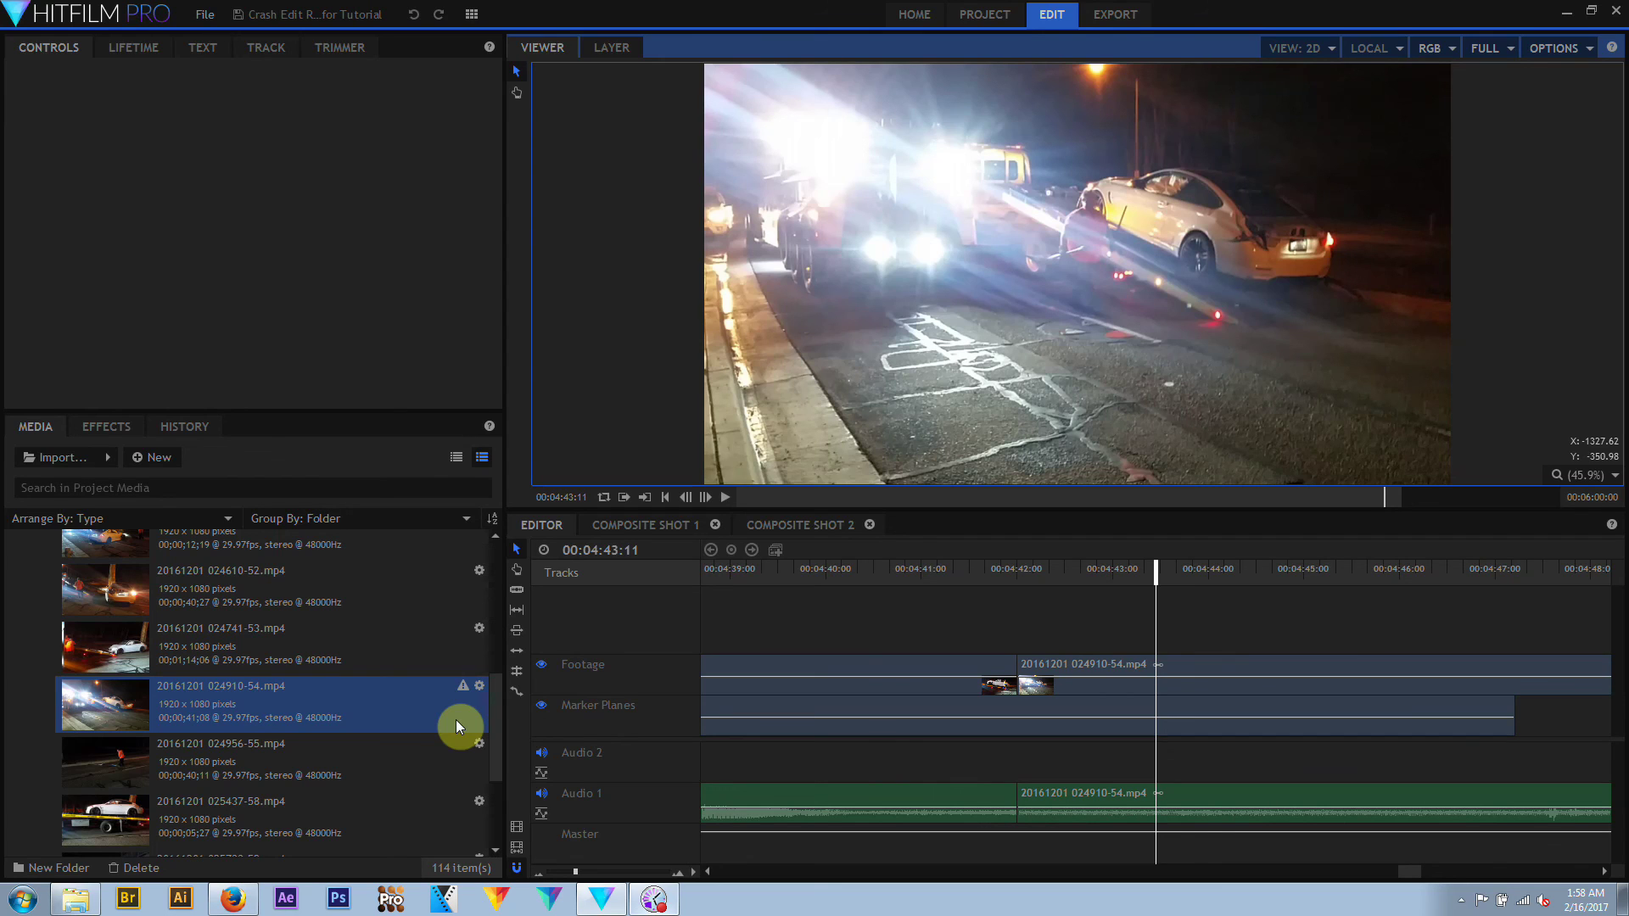
pyautogui.moveTo(465, 687)
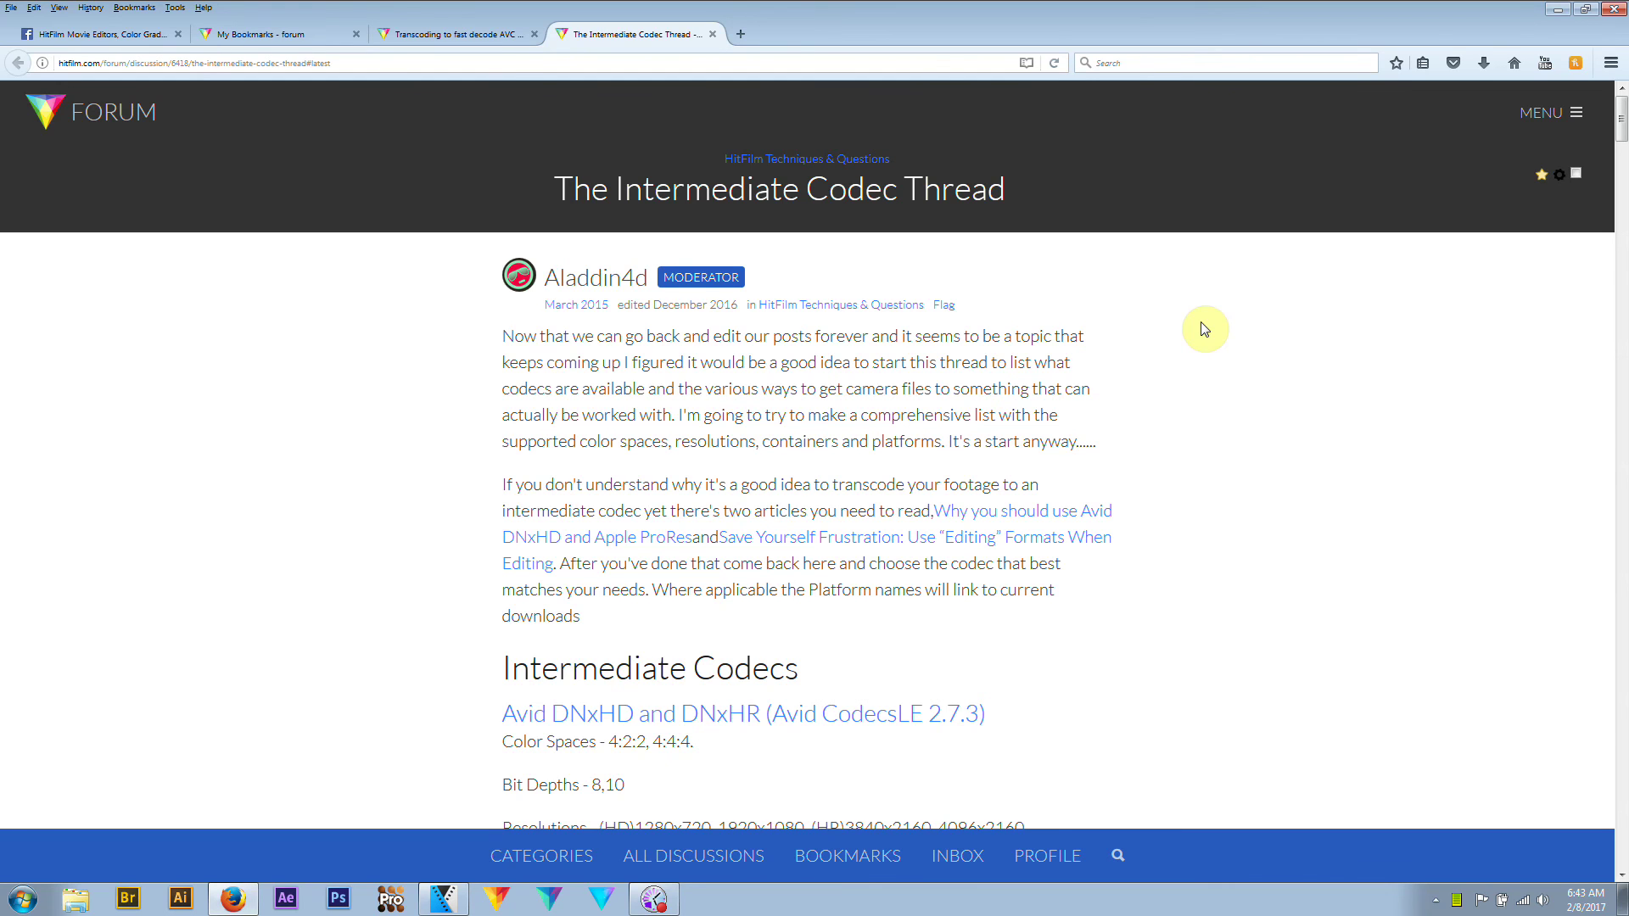
pyautogui.hotkey('ctrl', 'pageup')
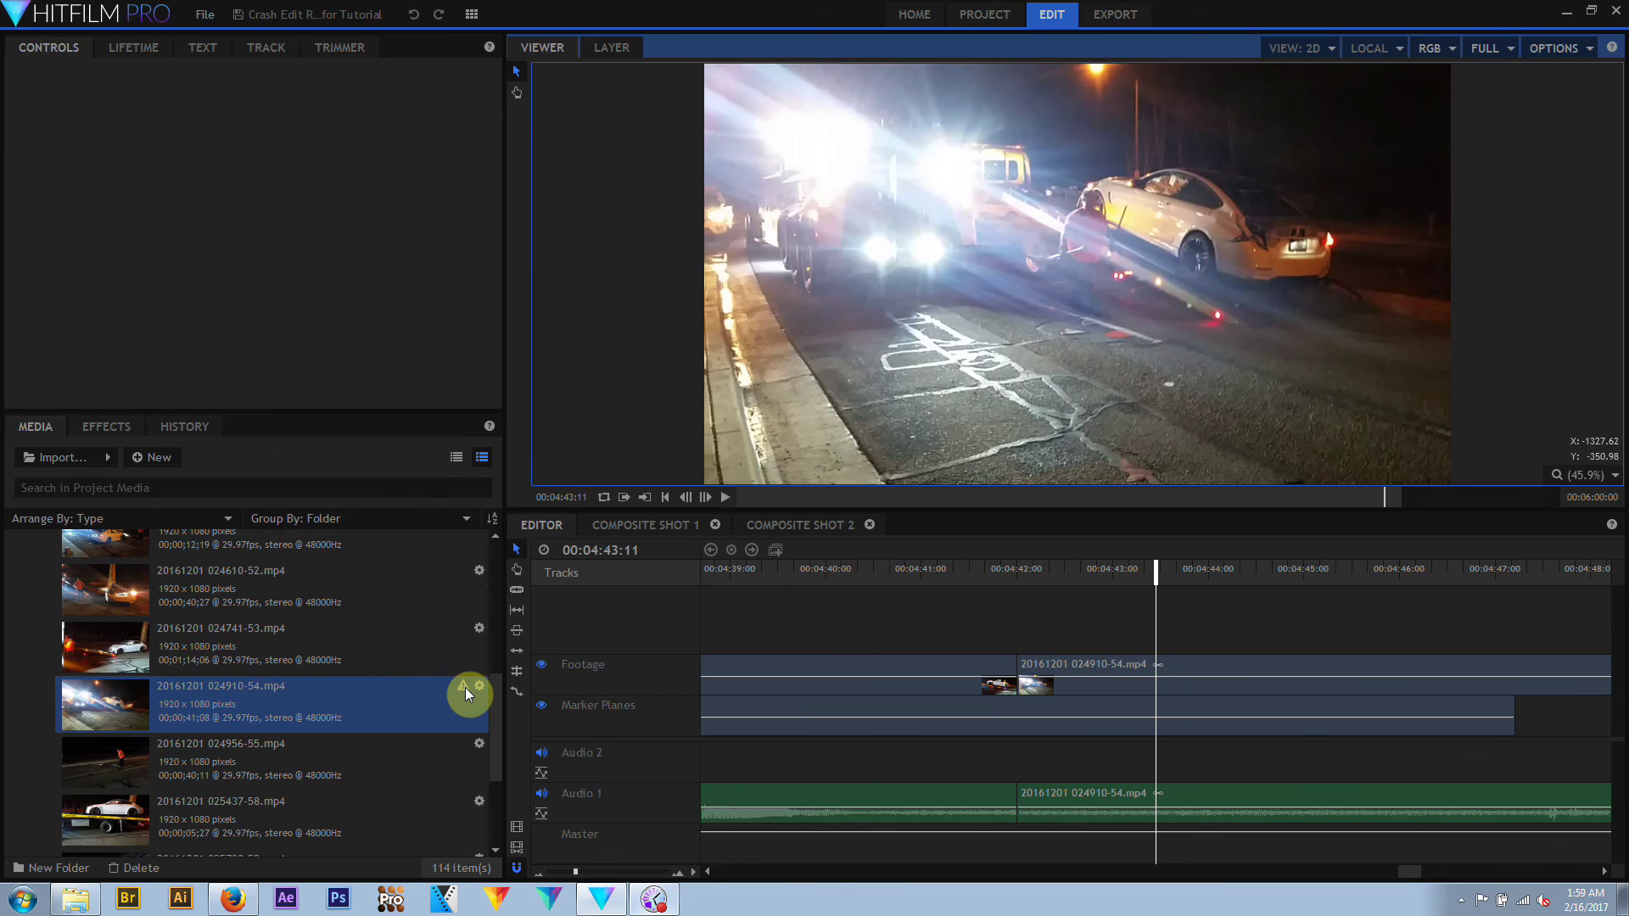
pyautogui.rightClick(425, 710)
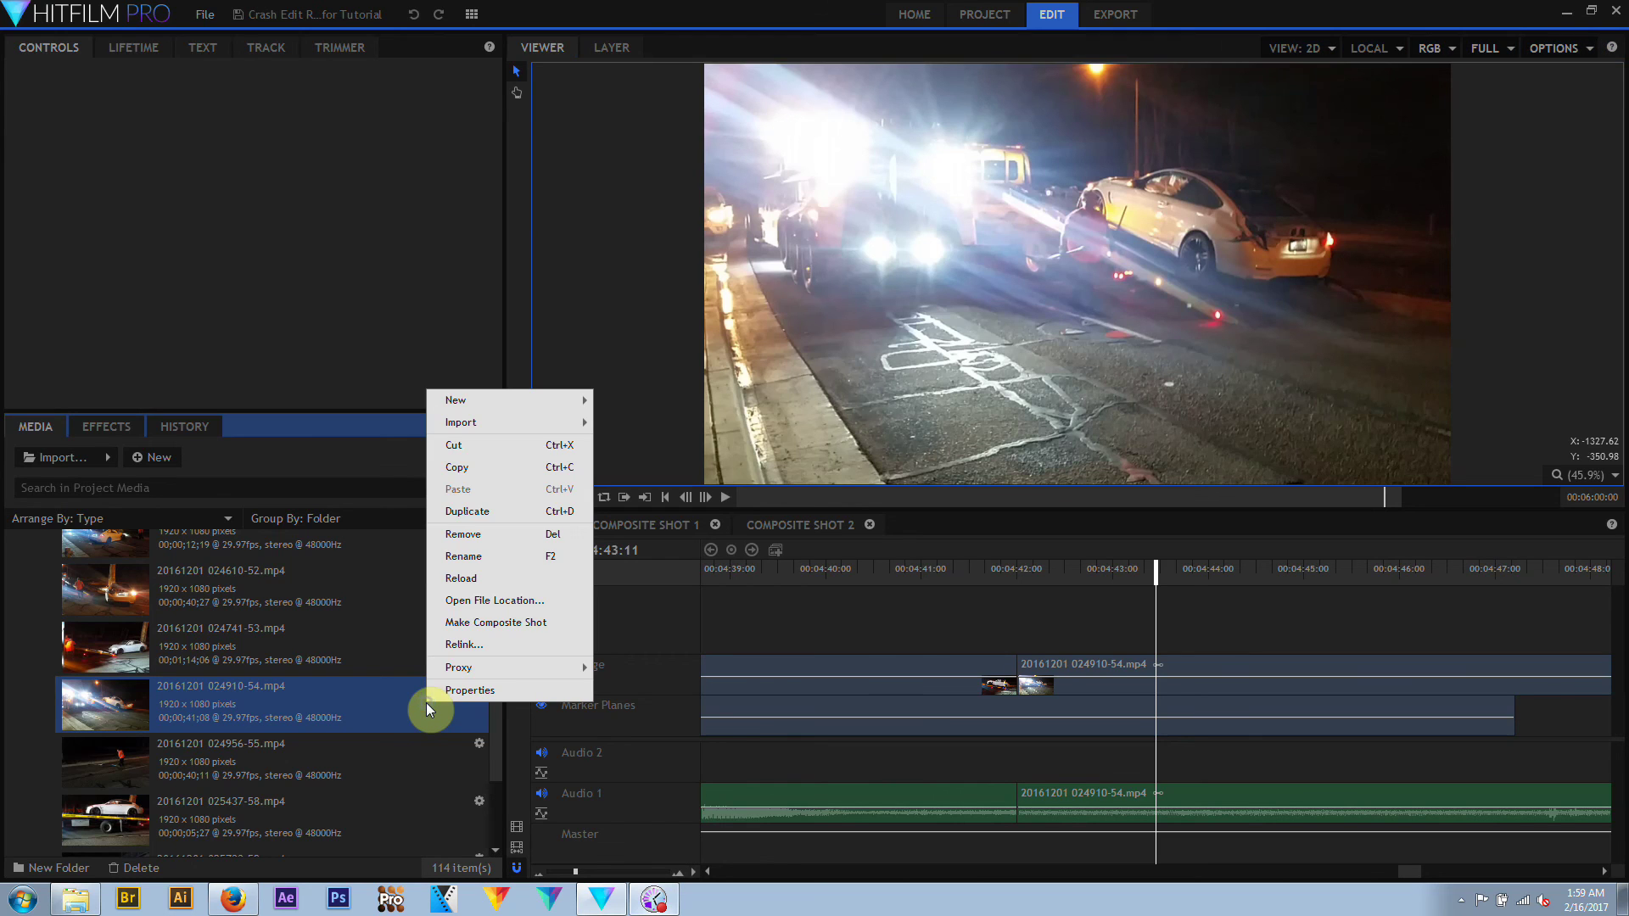
pyautogui.click(467, 658)
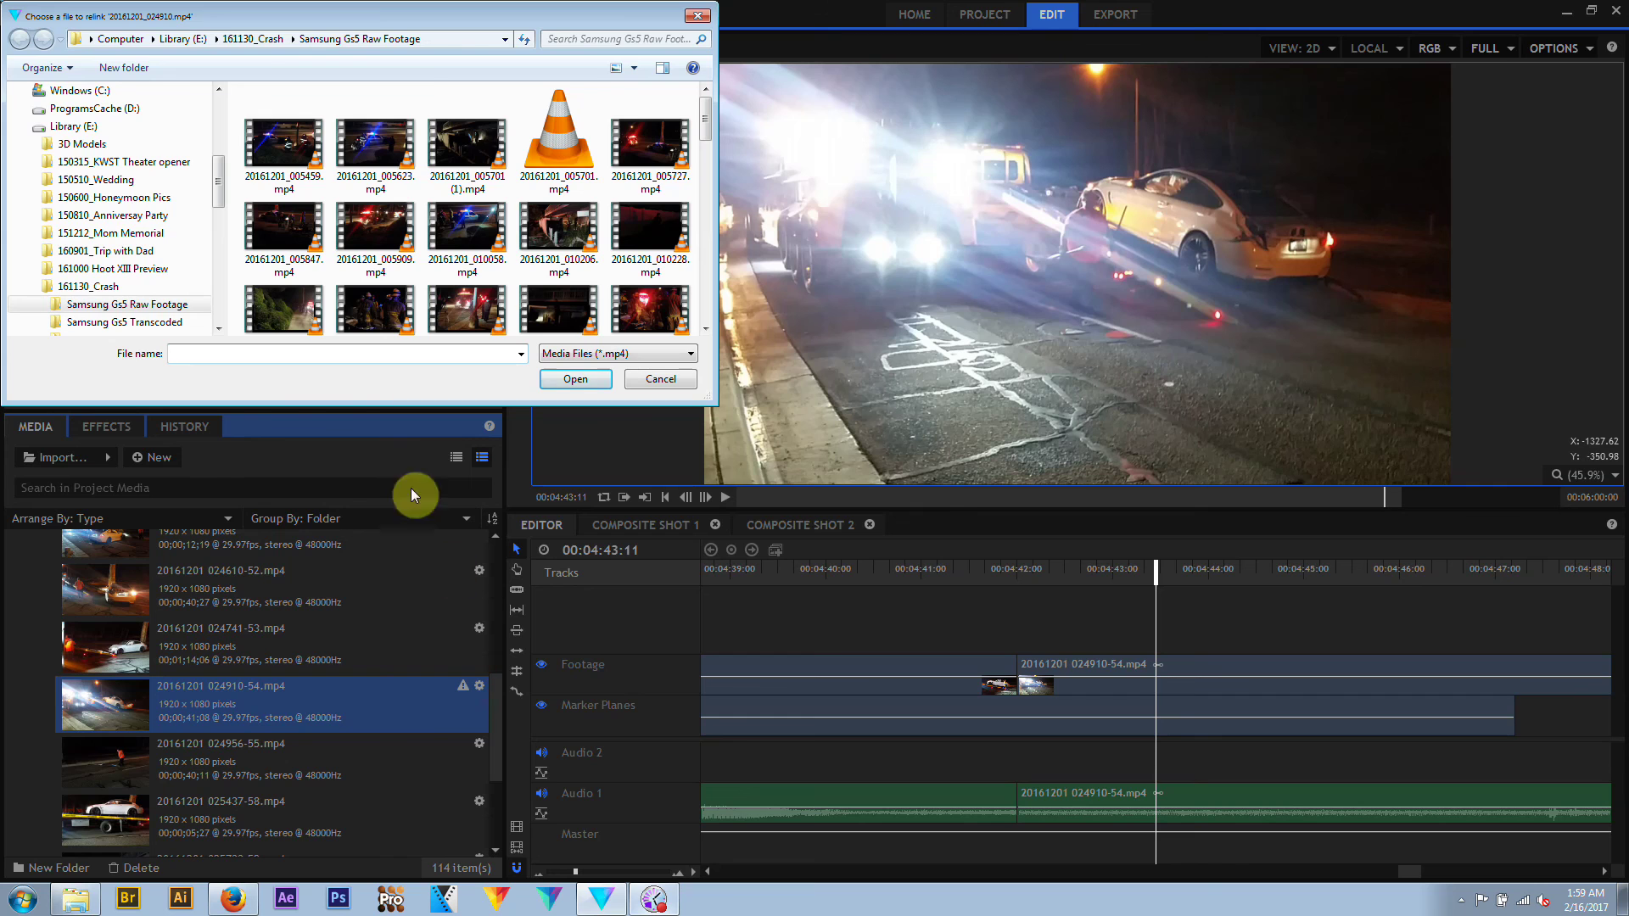
pyautogui.click(259, 39)
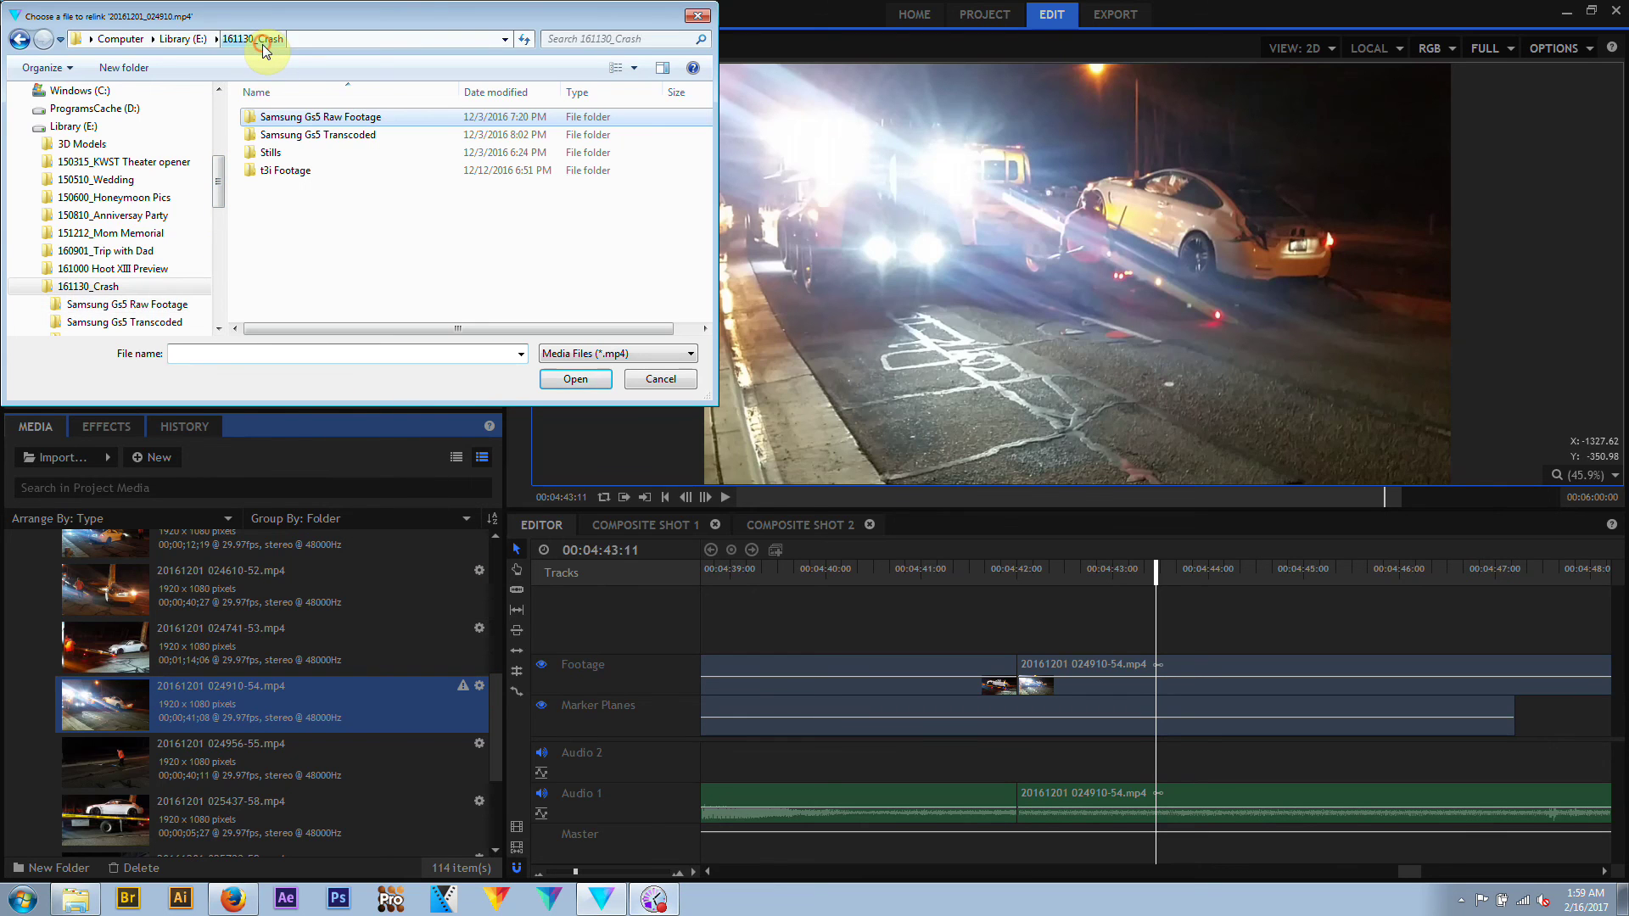
pyautogui.doubleClick(347, 138)
pyautogui.moveTo(711, 119); pyautogui.dragTo(711, 277)
pyautogui.click(473, 185)
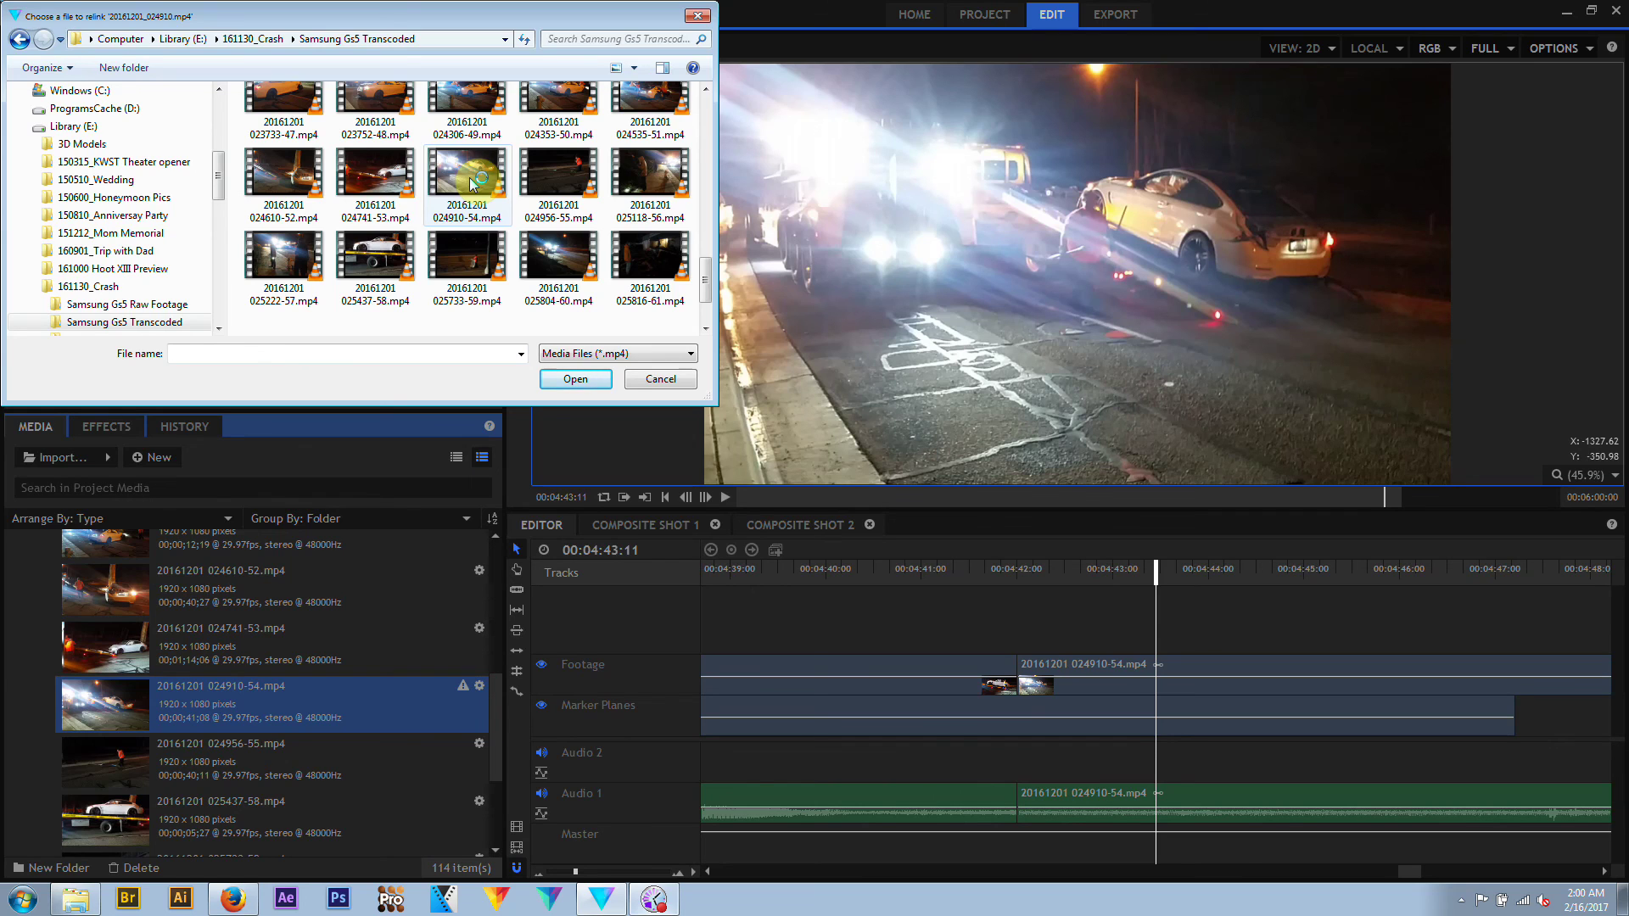
pyautogui.doubleClick(473, 185)
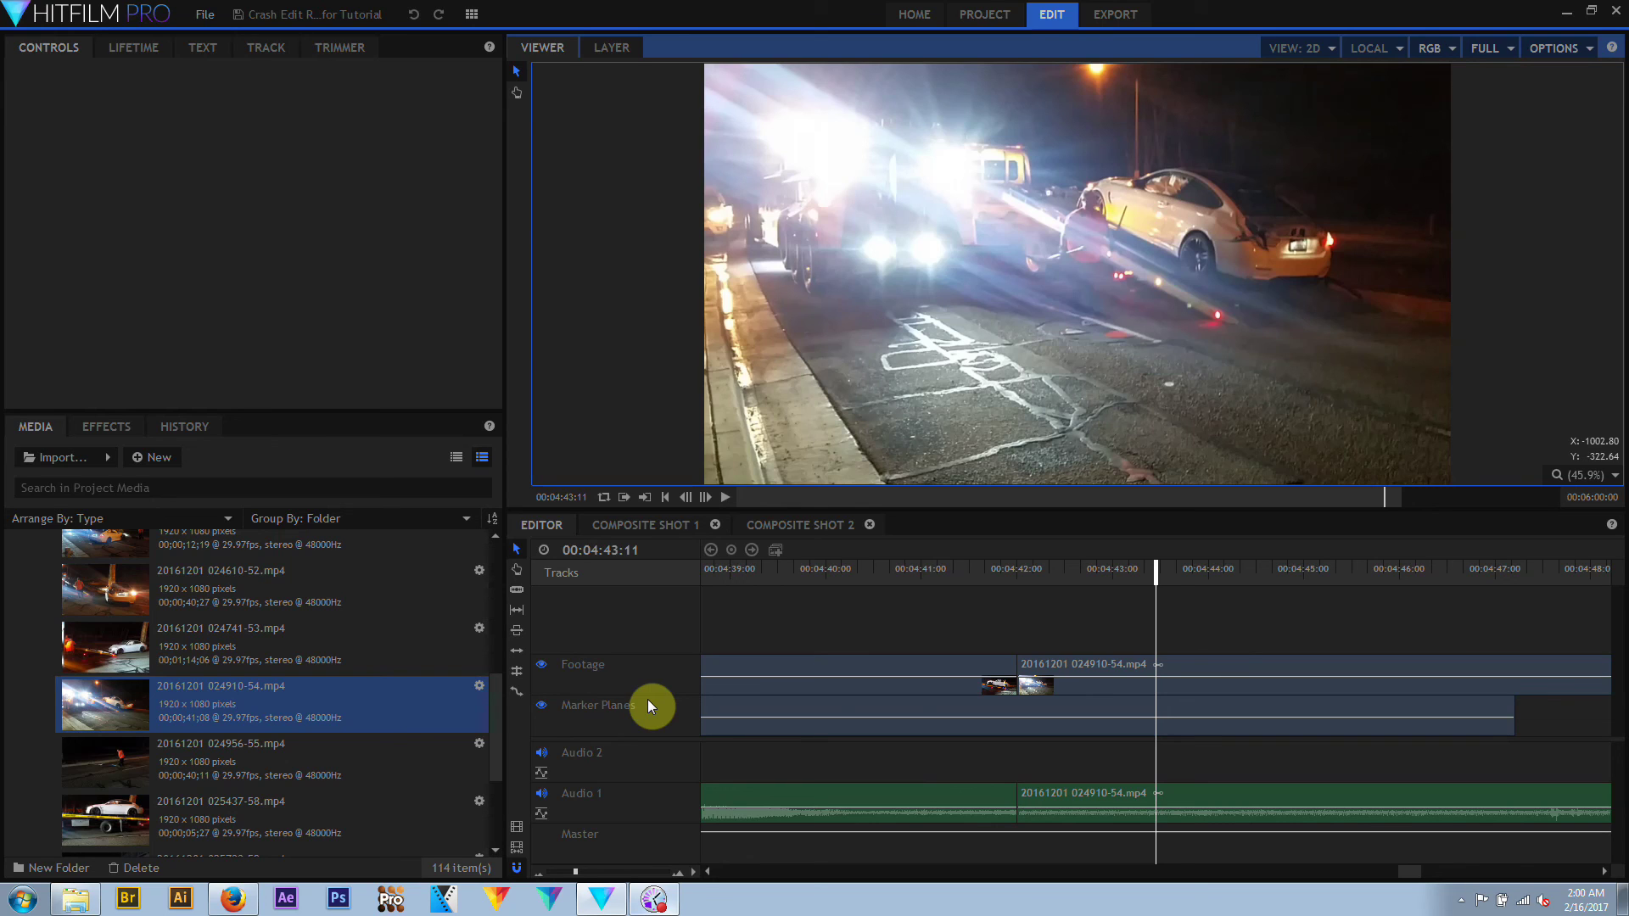
pyautogui.doubleClick(388, 709)
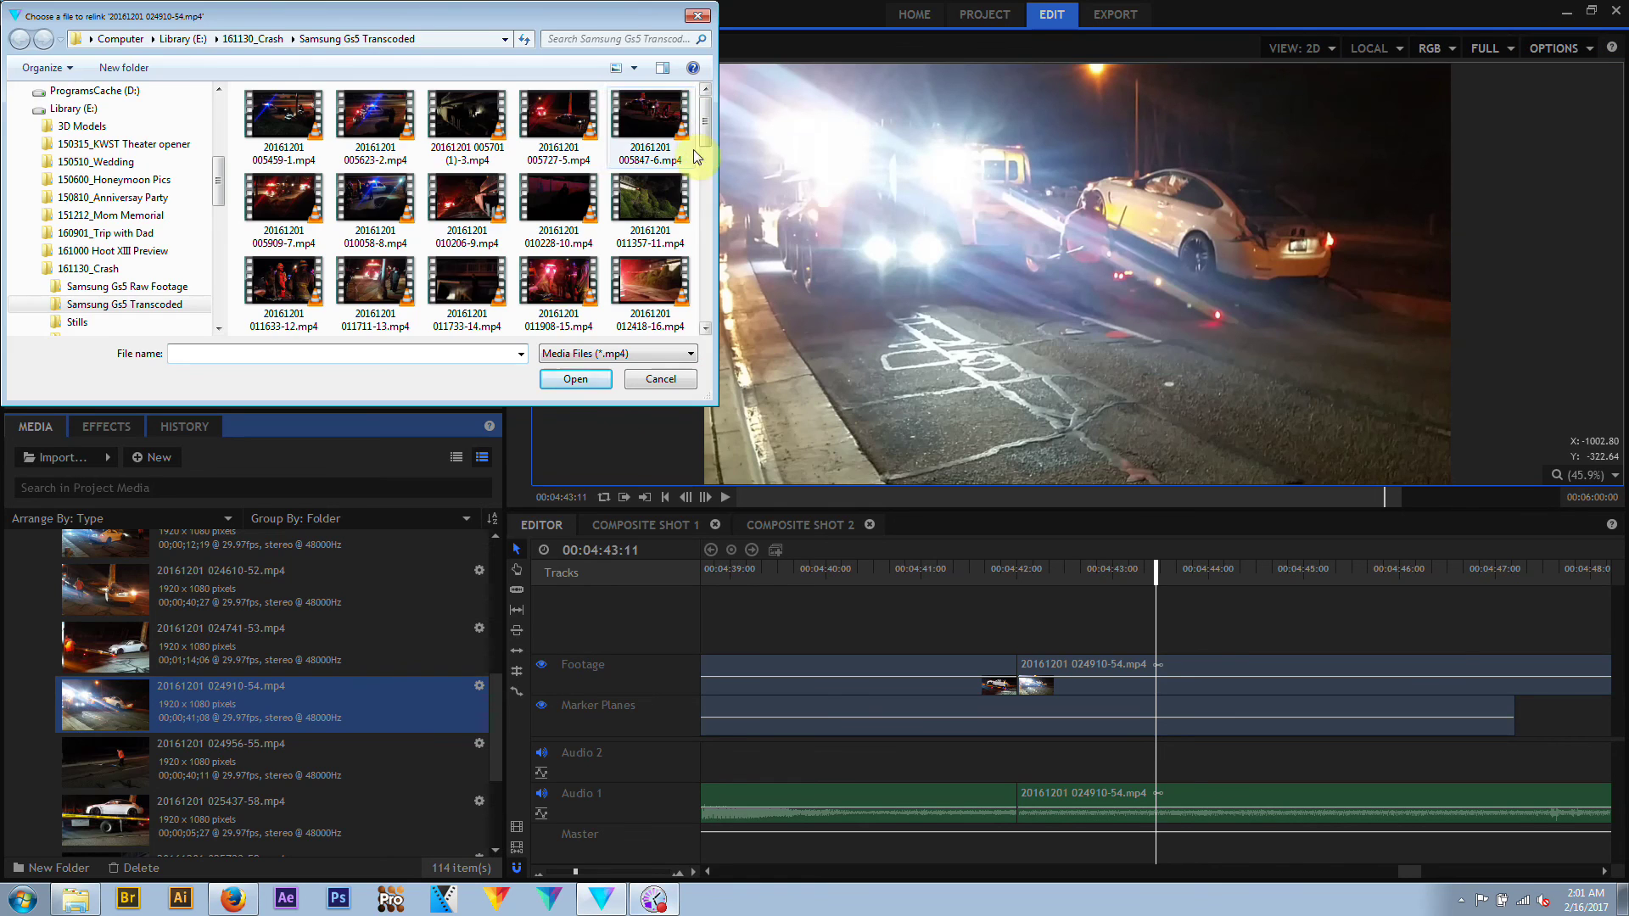
pyautogui.moveTo(704, 122); pyautogui.dragTo(722, 314)
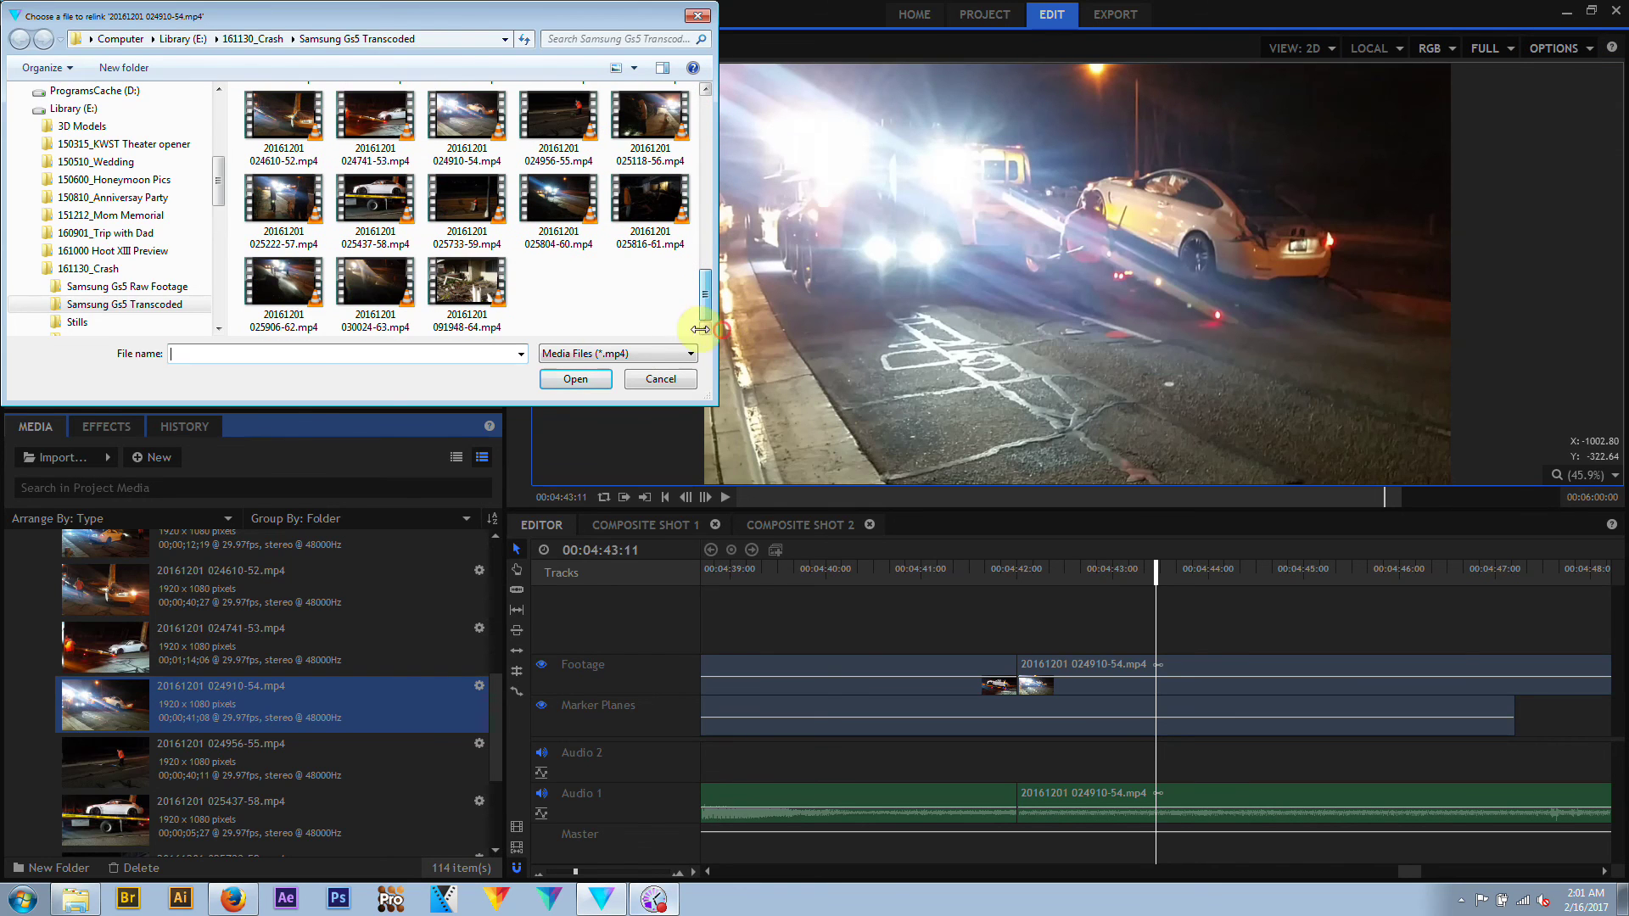
pyautogui.doubleClick(465, 284)
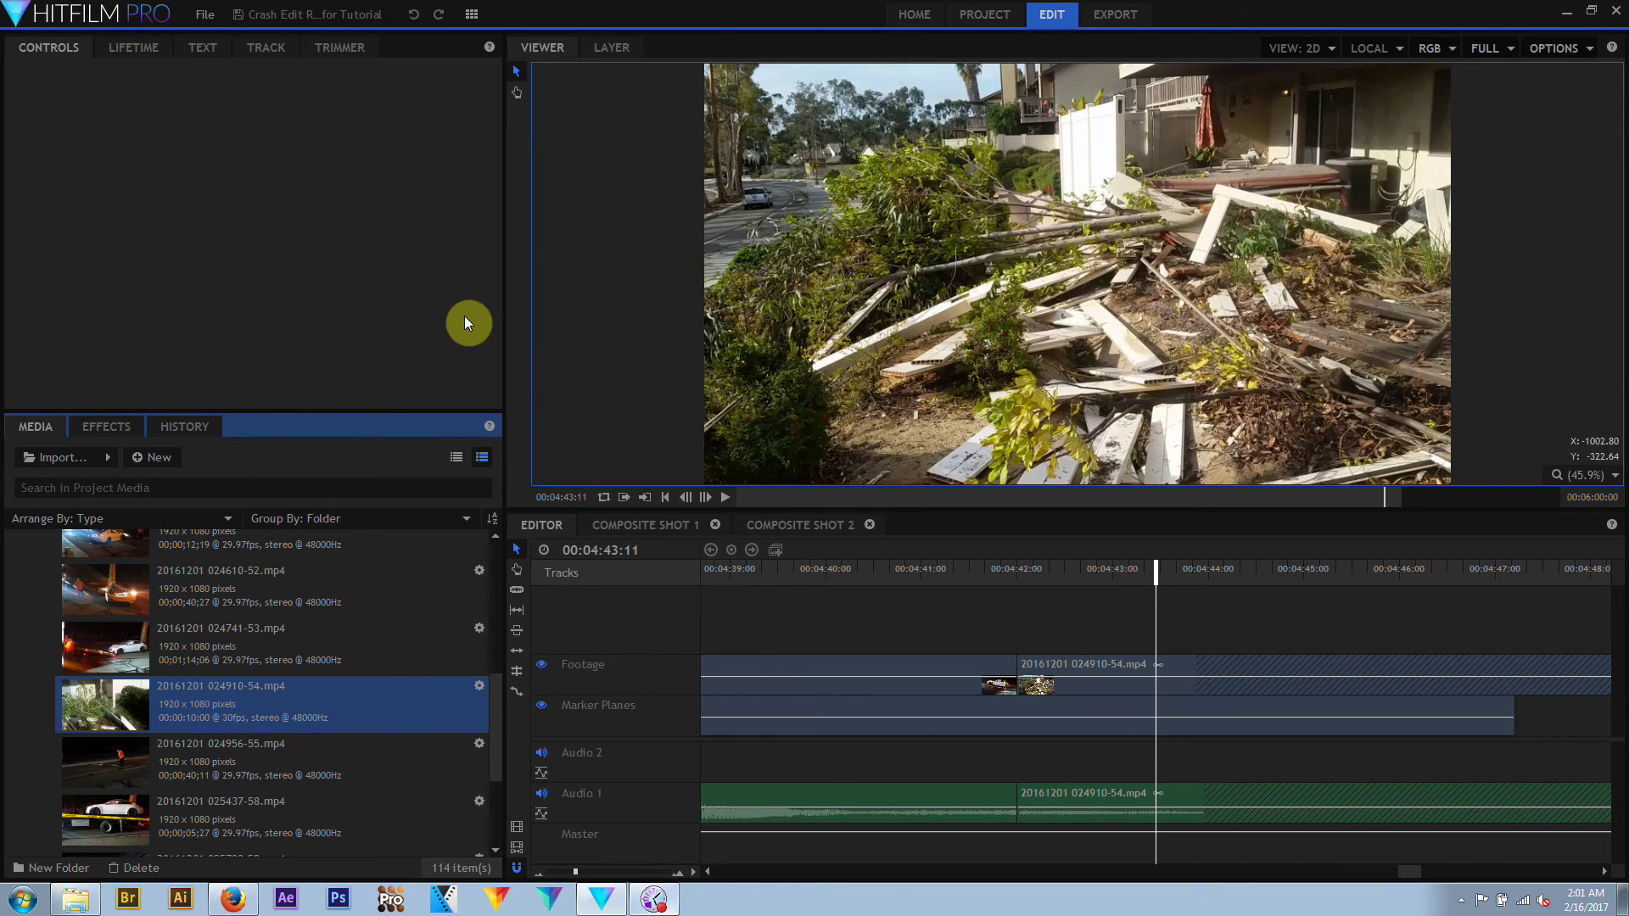